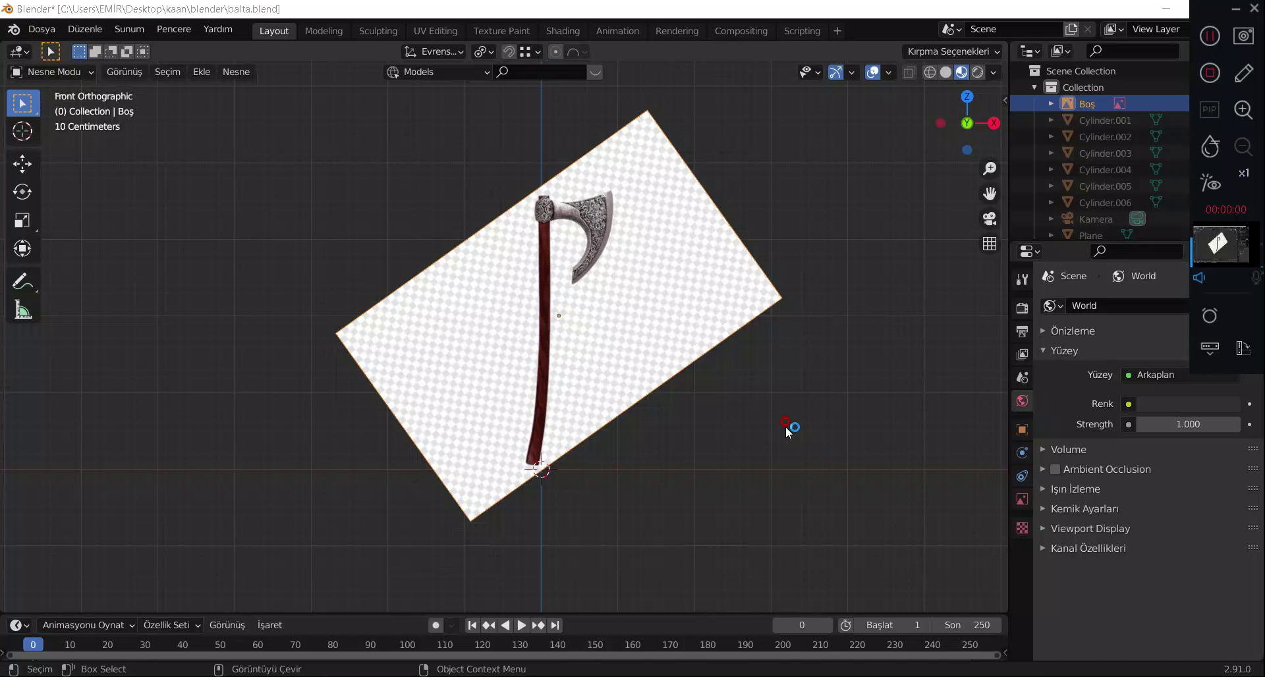
Add a cylinder mesh and scale it down to a small size.
{"action": "left_click", "coordinate": [624, 457]}
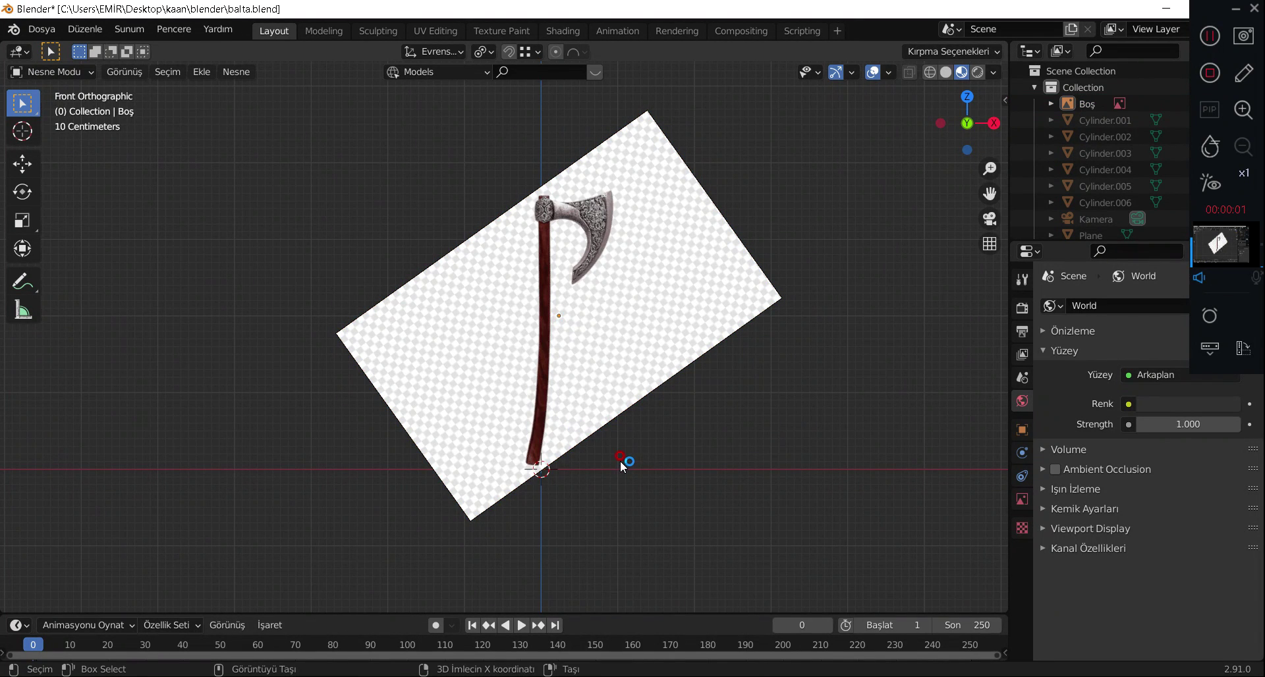
{"action": "key", "text": "shift+a"}
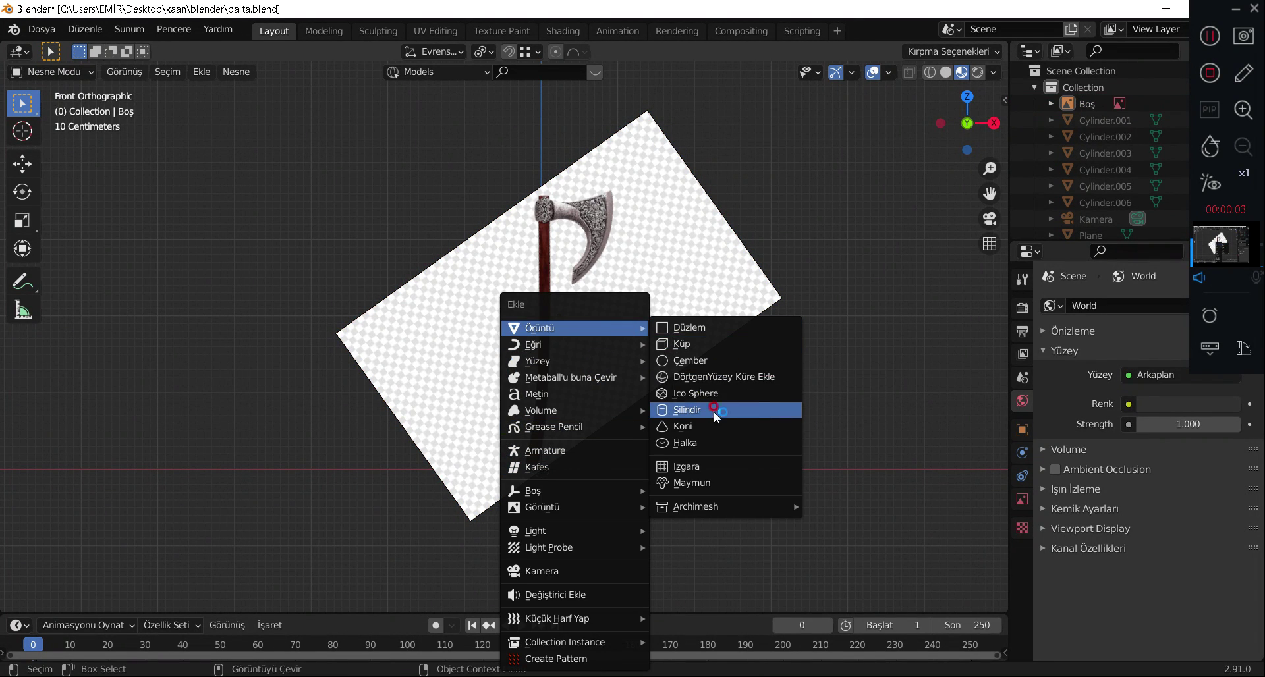
{"action": "mouse_move", "coordinate": [573, 327]}
{"action": "left_click", "coordinate": [708, 412]}
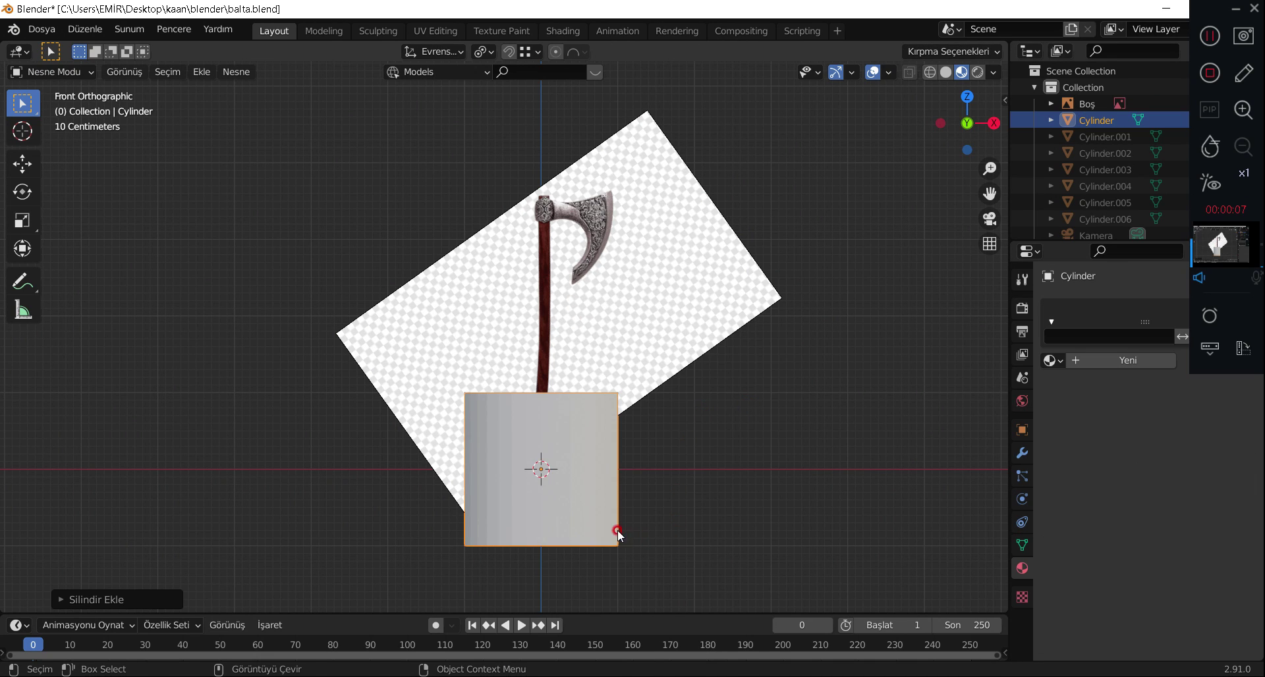
{"action": "key", "text": "s"}
{"action": "left_click", "coordinate": [551, 485]}
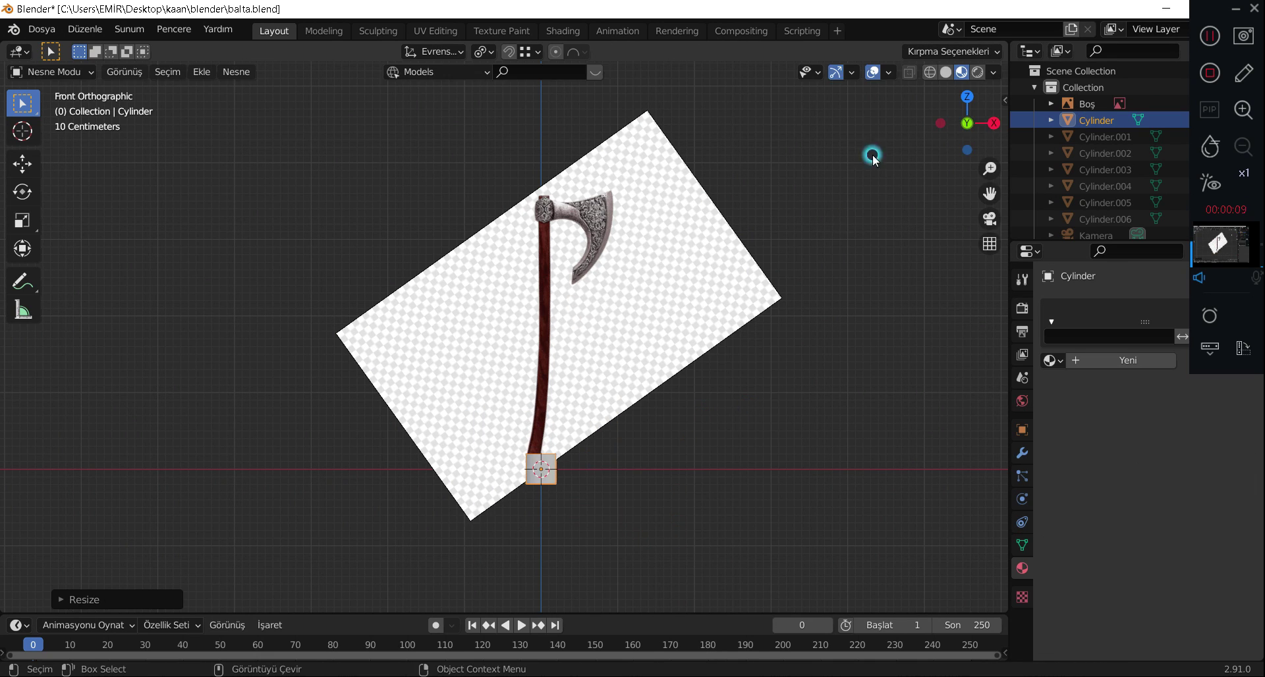
Switch to Solid shading, place the cylinder over the handle's bottom end, and enter Edit Mode.
{"action": "left_click", "coordinate": [910, 73]}
{"action": "left_click", "coordinate": [949, 74]}
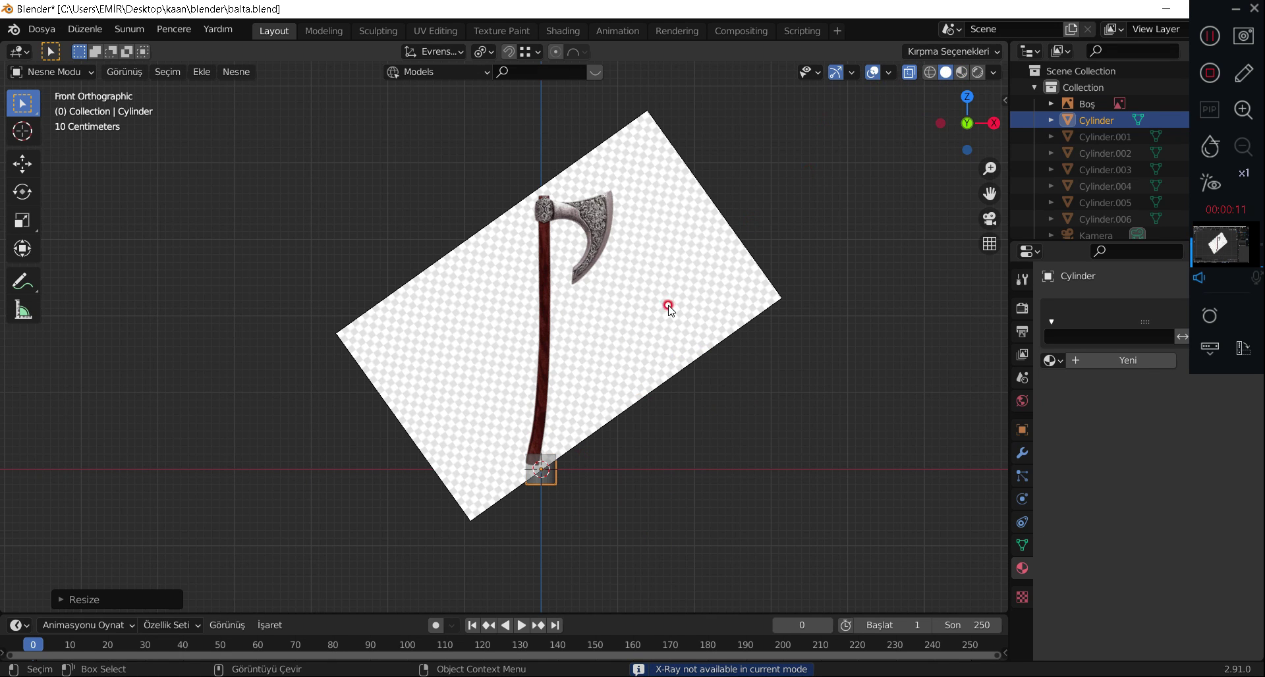
{"action": "scroll", "coordinate": [669, 308], "scroll_direction": "up", "scroll_amount": 5}
{"action": "middle_click_drag", "start_coordinate": [650, 537], "coordinate": [580, 221], "text": "shift"}
{"action": "scroll", "coordinate": [670, 232], "scroll_direction": "up", "scroll_amount": 4}
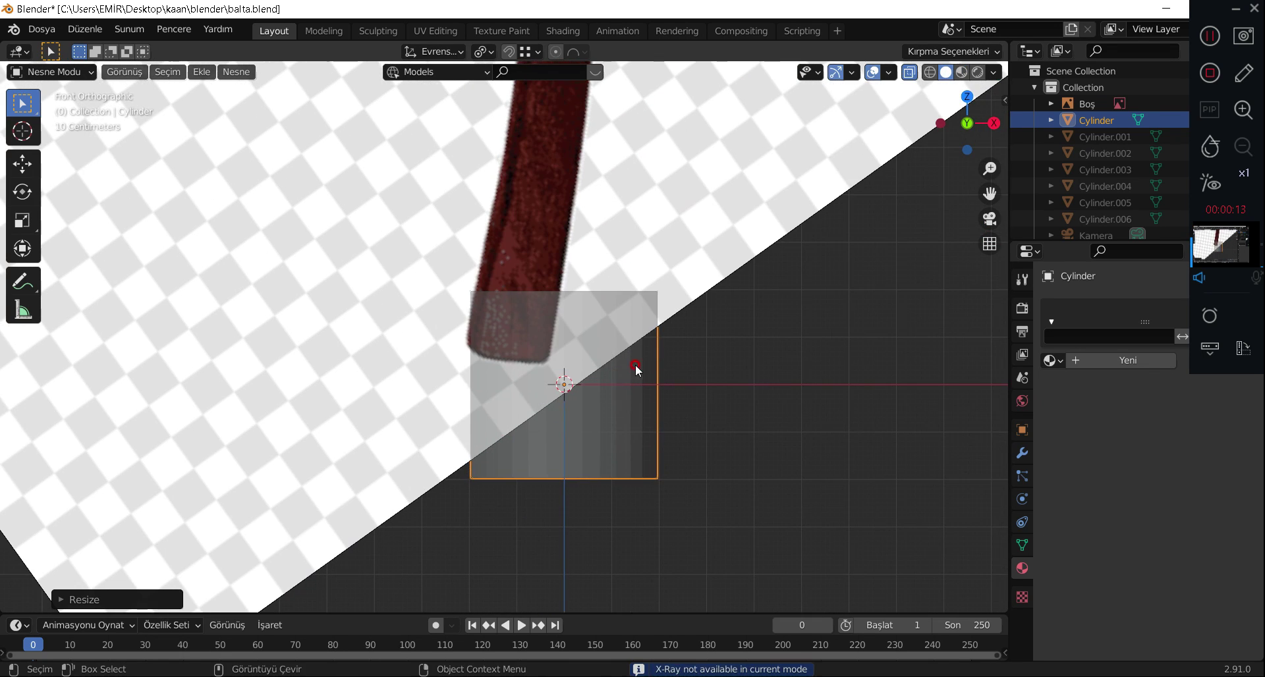
{"action": "key", "text": "g"}
{"action": "left_click", "coordinate": [599, 334]}
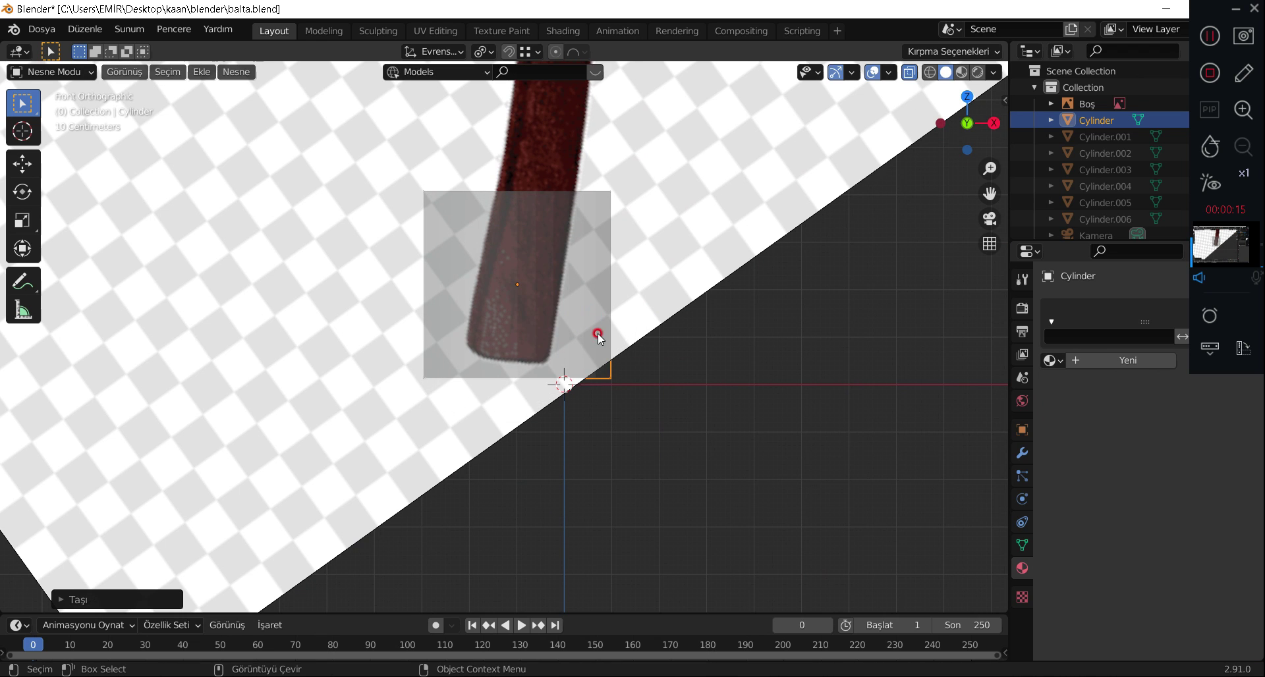
{"action": "key", "text": "Tab"}
{"action": "scroll", "coordinate": [538, 332], "scroll_direction": "up", "scroll_amount": 3}
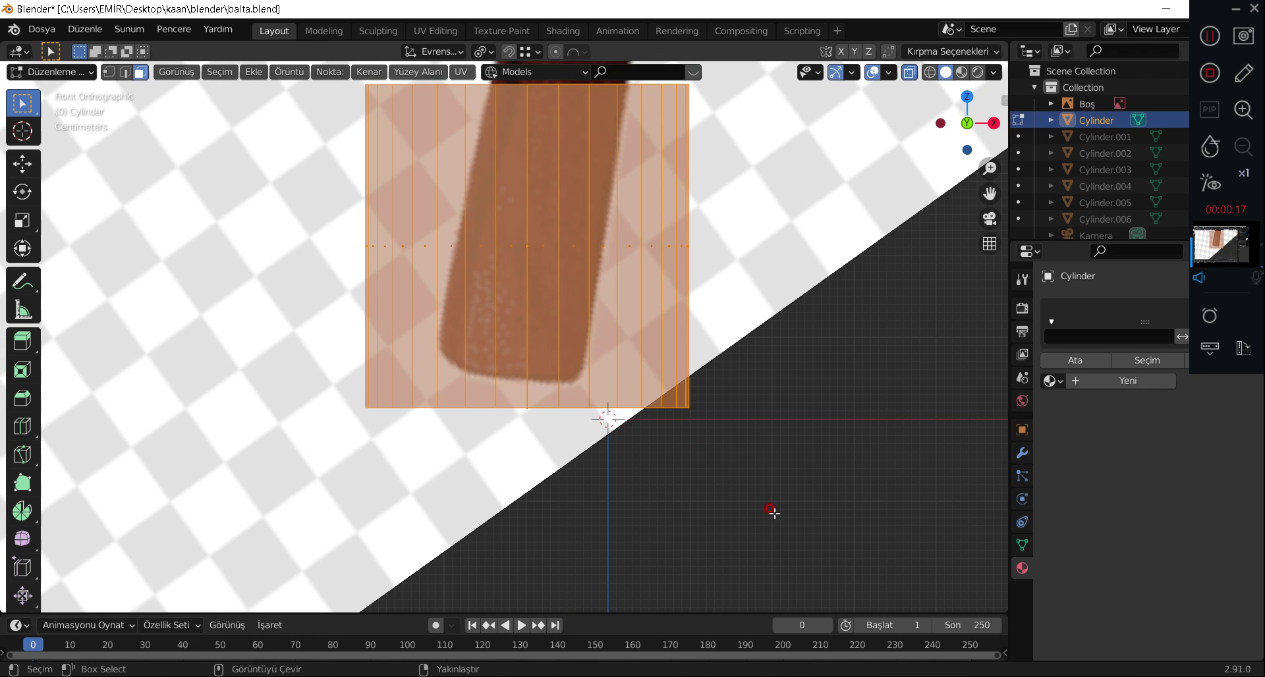
Shrink the cylinder to the handle's width and tilt it on Y to match the handle.
{"action": "key", "text": "s"}
{"action": "left_click", "coordinate": [599, 383]}
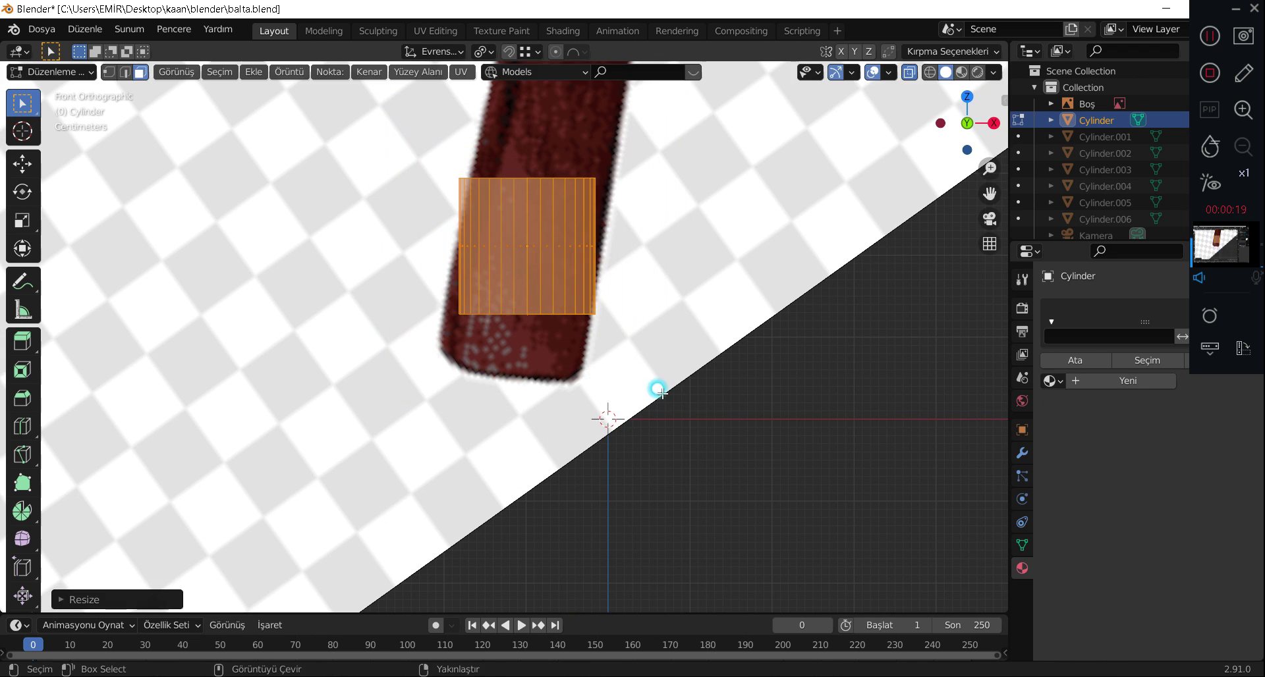
{"action": "key", "text": "r"}
{"action": "key", "text": "y"}
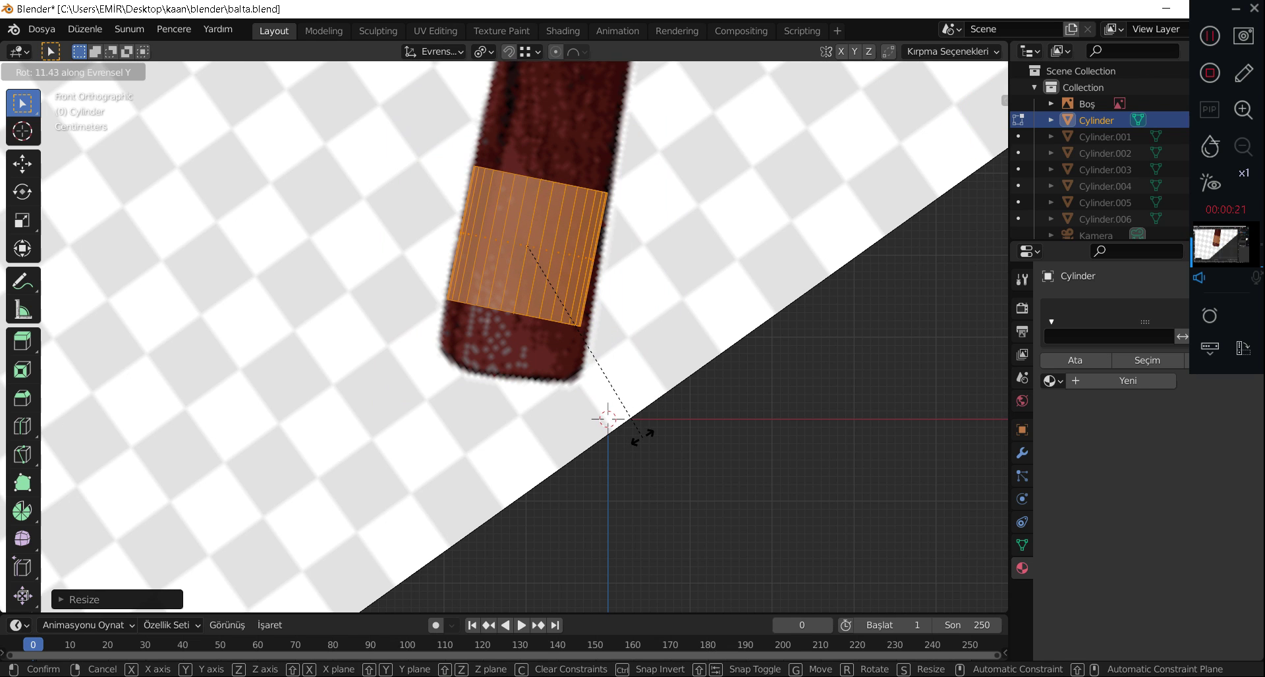
{"action": "left_click", "coordinate": [642, 436]}
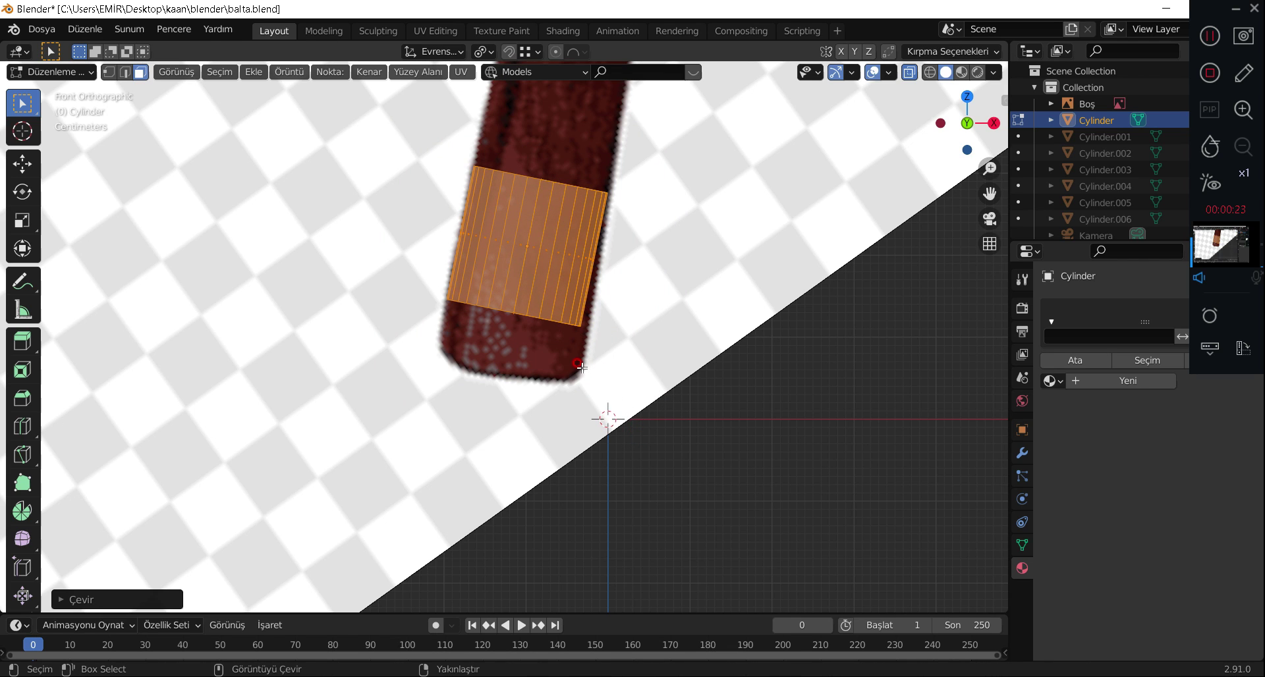
Lower and level the bottom vertex row to align with the handle's end.
{"action": "key", "text": "1"}
{"action": "scroll", "coordinate": [500, 331], "scroll_direction": "up", "scroll_amount": 4}
{"action": "left_click_drag", "start_coordinate": [378, 234], "coordinate": [768, 452]}
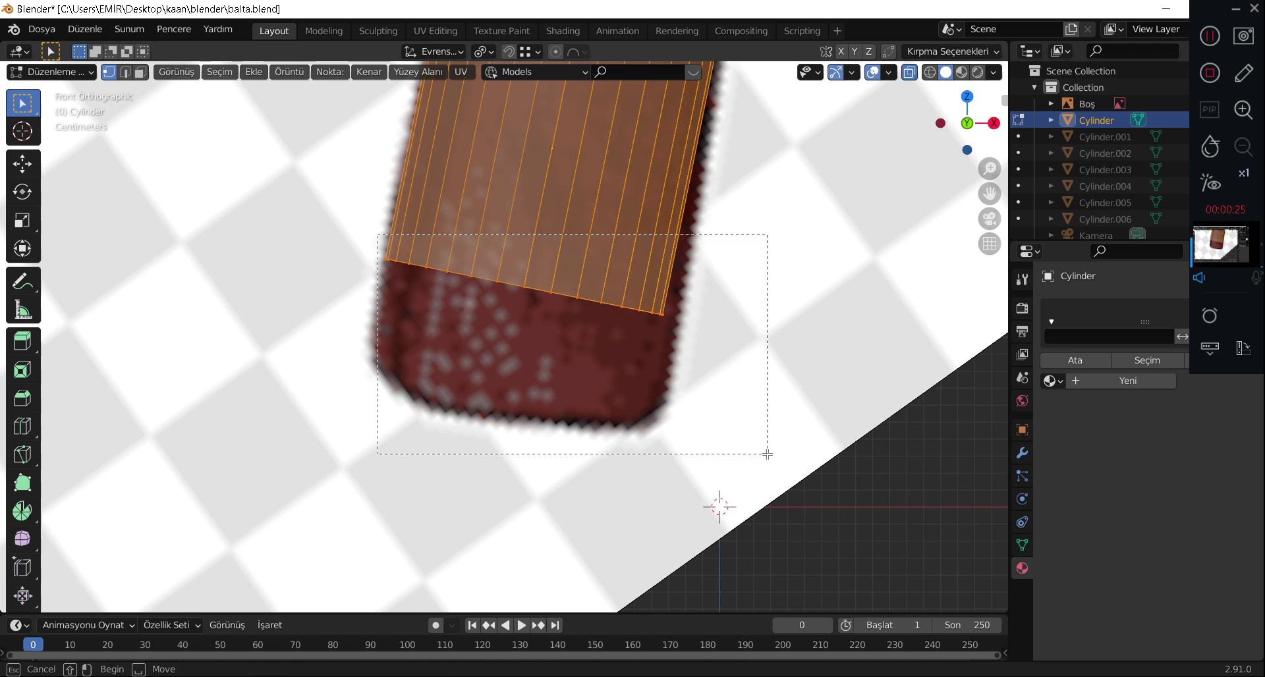
{"action": "key", "text": "g"}
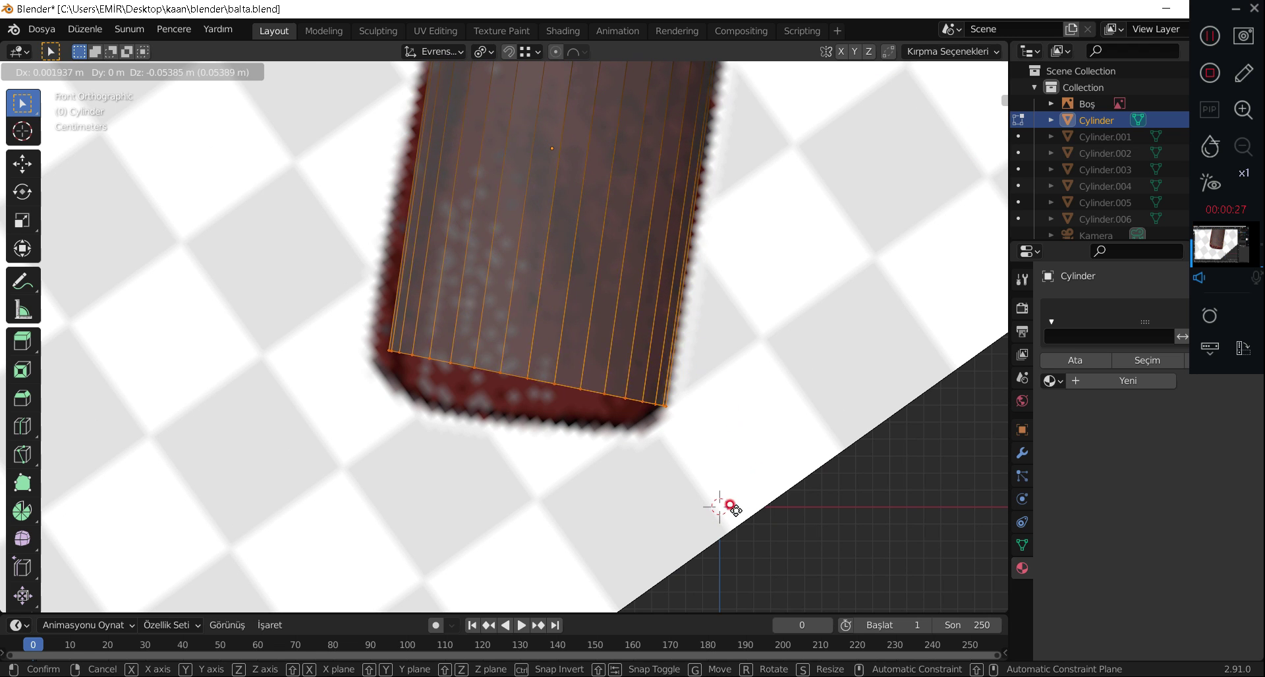
{"action": "left_click", "coordinate": [726, 515]}
{"action": "key", "text": "r"}
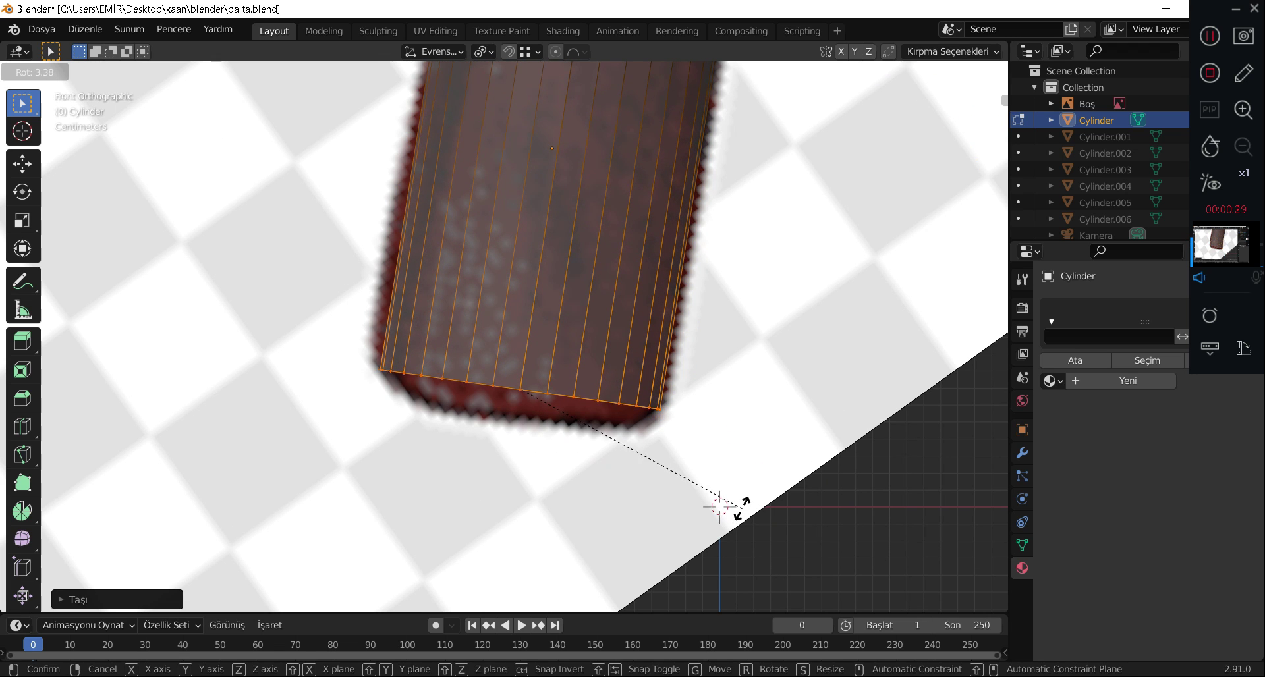
{"action": "left_click", "coordinate": [739, 505]}
Widen the bottom row, then extrude it into a slightly narrower end.
{"action": "key", "text": "s"}
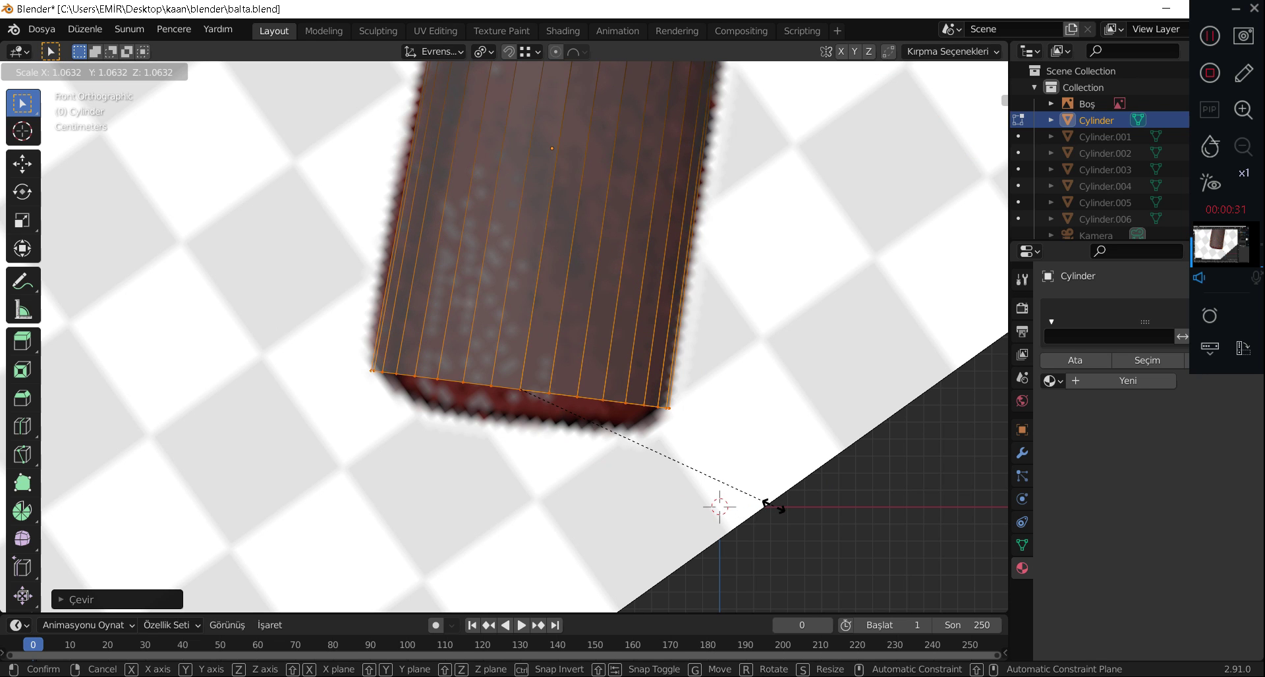
{"action": "left_click", "coordinate": [771, 505]}
{"action": "key", "text": "e"}
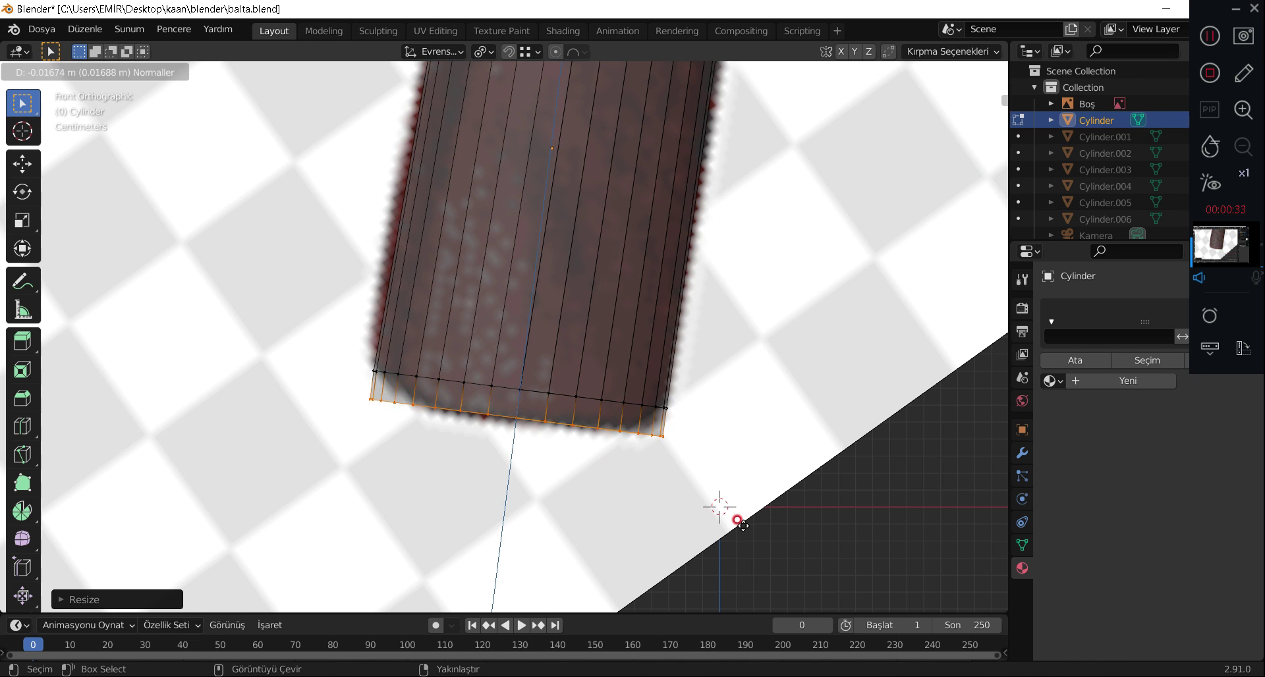
{"action": "left_click", "coordinate": [735, 518]}
{"action": "key", "text": "s"}
{"action": "left_click", "coordinate": [757, 512]}
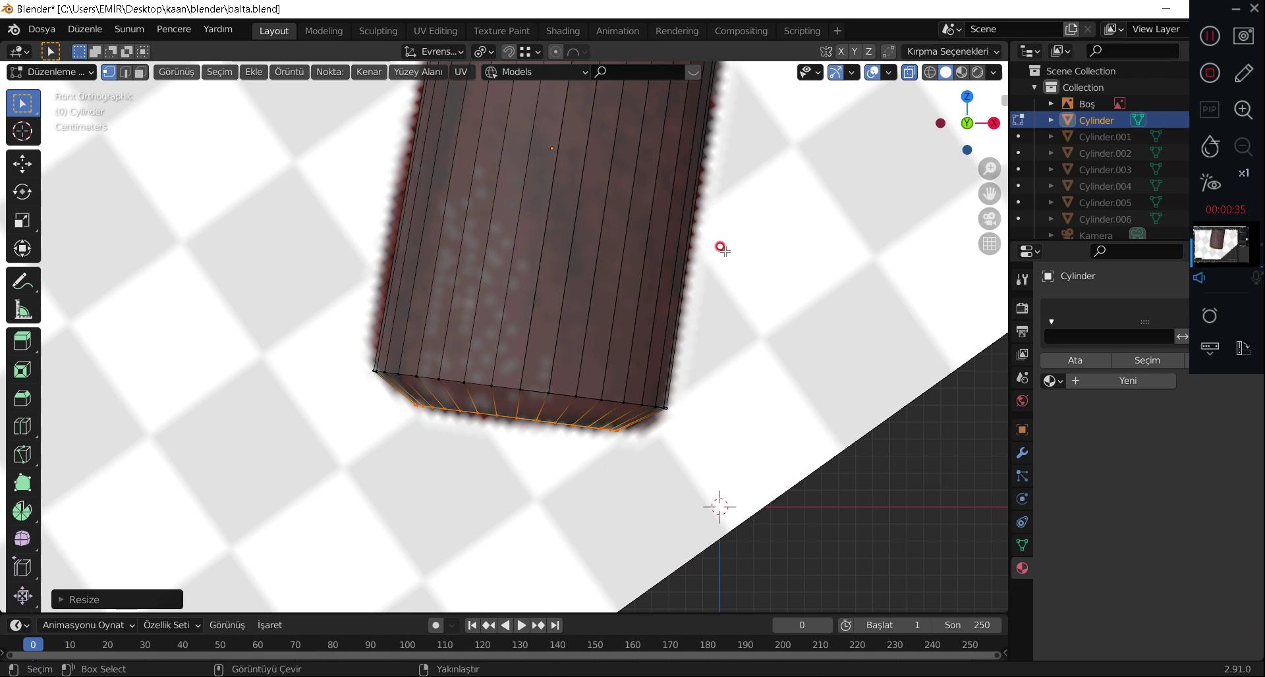
Select the bottom edge loop and try rotating it, cancelling to leave it untilted.
{"action": "scroll", "coordinate": [721, 247], "scroll_direction": "up", "scroll_amount": 3, "text": "shift"}
{"action": "scroll", "coordinate": [732, 251], "scroll_direction": "up", "scroll_amount": 2, "text": "shift"}
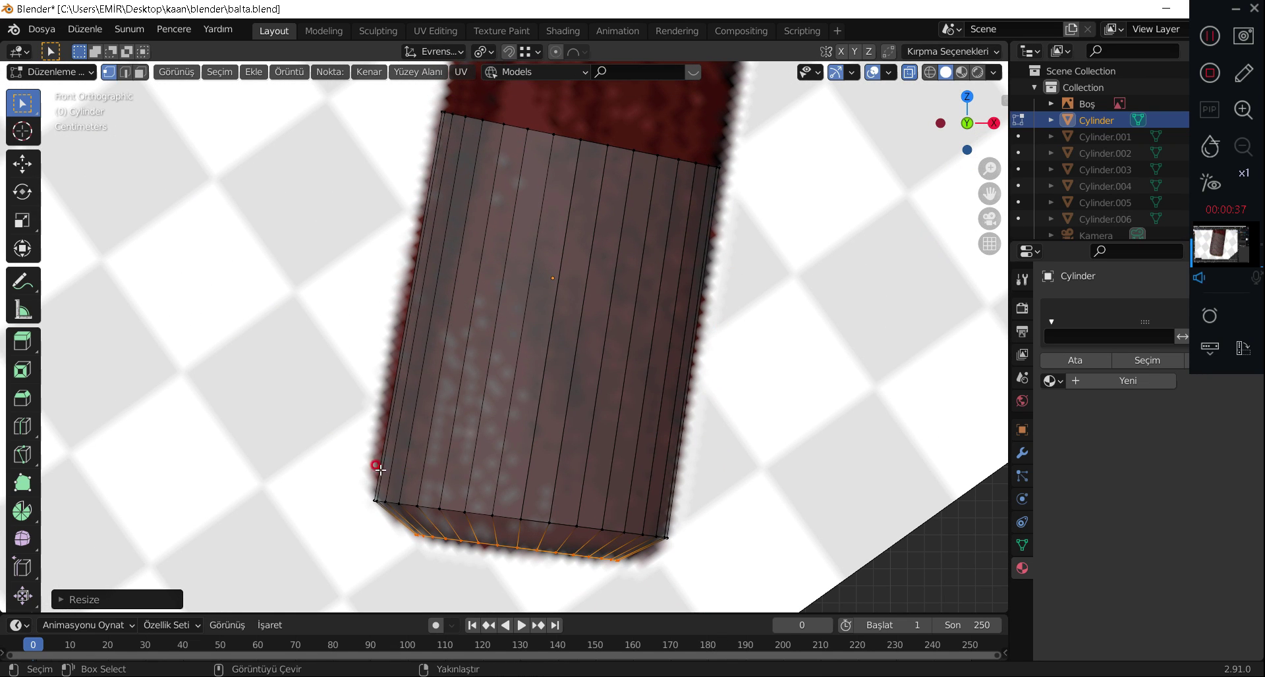
{"action": "left_click", "coordinate": [532, 537], "text": "alt"}
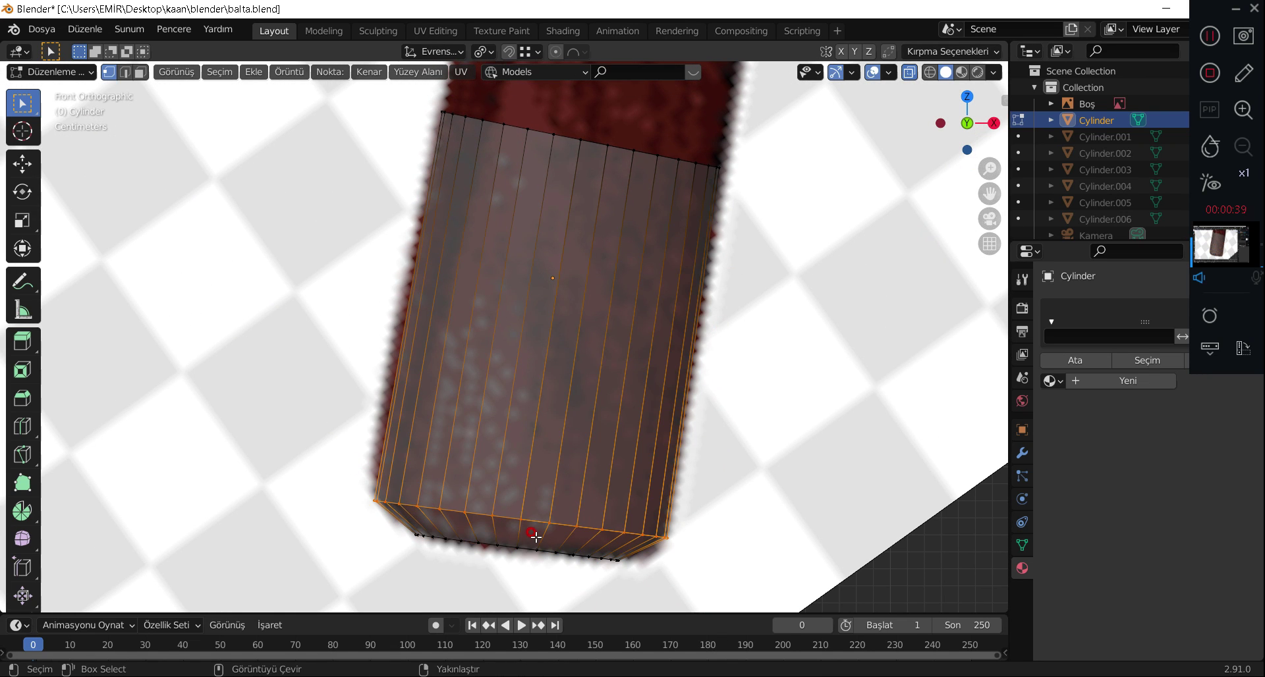
{"action": "key", "text": "r"}
{"action": "key", "text": "r"}
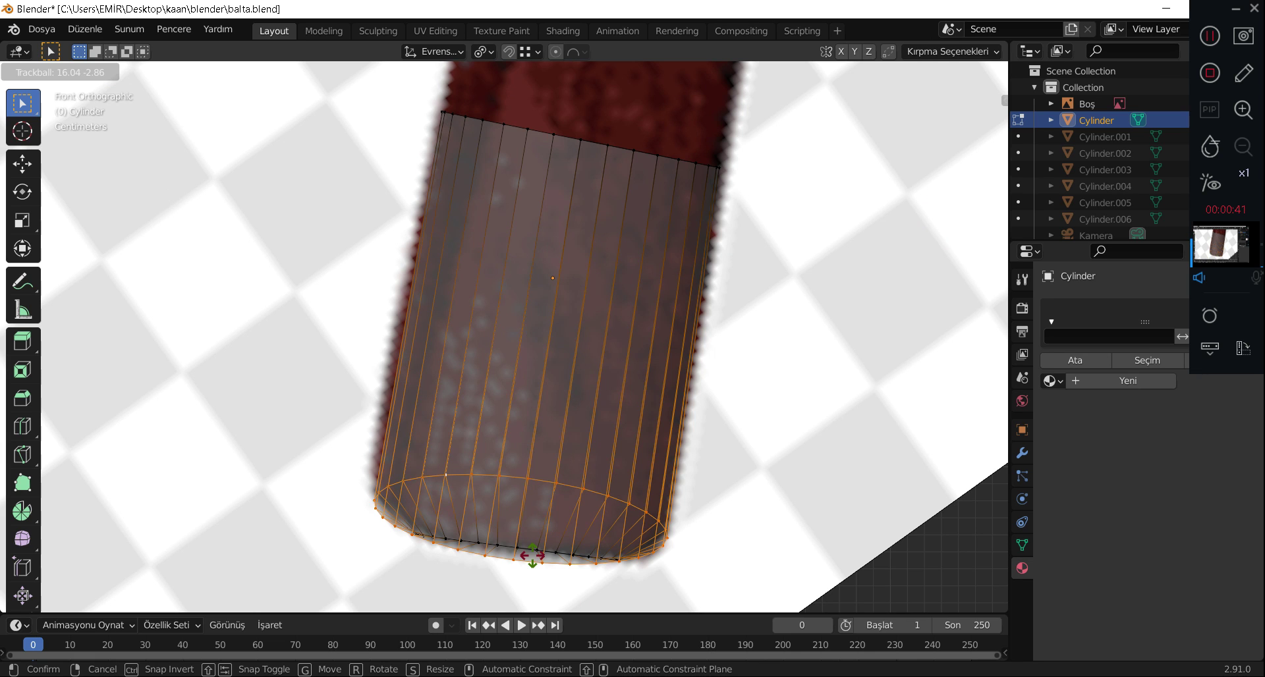
{"action": "right_click", "coordinate": [533, 556]}
{"action": "key", "text": "r"}
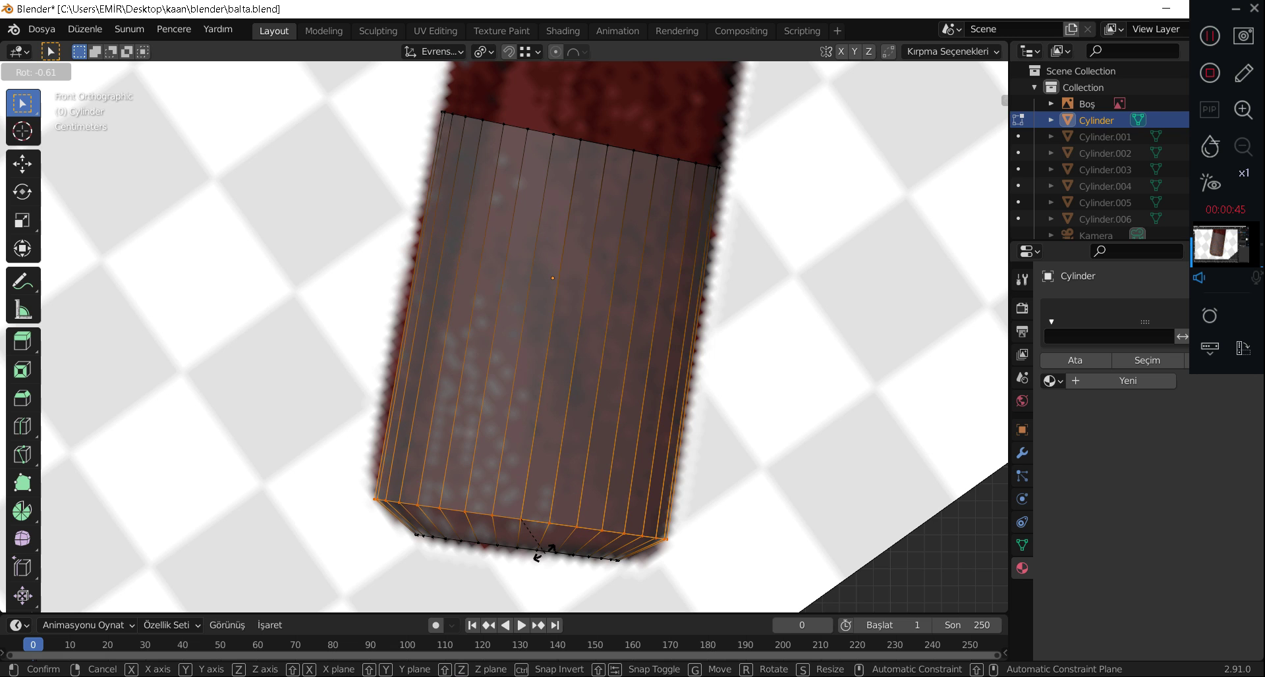
{"action": "right_click", "coordinate": [543, 553]}
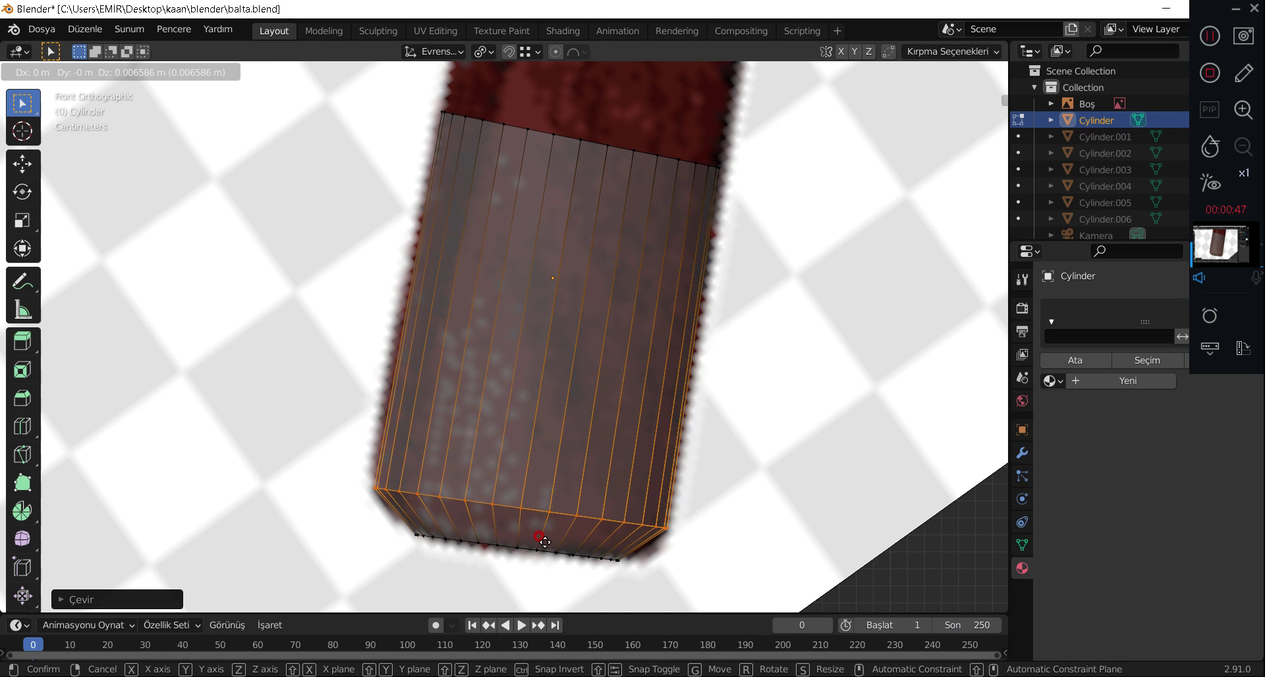
Extrude the top ring up the handle, then move, tilt and narrow it to the outline.
{"action": "scroll", "coordinate": [729, 279], "scroll_direction": "down", "scroll_amount": 2}
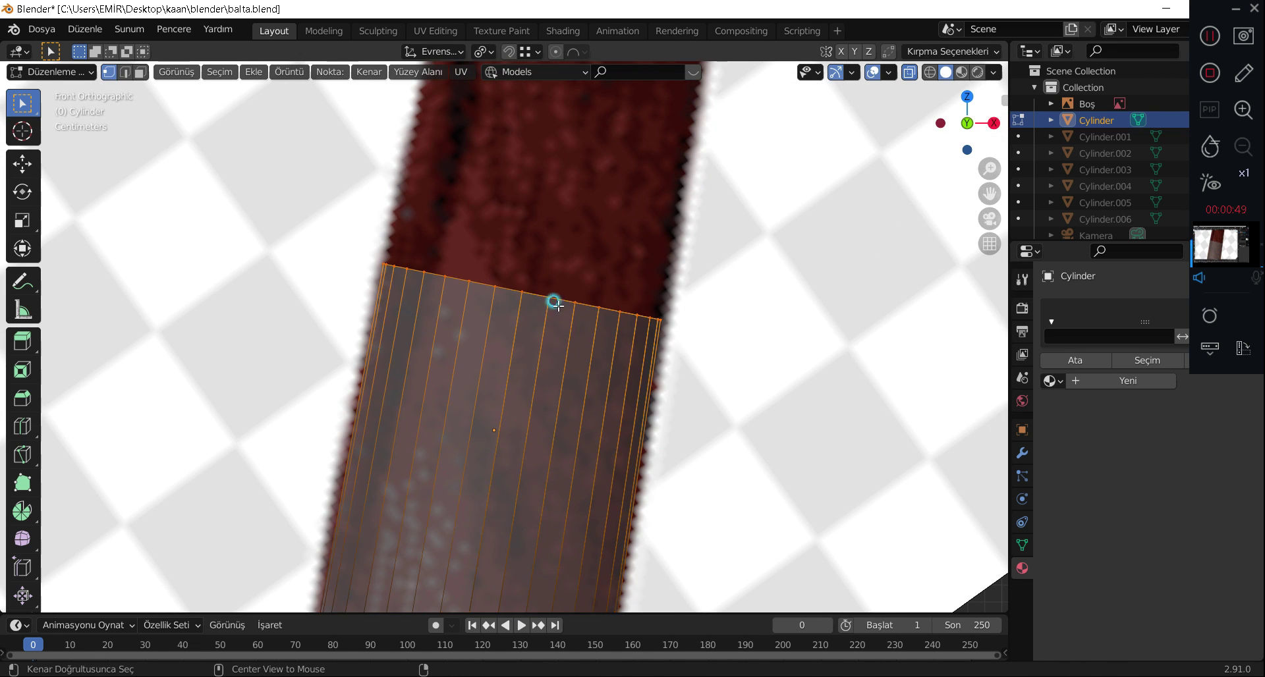
{"action": "scroll", "coordinate": [616, 348], "scroll_direction": "down", "scroll_amount": 5}
{"action": "scroll", "coordinate": [679, 395], "scroll_direction": "up", "scroll_amount": 3, "text": "shift"}
{"action": "scroll", "coordinate": [653, 461], "scroll_direction": "up", "scroll_amount": 3, "text": "shift"}
{"action": "key", "text": "e"}
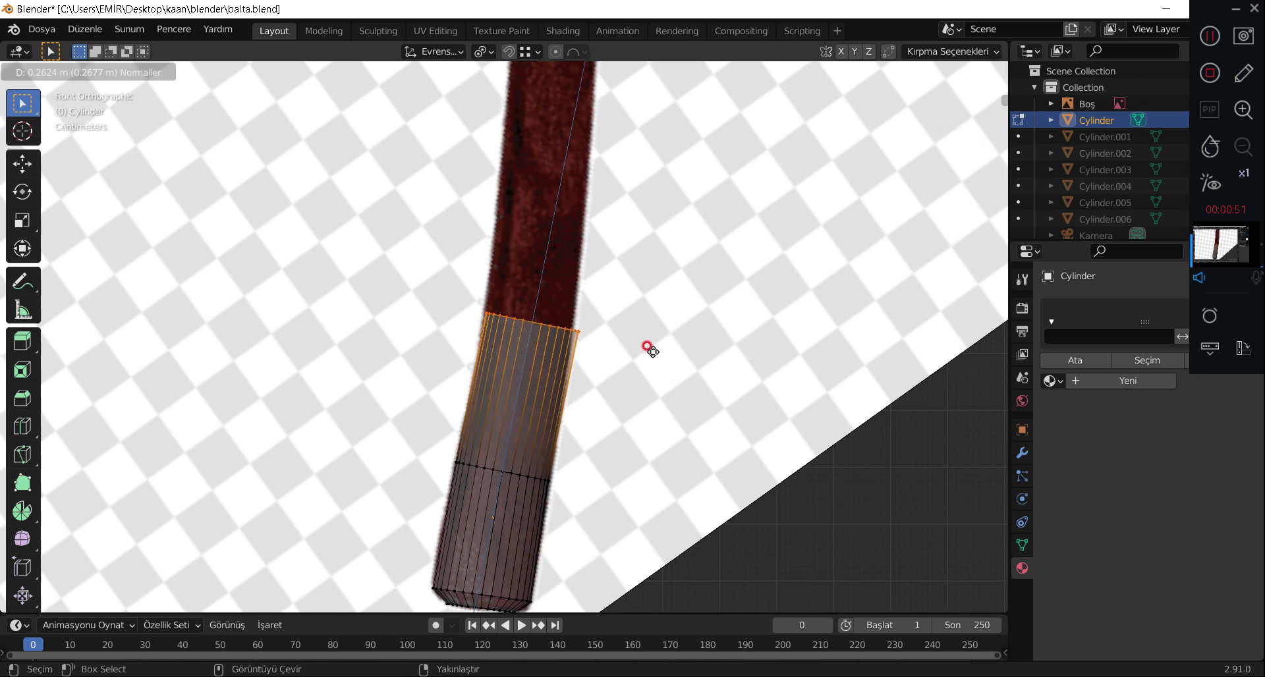
{"action": "left_click", "coordinate": [649, 330]}
{"action": "scroll", "coordinate": [649, 330], "scroll_direction": "up", "scroll_amount": 3}
{"action": "scroll", "coordinate": [677, 333], "scroll_direction": "up", "scroll_amount": 1}
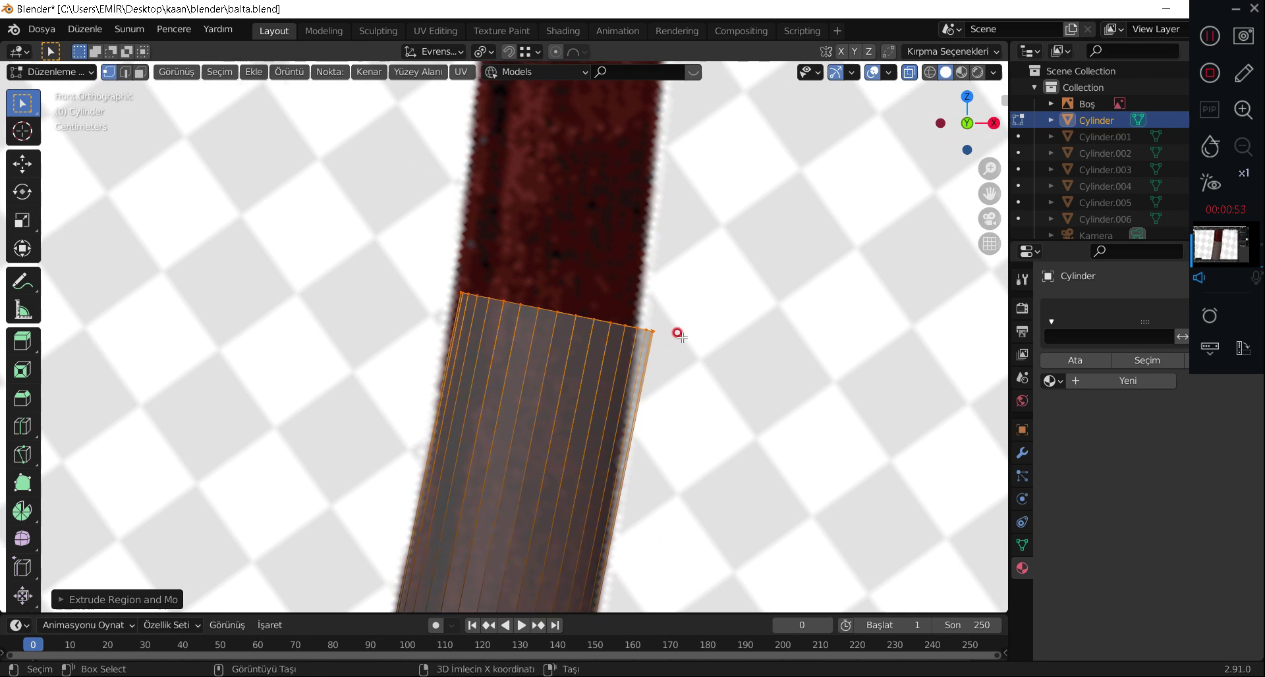
{"action": "key", "text": "g"}
{"action": "left_click", "coordinate": [781, 423]}
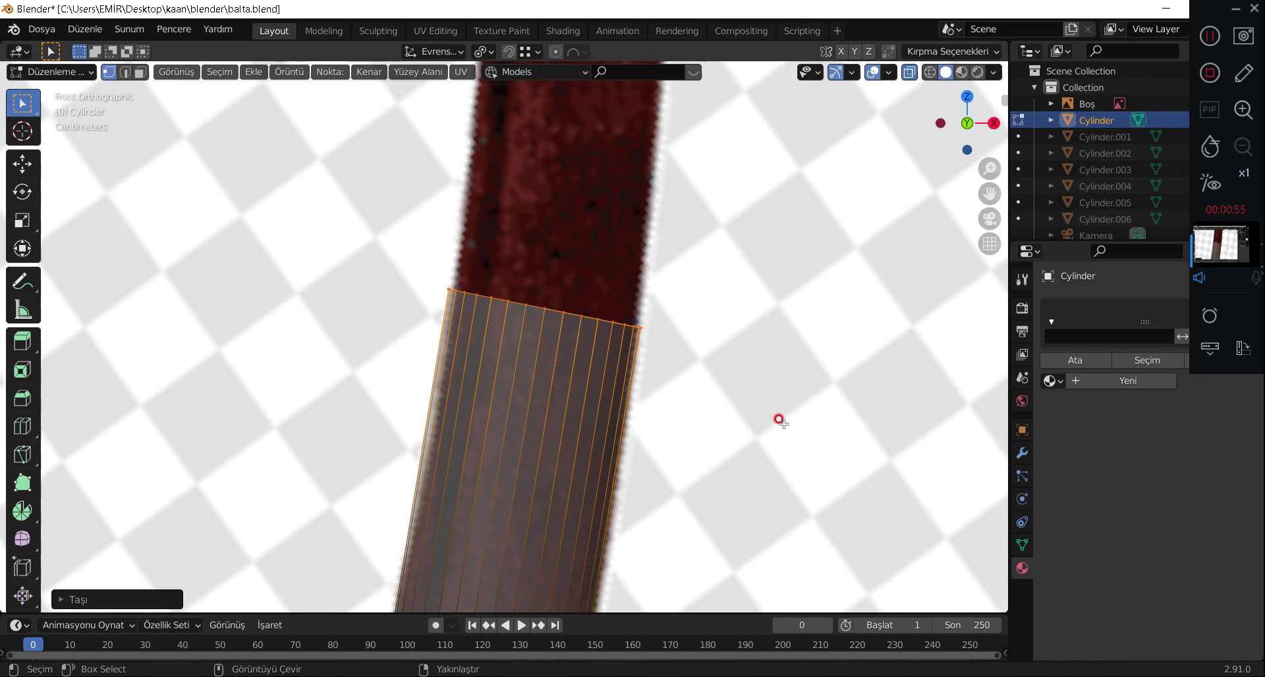
{"action": "key", "text": "r"}
{"action": "left_click", "coordinate": [759, 389]}
{"action": "key", "text": "s"}
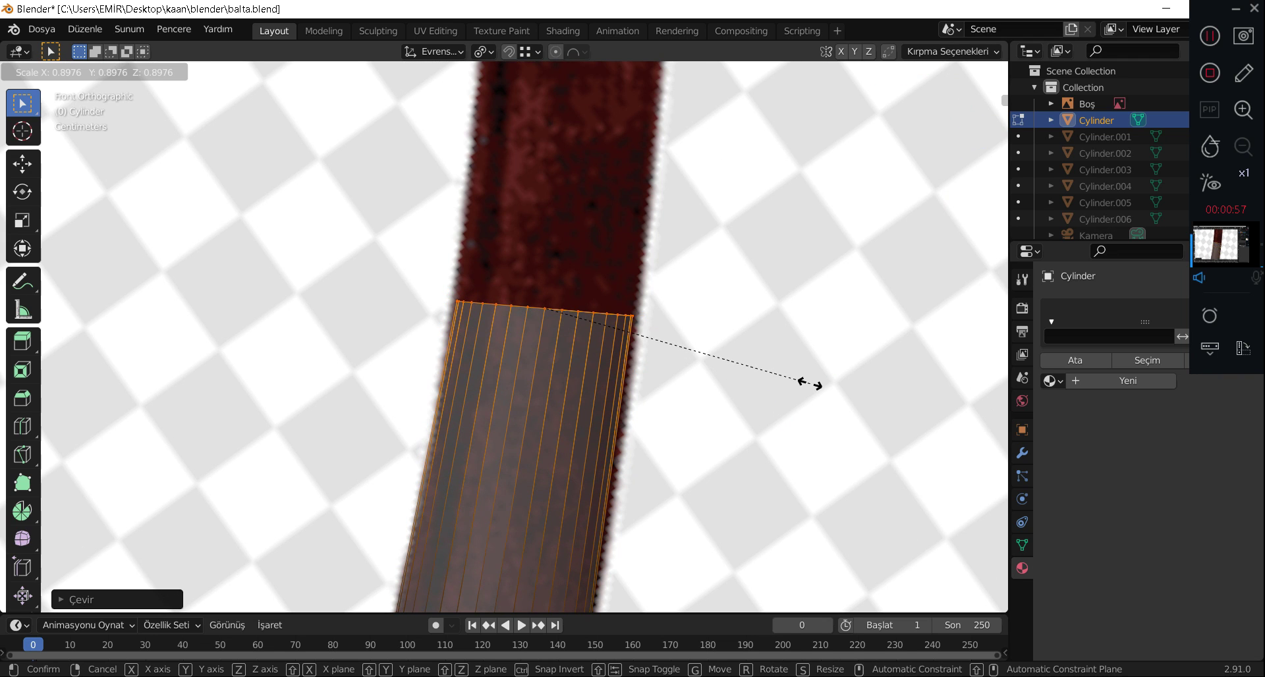
{"action": "left_click", "coordinate": [791, 381]}
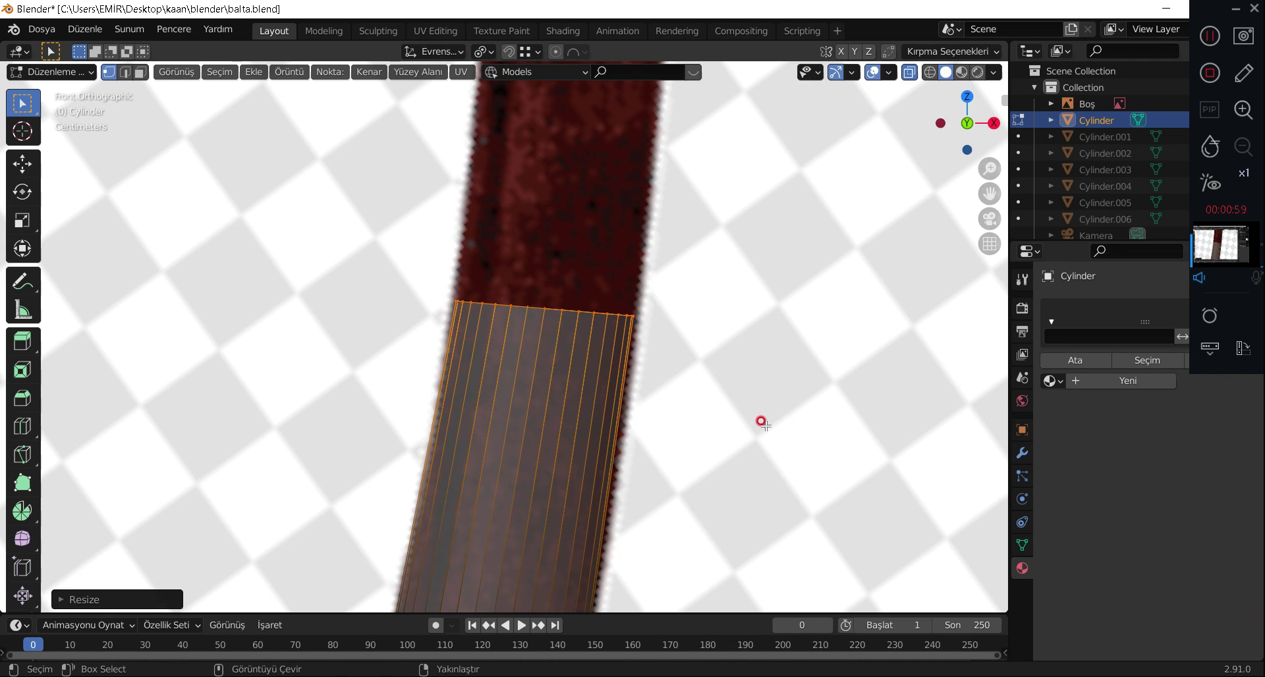
Extrude a second handle section and reposition it over the reference.
{"action": "key", "text": "e"}
{"action": "left_click", "coordinate": [778, 177]}
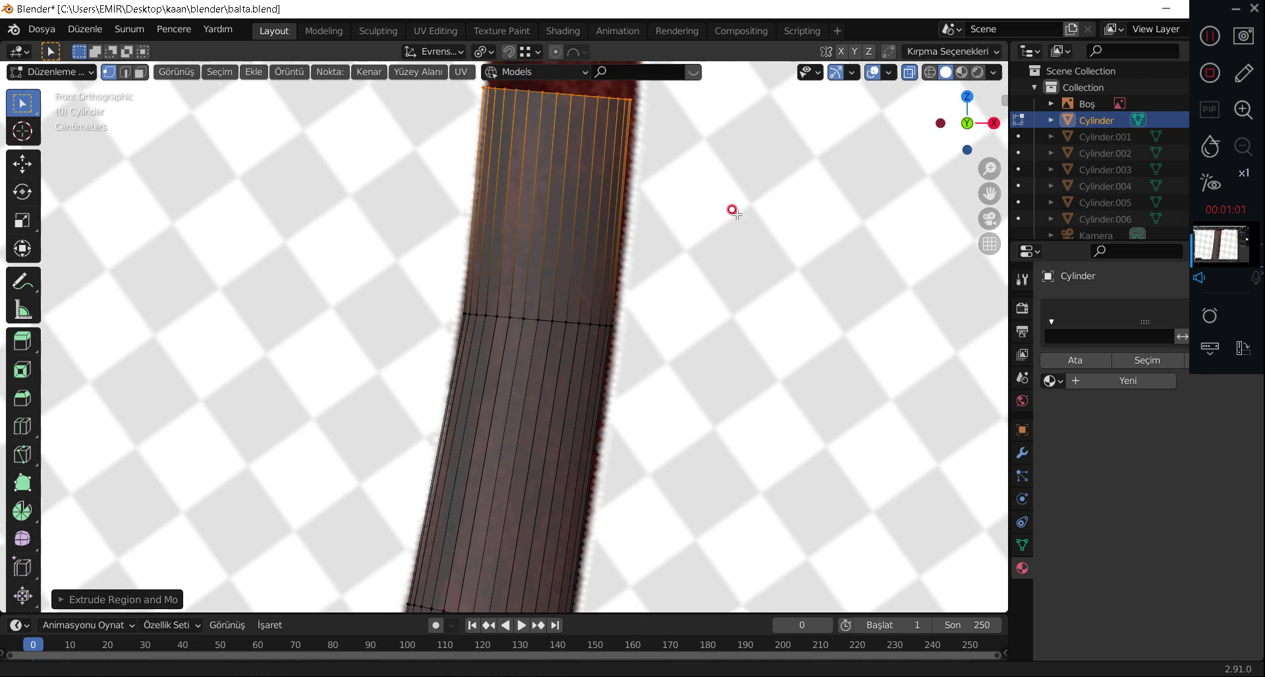
{"action": "scroll", "coordinate": [687, 325], "scroll_direction": "up", "scroll_amount": 2}
{"action": "middle_click_drag", "start_coordinate": [687, 325], "coordinate": [686, 365], "text": "shift"}
{"action": "key", "text": "g"}
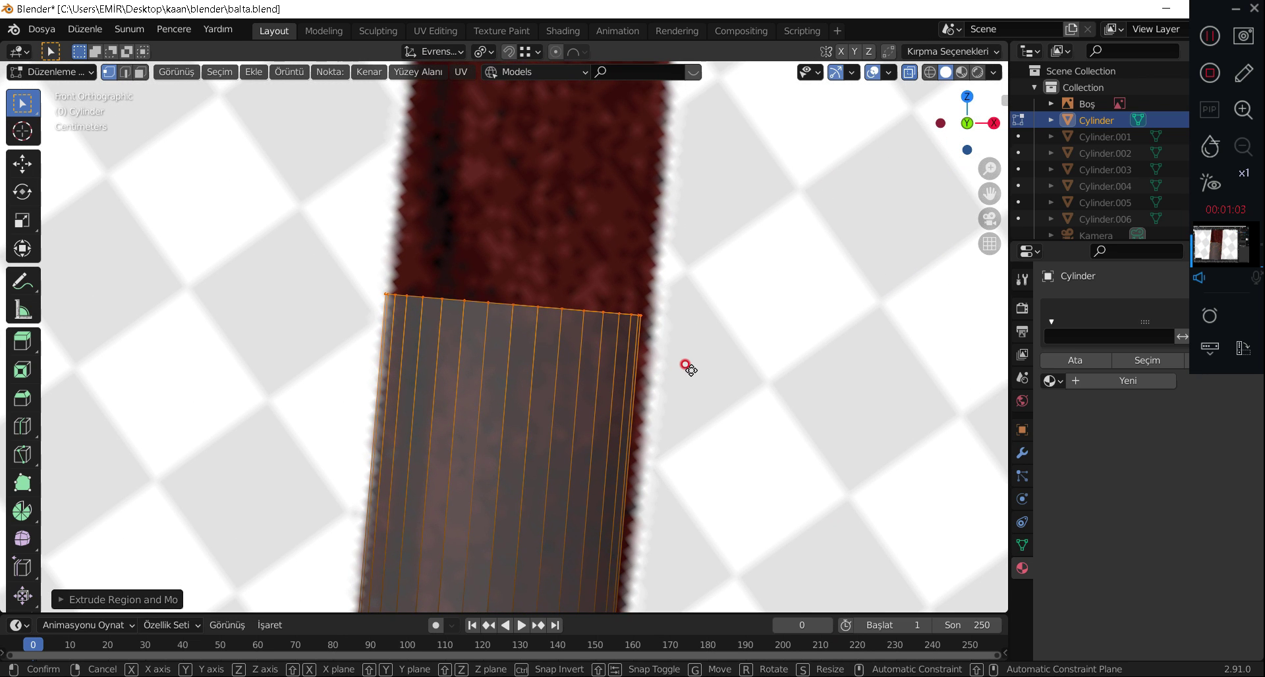
{"action": "left_click", "coordinate": [693, 363]}
{"action": "scroll", "coordinate": [689, 310], "scroll_direction": "down", "scroll_amount": 3}
{"action": "scroll", "coordinate": [666, 428], "scroll_direction": "up", "scroll_amount": 1}
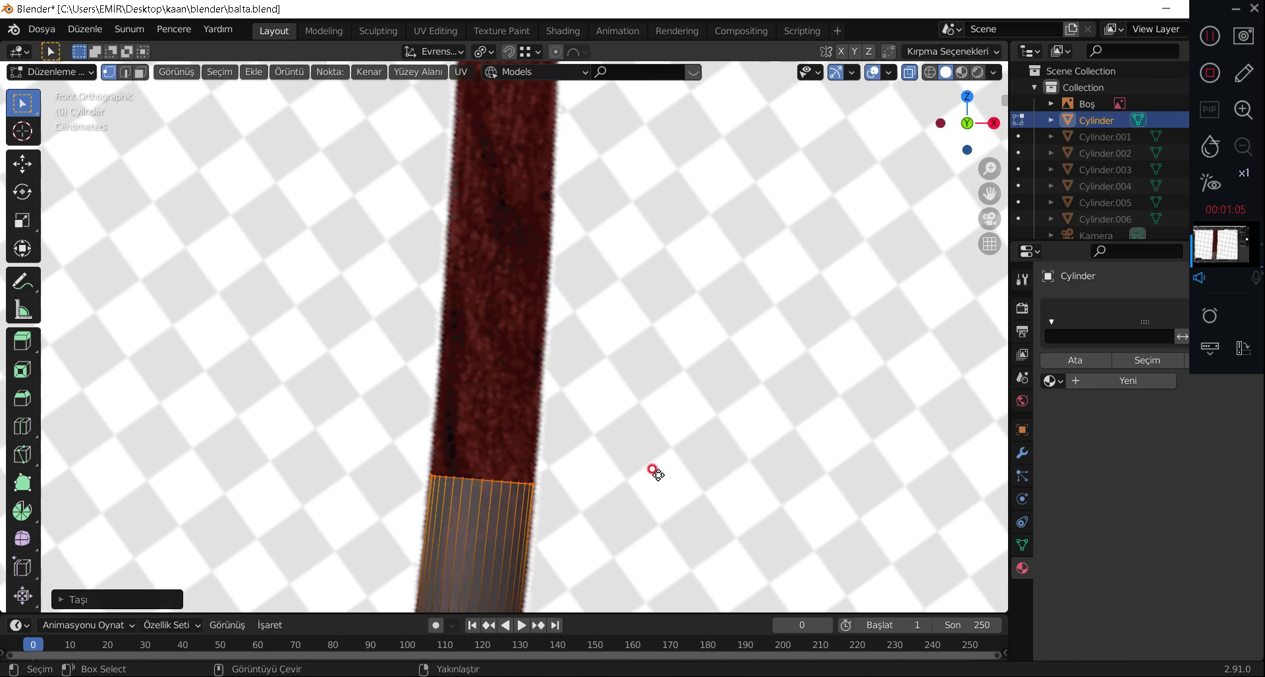
Extrude a third section, shifting and tilting it to follow the handle's curve.
{"action": "key", "text": "e"}
{"action": "left_click", "coordinate": [666, 112]}
{"action": "scroll", "coordinate": [646, 356], "scroll_direction": "up", "scroll_amount": 2}
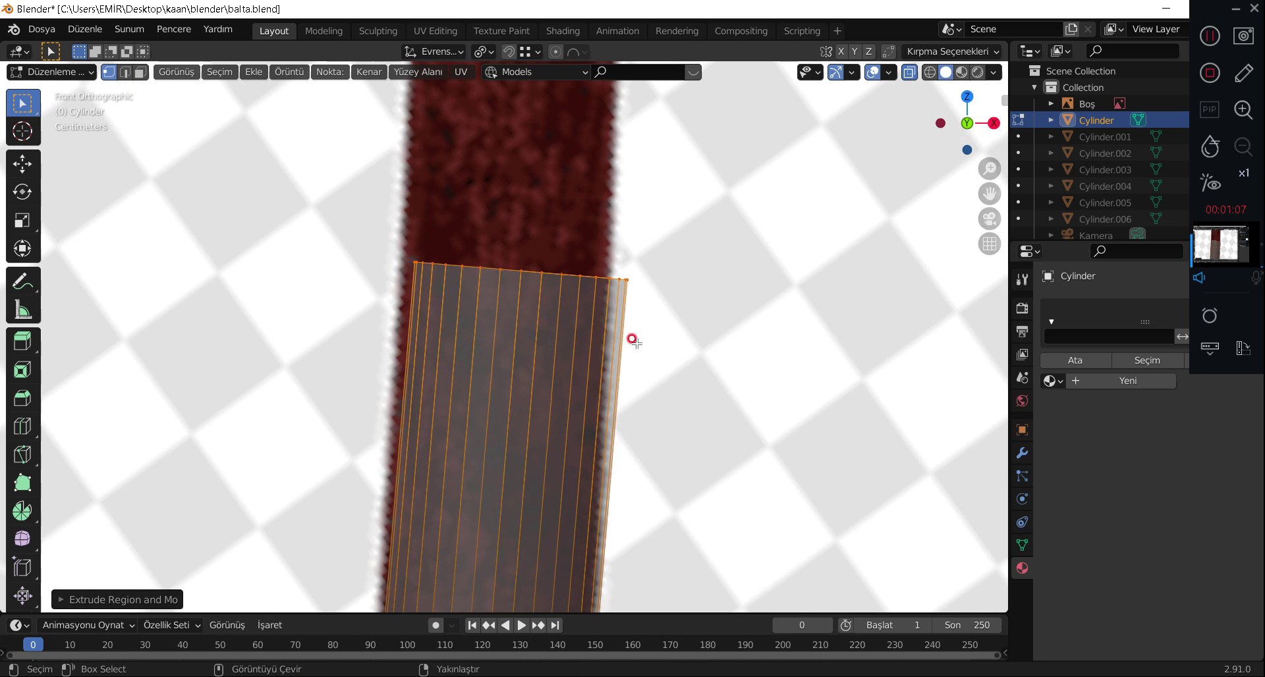
{"action": "key", "text": "g"}
{"action": "left_click", "coordinate": [729, 333]}
{"action": "key", "text": "r"}
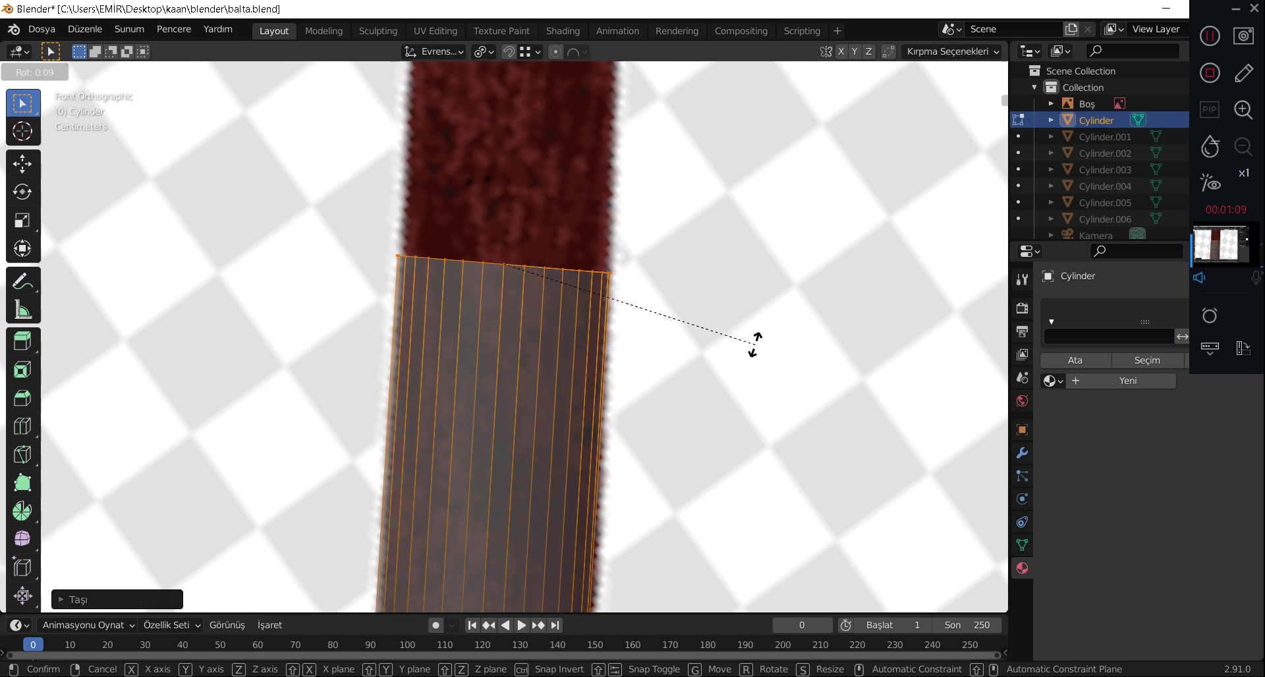
{"action": "left_click", "coordinate": [758, 331]}
{"action": "scroll", "coordinate": [737, 352], "scroll_direction": "down", "scroll_amount": 4}
{"action": "scroll", "coordinate": [681, 285], "scroll_direction": "down", "scroll_amount": 1}
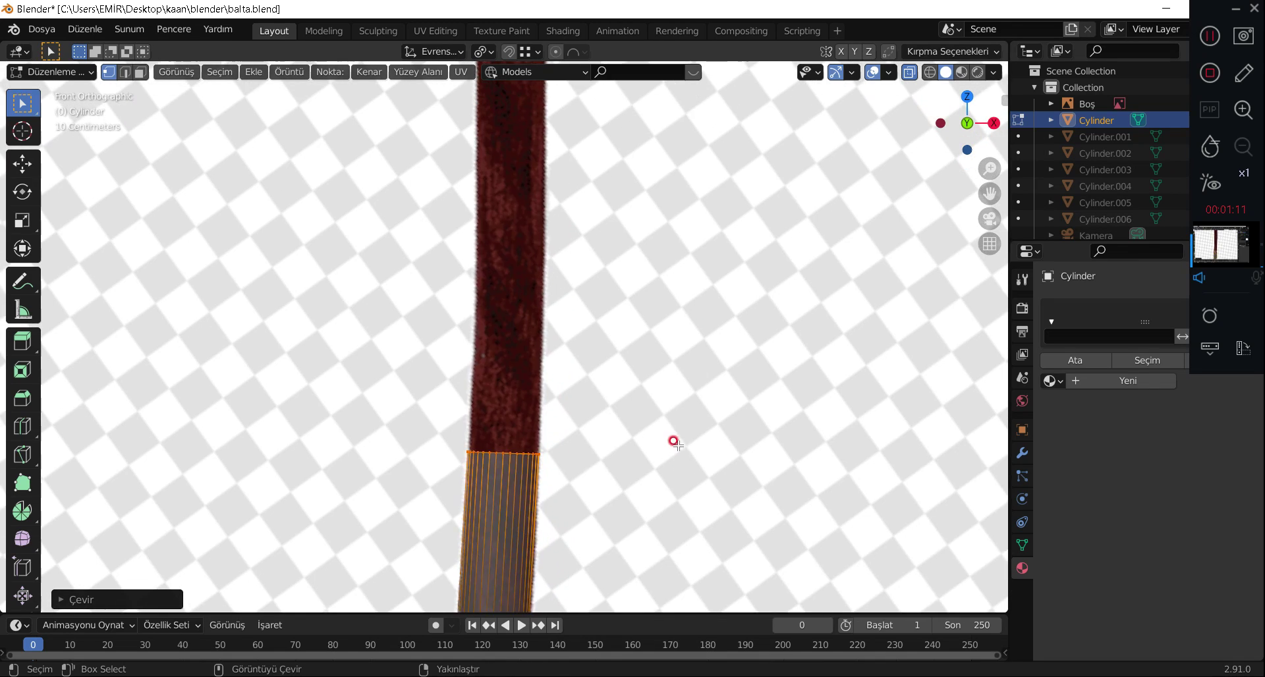
{"action": "left_click", "coordinate": [667, 237]}
Nudge the top handle faces slightly left, cancelling a resize attempt.
{"action": "scroll", "coordinate": [554, 319], "scroll_direction": "up", "scroll_amount": 2}
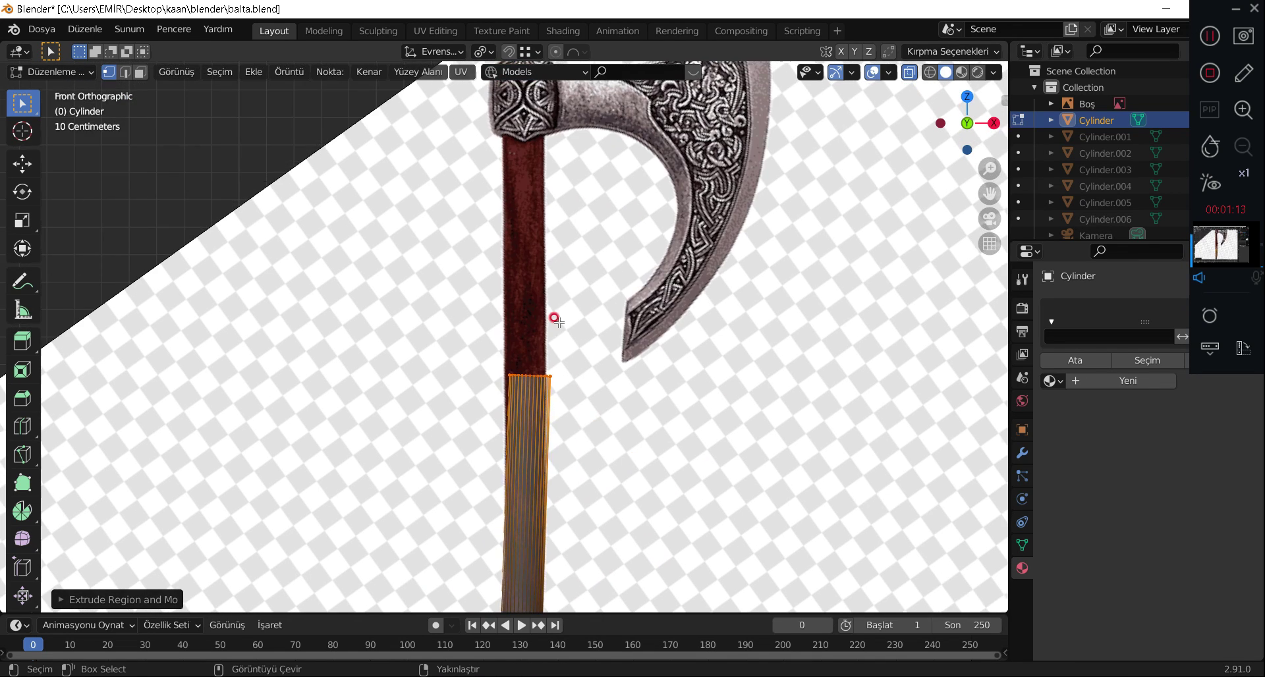
{"action": "scroll", "coordinate": [644, 426], "scroll_direction": "up", "scroll_amount": 1}
{"action": "key", "text": "g"}
{"action": "left_click", "coordinate": [636, 423]}
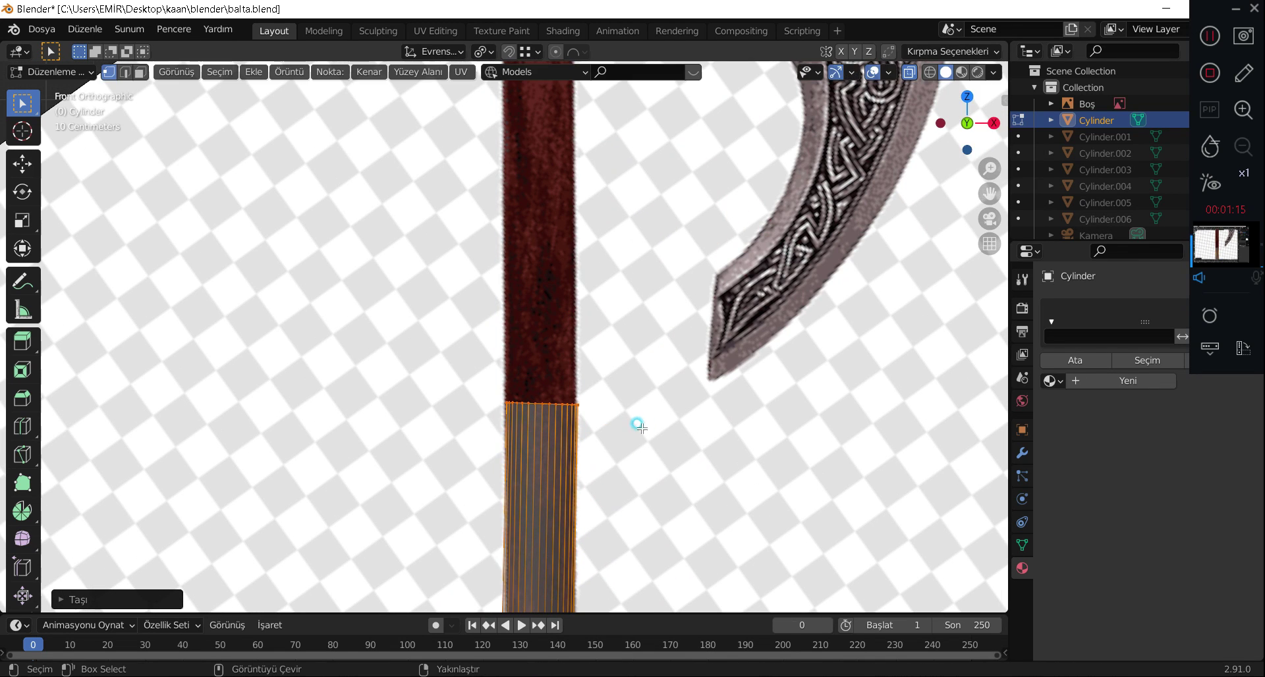
{"action": "key", "text": "s"}
{"action": "right_click", "coordinate": [698, 488]}
Extrude the handle up to the axe head, undoing and redoing one extrusion.
{"action": "key", "text": "e"}
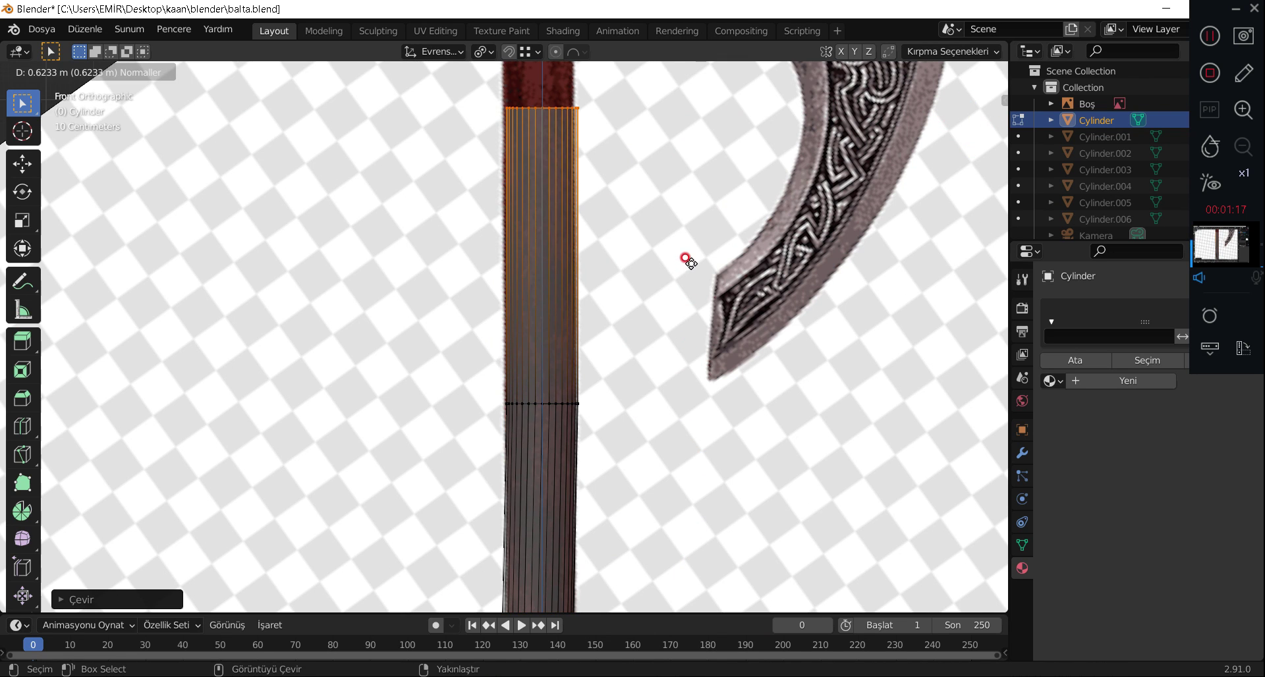
{"action": "left_click", "coordinate": [669, 200]}
{"action": "key", "text": "ctrl+z"}
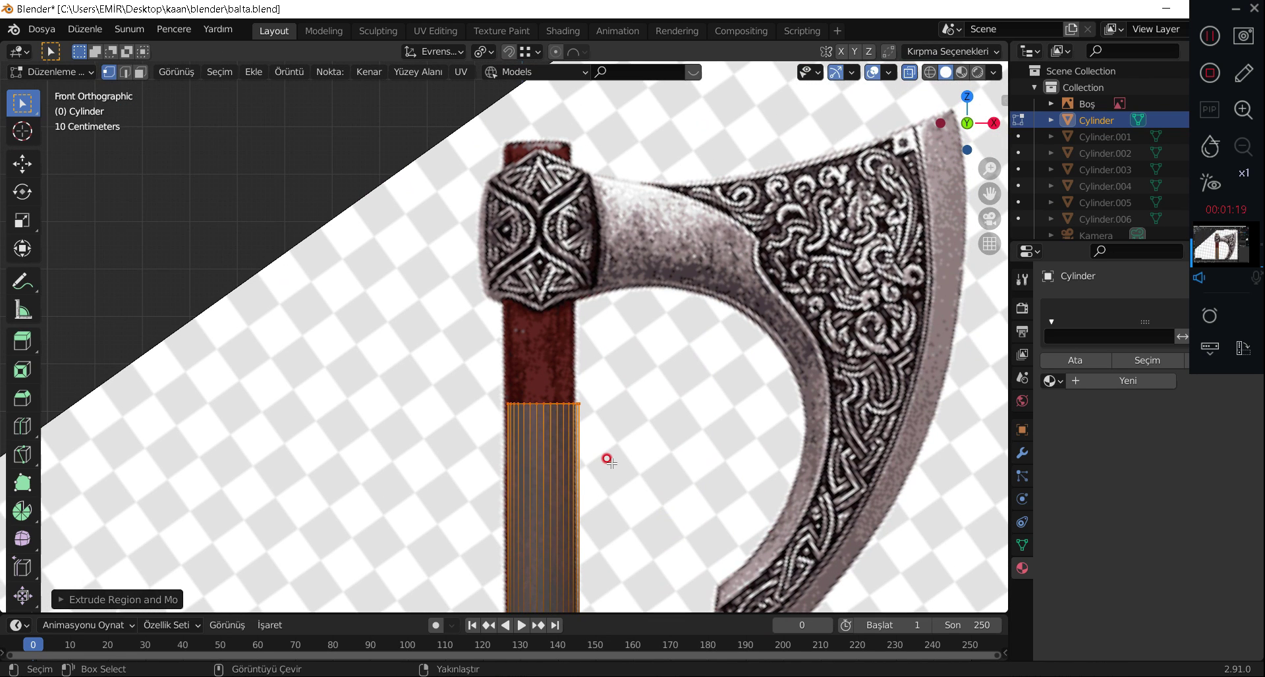
{"action": "key", "text": "e"}
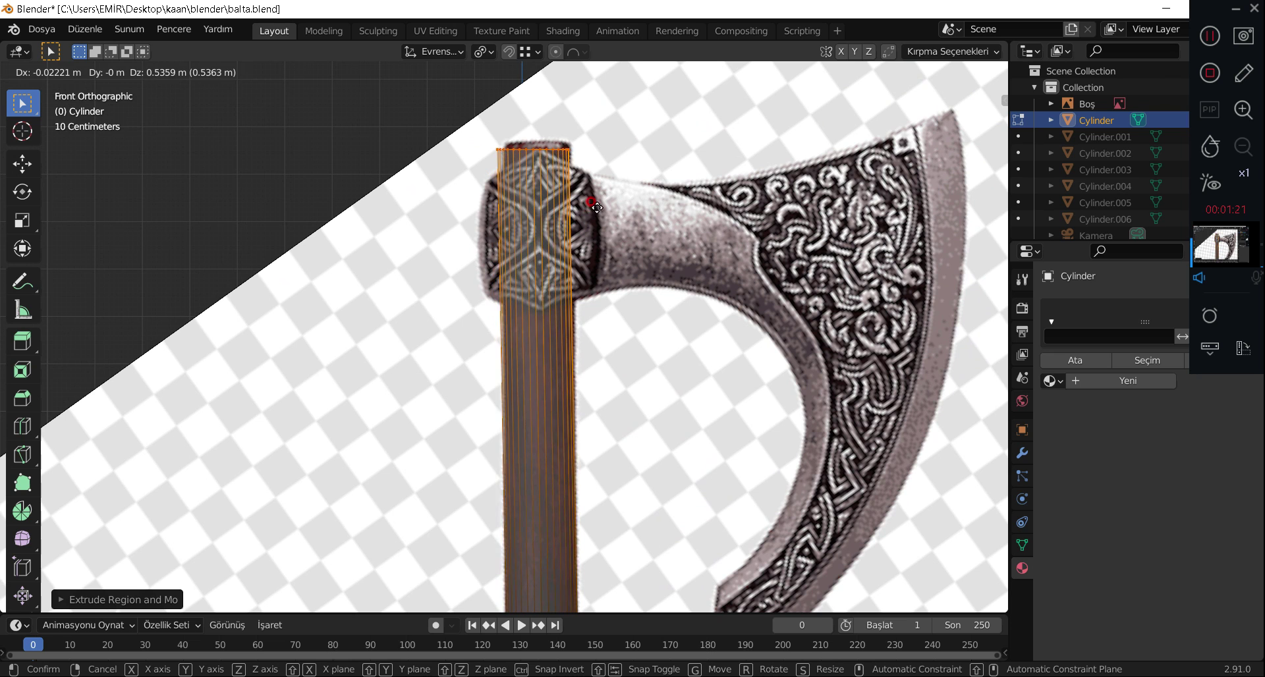
{"action": "left_click", "coordinate": [596, 198]}
{"action": "scroll", "coordinate": [573, 181], "scroll_direction": "up", "scroll_amount": 2}
{"action": "scroll", "coordinate": [575, 373], "scroll_direction": "up", "scroll_amount": 2}
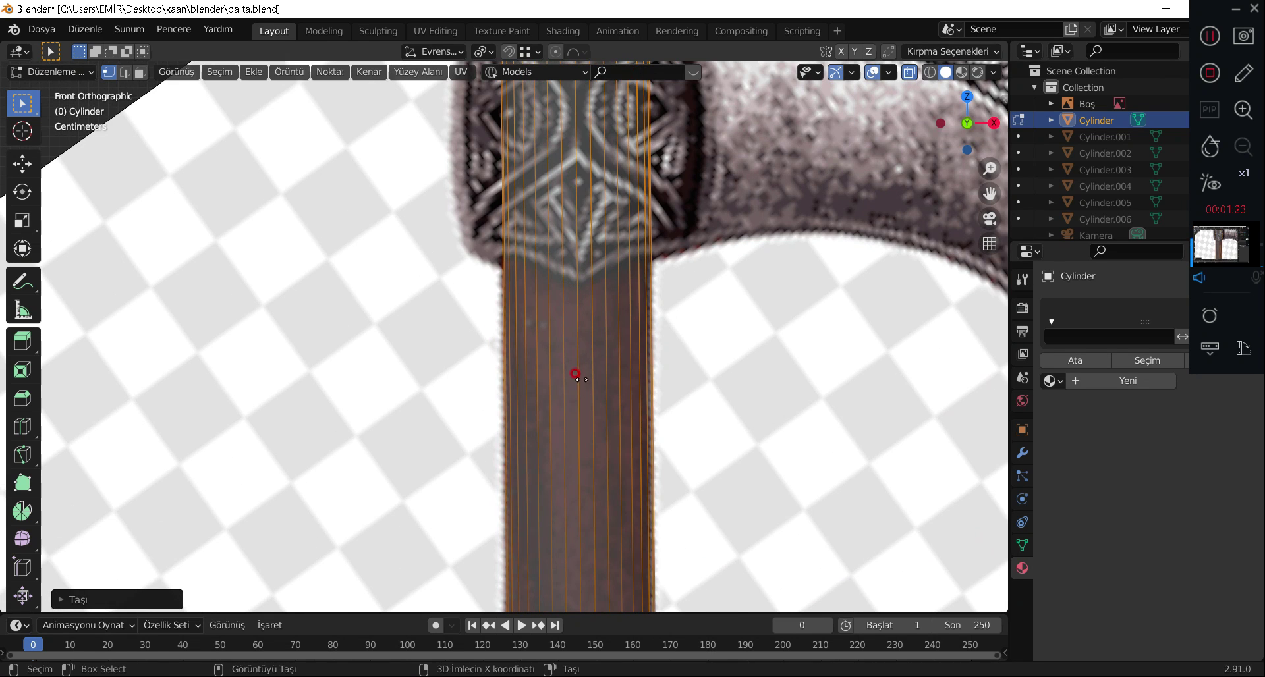
{"action": "scroll", "coordinate": [667, 183], "scroll_direction": "up", "scroll_amount": 1}
{"action": "scroll", "coordinate": [503, 452], "scroll_direction": "up", "scroll_amount": 3}
{"action": "scroll", "coordinate": [626, 334], "scroll_direction": "up", "scroll_amount": 2}
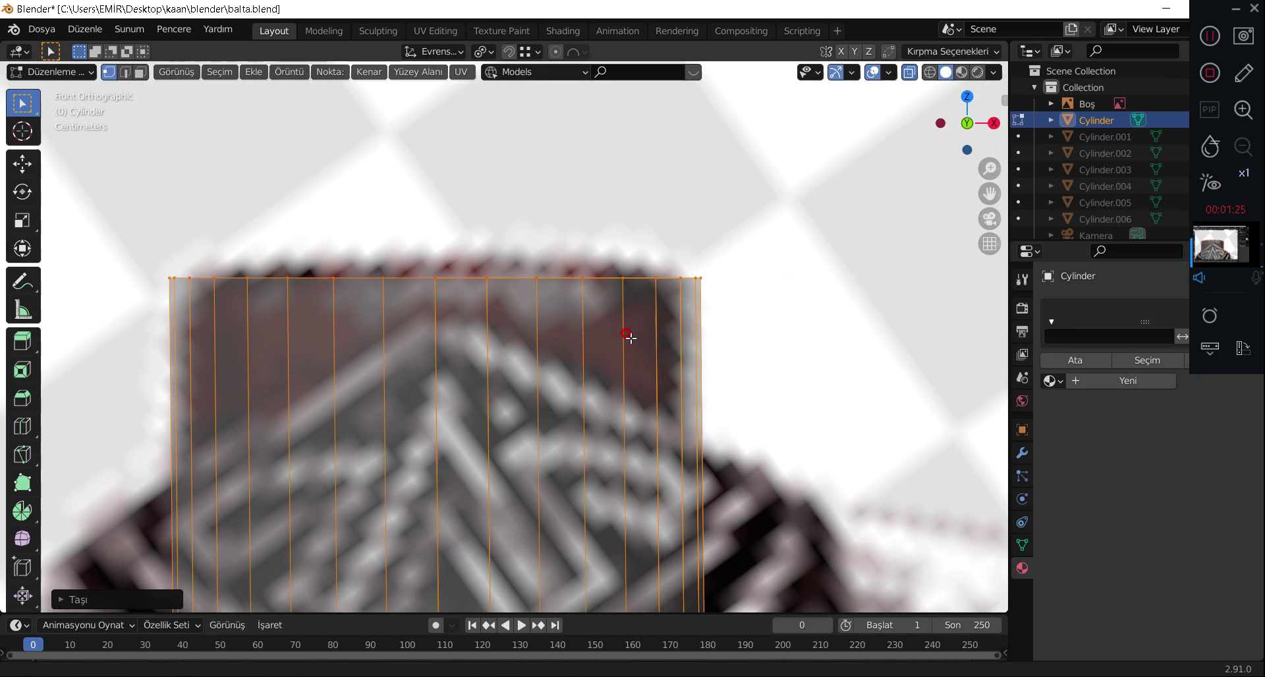
Lower and narrow the top ring, then extrude and shrink it into a tapered end.
{"action": "key", "text": "g"}
{"action": "left_click", "coordinate": [617, 369]}
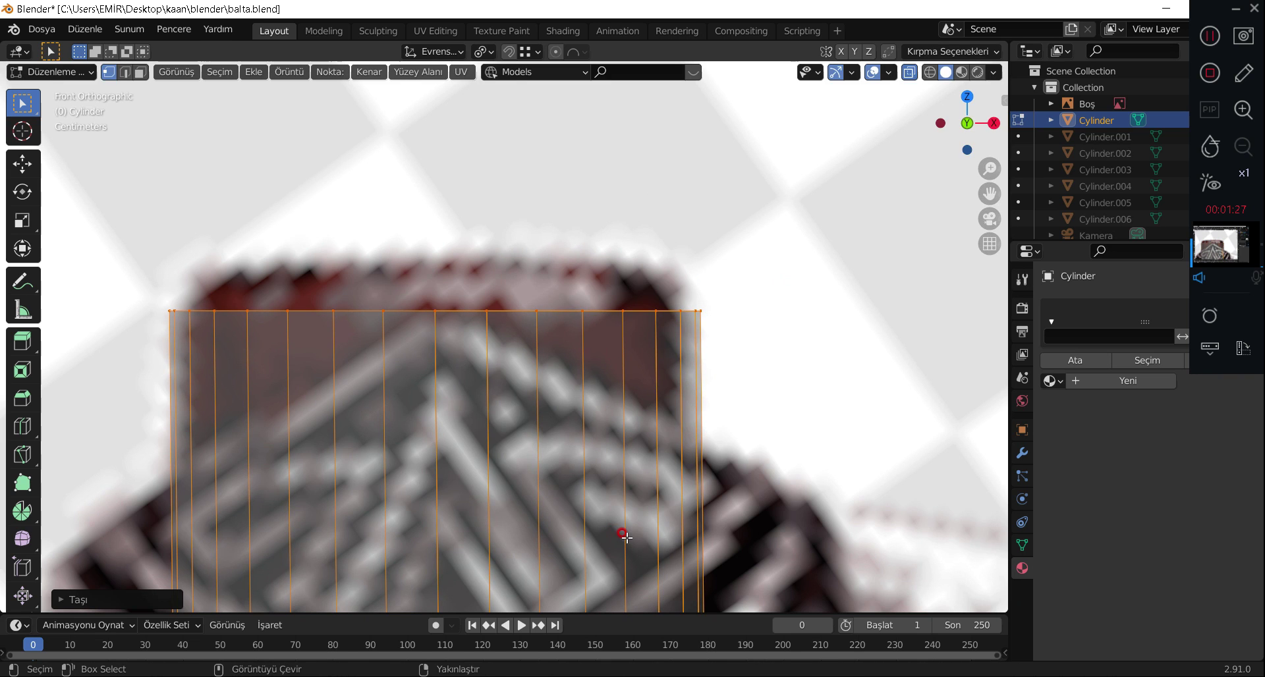
{"action": "key", "text": "s"}
{"action": "left_click", "coordinate": [756, 472]}
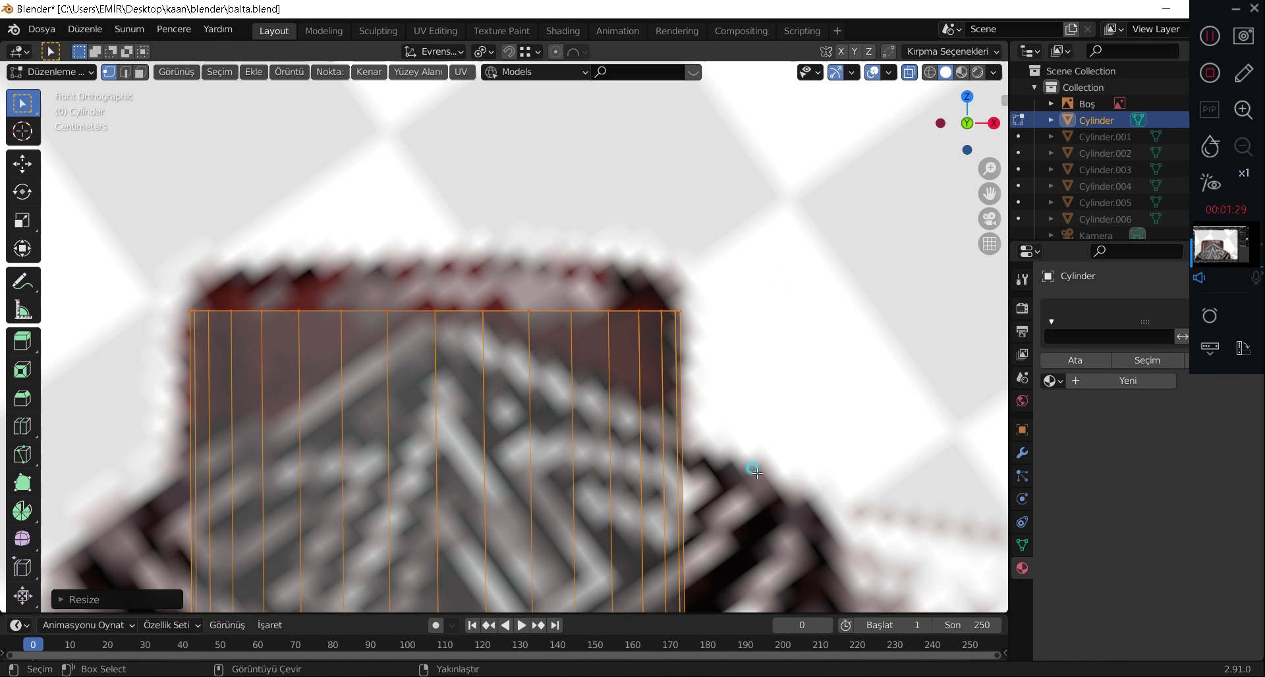
{"action": "key", "text": "e"}
{"action": "left_click", "coordinate": [823, 448]}
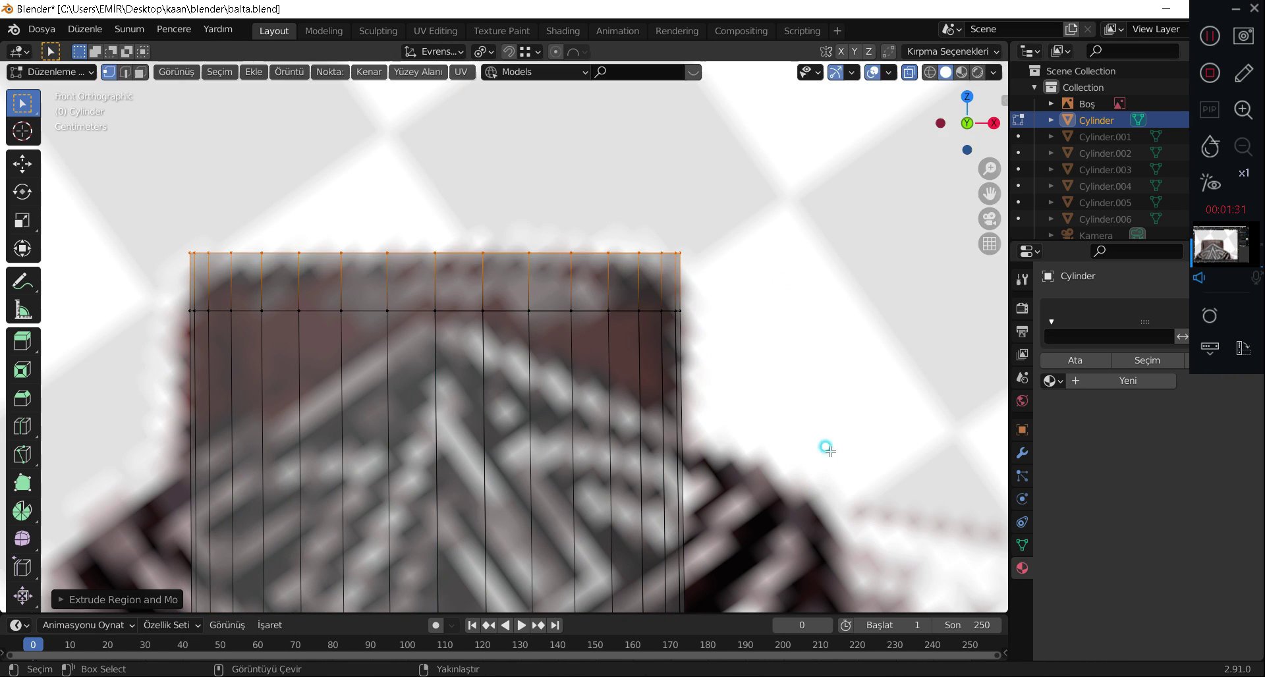
{"action": "key", "text": "s"}
{"action": "left_click", "coordinate": [717, 436]}
Orbit to view the handle in perspective and turn off X-ray for solid display.
{"action": "scroll", "coordinate": [711, 432], "scroll_direction": "down", "scroll_amount": 4}
{"action": "scroll", "coordinate": [712, 432], "scroll_direction": "down", "scroll_amount": 3}
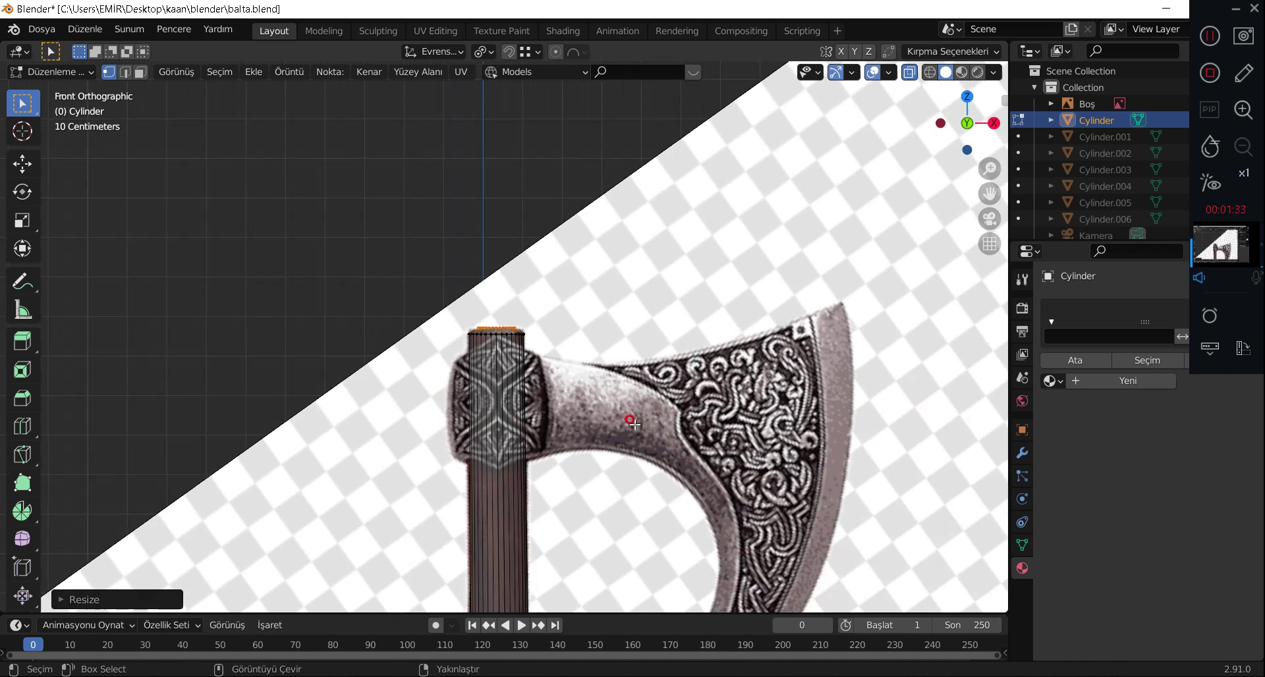
{"action": "scroll", "coordinate": [615, 517], "scroll_direction": "down", "scroll_amount": 2}
{"action": "scroll", "coordinate": [512, 432], "scroll_direction": "up", "scroll_amount": 5}
{"action": "scroll", "coordinate": [512, 432], "scroll_direction": "down", "scroll_amount": 2}
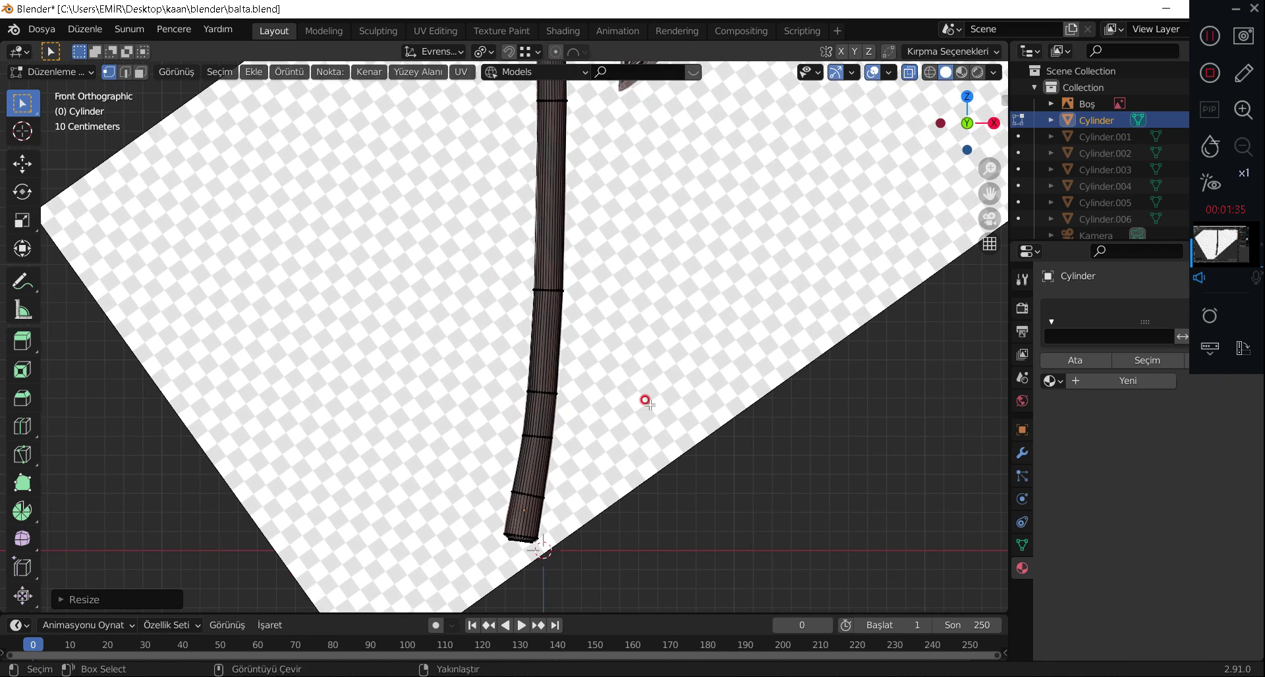
{"action": "mouse_move", "coordinate": [647, 400]}
{"action": "middle_mouse_down"}
{"action": "mouse_move", "coordinate": [551, 404]}
{"action": "mouse_move", "coordinate": [505, 422]}
{"action": "middle_mouse_up"}
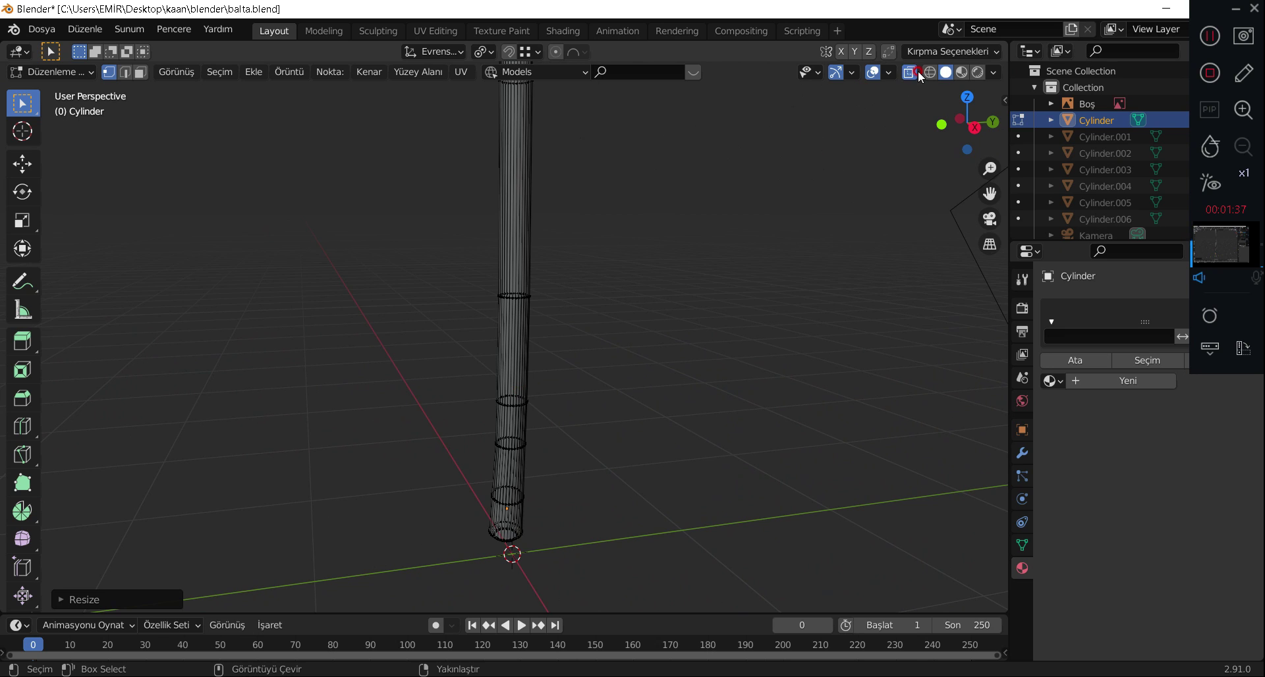
{"action": "left_click", "coordinate": [921, 74]}
{"action": "scroll", "coordinate": [487, 356], "scroll_direction": "up", "scroll_amount": 2}
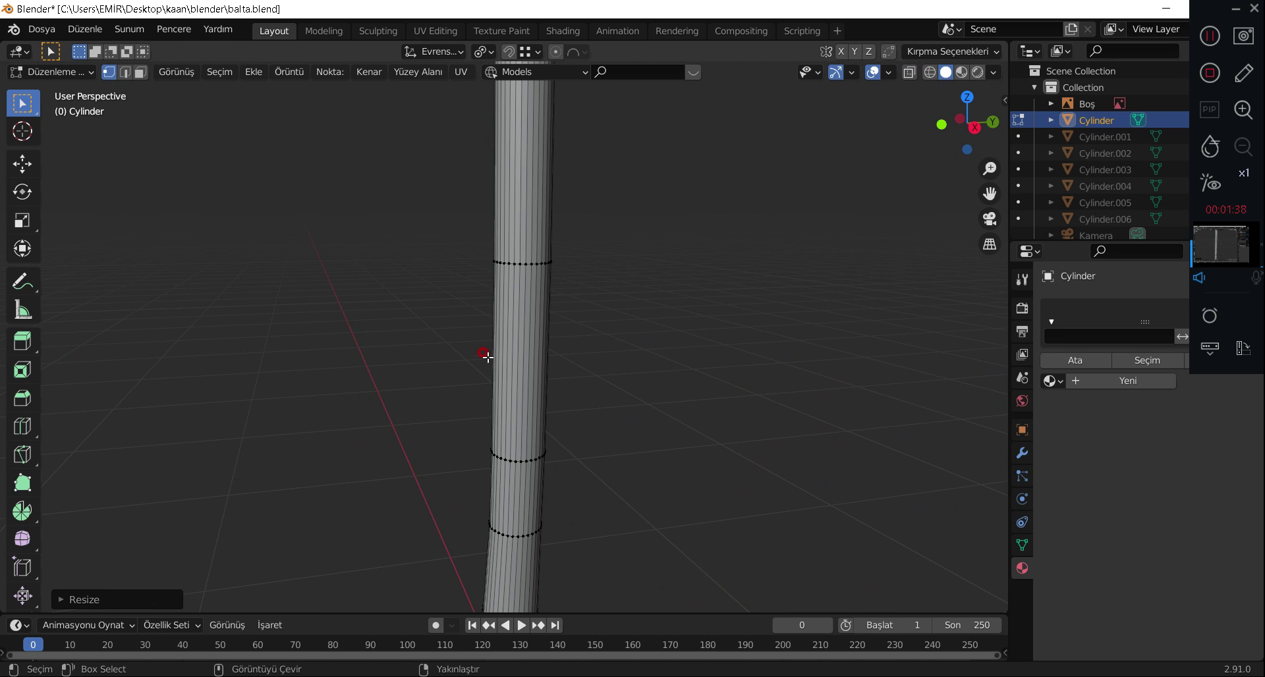
{"action": "left_click", "coordinate": [533, 321], "text": "alt"}
{"action": "mouse_move", "coordinate": [520, 319]}
{"action": "middle_mouse_down"}
{"action": "mouse_move", "coordinate": [574, 415]}
{"action": "mouse_move", "coordinate": [551, 331]}
{"action": "mouse_move", "coordinate": [560, 291]}
{"action": "middle_mouse_up"}
{"action": "right_click", "coordinate": [495, 278]}
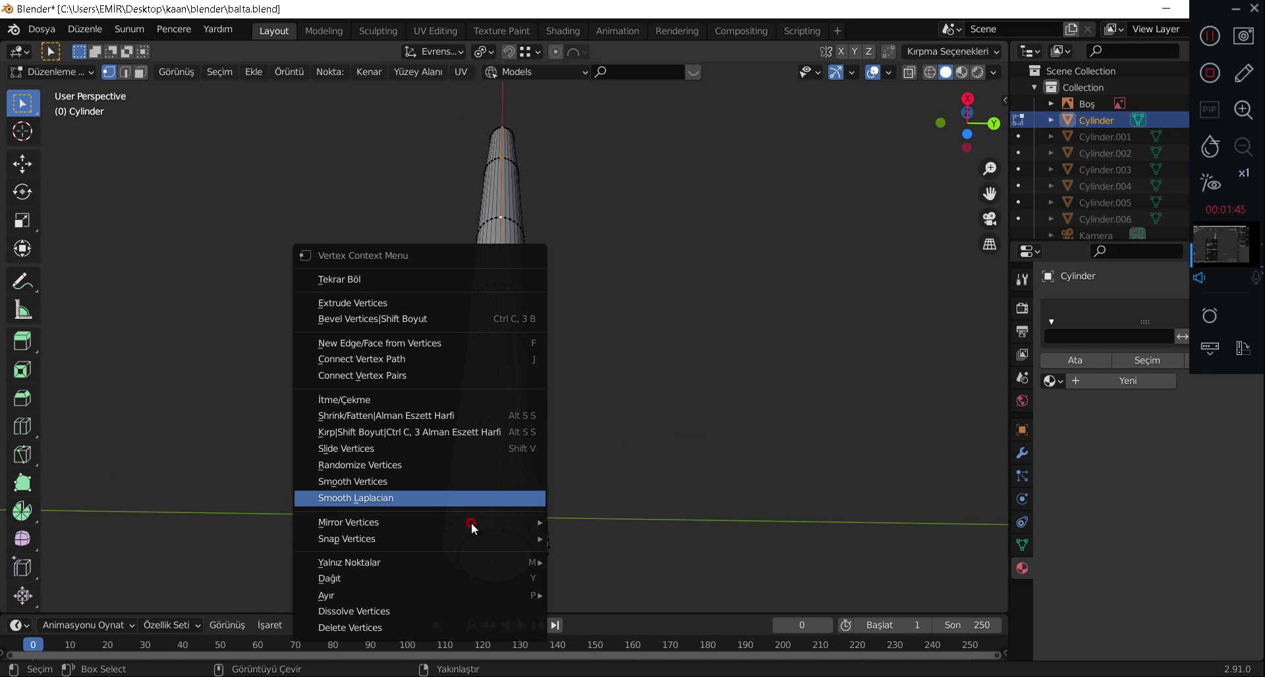
{"action": "mouse_move", "coordinate": [347, 522]}
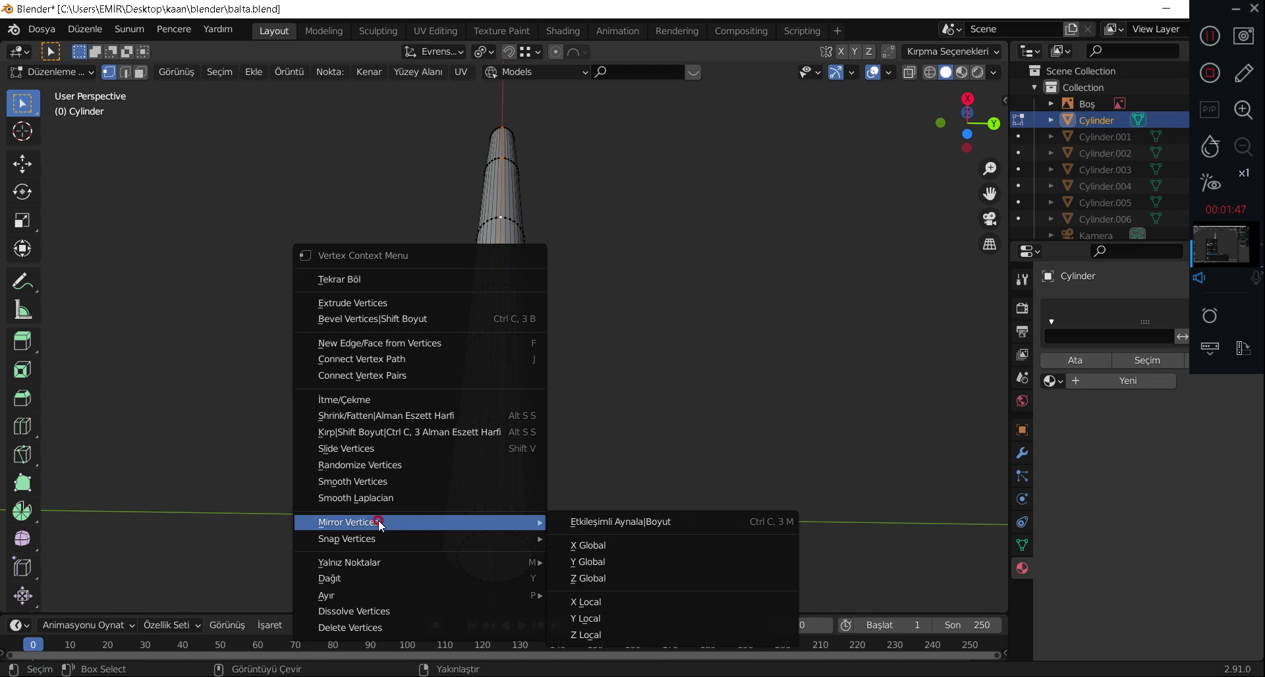
{"action": "mouse_move", "coordinate": [647, 332]}
{"action": "middle_mouse_down"}
{"action": "mouse_move", "coordinate": [694, 418]}
{"action": "mouse_move", "coordinate": [547, 431]}
{"action": "middle_mouse_up"}
{"action": "right_click", "coordinate": [547, 432]}
{"action": "mouse_move", "coordinate": [429, 570]}
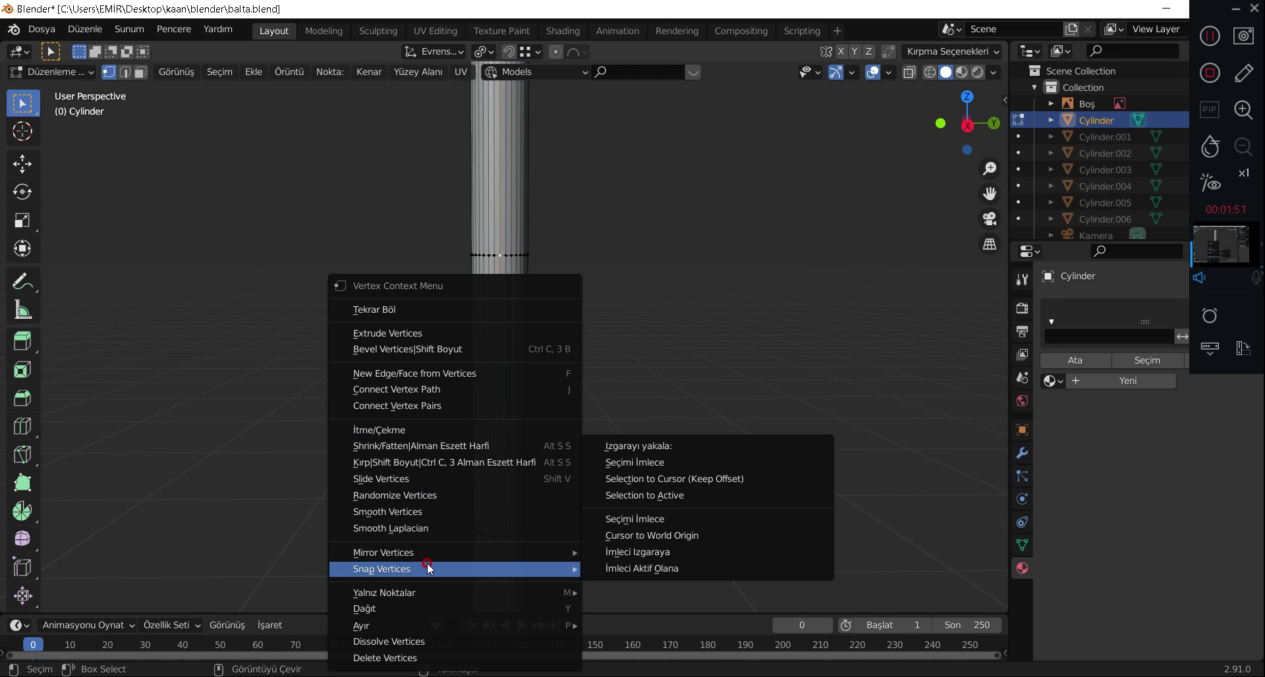
{"action": "right_click", "coordinate": [498, 251]}
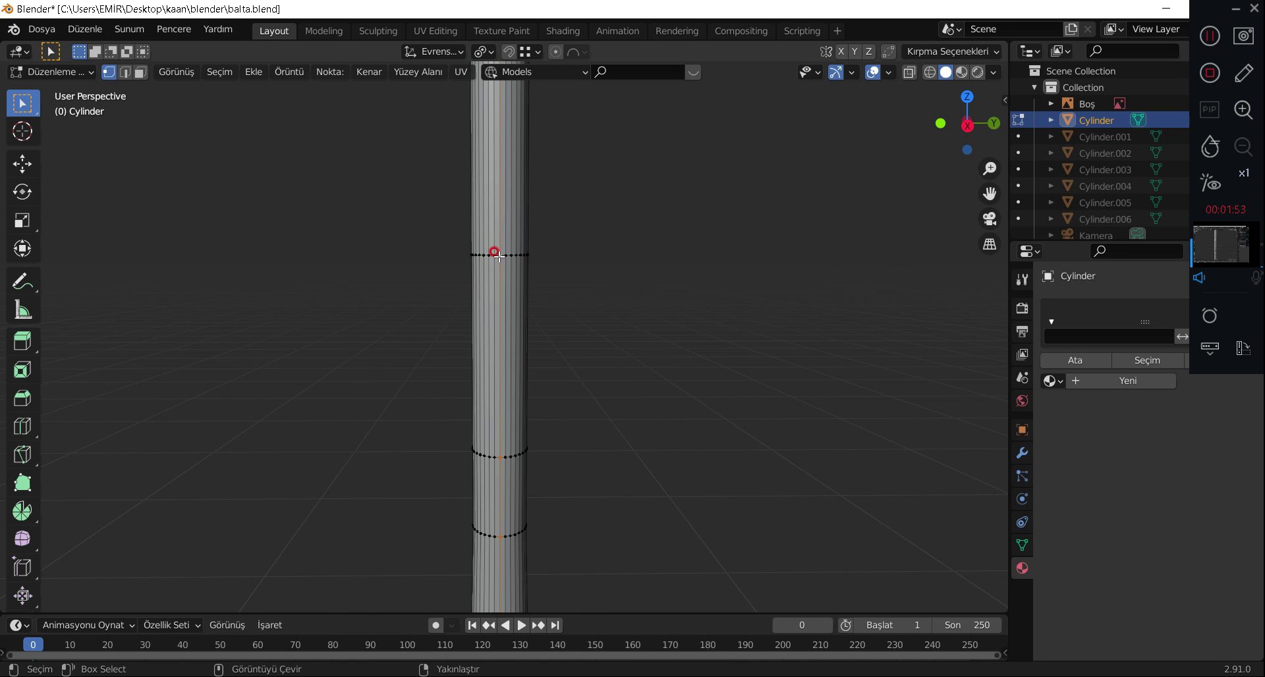
{"action": "right_click", "coordinate": [499, 251]}
{"action": "mouse_move", "coordinate": [599, 249]}
{"action": "middle_mouse_down"}
{"action": "mouse_move", "coordinate": [701, 279]}
{"action": "mouse_move", "coordinate": [647, 280]}
{"action": "mouse_move", "coordinate": [646, 417]}
{"action": "middle_mouse_up"}
{"action": "key", "text": "KP_1"}
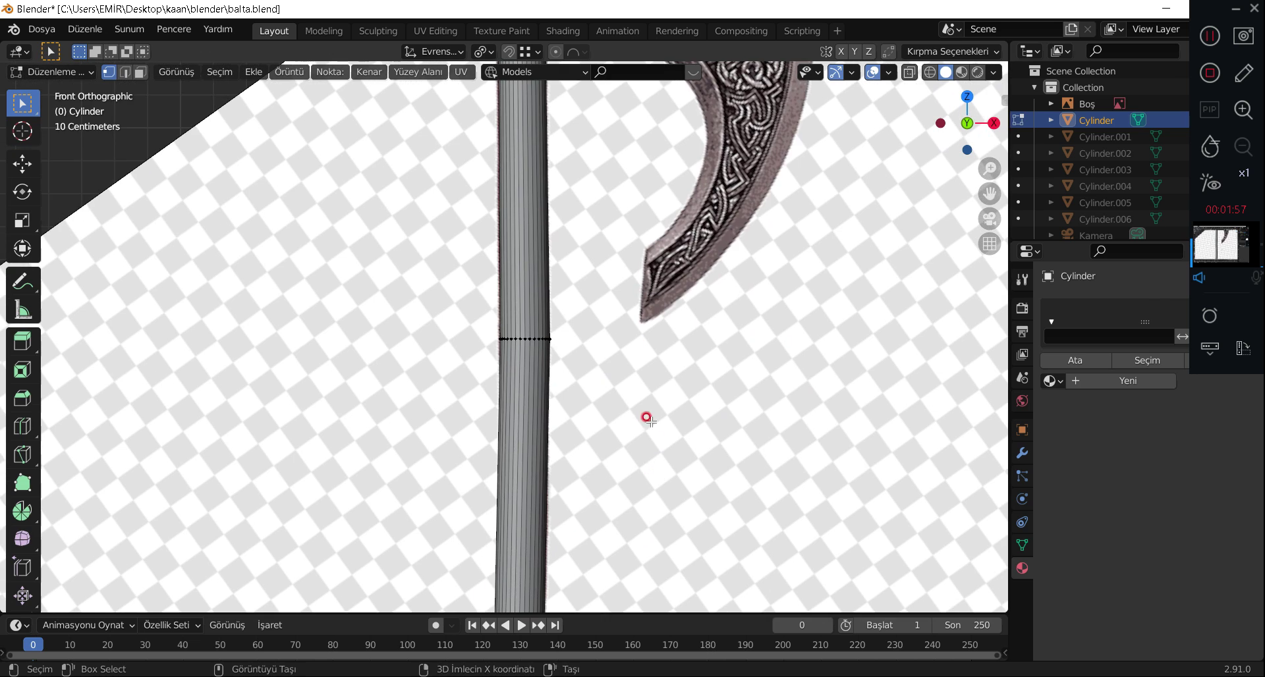
{"action": "key", "text": "Tab"}
{"action": "scroll", "coordinate": [653, 398], "scroll_direction": "down", "scroll_amount": 6}
Add a cube above the handle and enable X-ray to see the reference.
{"action": "key", "text": "shift+a"}
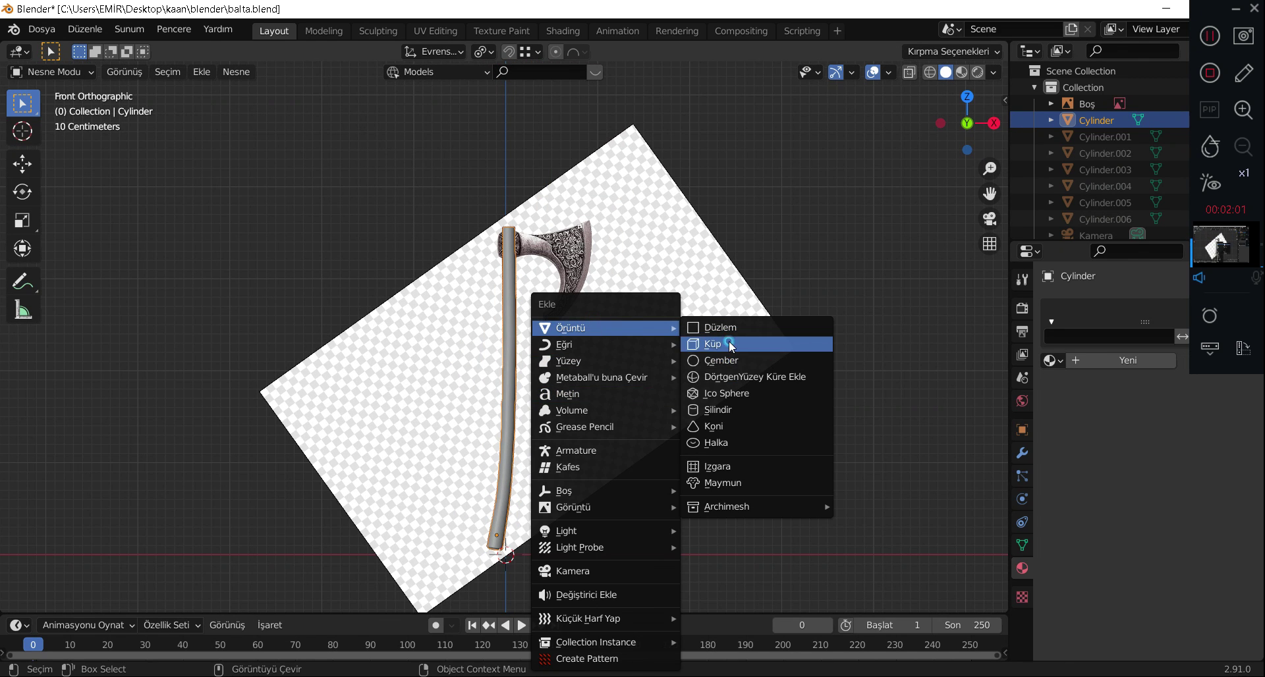
{"action": "left_click", "coordinate": [715, 344]}
{"action": "key", "text": "g"}
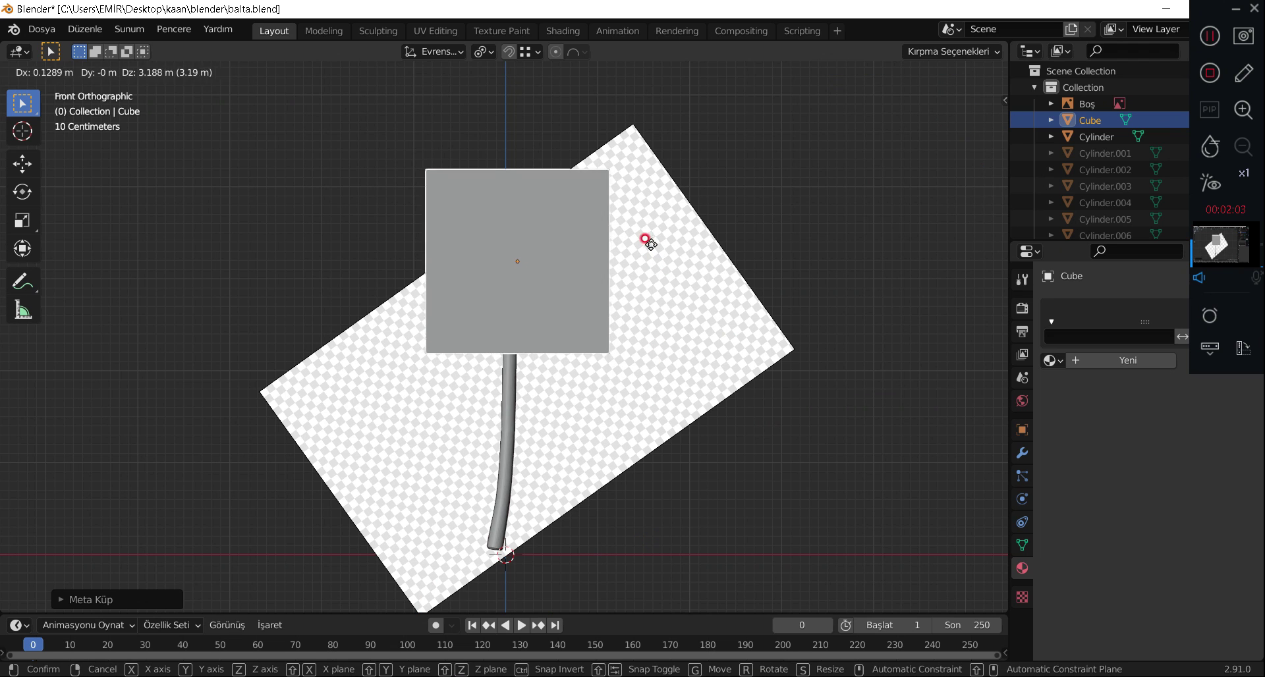
{"action": "left_click", "coordinate": [656, 227]}
{"action": "left_click", "coordinate": [912, 76]}
{"action": "scroll", "coordinate": [617, 158], "scroll_direction": "up", "scroll_amount": 5}
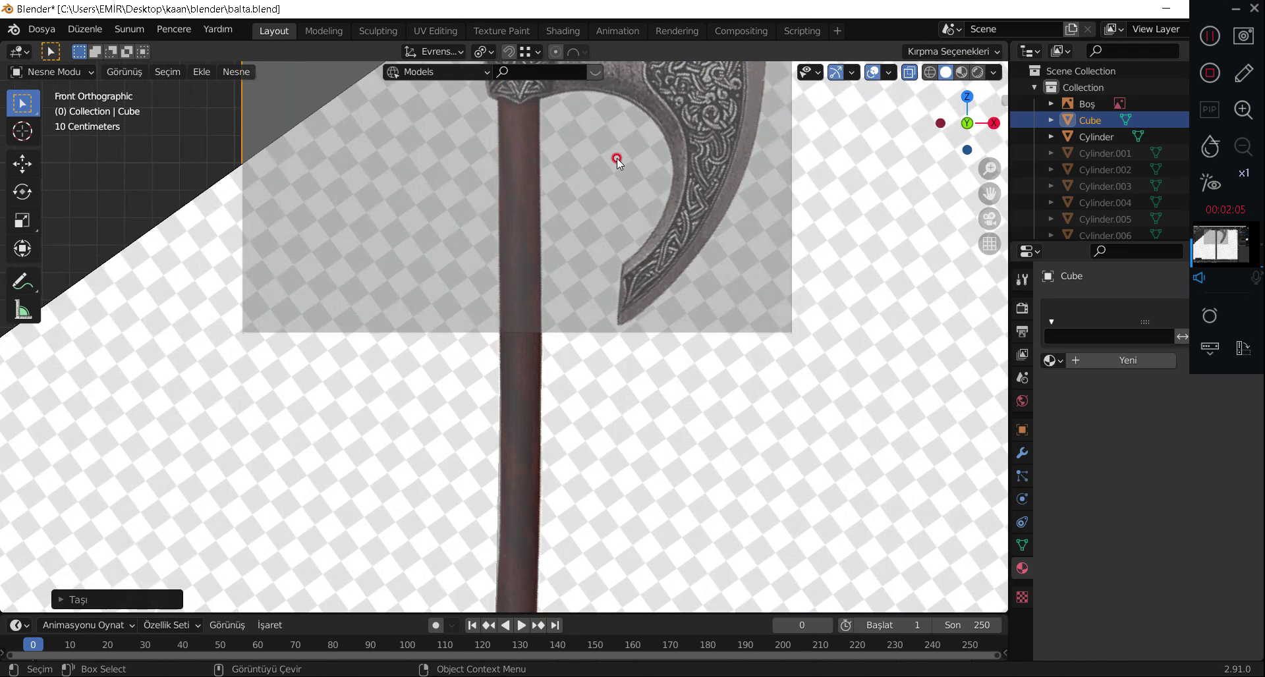
{"action": "middle_click_drag", "start_coordinate": [616, 159], "coordinate": [614, 324], "text": "shift"}
Shrink the cube and centre it on the axe head's eye.
{"action": "key", "text": "s"}
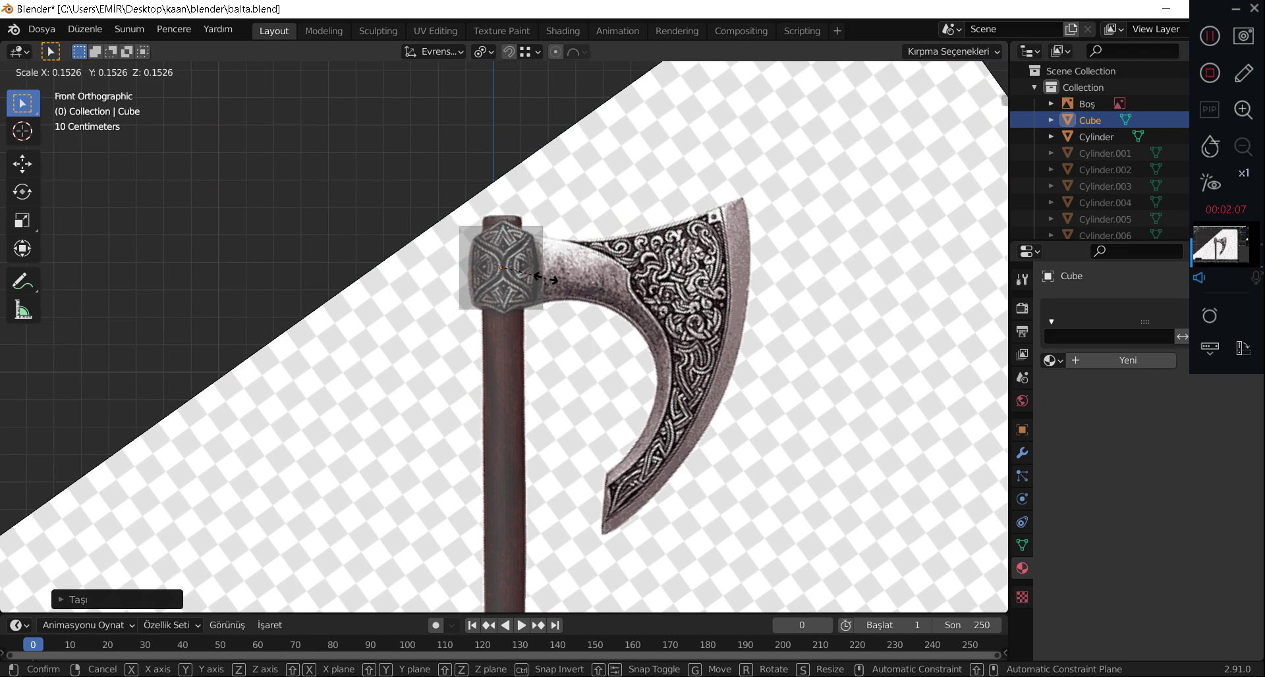
{"action": "left_click", "coordinate": [552, 282]}
{"action": "scroll", "coordinate": [539, 281], "scroll_direction": "up", "scroll_amount": 2}
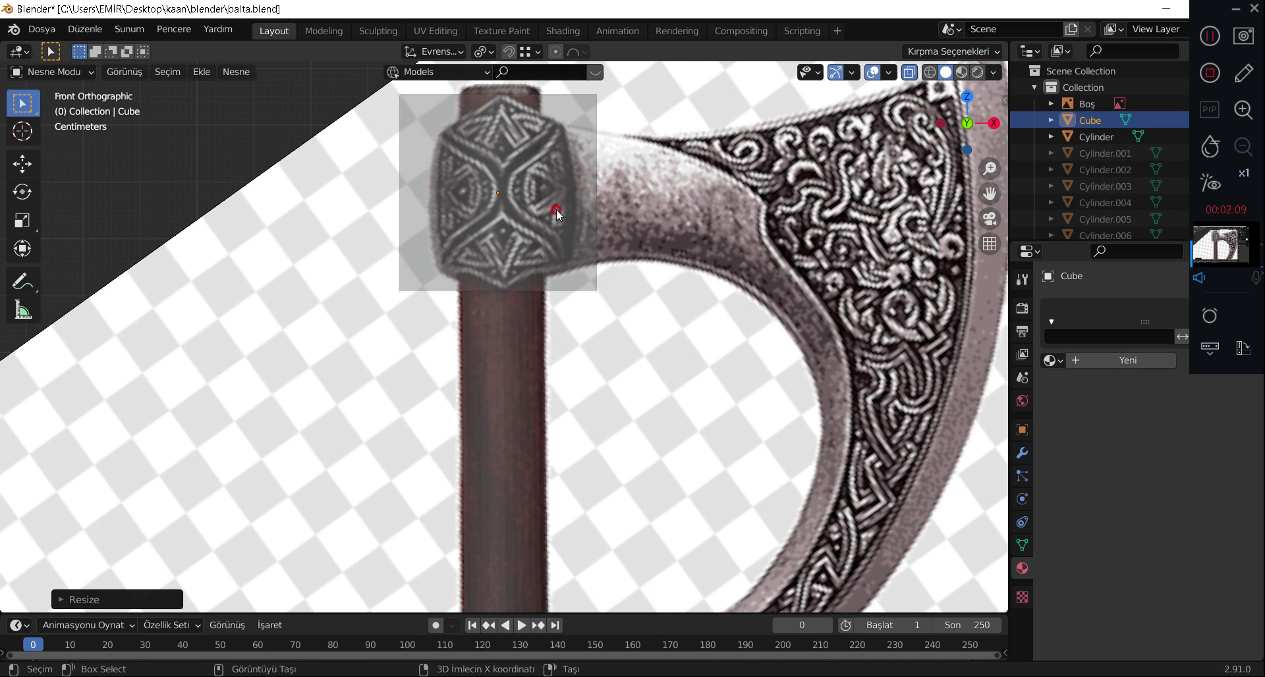
{"action": "middle_click_drag", "start_coordinate": [557, 208], "coordinate": [555, 359], "text": "shift"}
{"action": "scroll", "coordinate": [555, 358], "scroll_direction": "up", "scroll_amount": 1}
{"action": "scroll", "coordinate": [553, 387], "scroll_direction": "down", "scroll_amount": 1, "text": "shift"}
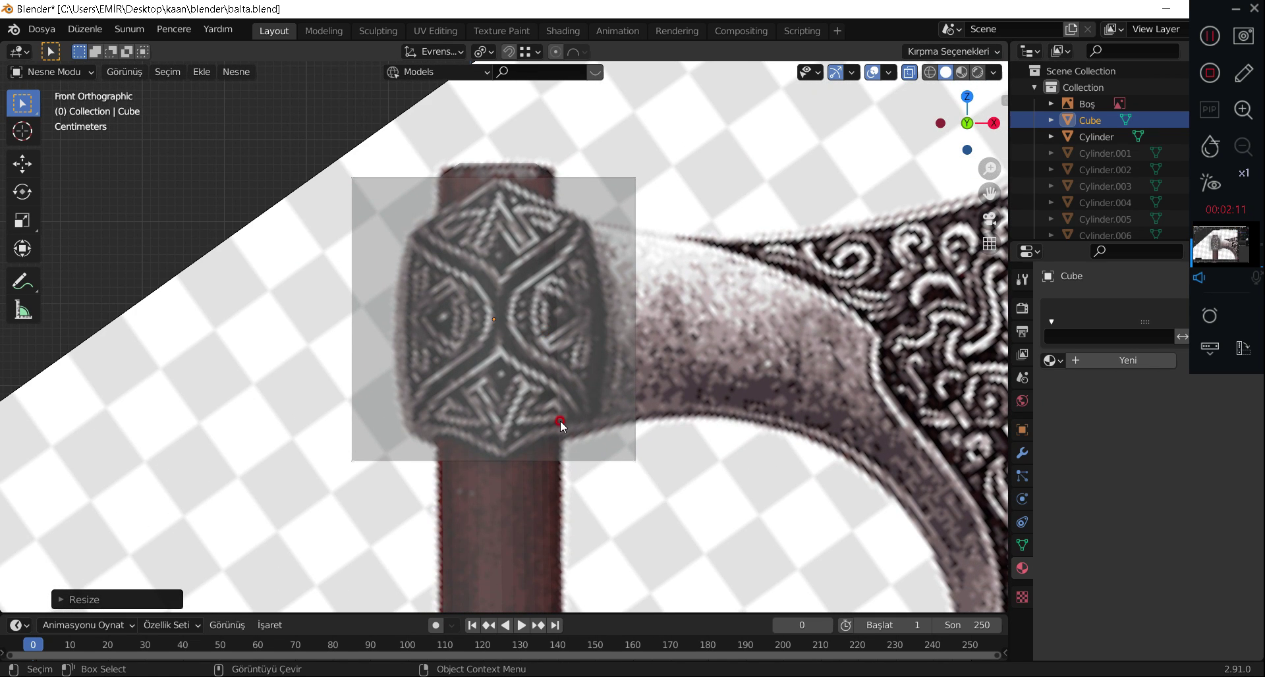
{"action": "key", "text": "g"}
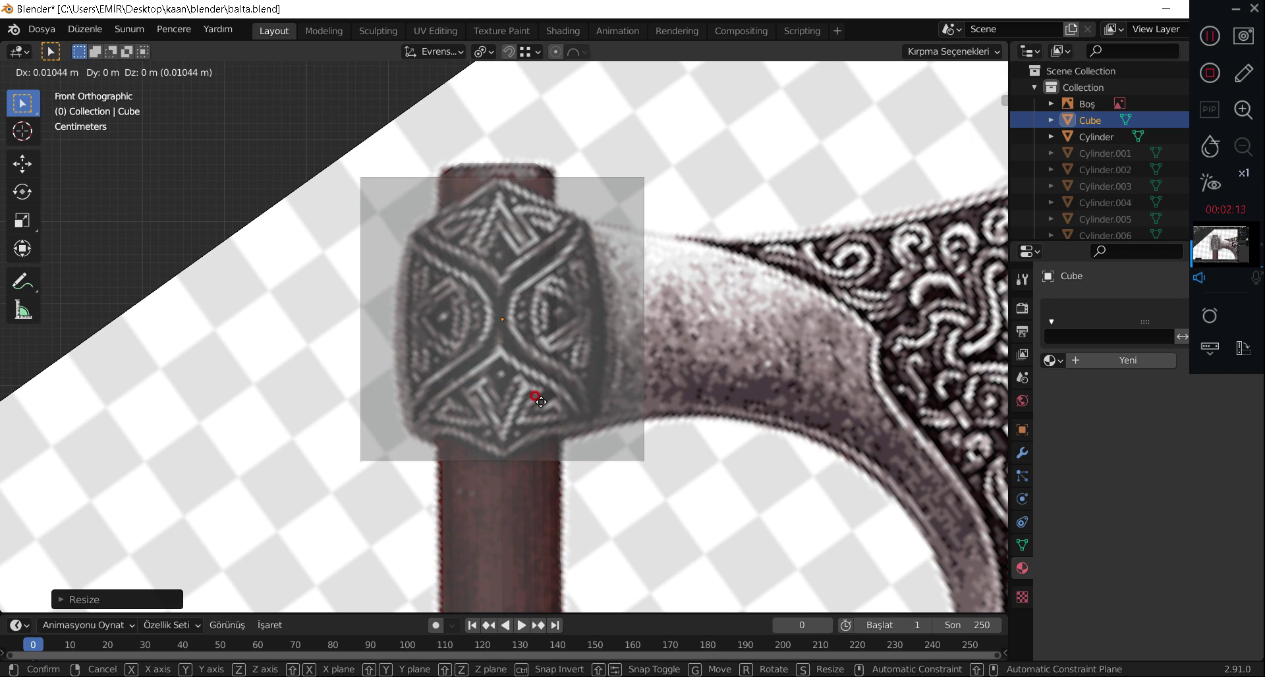
{"action": "left_click", "coordinate": [532, 397]}
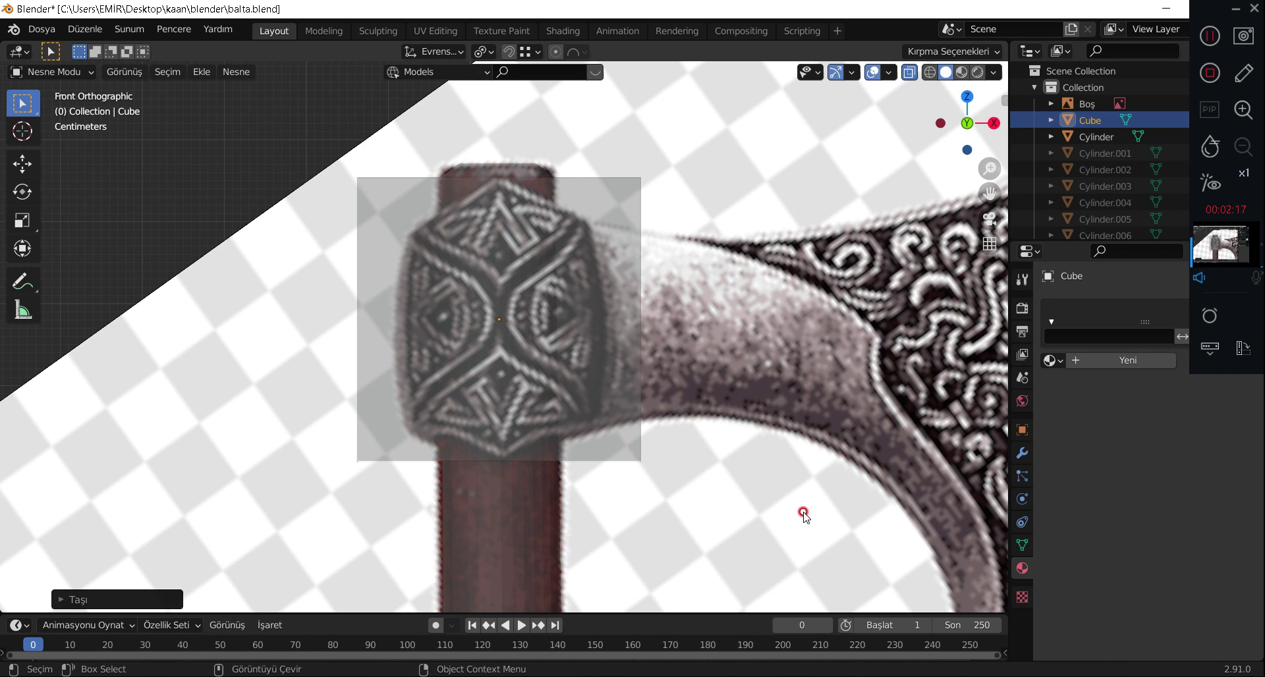
Narrow the cube along X to the collar's width and enter Edit Mode.
{"action": "key", "text": "s"}
{"action": "key", "text": "x"}
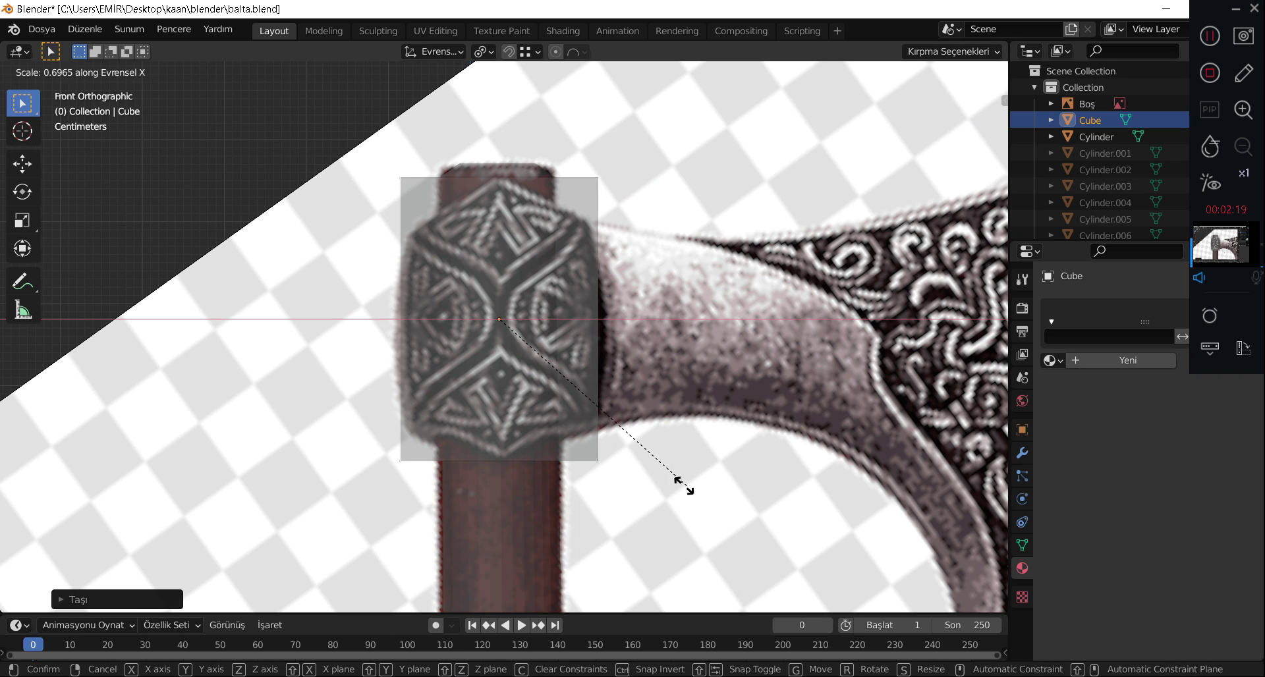
{"action": "left_click", "coordinate": [654, 485]}
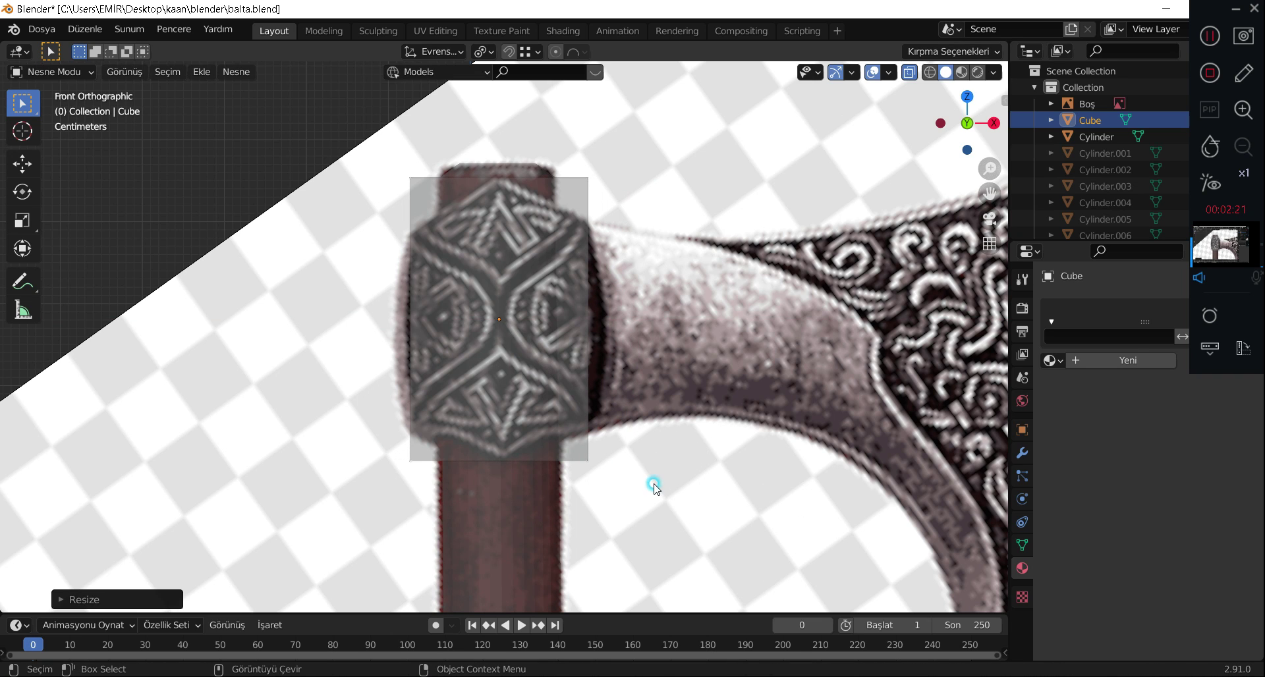
{"action": "key", "text": "Tab"}
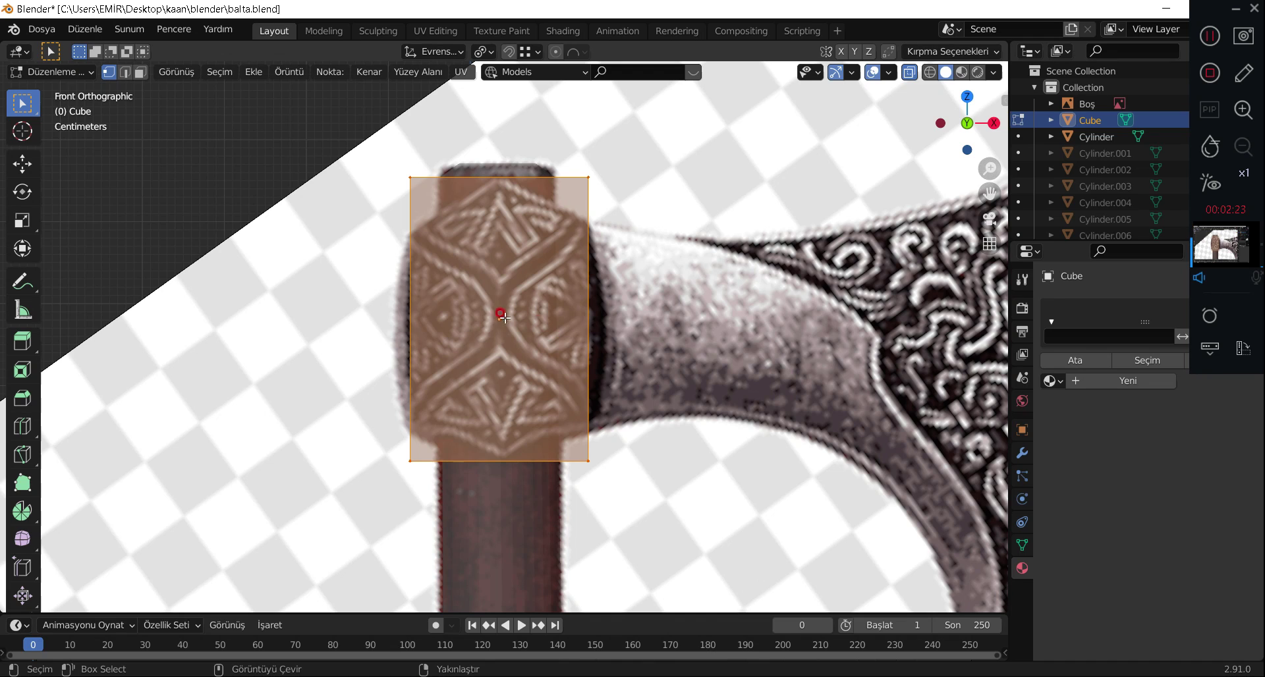
Add three evenly spaced vertical loop cuts to the cube.
{"action": "key", "text": "ctrl+r"}
{"action": "scroll", "coordinate": [498, 196], "scroll_direction": "up", "scroll_amount": 2}
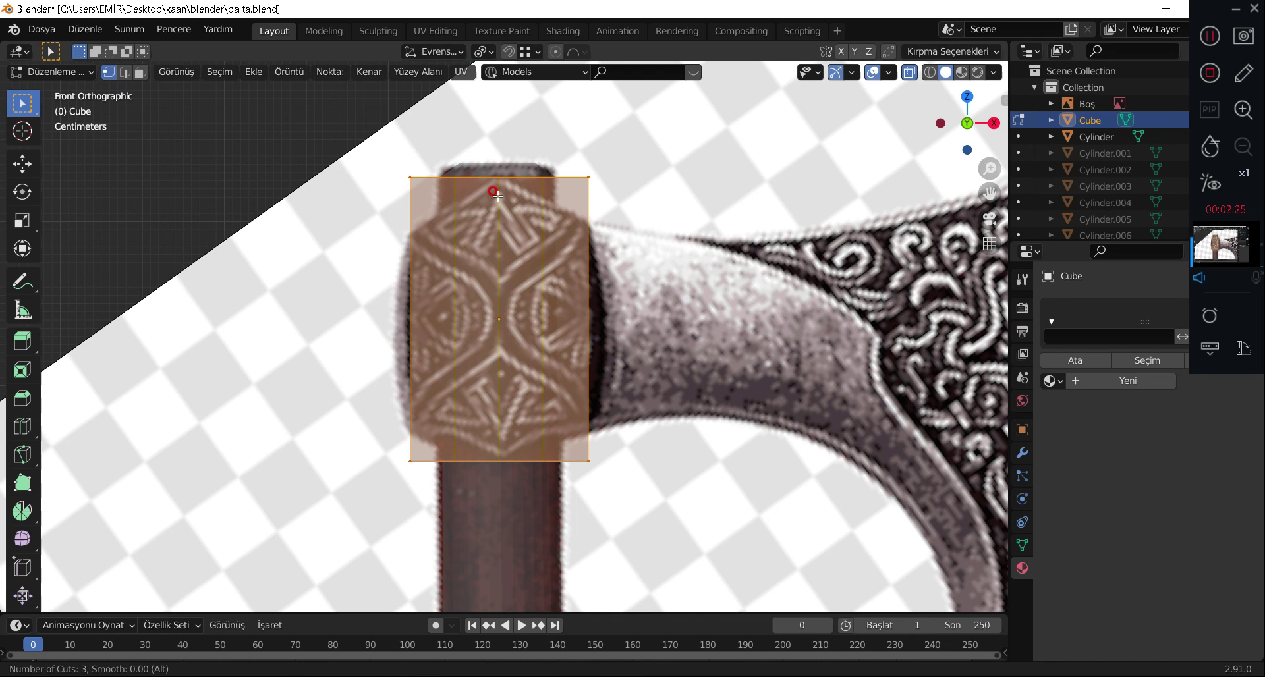
{"action": "left_click", "coordinate": [497, 196]}
{"action": "right_click", "coordinate": [498, 196]}
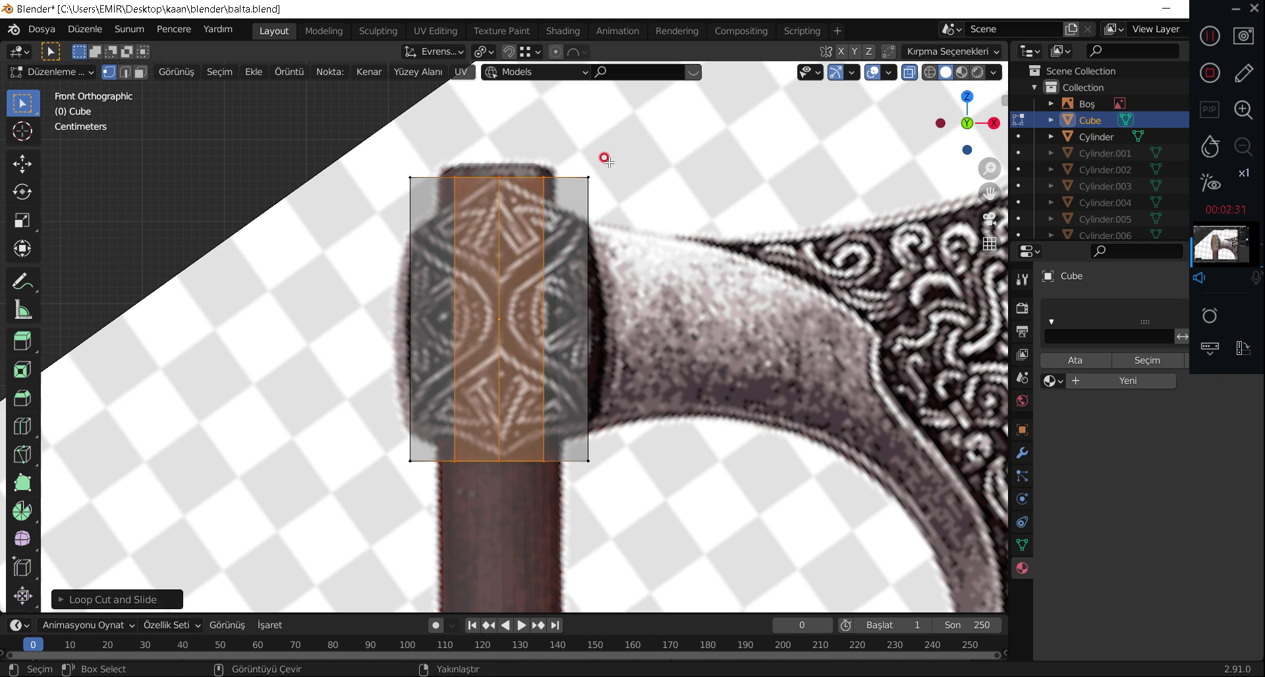
Add three evenly spaced horizontal loop cuts across the cube.
{"action": "key", "text": "ctrl+r"}
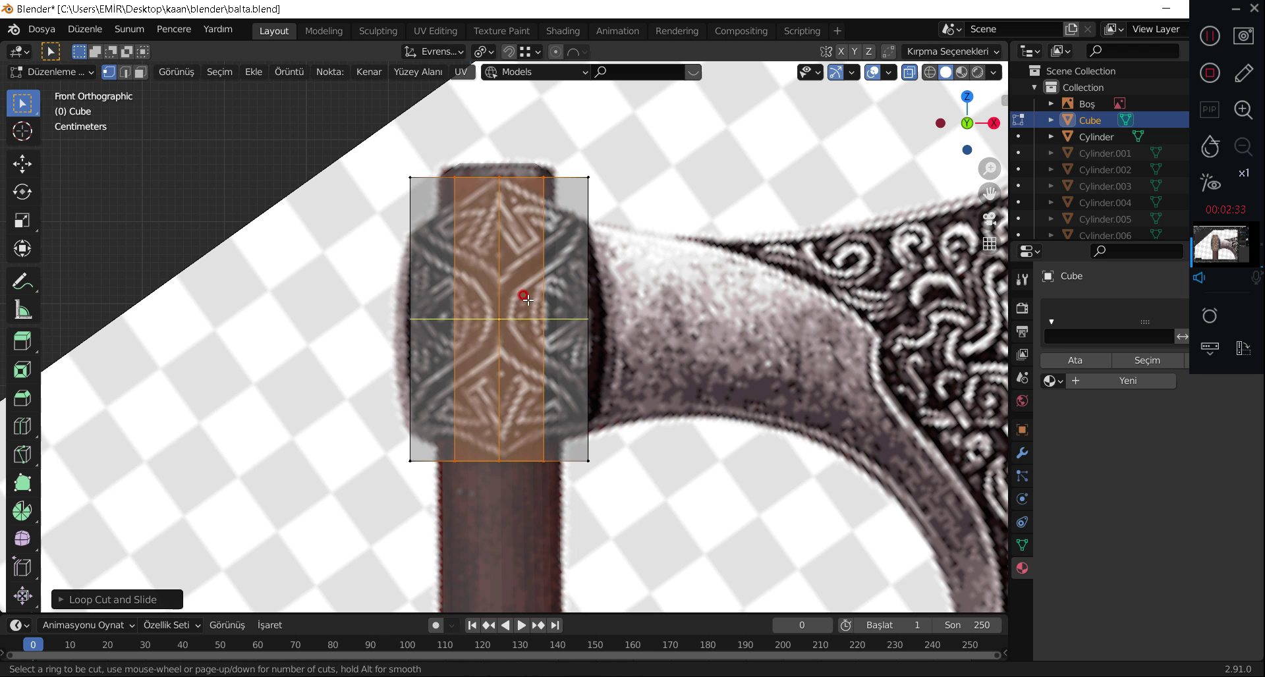
{"action": "scroll", "coordinate": [539, 305], "scroll_direction": "up", "scroll_amount": 2}
{"action": "left_click", "coordinate": [539, 305]}
{"action": "right_click", "coordinate": [580, 349]}
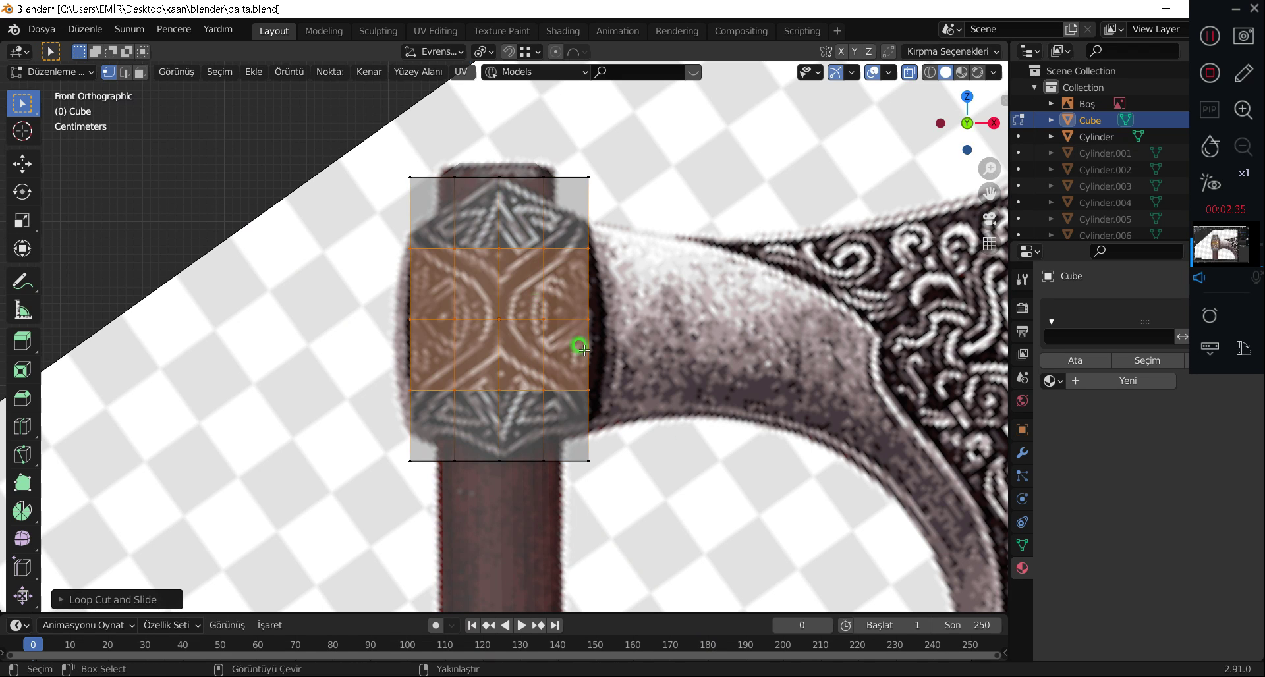
{"action": "scroll", "coordinate": [631, 397], "scroll_direction": "up", "scroll_amount": 2}
Push the right-side outline vertices outward and raise the bottom-right corner to match the reference.
{"action": "middle_click_drag", "start_coordinate": [651, 298], "coordinate": [557, 328], "text": "shift"}
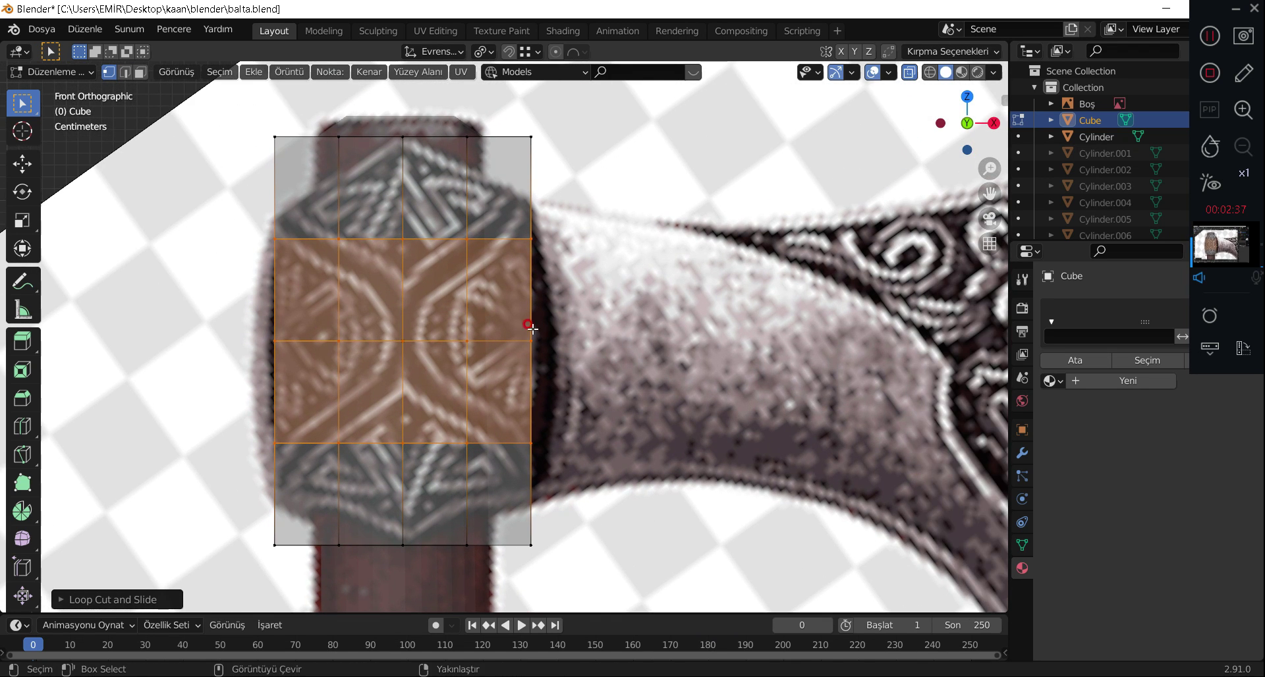
{"action": "left_click", "coordinate": [542, 390]}
{"action": "key", "text": "g"}
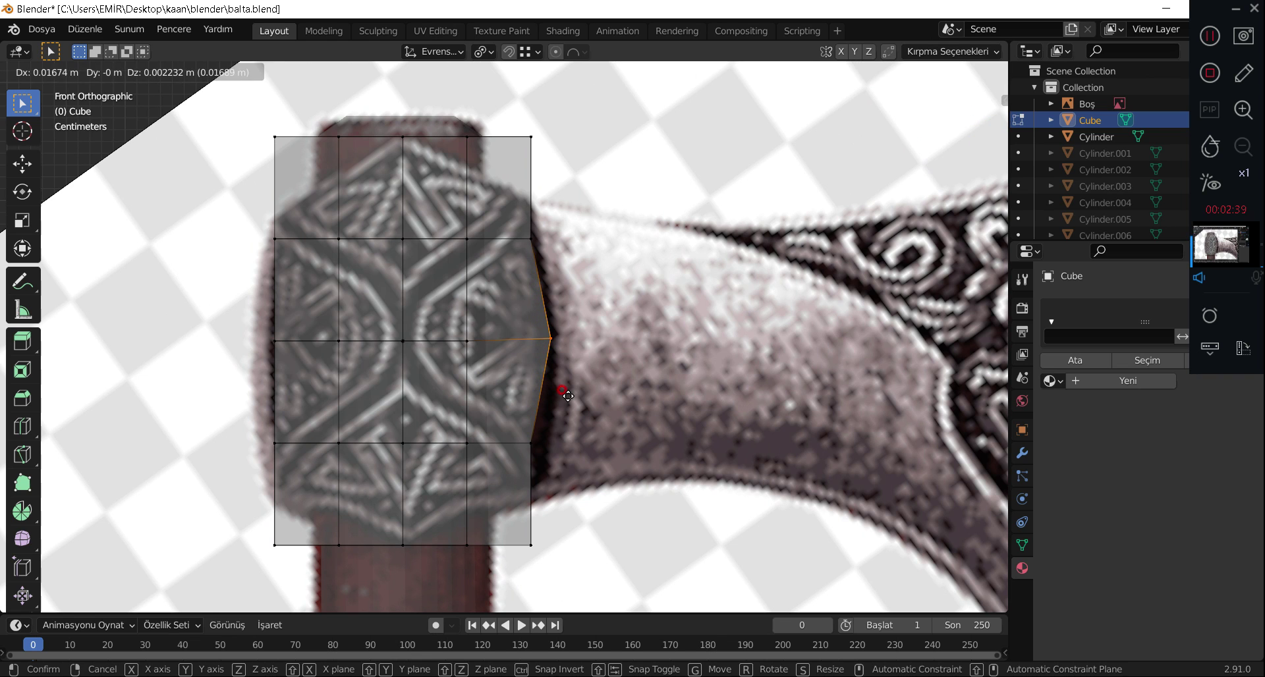
{"action": "left_click", "coordinate": [565, 394]}
{"action": "left_click", "coordinate": [533, 240]}
{"action": "key", "text": "g"}
{"action": "left_click", "coordinate": [544, 248]}
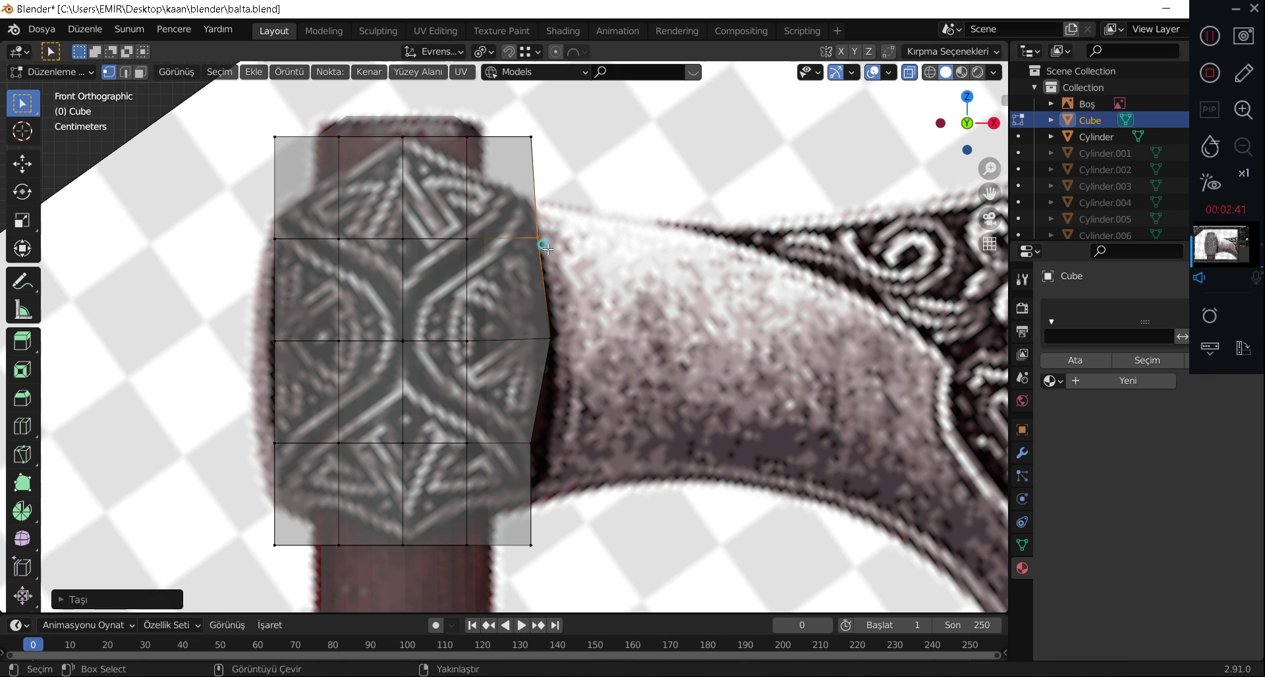
{"action": "left_click", "coordinate": [531, 443]}
{"action": "key", "text": "g"}
{"action": "left_click", "coordinate": [554, 456]}
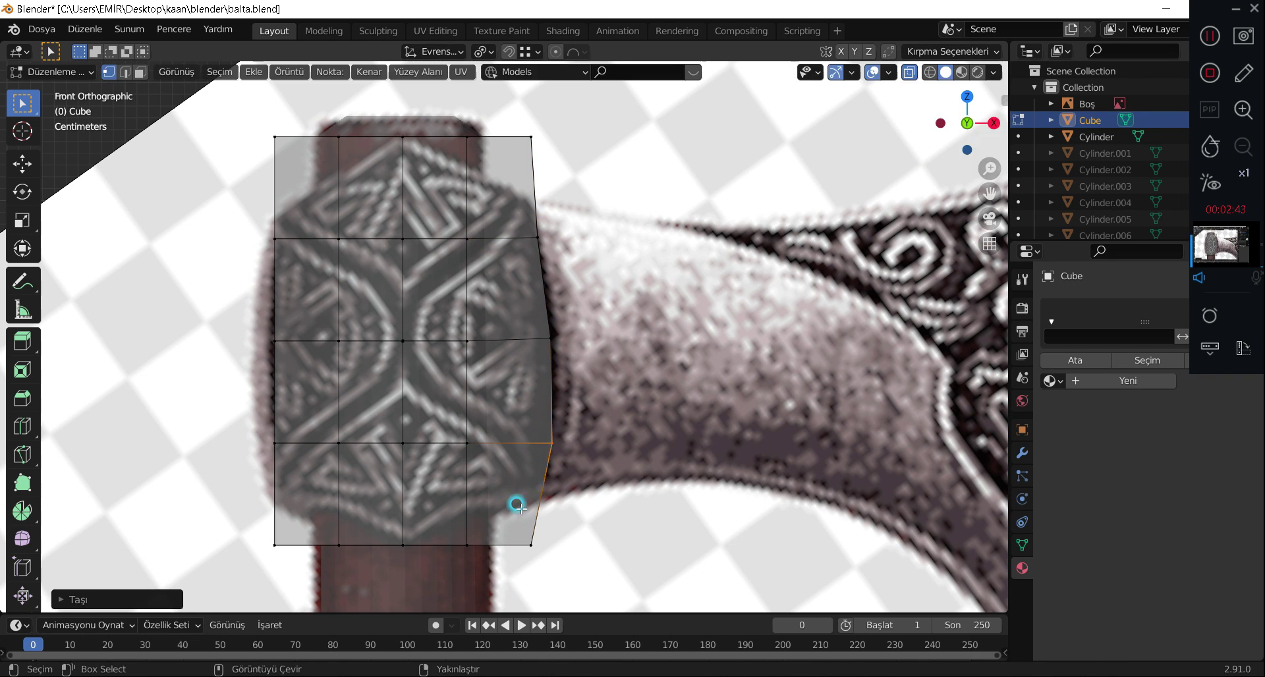
{"action": "left_click", "coordinate": [531, 545]}
{"action": "key", "text": "g"}
{"action": "left_click", "coordinate": [543, 523]}
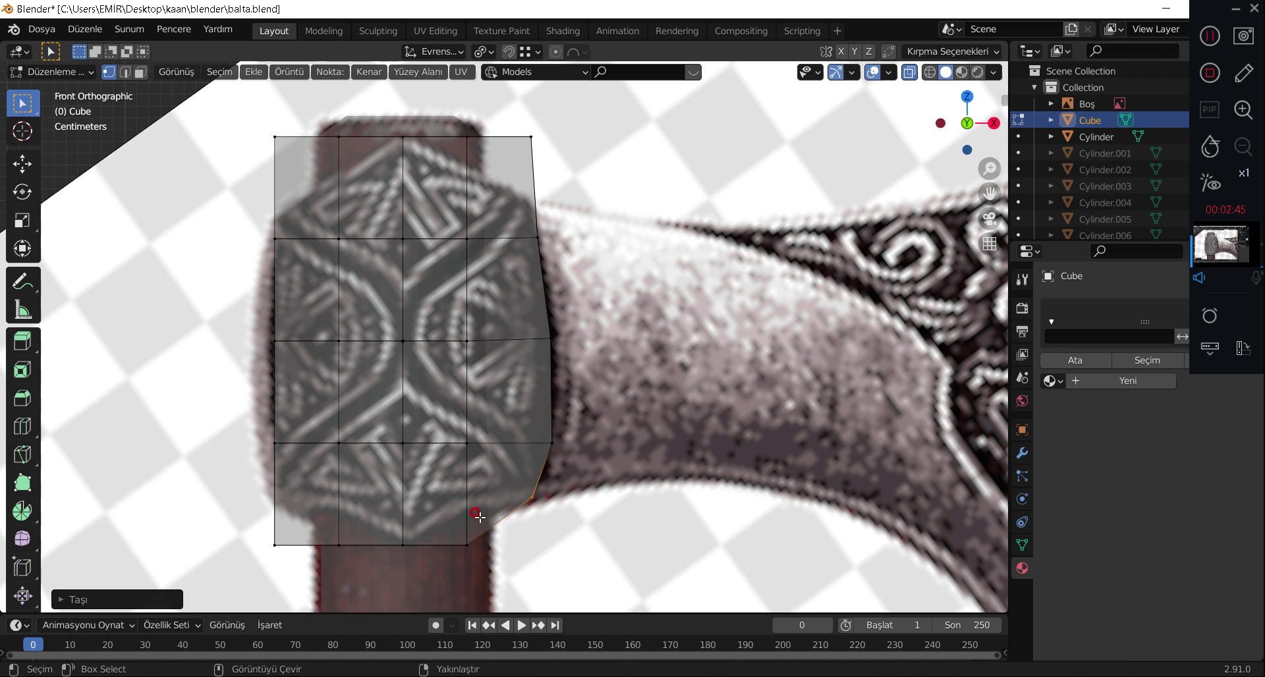
Raise the bottom-edge vertices into a central point and pull the bottom-left corner up and inward.
{"action": "left_click", "coordinate": [467, 546]}
{"action": "key", "text": "g"}
{"action": "left_click", "coordinate": [469, 540]}
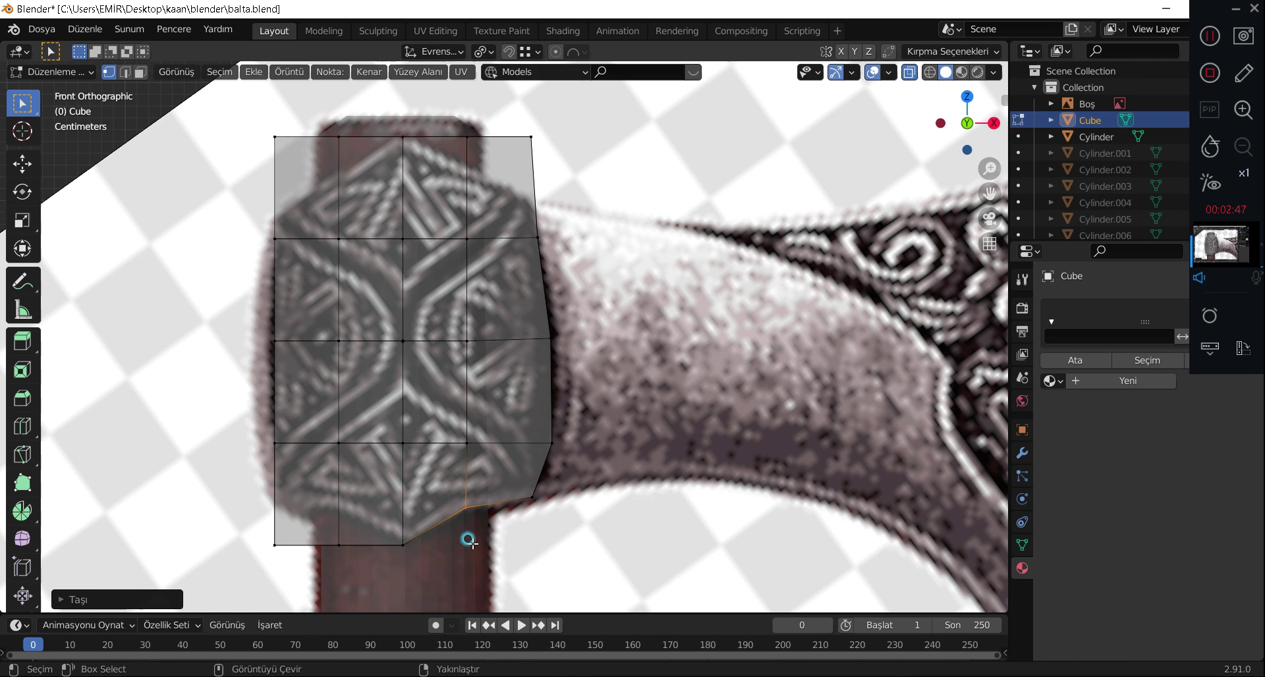
{"action": "left_click", "coordinate": [403, 546]}
{"action": "key", "text": "g"}
{"action": "left_click", "coordinate": [408, 542]}
{"action": "left_click", "coordinate": [339, 546]}
{"action": "key", "text": "g"}
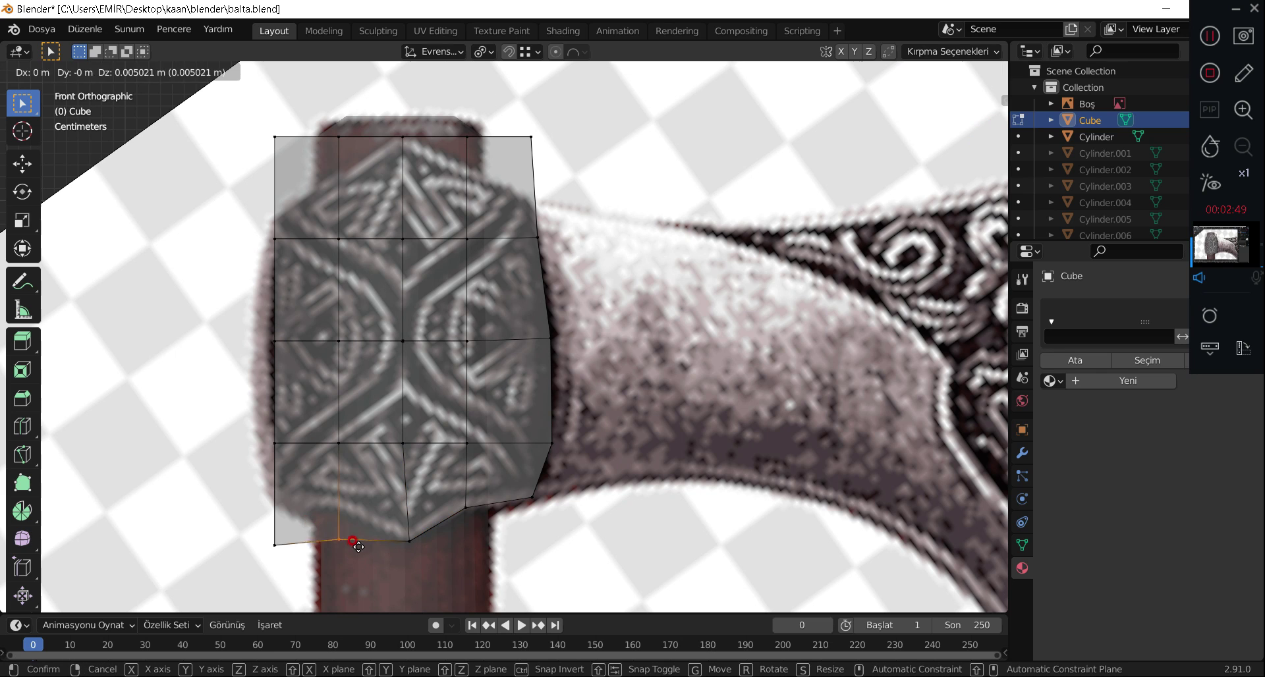
{"action": "left_click", "coordinate": [356, 513]}
{"action": "left_click", "coordinate": [275, 546]}
{"action": "key", "text": "g"}
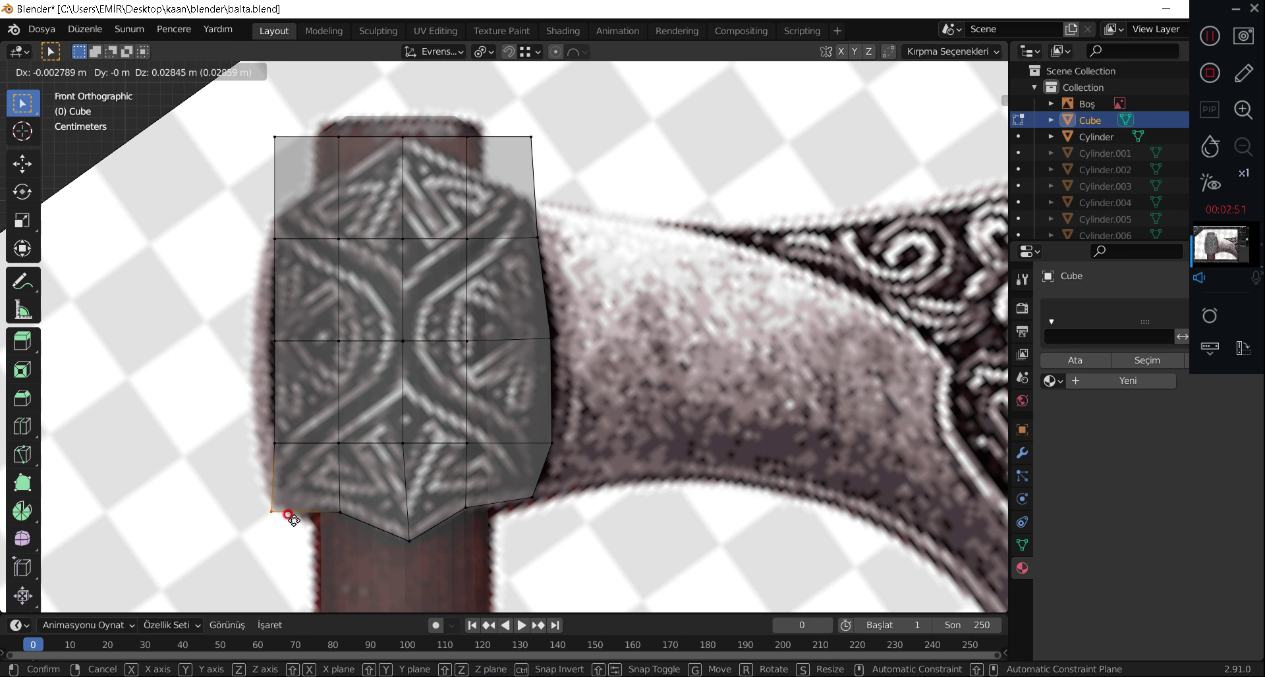
{"action": "left_click", "coordinate": [294, 508]}
Move the lower-left, left-middle and upper-left vertices onto the reference's left outline.
{"action": "left_click", "coordinate": [275, 443]}
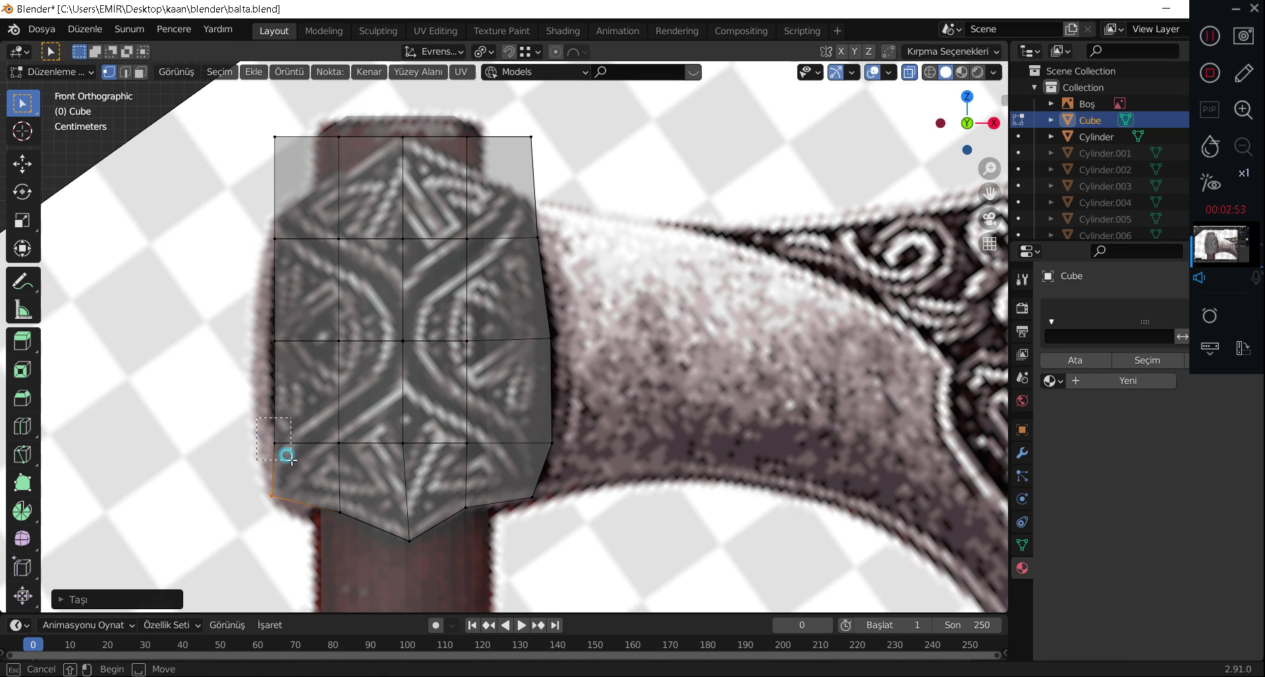
{"action": "key", "text": "g"}
{"action": "left_click", "coordinate": [274, 430]}
{"action": "left_click", "coordinate": [266, 333]}
{"action": "key", "text": "g"}
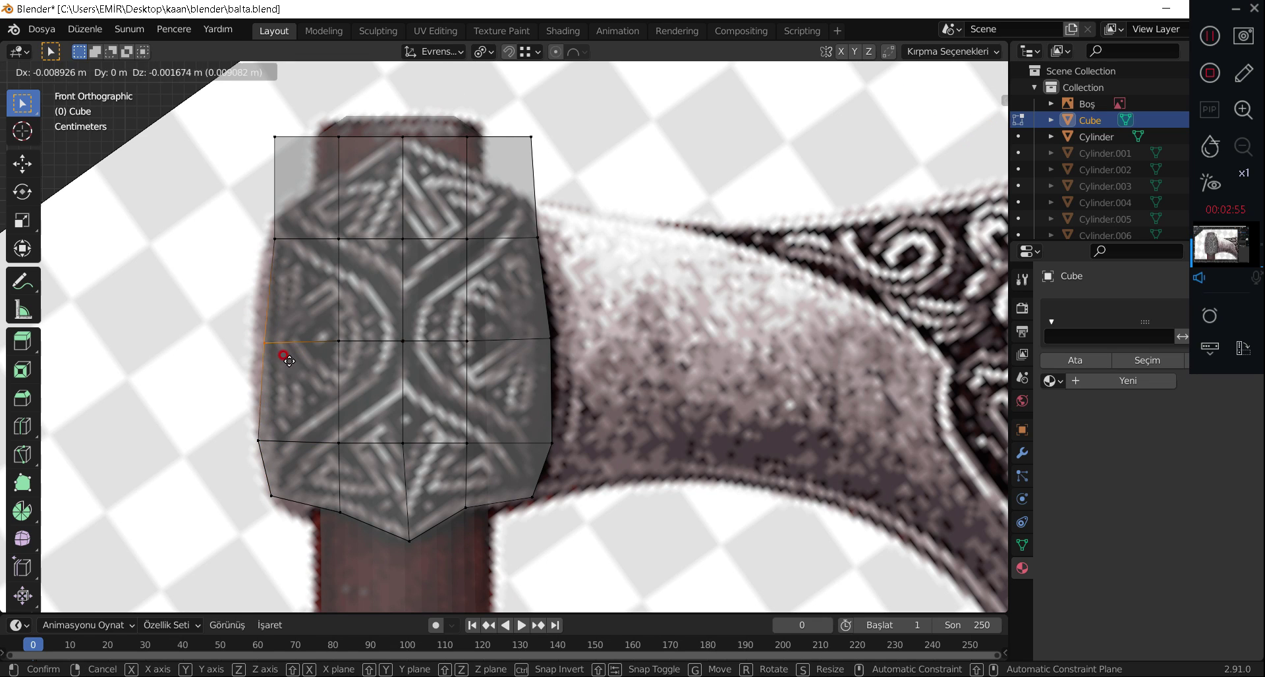
{"action": "left_click", "coordinate": [262, 343]}
{"action": "left_click_drag", "start_coordinate": [260, 228], "coordinate": [283, 244]}
{"action": "key", "text": "g"}
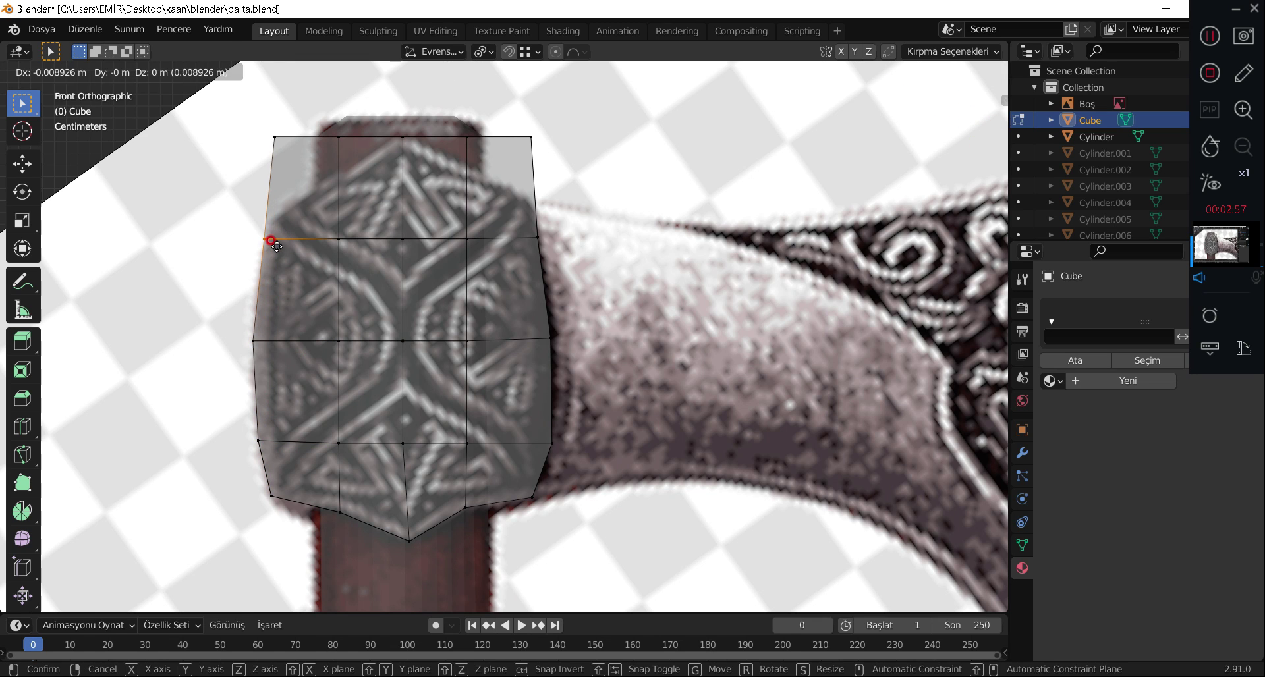
{"action": "left_click", "coordinate": [273, 244]}
Lower the top-left corner and next top vertex, forming a point at the top centre.
{"action": "left_click", "coordinate": [274, 137]}
{"action": "key", "text": "g"}
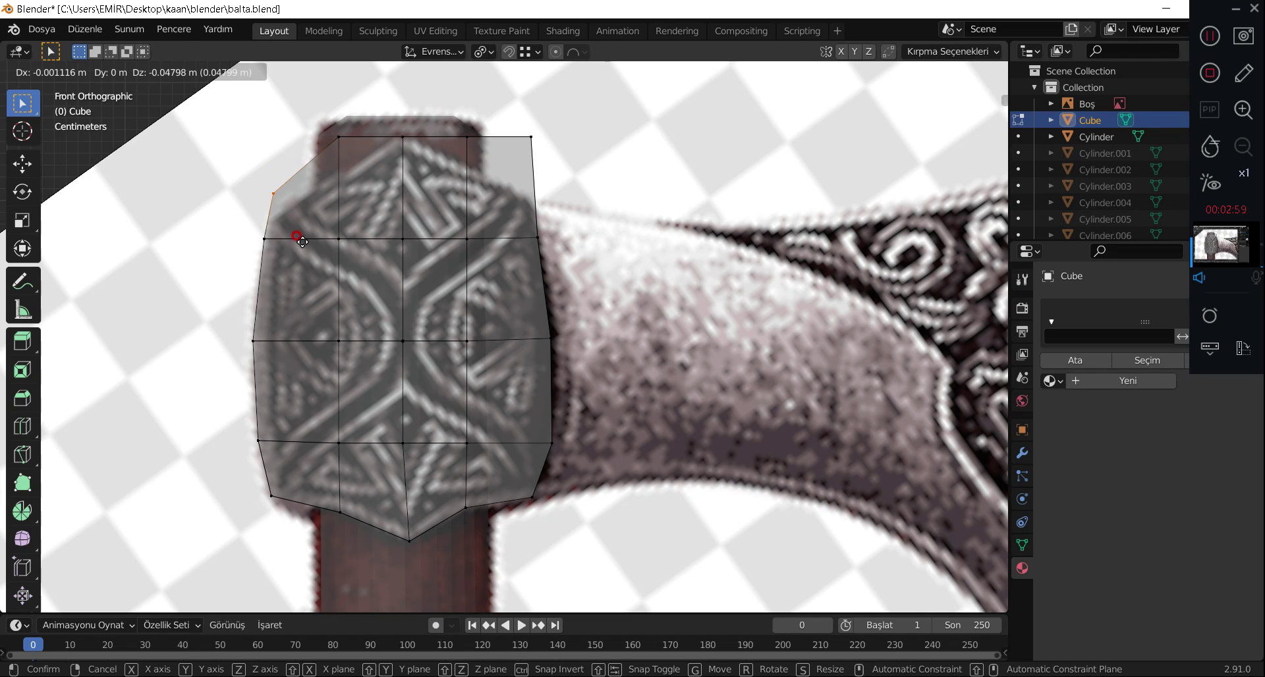
{"action": "left_click", "coordinate": [302, 260]}
{"action": "left_click", "coordinate": [340, 139]}
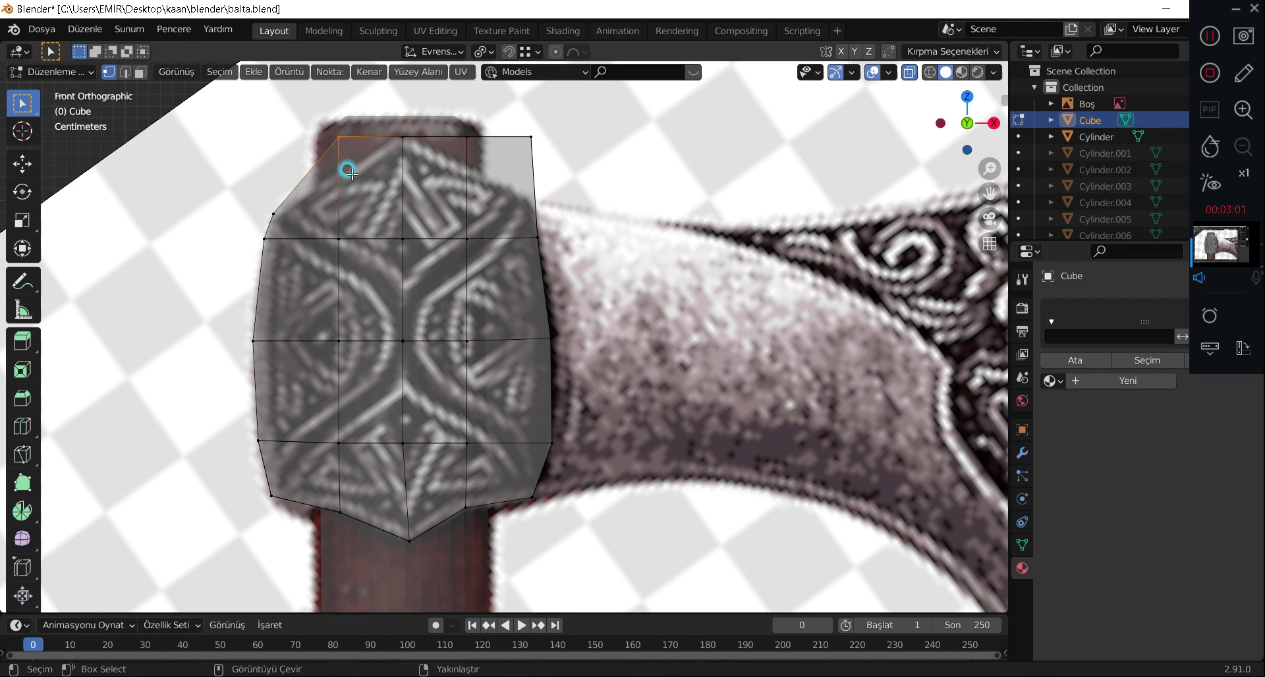
{"action": "key", "text": "g"}
{"action": "left_click", "coordinate": [348, 204]}
{"action": "left_click", "coordinate": [403, 139]}
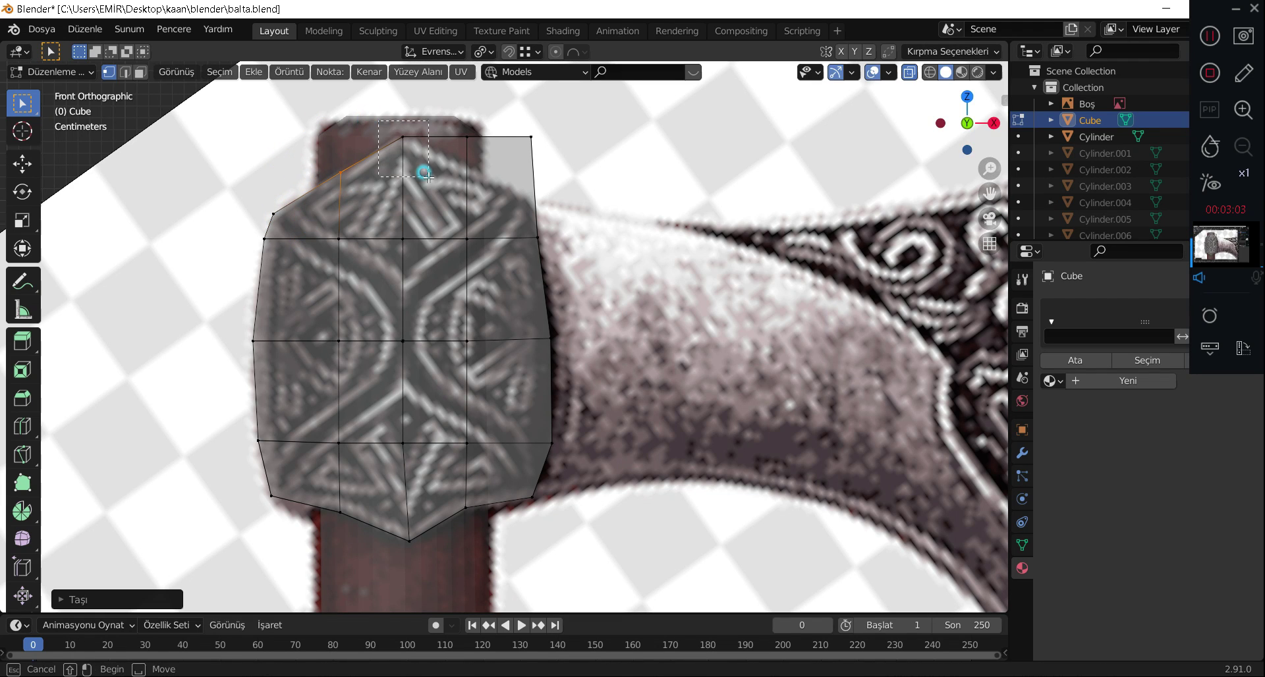
{"action": "key", "text": "g"}
{"action": "left_click", "coordinate": [415, 164]}
Lower the top-right vertices, refine the top point, and touch up the bottom-left corner.
{"action": "left_click", "coordinate": [449, 125]}
{"action": "key", "text": "g"}
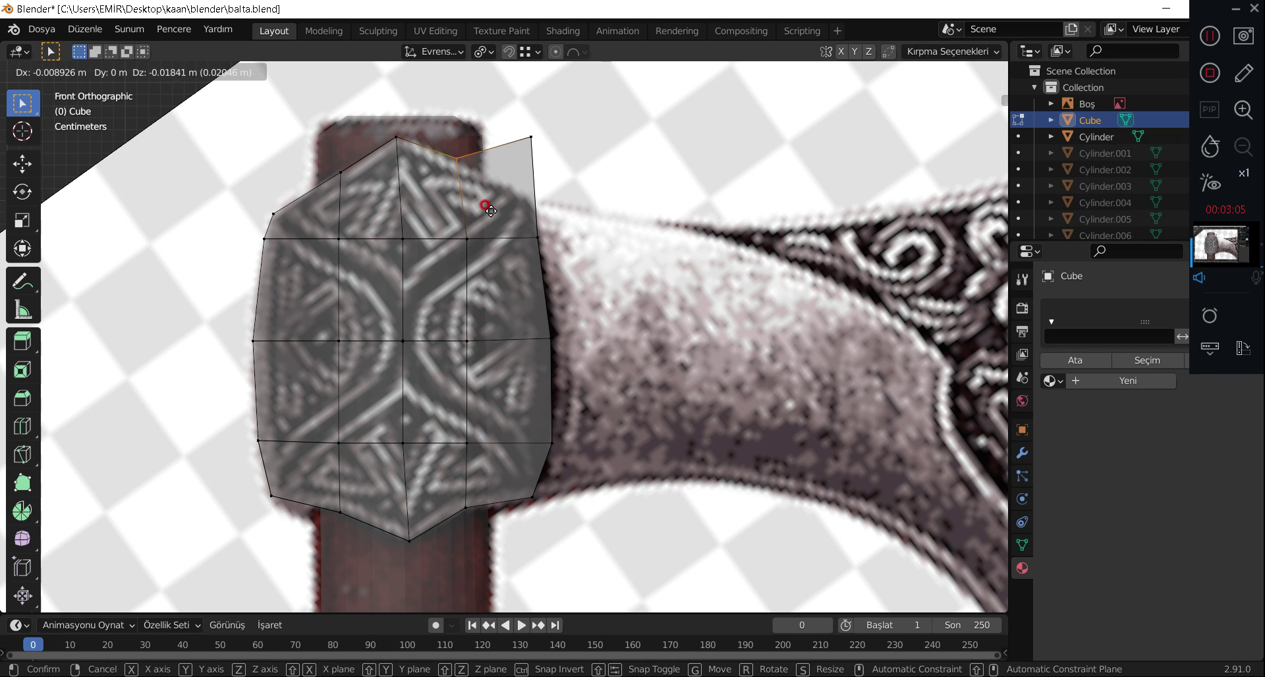
{"action": "left_click", "coordinate": [497, 211]}
{"action": "left_click", "coordinate": [404, 136]}
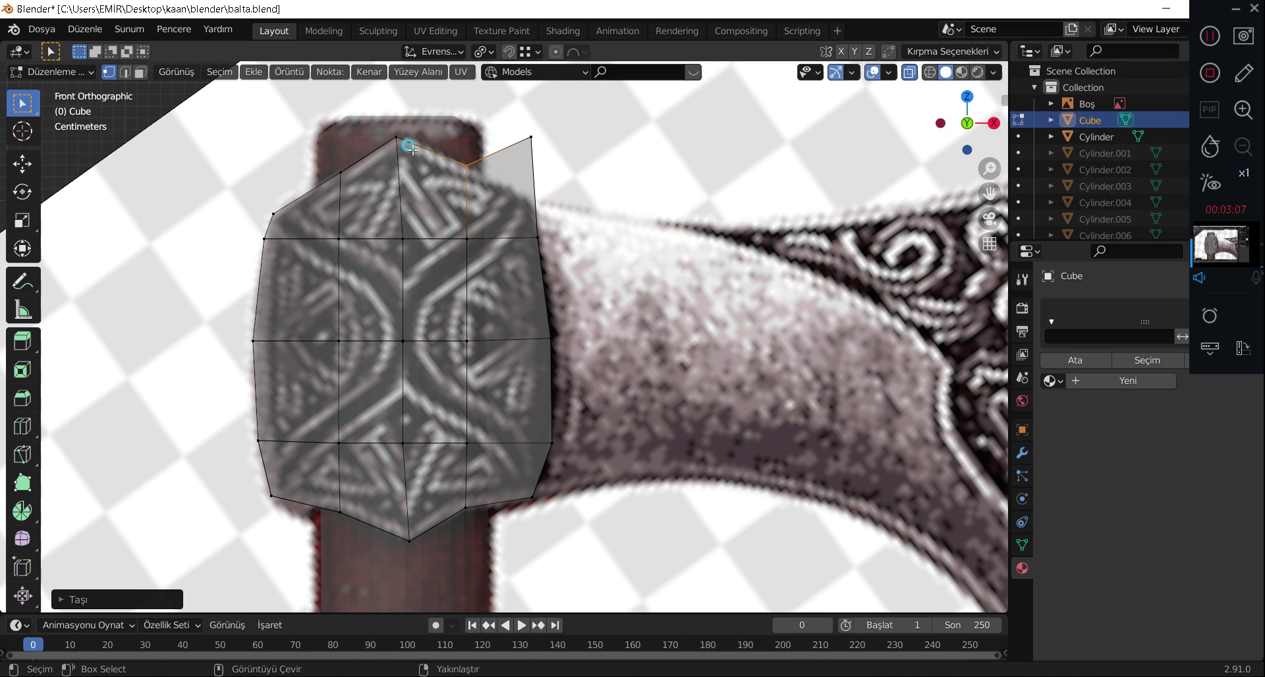
{"action": "key", "text": "g"}
{"action": "left_click", "coordinate": [413, 141]}
{"action": "left_click", "coordinate": [559, 181]}
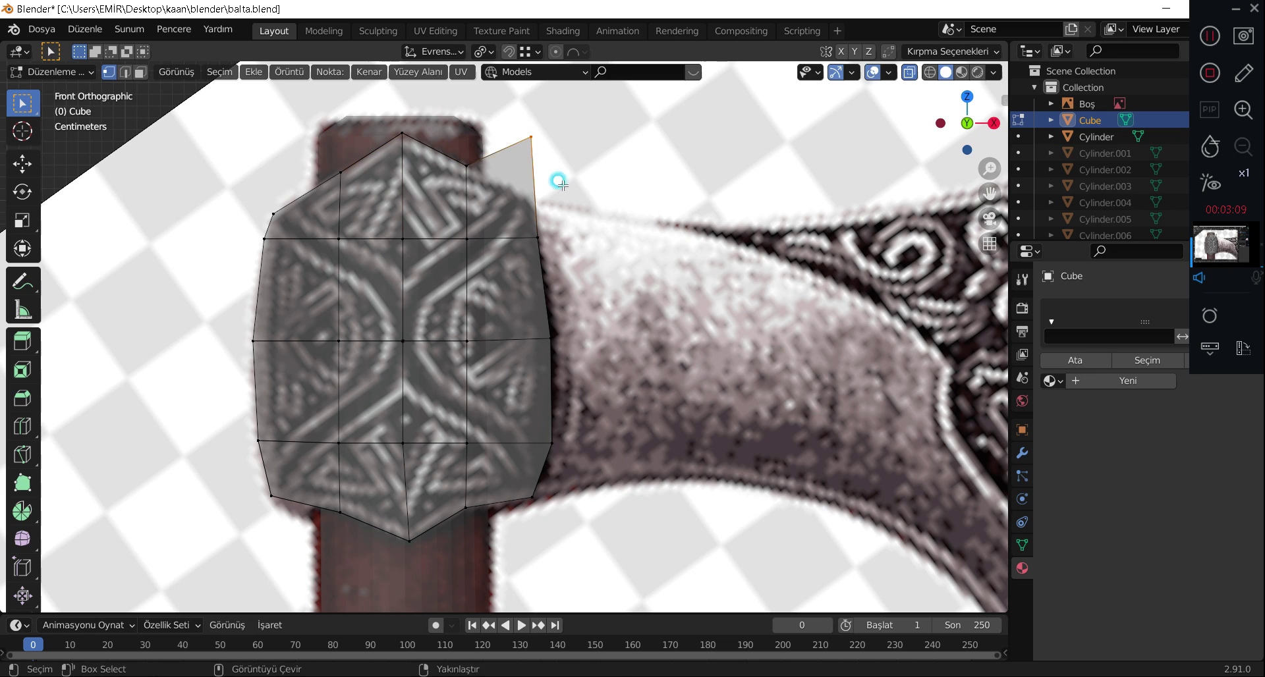
{"action": "key", "text": "g"}
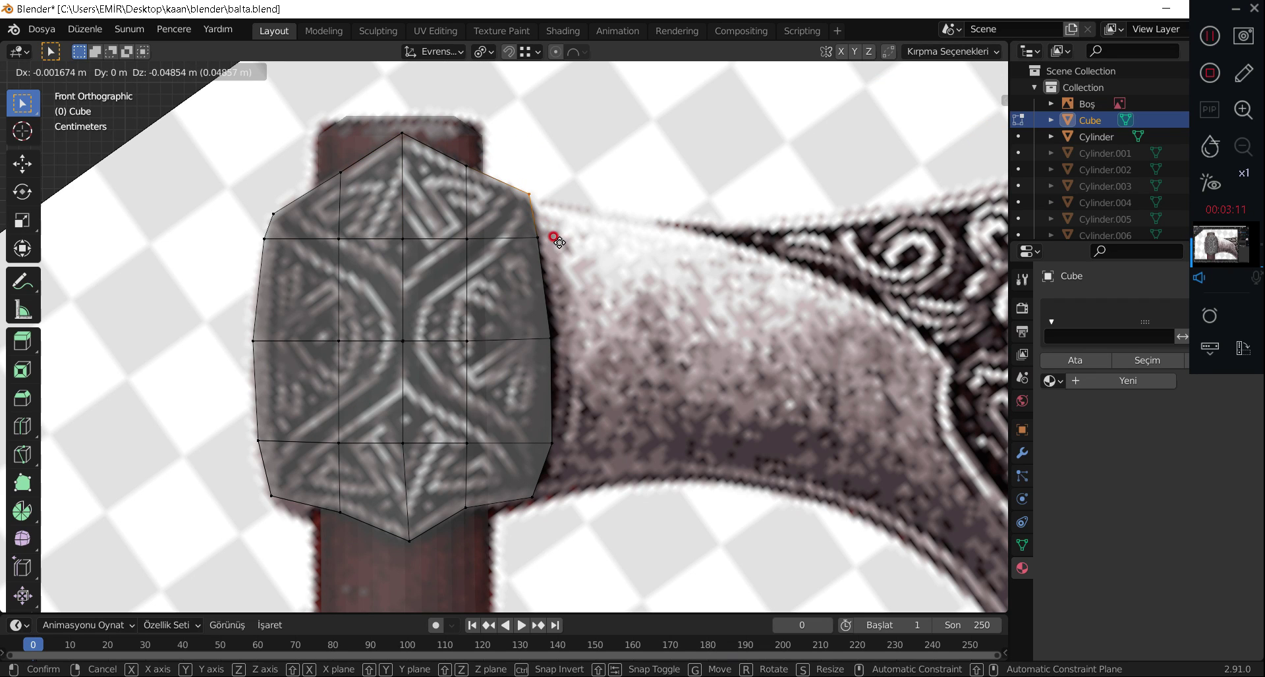
{"action": "left_click", "coordinate": [554, 263]}
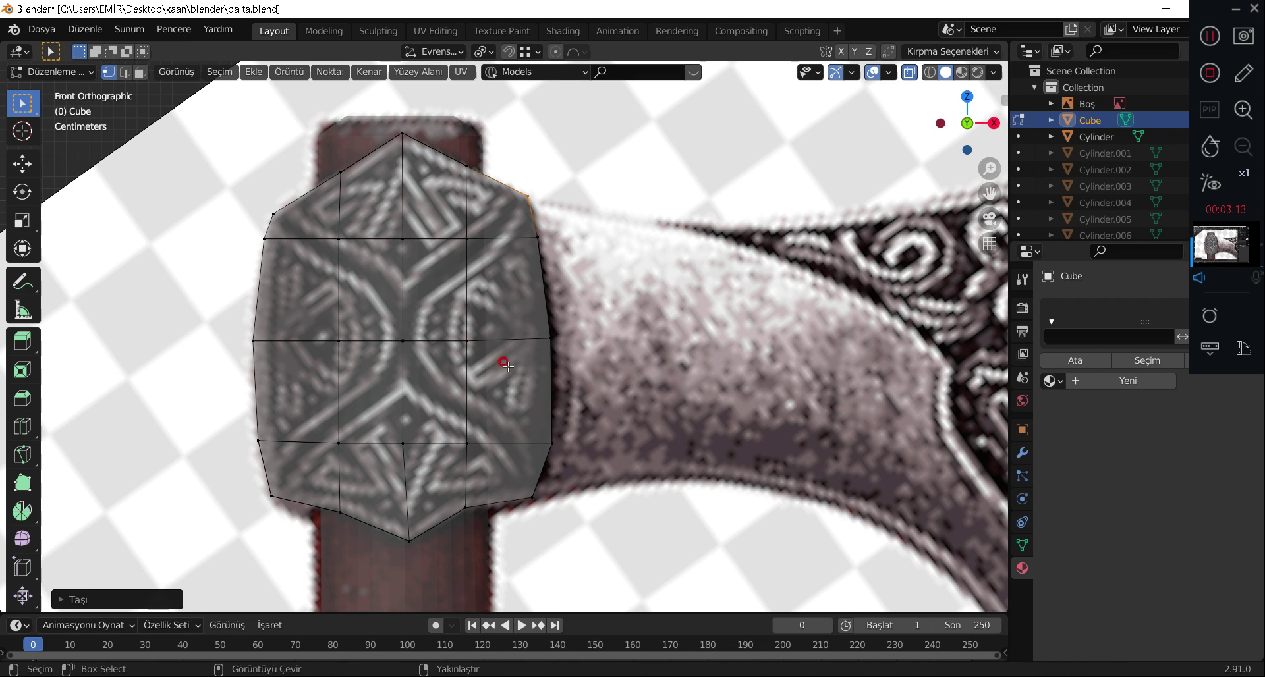
{"action": "left_click", "coordinate": [271, 492]}
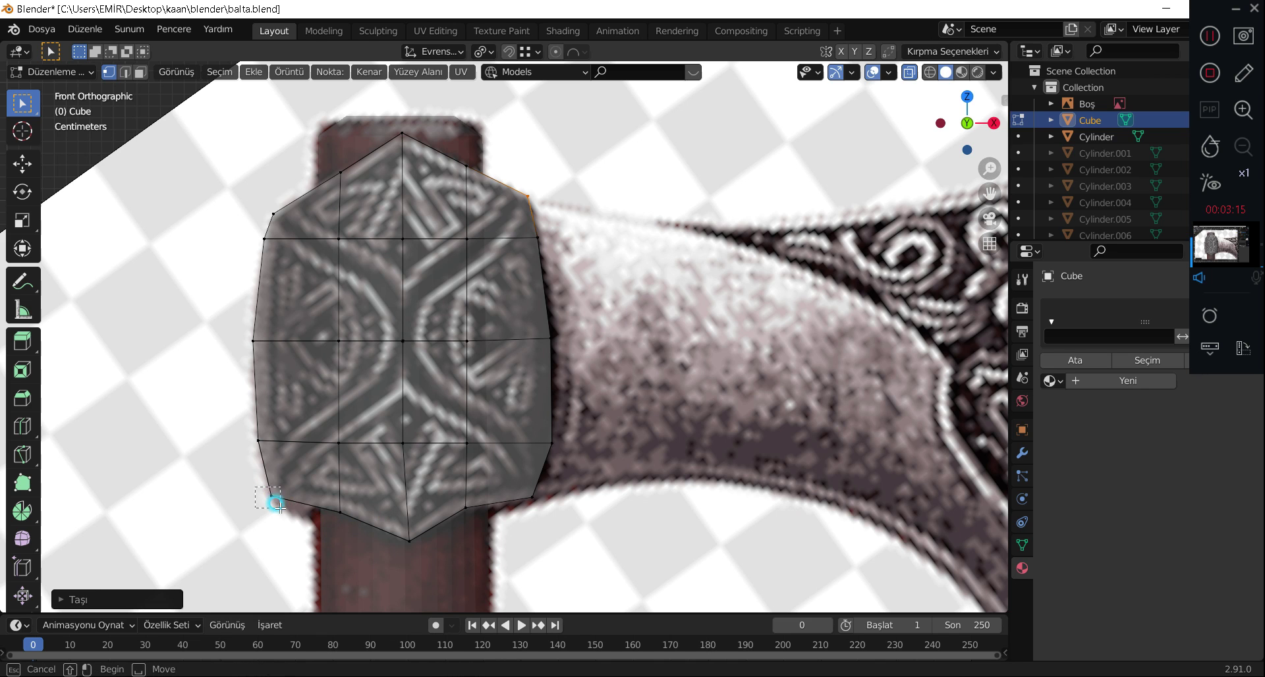
{"action": "key", "text": "g"}
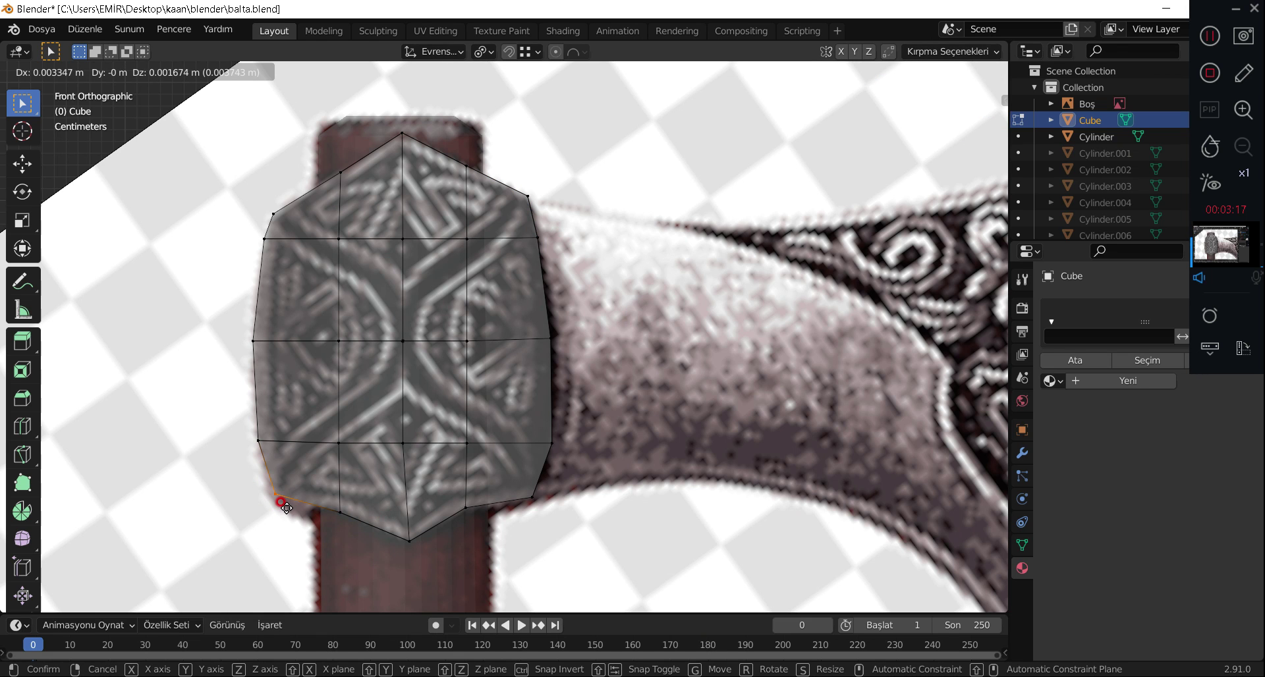
{"action": "left_click", "coordinate": [284, 507]}
Narrow the whole cube along the Y axis.
{"action": "mouse_move", "coordinate": [656, 351]}
{"action": "middle_mouse_down"}
{"action": "mouse_move", "coordinate": [709, 317]}
{"action": "mouse_move", "coordinate": [528, 370]}
{"action": "middle_mouse_up"}
{"action": "key", "text": "s"}
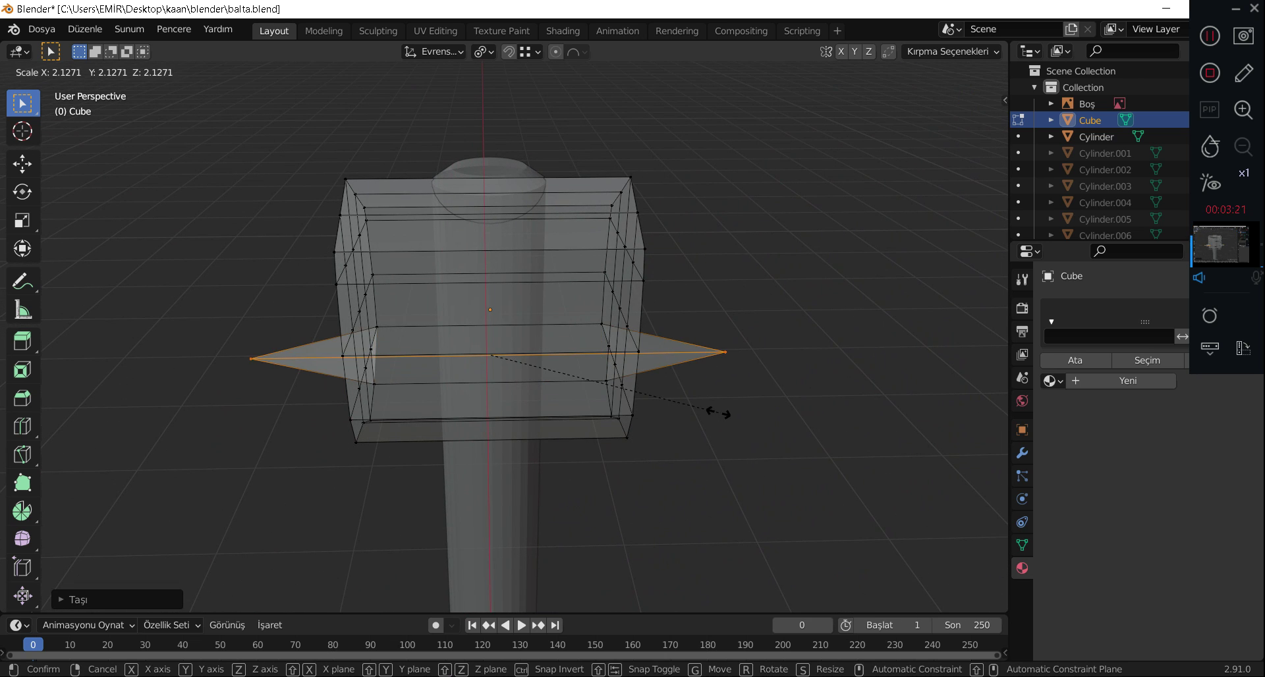
{"action": "right_click", "coordinate": [732, 440]}
{"action": "key", "text": "a"}
{"action": "key", "text": "s"}
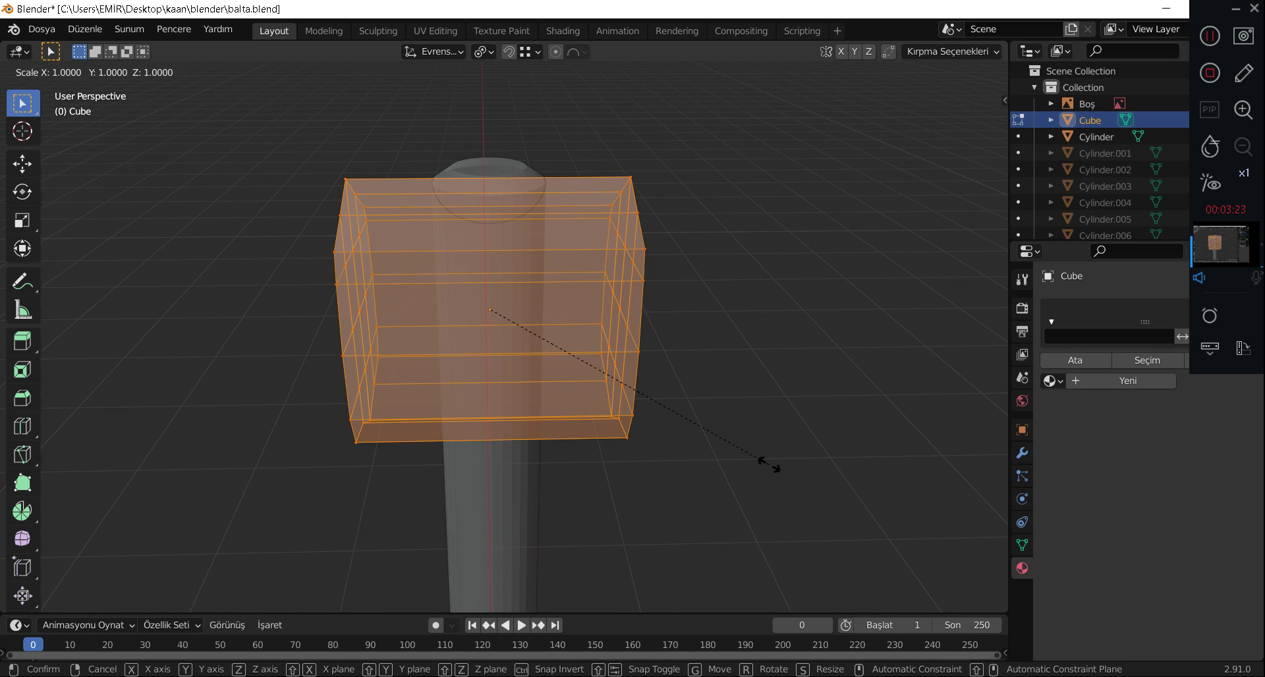
{"action": "key", "text": "y"}
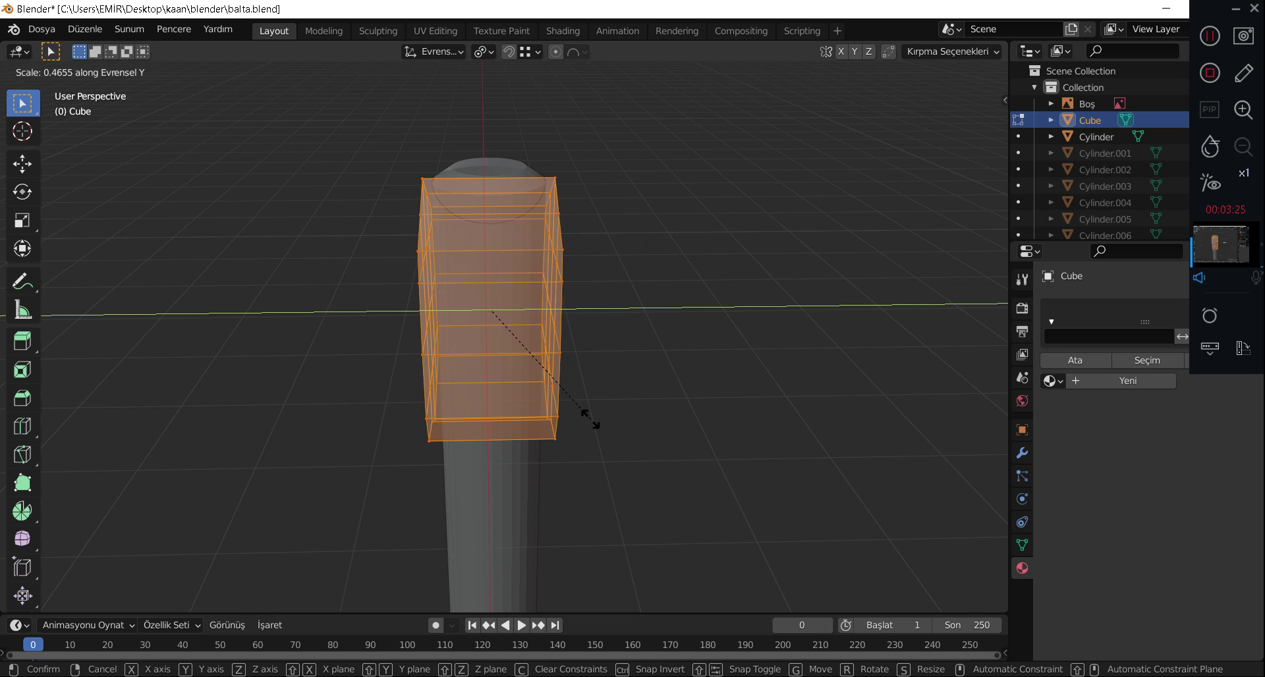
{"action": "left_click", "coordinate": [579, 415]}
Show the cube opaque, add a centred vertical loop cut, and widen the middle strip along Y.
{"action": "middle_click_drag", "start_coordinate": [604, 294], "coordinate": [838, 91]}
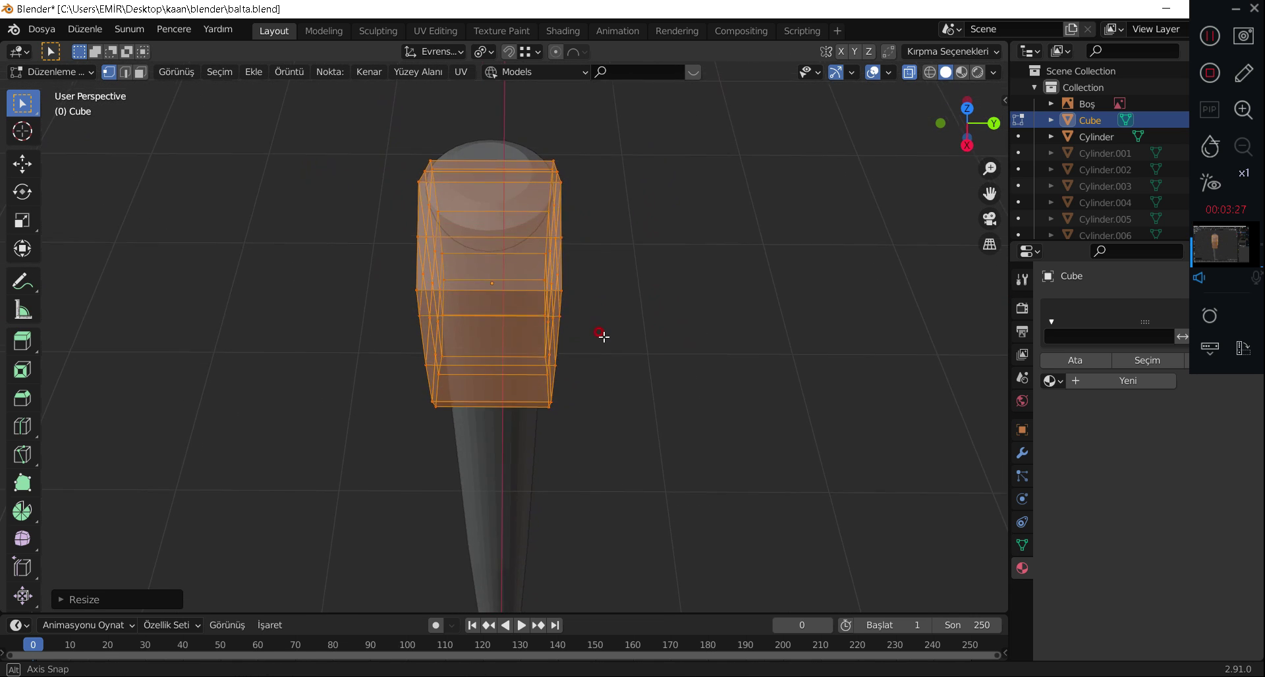
{"action": "left_click", "coordinate": [910, 73]}
{"action": "middle_click_drag", "start_coordinate": [597, 271], "coordinate": [673, 232]}
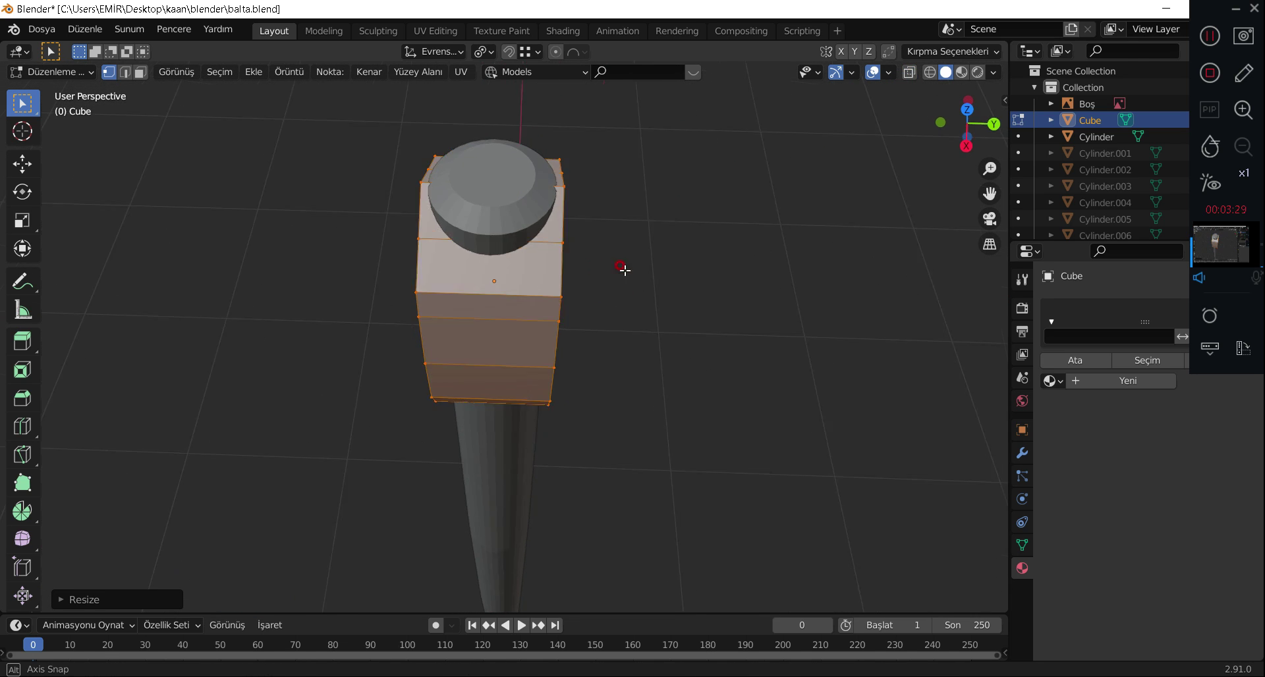
{"action": "key", "text": "ctrl+r"}
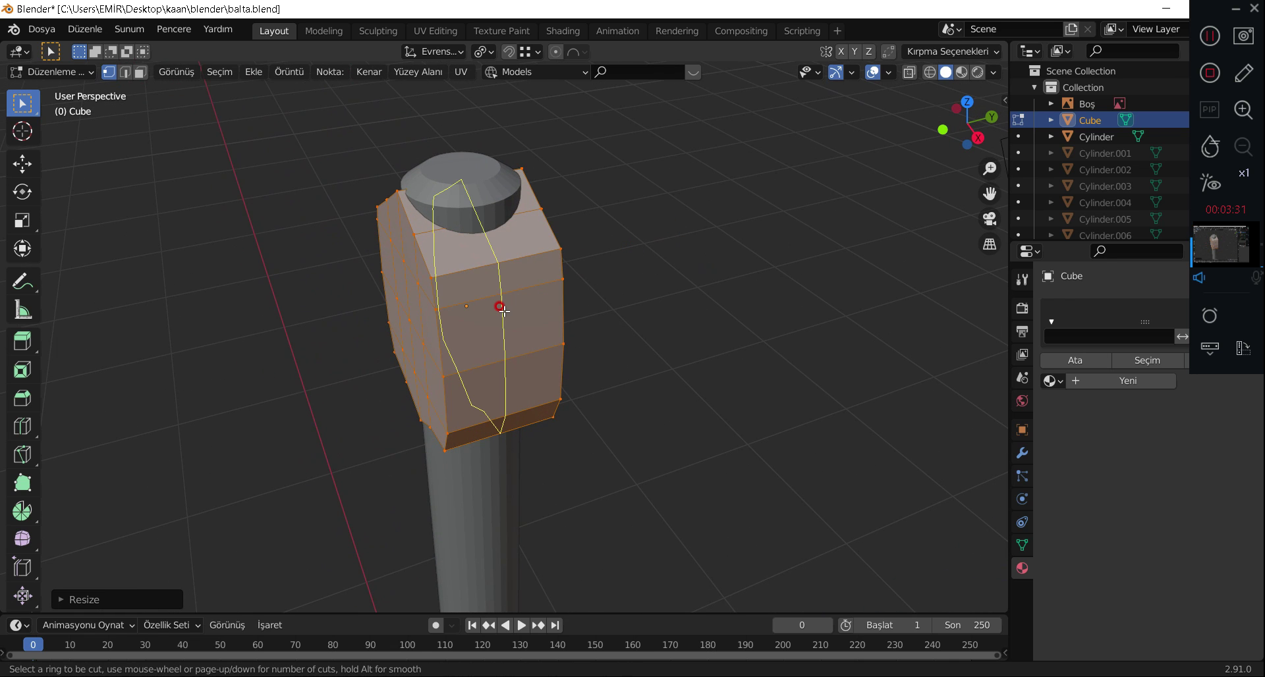
{"action": "left_click", "coordinate": [495, 307]}
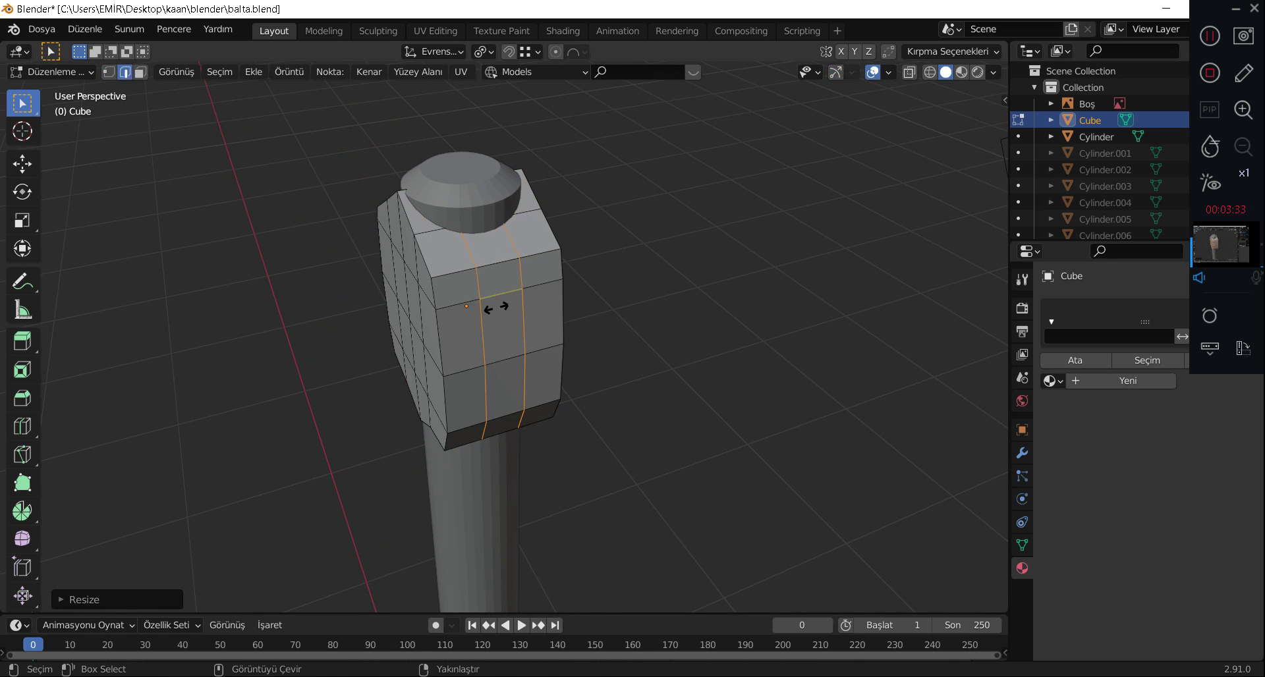
{"action": "right_click", "coordinate": [495, 307]}
{"action": "key", "text": "s"}
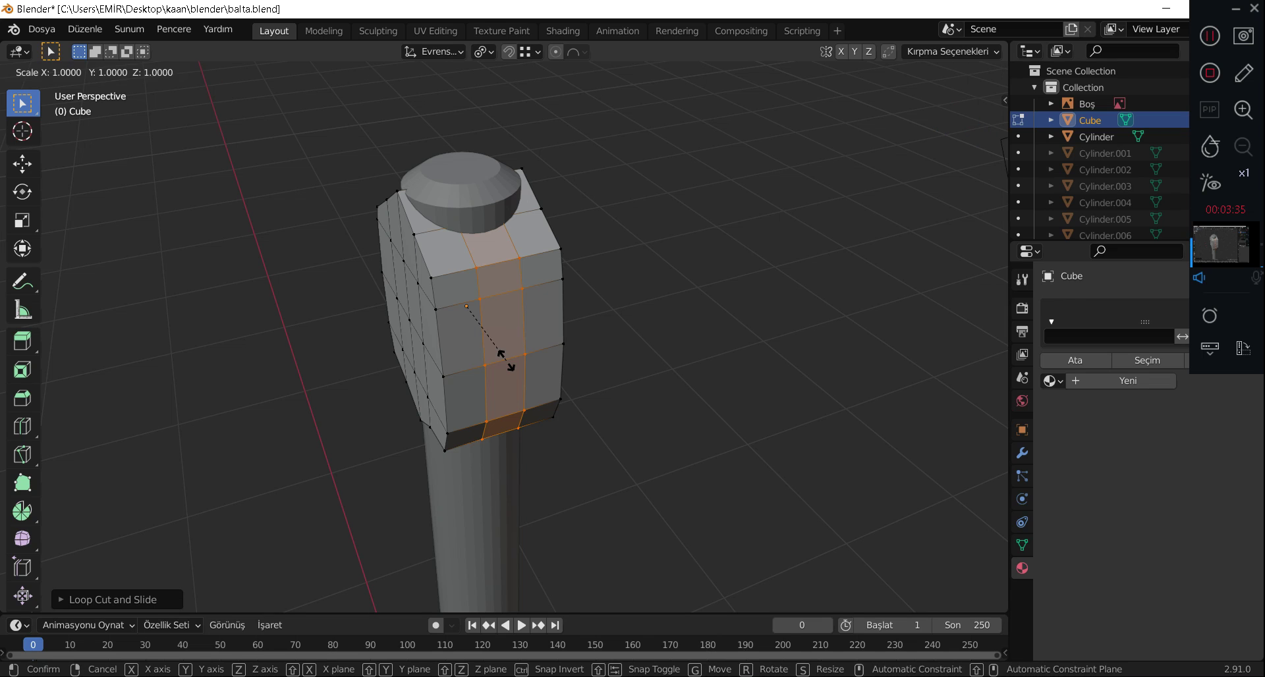
{"action": "key", "text": "y"}
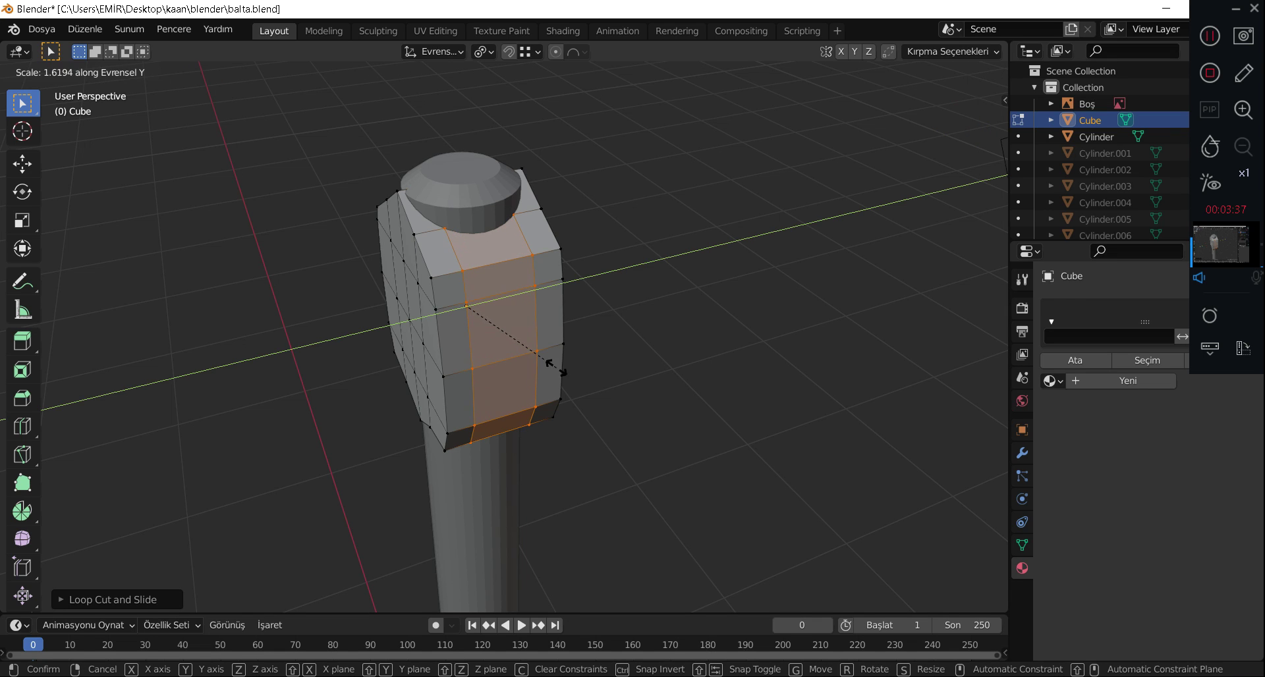
{"action": "left_click", "coordinate": [554, 367]}
Select the four side-strip faces and view the head from the front orthographically.
{"action": "key", "text": "3"}
{"action": "left_click", "coordinate": [491, 282]}
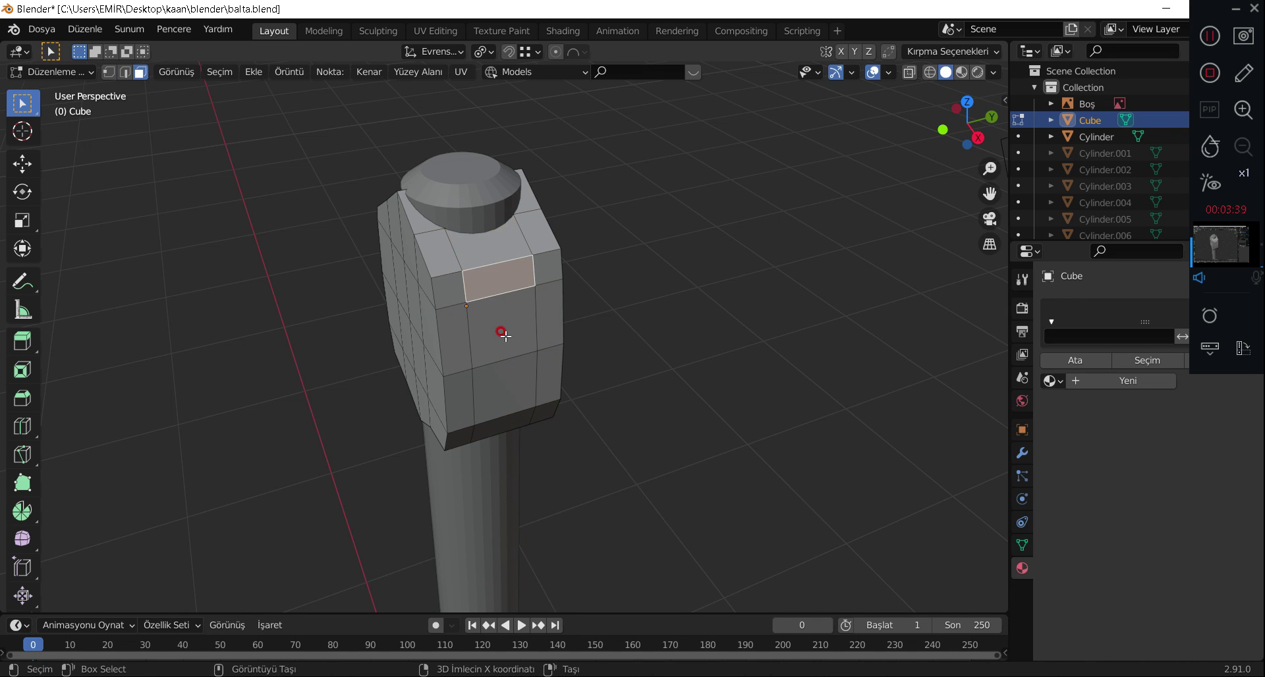
{"action": "left_click", "coordinate": [503, 332], "text": "shift"}
{"action": "left_click", "coordinate": [503, 399], "text": "shift"}
{"action": "left_click", "coordinate": [500, 433], "text": "shift"}
{"action": "middle_click_drag", "start_coordinate": [488, 460], "coordinate": [582, 366]}
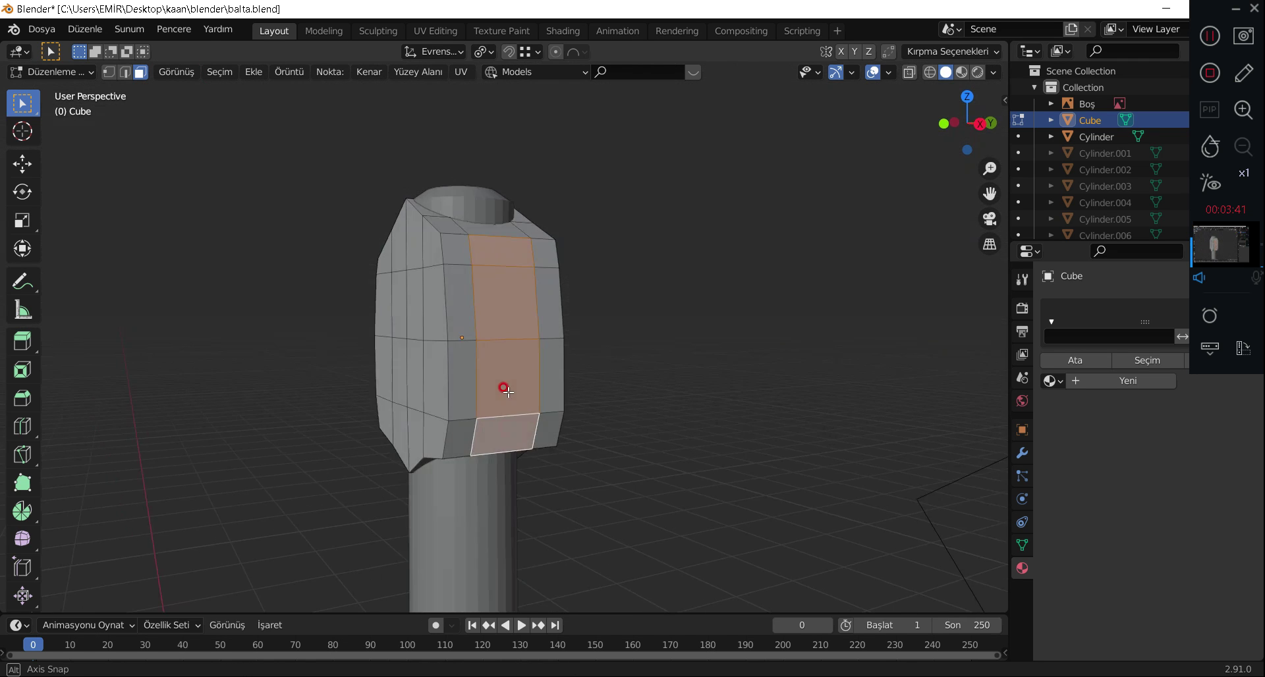
{"action": "key", "text": "KP_1"}
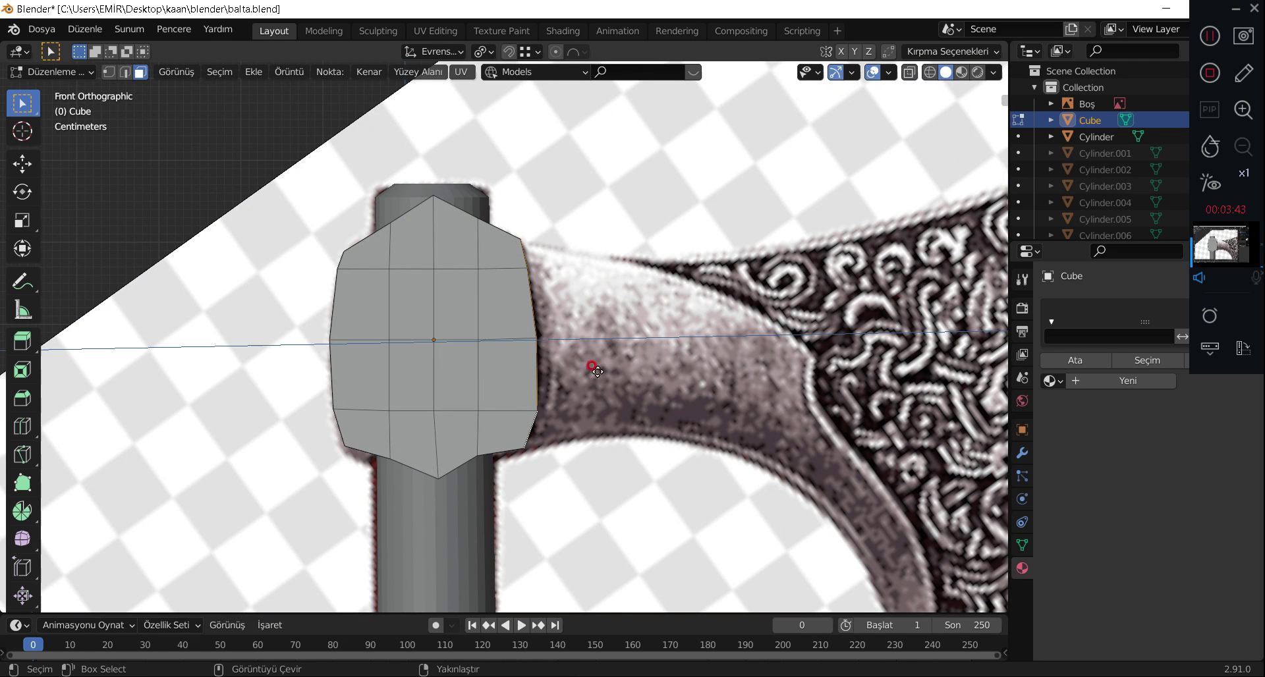
Extrude the side faces toward the blade and taper the end vertices vertically along Z over the visible reference.
{"action": "key", "text": "e"}
{"action": "left_click", "coordinate": [631, 380]}
{"action": "key", "text": "1"}
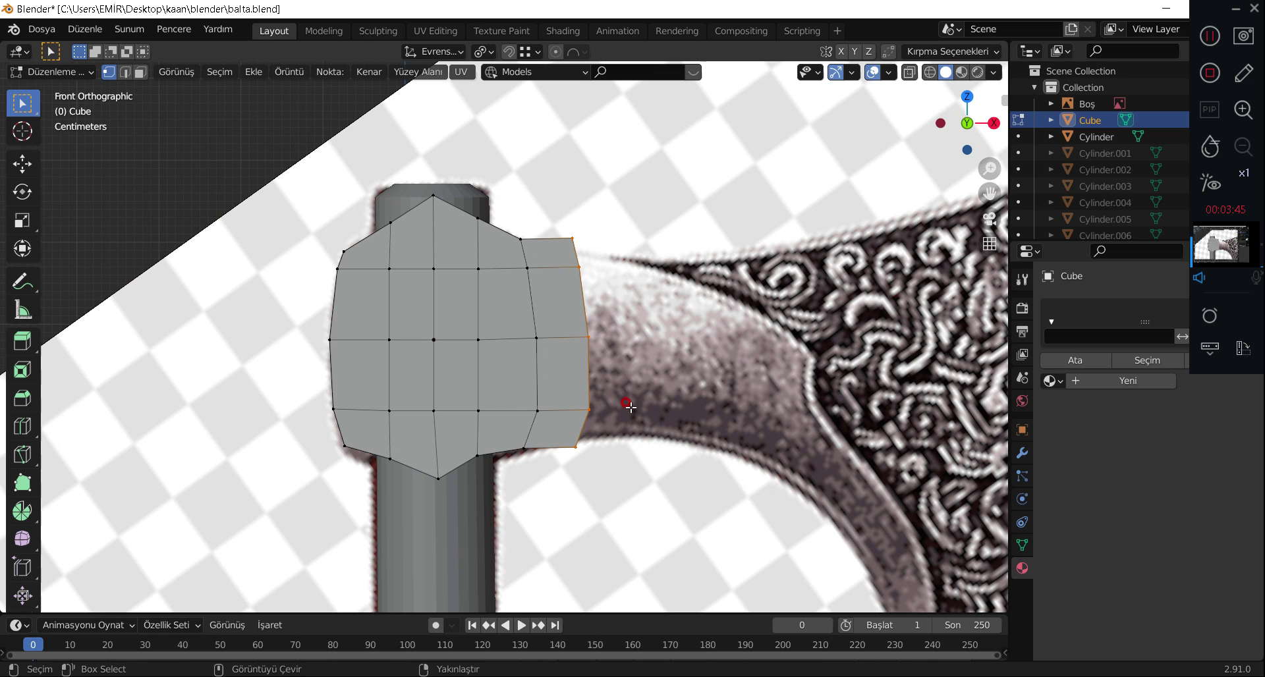
{"action": "left_click", "coordinate": [910, 74]}
{"action": "scroll", "coordinate": [685, 376], "scroll_direction": "up", "scroll_amount": 1}
{"action": "scroll", "coordinate": [608, 545], "scroll_direction": "up", "scroll_amount": 2}
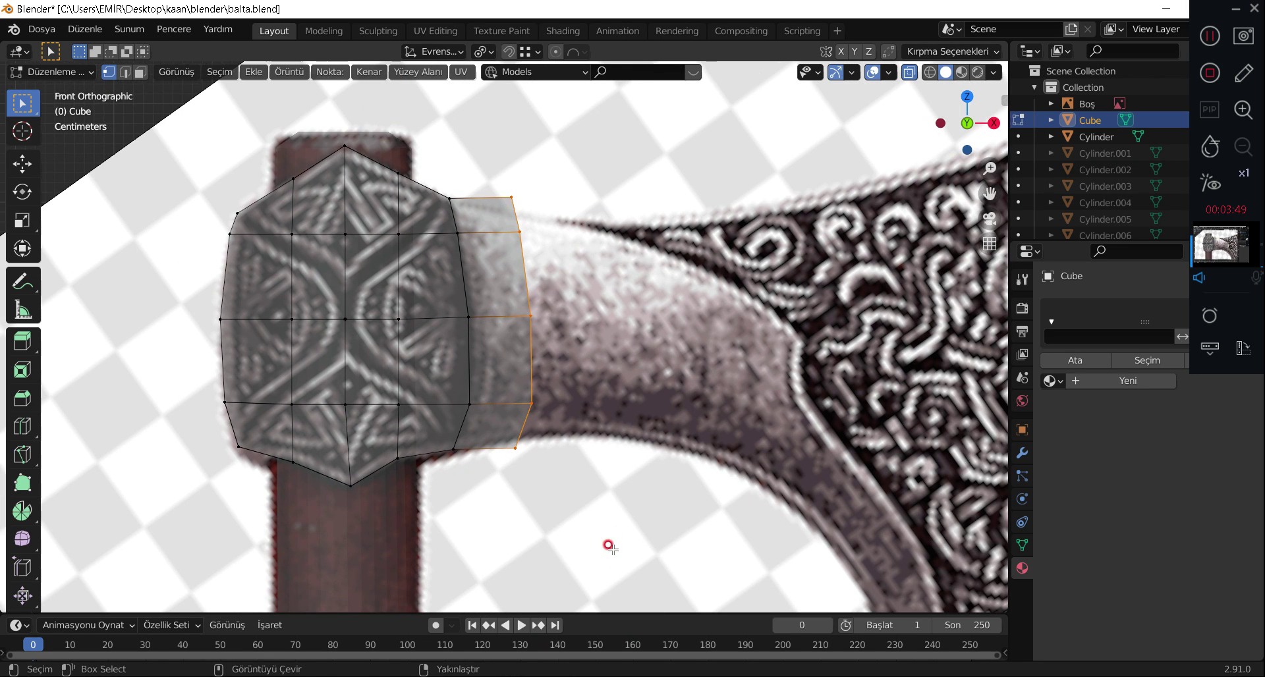
{"action": "key", "text": "s"}
{"action": "key", "text": "z"}
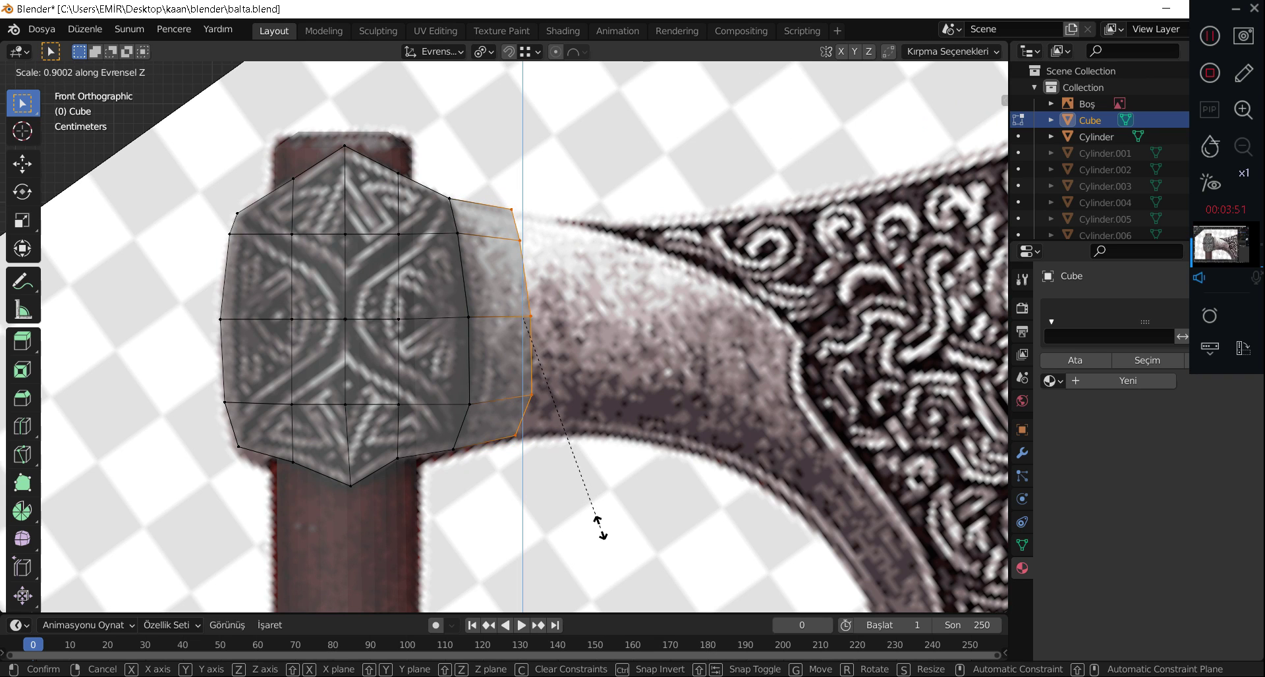
{"action": "left_click", "coordinate": [600, 527]}
Extrude a new ring along the neck and fit its right-end vertices to the reference outline.
{"action": "key", "text": "e"}
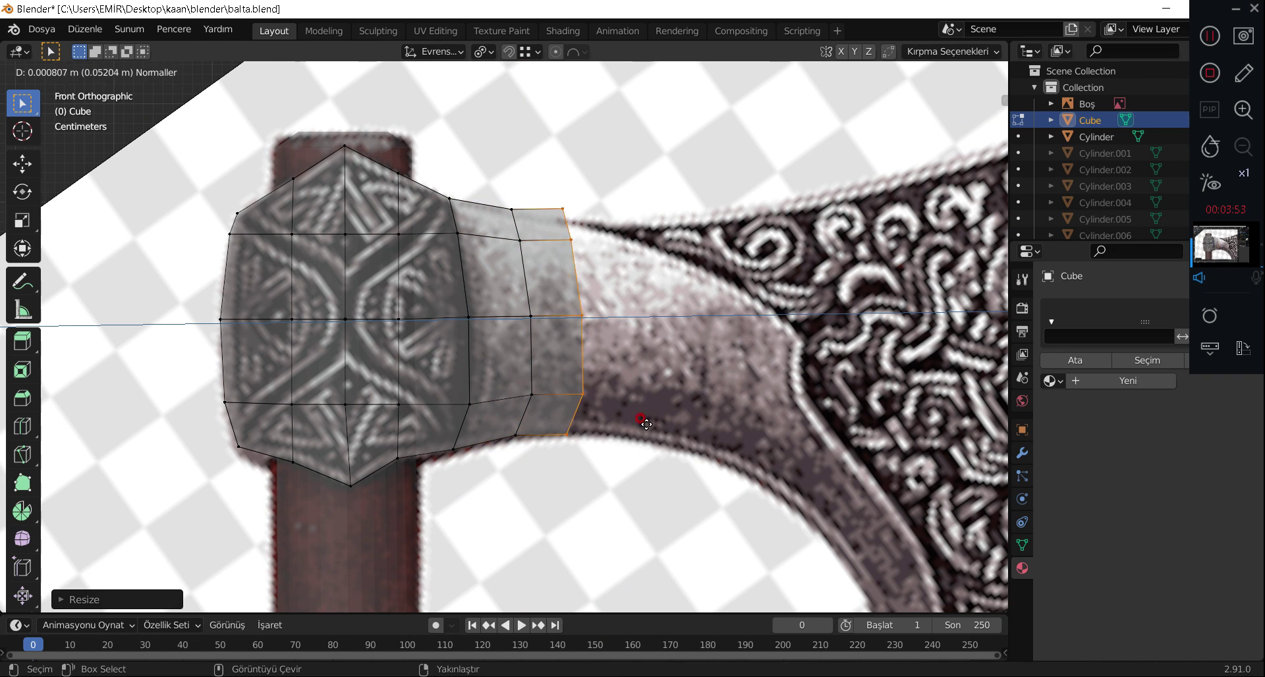
{"action": "left_click", "coordinate": [652, 422]}
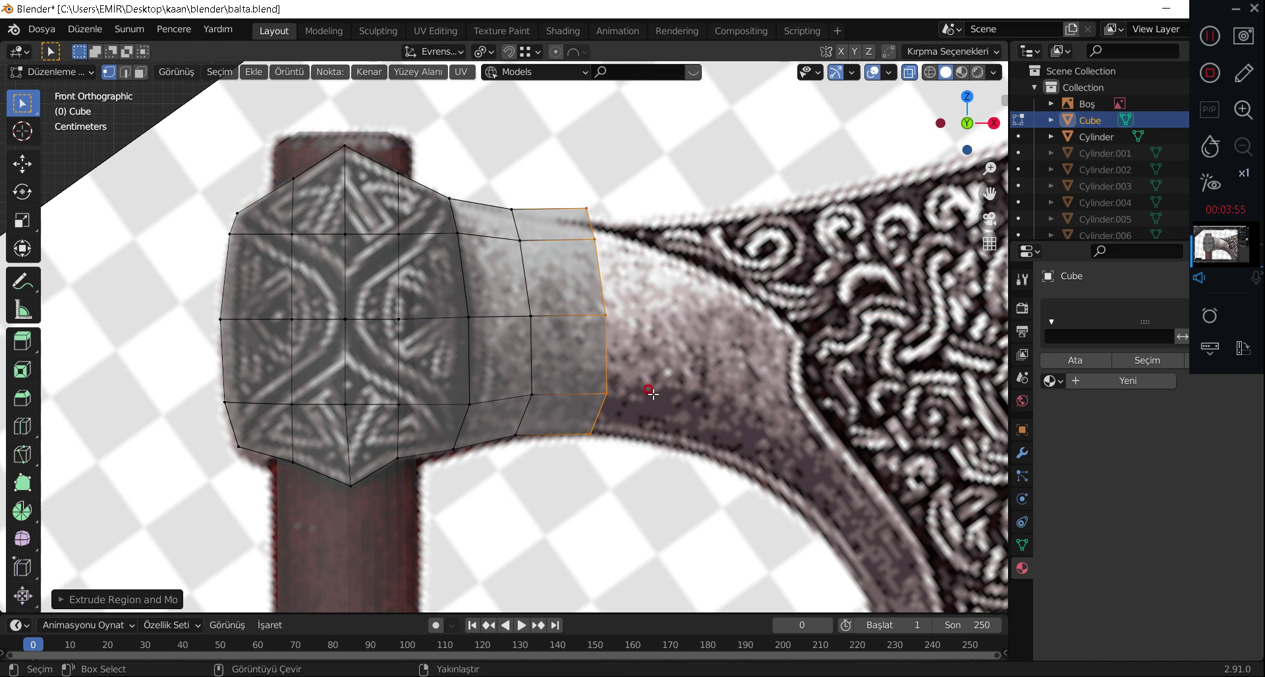
{"action": "left_click", "coordinate": [585, 209]}
{"action": "key", "text": "g"}
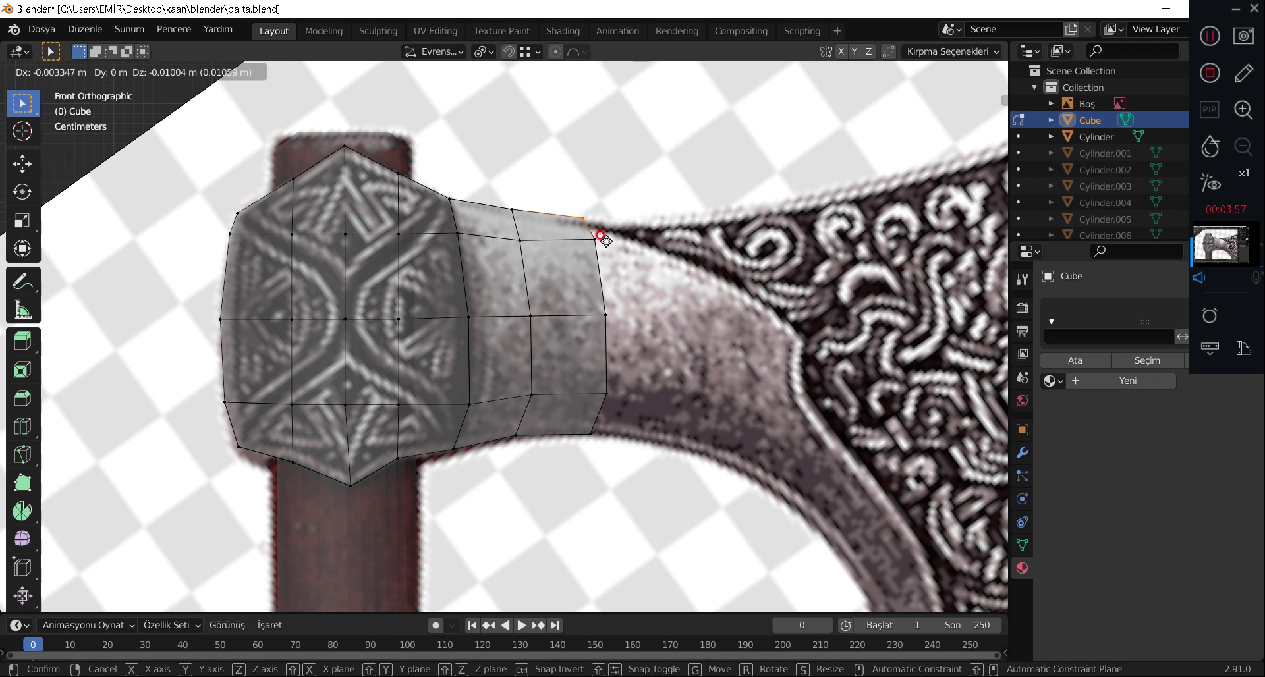
{"action": "left_click", "coordinate": [604, 239]}
{"action": "left_click", "coordinate": [595, 240]}
{"action": "key", "text": "g"}
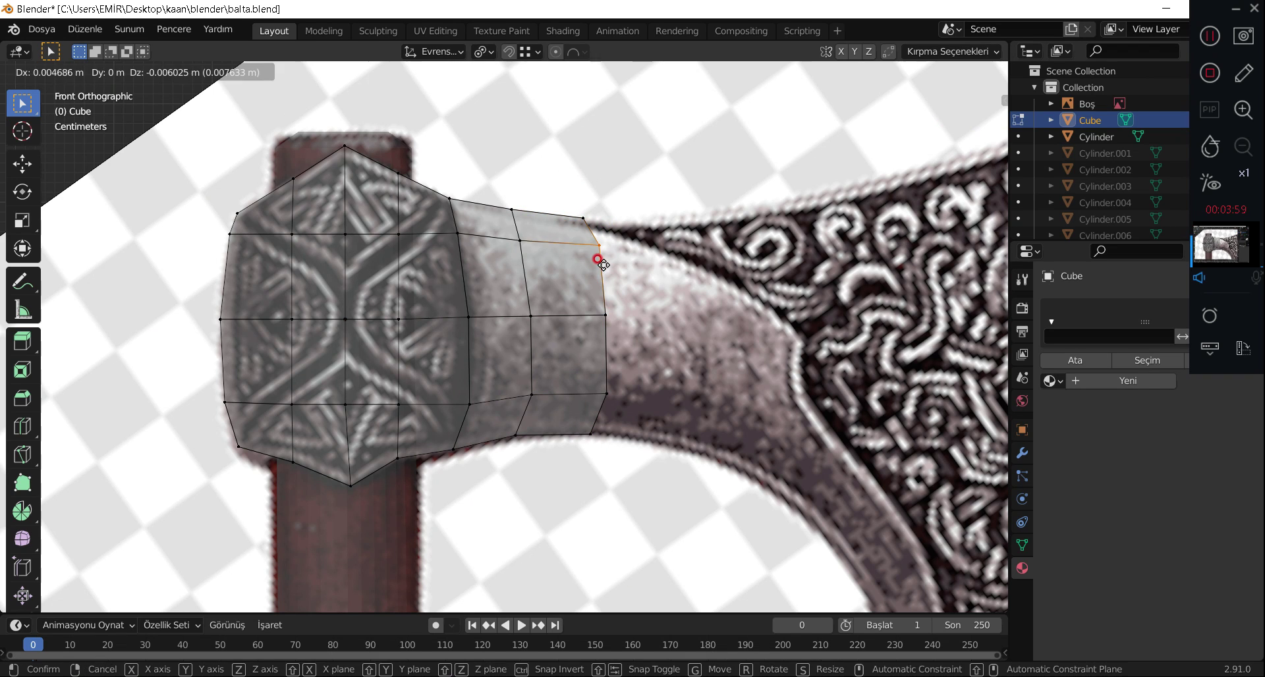
{"action": "left_click", "coordinate": [598, 259]}
{"action": "left_click", "coordinate": [558, 469], "text": "alt"}
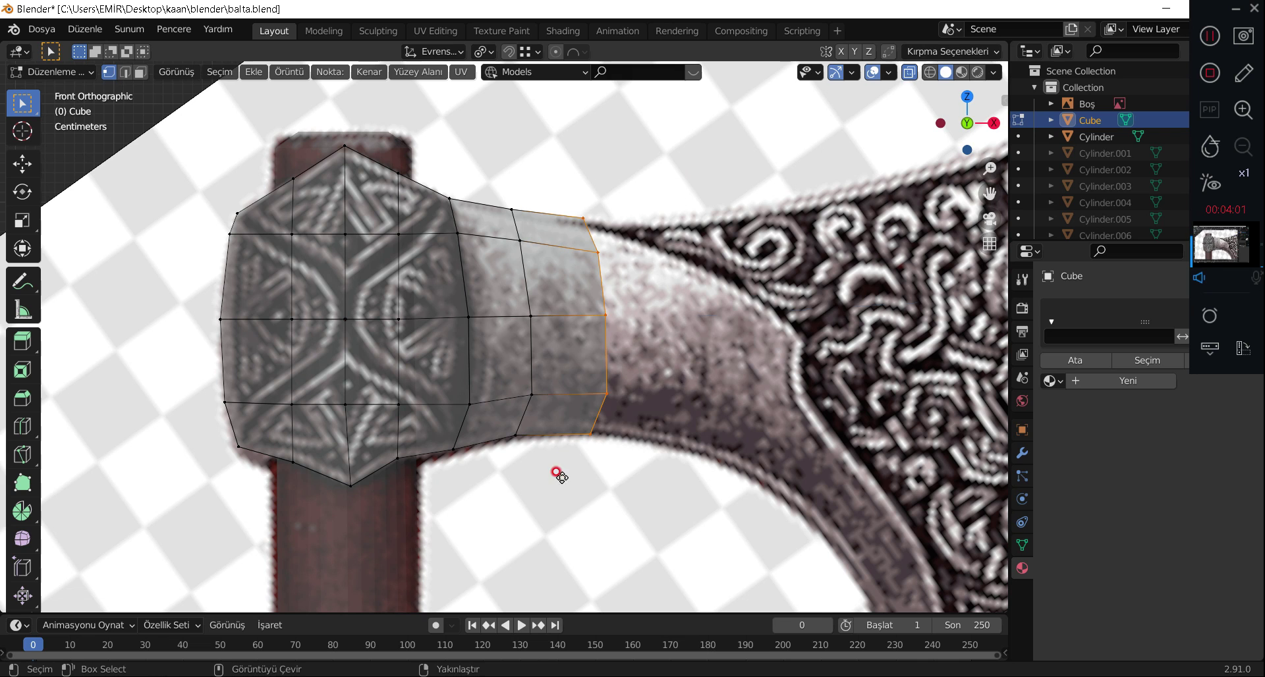
Extrude the end loop twice, placing the new loop up and right over the blade.
{"action": "key", "text": "e"}
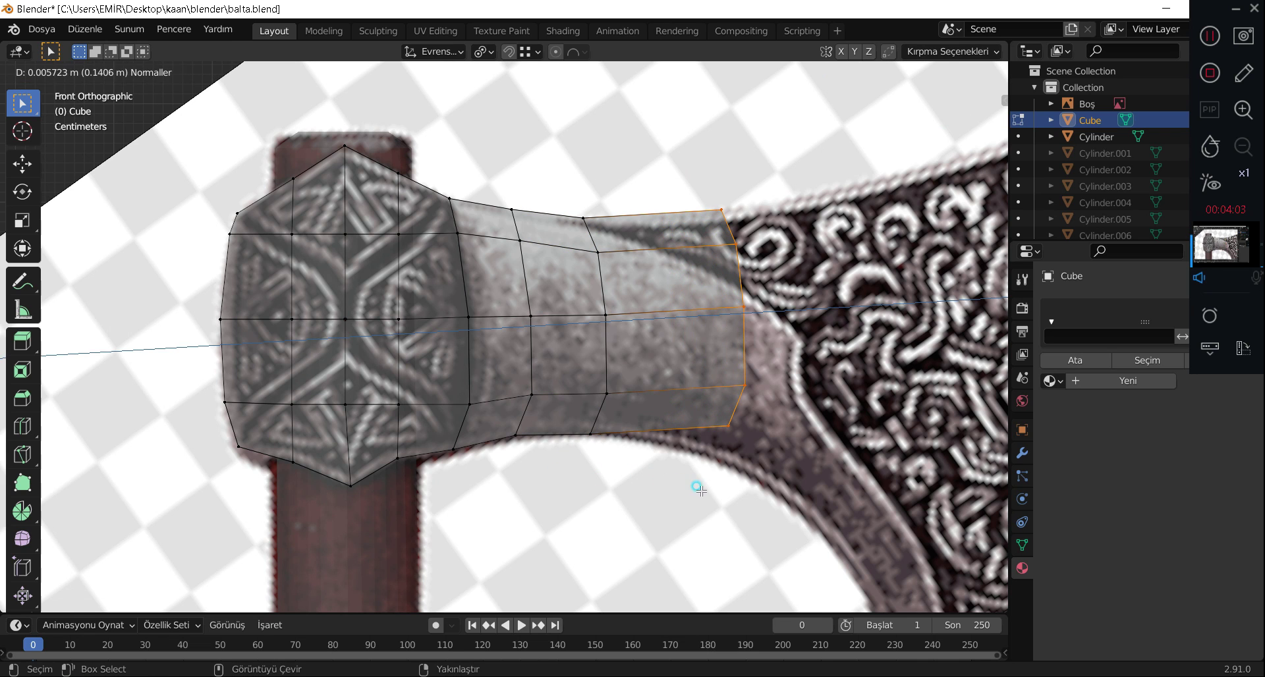
{"action": "left_click", "coordinate": [689, 486]}
{"action": "scroll", "coordinate": [786, 461], "scroll_direction": "down", "scroll_amount": 1, "text": "ctrl"}
{"action": "scroll", "coordinate": [787, 463], "scroll_direction": "down", "scroll_amount": 5, "text": "ctrl"}
{"action": "key", "text": "e"}
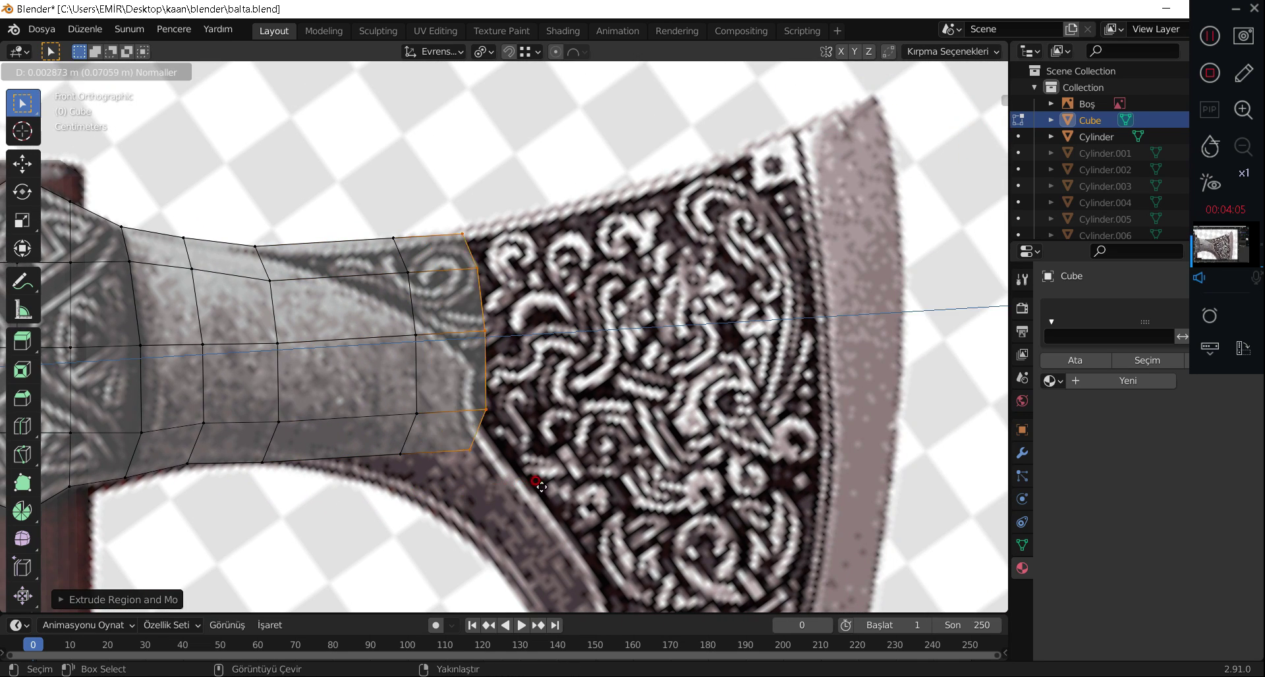
{"action": "key", "text": "g"}
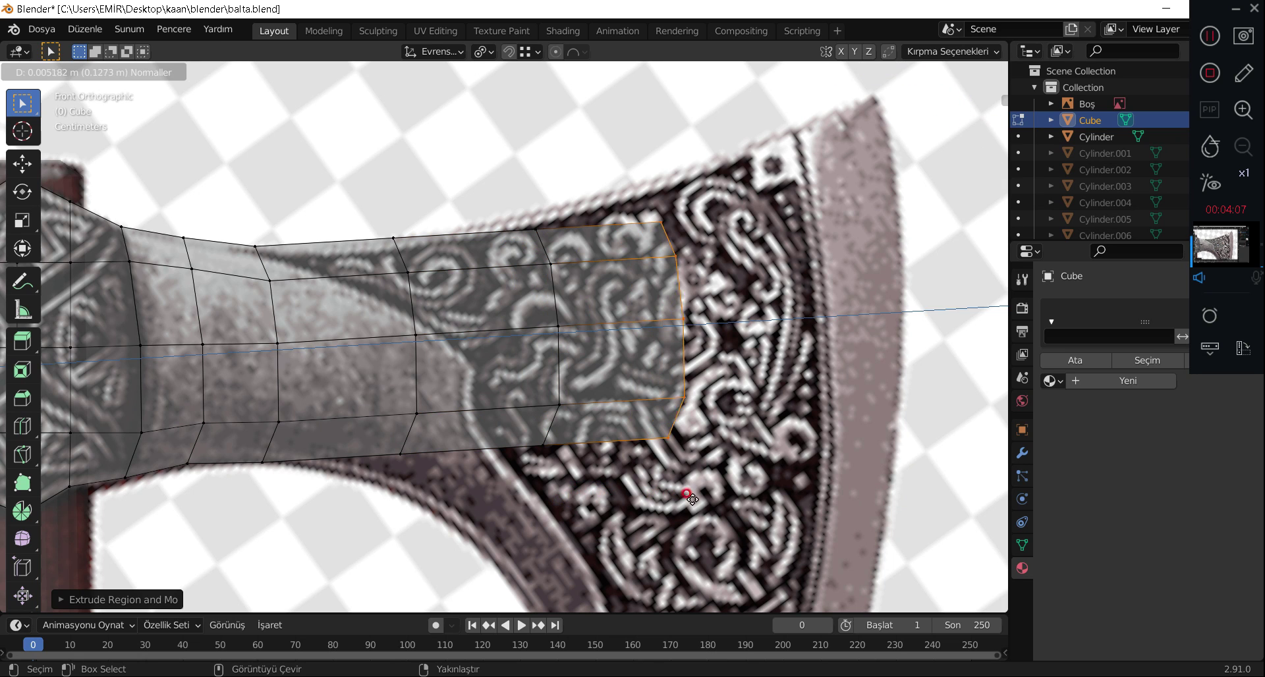
{"action": "left_click", "coordinate": [756, 438]}
Raise the middle loop, then extrude the end loop out to the blade rim and lift it.
{"action": "left_click", "coordinate": [551, 421], "text": "alt"}
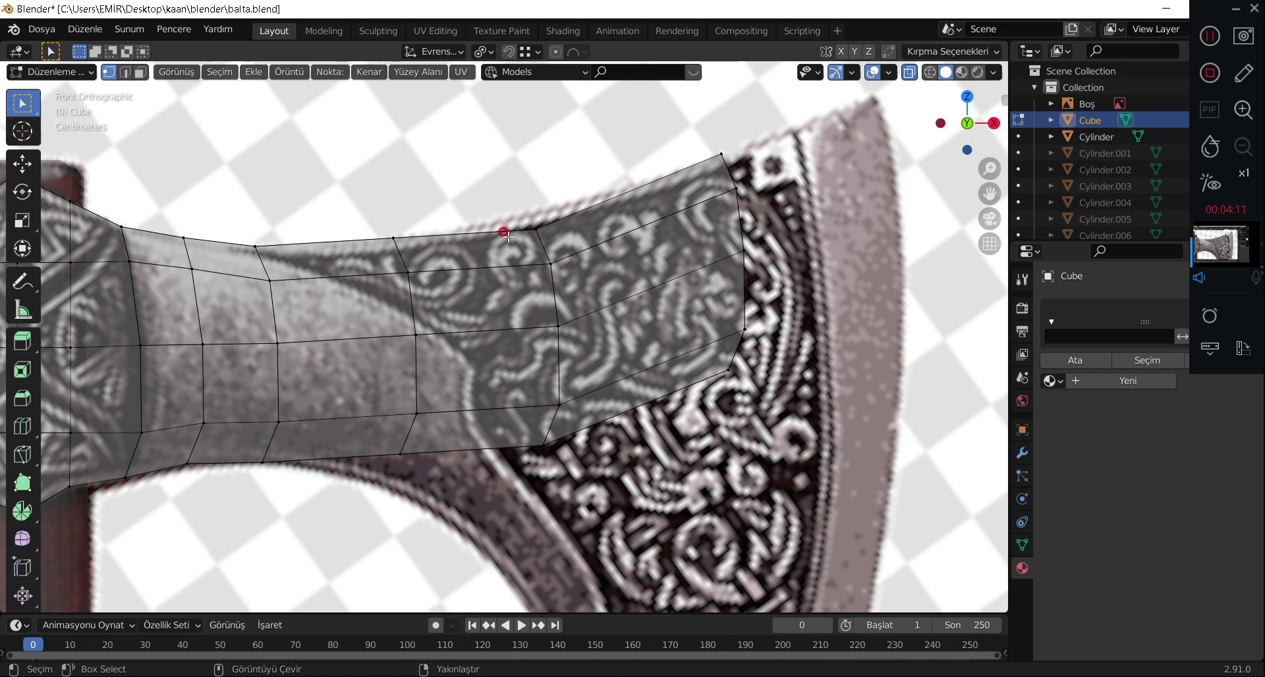
{"action": "key", "text": "g"}
{"action": "left_click", "coordinate": [613, 459]}
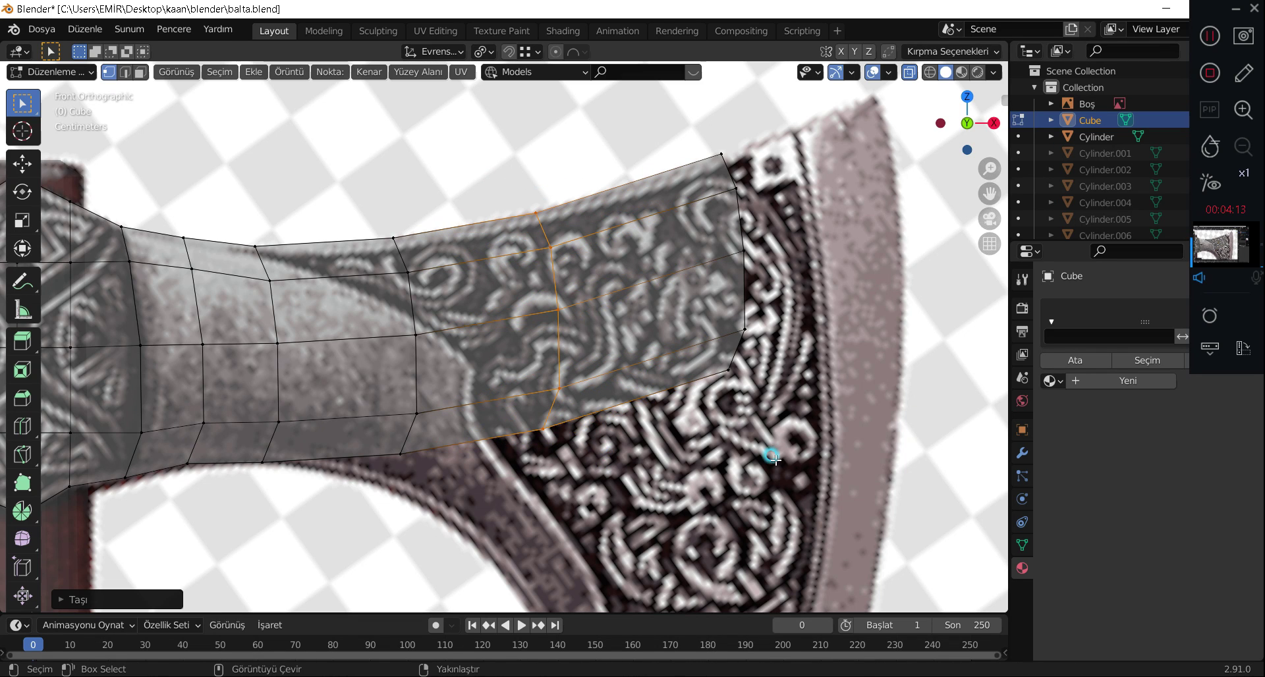
{"action": "left_click", "coordinate": [795, 415], "text": "alt"}
{"action": "key", "text": "e"}
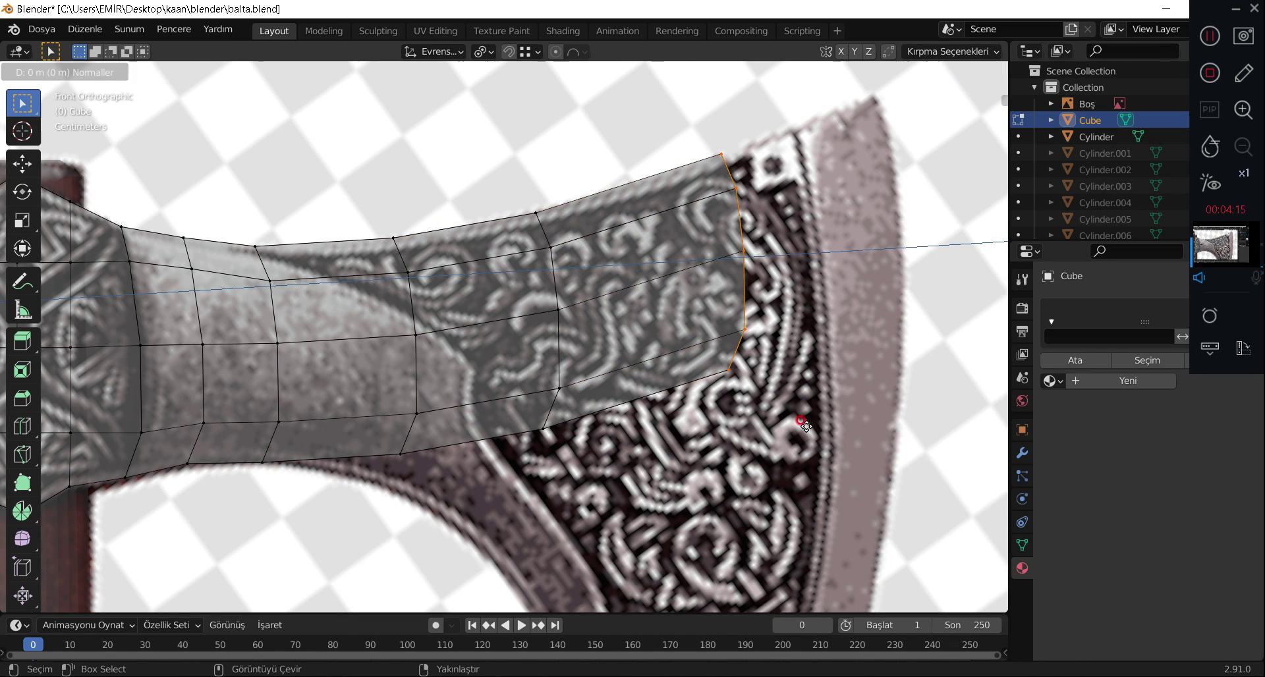
{"action": "left_click", "coordinate": [869, 400]}
{"action": "key", "text": "g"}
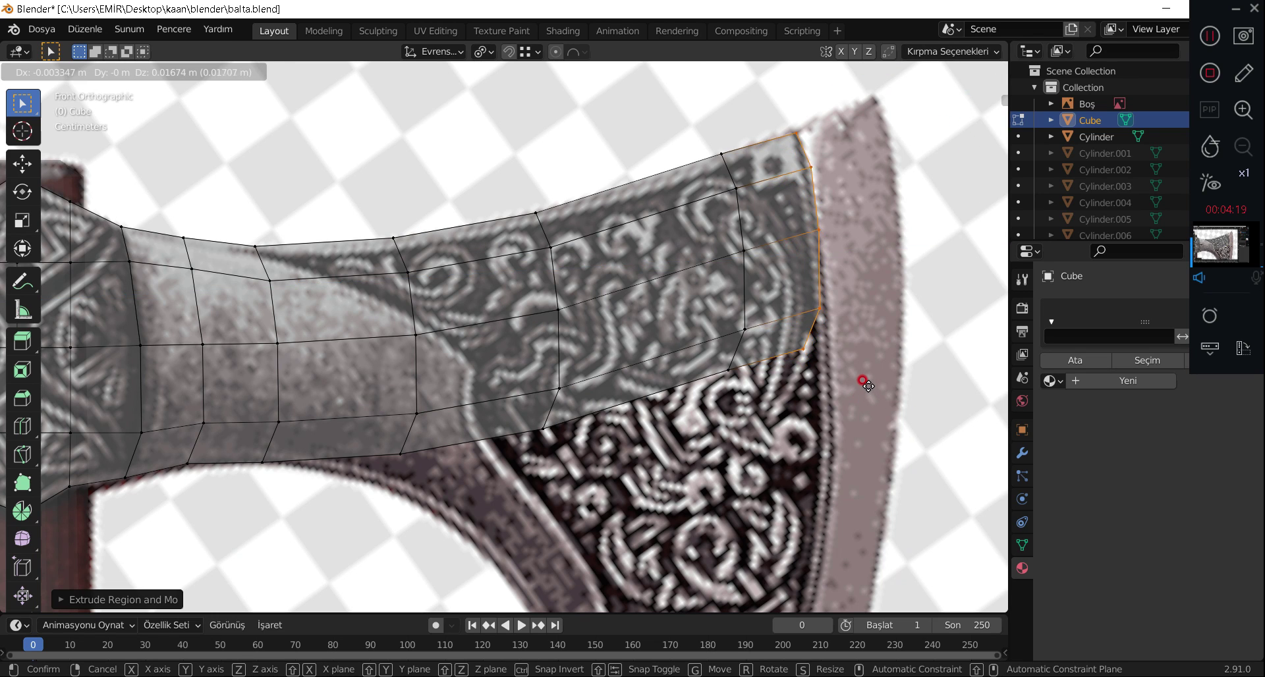
{"action": "left_click", "coordinate": [863, 380]}
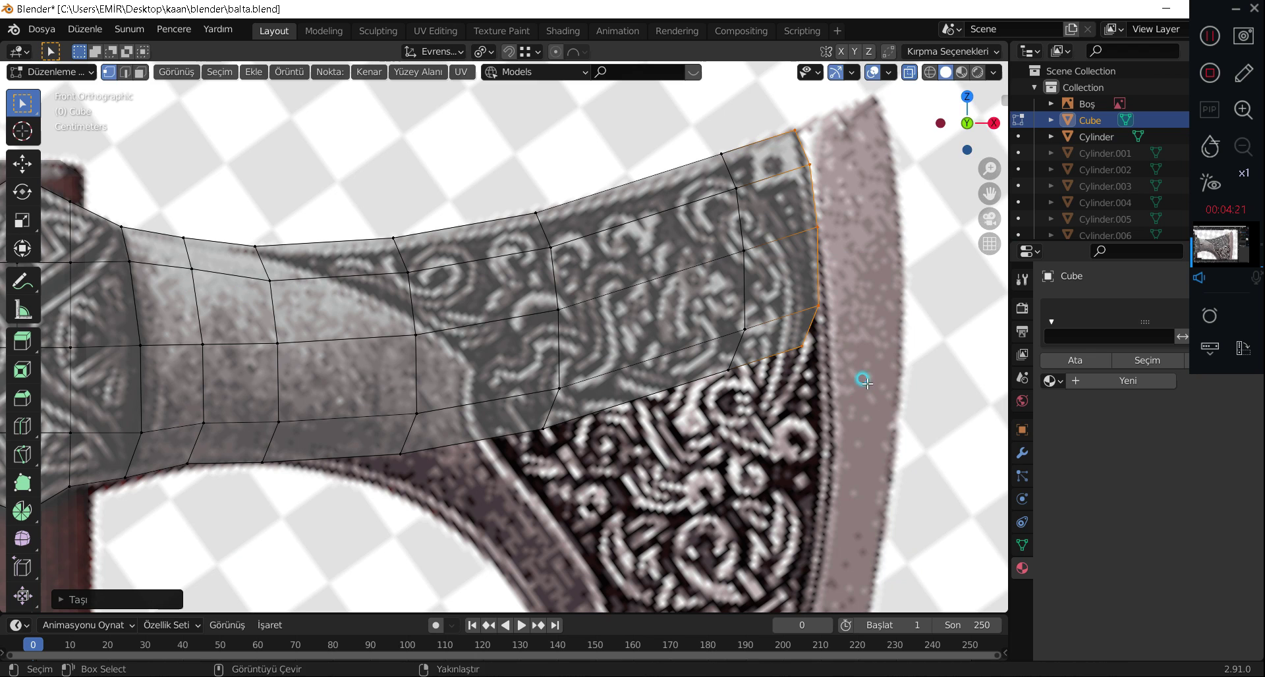
Move the end loop's bottom vertex and another end vertex onto the rim's edge.
{"action": "scroll", "coordinate": [912, 314], "scroll_direction": "up", "scroll_amount": 2}
{"action": "scroll", "coordinate": [762, 305], "scroll_direction": "up", "scroll_amount": 2}
{"action": "scroll", "coordinate": [638, 296], "scroll_direction": "up", "scroll_amount": 1}
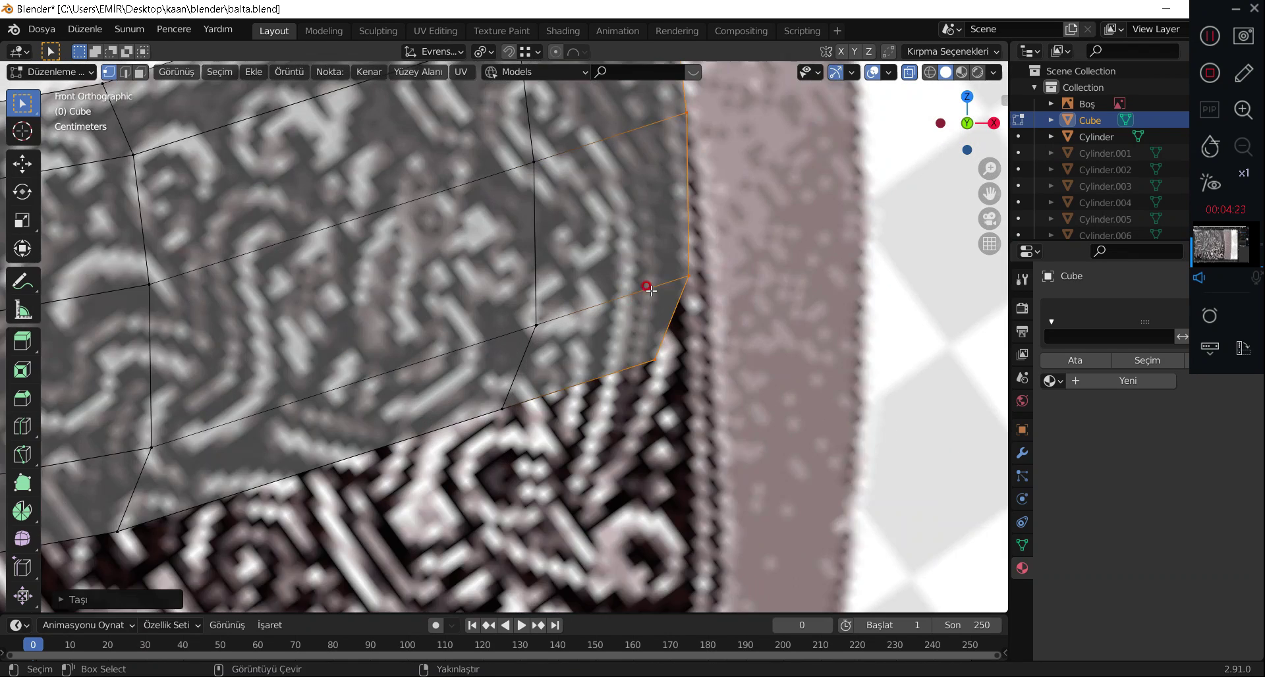
{"action": "scroll", "coordinate": [704, 315], "scroll_direction": "up", "scroll_amount": 1}
{"action": "left_click", "coordinate": [630, 461]}
{"action": "key", "text": "g"}
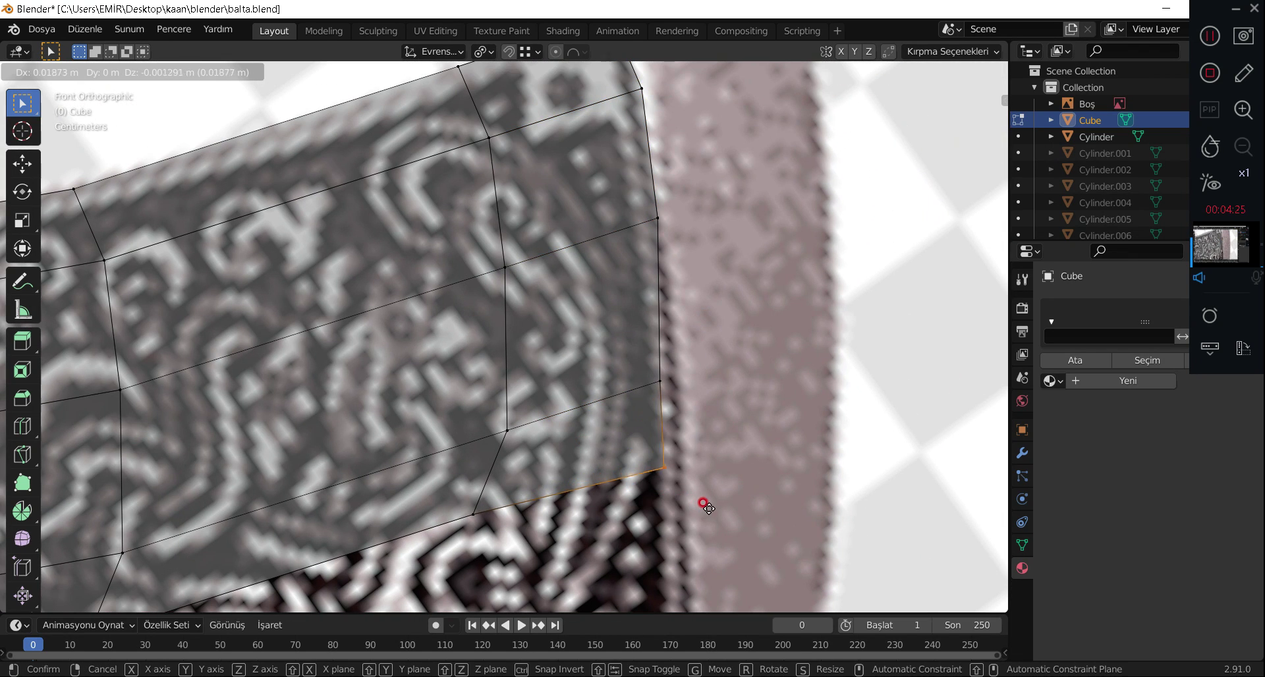
{"action": "left_click", "coordinate": [723, 511]}
{"action": "left_click", "coordinate": [659, 380]}
{"action": "key", "text": "g"}
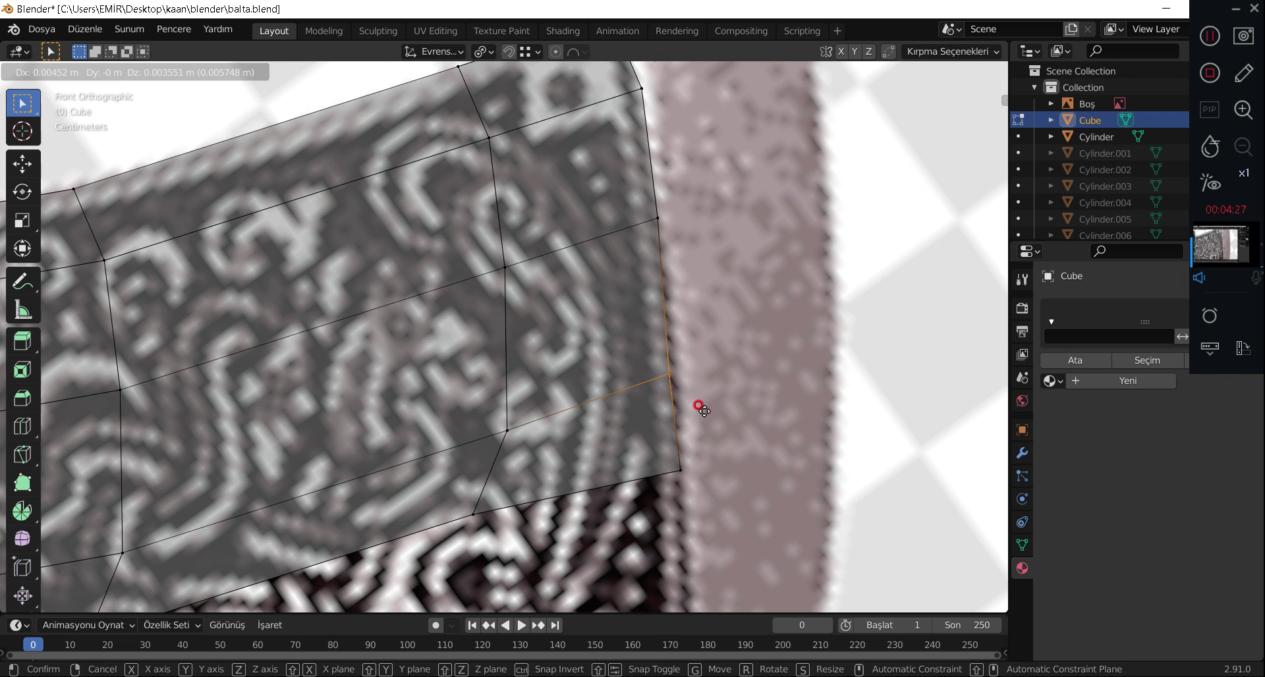
{"action": "left_click", "coordinate": [704, 406]}
Place the right-edge and top-edge vertices on the reference outline, leaving the top-right corner unchanged.
{"action": "middle_click_drag", "start_coordinate": [690, 263], "coordinate": [734, 376], "text": "shift"}
{"action": "left_click", "coordinate": [649, 263]}
{"action": "key", "text": "g"}
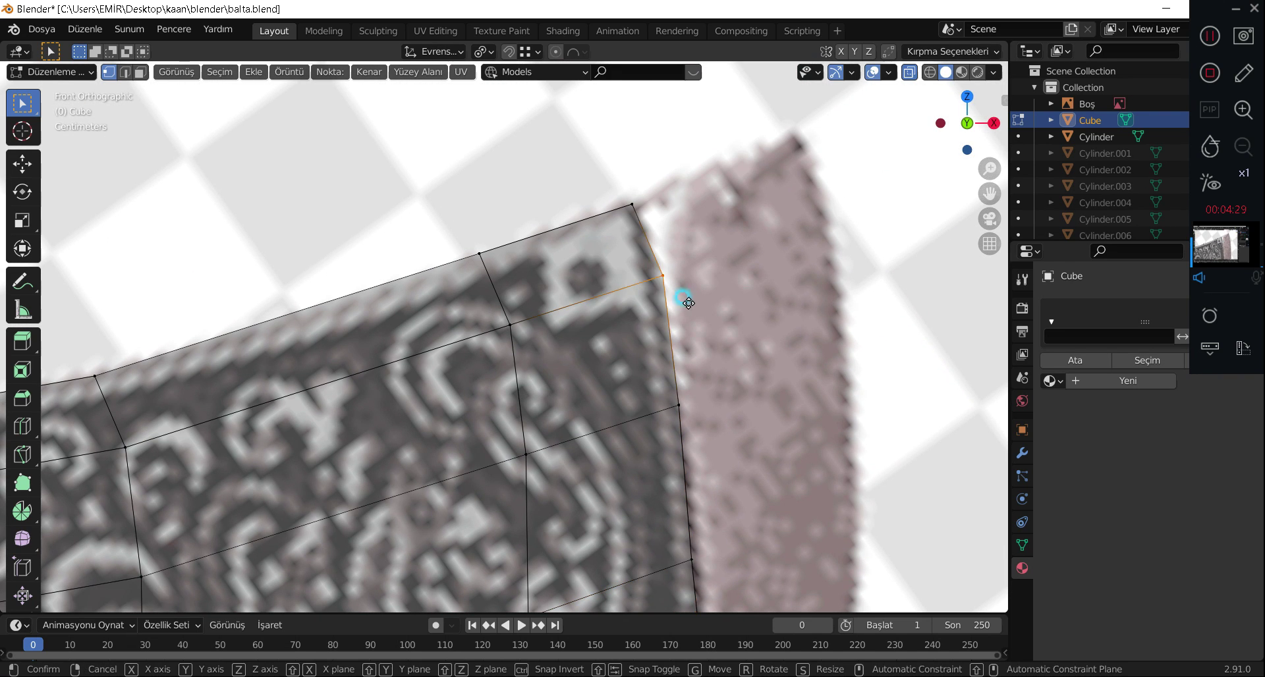
{"action": "left_click", "coordinate": [683, 311]}
{"action": "left_click", "coordinate": [631, 206]}
{"action": "key", "text": "g"}
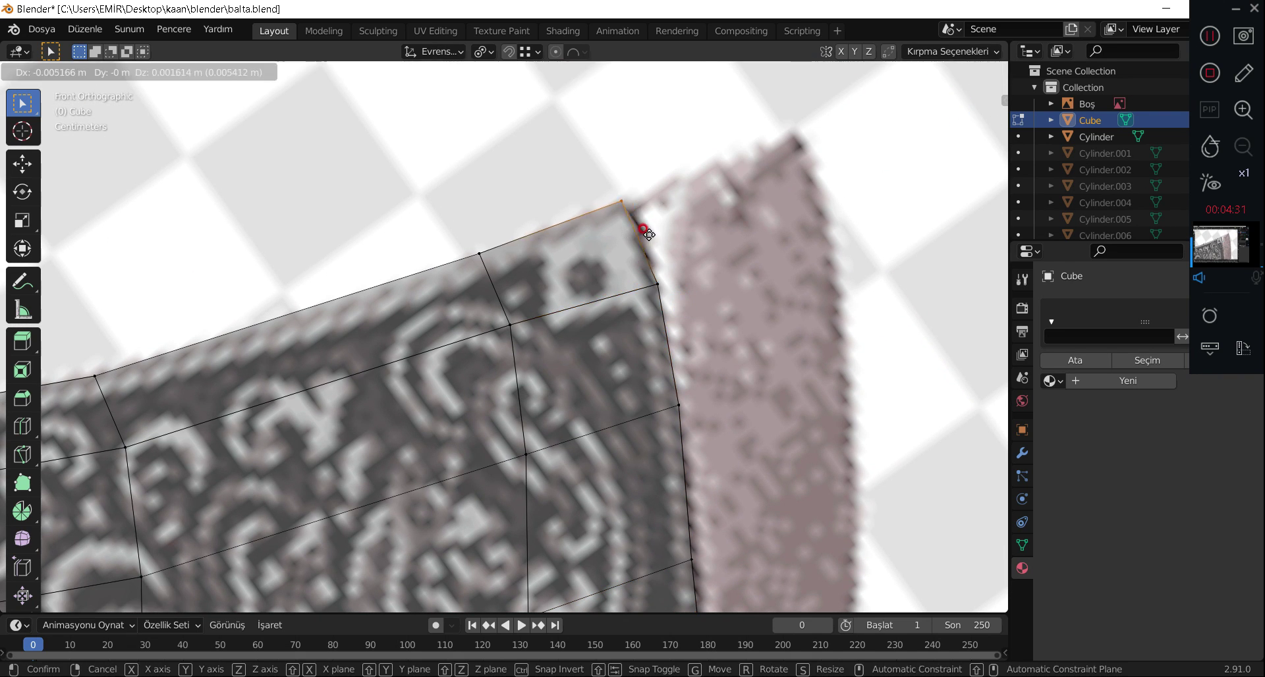
{"action": "right_click", "coordinate": [649, 235]}
{"action": "left_click", "coordinate": [471, 249]}
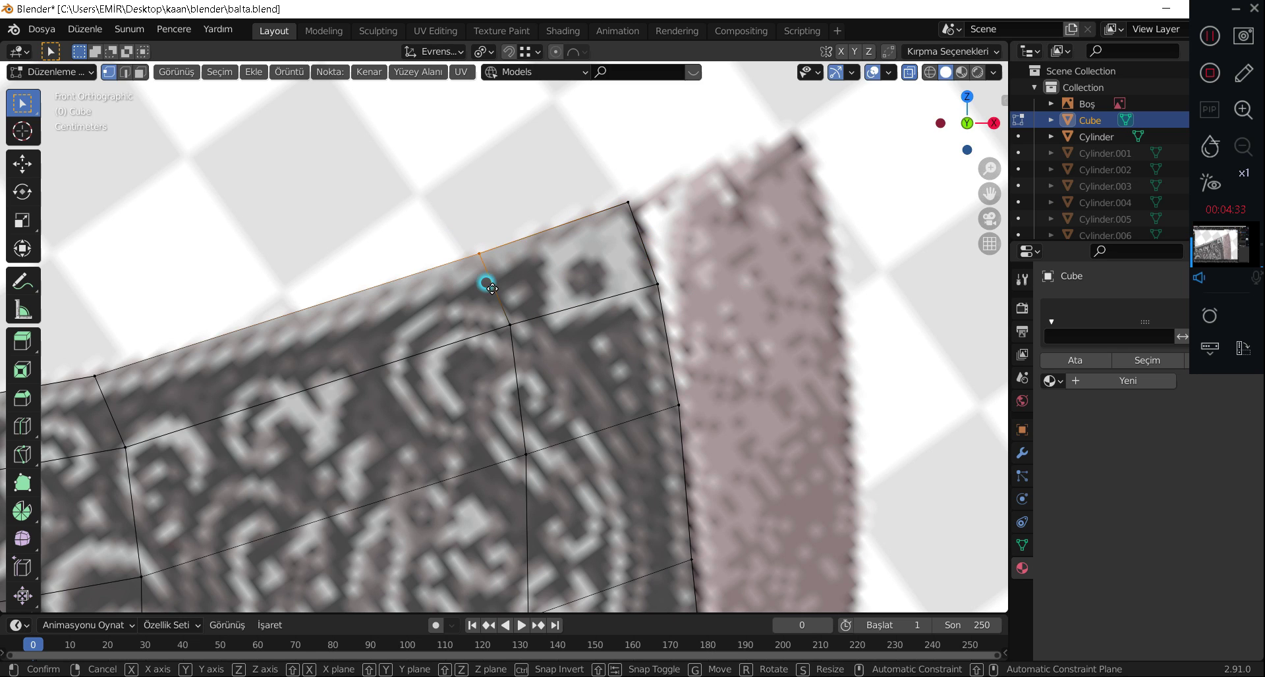
{"action": "key", "text": "g"}
{"action": "left_click", "coordinate": [496, 298]}
{"action": "scroll", "coordinate": [496, 299], "scroll_direction": "down", "scroll_amount": 1}
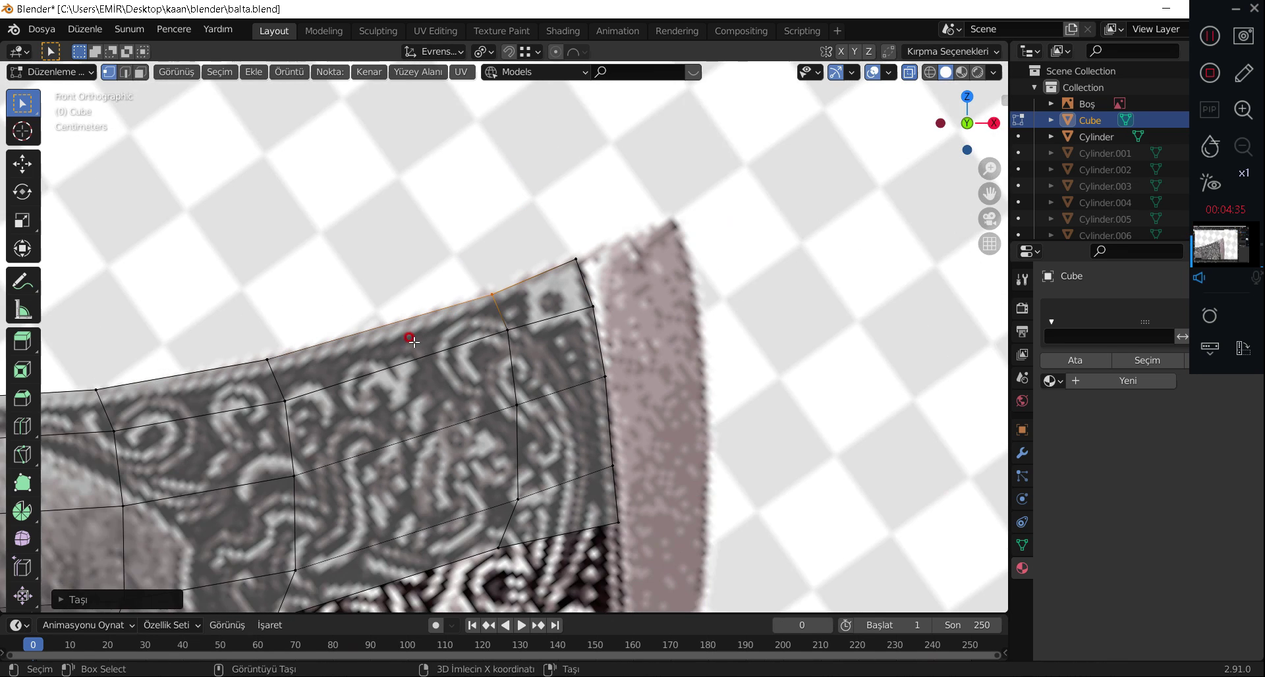
{"action": "scroll", "coordinate": [583, 379], "scroll_direction": "down", "scroll_amount": 1}
{"action": "scroll", "coordinate": [583, 379], "scroll_direction": "down", "scroll_amount": 1}
{"action": "mouse_move", "coordinate": [583, 379]}
{"action": "middle_mouse_down", "text": "shift"}
{"action": "mouse_move", "coordinate": [607, 301]}
{"action": "mouse_move", "coordinate": [592, 316]}
{"action": "middle_mouse_up", "text": "shift"}
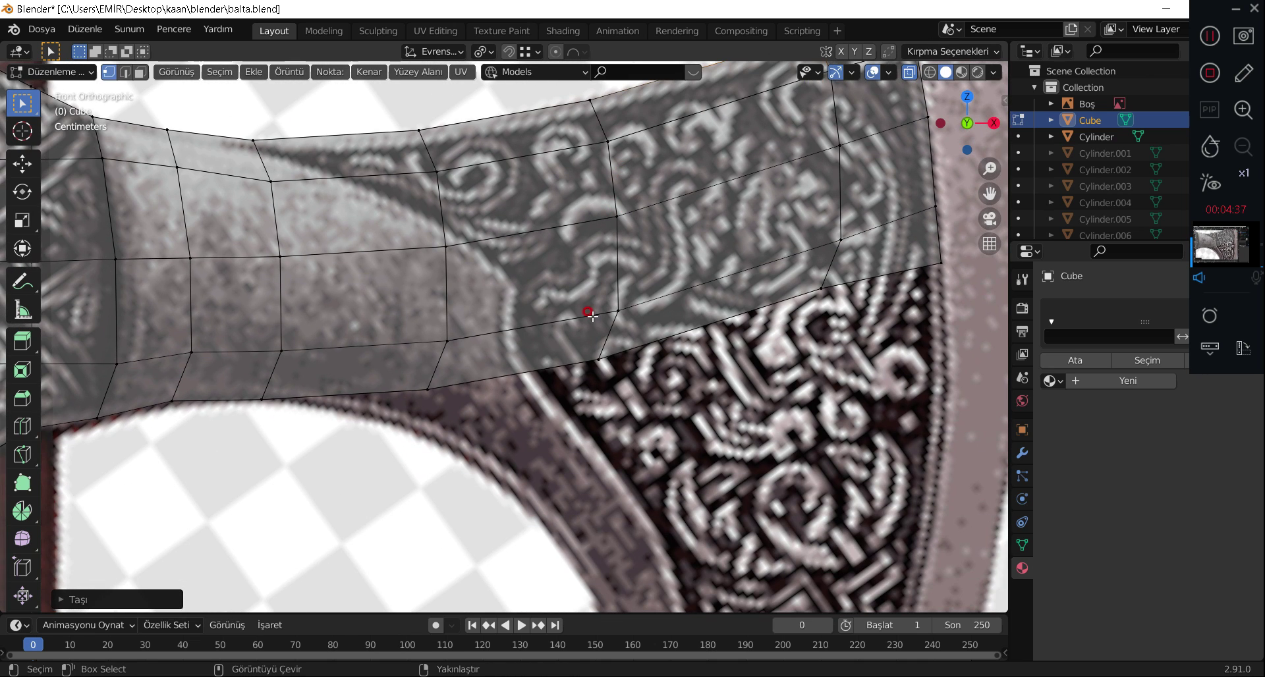
Snap three lower-edge vertices of the axe-neck mesh onto the reference band's curved outline.
{"action": "scroll", "coordinate": [827, 371], "scroll_direction": "up", "scroll_amount": 1}
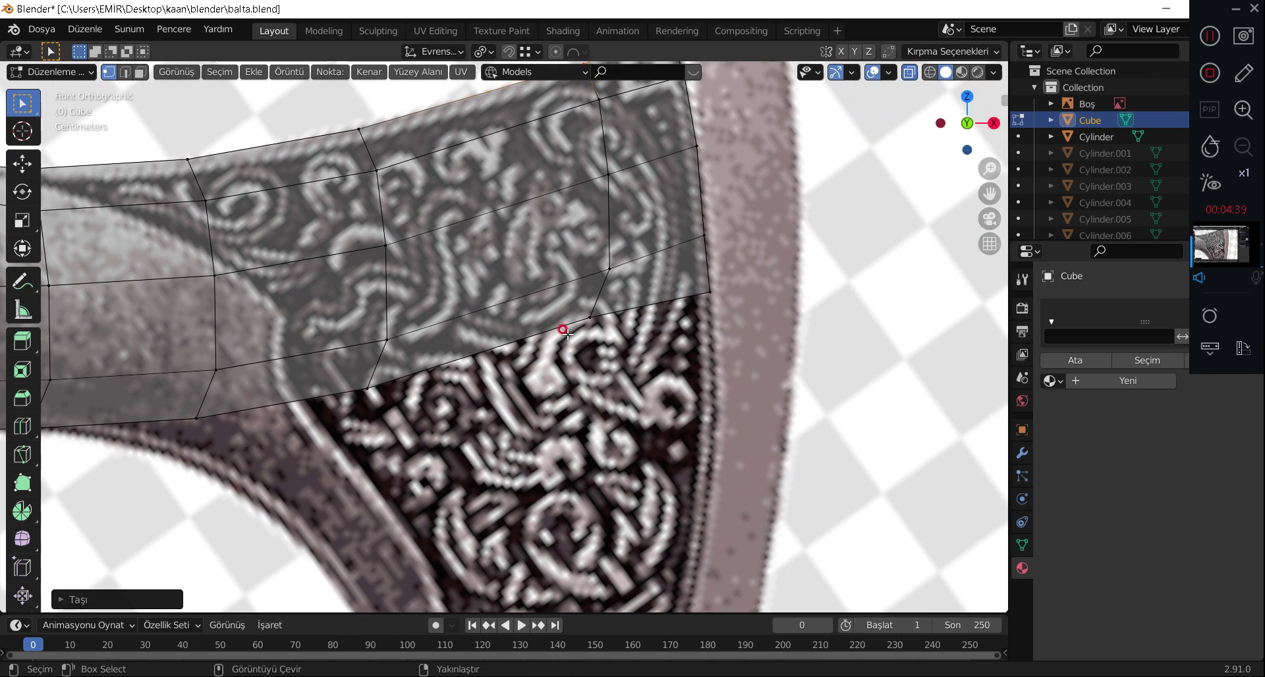
{"action": "left_click", "coordinate": [613, 339]}
{"action": "key", "text": "g"}
{"action": "left_click", "coordinate": [648, 362]}
{"action": "left_click", "coordinate": [367, 390]}
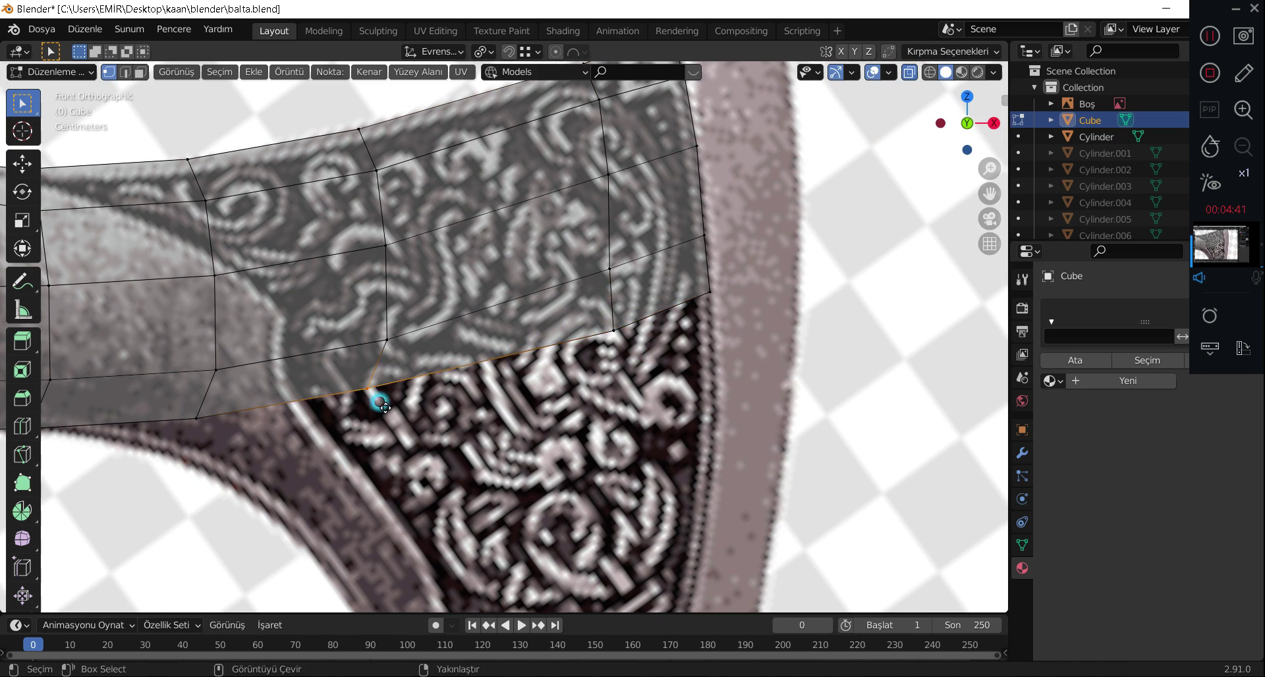
{"action": "key", "text": "g"}
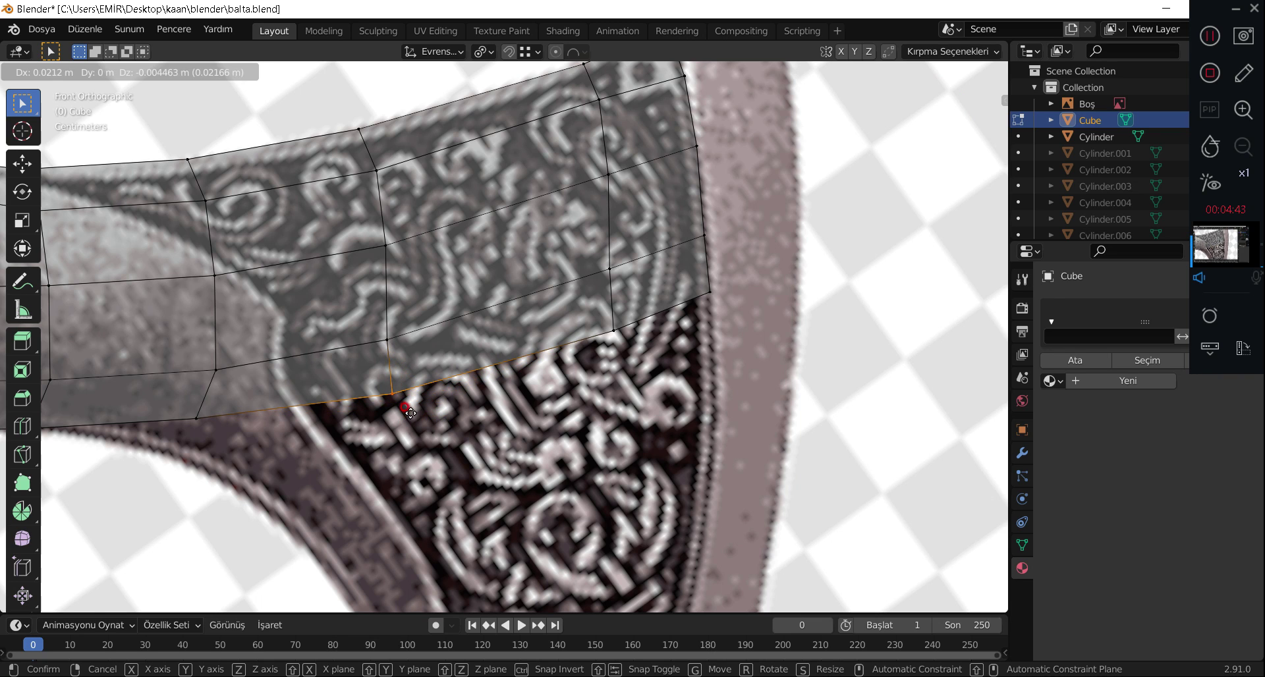
{"action": "left_click", "coordinate": [409, 413]}
{"action": "left_click", "coordinate": [196, 420]}
{"action": "key", "text": "g"}
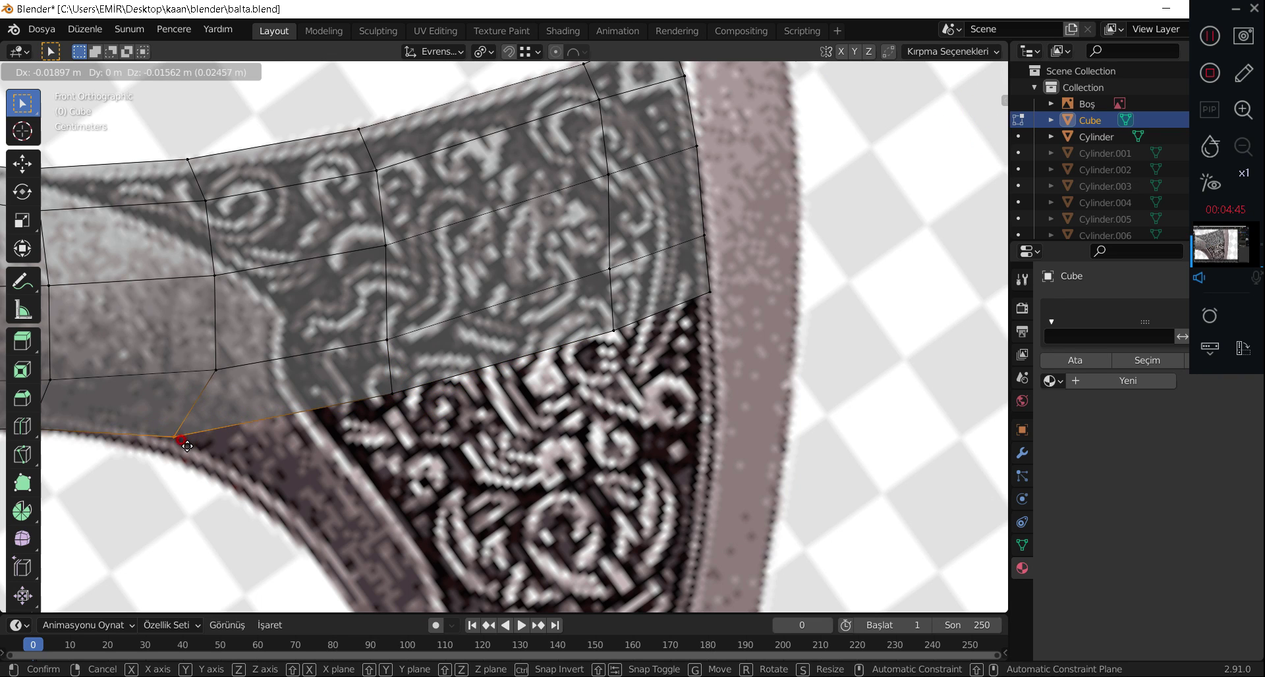
{"action": "left_click", "coordinate": [164, 455]}
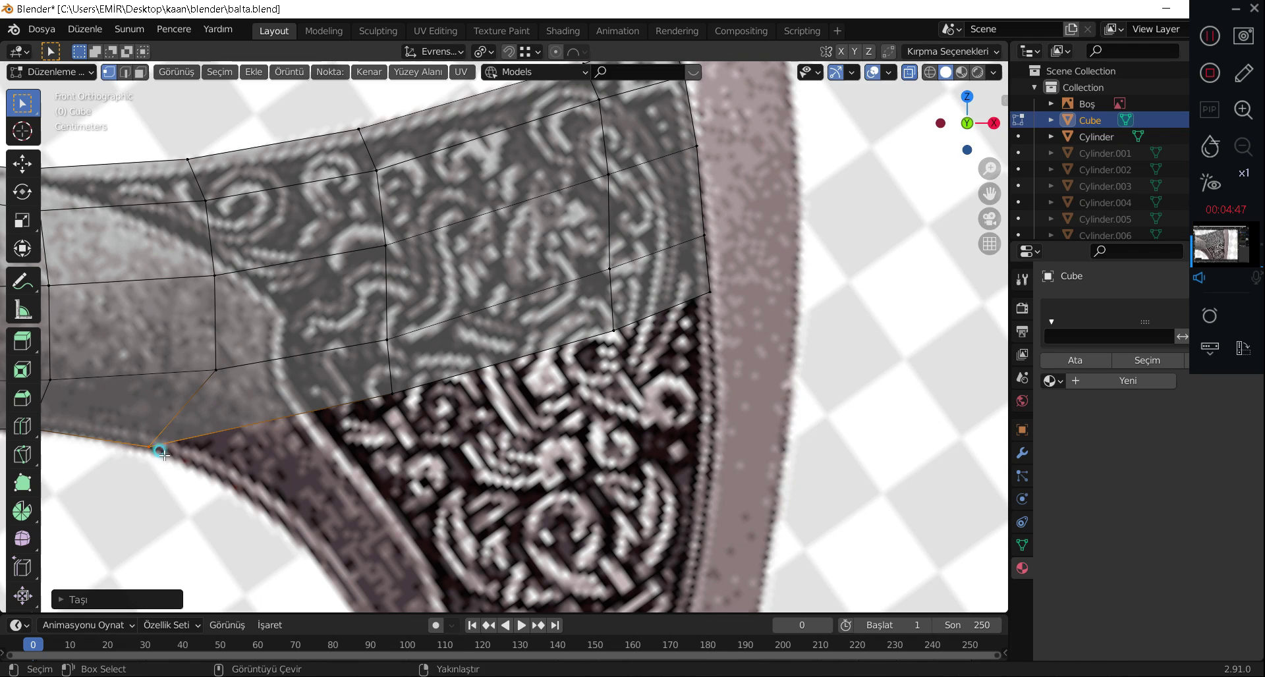
Reposition an interior vertex of the mesh onto the reference pattern line.
{"action": "middle_click_drag", "start_coordinate": [154, 454], "coordinate": [345, 423], "text": "shift"}
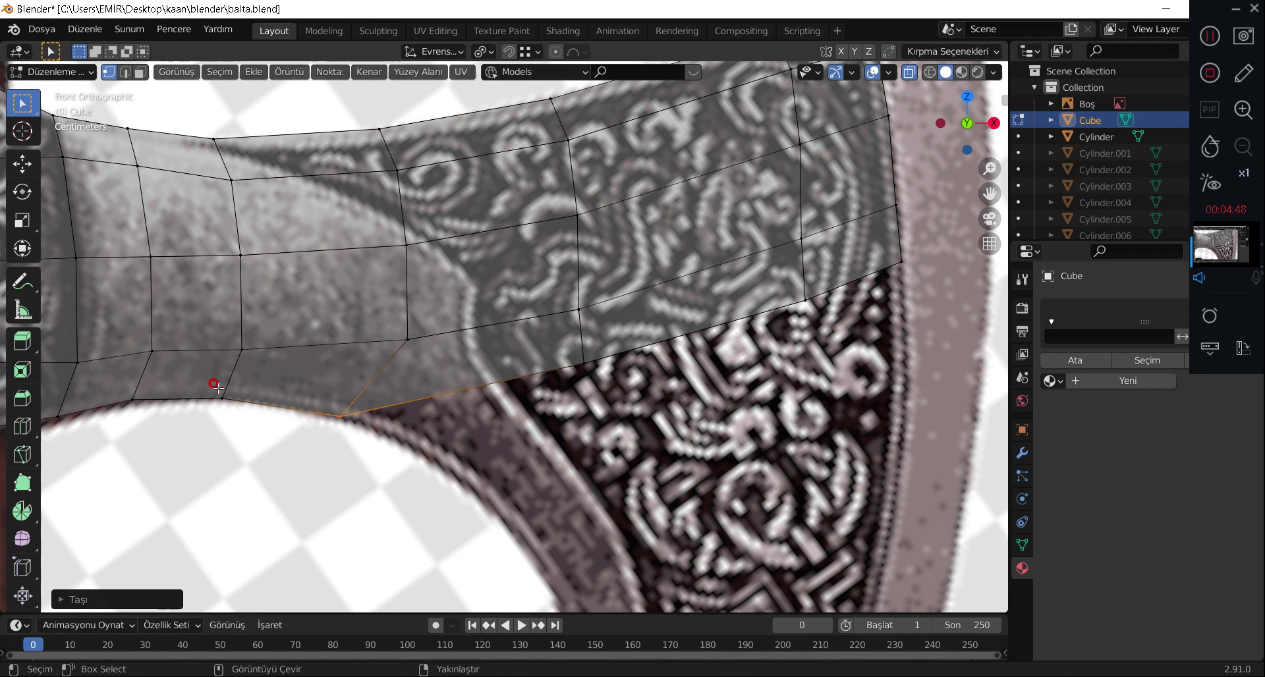
{"action": "left_click", "coordinate": [256, 413]}
{"action": "scroll", "coordinate": [468, 393], "scroll_direction": "down", "scroll_amount": 4}
{"action": "scroll", "coordinate": [545, 330], "scroll_direction": "up", "scroll_amount": 3}
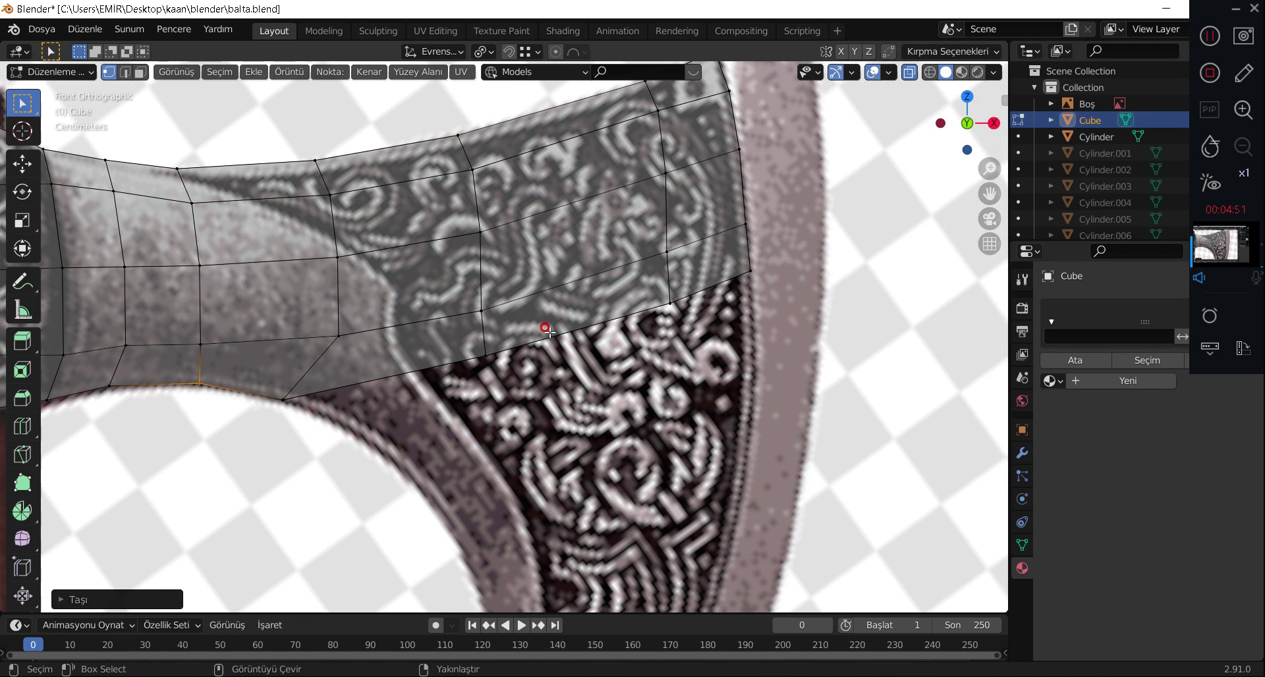
{"action": "scroll", "coordinate": [333, 268], "scroll_direction": "up", "scroll_amount": 6}
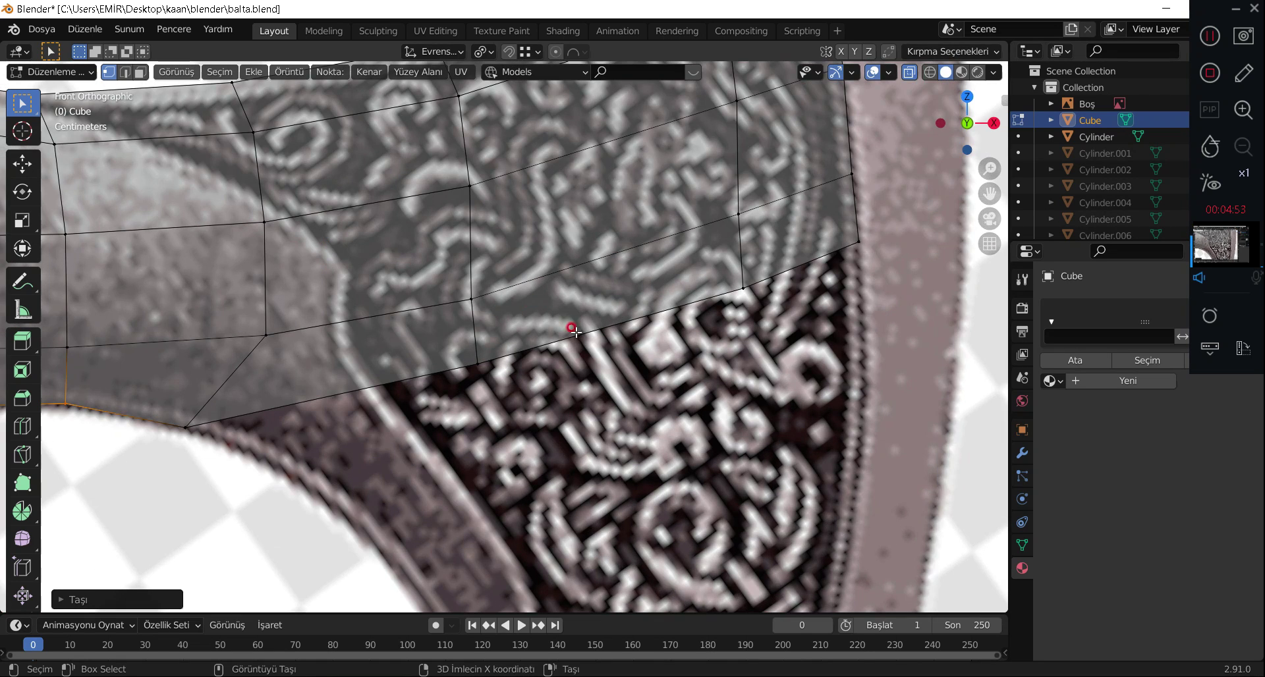
{"action": "scroll", "coordinate": [573, 330], "scroll_direction": "down", "scroll_amount": 4}
{"action": "left_click", "coordinate": [465, 287]}
{"action": "key", "text": "g"}
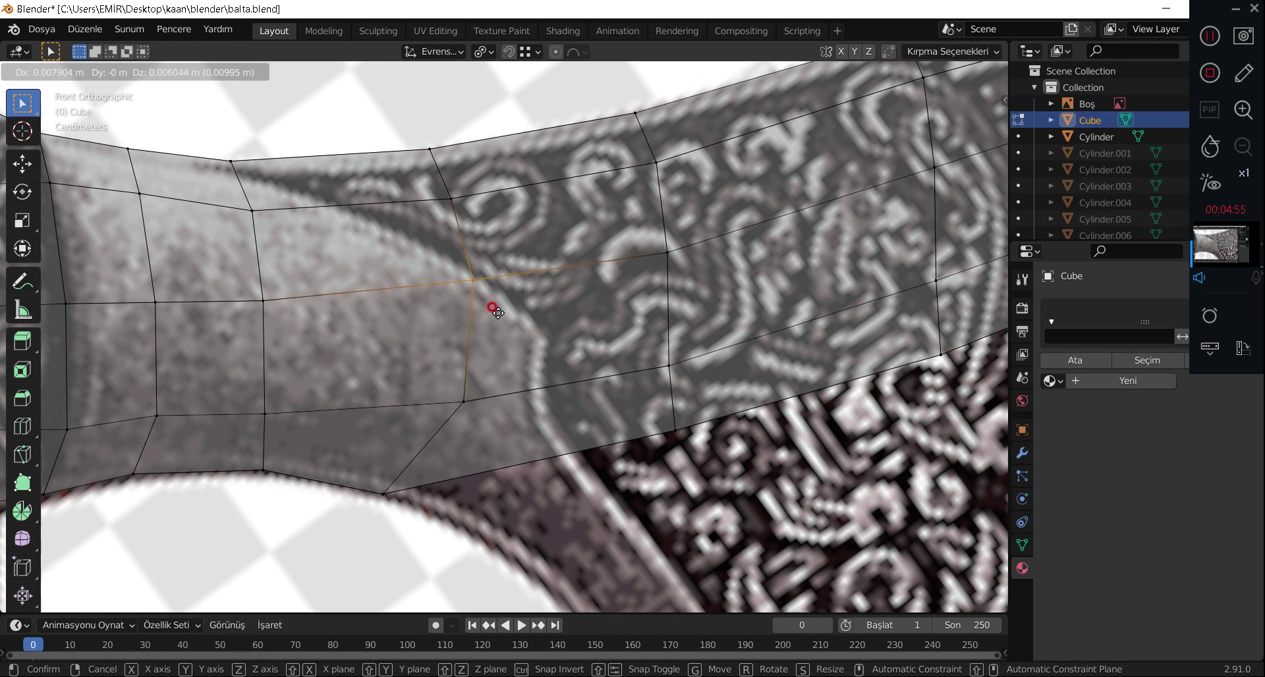
{"action": "left_click", "coordinate": [496, 310]}
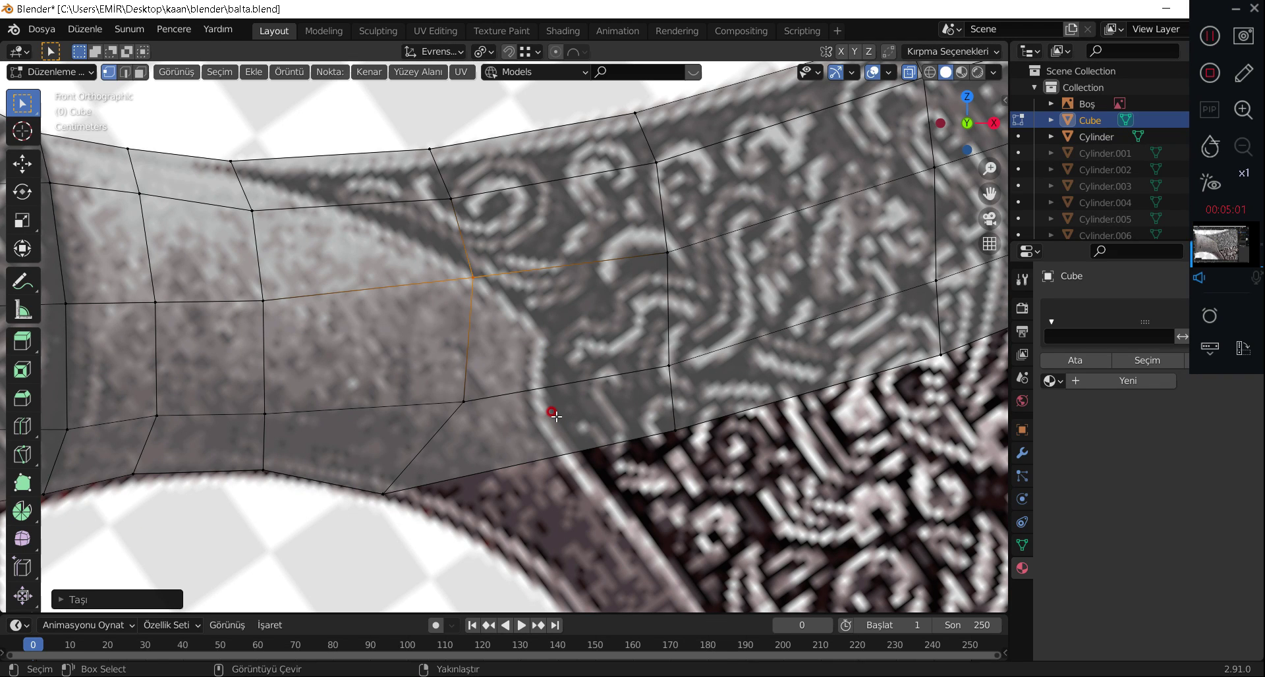
Extrude a first face strip from the bottom edge and settle it on the reference outline.
{"action": "scroll", "coordinate": [555, 416], "scroll_direction": "down", "scroll_amount": 3}
{"action": "scroll", "coordinate": [580, 454], "scroll_direction": "up", "scroll_amount": 2}
{"action": "scroll", "coordinate": [461, 382], "scroll_direction": "up", "scroll_amount": 2}
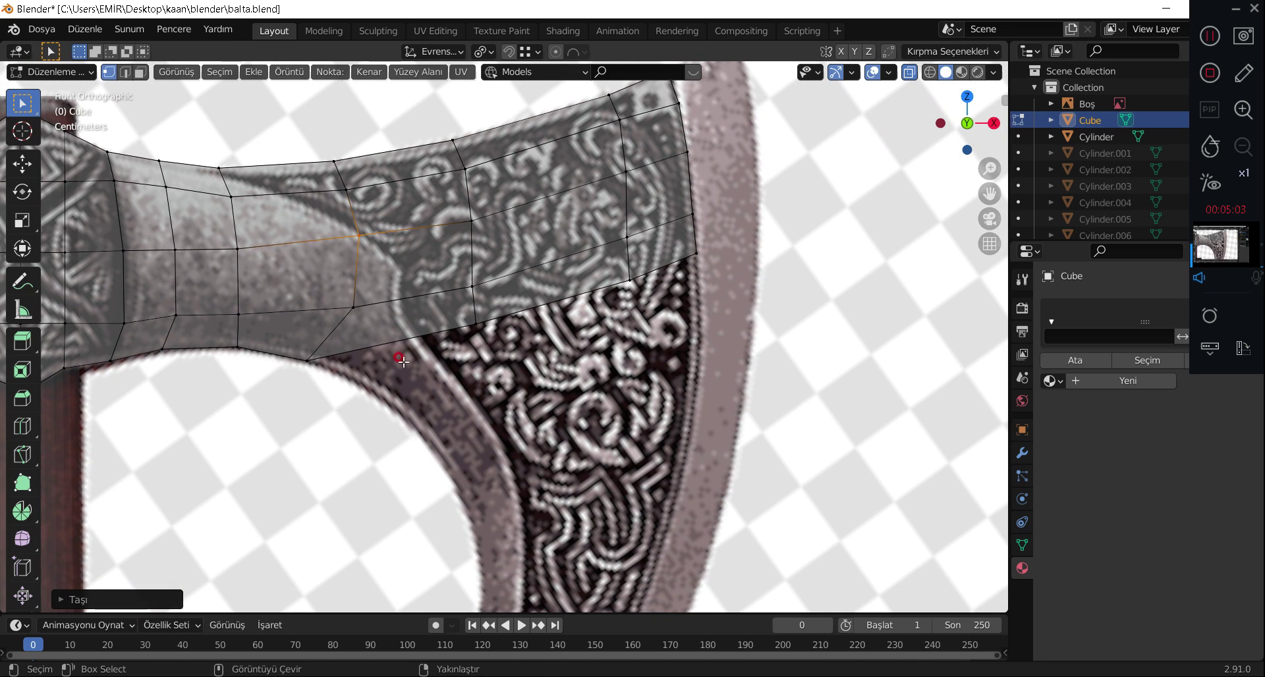
{"action": "left_click", "coordinate": [306, 360]}
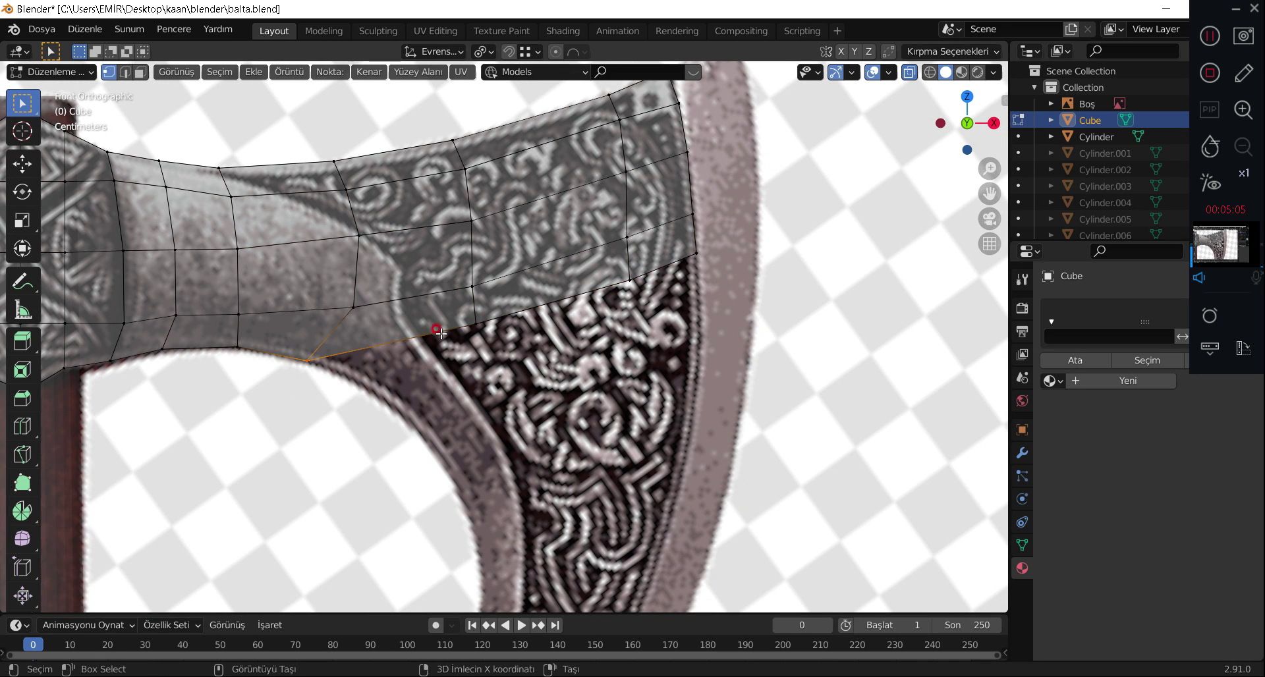
{"action": "left_click", "coordinate": [474, 325], "text": "shift"}
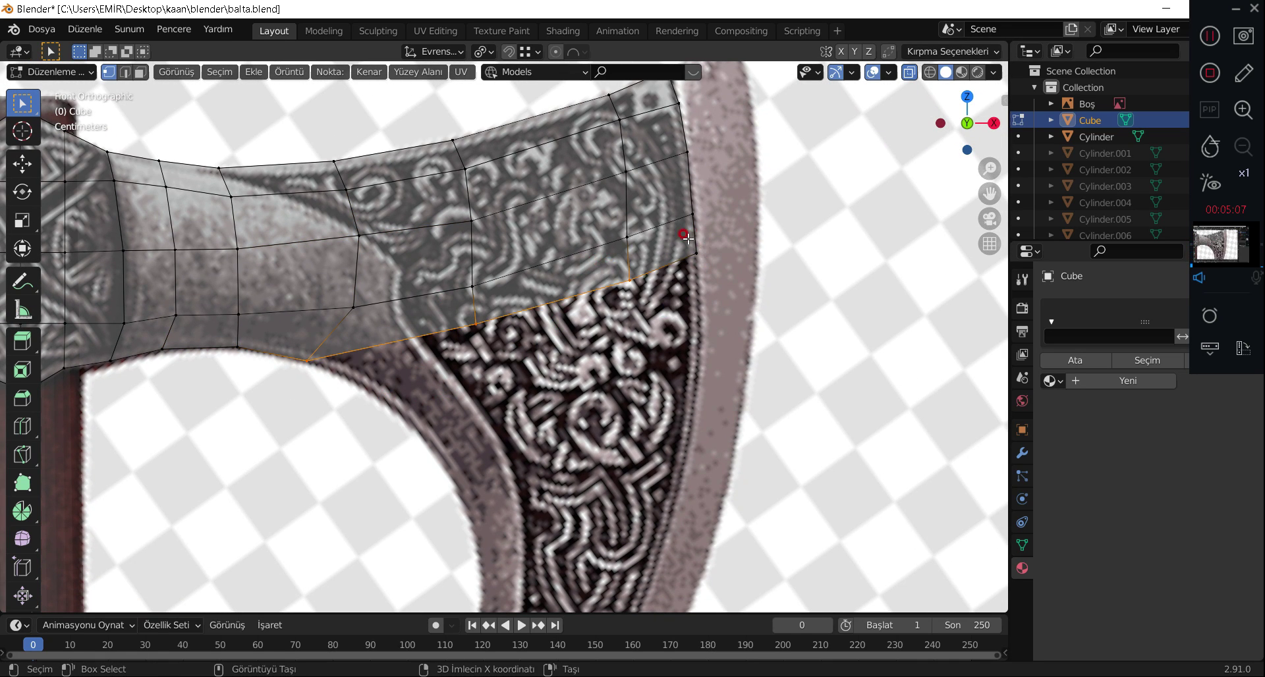
{"action": "key", "text": "e"}
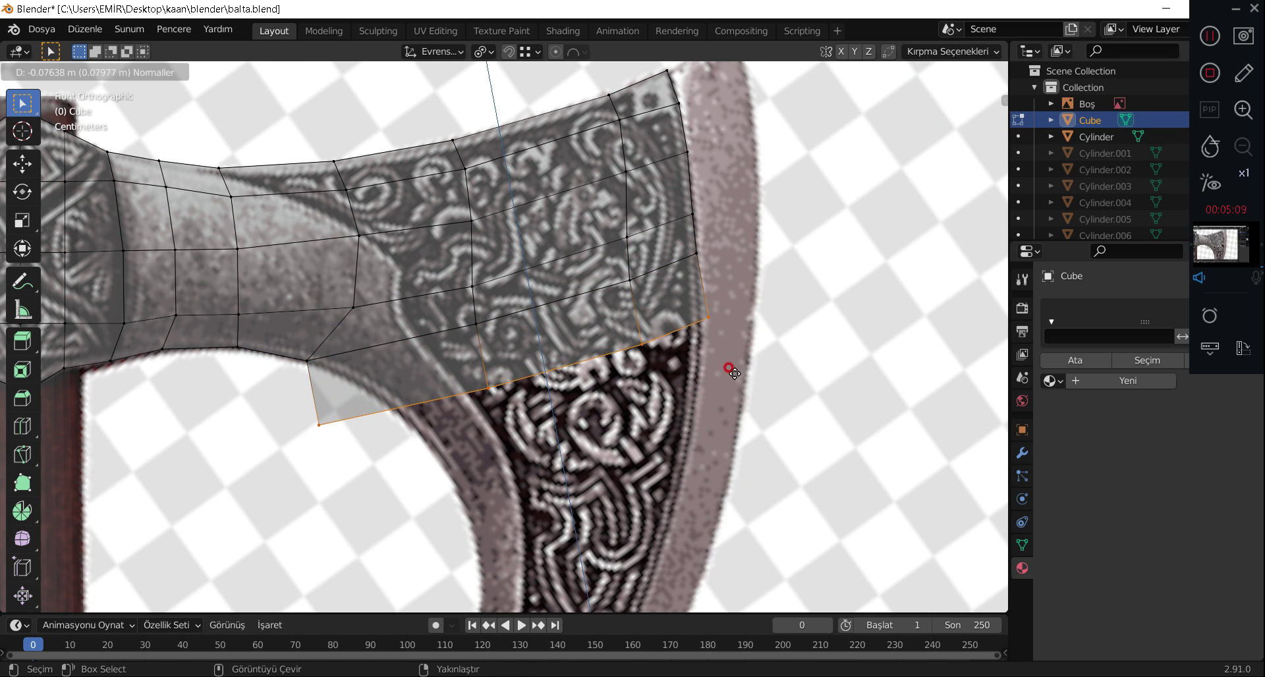
{"action": "left_click", "coordinate": [729, 375]}
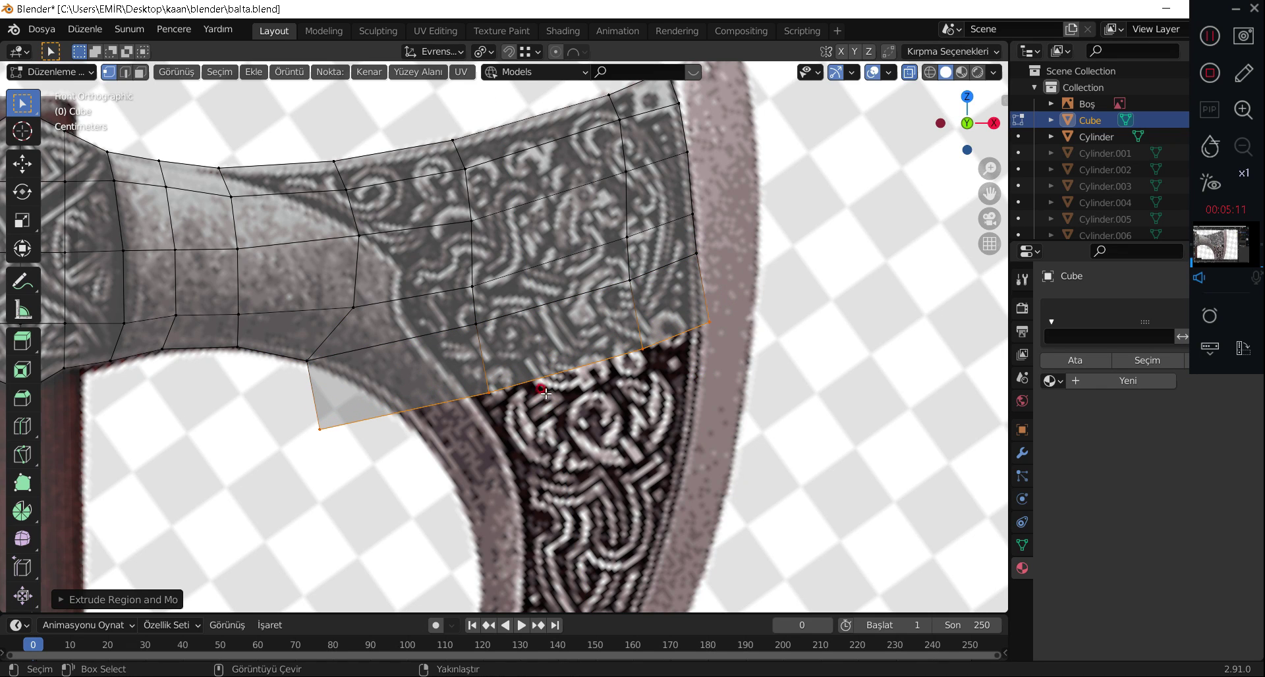
{"action": "key", "text": "g"}
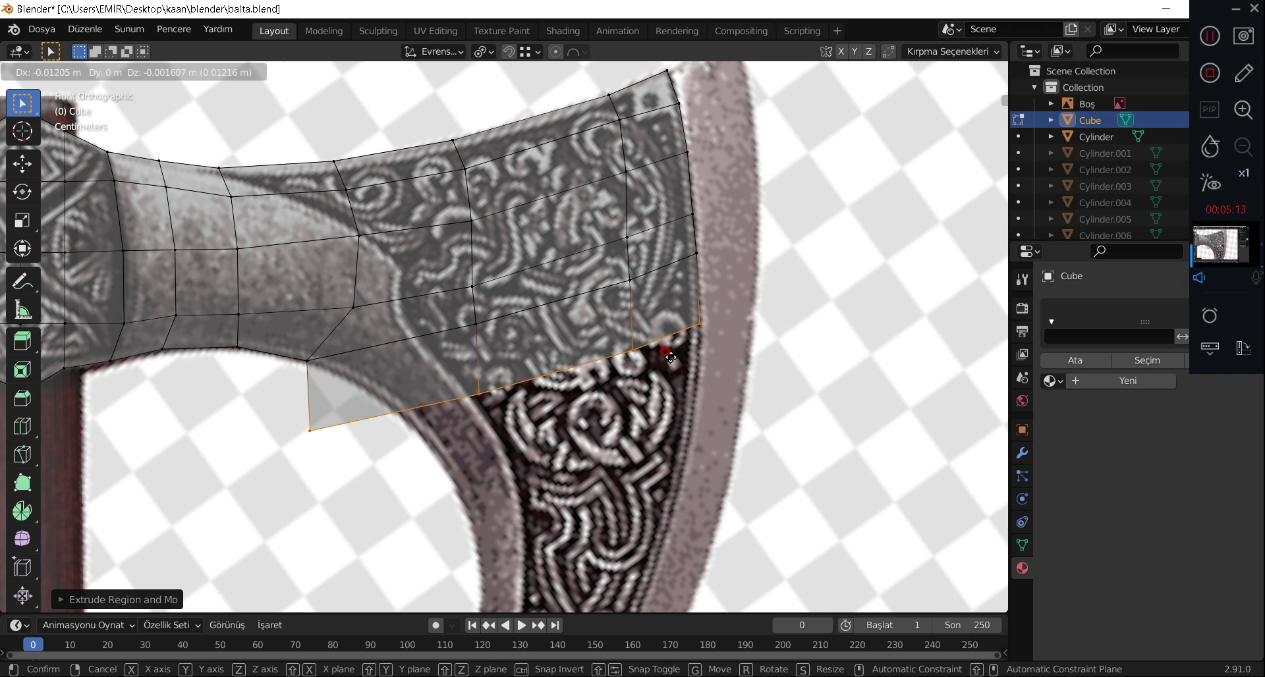
{"action": "left_click", "coordinate": [670, 356]}
{"action": "key", "text": "g"}
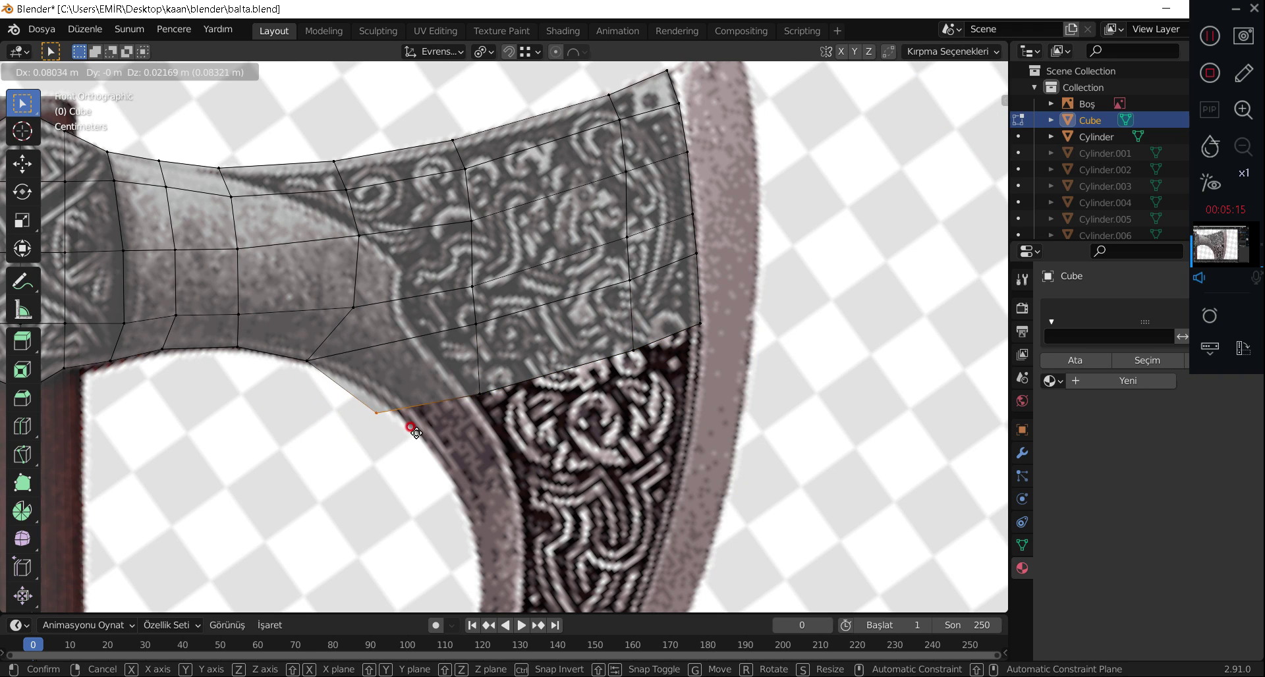
{"action": "left_click", "coordinate": [428, 424]}
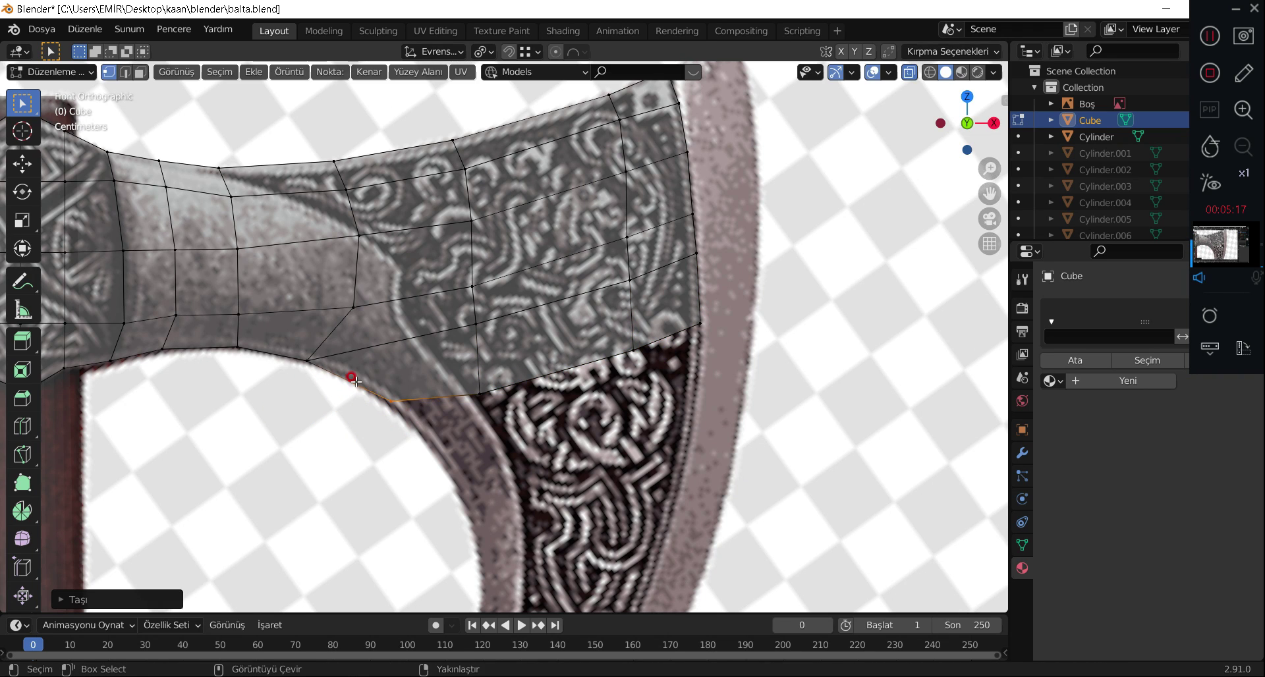
Extrude two more rows downward and fit their lower vertices onto the outline.
{"action": "left_click", "coordinate": [580, 361], "text": "shift"}
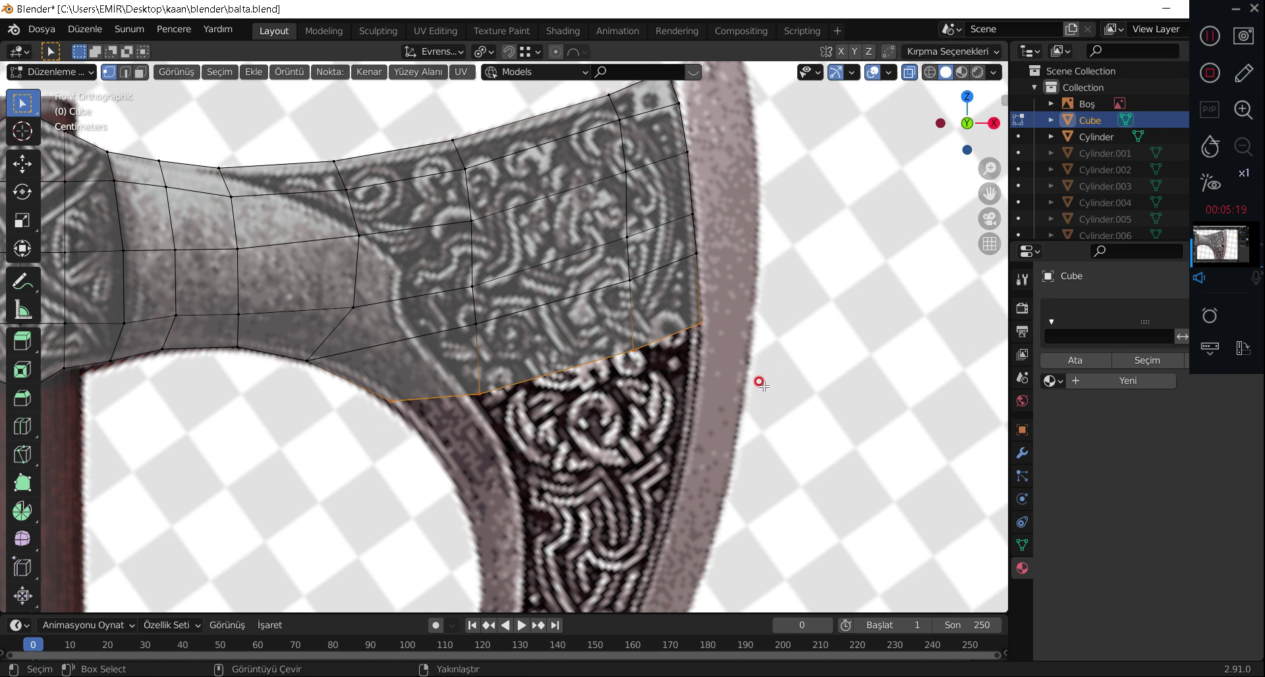
{"action": "key", "text": "e"}
{"action": "left_click", "coordinate": [769, 448]}
{"action": "key", "text": "e"}
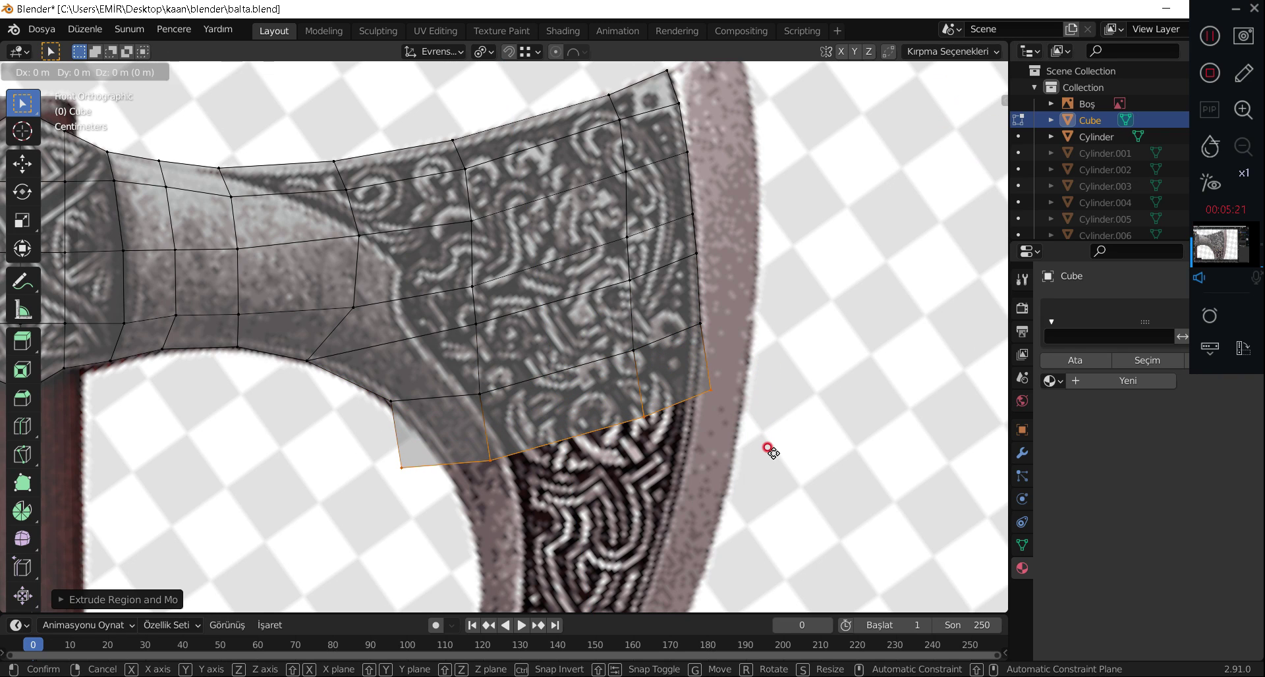
{"action": "left_click", "coordinate": [757, 453]}
{"action": "left_click", "coordinate": [388, 473]}
{"action": "key", "text": "g"}
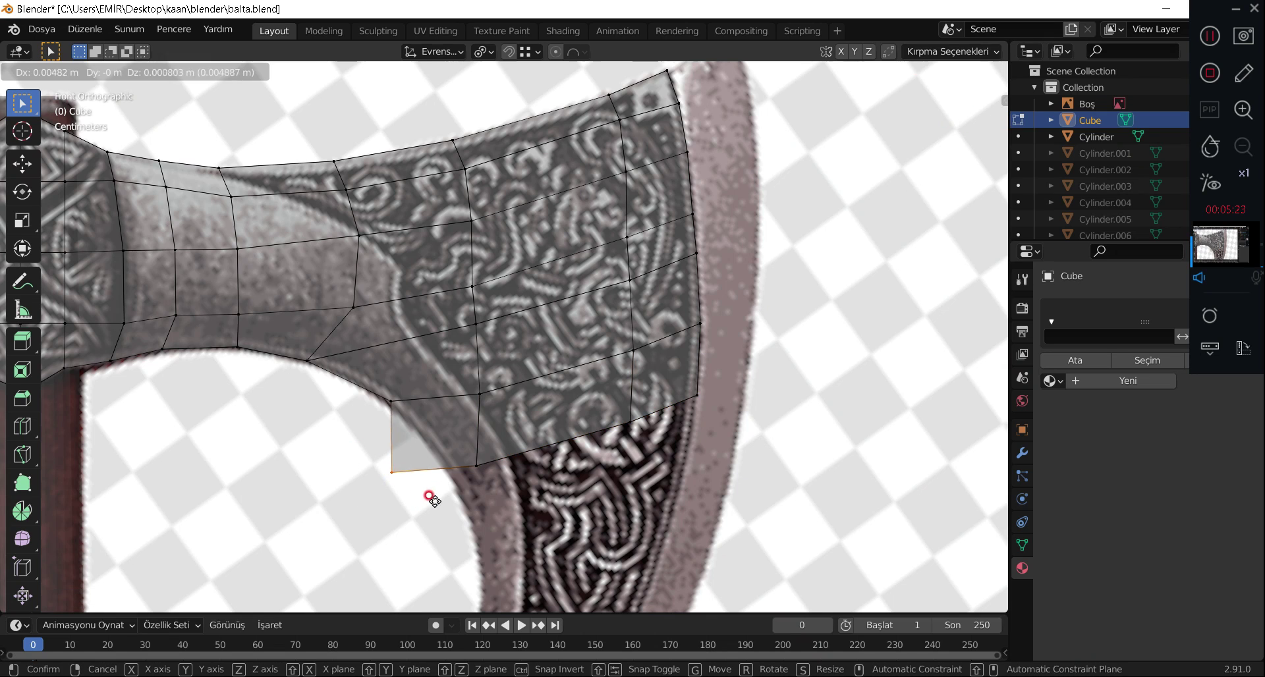
{"action": "left_click", "coordinate": [476, 489]}
{"action": "left_click", "coordinate": [473, 462]}
{"action": "key", "text": "g"}
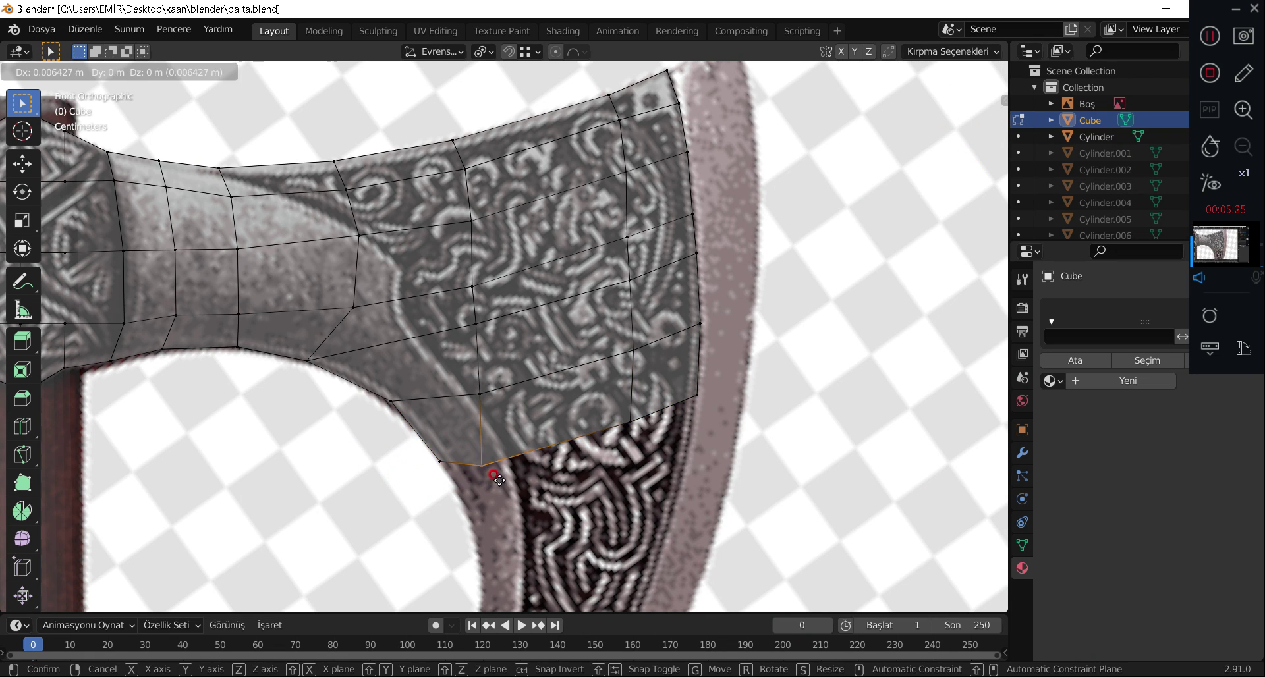
{"action": "left_click", "coordinate": [524, 473]}
Extrude the full bottom edge row and snap three new vertices to the blade and hole outlines.
{"action": "middle_click_drag", "start_coordinate": [524, 473], "coordinate": [502, 408], "text": "shift"}
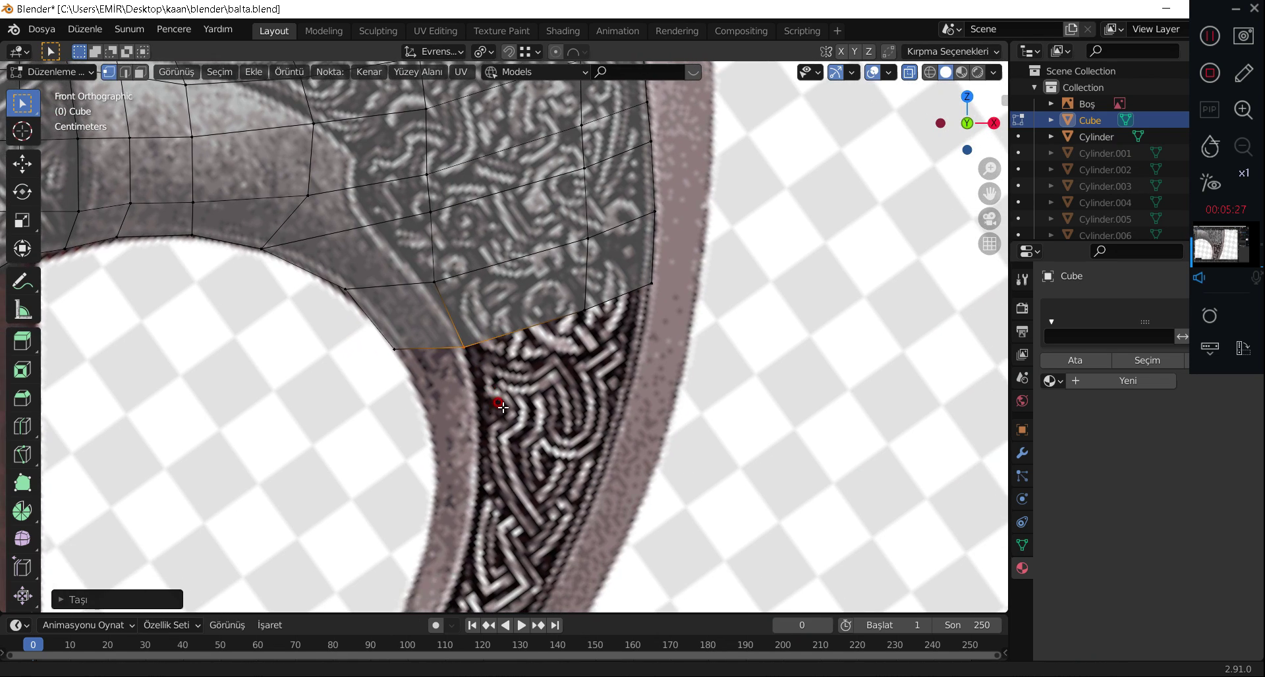
{"action": "left_click_drag", "start_coordinate": [369, 316], "coordinate": [494, 409]}
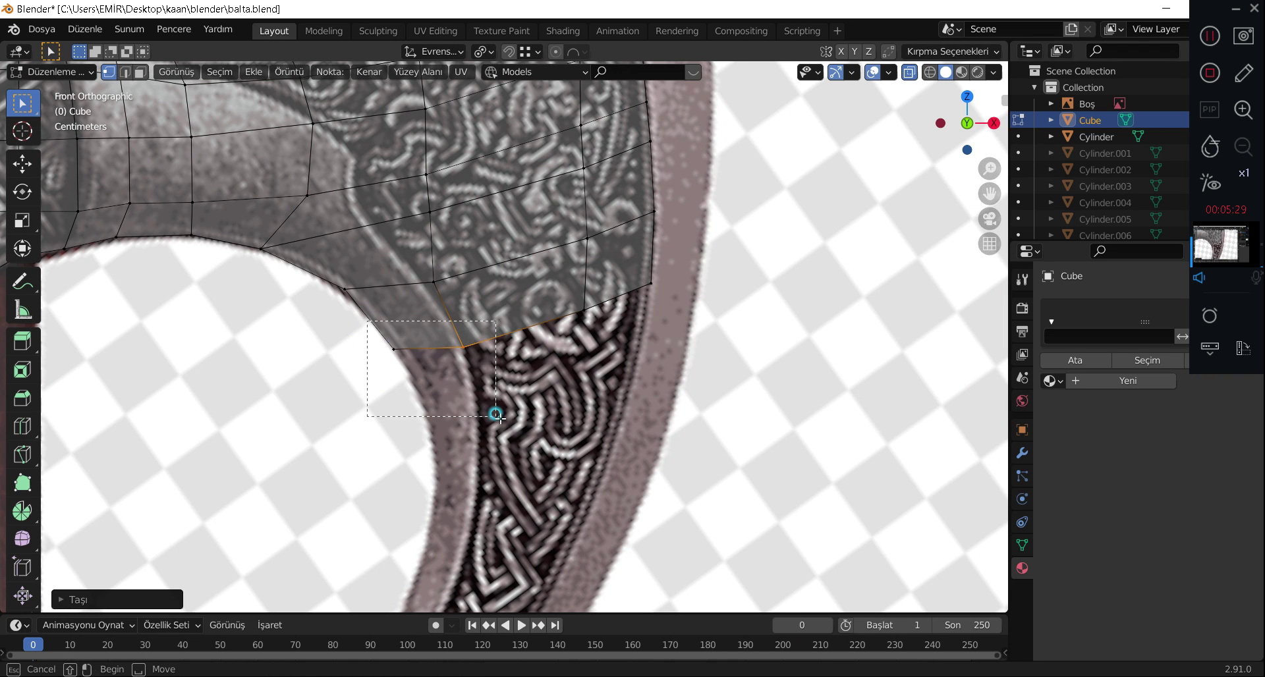
{"action": "left_click_drag", "start_coordinate": [523, 297], "coordinate": [686, 323], "text": "shift"}
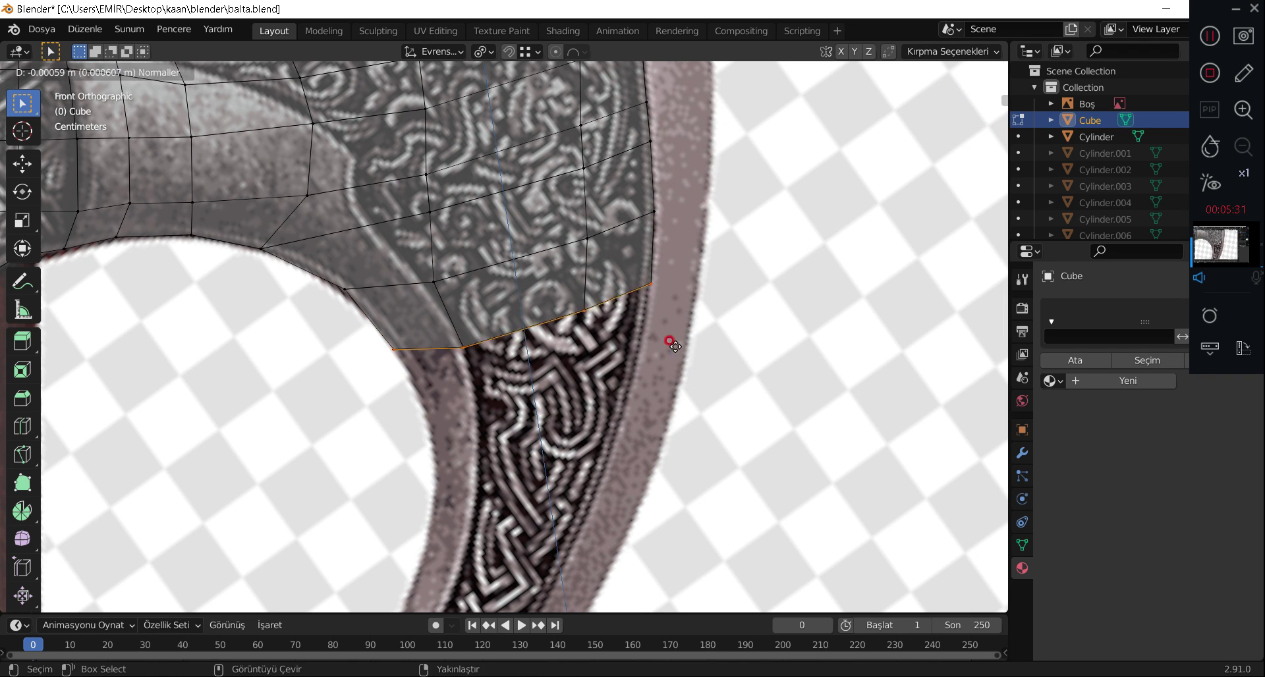
{"action": "key", "text": "e"}
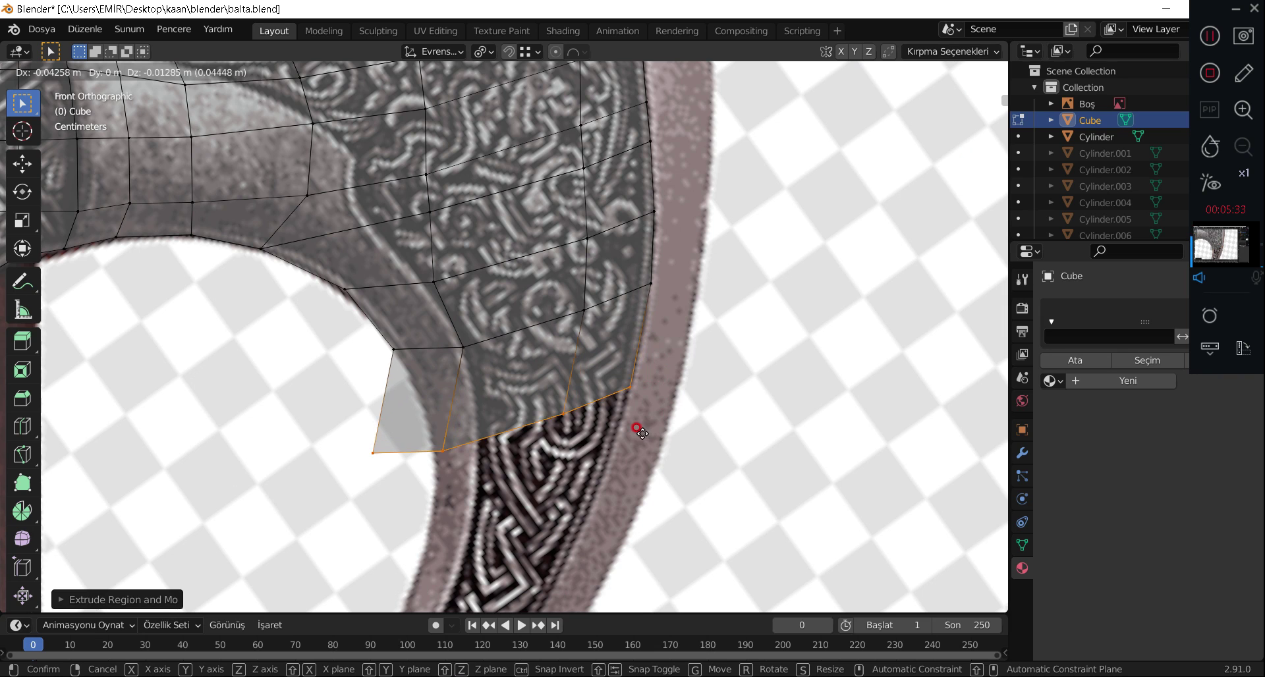
{"action": "left_click", "coordinate": [645, 433]}
{"action": "left_click", "coordinate": [473, 480]}
{"action": "key", "text": "g"}
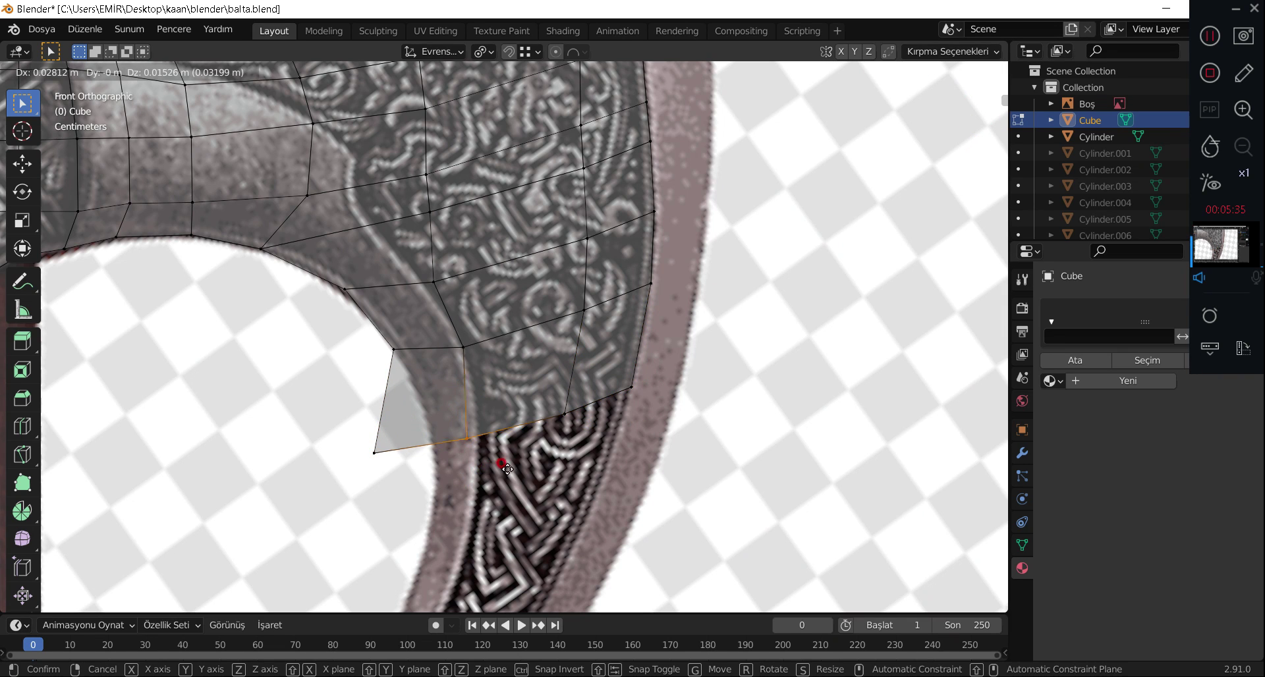
{"action": "left_click", "coordinate": [511, 461]}
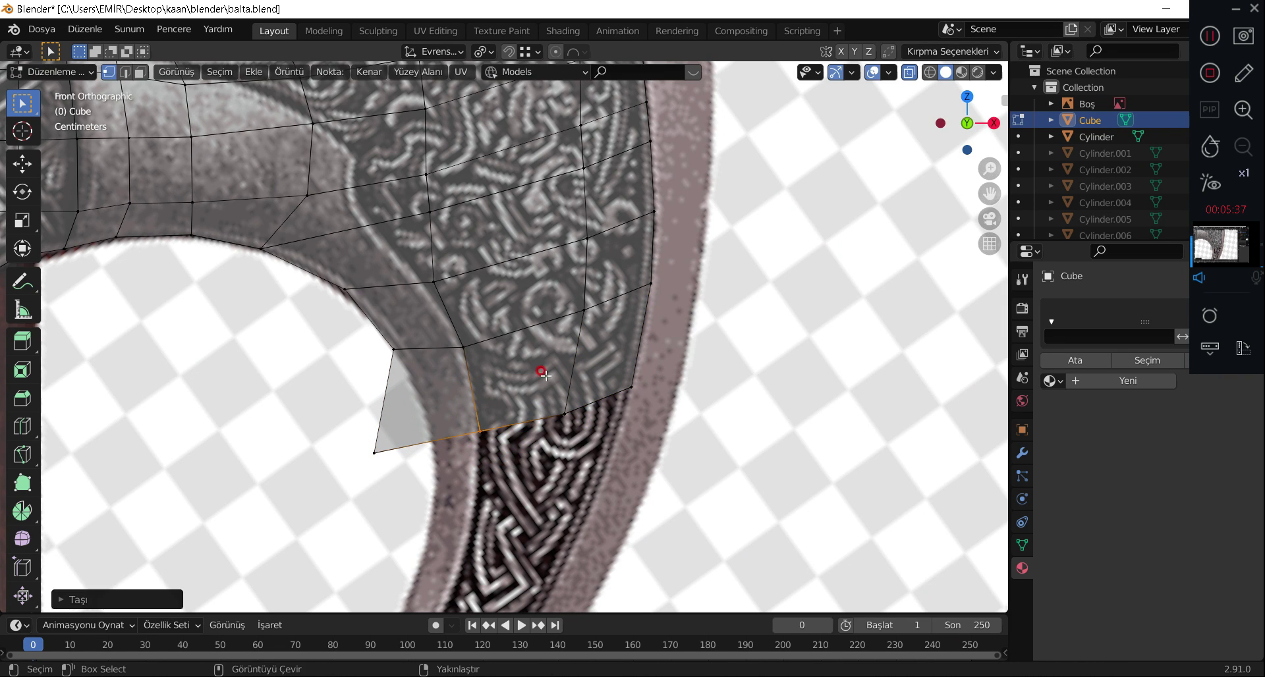
{"action": "left_click", "coordinate": [565, 414]}
{"action": "key", "text": "g"}
{"action": "left_click", "coordinate": [589, 403]}
{"action": "left_click", "coordinate": [375, 454]}
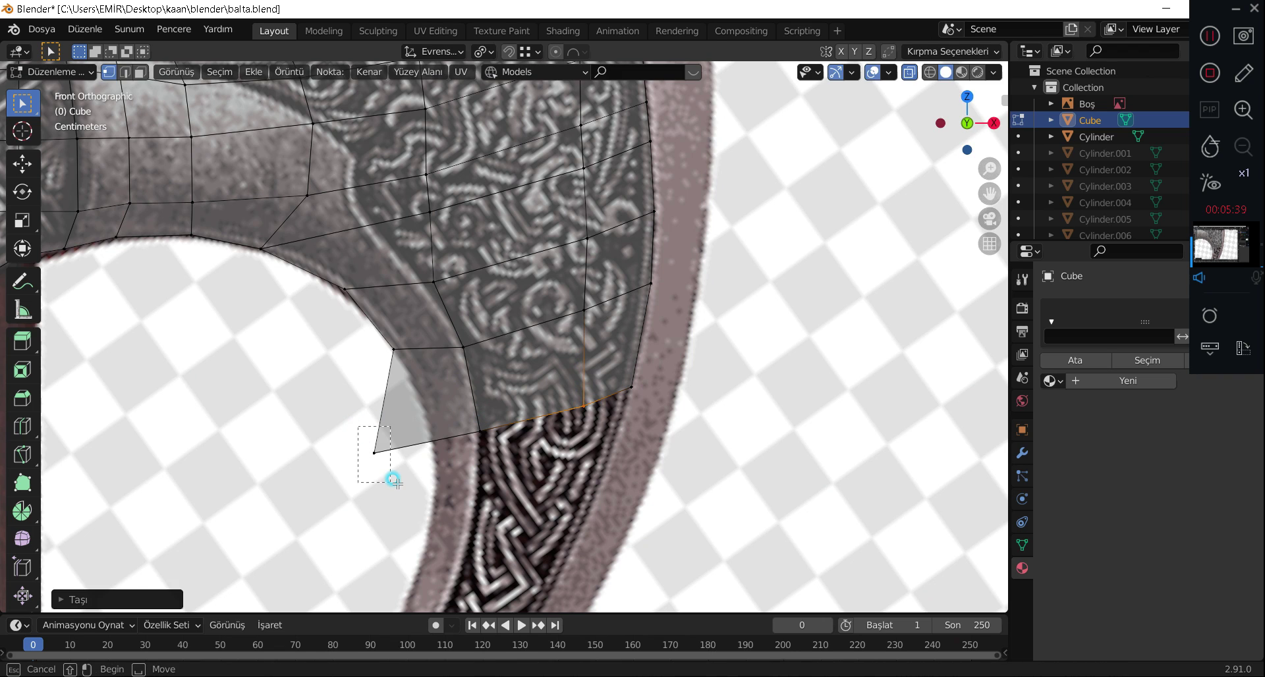
{"action": "key", "text": "g"}
{"action": "left_click", "coordinate": [454, 453]}
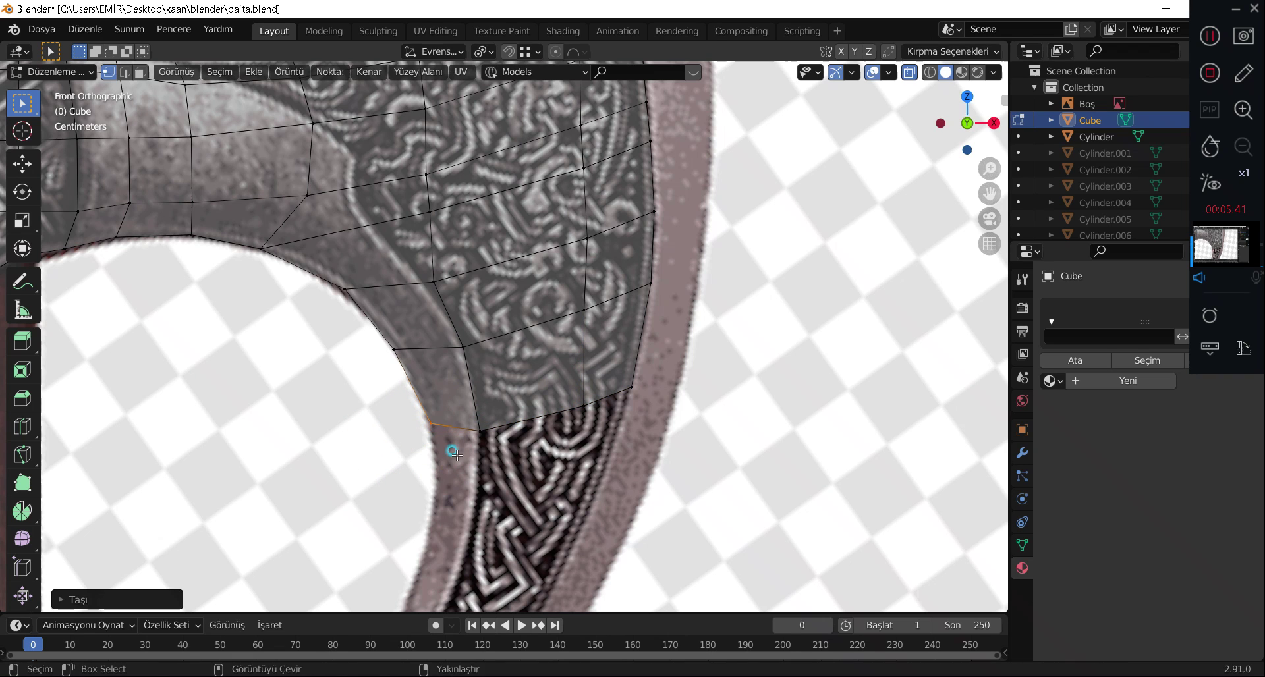
Extrude another face row from the bottom edge and place it along the reference.
{"action": "left_click", "coordinate": [479, 431], "text": "shift"}
{"action": "left_click", "coordinate": [584, 405], "text": "shift"}
{"action": "left_click", "coordinate": [632, 387], "text": "shift"}
{"action": "key", "text": "e"}
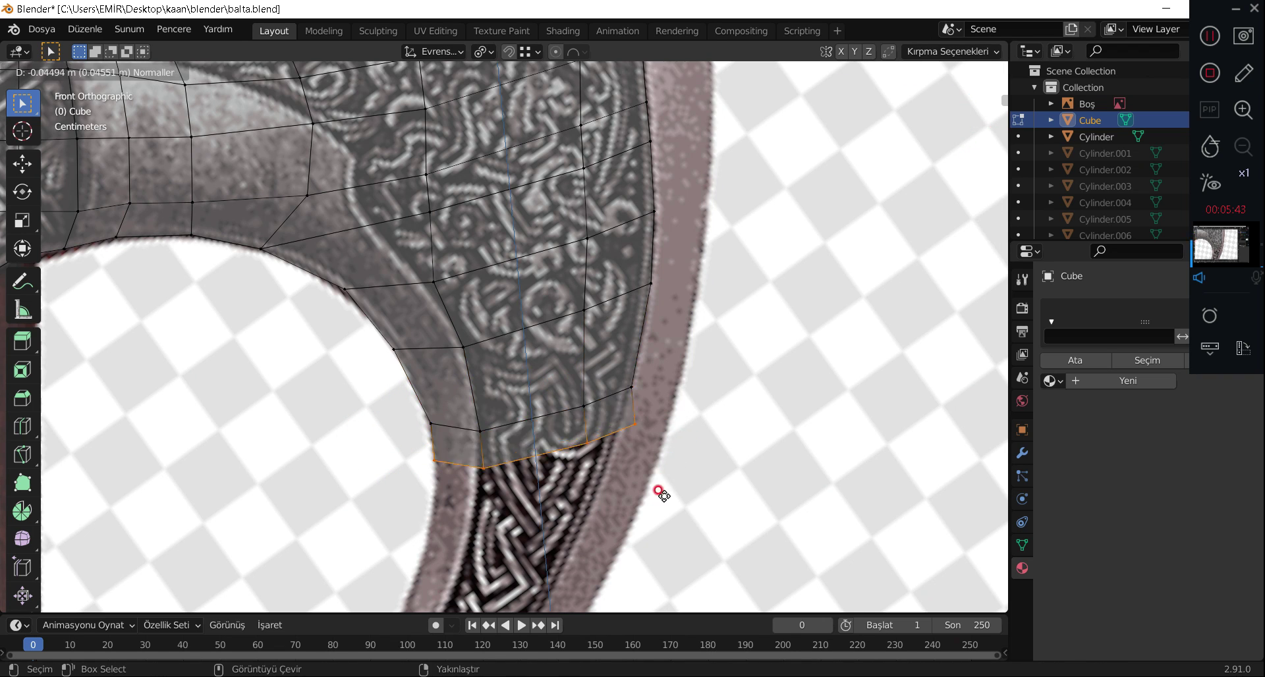
{"action": "left_click", "coordinate": [655, 525]}
{"action": "key", "text": "g"}
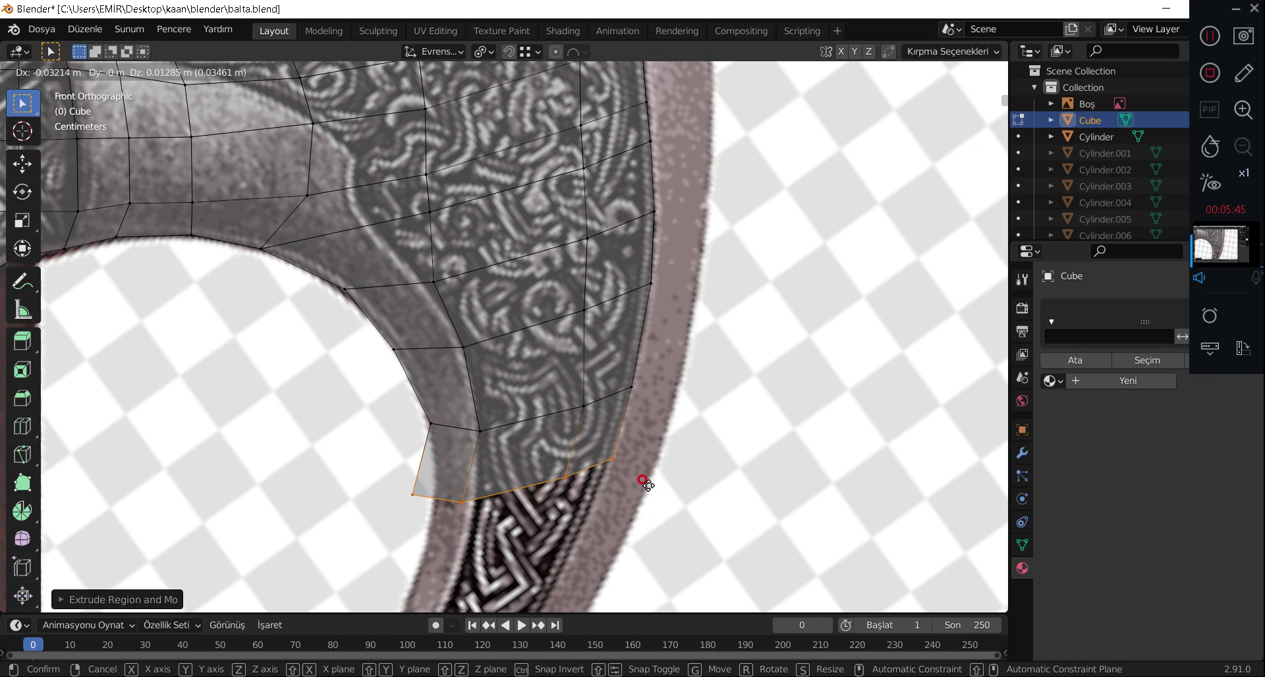
{"action": "left_click", "coordinate": [643, 485]}
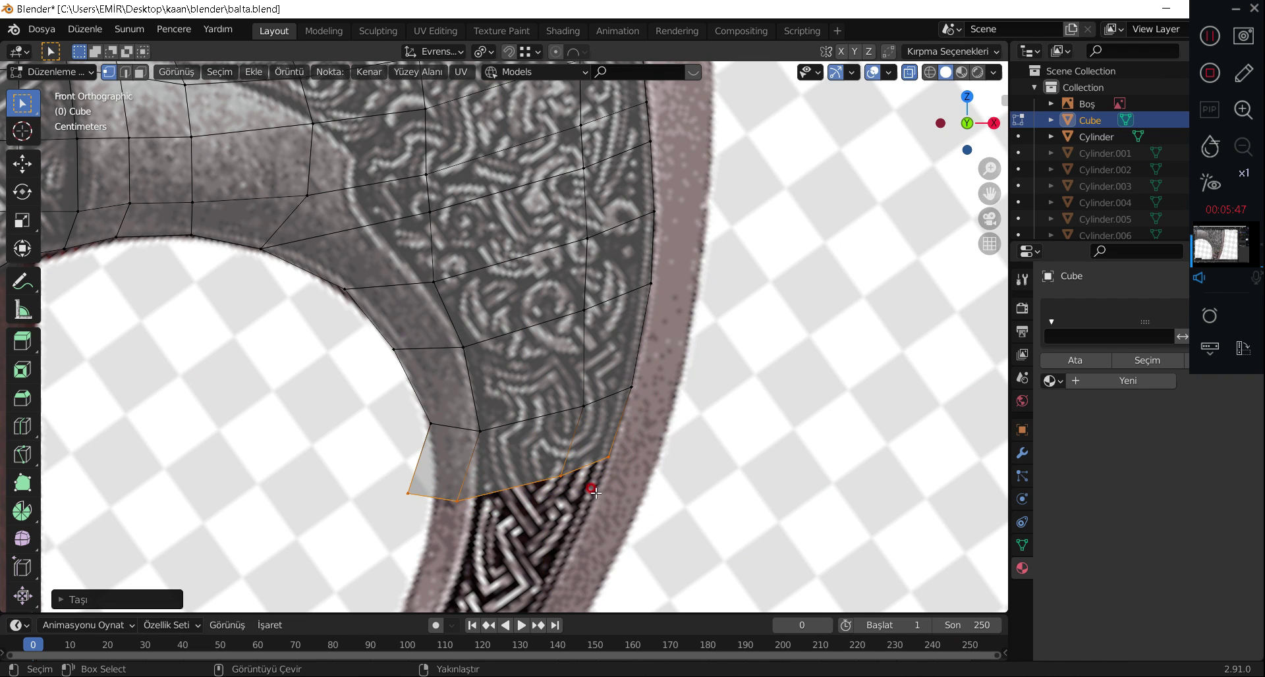
Fit three bottom vertices of the new row onto the blade outline and hole edge.
{"action": "left_click", "coordinate": [560, 475]}
{"action": "key", "text": "g"}
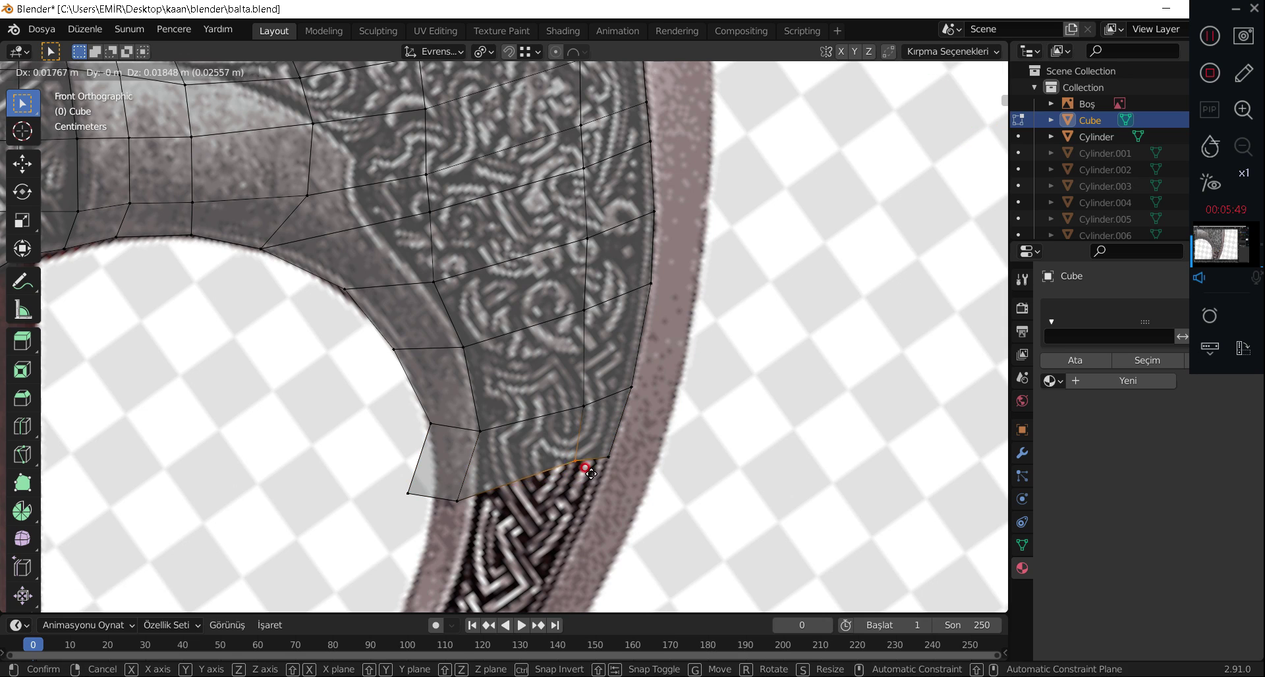
{"action": "left_click", "coordinate": [577, 462]}
{"action": "left_click", "coordinate": [456, 501]}
{"action": "key", "text": "g"}
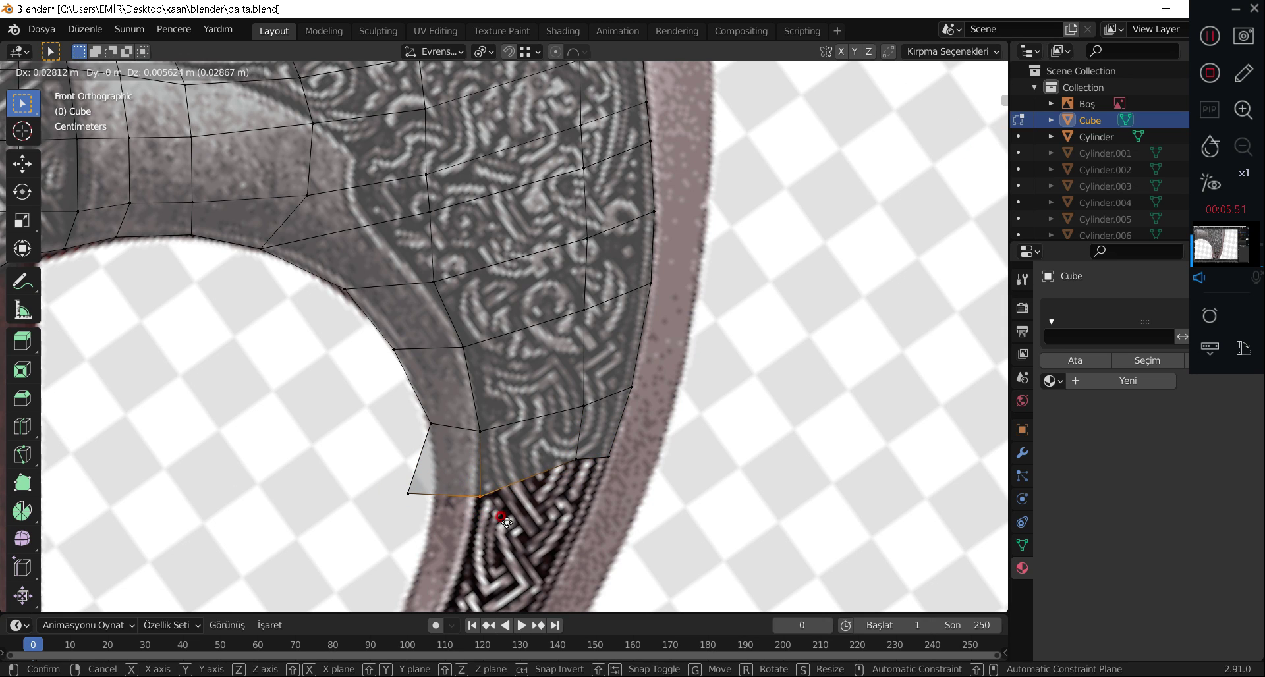
{"action": "left_click", "coordinate": [504, 521]}
{"action": "left_click", "coordinate": [399, 486]}
{"action": "key", "text": "g"}
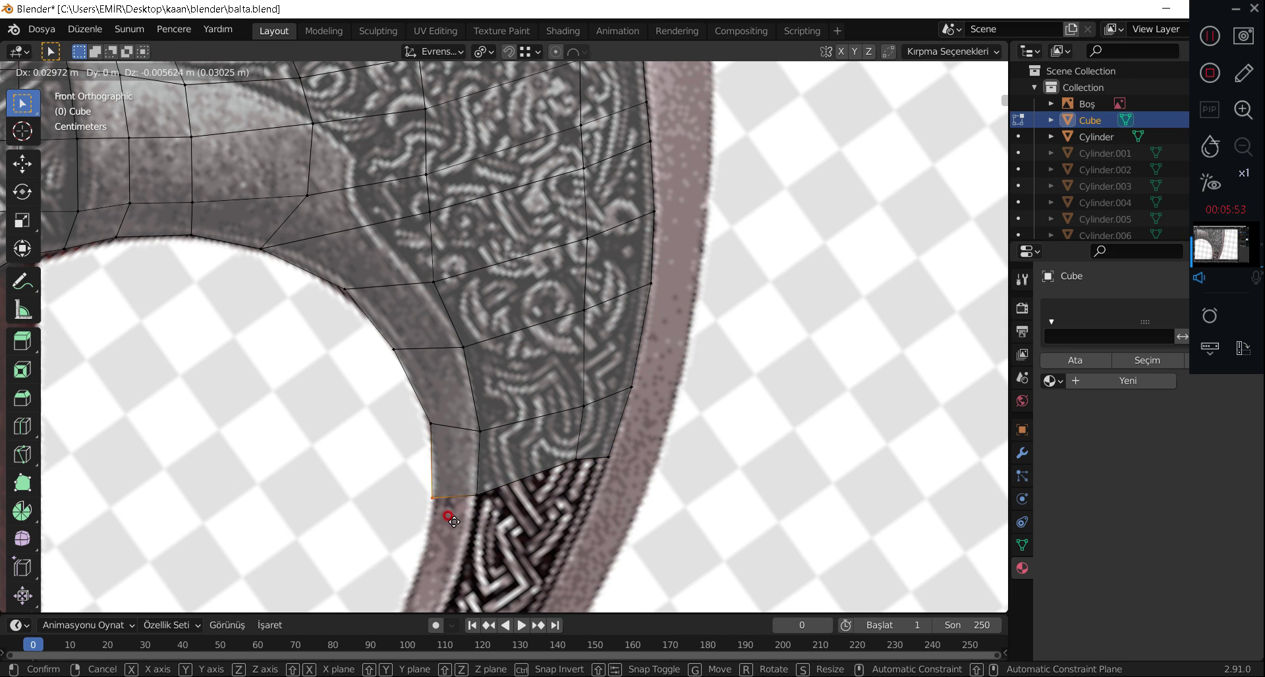
{"action": "left_click", "coordinate": [450, 519]}
Extrude the bottom vertex row downward into another face row.
{"action": "left_click", "coordinate": [476, 494], "text": "shift"}
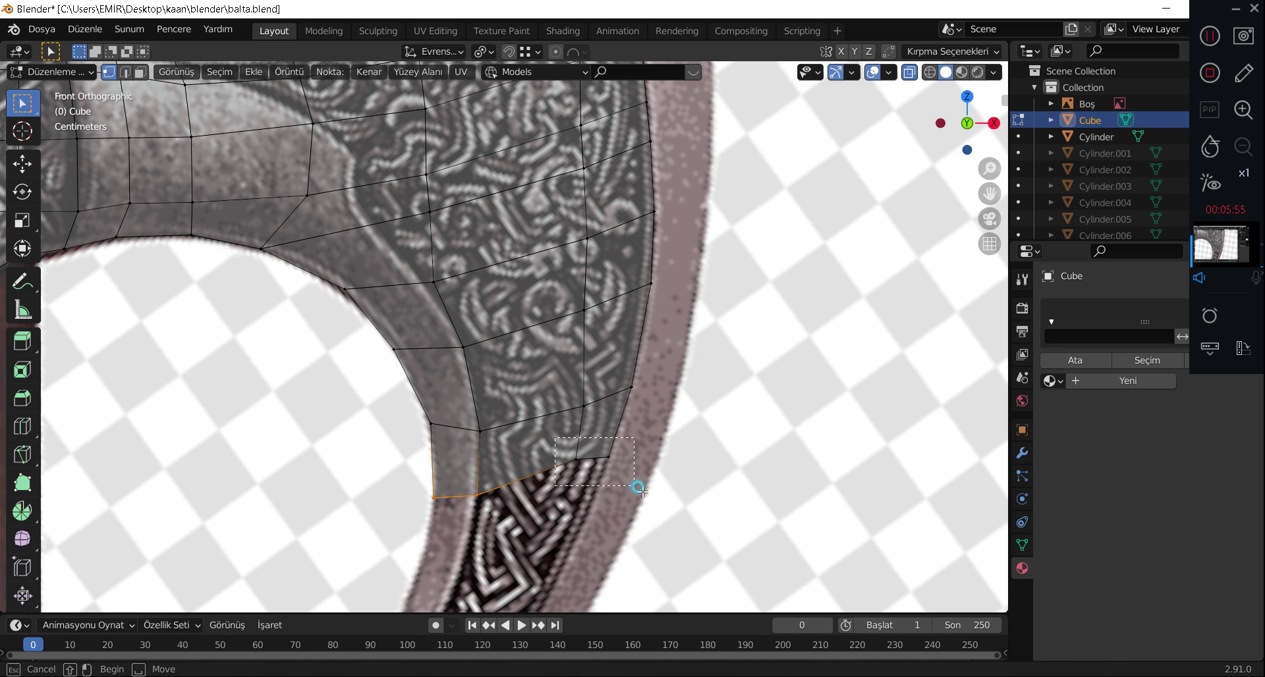
{"action": "left_click", "coordinate": [577, 460], "text": "shift"}
{"action": "left_click", "coordinate": [607, 456], "text": "shift"}
{"action": "key", "text": "e"}
{"action": "left_click", "coordinate": [611, 571]}
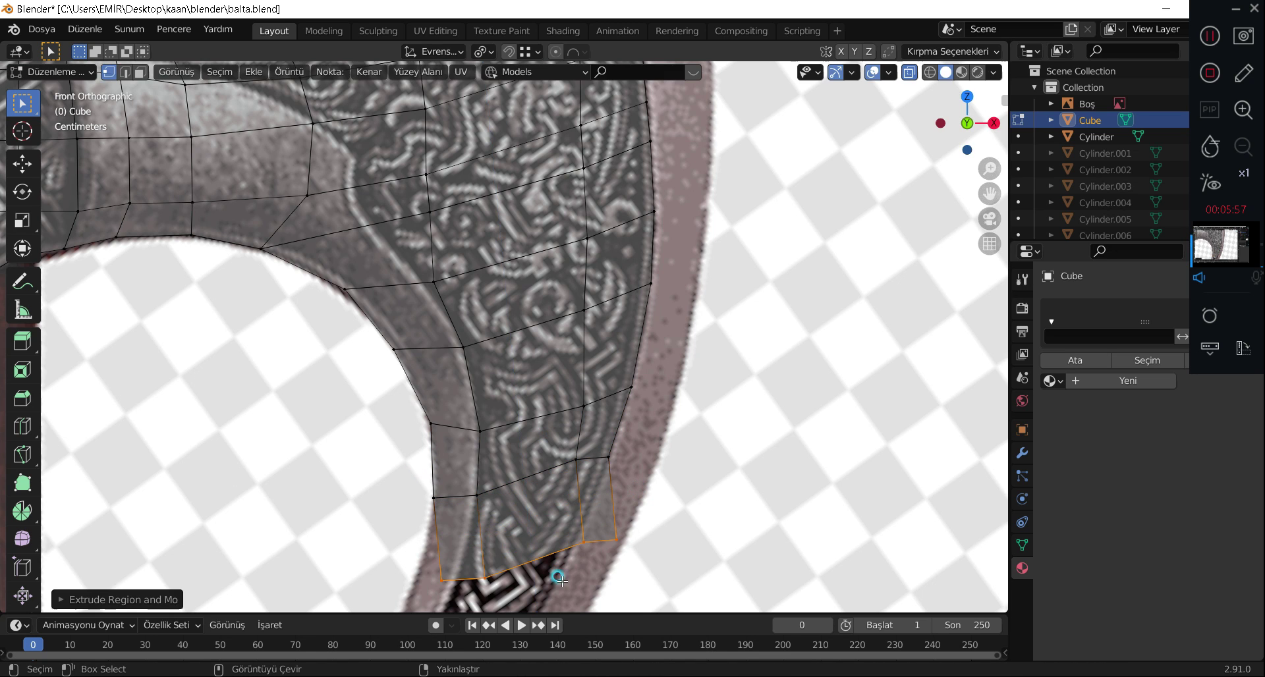
{"action": "middle_click_drag", "start_coordinate": [577, 500], "coordinate": [596, 405], "text": "shift"}
Position the extruded bottom row and move its bottom-left vertex onto the inner edge.
{"action": "scroll", "coordinate": [596, 406], "scroll_direction": "down", "scroll_amount": 5, "text": "shift"}
{"action": "key", "text": "g"}
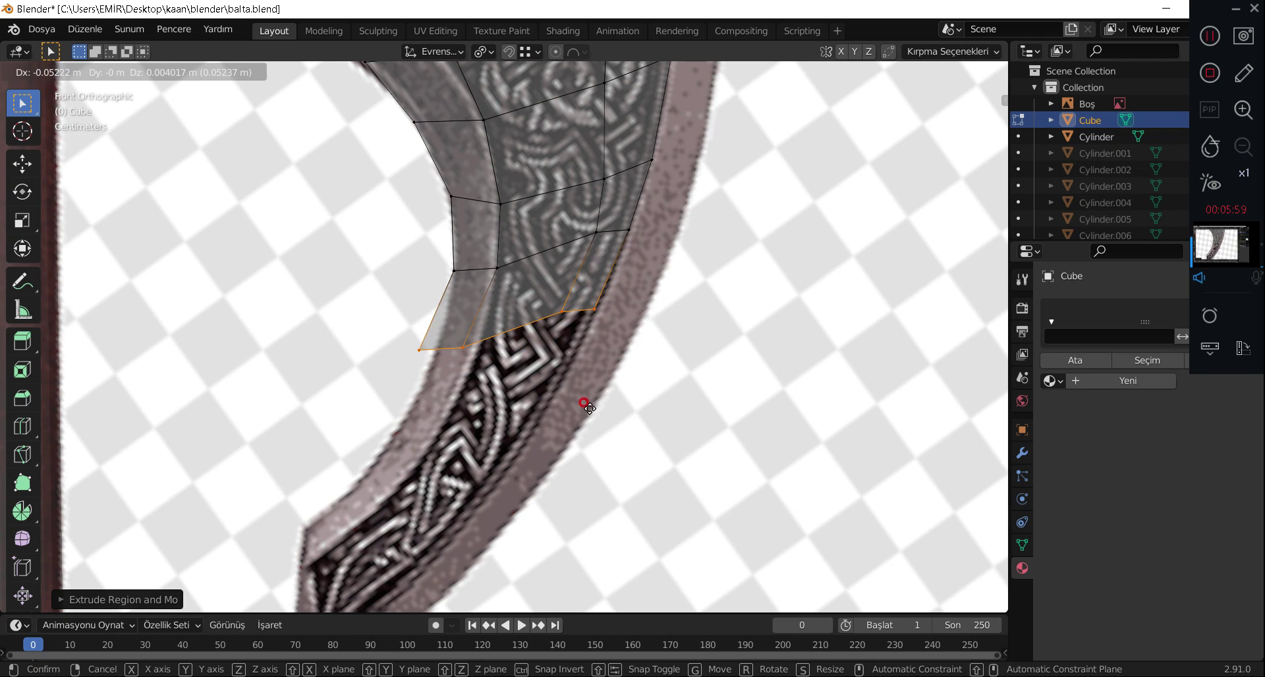
{"action": "left_click", "coordinate": [590, 410]}
{"action": "left_click", "coordinate": [415, 333]}
{"action": "key", "text": "g"}
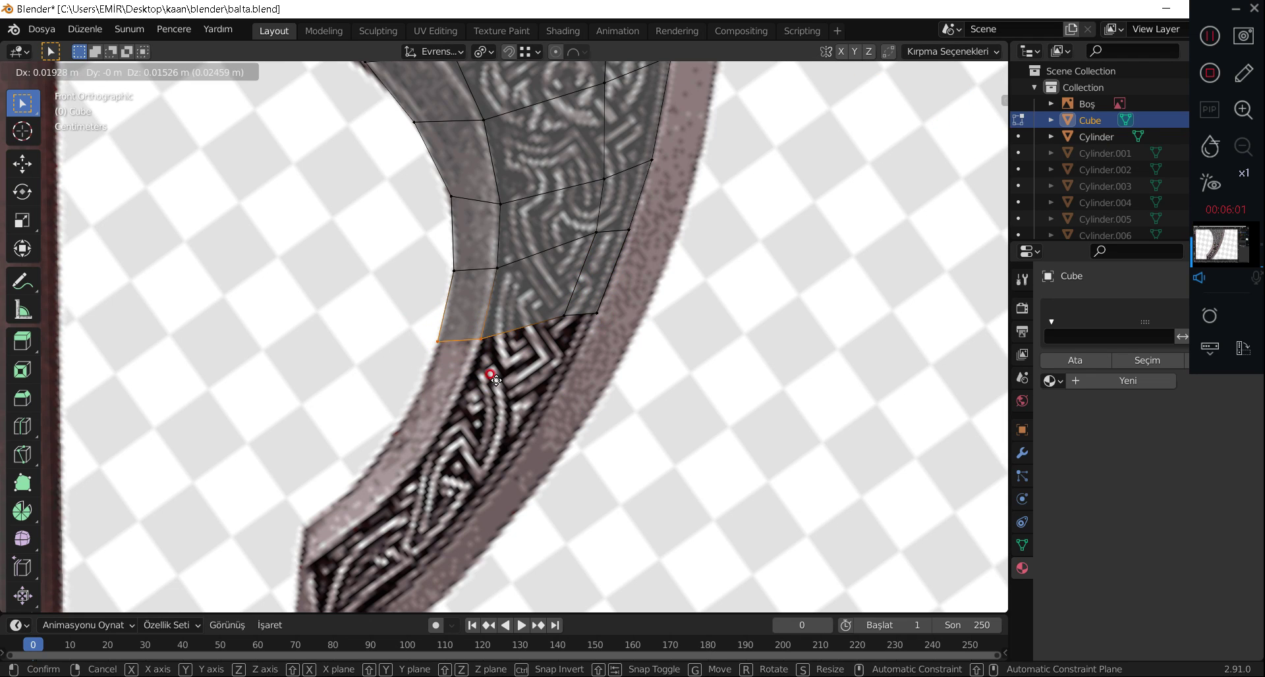
{"action": "left_click", "coordinate": [441, 341]}
Extrude the box-selected bottom row and align its two left vertices with the outline.
{"action": "key", "text": "b"}
{"action": "left_click", "coordinate": [666, 331]}
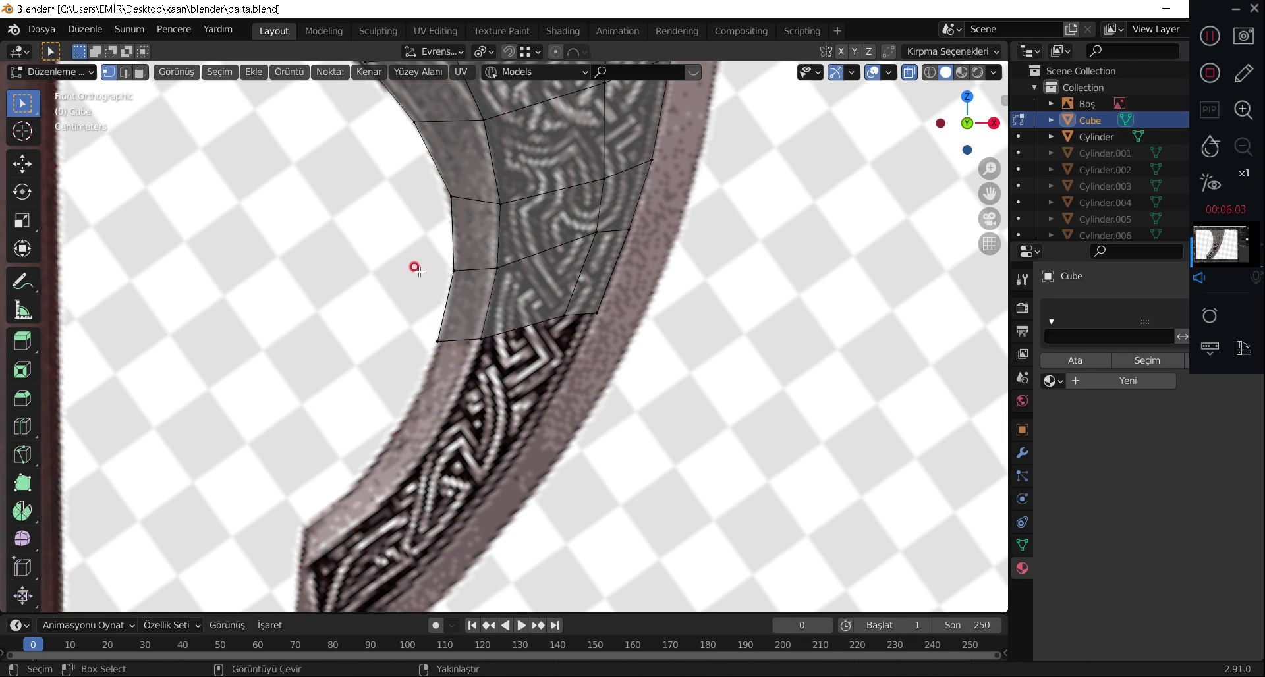
{"action": "left_click_drag", "start_coordinate": [418, 268], "coordinate": [626, 402]}
{"action": "key", "text": "e"}
{"action": "left_click", "coordinate": [584, 482]}
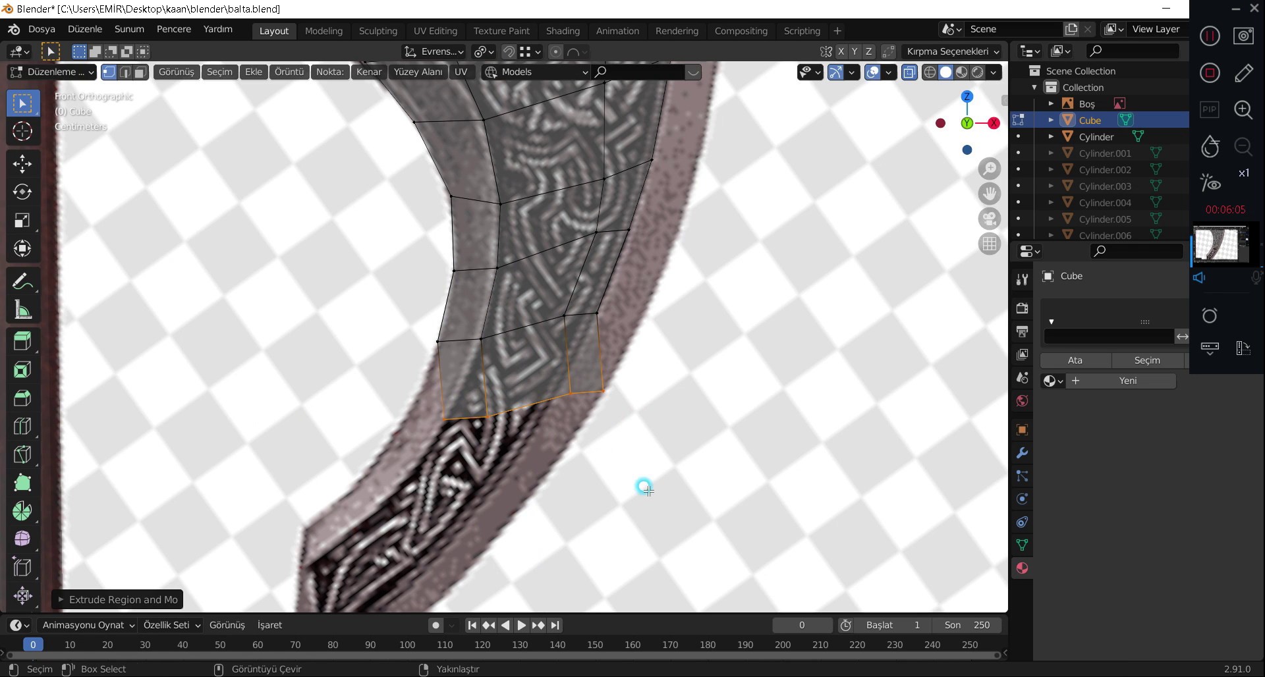
{"action": "key", "text": "g"}
{"action": "left_click", "coordinate": [601, 475]}
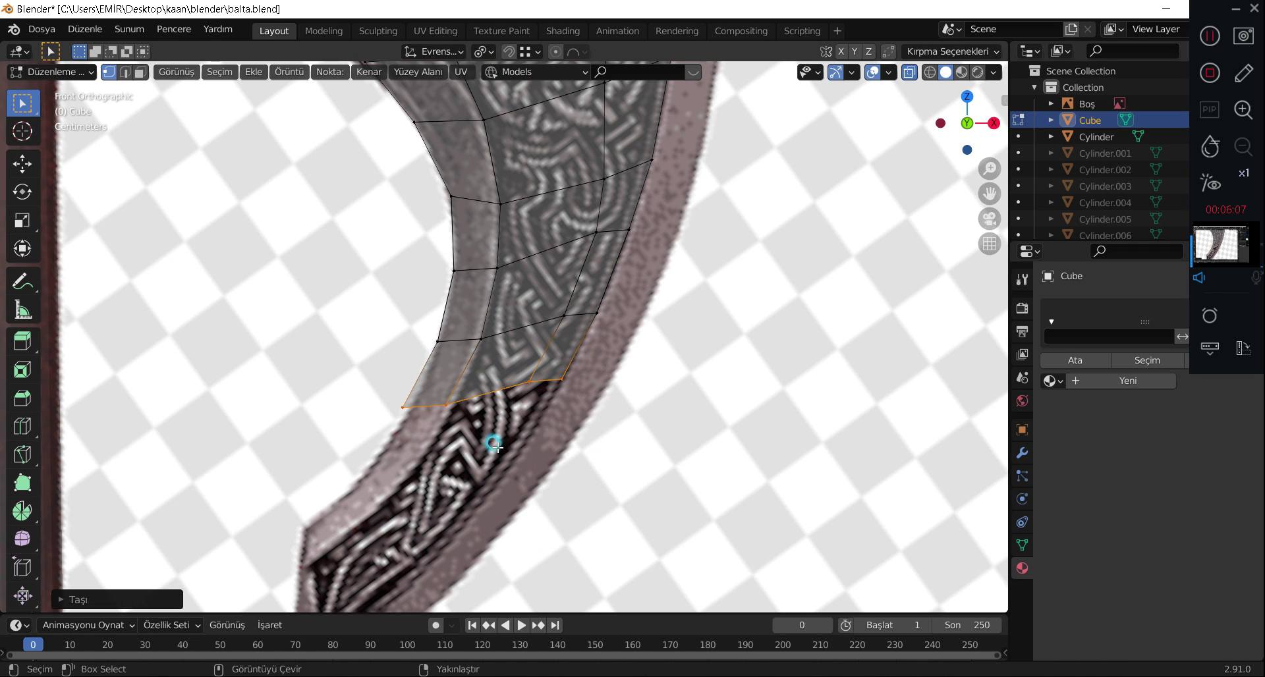
{"action": "left_click_drag", "start_coordinate": [356, 390], "coordinate": [465, 425]}
{"action": "key", "text": "g"}
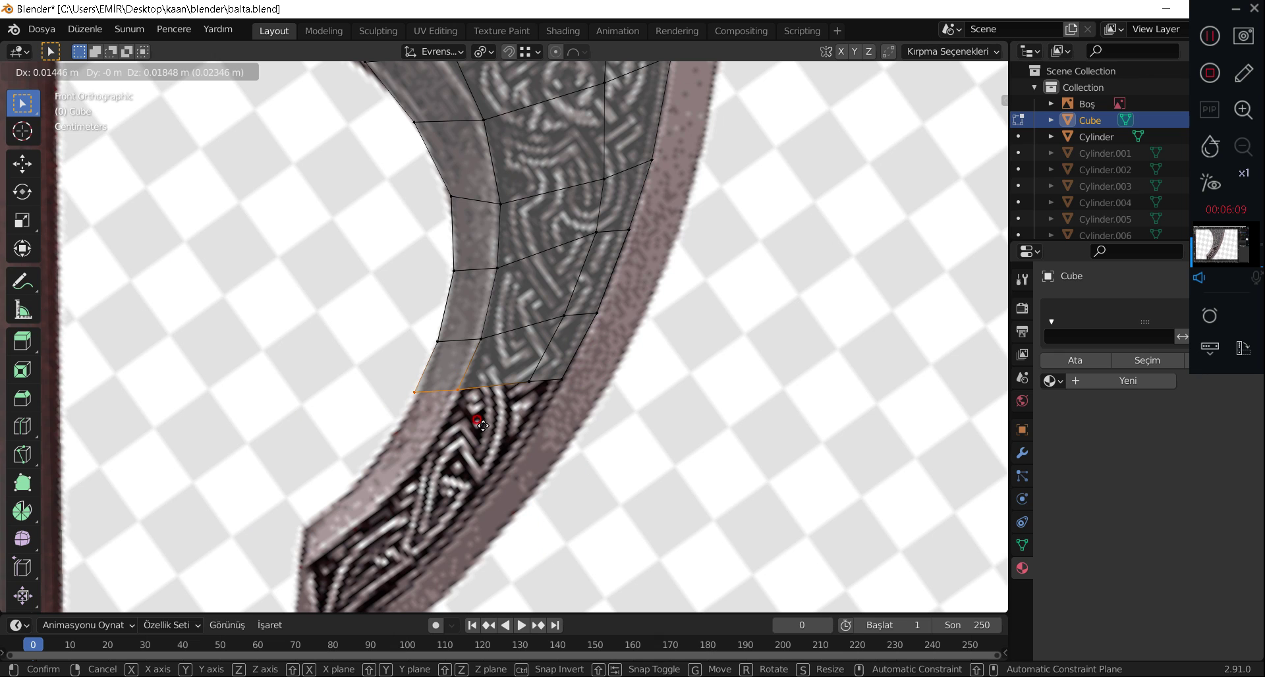
{"action": "left_click", "coordinate": [487, 426]}
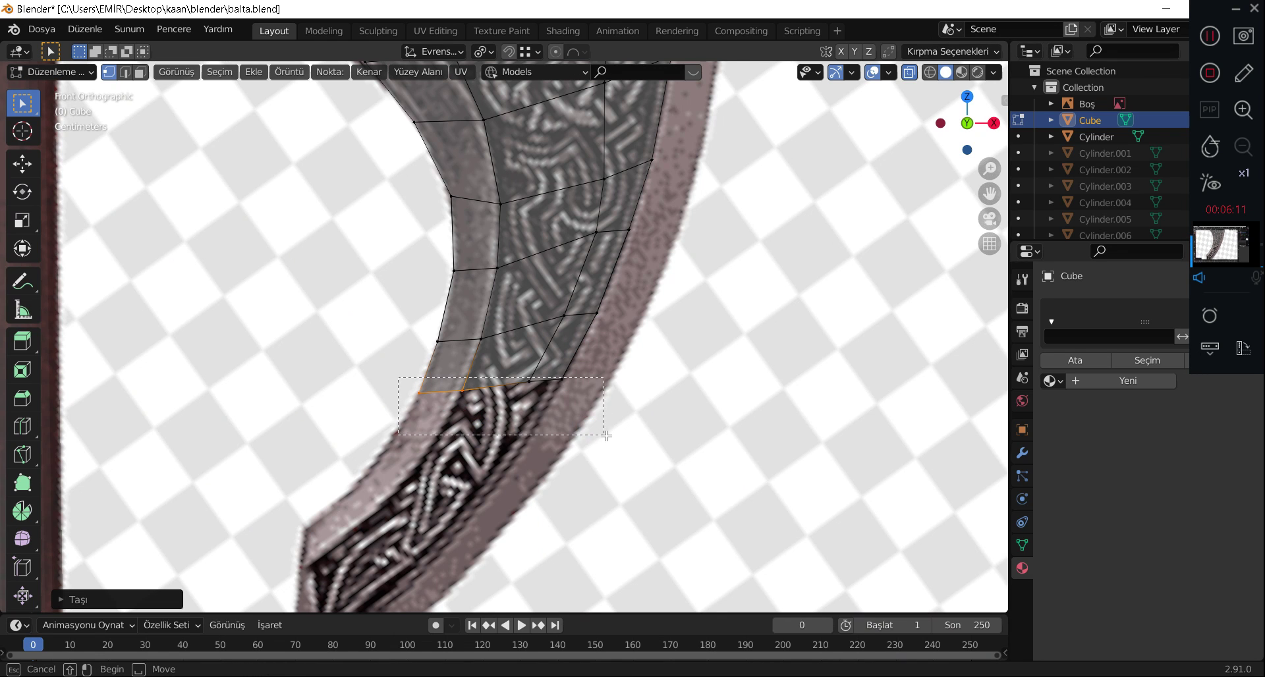
Extrude three more rows down the blade's lower band toward its bottom point.
{"action": "key", "text": "e"}
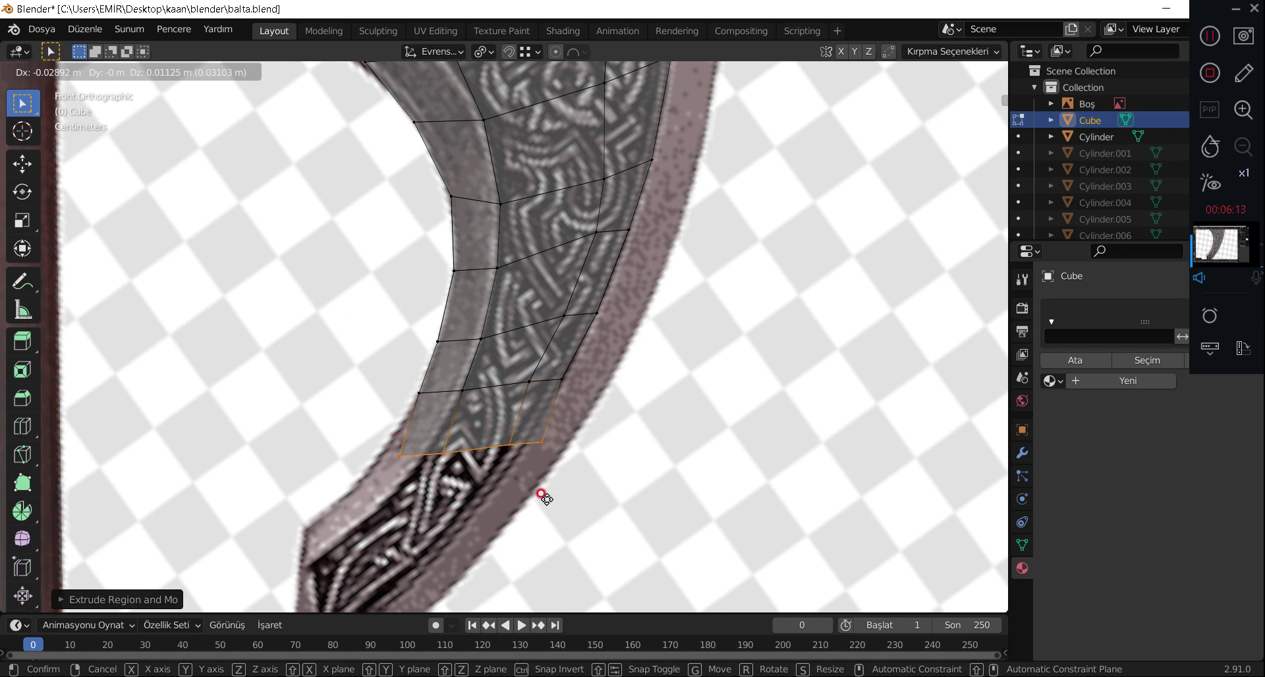
{"action": "left_click", "coordinate": [539, 489]}
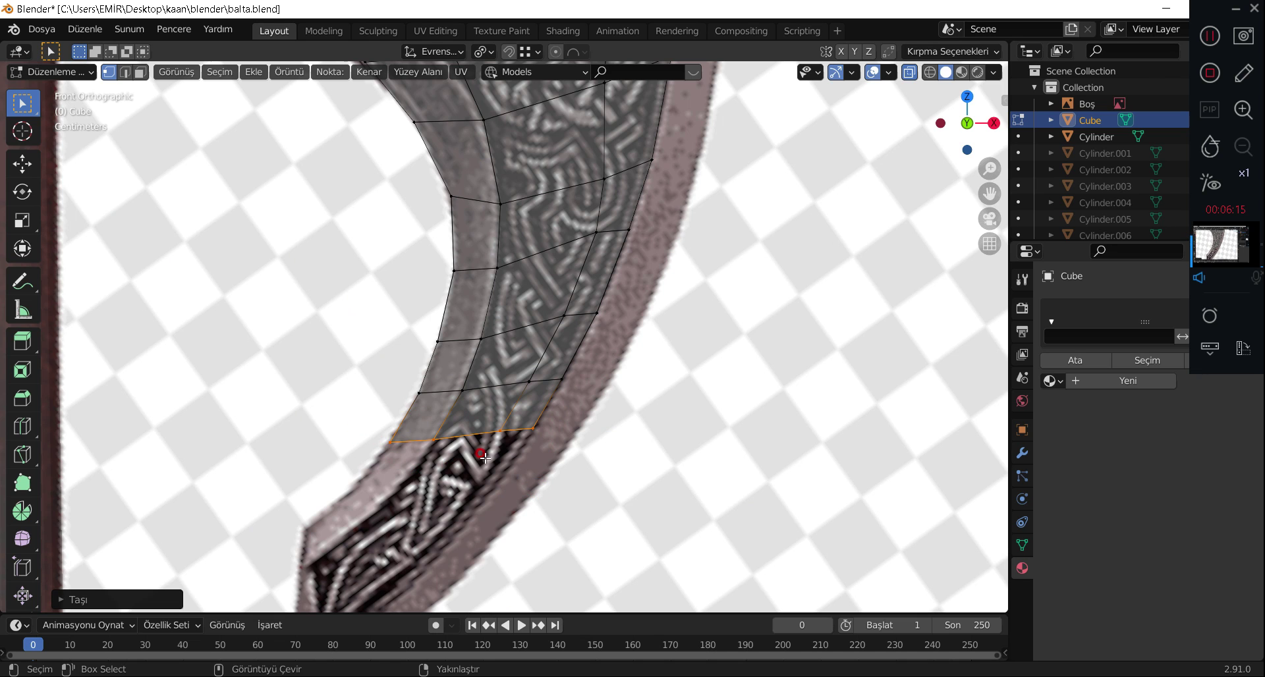
{"action": "key", "text": "e"}
{"action": "left_click", "coordinate": [466, 527]}
{"action": "key", "text": "e"}
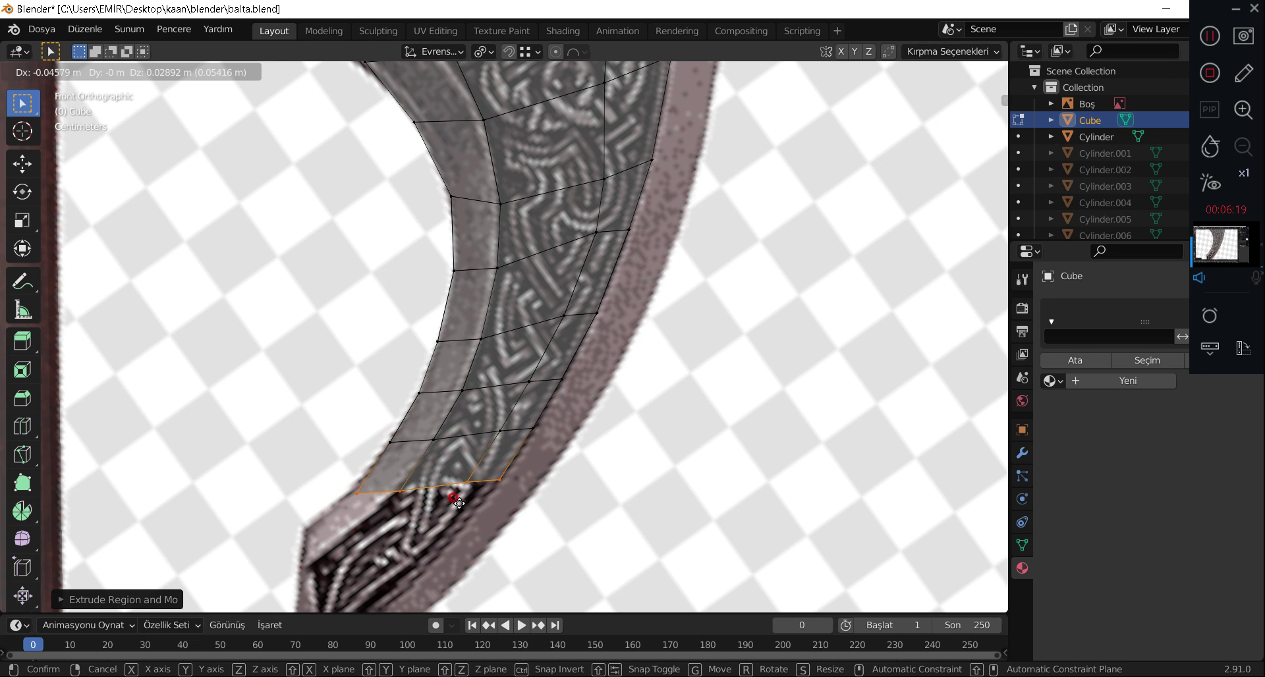
{"action": "left_click", "coordinate": [456, 504]}
Extrude a new face strip down the lower blade and nudge its edges onto the reference.
{"action": "middle_click_drag", "start_coordinate": [457, 504], "coordinate": [476, 384], "text": "shift"}
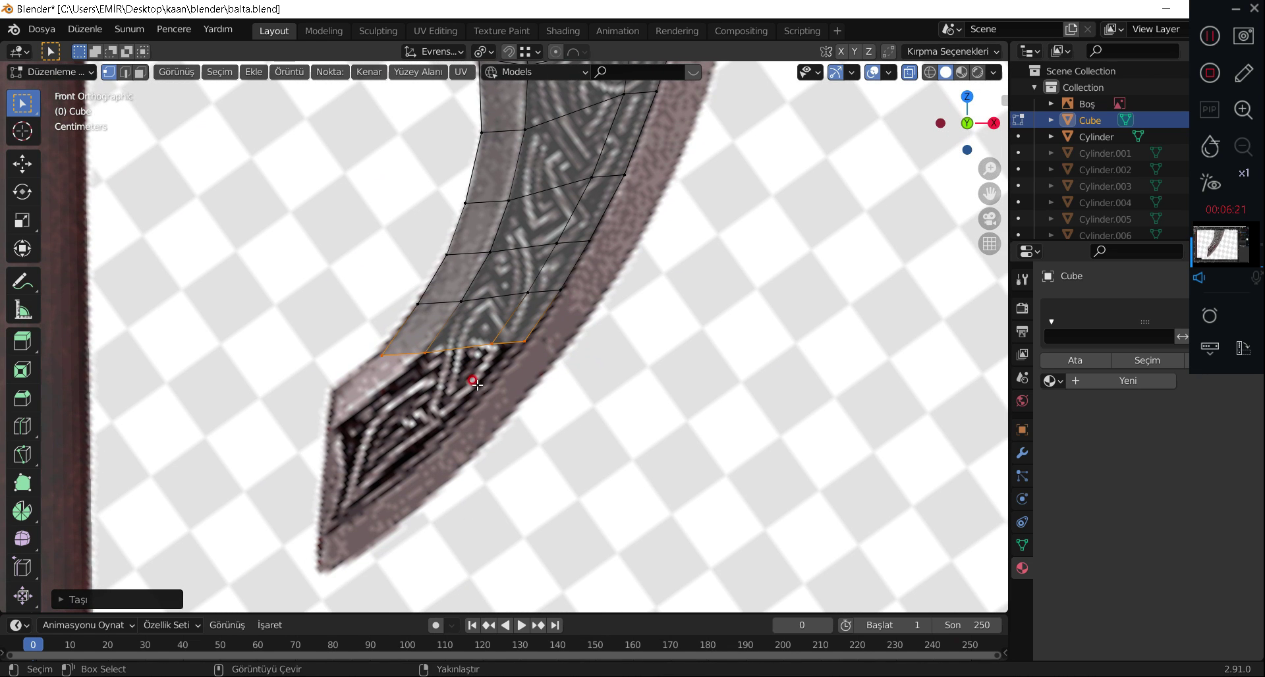
{"action": "key", "text": "e"}
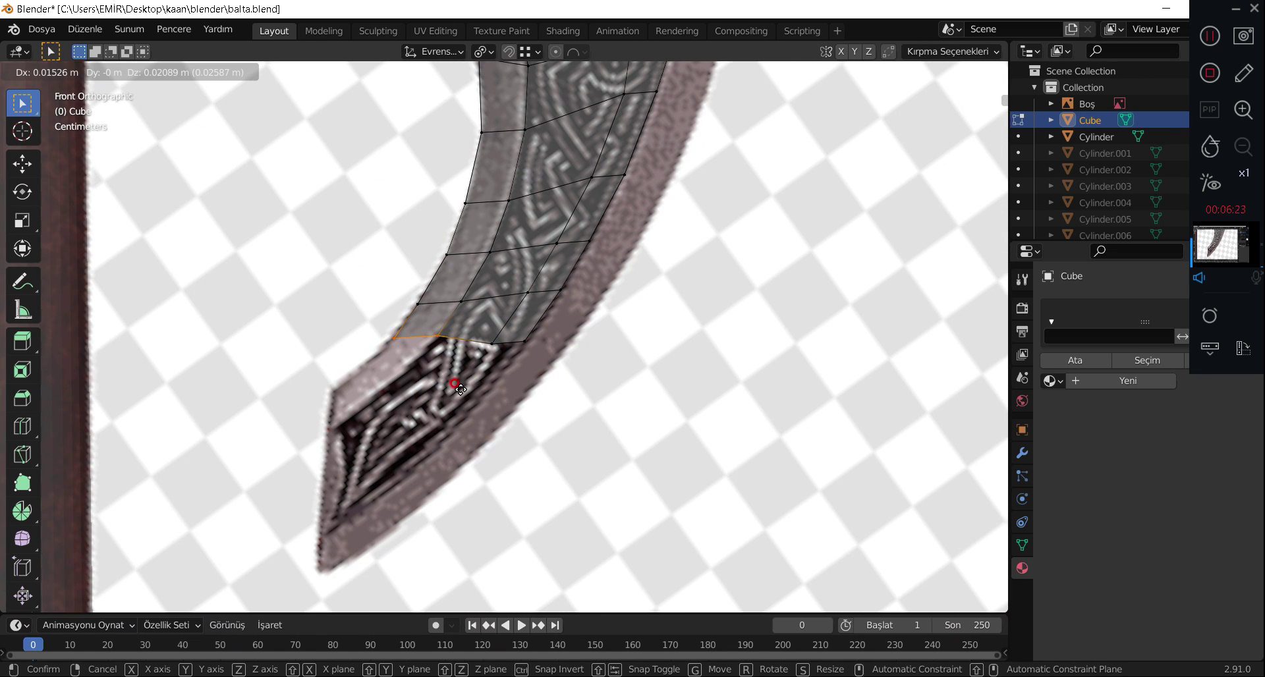
{"action": "left_click", "coordinate": [457, 386]}
{"action": "key", "text": "e"}
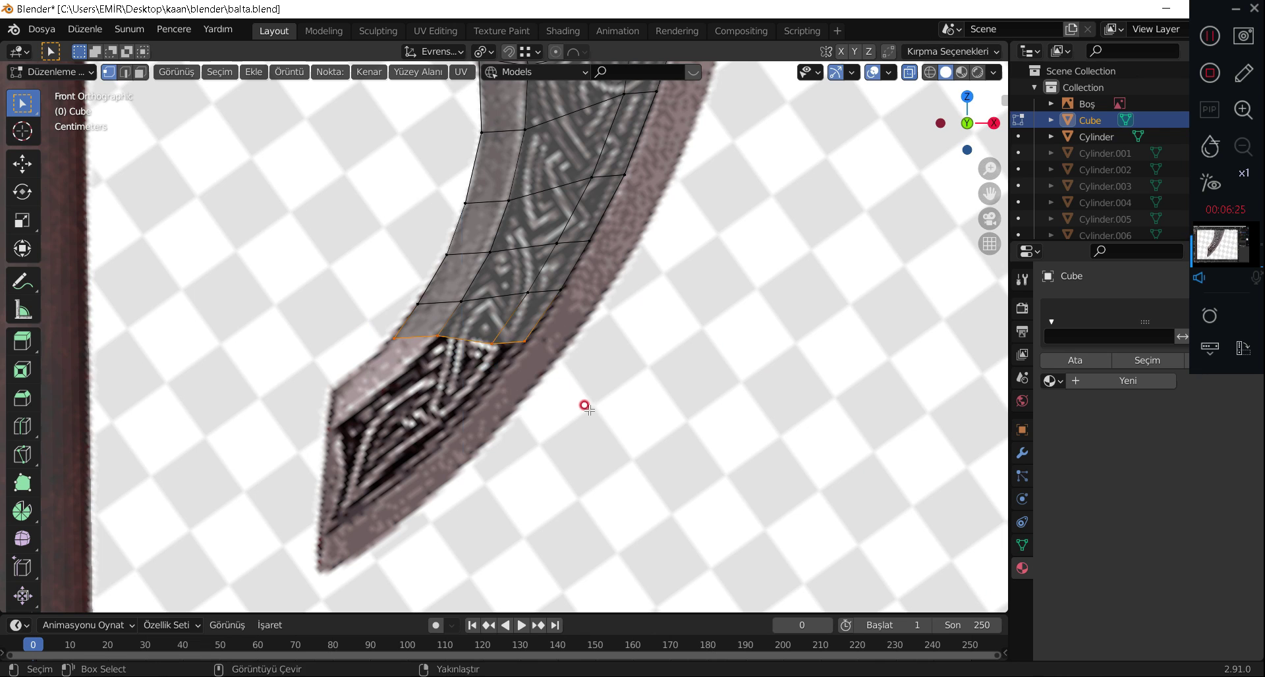
{"action": "left_click", "coordinate": [502, 468]}
{"action": "key", "text": "g"}
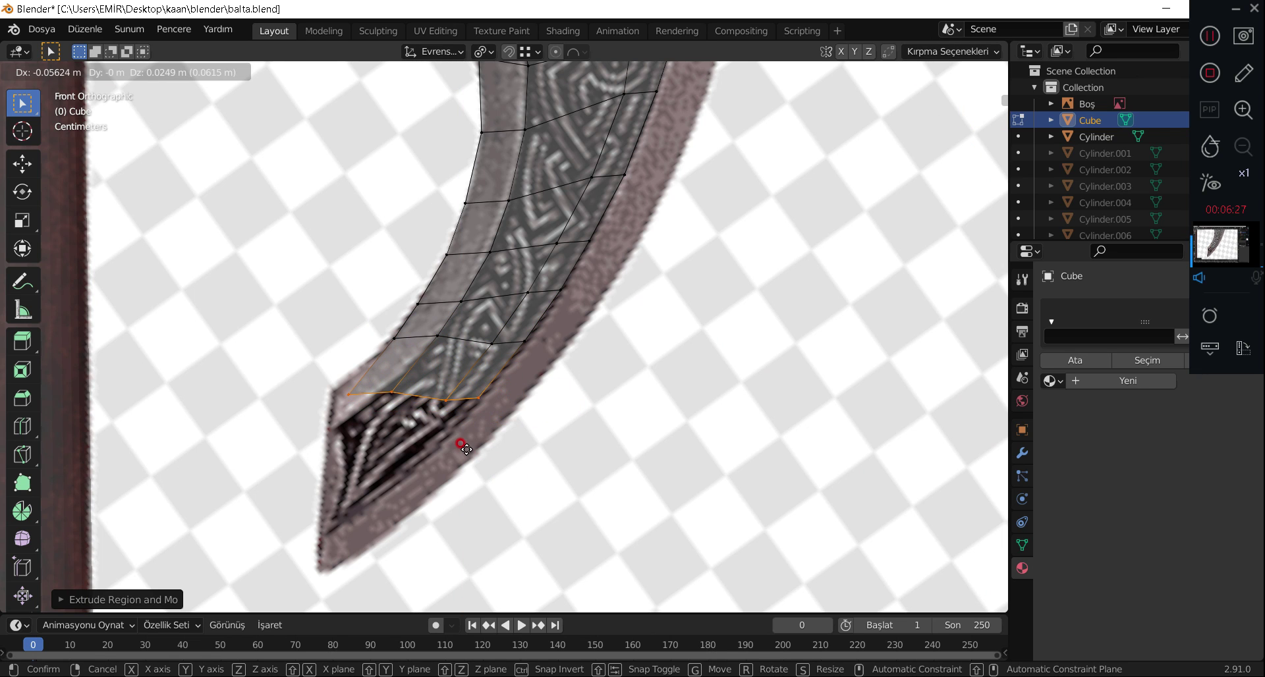
{"action": "left_click", "coordinate": [466, 447]}
{"action": "key", "text": "g"}
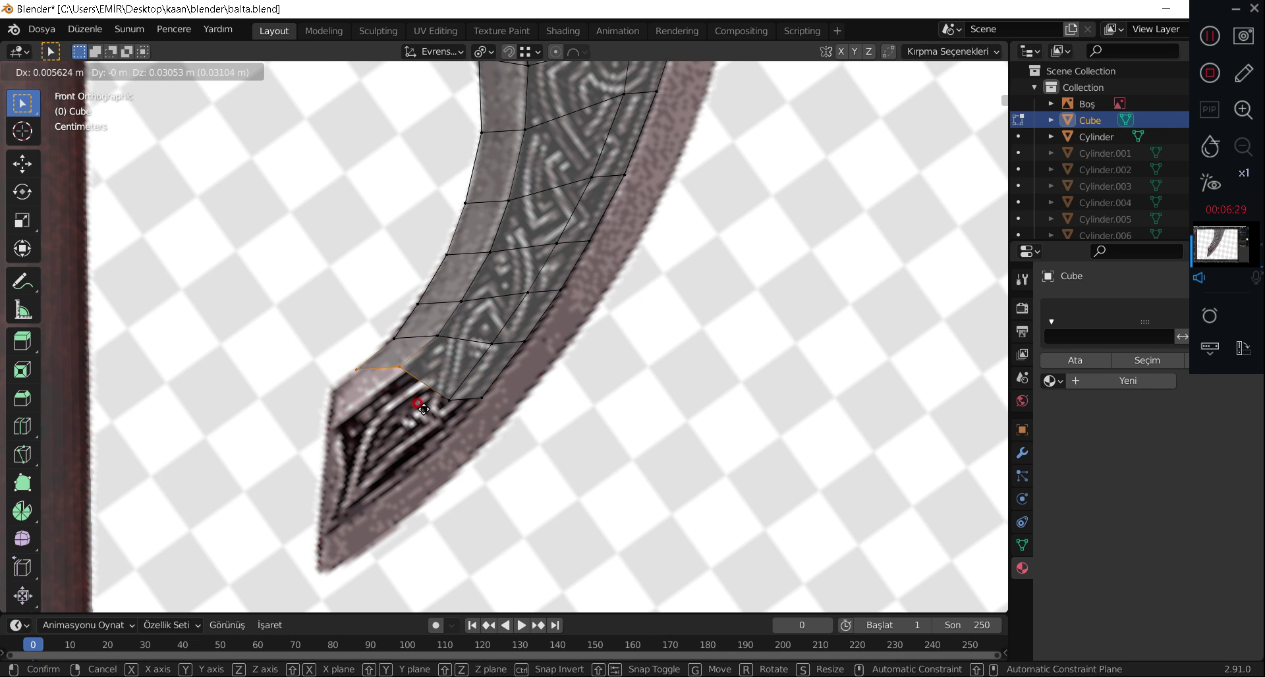
{"action": "left_click", "coordinate": [425, 410]}
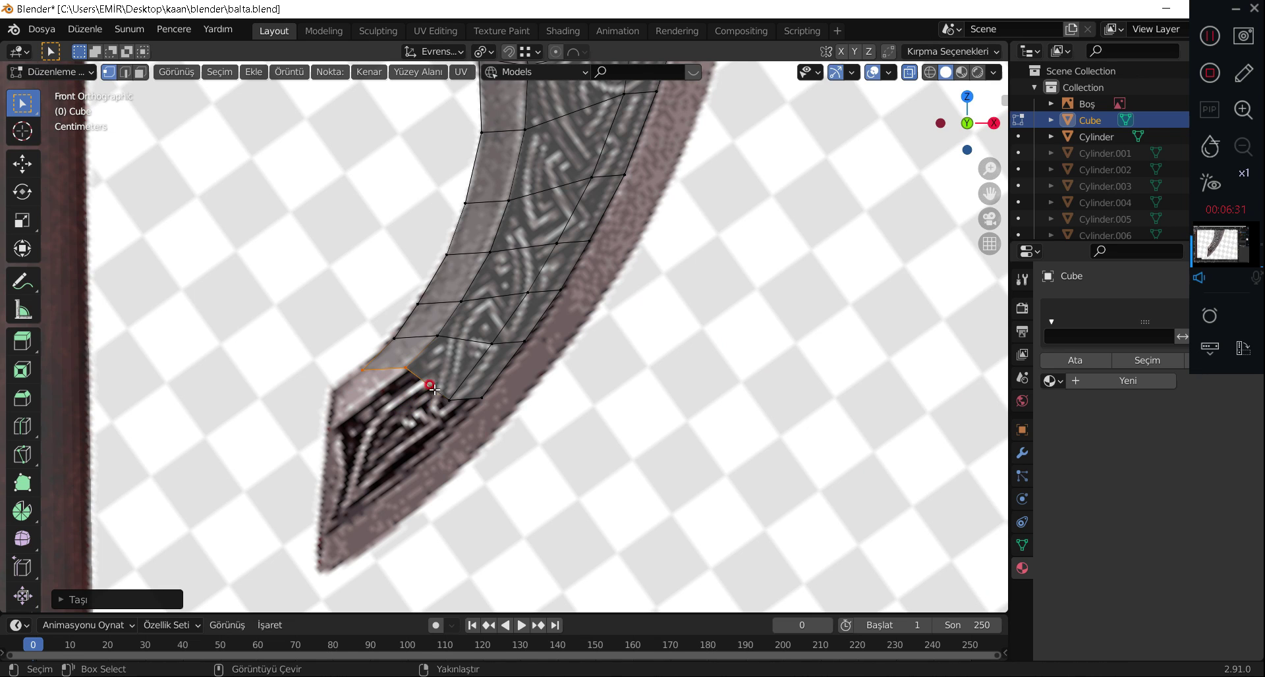
{"action": "left_click", "coordinate": [443, 394]}
{"action": "key", "text": "g"}
{"action": "left_click", "coordinate": [422, 379]}
Extrude the box-selected lower edge loop another row, then extrude a single edge toward the tip.
{"action": "key", "text": "b"}
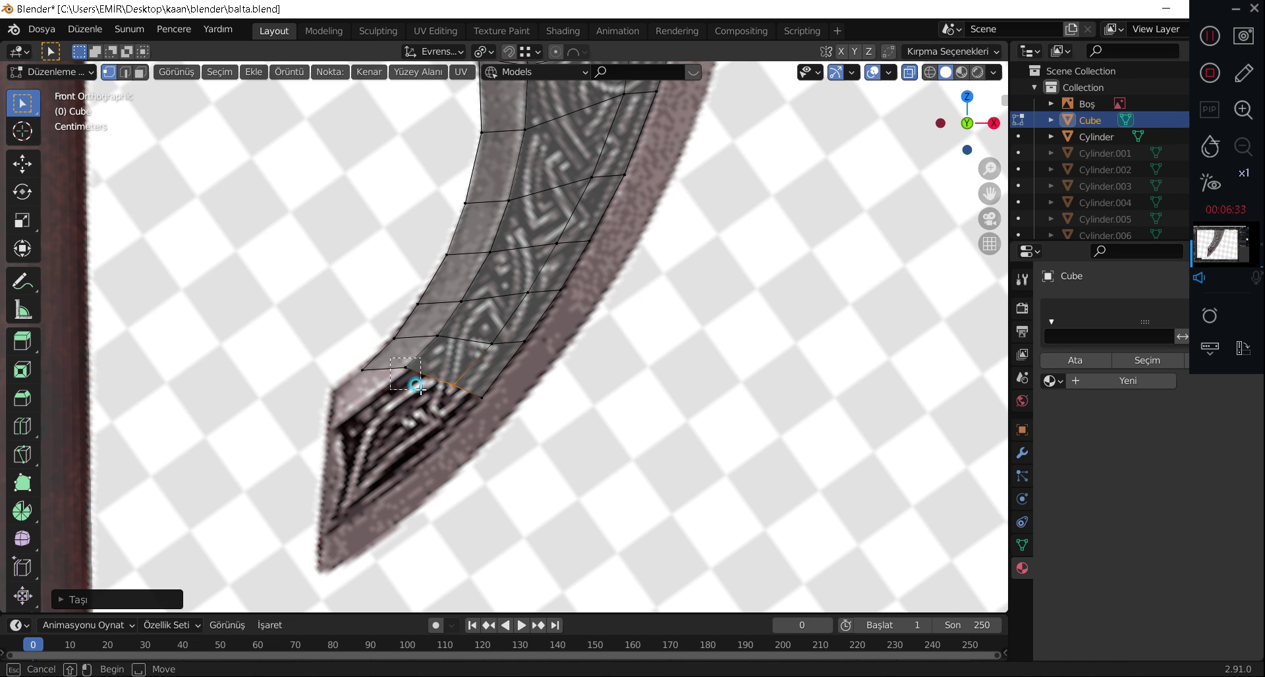
{"action": "left_click_drag", "start_coordinate": [390, 359], "coordinate": [417, 387]}
{"action": "key", "text": "g"}
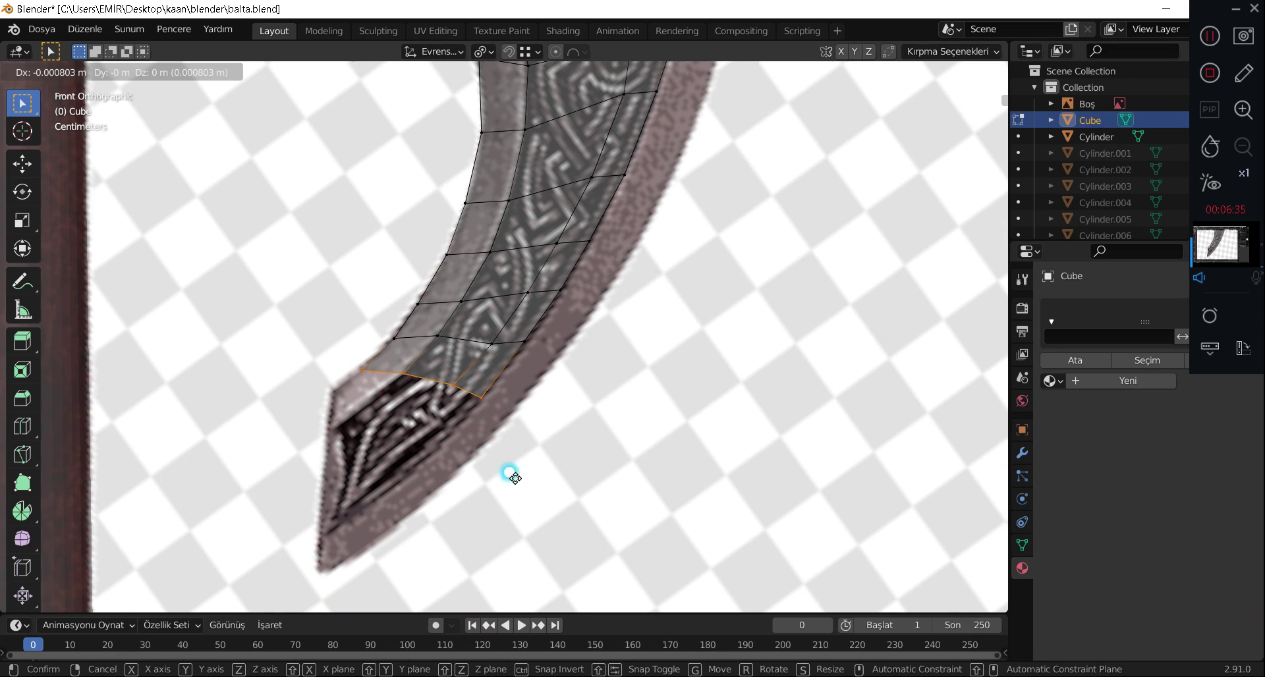
{"action": "left_click", "coordinate": [508, 475]}
{"action": "key", "text": "e"}
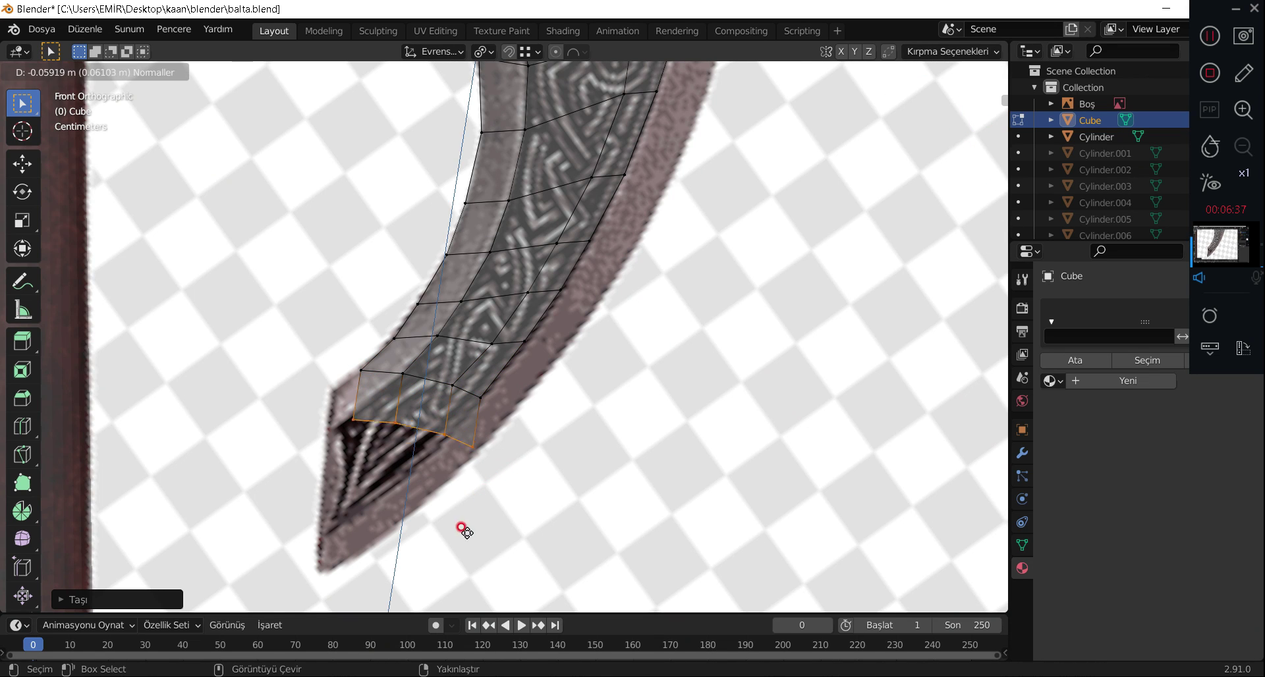
{"action": "left_click", "coordinate": [456, 525]}
{"action": "key", "text": "g"}
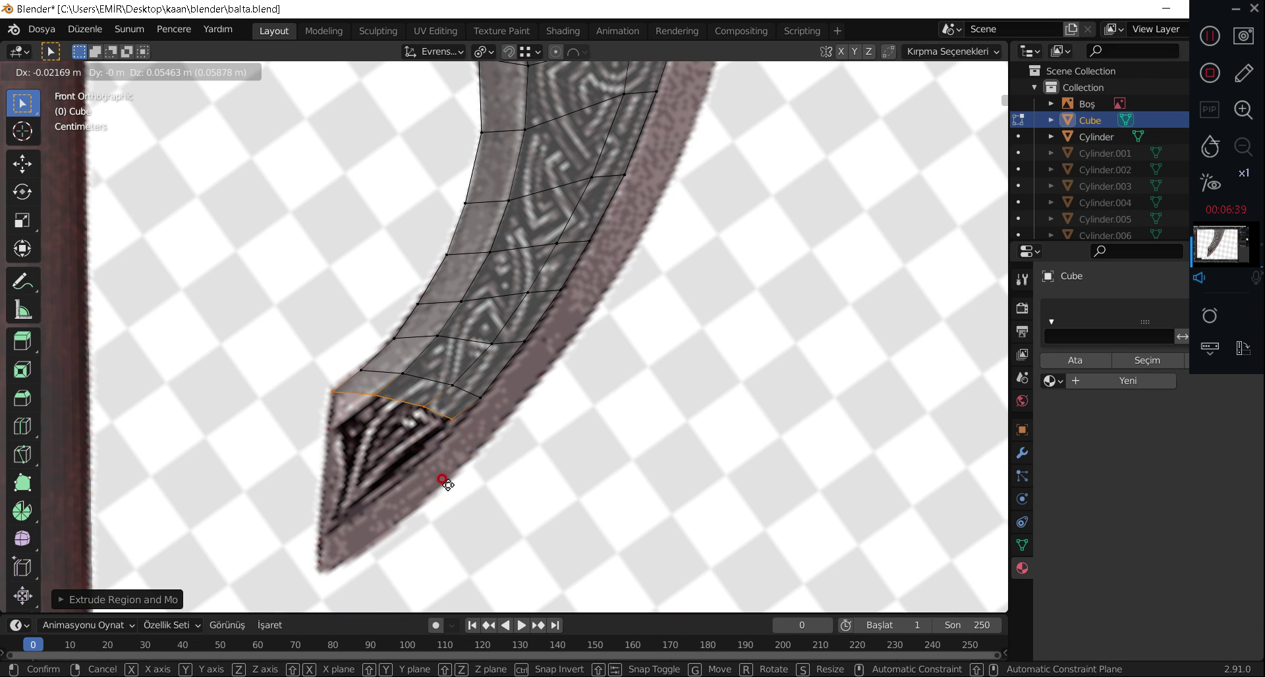
{"action": "left_click", "coordinate": [443, 483]}
{"action": "left_click", "coordinate": [418, 403]}
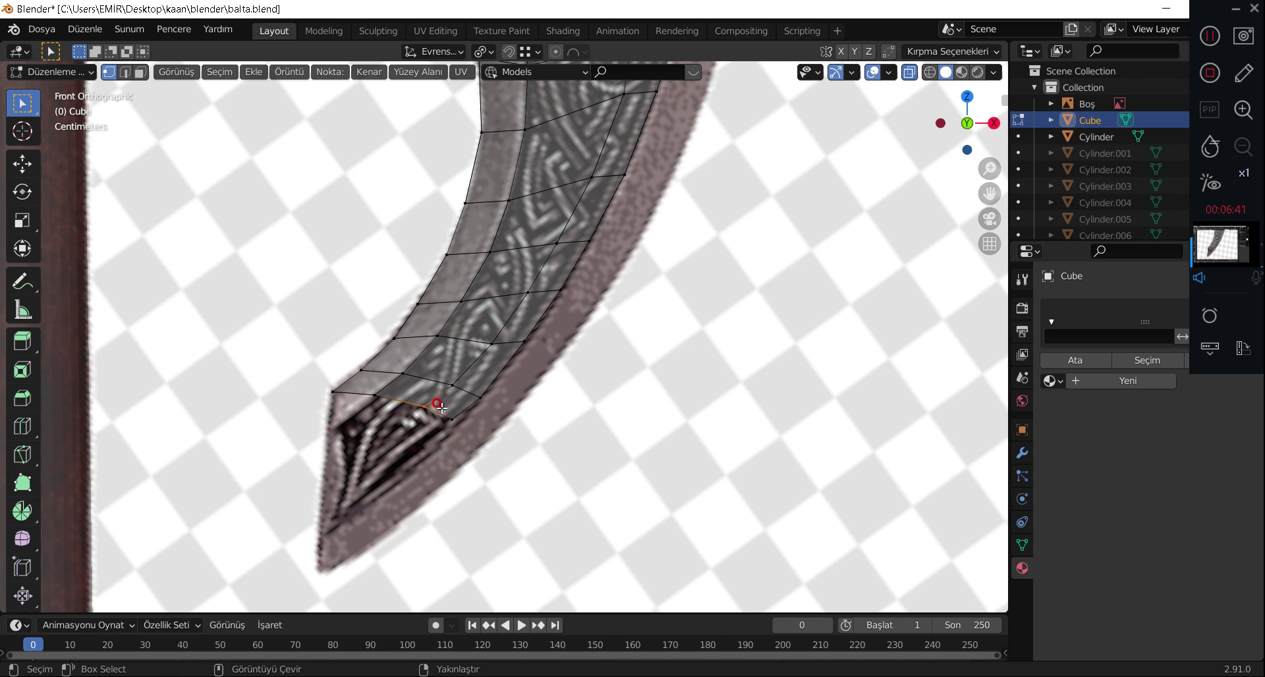
{"action": "key", "text": "e"}
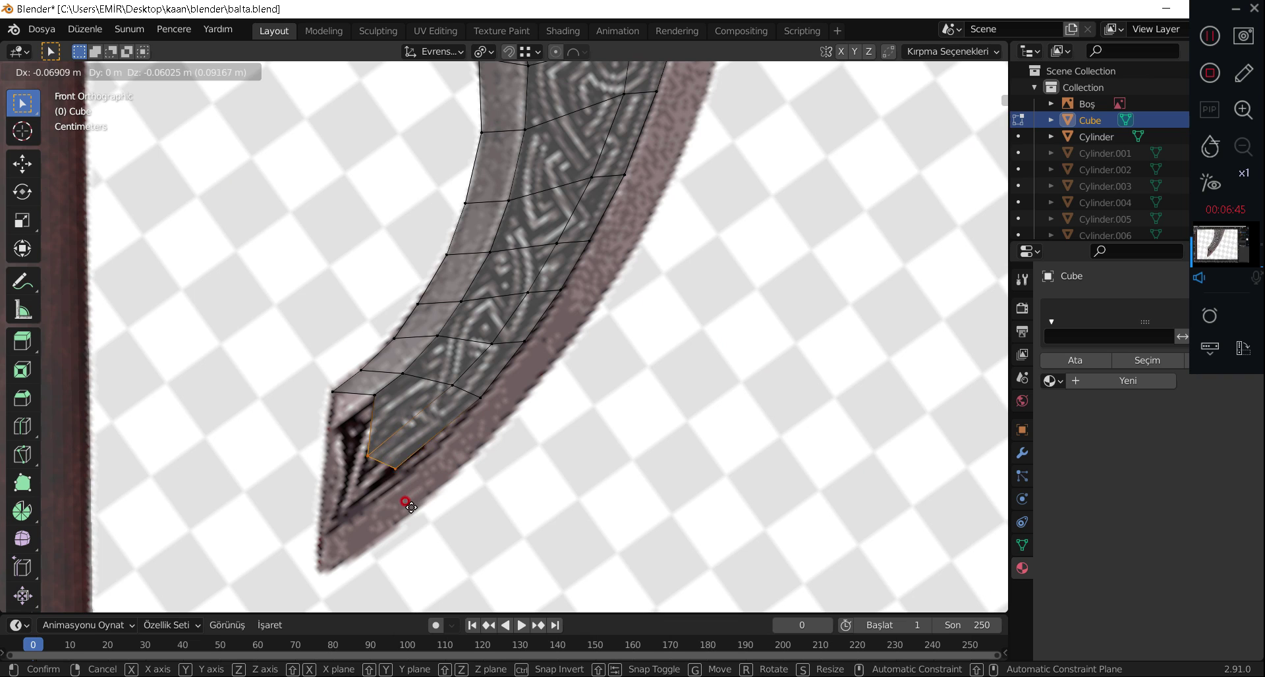
Pull the extruded edge and its vertices down to form the blade's sharp point.
{"action": "left_click", "coordinate": [451, 481]}
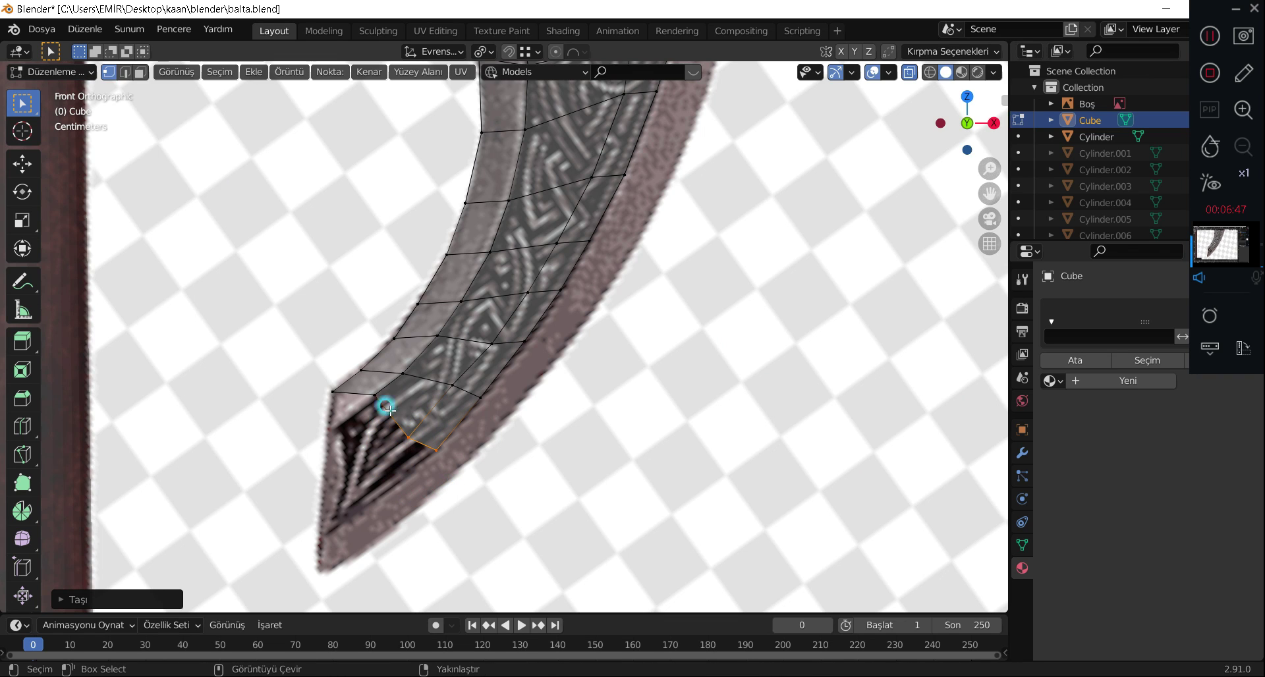
{"action": "key", "text": "g"}
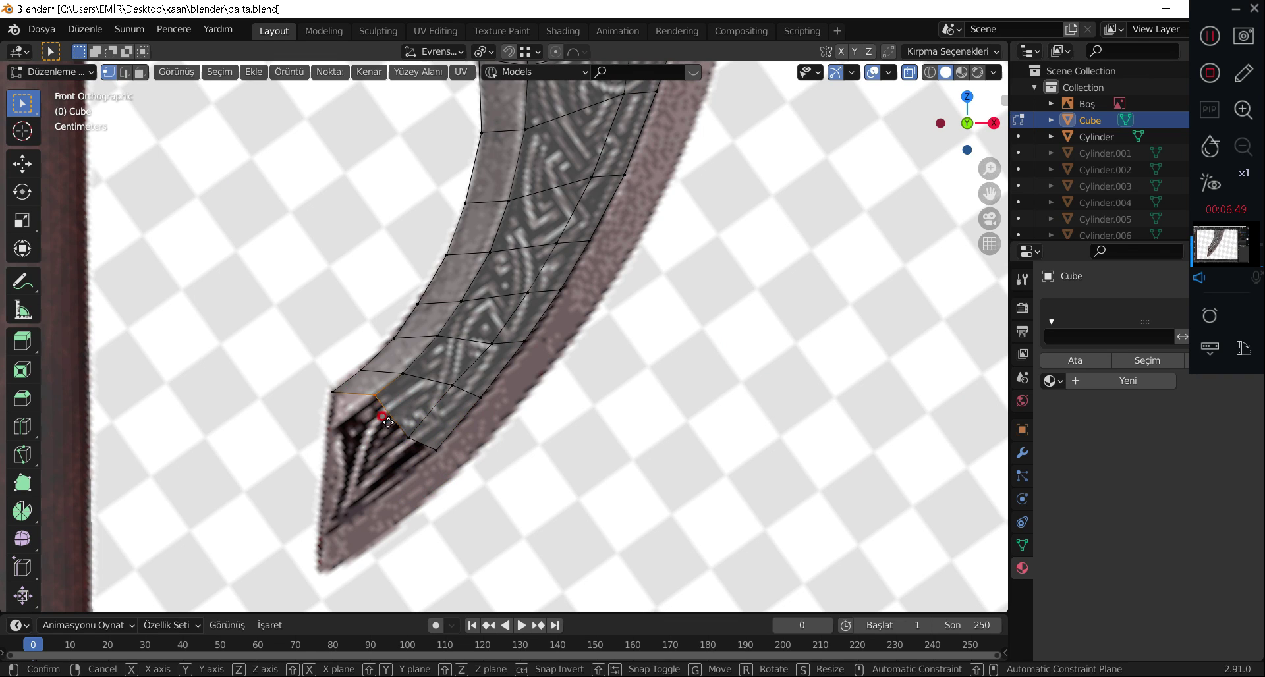
{"action": "left_click", "coordinate": [342, 452]}
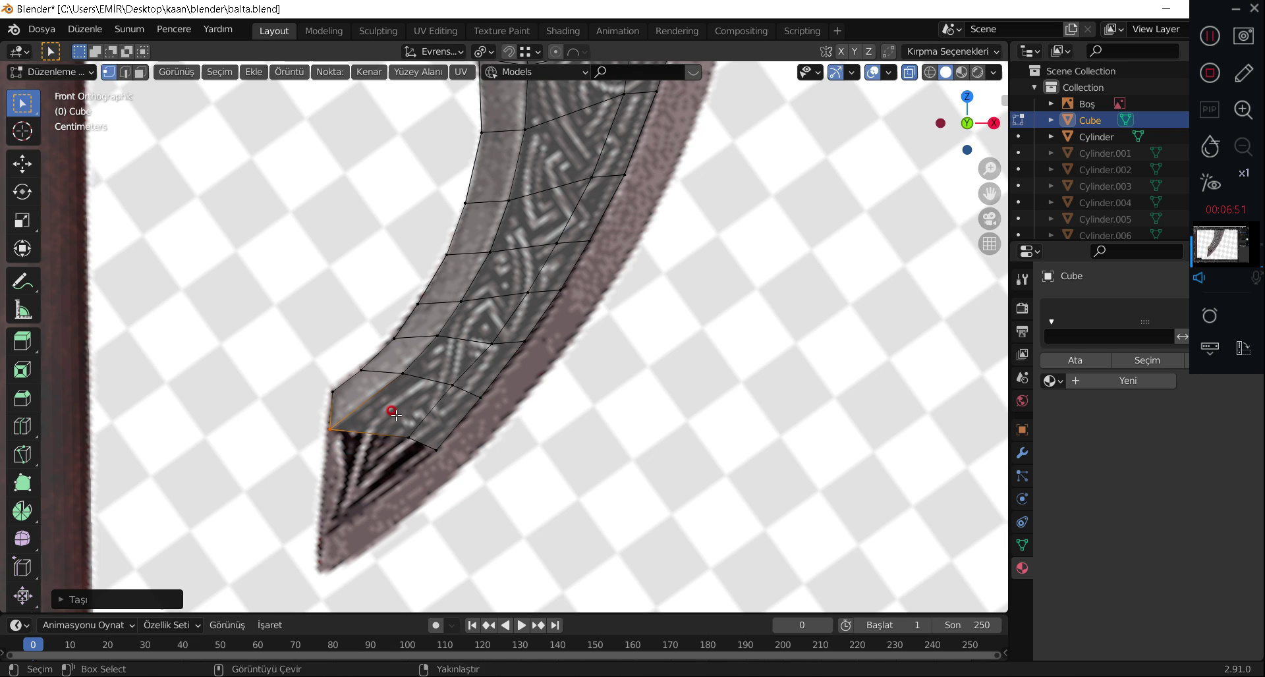
{"action": "key", "text": "e"}
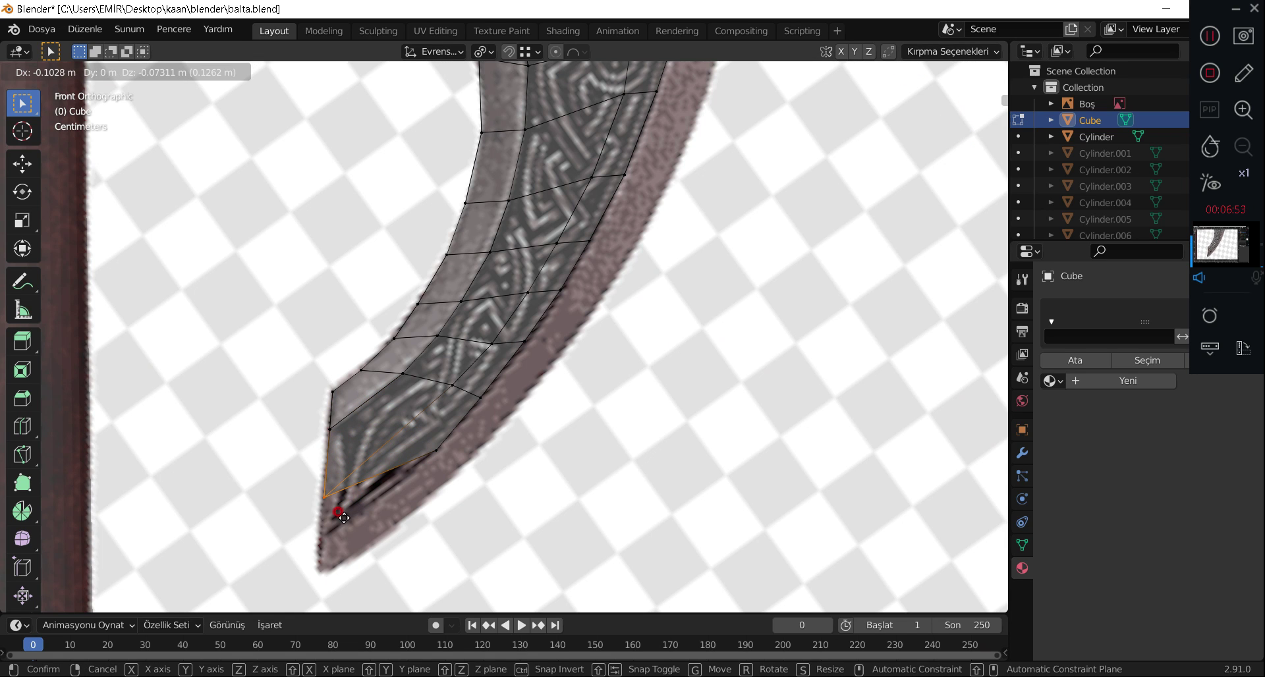
{"action": "left_click", "coordinate": [339, 513]}
{"action": "left_click", "coordinate": [436, 450]}
{"action": "key", "text": "g"}
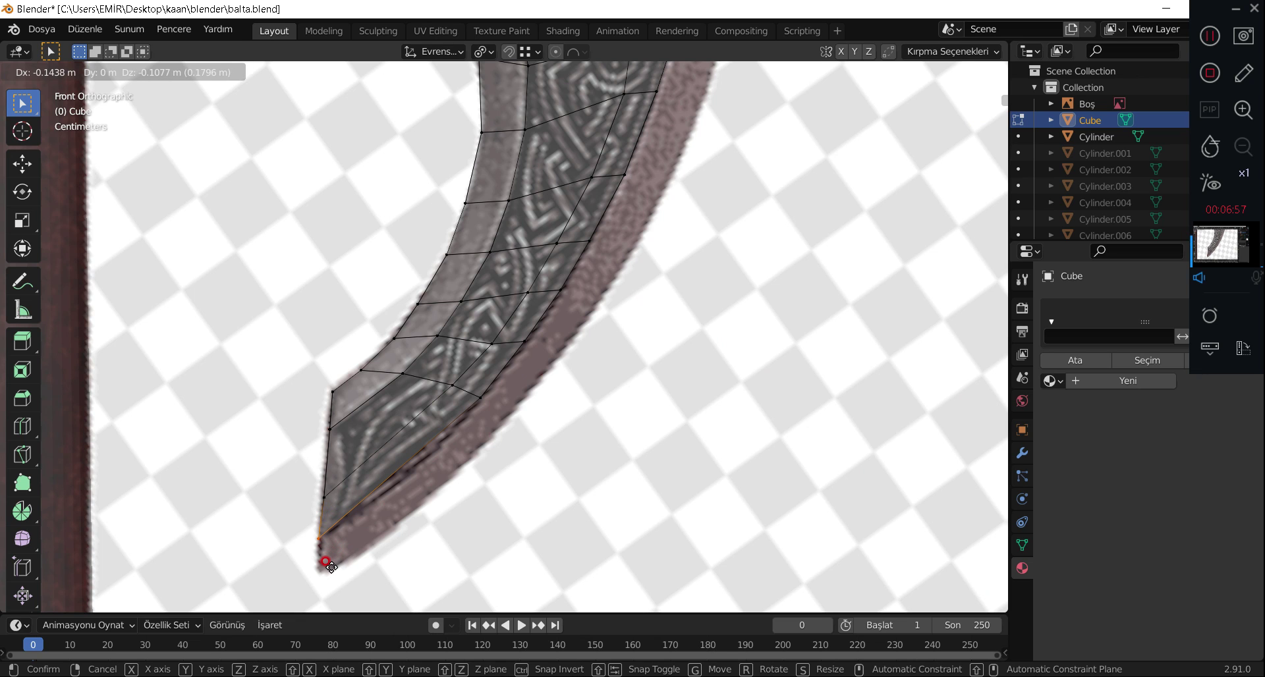
{"action": "left_click", "coordinate": [331, 566]}
Adjust two lower-edge vertices and an inner vertex to match the tip's outline.
{"action": "left_click_drag", "start_coordinate": [425, 375], "coordinate": [499, 424]}
{"action": "key", "text": "g"}
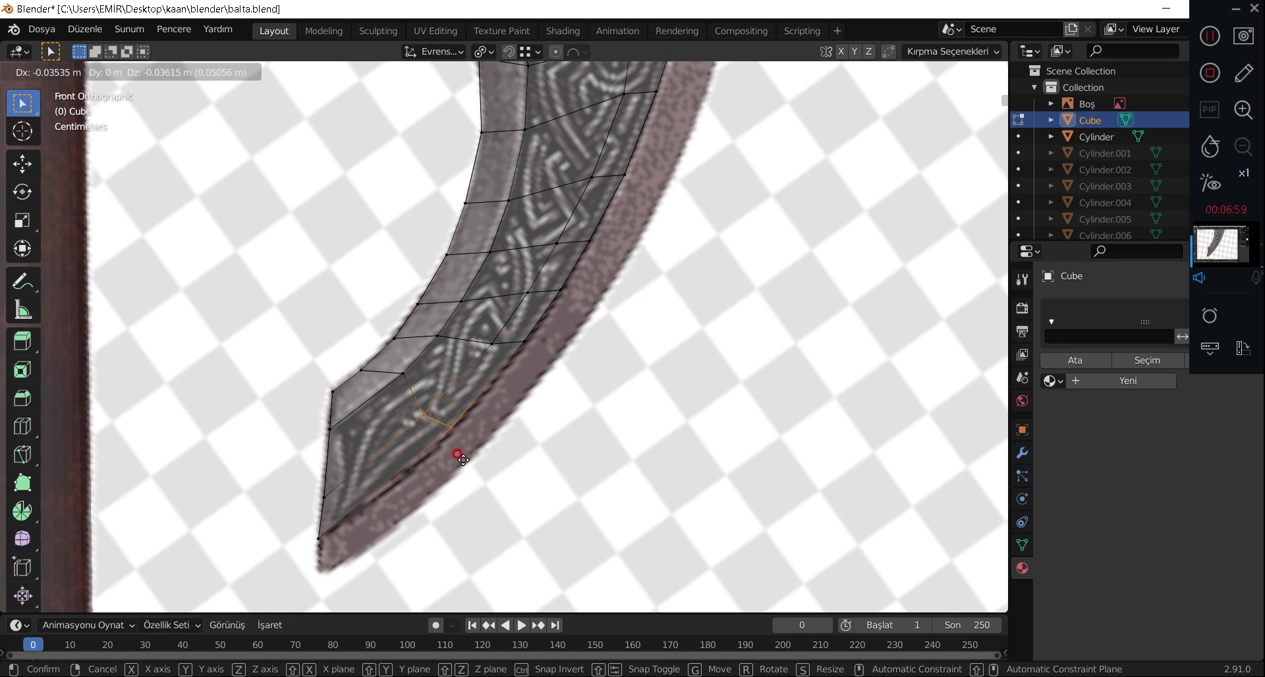
{"action": "left_click", "coordinate": [455, 466]}
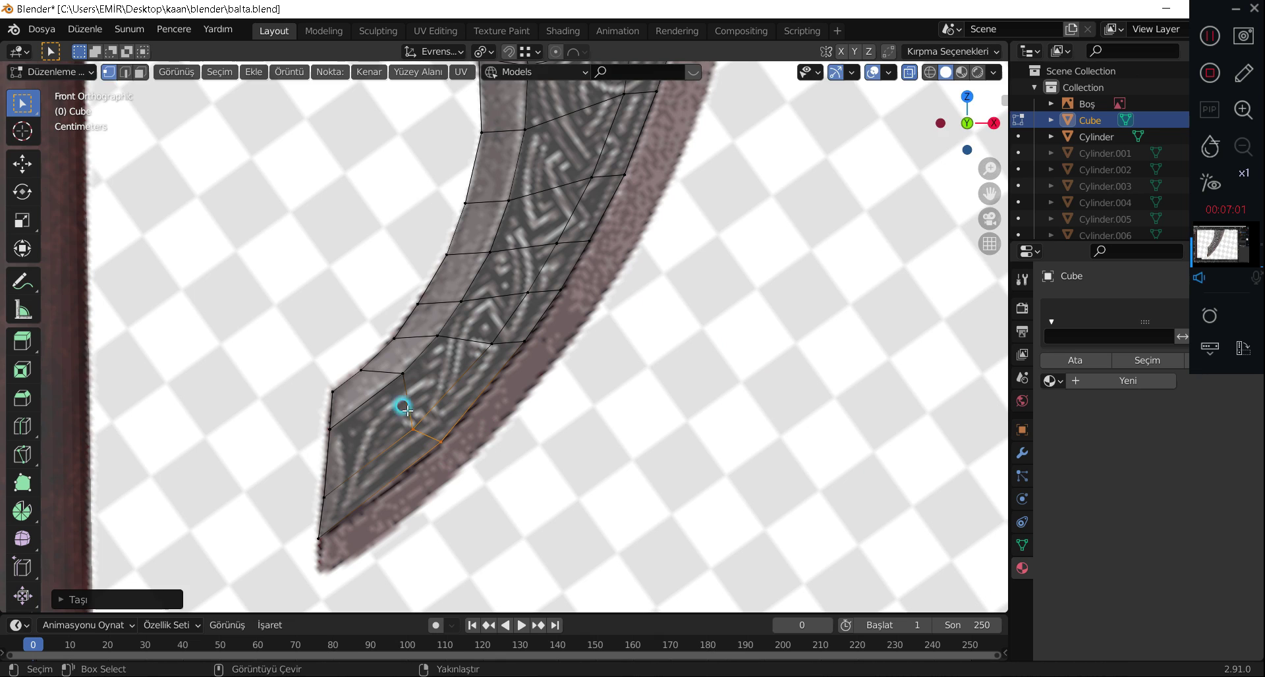
{"action": "left_click", "coordinate": [390, 369]}
{"action": "key", "text": "g"}
{"action": "left_click", "coordinate": [400, 400]}
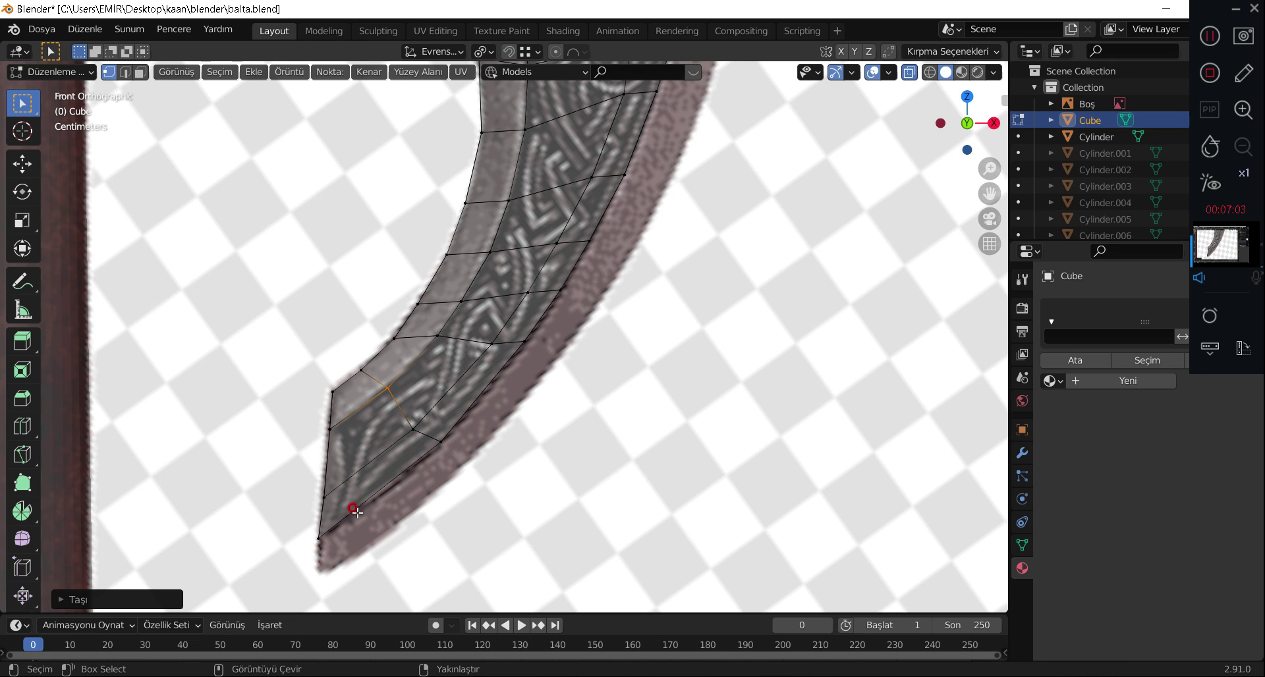
Select the edge path from the bottom tip up along the blade rim to the top.
{"action": "left_click", "coordinate": [319, 536]}
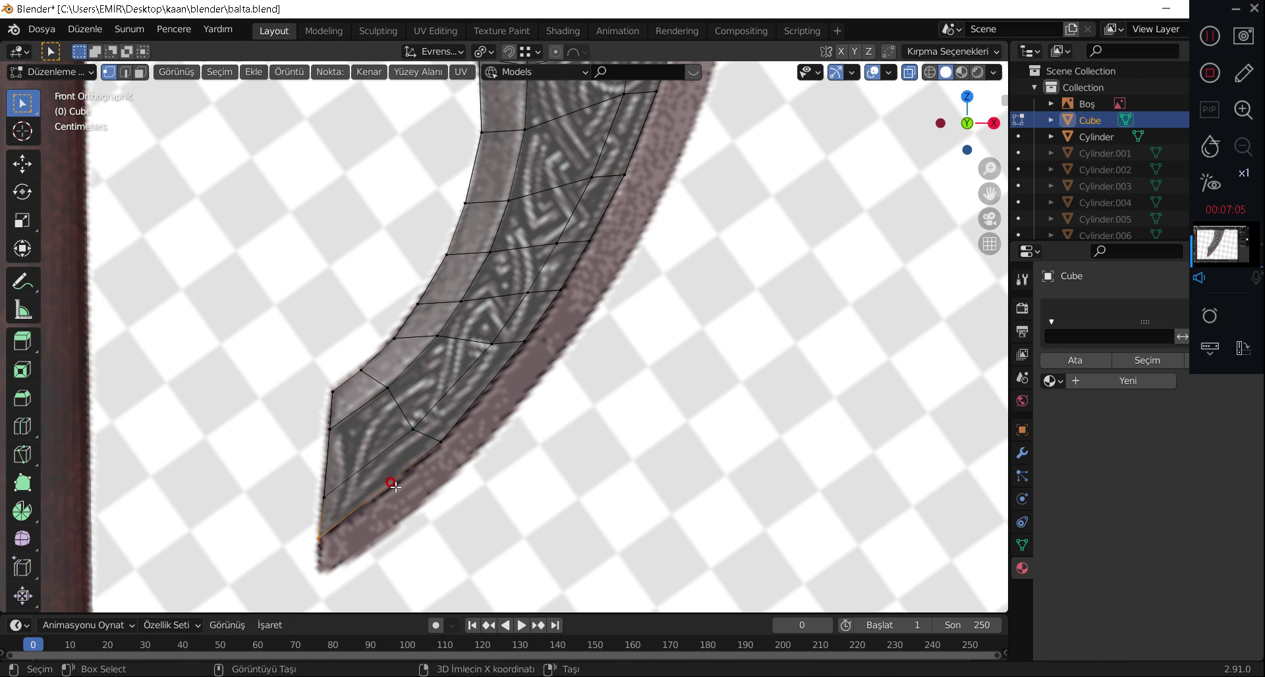
{"action": "left_click", "coordinate": [525, 341], "text": "ctrl"}
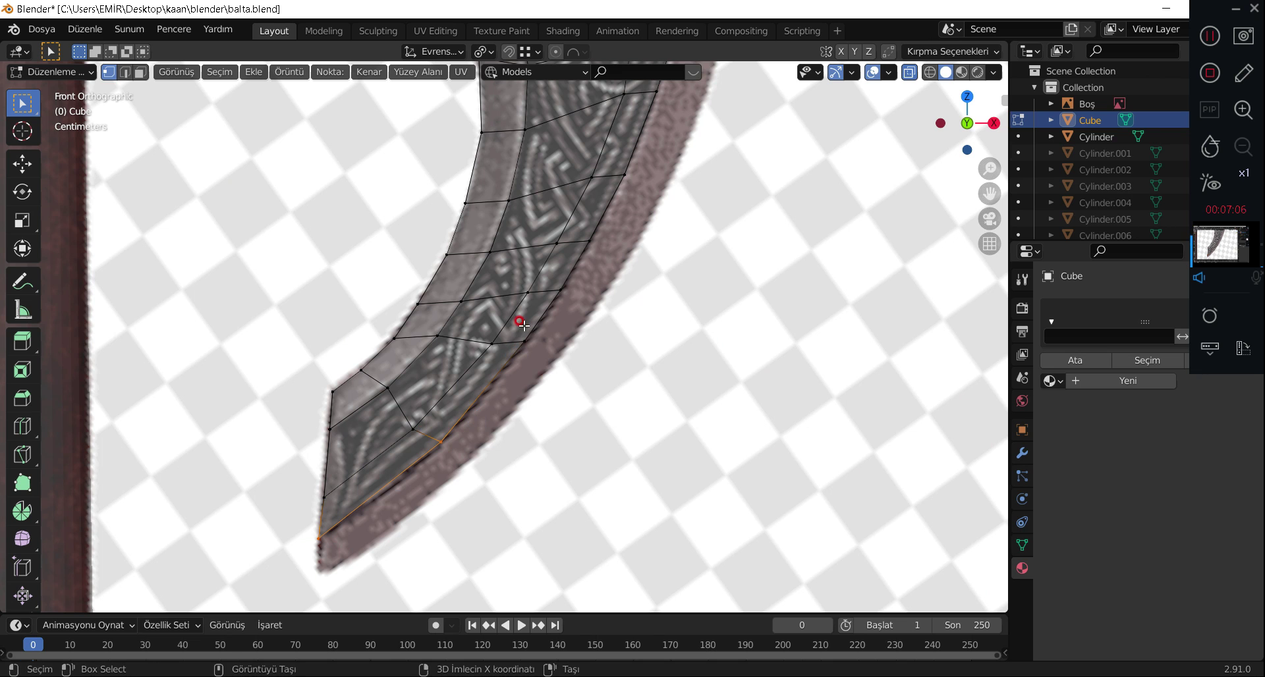
{"action": "left_click", "coordinate": [561, 288], "text": "ctrl"}
{"action": "mouse_move", "coordinate": [571, 282]}
{"action": "middle_mouse_down", "text": "shift"}
{"action": "mouse_move", "coordinate": [695, 136]}
{"action": "mouse_move", "coordinate": [703, 158]}
{"action": "mouse_move", "coordinate": [607, 169]}
{"action": "mouse_move", "coordinate": [573, 221]}
{"action": "mouse_move", "coordinate": [644, 180]}
{"action": "mouse_move", "coordinate": [648, 270]}
{"action": "middle_mouse_up", "text": "shift"}
{"action": "left_click", "coordinate": [571, 211], "text": "ctrl"}
In front view, fatten the selected cutting edge outward with Alt+S into a thin rim.
{"action": "key", "text": "KP_1"}
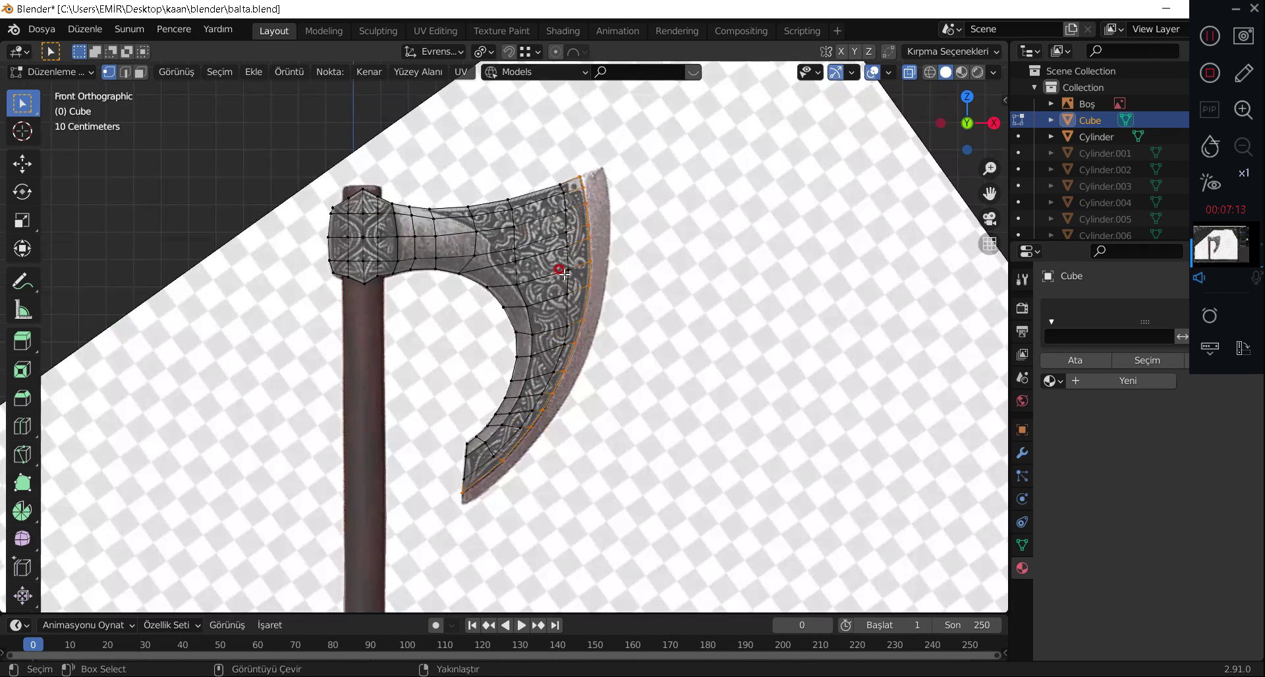
{"action": "scroll", "coordinate": [587, 290], "scroll_direction": "up", "scroll_amount": 1}
{"action": "scroll", "coordinate": [771, 282], "scroll_direction": "up", "scroll_amount": 1}
{"action": "scroll", "coordinate": [715, 273], "scroll_direction": "up", "scroll_amount": 1}
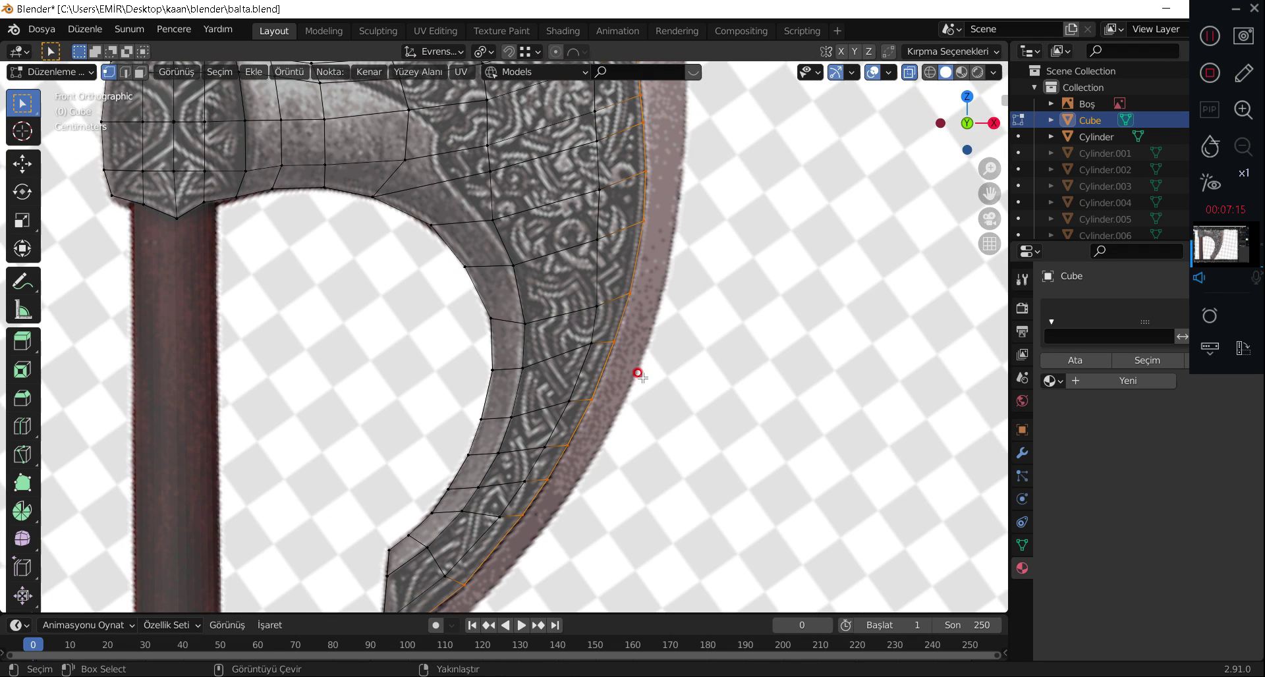
{"action": "key", "text": "alt+s"}
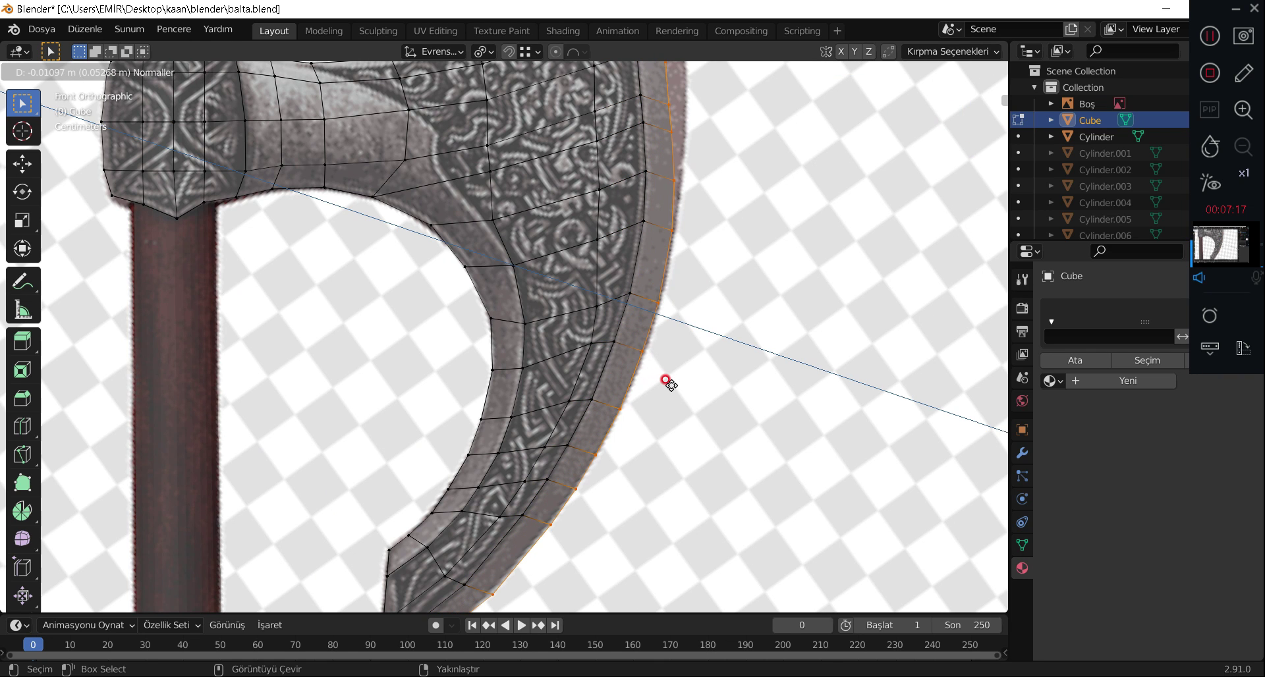
{"action": "left_click", "coordinate": [664, 382]}
Move the rim vertices at the blade's lower tip onto the reference outline.
{"action": "scroll", "coordinate": [567, 474], "scroll_direction": "up", "scroll_amount": 1}
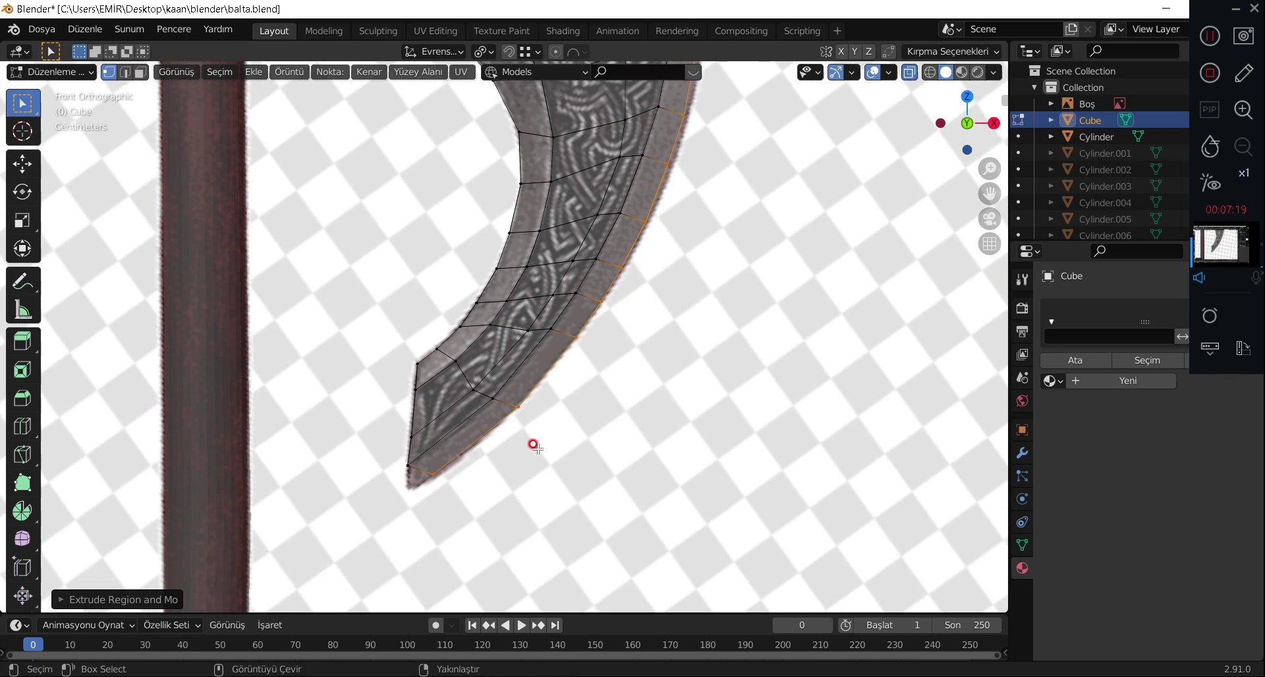
{"action": "scroll", "coordinate": [530, 460], "scroll_direction": "up", "scroll_amount": 2}
{"action": "middle_click_drag", "start_coordinate": [533, 461], "coordinate": [460, 376], "text": "shift"}
{"action": "left_click", "coordinate": [461, 422]}
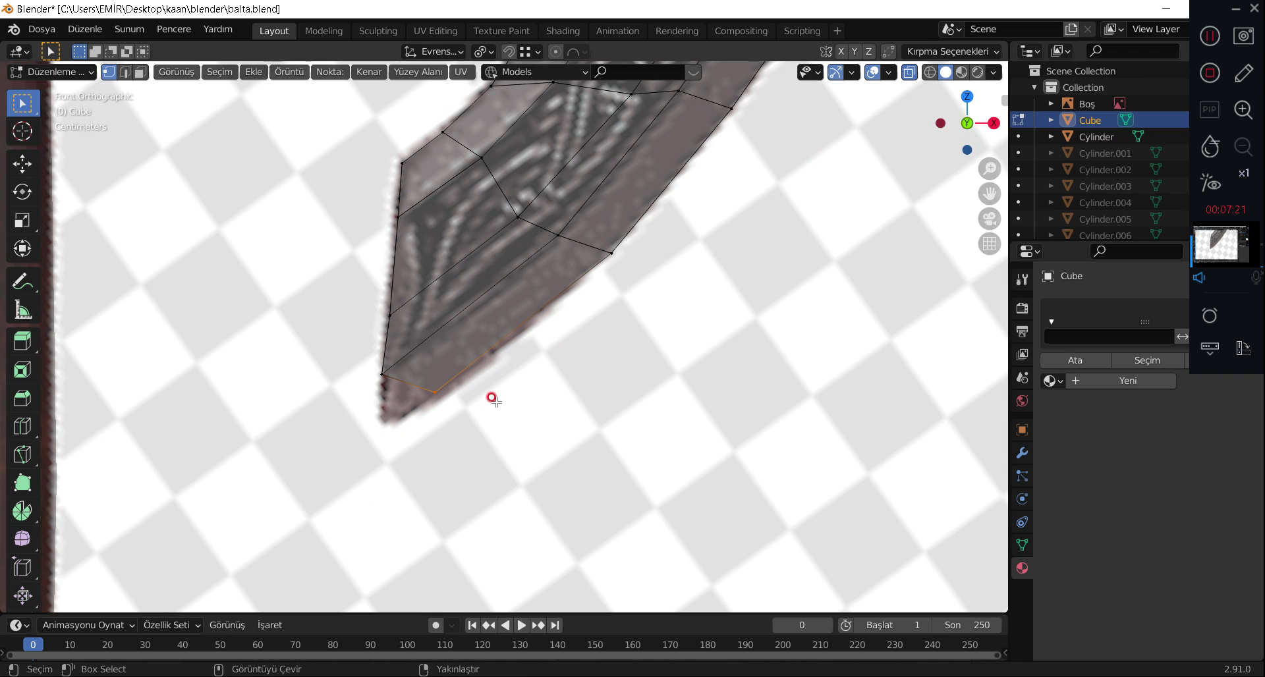
{"action": "key", "text": "g"}
{"action": "left_click", "coordinate": [443, 439]}
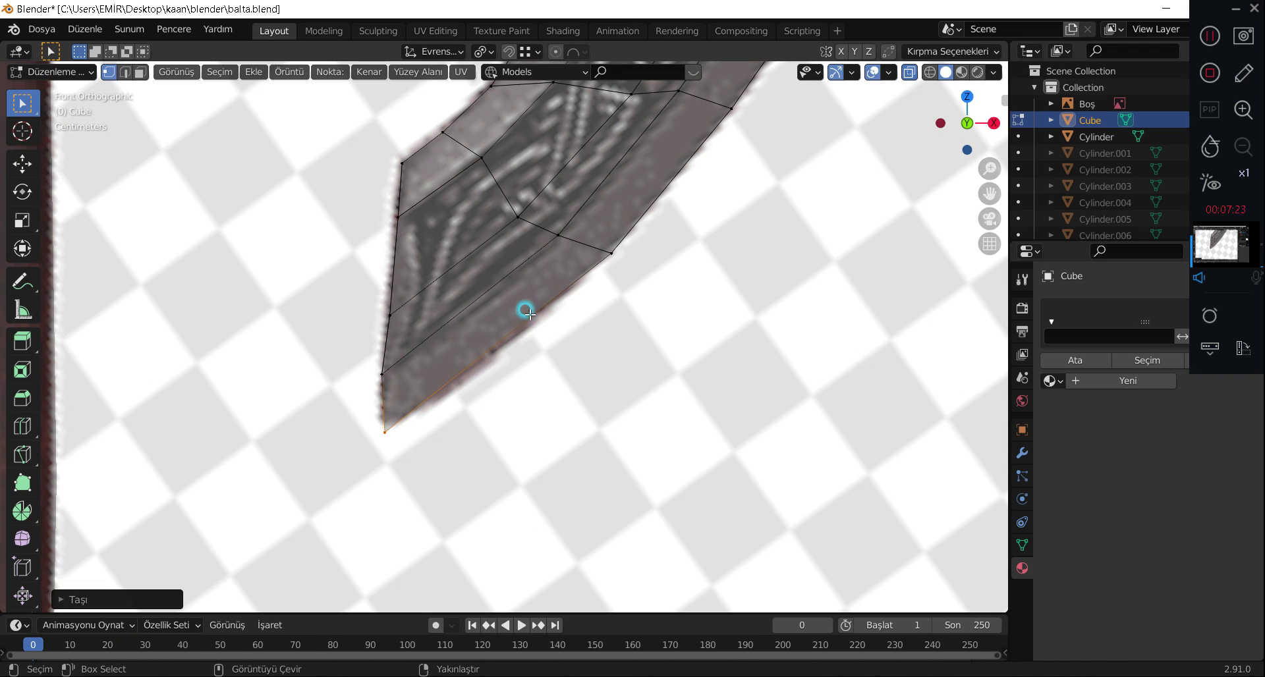
{"action": "left_click", "coordinate": [610, 253]}
{"action": "key", "text": "g"}
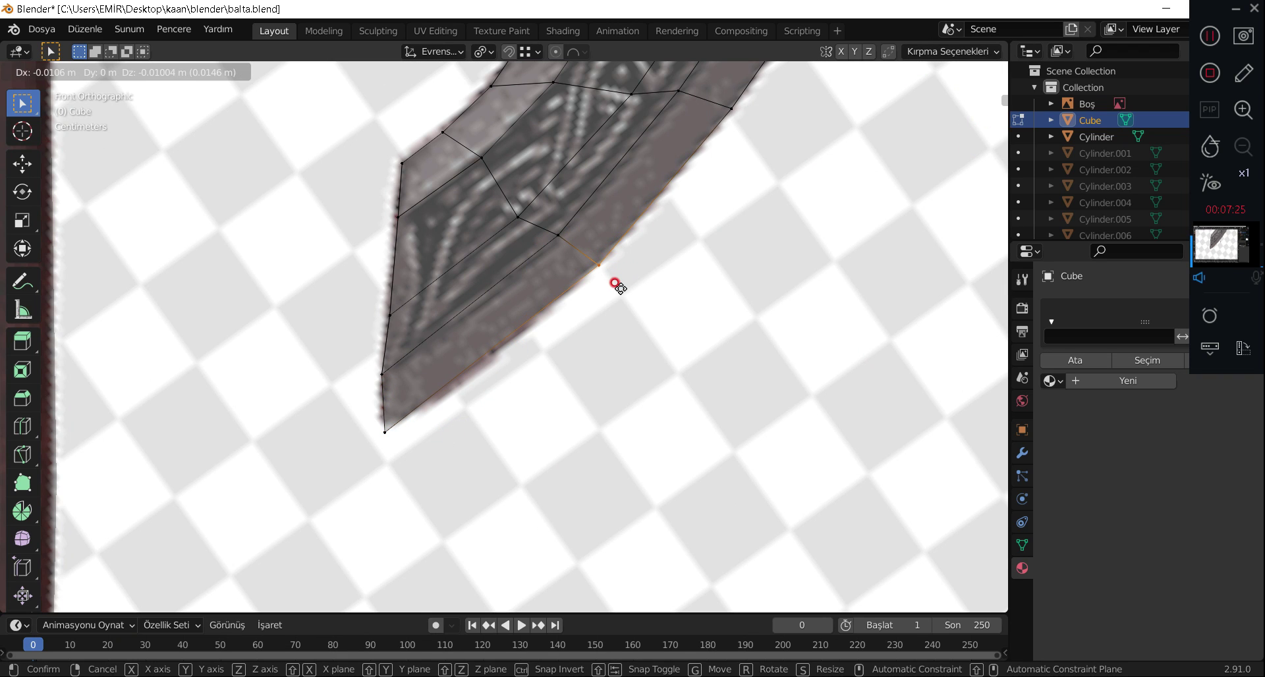
{"action": "left_click", "coordinate": [615, 280]}
Nudge rim vertices along the curved section onto the reference outline.
{"action": "middle_click_drag", "start_coordinate": [765, 183], "coordinate": [486, 409], "text": "shift"}
{"action": "middle_click_drag", "start_coordinate": [615, 183], "coordinate": [528, 369], "text": "shift"}
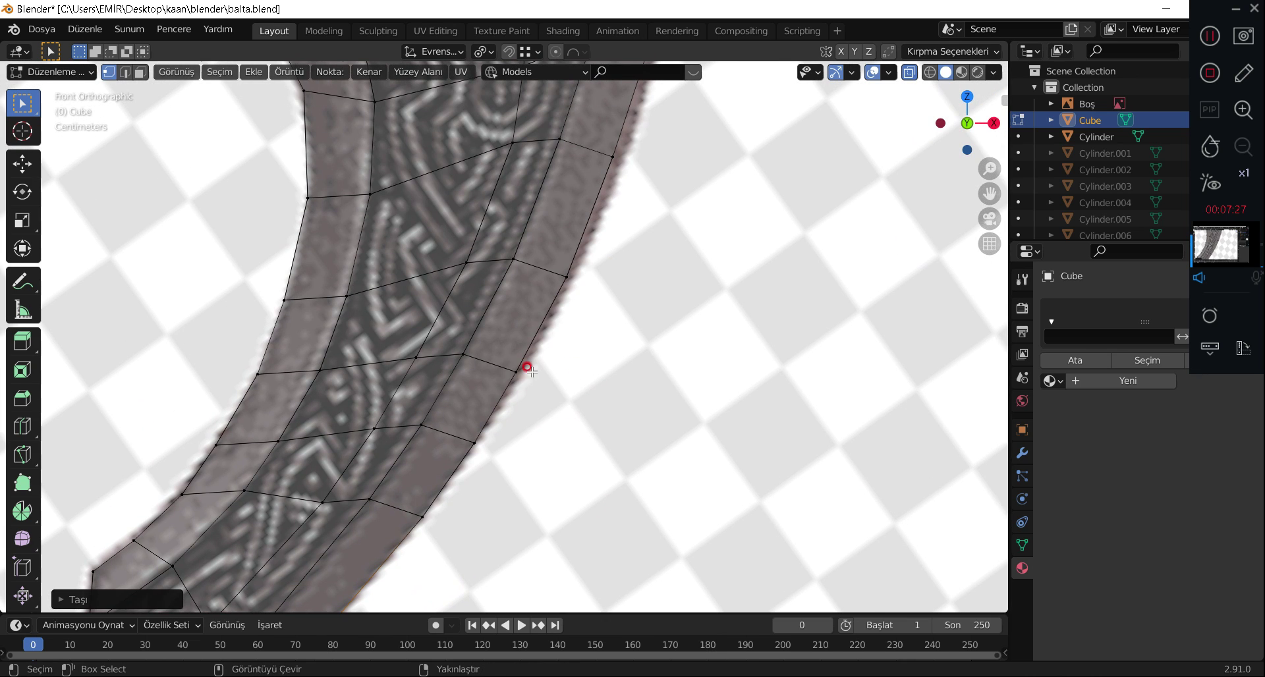
{"action": "left_click", "coordinate": [516, 372]}
{"action": "key", "text": "g"}
{"action": "left_click", "coordinate": [531, 367]}
{"action": "left_click", "coordinate": [567, 277]}
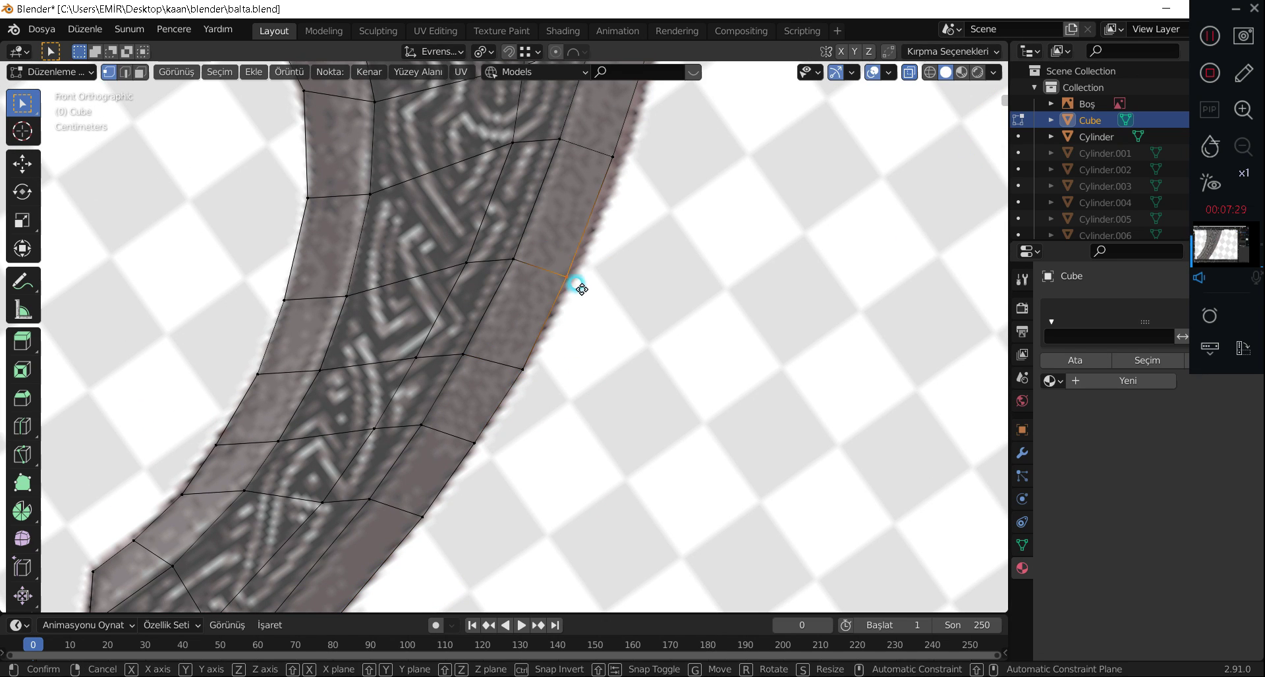
{"action": "key", "text": "g"}
{"action": "left_click", "coordinate": [585, 270]}
Move the next rim vertex onto the edge outline and select another further up.
{"action": "middle_click_drag", "start_coordinate": [686, 211], "coordinate": [548, 327], "text": "shift"}
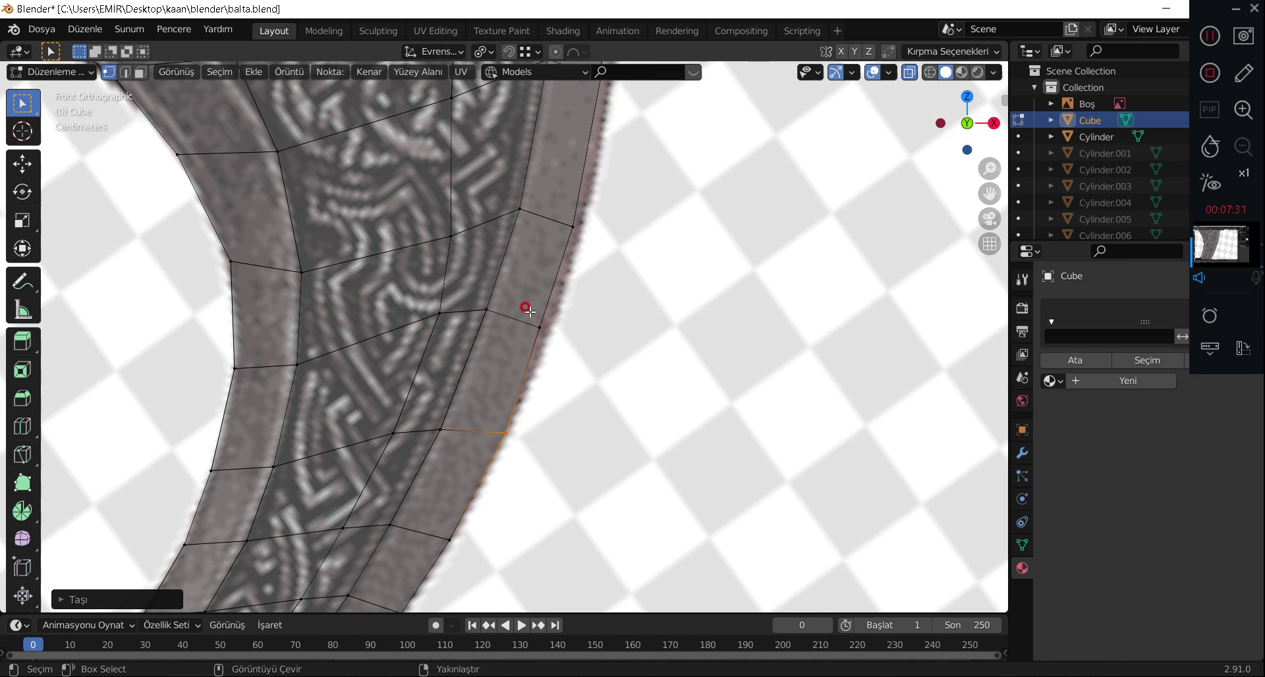
{"action": "key", "text": "g"}
{"action": "left_click", "coordinate": [574, 345]}
{"action": "scroll", "coordinate": [521, 366], "scroll_direction": "up", "scroll_amount": 2}
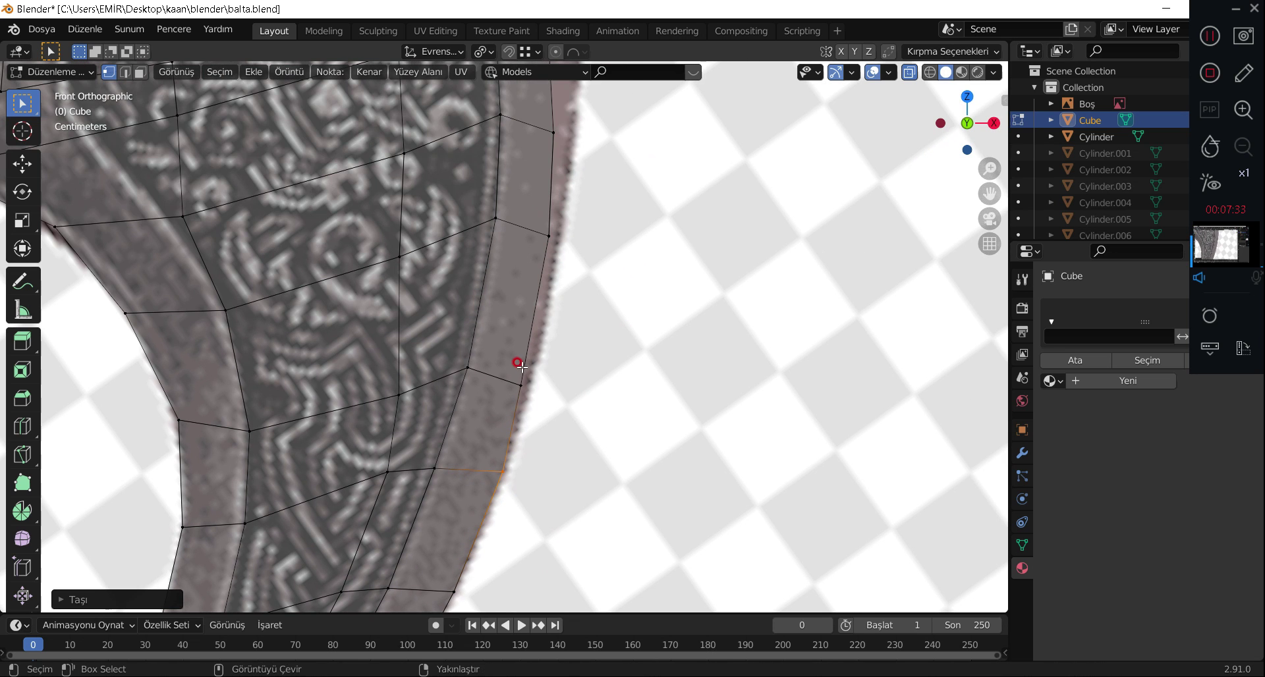
{"action": "left_click", "coordinate": [518, 387]}
Move successive rim vertices up-right along the blade outline.
{"action": "key", "text": "g"}
{"action": "left_click", "coordinate": [644, 245]}
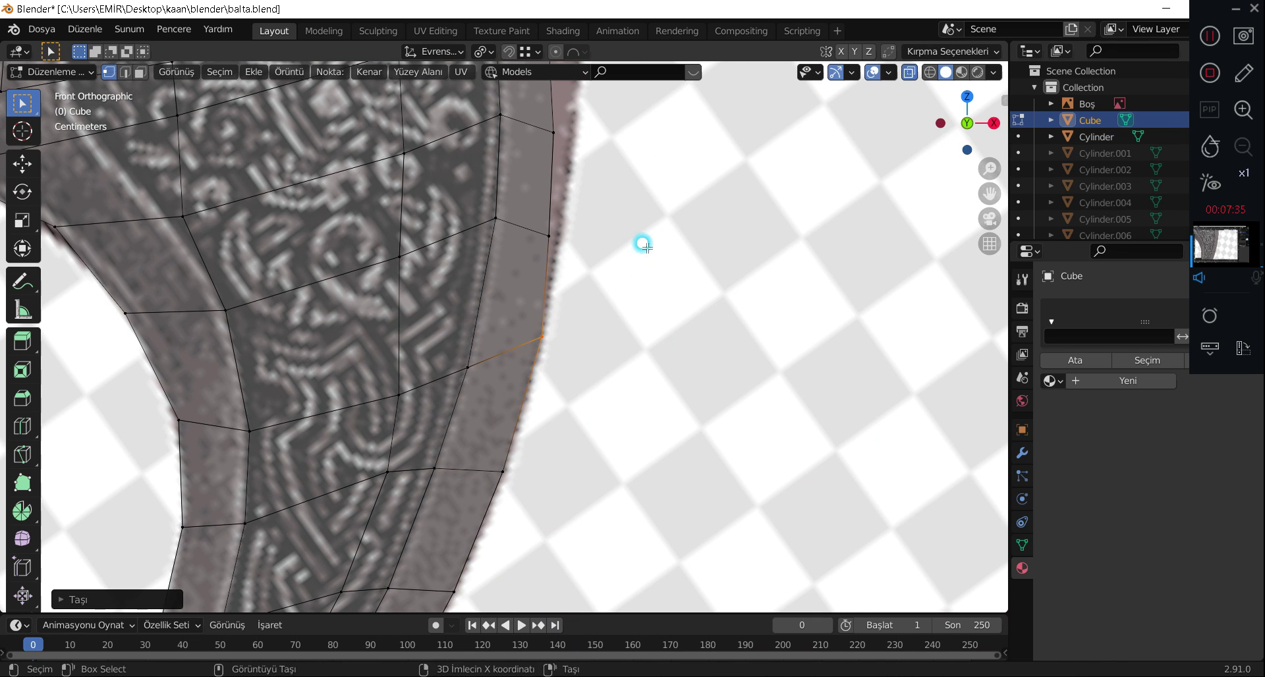
{"action": "scroll", "coordinate": [531, 382], "scroll_direction": "up", "scroll_amount": 2}
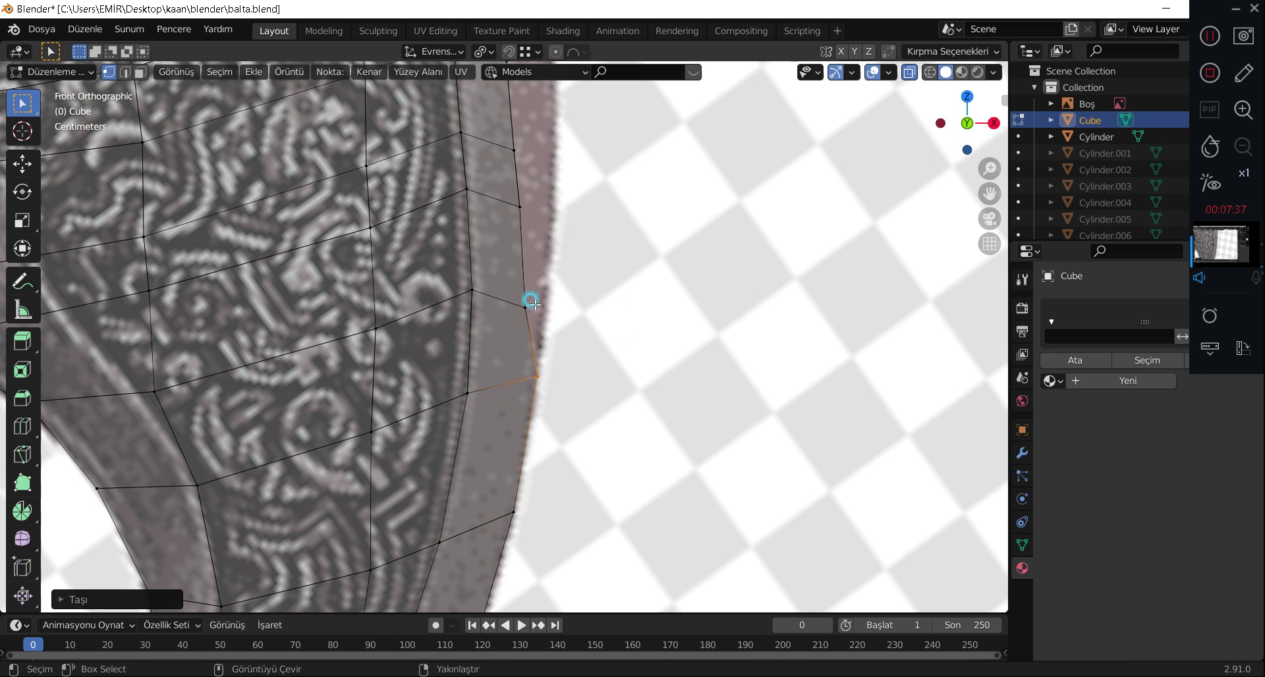
{"action": "left_click", "coordinate": [531, 304]}
{"action": "key", "text": "g"}
{"action": "left_click", "coordinate": [565, 285]}
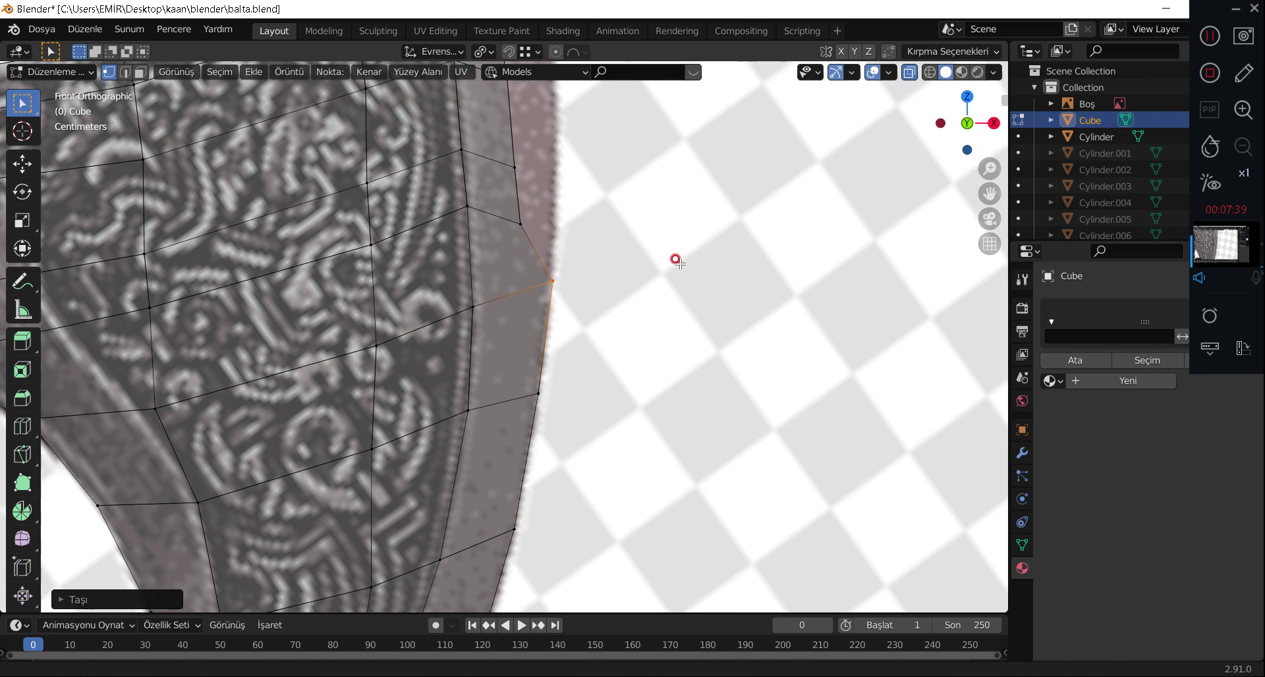
{"action": "scroll", "coordinate": [587, 345], "scroll_direction": "up", "scroll_amount": 1}
{"action": "left_click", "coordinate": [497, 359]}
{"action": "key", "text": "g"}
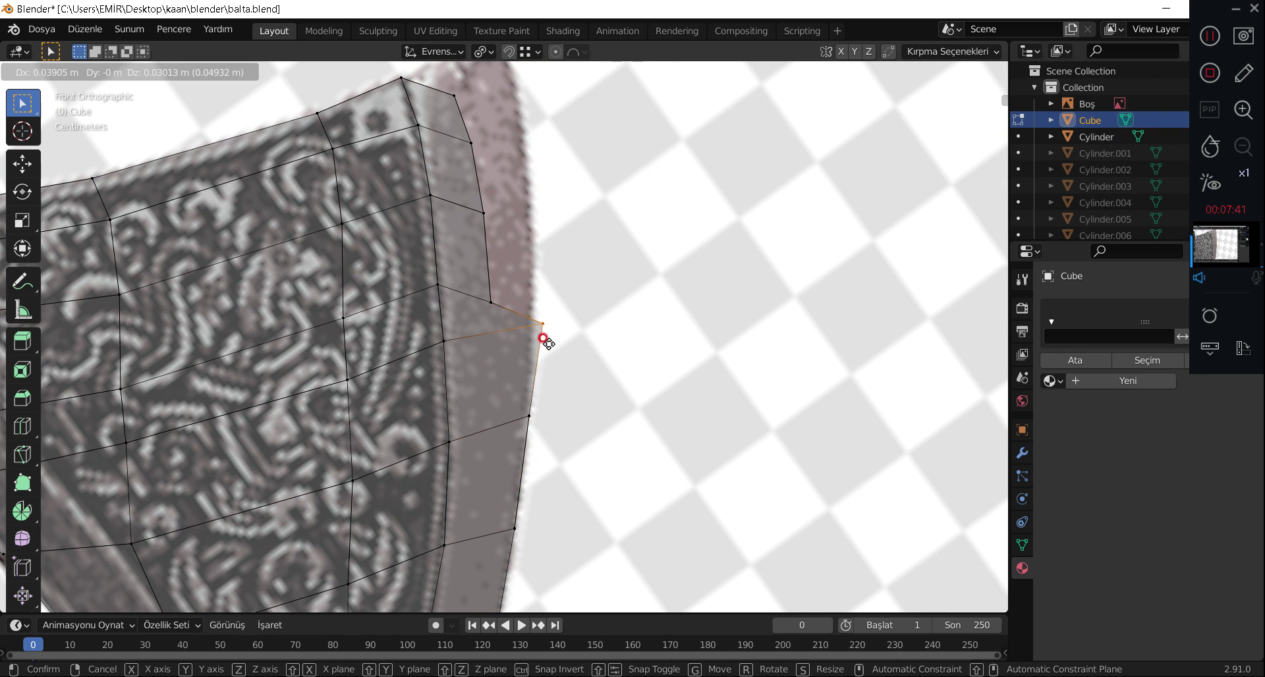
Reposition blade-corner vertices onto the reference outline.
{"action": "left_click", "coordinate": [536, 322]}
{"action": "left_click", "coordinate": [491, 300]}
{"action": "key", "text": "g"}
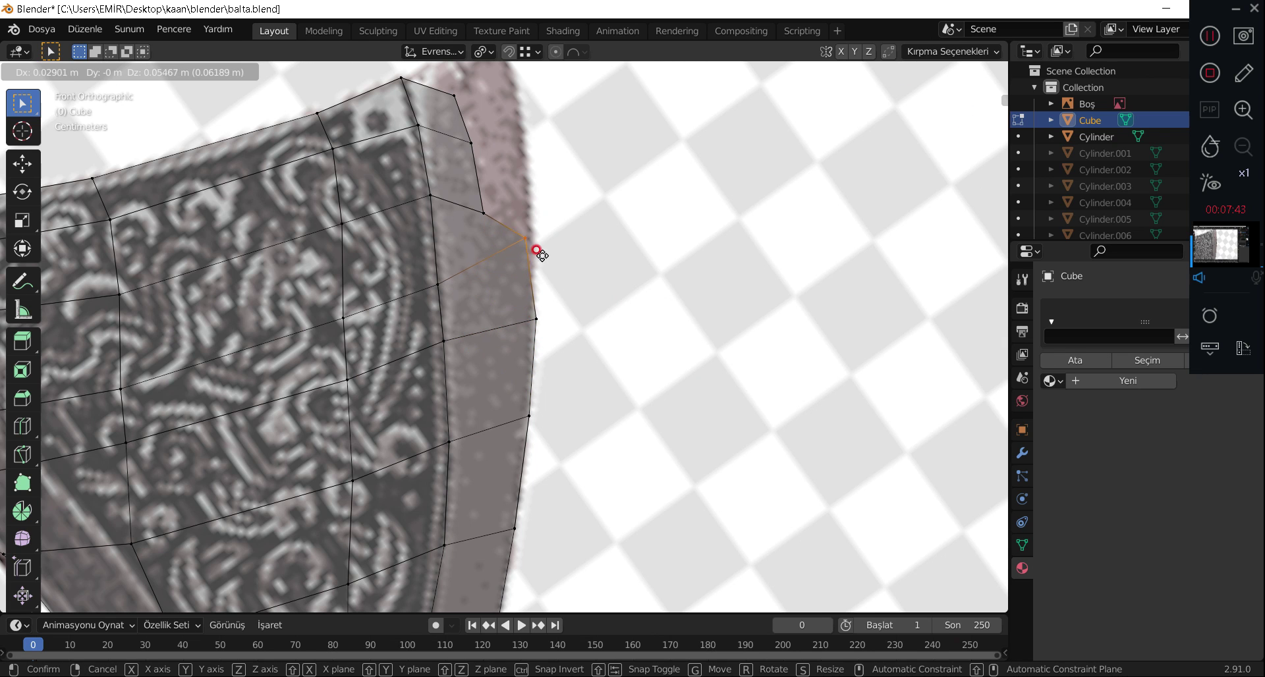
{"action": "left_click", "coordinate": [553, 232]}
{"action": "scroll", "coordinate": [561, 221], "scroll_direction": "down", "scroll_amount": 2}
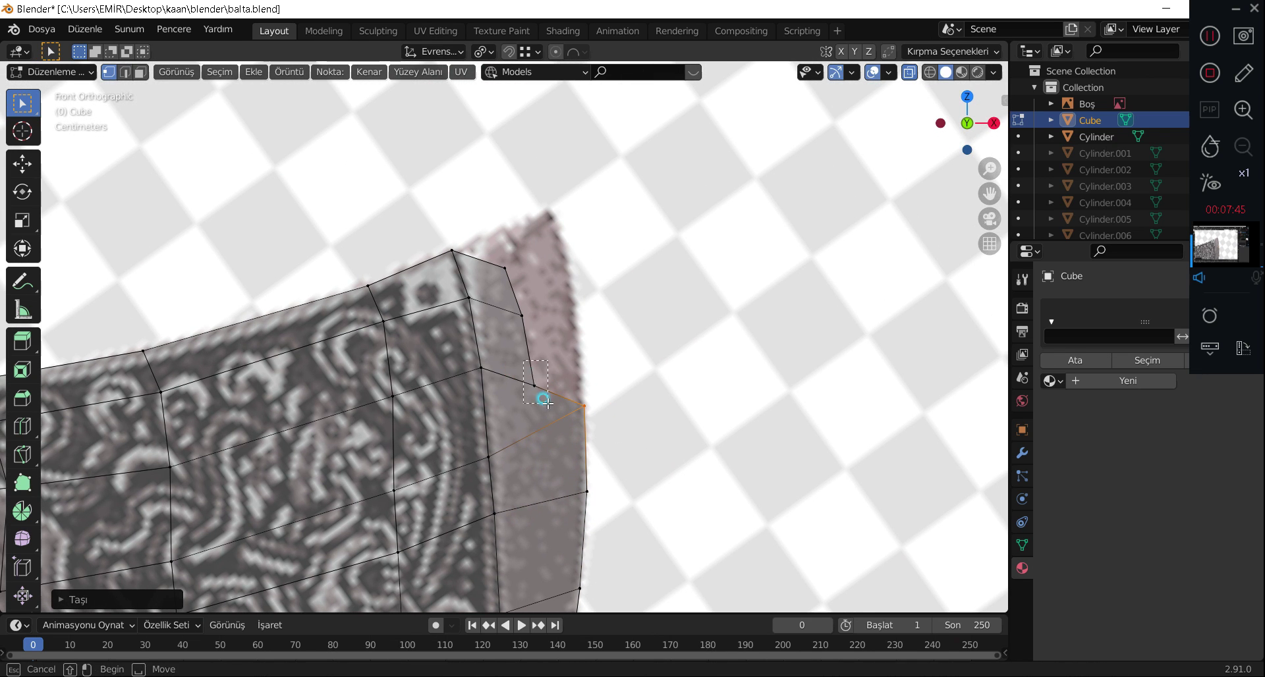
{"action": "key", "text": "g"}
{"action": "left_click", "coordinate": [589, 344]}
Drop the last corner vertices onto the outline, placing the top corner on the blade tip.
{"action": "left_click", "coordinate": [522, 316]}
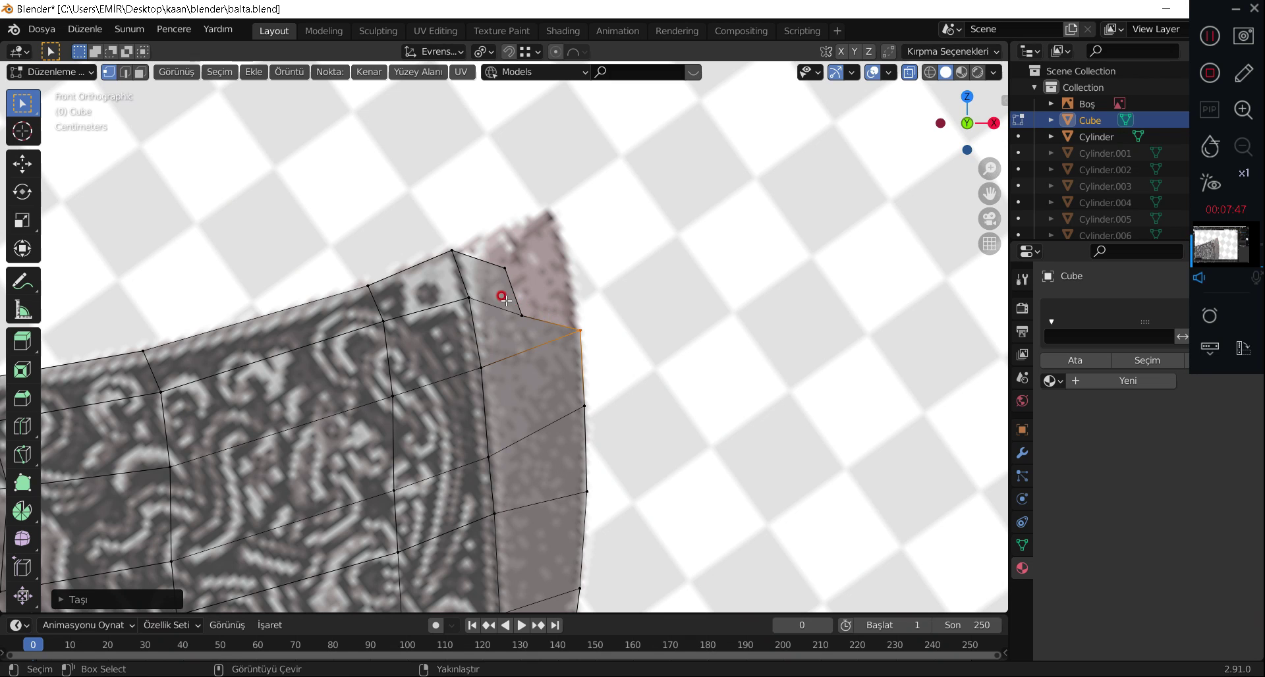
{"action": "key", "text": "g"}
{"action": "left_click", "coordinate": [579, 270]}
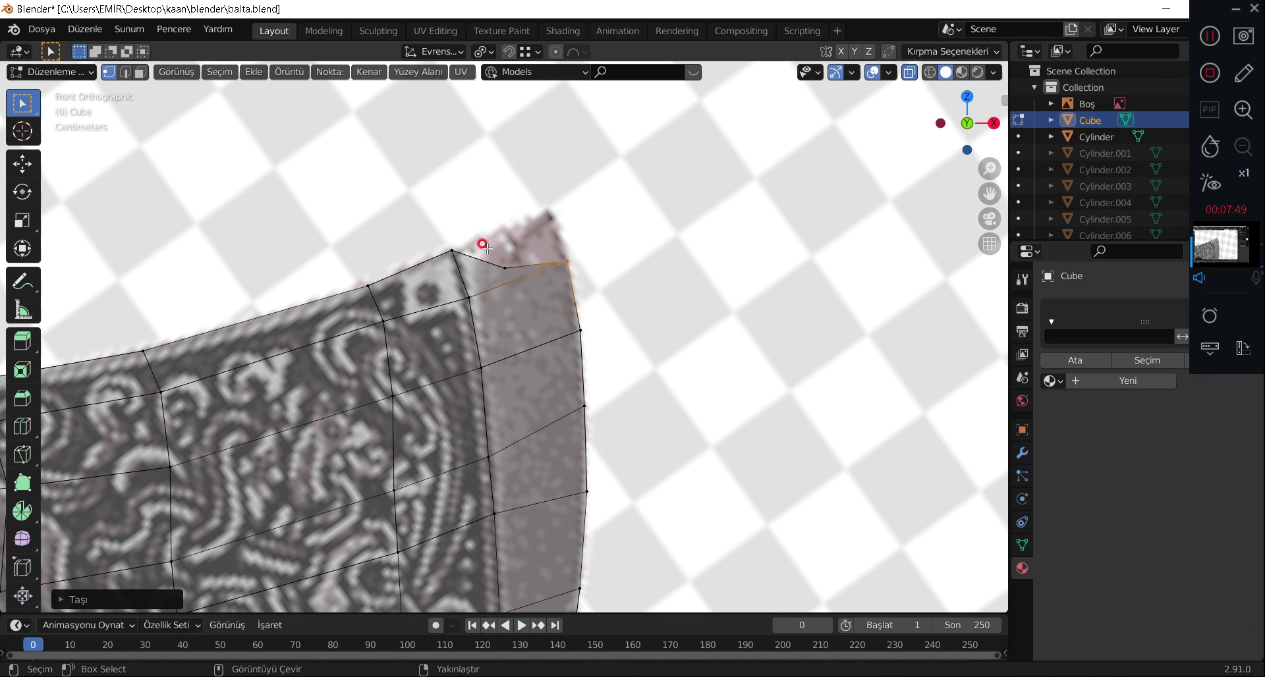
{"action": "left_click", "coordinate": [504, 267]}
{"action": "key", "text": "g"}
{"action": "left_click", "coordinate": [564, 229]}
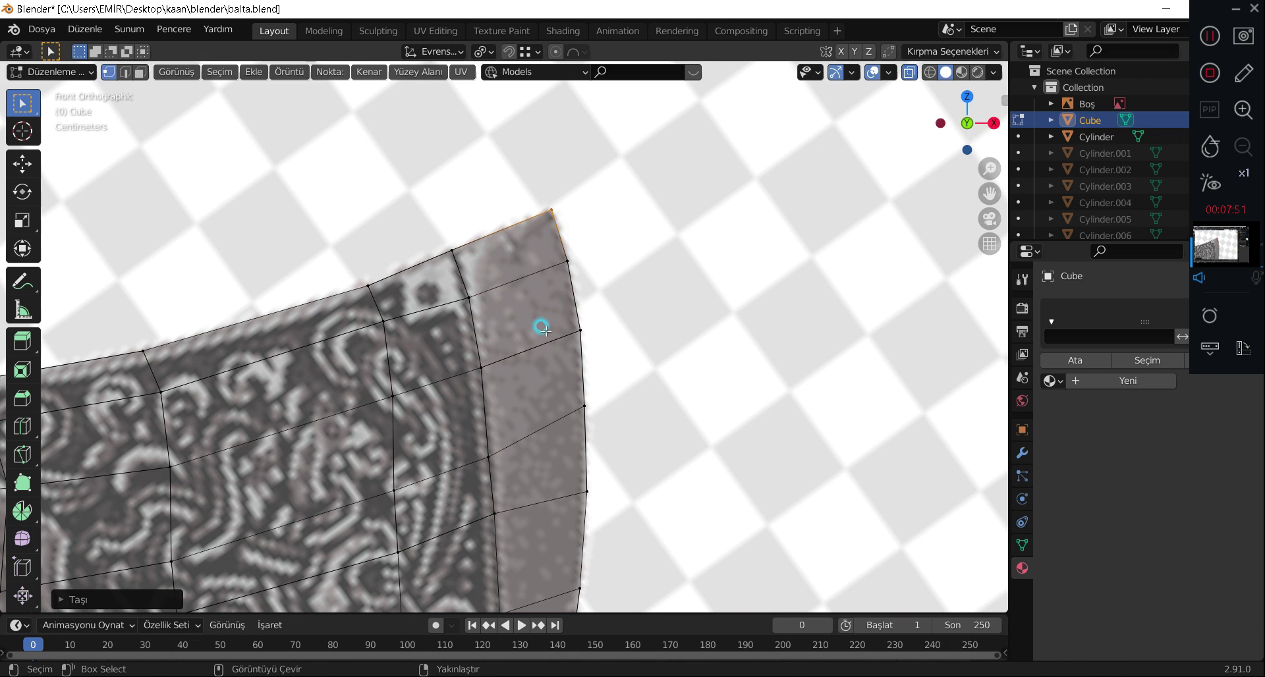
{"action": "scroll", "coordinate": [541, 328], "scroll_direction": "down", "scroll_amount": 8}
{"action": "scroll", "coordinate": [620, 408], "scroll_direction": "down", "scroll_amount": 2}
{"action": "mouse_move", "coordinate": [650, 347]}
{"action": "middle_mouse_down"}
{"action": "mouse_move", "coordinate": [568, 409]}
{"action": "mouse_move", "coordinate": [519, 387]}
{"action": "middle_mouse_up"}
Select the two outer rim loops and scale them to 0 to sharpen the edge.
{"action": "left_click", "coordinate": [518, 407], "text": "alt"}
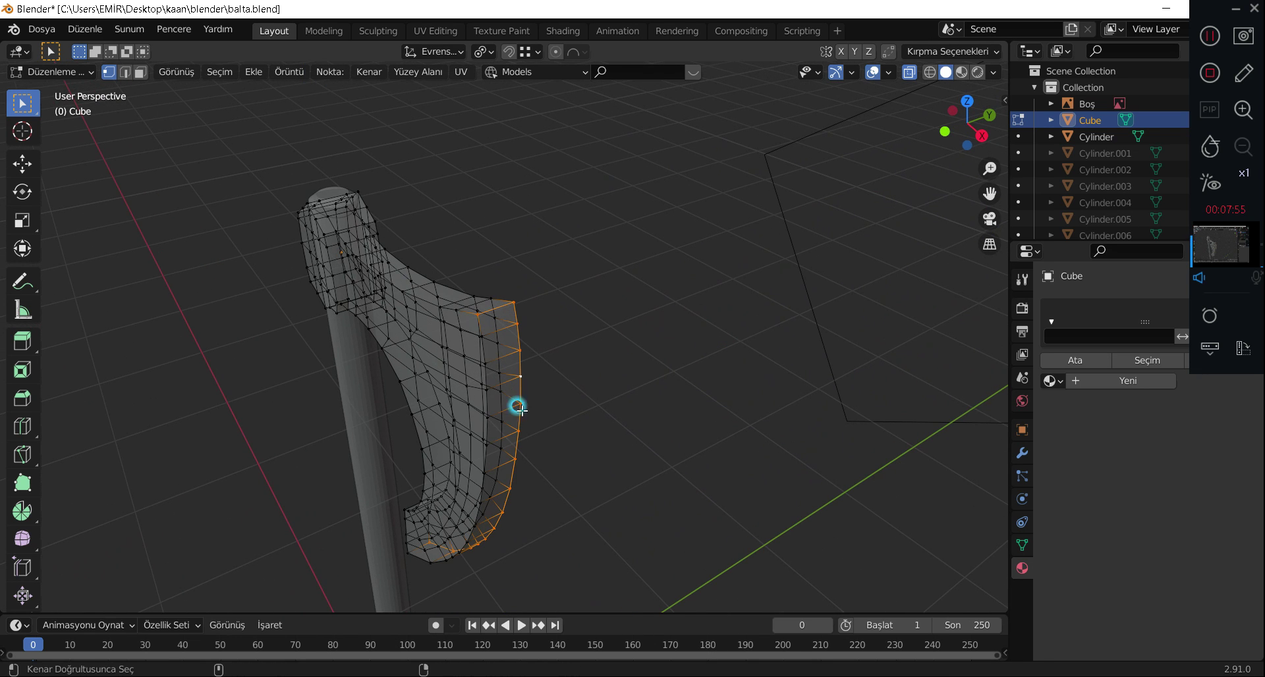
{"action": "left_click", "coordinate": [484, 387], "text": "alt+shift"}
{"action": "mouse_move", "coordinate": [494, 480]}
{"action": "middle_mouse_down"}
{"action": "mouse_move", "coordinate": [562, 480]}
{"action": "mouse_move", "coordinate": [542, 502]}
{"action": "mouse_move", "coordinate": [498, 512]}
{"action": "middle_mouse_up"}
{"action": "type", "text": "s"}
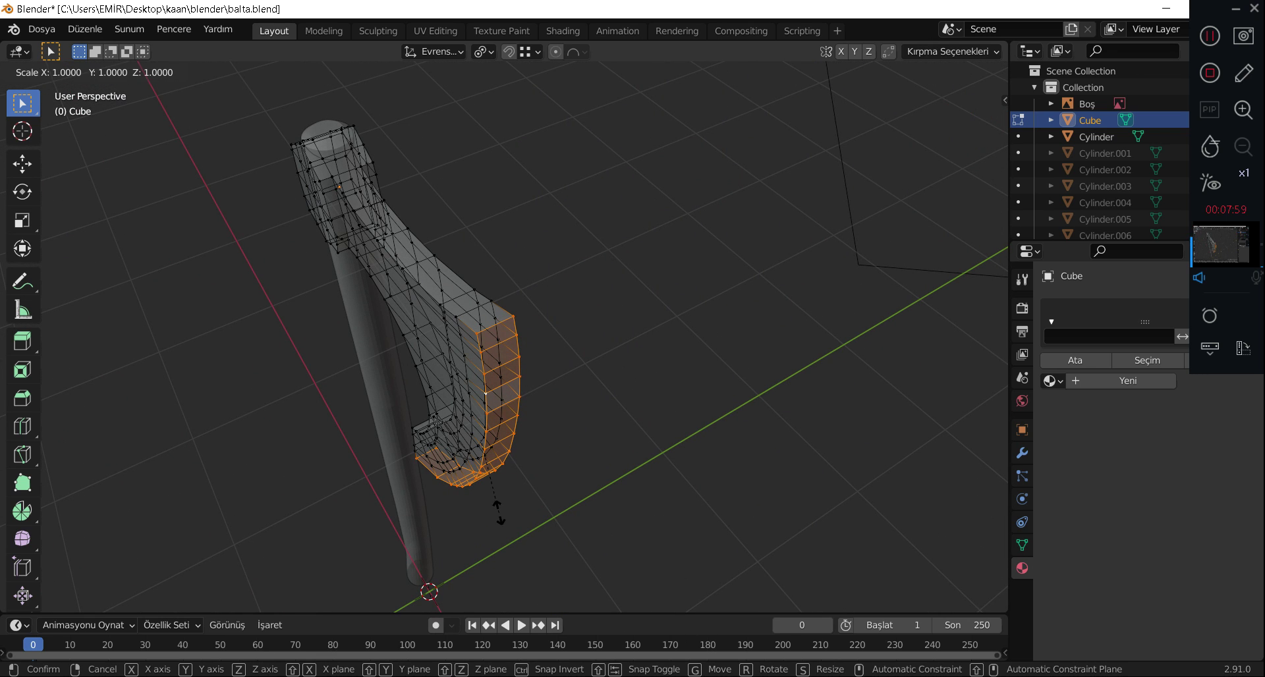
{"action": "type", "text": "0"}
{"action": "key", "text": "Return"}
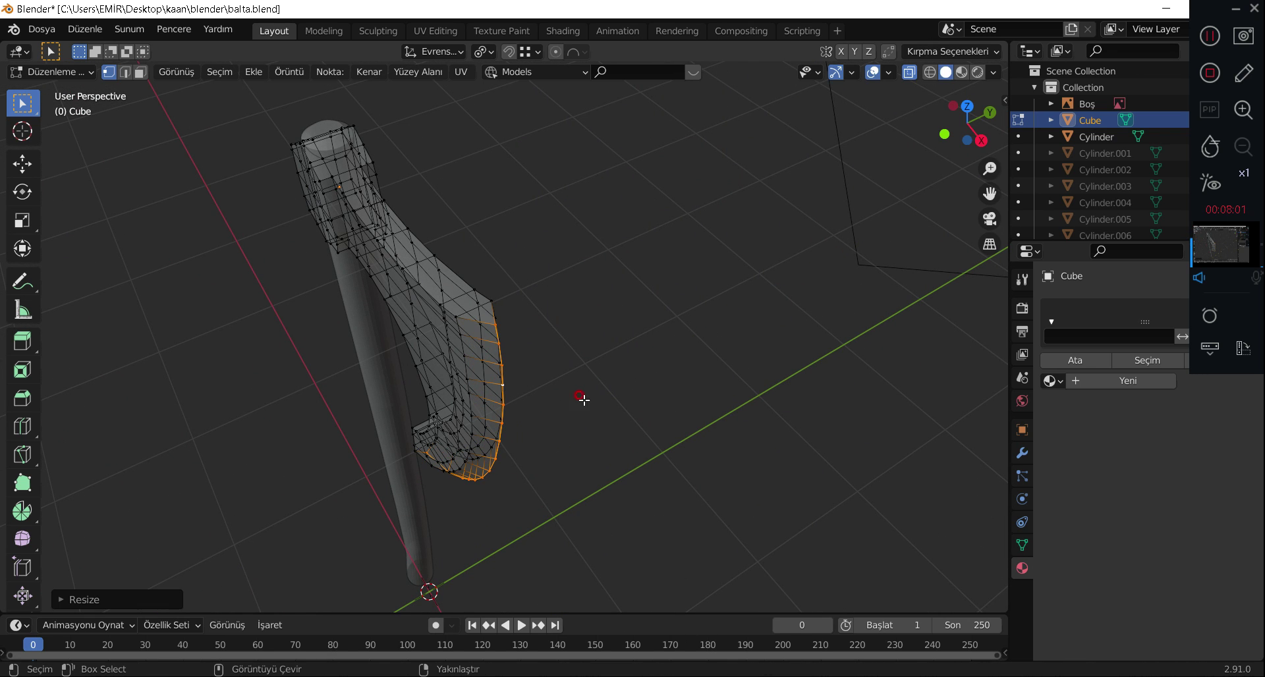
Check the sharpened edge in solid Top view, then return to Front view.
{"action": "left_click", "coordinate": [910, 74]}
{"action": "key", "text": "KP_7"}
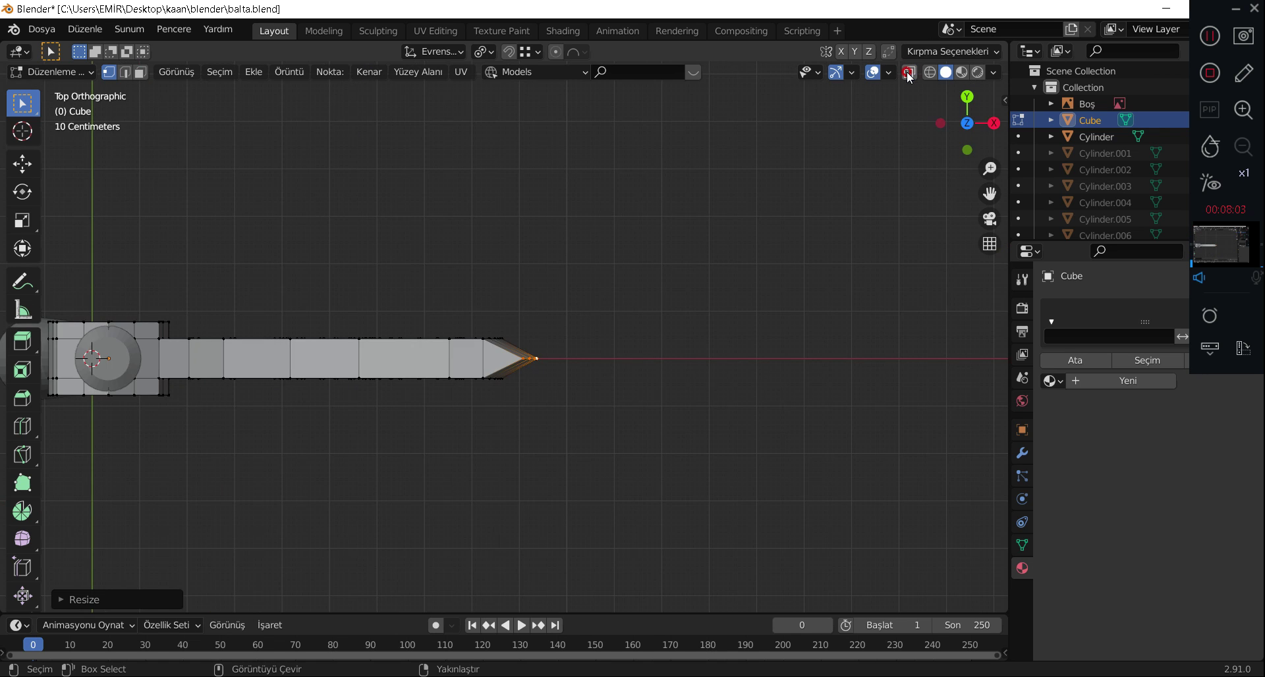
{"action": "scroll", "coordinate": [621, 268], "scroll_direction": "up", "scroll_amount": 5}
{"action": "mouse_move", "coordinate": [622, 268]}
{"action": "middle_mouse_down"}
{"action": "mouse_move", "coordinate": [571, 373]}
{"action": "mouse_move", "coordinate": [584, 282]}
{"action": "middle_mouse_up"}
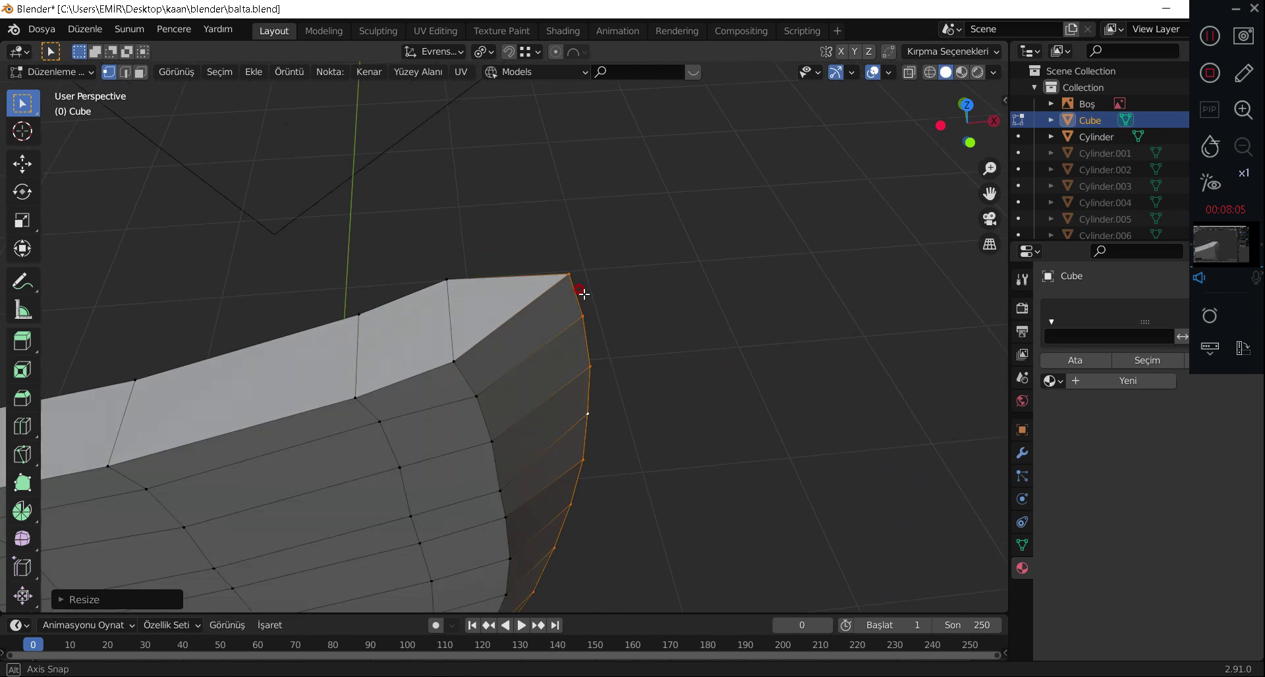
{"action": "middle_click_drag", "start_coordinate": [477, 418], "coordinate": [579, 415]}
{"action": "scroll", "coordinate": [580, 413], "scroll_direction": "down", "scroll_amount": 3}
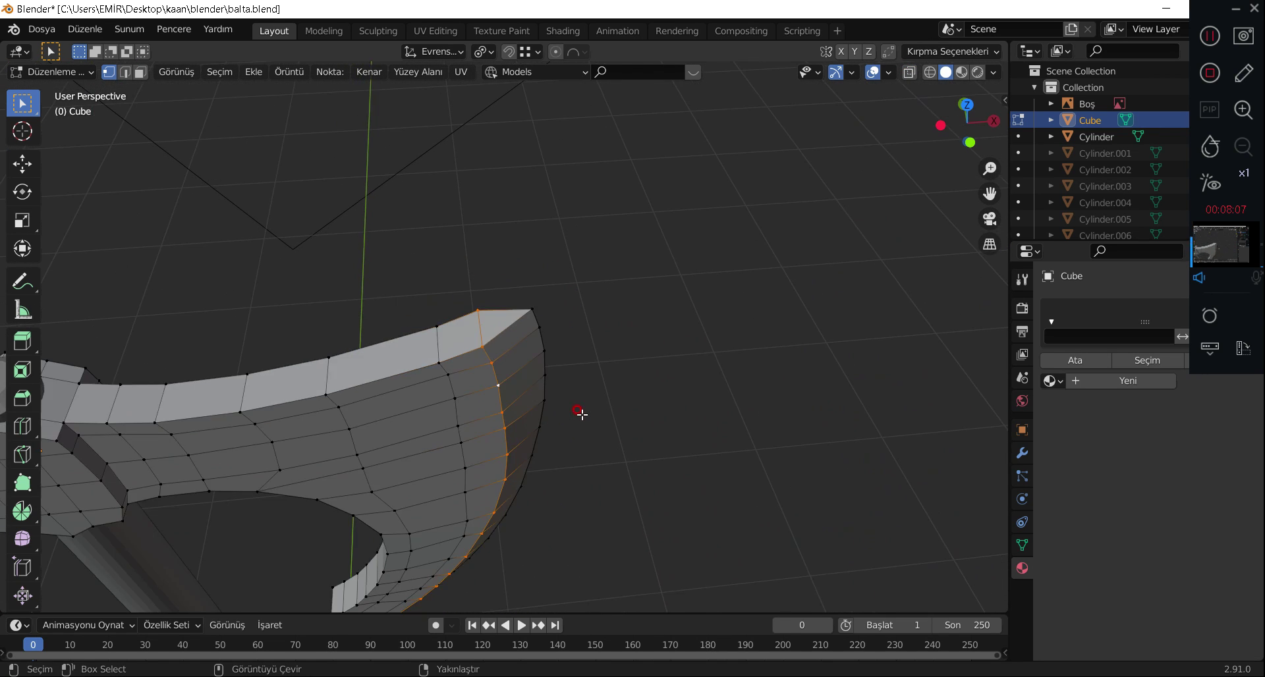
{"action": "key", "text": "KP_1"}
With X-ray on, knife-cut a line from a top-edge vertex to an interior vertex.
{"action": "left_click", "coordinate": [909, 72]}
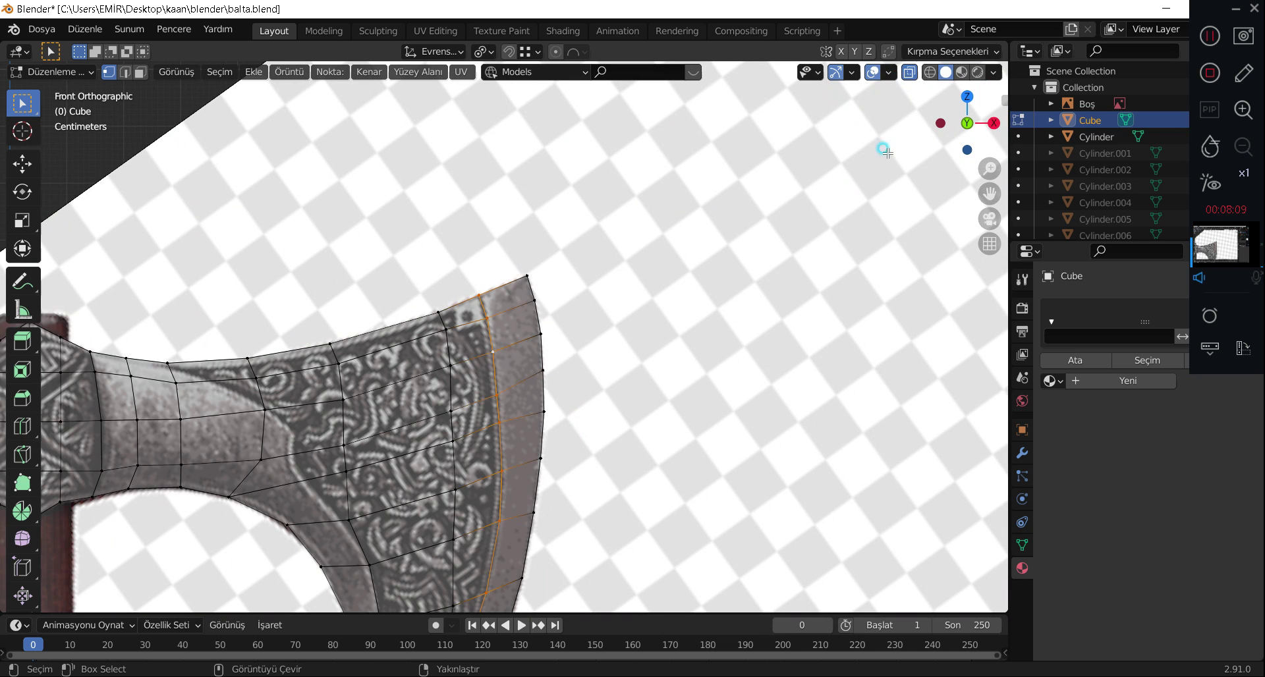
{"action": "scroll", "coordinate": [425, 476], "scroll_direction": "up", "scroll_amount": 2}
{"action": "mouse_move", "coordinate": [423, 479]}
{"action": "middle_mouse_down", "text": "shift"}
{"action": "mouse_move", "coordinate": [706, 303]}
{"action": "mouse_move", "coordinate": [753, 310]}
{"action": "middle_mouse_up", "text": "shift"}
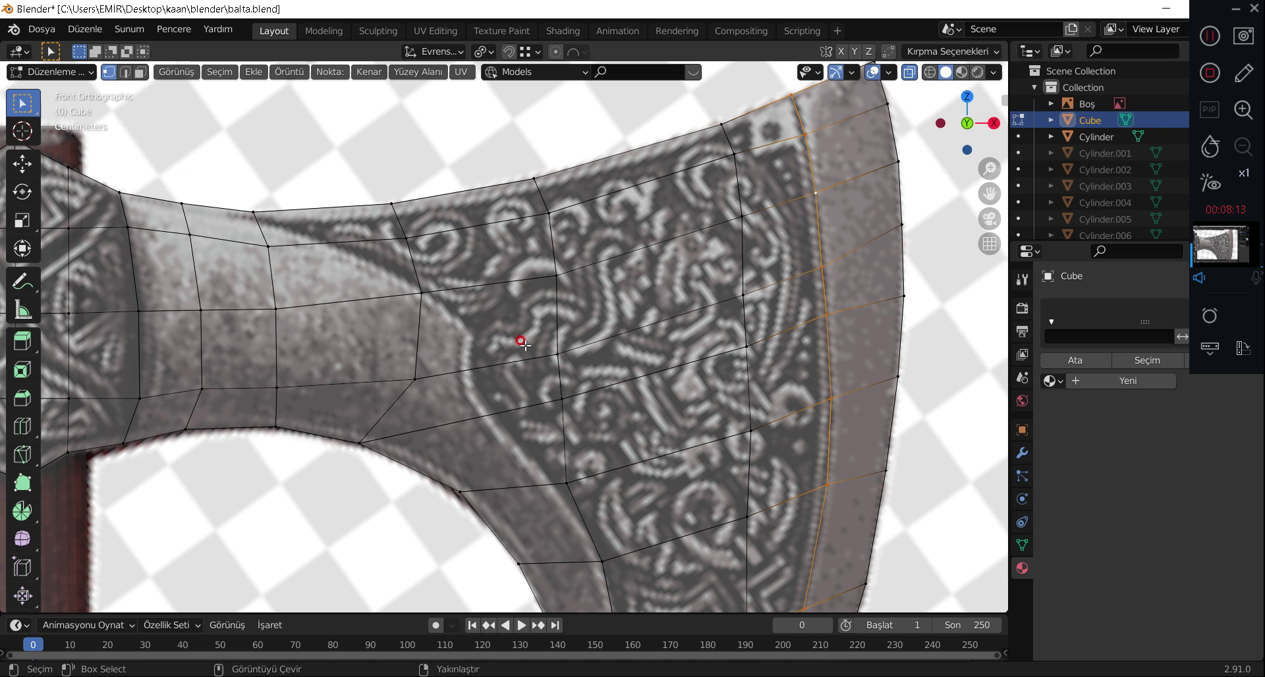
{"action": "scroll", "coordinate": [432, 308], "scroll_direction": "up", "scroll_amount": 1}
{"action": "middle_click_drag", "start_coordinate": [432, 308], "coordinate": [506, 312], "text": "shift"}
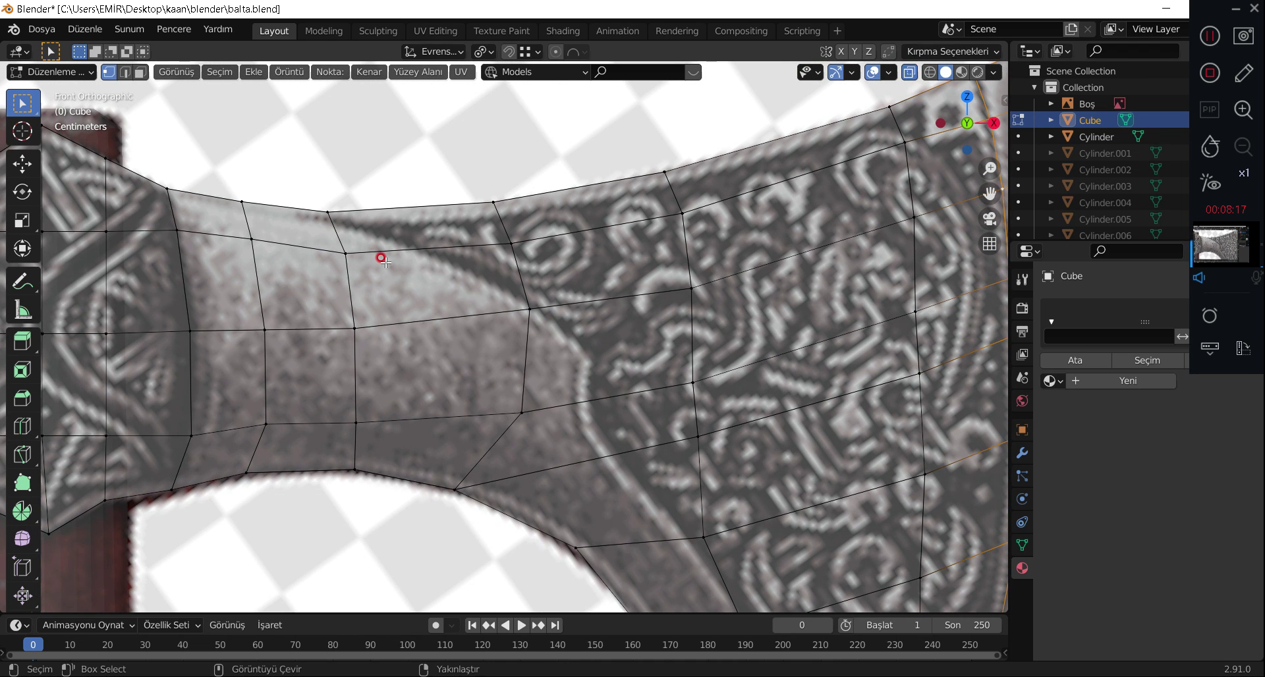
{"action": "key", "text": "k"}
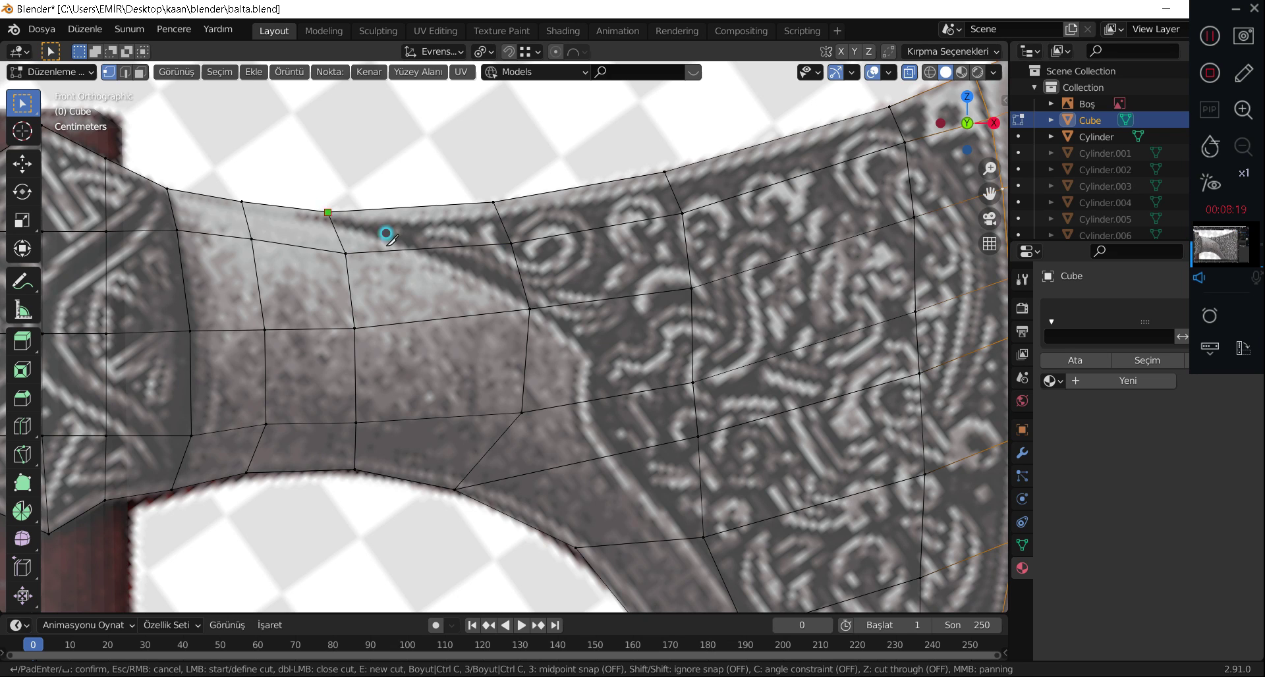
{"action": "left_click", "coordinate": [386, 234]}
{"action": "left_click", "coordinate": [529, 307]}
{"action": "key", "text": "Return"}
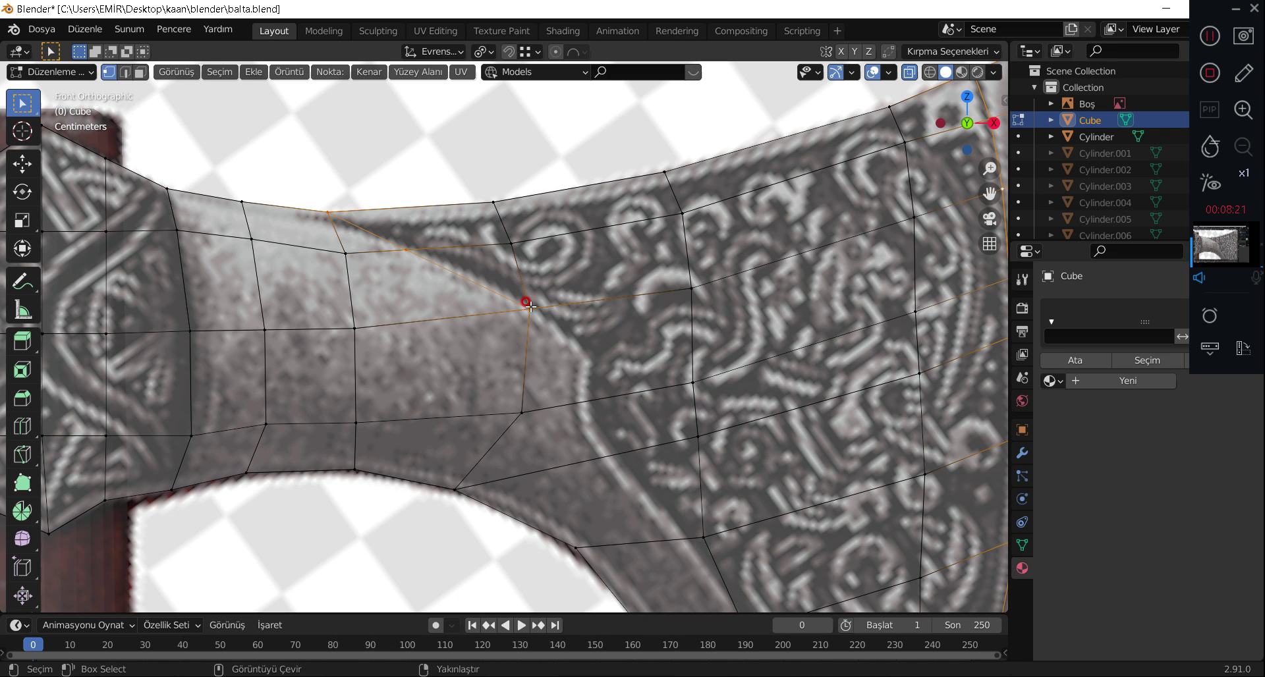
Knife-cut a second line from that vertex down along the engraved border.
{"action": "left_click", "coordinate": [529, 308]}
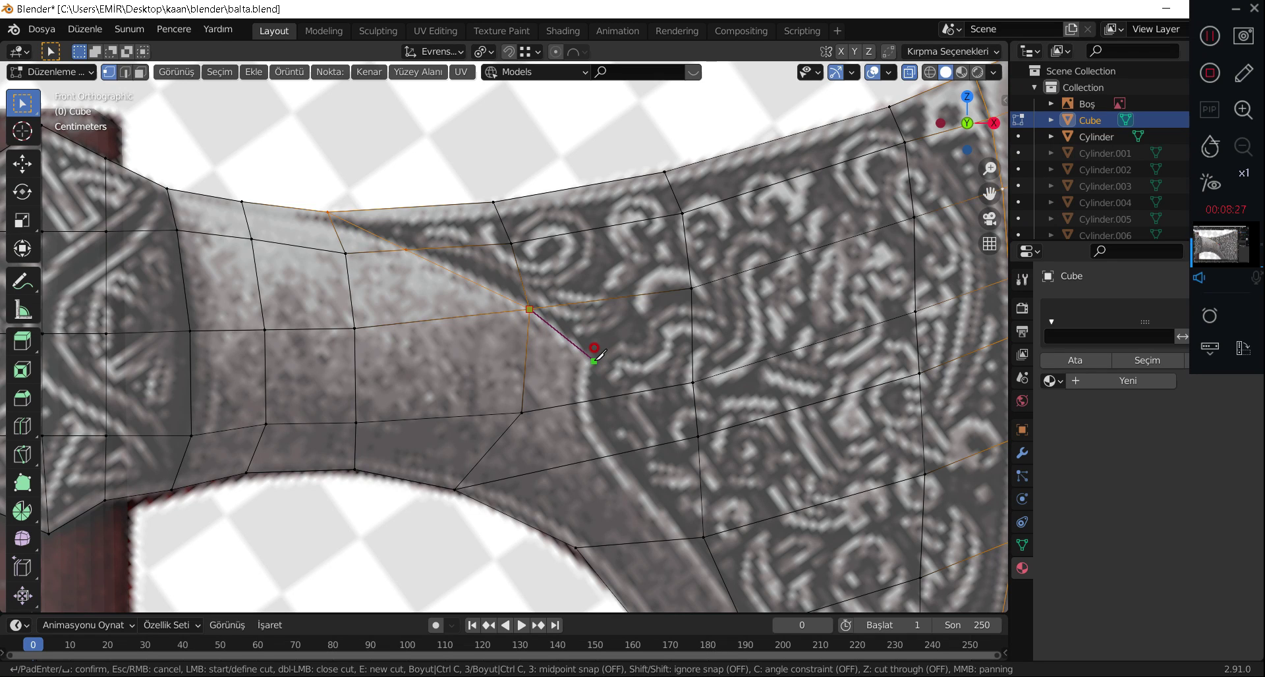
{"action": "left_click", "coordinate": [594, 361]}
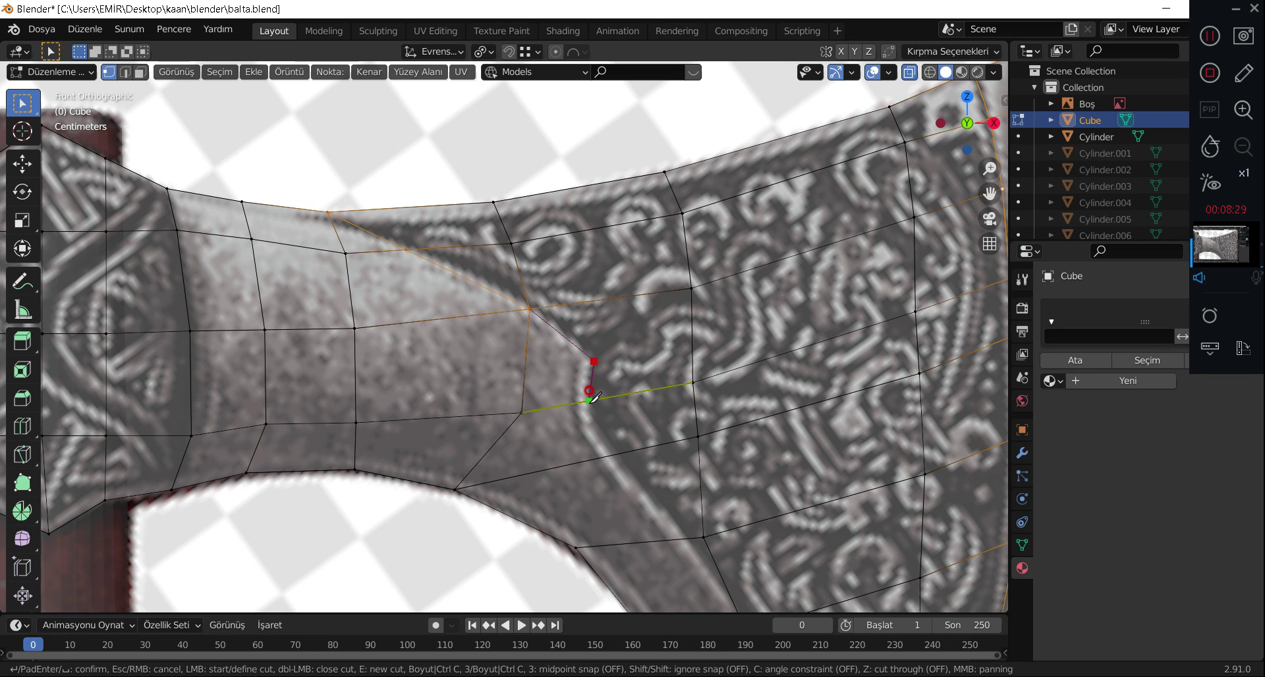
{"action": "left_click", "coordinate": [588, 400]}
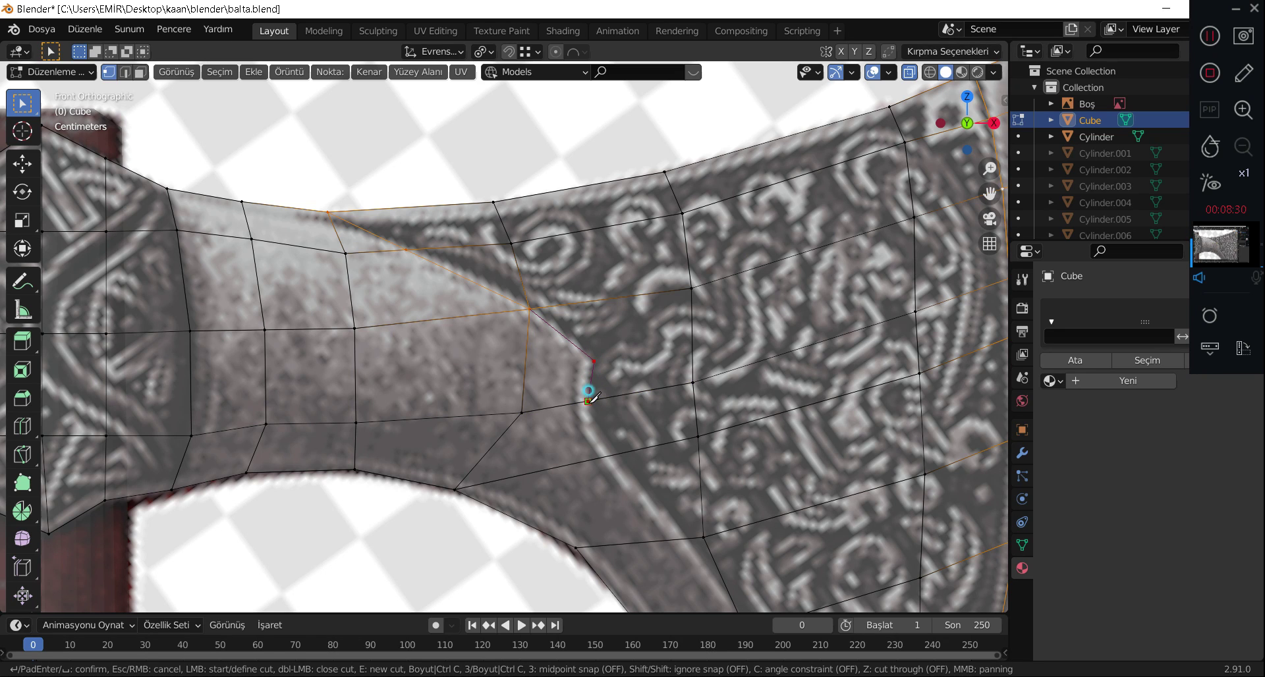
{"action": "left_click", "coordinate": [704, 535]}
{"action": "key", "text": "Return"}
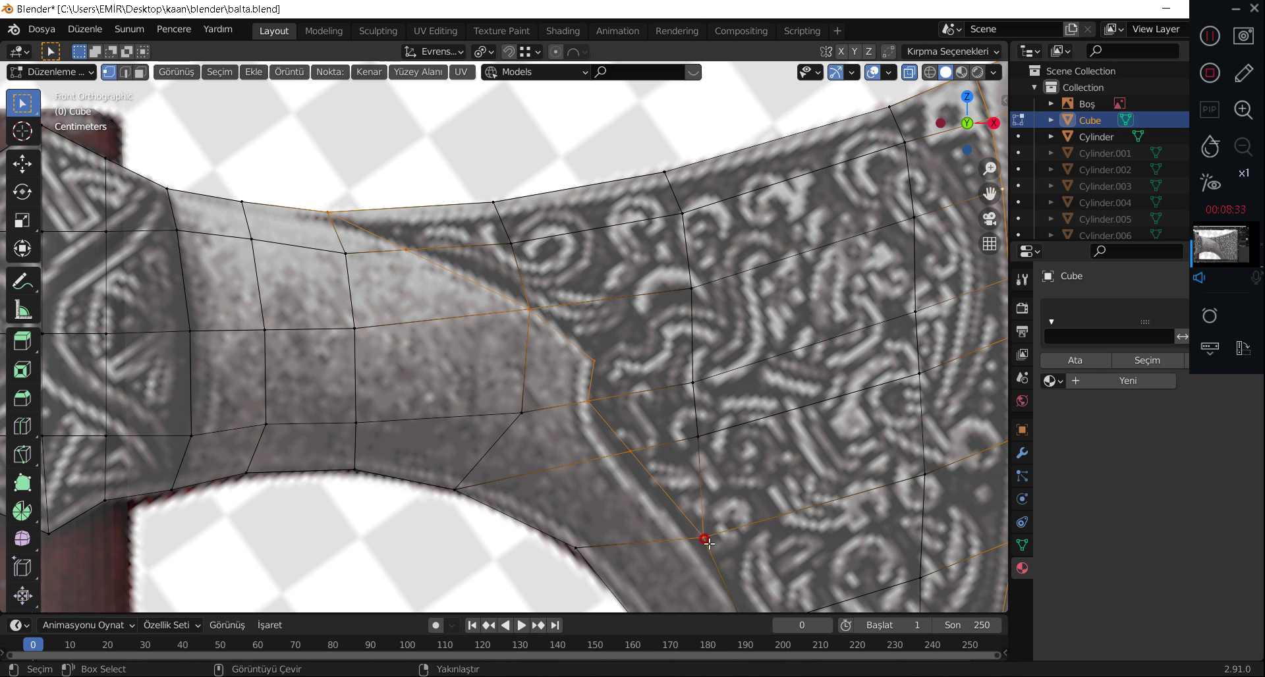
Move the new cut's end and middle vertices onto the engraved border line.
{"action": "left_click", "coordinate": [704, 537]}
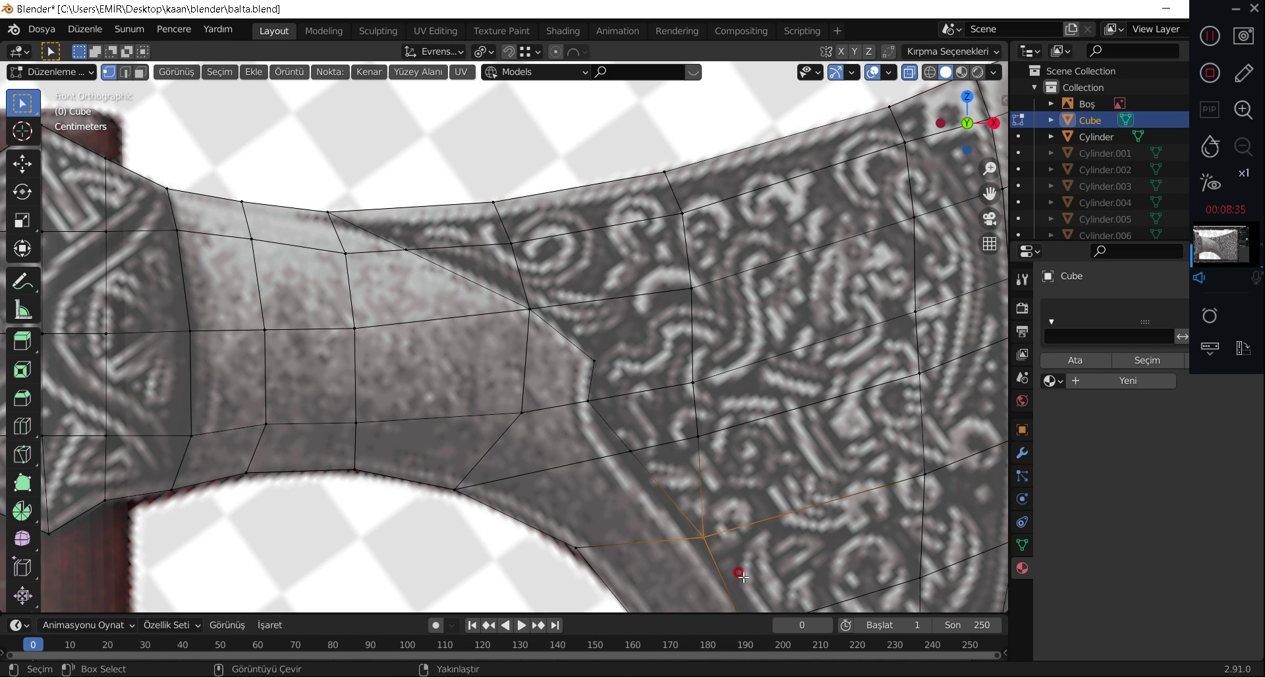
{"action": "key", "text": "g"}
{"action": "left_click", "coordinate": [726, 580]}
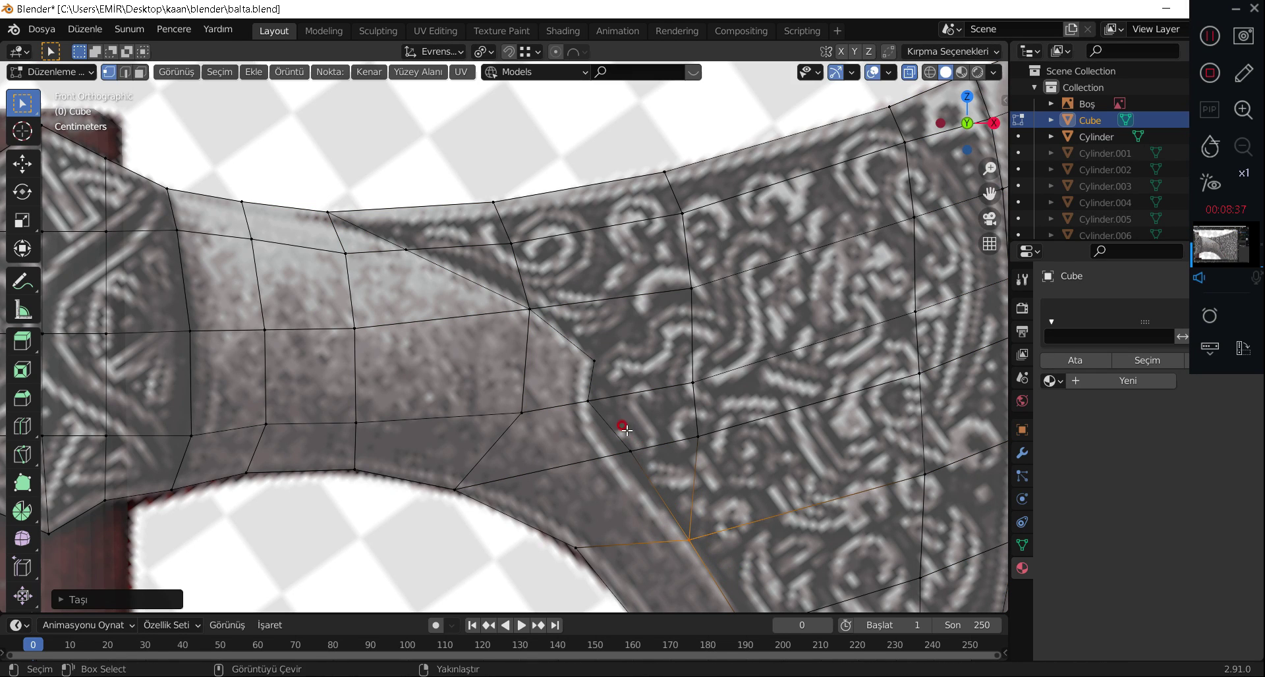
{"action": "left_click", "coordinate": [631, 451]}
{"action": "key", "text": "g"}
{"action": "left_click", "coordinate": [632, 485]}
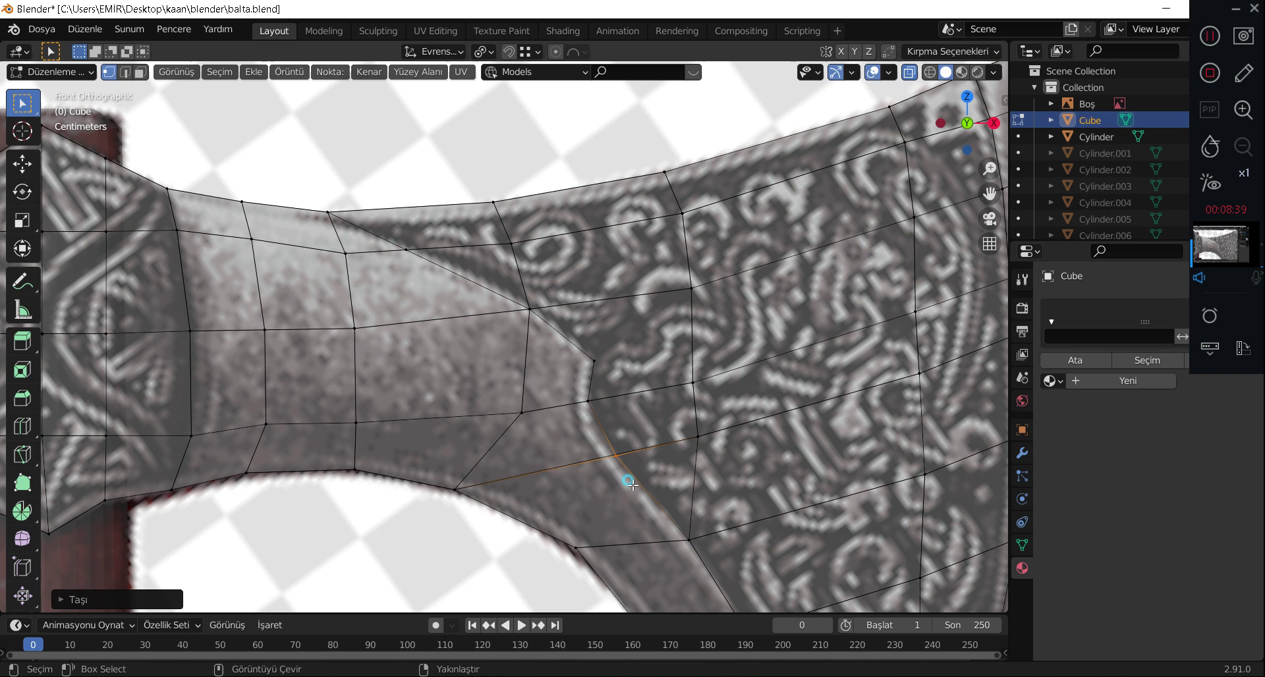
{"action": "right_click_drag", "start_coordinate": [669, 467], "coordinate": [693, 523], "text": "shift"}
{"action": "middle_click_drag", "start_coordinate": [697, 524], "coordinate": [661, 461], "text": "shift"}
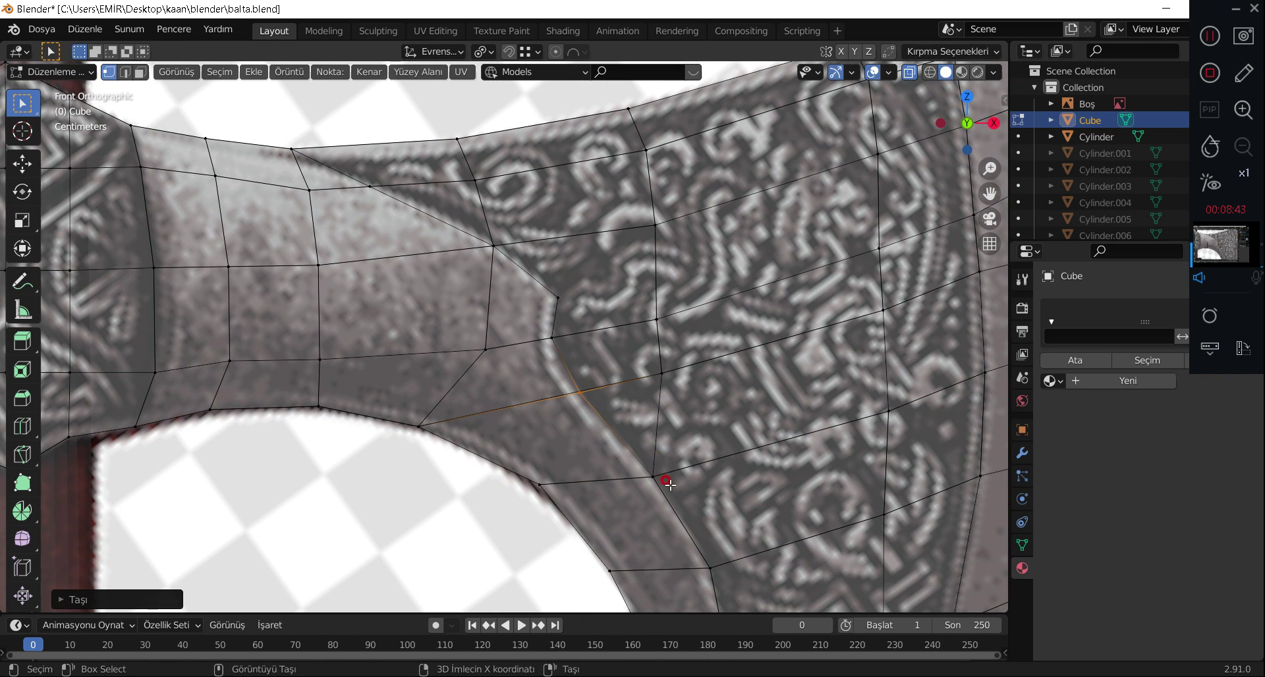
{"action": "right_click_drag", "start_coordinate": [660, 462], "coordinate": [678, 503], "text": "shift"}
{"action": "scroll", "coordinate": [682, 501], "scroll_direction": "down", "scroll_amount": 4}
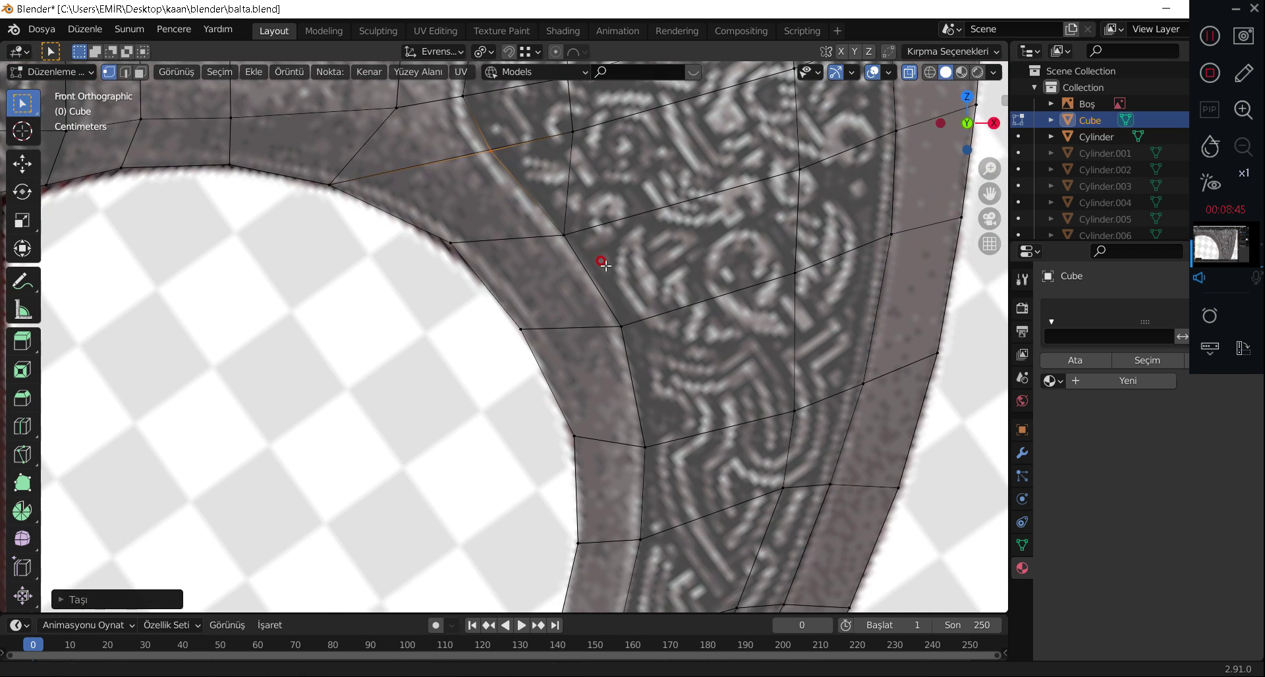
{"action": "scroll", "coordinate": [597, 270], "scroll_direction": "down", "scroll_amount": 3}
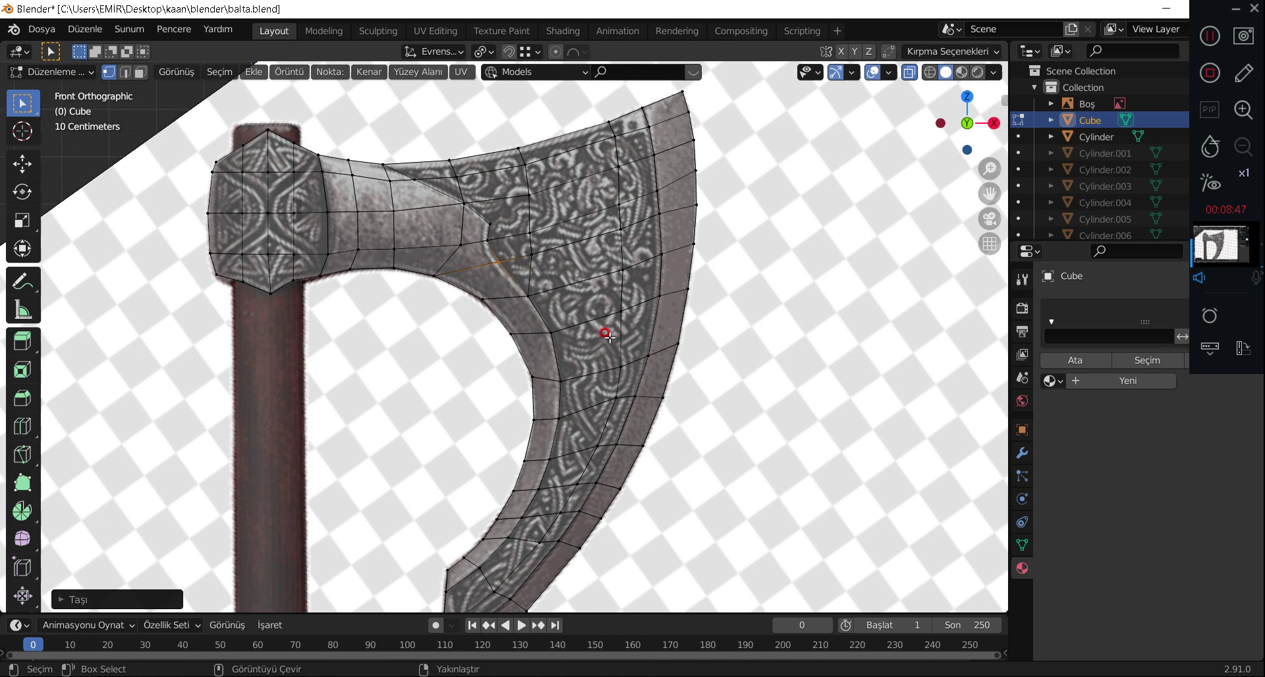
{"action": "mouse_move", "coordinate": [618, 352]}
{"action": "middle_mouse_down"}
{"action": "mouse_move", "coordinate": [268, 389]}
{"action": "mouse_move", "coordinate": [294, 377]}
{"action": "middle_mouse_up"}
Knife-cut a line from a top-edge vertex down to the earlier detail line.
{"action": "scroll", "coordinate": [584, 238], "scroll_direction": "up", "scroll_amount": 4}
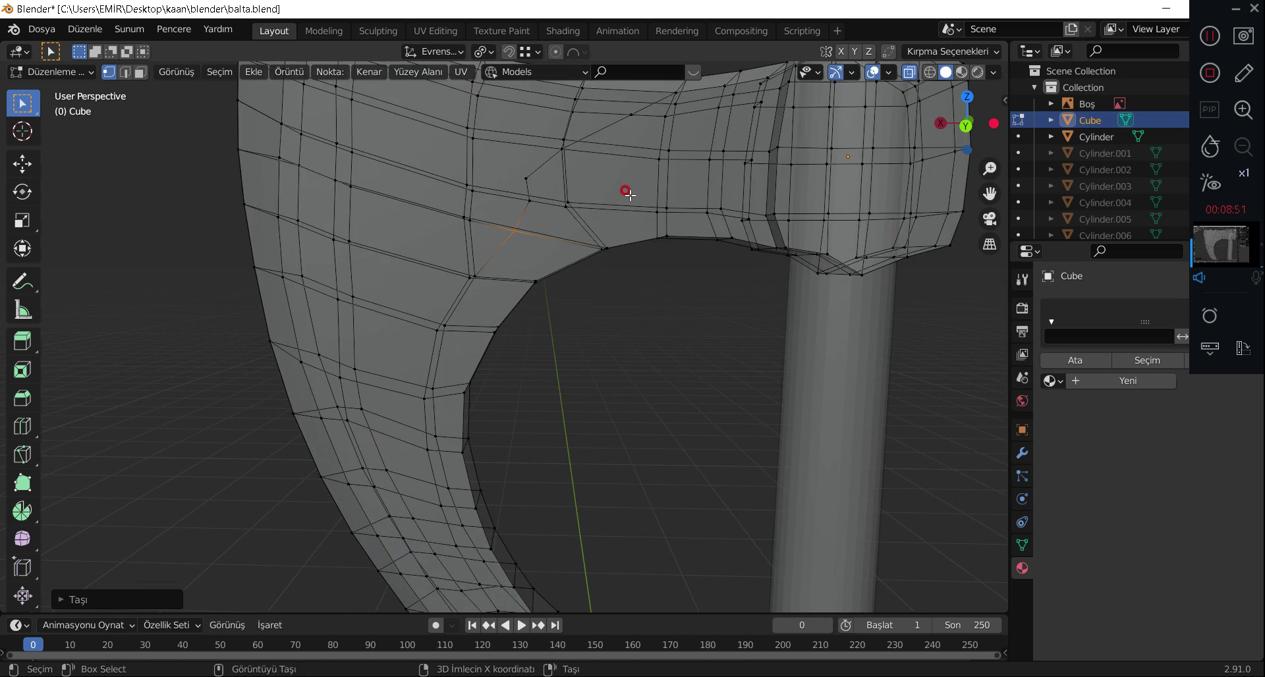
{"action": "scroll", "coordinate": [624, 192], "scroll_direction": "down", "scroll_amount": 2}
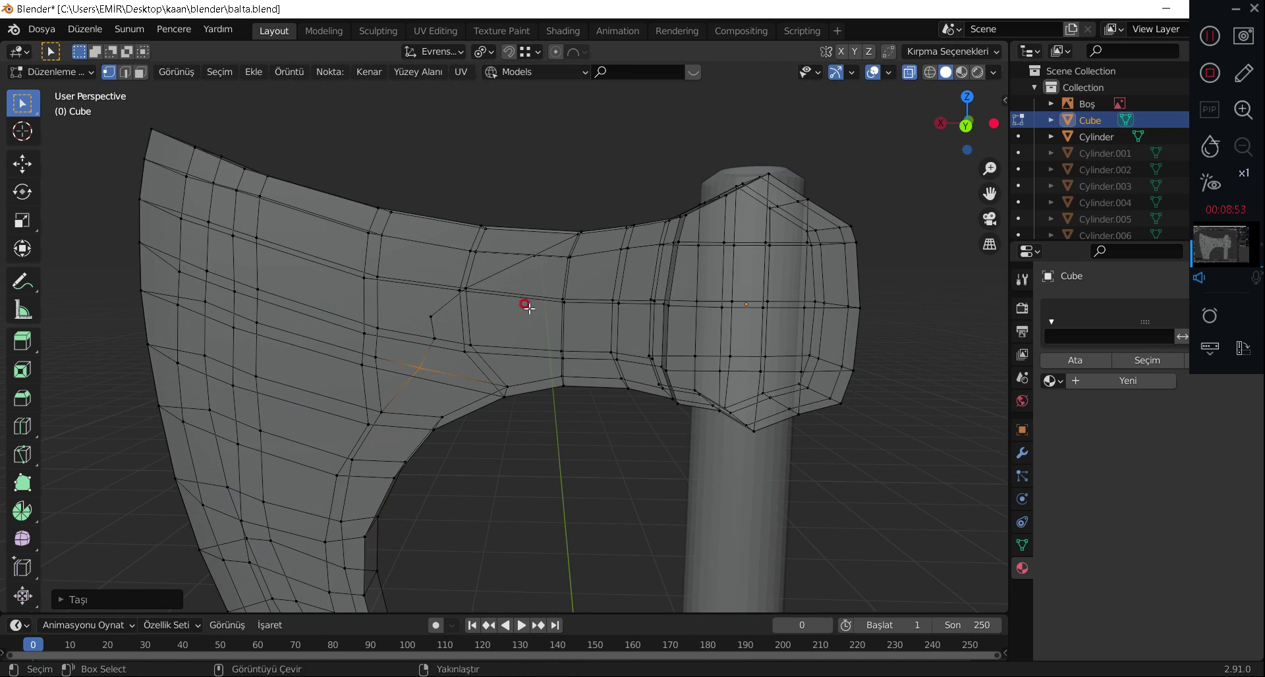
{"action": "key", "text": "k"}
{"action": "left_click", "coordinate": [581, 229]}
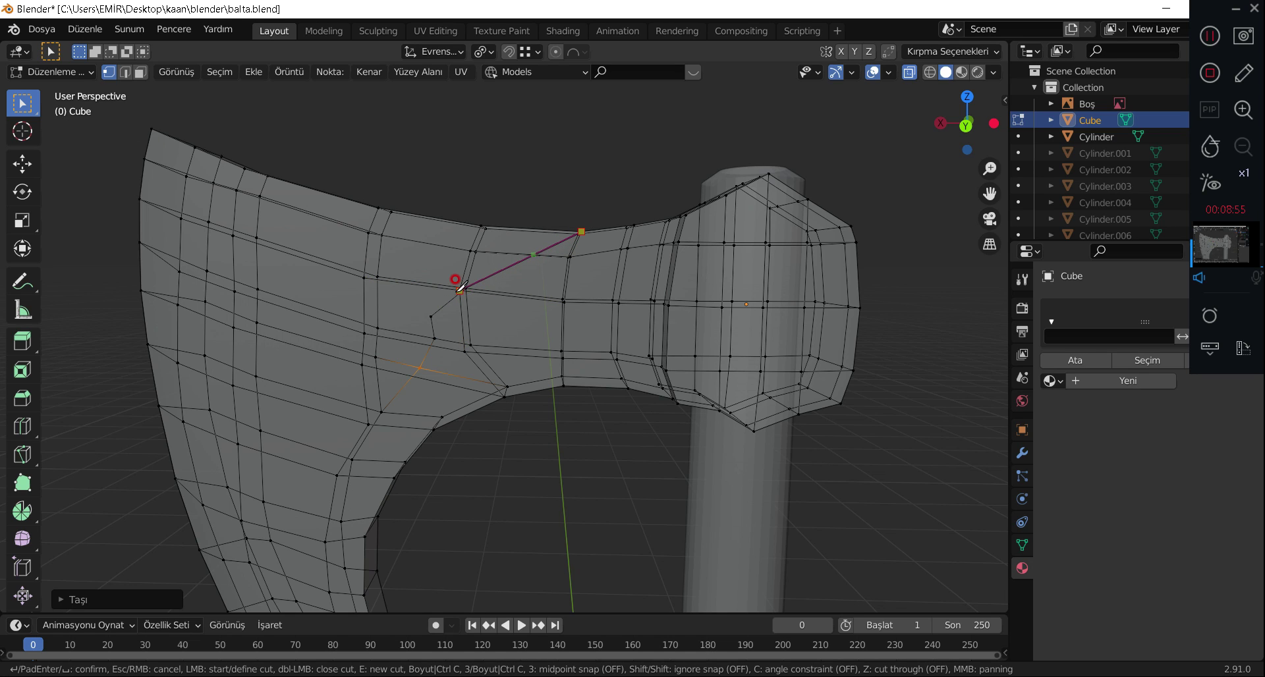
{"action": "left_click", "coordinate": [460, 290]}
{"action": "key", "text": "Return"}
{"action": "key", "text": "k"}
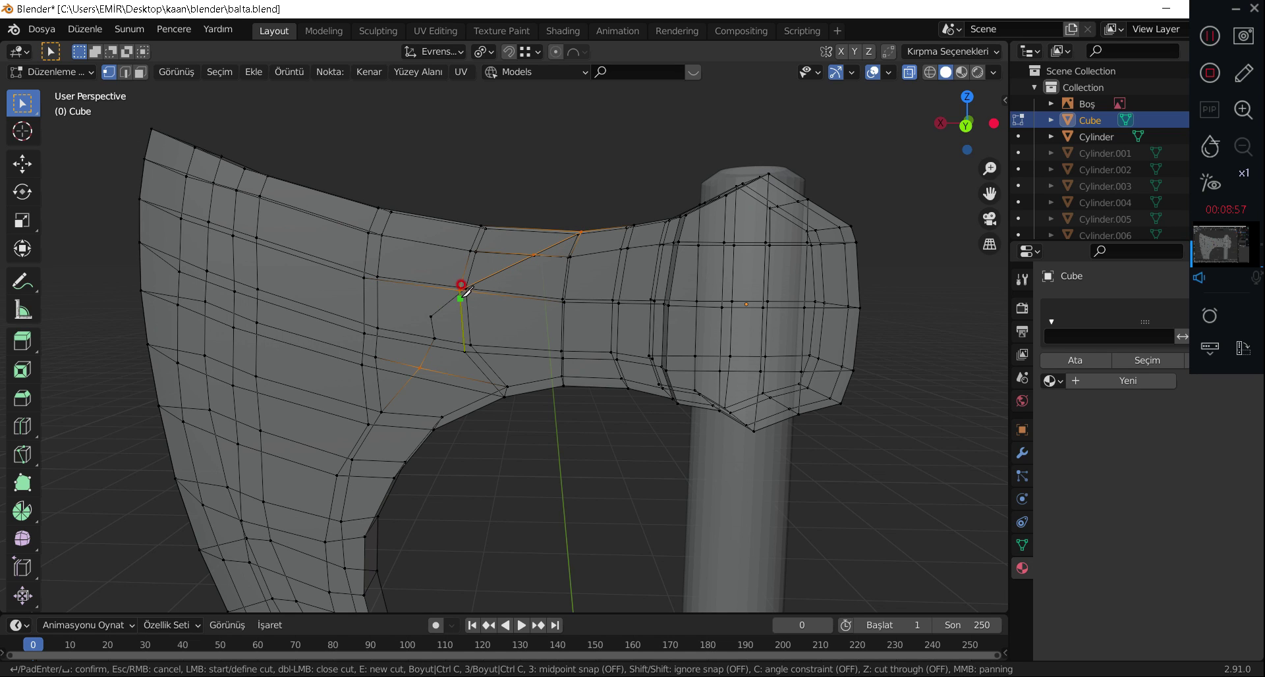
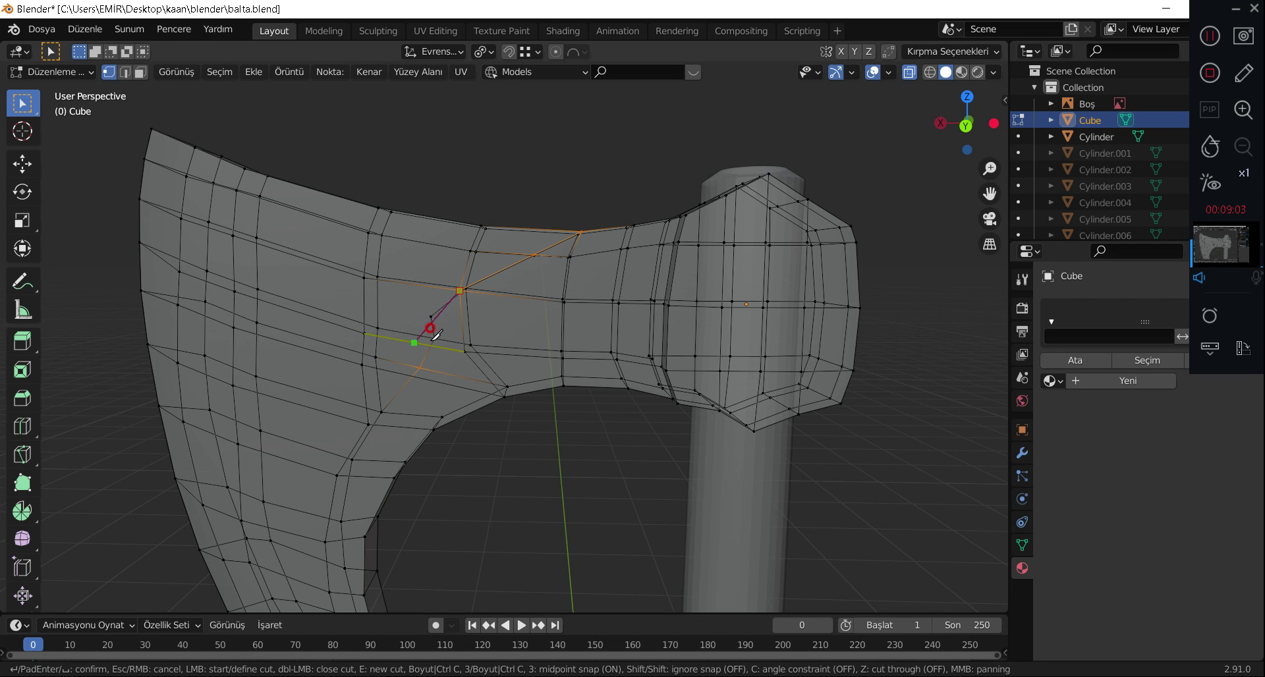
Finish the current knife cut and frame the blade's pattern edge in back orthographic view.
{"action": "left_click", "coordinate": [429, 344]}
{"action": "key", "text": "Return"}
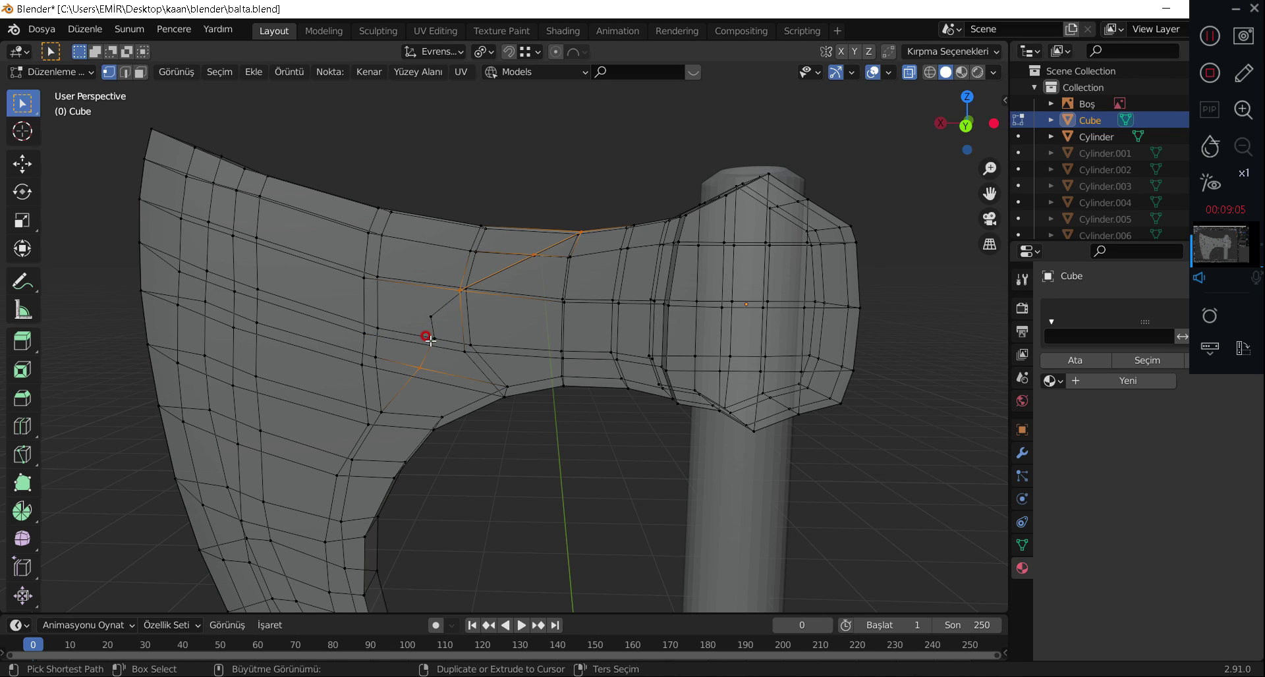
{"action": "key", "text": "ctrl+KP_1"}
{"action": "scroll", "coordinate": [429, 339], "scroll_direction": "up", "scroll_amount": 2}
{"action": "scroll", "coordinate": [429, 339], "scroll_direction": "down", "scroll_amount": 2}
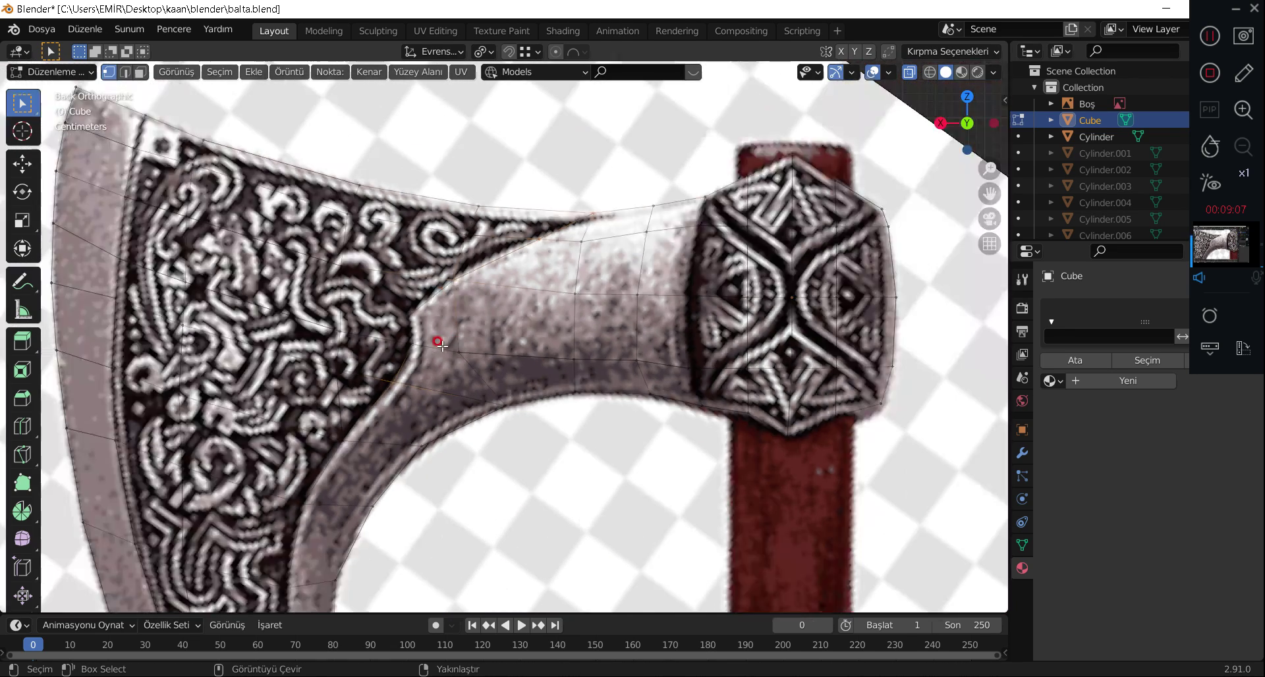
{"action": "scroll", "coordinate": [429, 339], "scroll_direction": "down", "scroll_amount": 2}
{"action": "scroll", "coordinate": [393, 334], "scroll_direction": "up", "scroll_amount": 5}
{"action": "scroll", "coordinate": [593, 284], "scroll_direction": "down", "scroll_amount": 3}
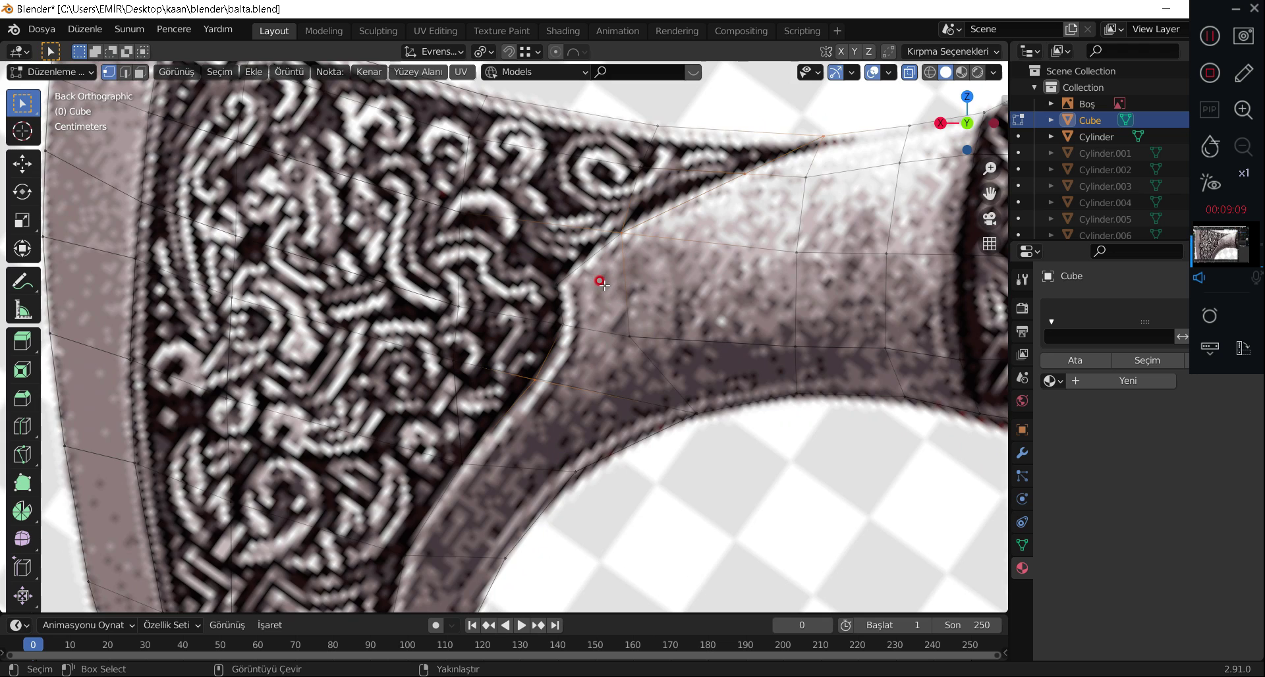
{"action": "scroll", "coordinate": [597, 282], "scroll_direction": "up", "scroll_amount": 5}
{"action": "middle_click_drag", "start_coordinate": [686, 239], "coordinate": [610, 314], "text": "shift"}
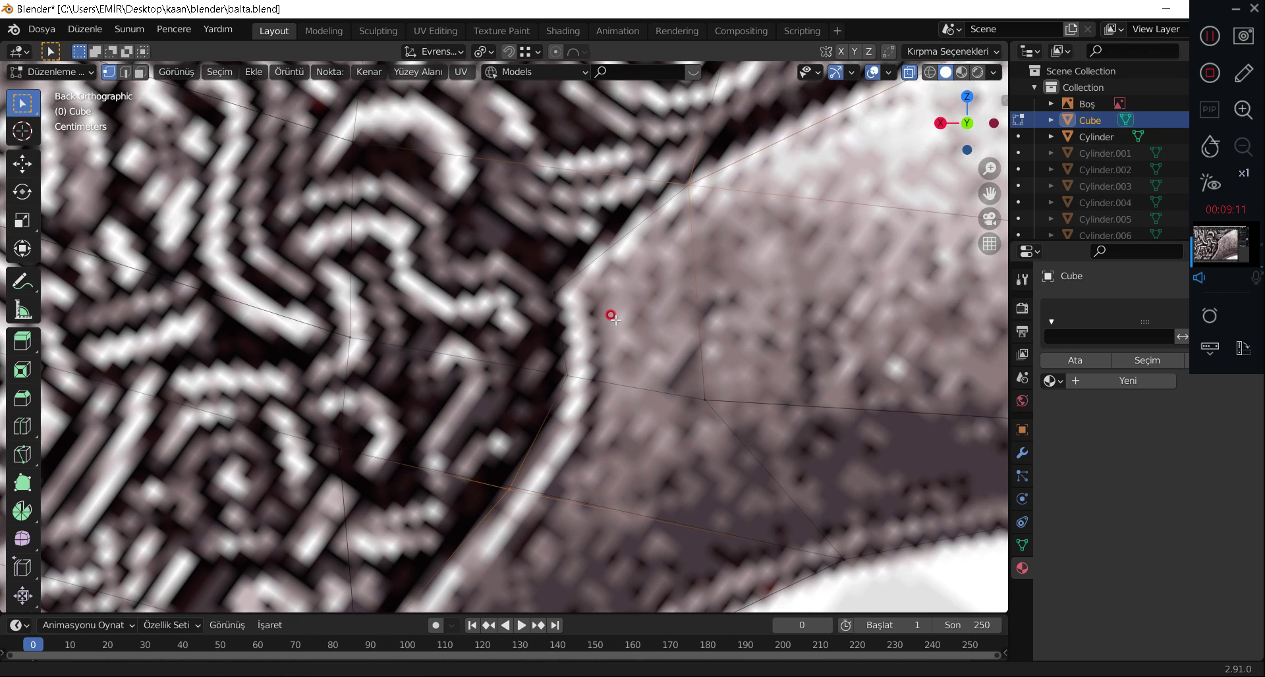
Knife-cut new edges along the pattern boundary from the upper blade vertex to the lower edge.
{"action": "key", "text": "k"}
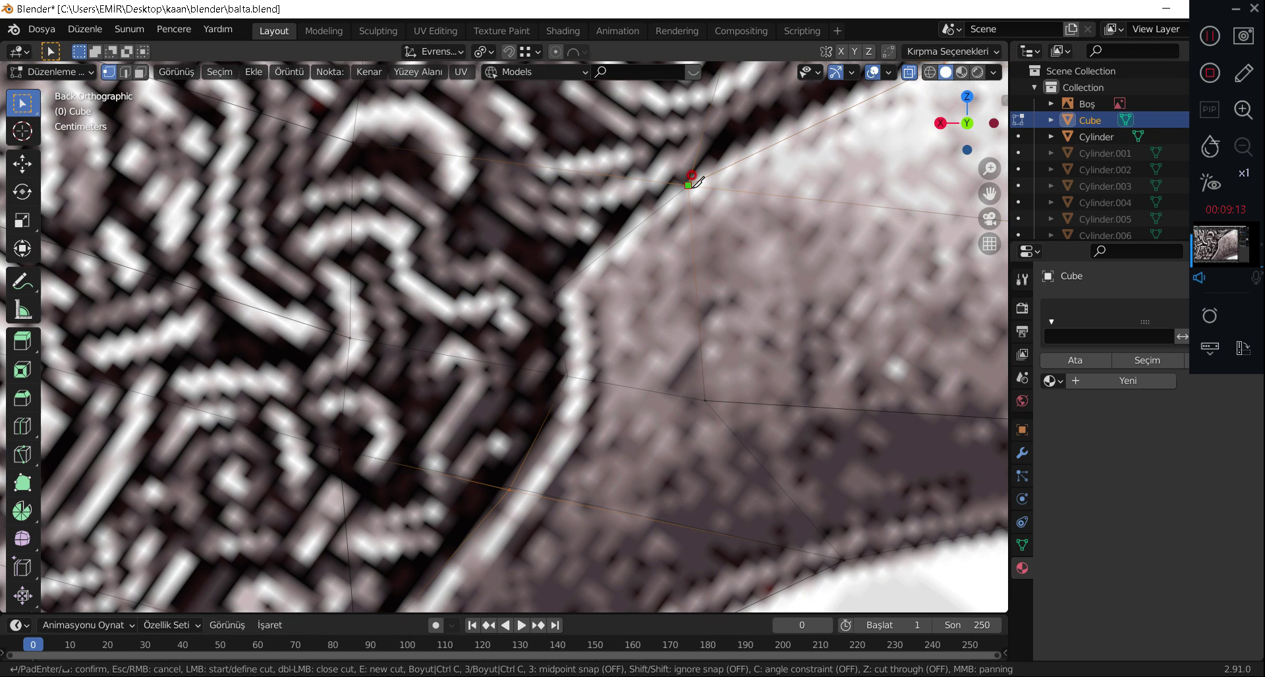
{"action": "left_click", "coordinate": [688, 185]}
{"action": "left_click", "coordinate": [556, 292]}
{"action": "left_click", "coordinate": [569, 376]}
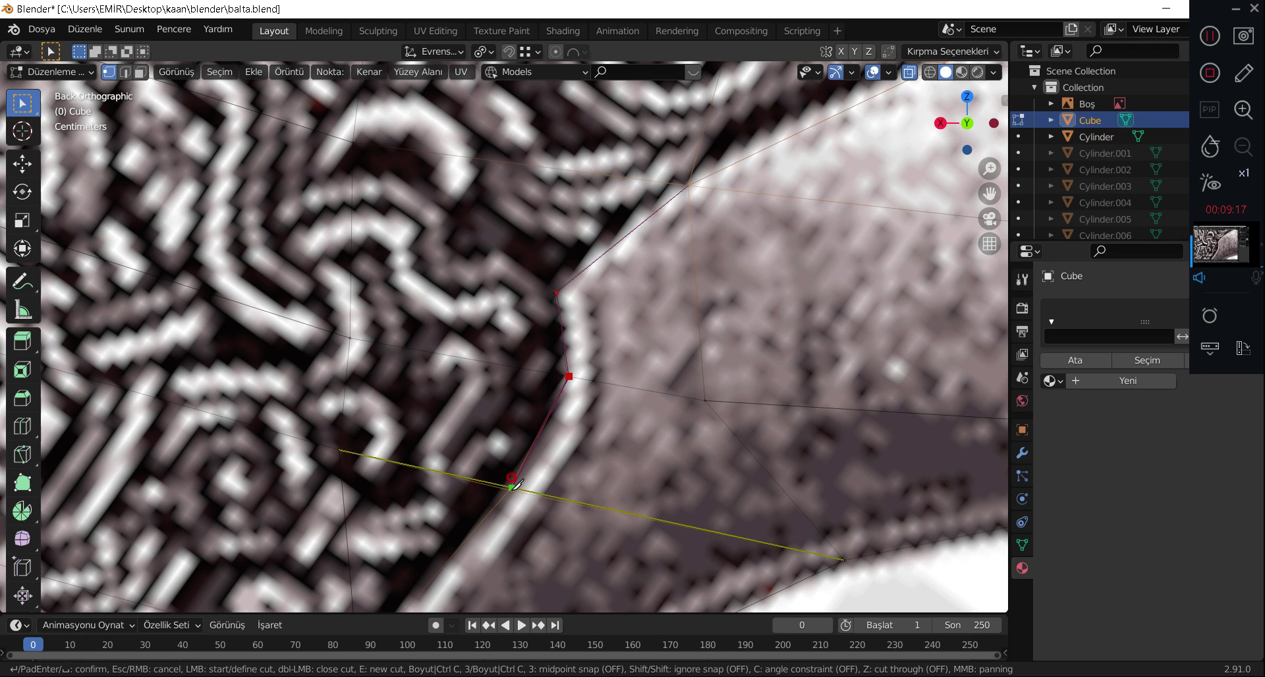
{"action": "left_click", "coordinate": [511, 488]}
{"action": "key", "text": "Return"}
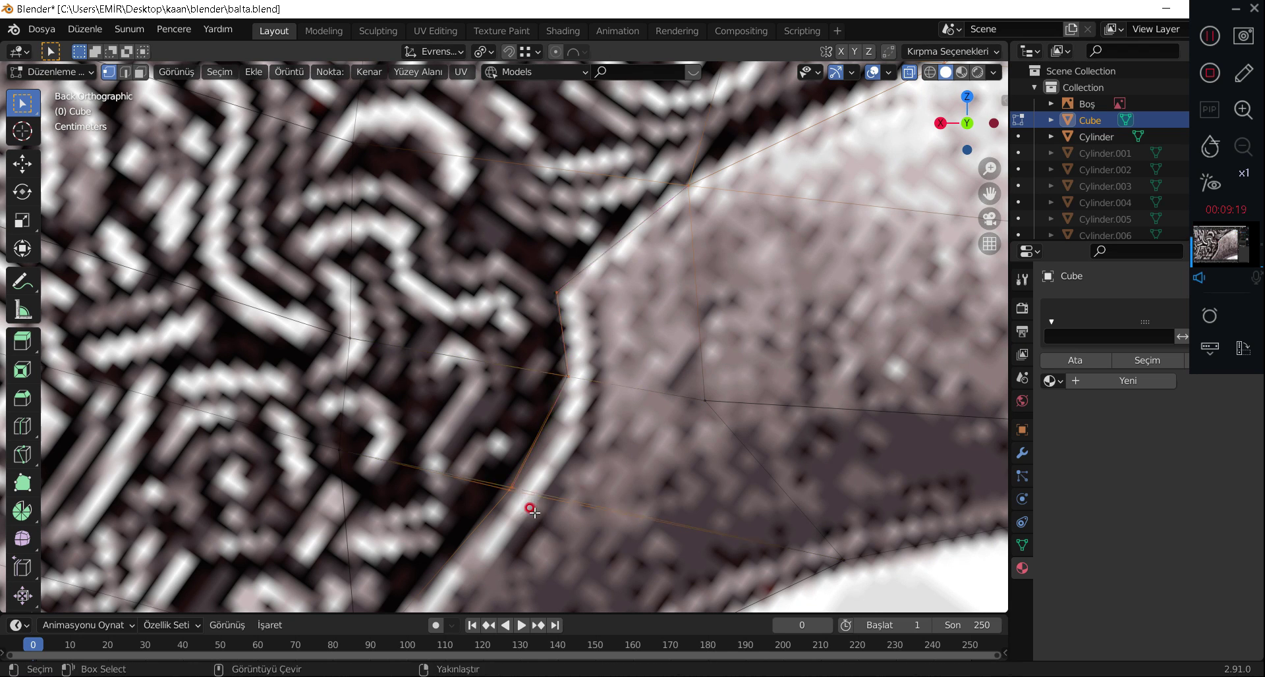
Nudge the cut's end vertex onto the pattern edge.
{"action": "left_click", "coordinate": [520, 511]}
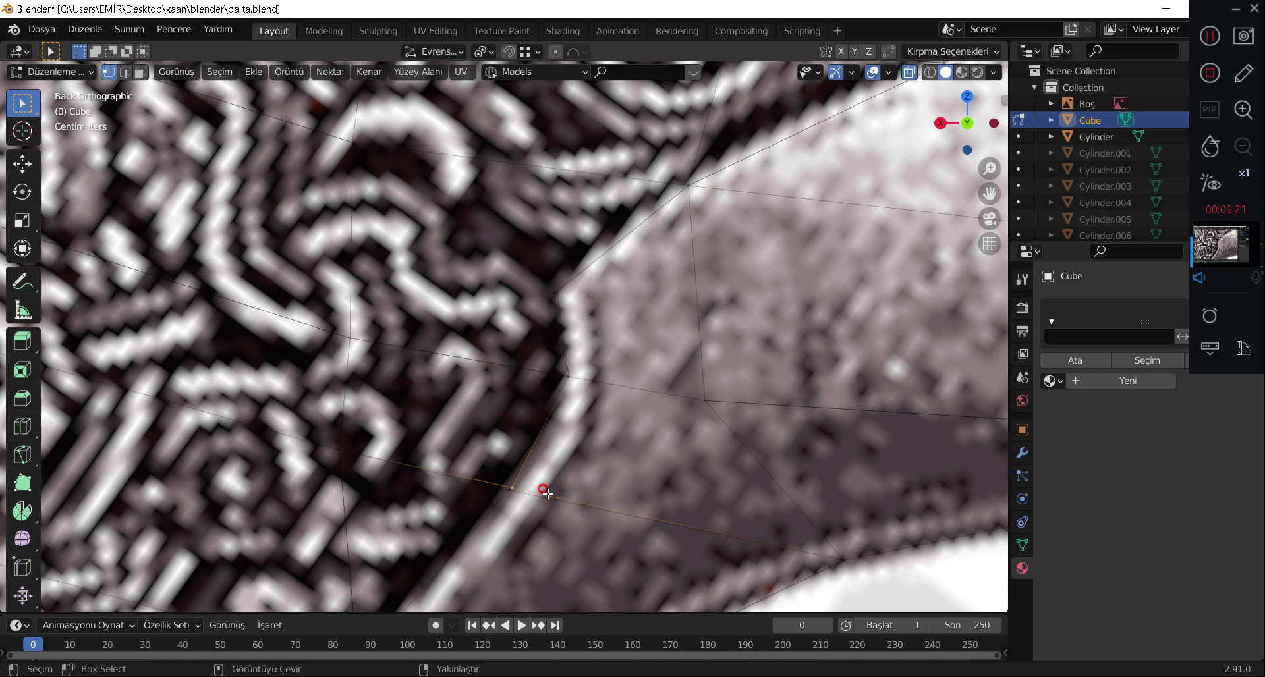
{"action": "key", "text": "g"}
{"action": "left_click", "coordinate": [530, 494]}
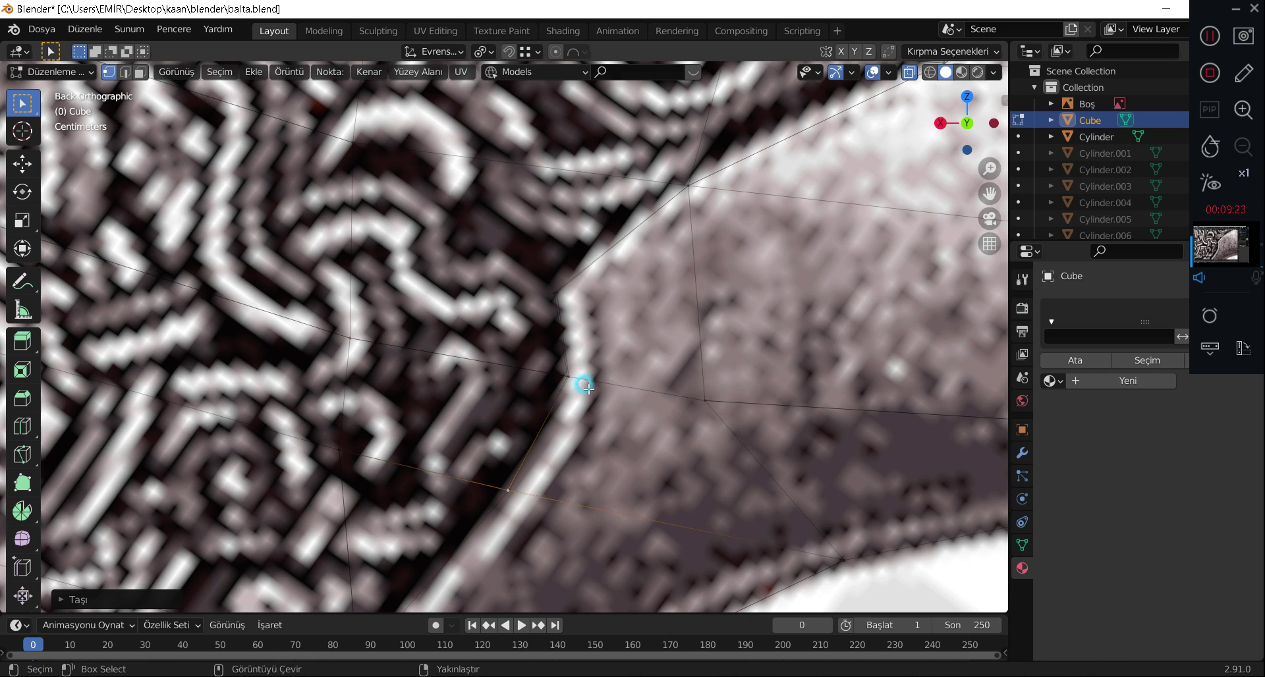
{"action": "scroll", "coordinate": [581, 345], "scroll_direction": "down", "scroll_amount": 5}
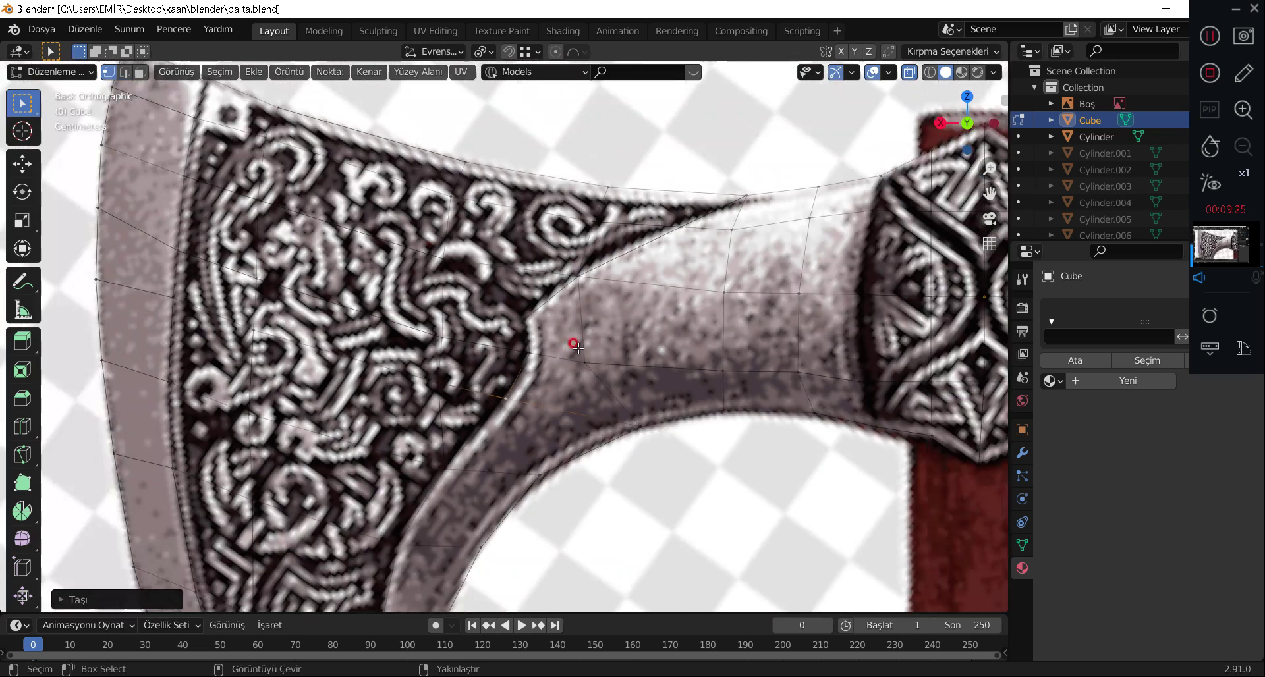
{"action": "scroll", "coordinate": [531, 435], "scroll_direction": "down", "scroll_amount": 4}
{"action": "mouse_move", "coordinate": [530, 435]}
{"action": "middle_mouse_down"}
{"action": "mouse_move", "coordinate": [458, 403]}
{"action": "mouse_move", "coordinate": [475, 408]}
{"action": "middle_mouse_up"}
Knife-cut a connecting edge from the new vertex to its neighbouring vertex.
{"action": "key", "text": "k"}
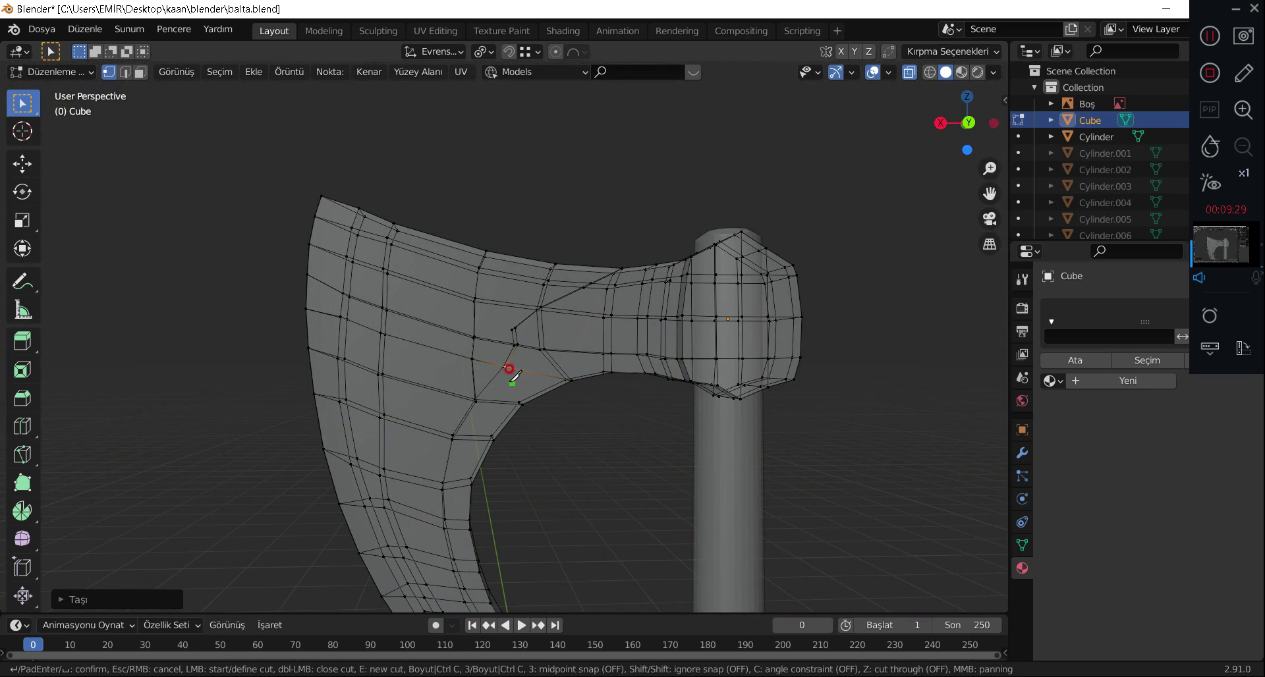
{"action": "left_click", "coordinate": [505, 367]}
{"action": "left_click", "coordinate": [473, 395]}
{"action": "key", "text": "Return"}
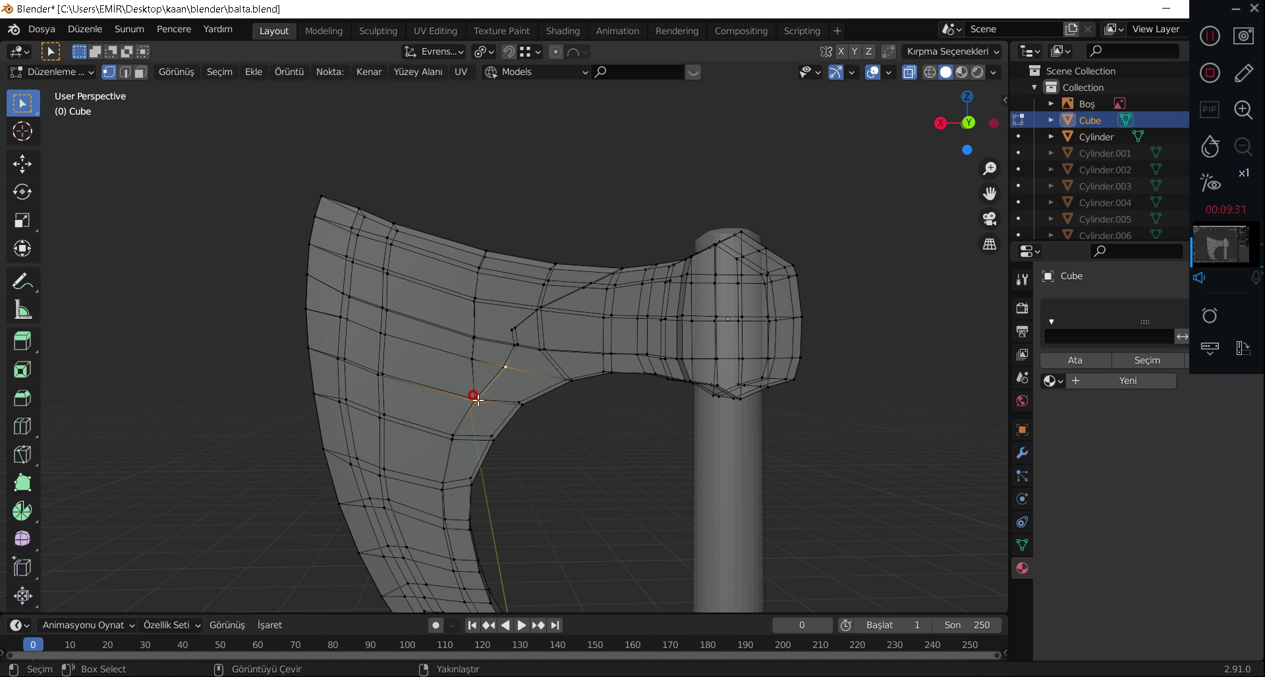
{"action": "scroll", "coordinate": [515, 469], "scroll_direction": "down", "scroll_amount": 4}
{"action": "mouse_move", "coordinate": [461, 416]}
{"action": "middle_mouse_down"}
{"action": "mouse_move", "coordinate": [354, 452]}
{"action": "mouse_move", "coordinate": [172, 452]}
{"action": "middle_mouse_up"}
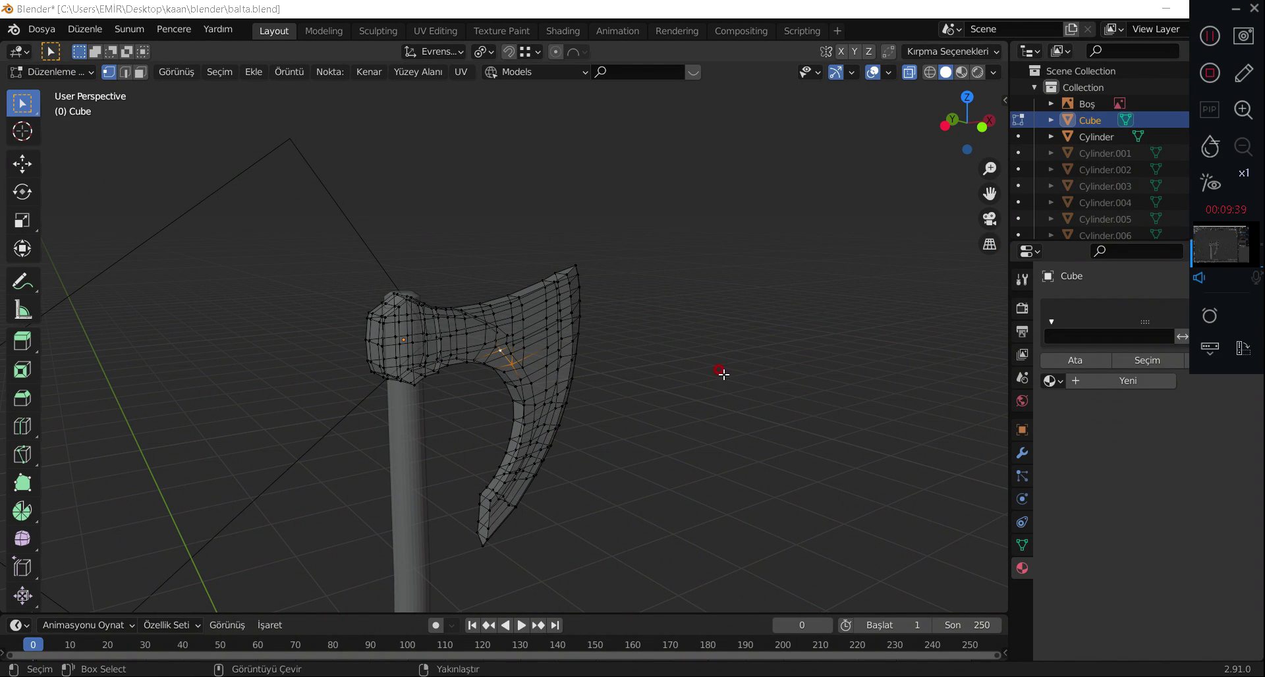
{"action": "mouse_move", "coordinate": [603, 427]}
{"action": "middle_mouse_down"}
{"action": "mouse_move", "coordinate": [551, 410]}
{"action": "mouse_move", "coordinate": [528, 418]}
{"action": "middle_mouse_up"}
{"action": "key", "text": "KP_1"}
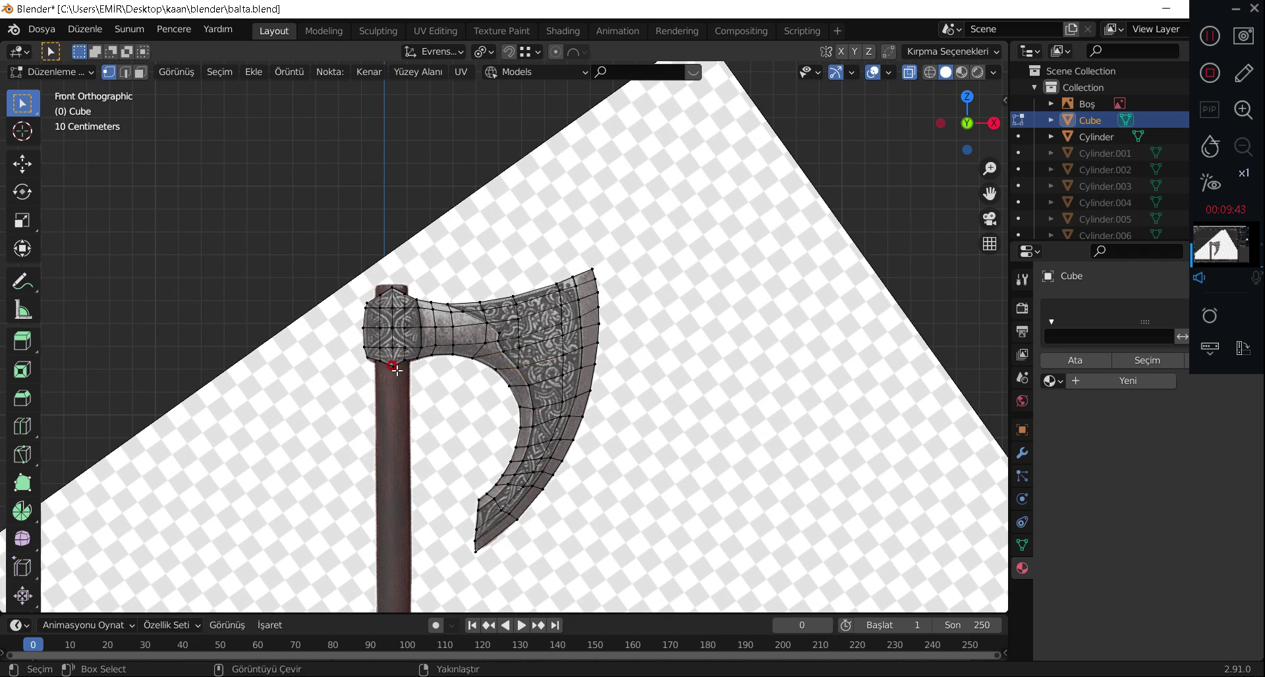
Circle-select the hexagonal collar's centre faces and inset them about 0.076 thick.
{"action": "scroll", "coordinate": [395, 371], "scroll_direction": "up", "scroll_amount": 4}
{"action": "scroll", "coordinate": [435, 392], "scroll_direction": "up", "scroll_amount": 1}
{"action": "key", "text": "3"}
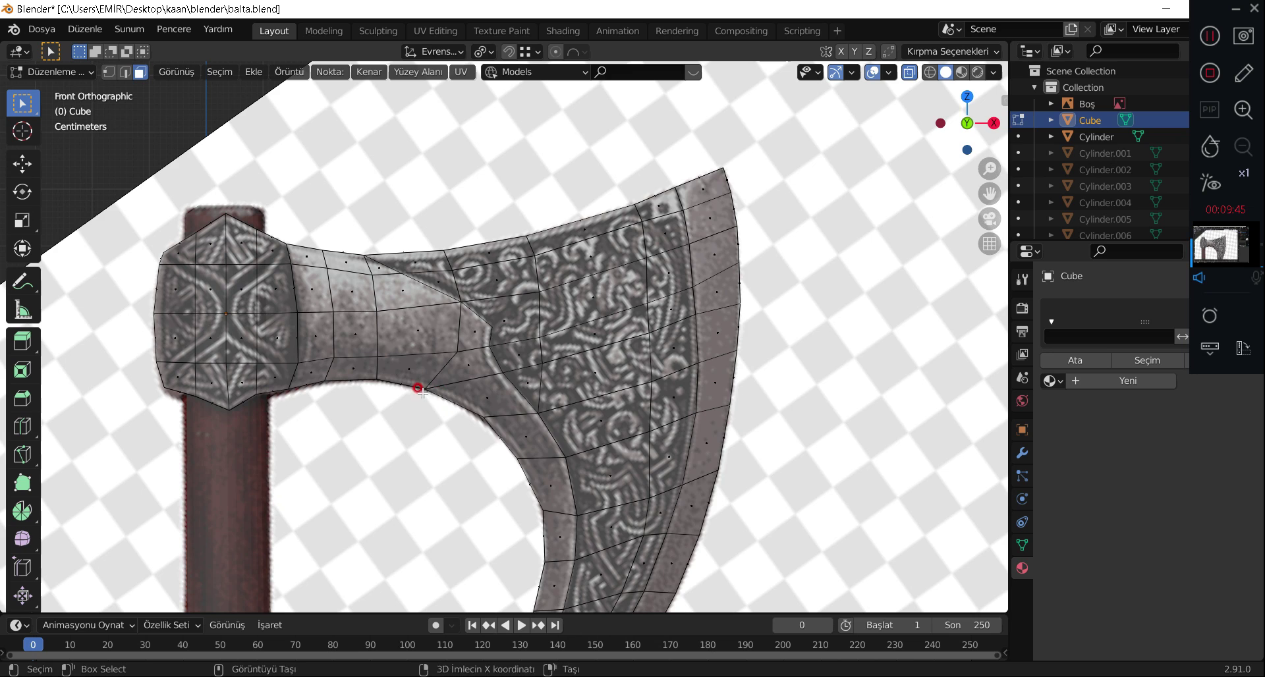
{"action": "middle_click_drag", "start_coordinate": [424, 387], "coordinate": [580, 377], "text": "shift"}
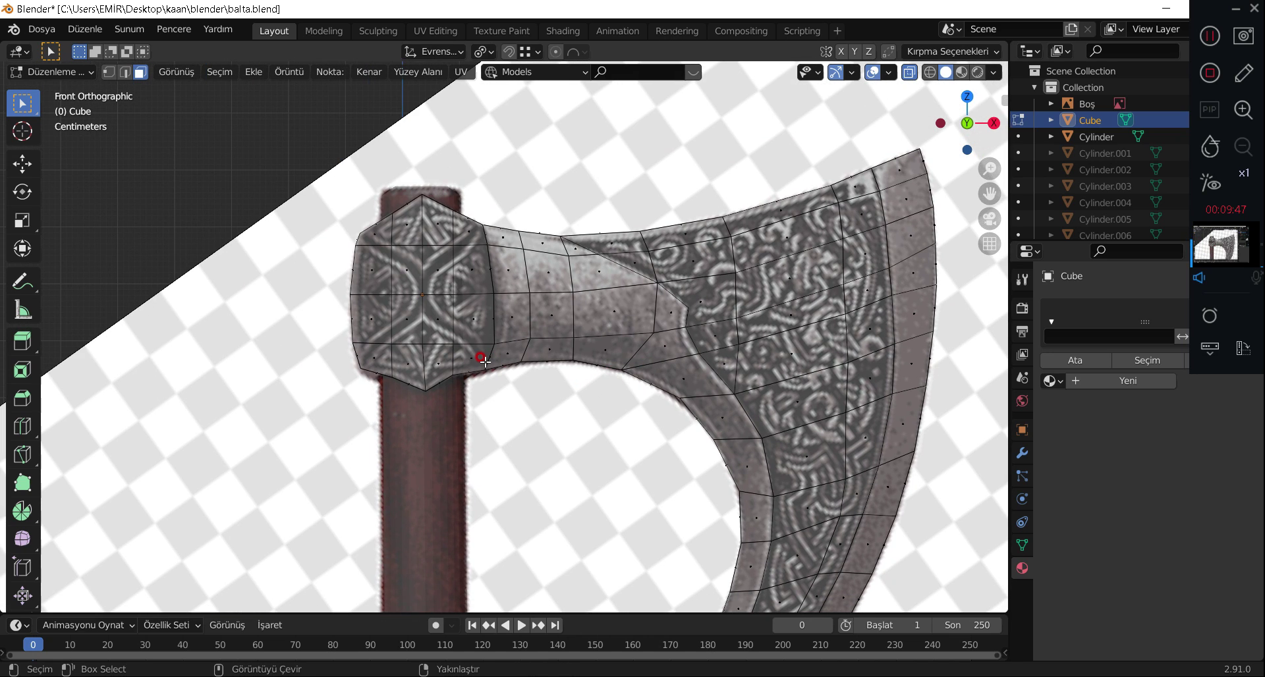
{"action": "key", "text": "c"}
{"action": "mouse_move", "coordinate": [458, 349]}
{"action": "left_mouse_down"}
{"action": "mouse_move", "coordinate": [454, 228]}
{"action": "mouse_move", "coordinate": [409, 226]}
{"action": "mouse_move", "coordinate": [370, 290]}
{"action": "mouse_move", "coordinate": [370, 348]}
{"action": "mouse_move", "coordinate": [408, 376]}
{"action": "mouse_move", "coordinate": [439, 335]}
{"action": "mouse_move", "coordinate": [437, 257]}
{"action": "mouse_move", "coordinate": [407, 284]}
{"action": "mouse_move", "coordinate": [410, 339]}
{"action": "left_mouse_up"}
{"action": "key", "text": "Escape"}
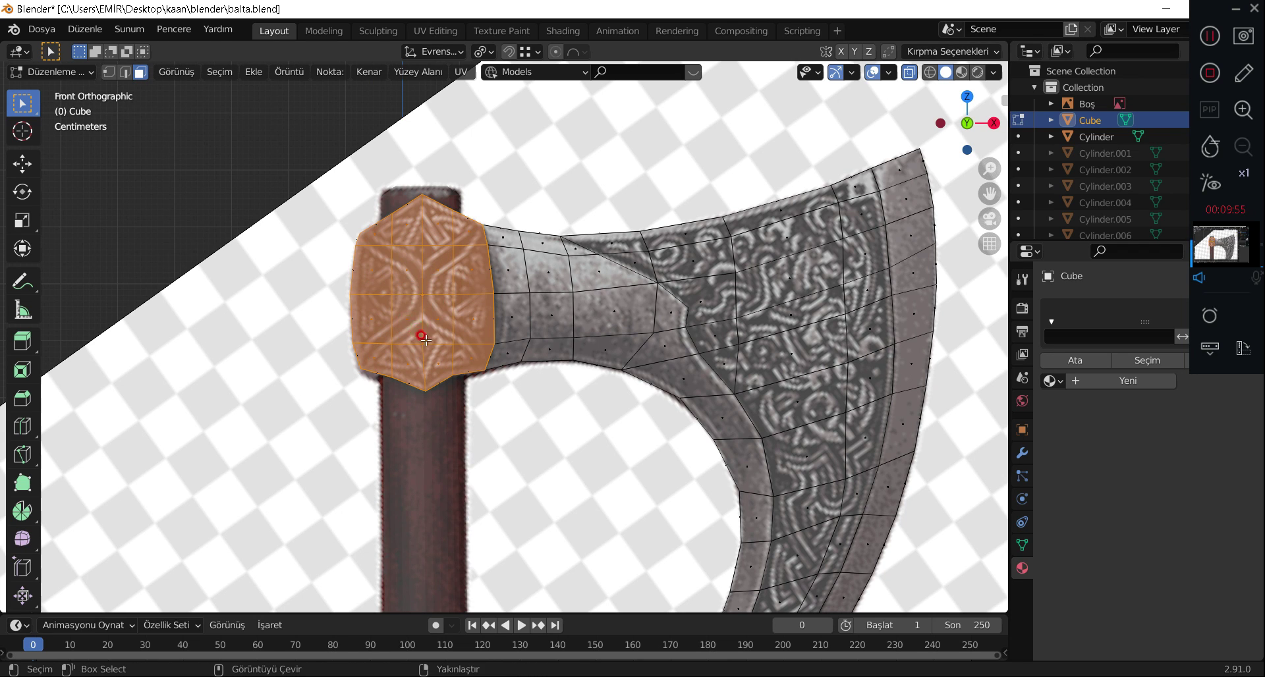
{"action": "key", "text": "i"}
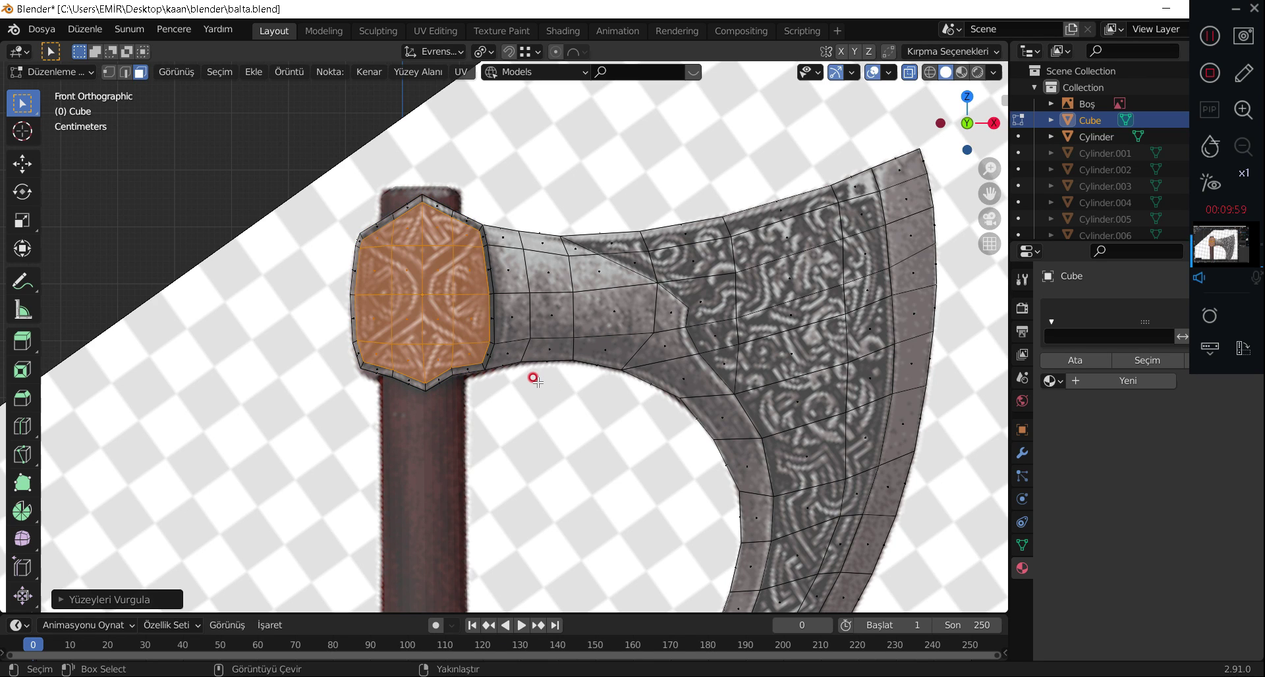
{"action": "middle_click_drag", "start_coordinate": [445, 338], "coordinate": [342, 155]}
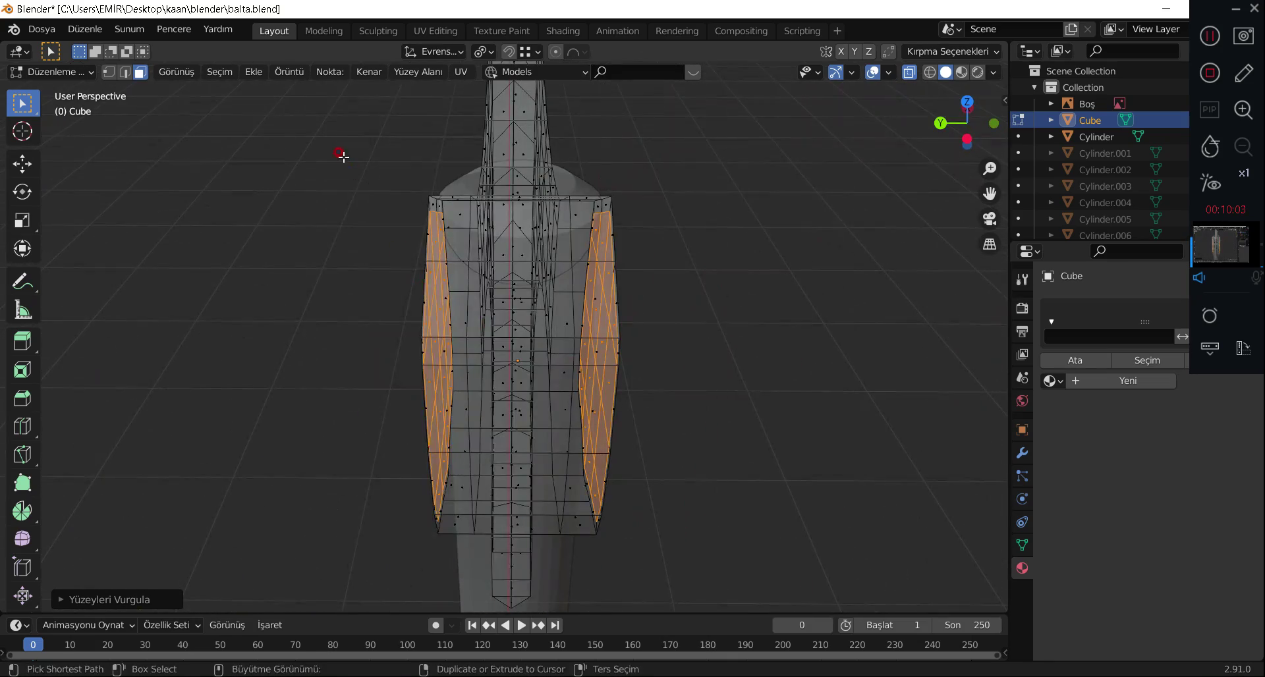
Move the first side's inset collar panel along the Y axis.
{"action": "left_click_drag", "start_coordinate": [344, 161], "coordinate": [511, 573], "text": "ctrl"}
{"action": "mouse_move", "coordinate": [883, 494]}
{"action": "middle_mouse_down"}
{"action": "mouse_move", "coordinate": [785, 474]}
{"action": "mouse_move", "coordinate": [788, 484]}
{"action": "middle_mouse_up"}
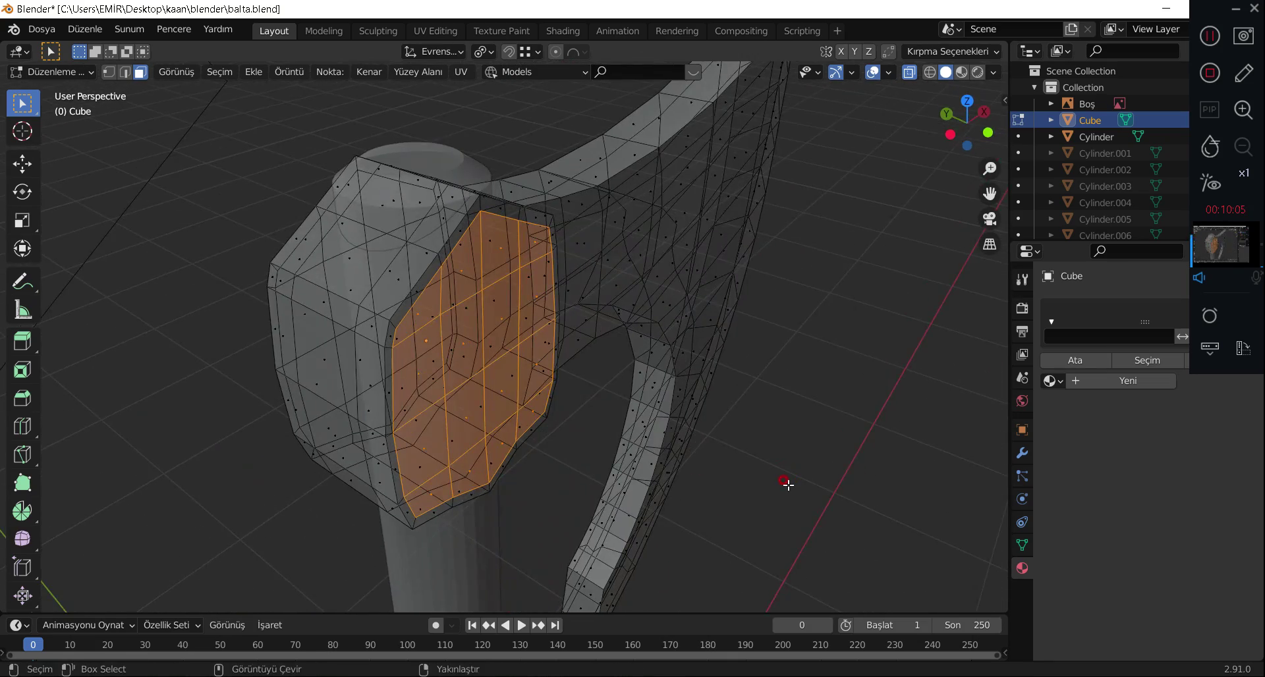
{"action": "key", "text": "g"}
{"action": "key", "text": "y"}
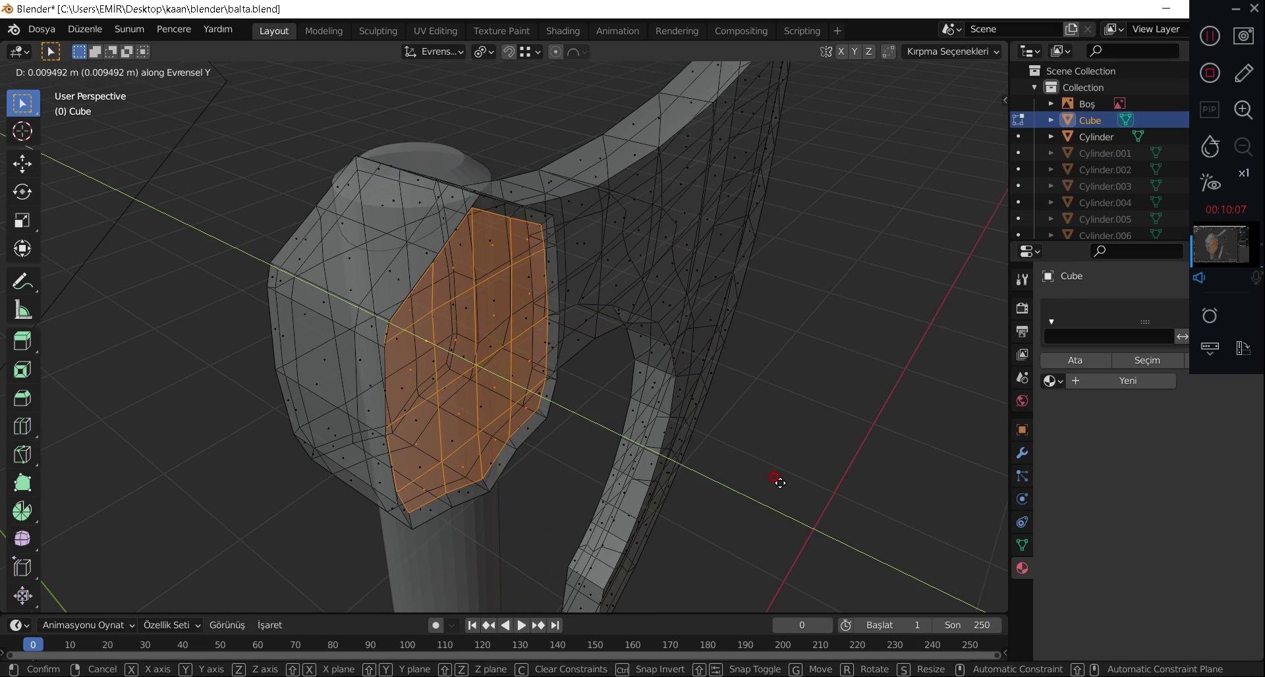
{"action": "left_click", "coordinate": [779, 484]}
With X-ray off, extrude the opposite collar panel about 0.0068 m along Y.
{"action": "mouse_move", "coordinate": [487, 443]}
{"action": "middle_mouse_down"}
{"action": "mouse_move", "coordinate": [692, 438]}
{"action": "mouse_move", "coordinate": [807, 217]}
{"action": "middle_mouse_up"}
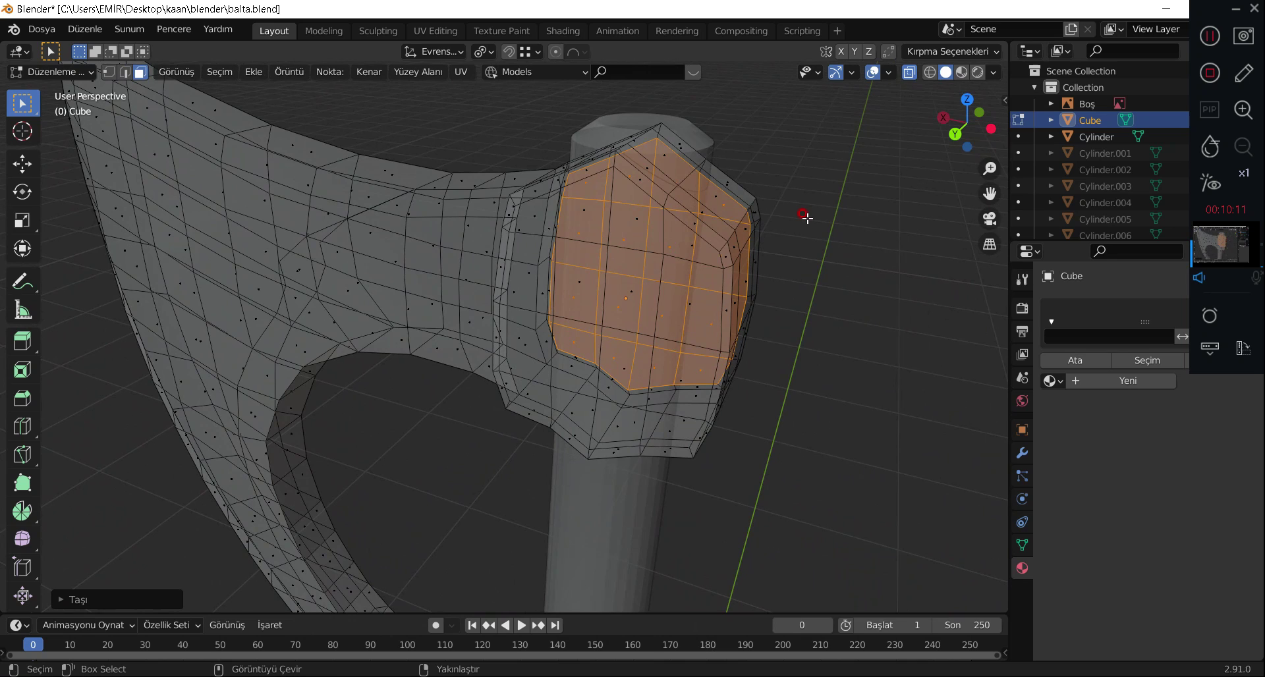
{"action": "left_click", "coordinate": [912, 77]}
{"action": "key", "text": "c"}
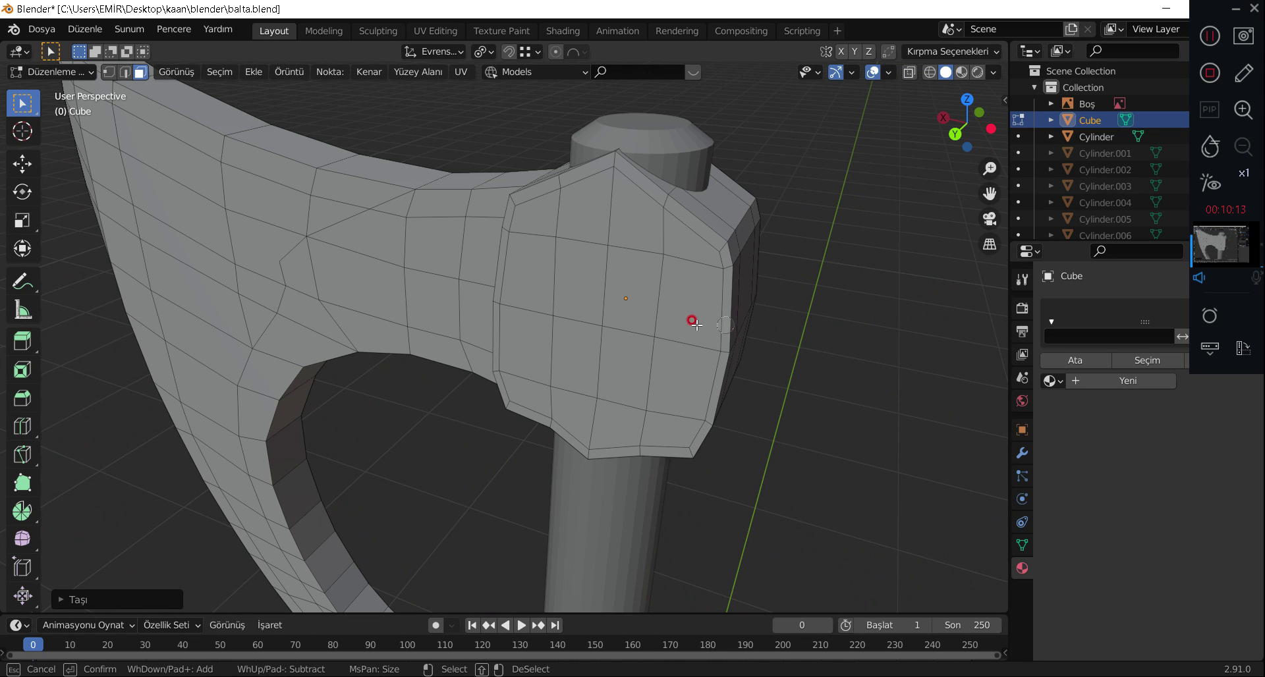
{"action": "mouse_move", "coordinate": [683, 355]}
{"action": "left_mouse_down"}
{"action": "mouse_move", "coordinate": [682, 256]}
{"action": "mouse_move", "coordinate": [615, 224]}
{"action": "mouse_move", "coordinate": [524, 315]}
{"action": "mouse_move", "coordinate": [638, 310]}
{"action": "mouse_move", "coordinate": [607, 424]}
{"action": "mouse_move", "coordinate": [649, 429]}
{"action": "mouse_move", "coordinate": [537, 387]}
{"action": "left_mouse_up"}
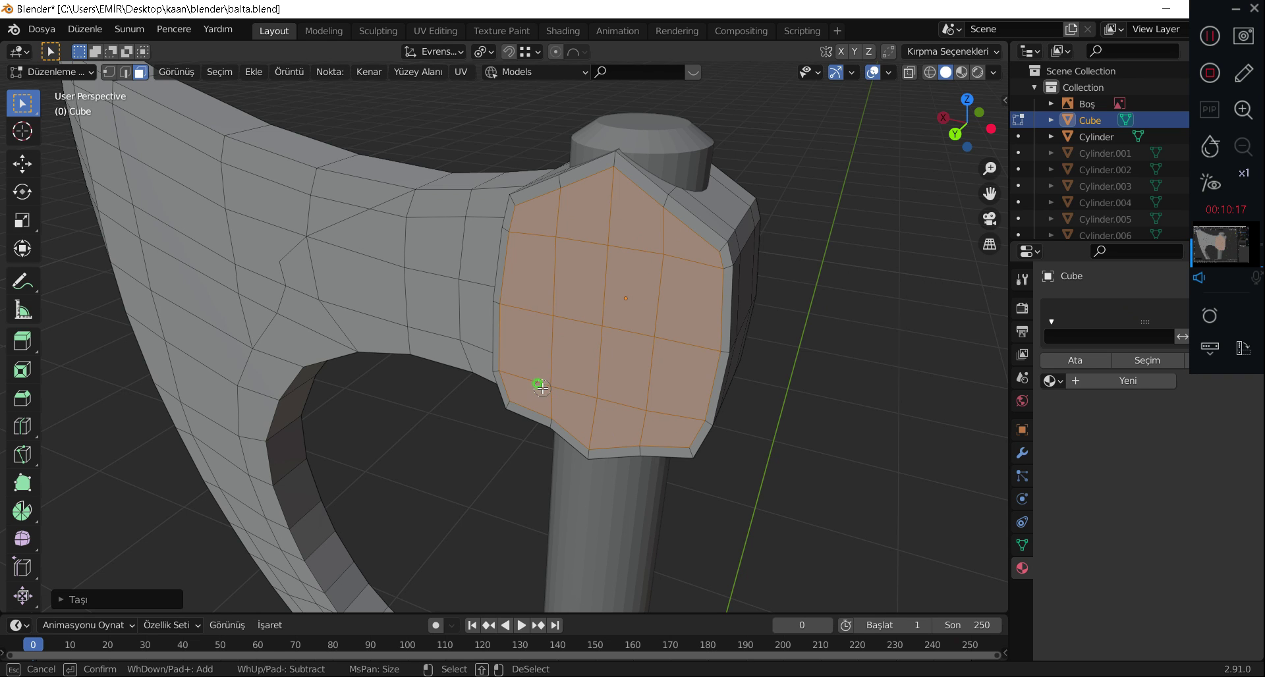
{"action": "key", "text": "Escape"}
{"action": "key", "text": "e"}
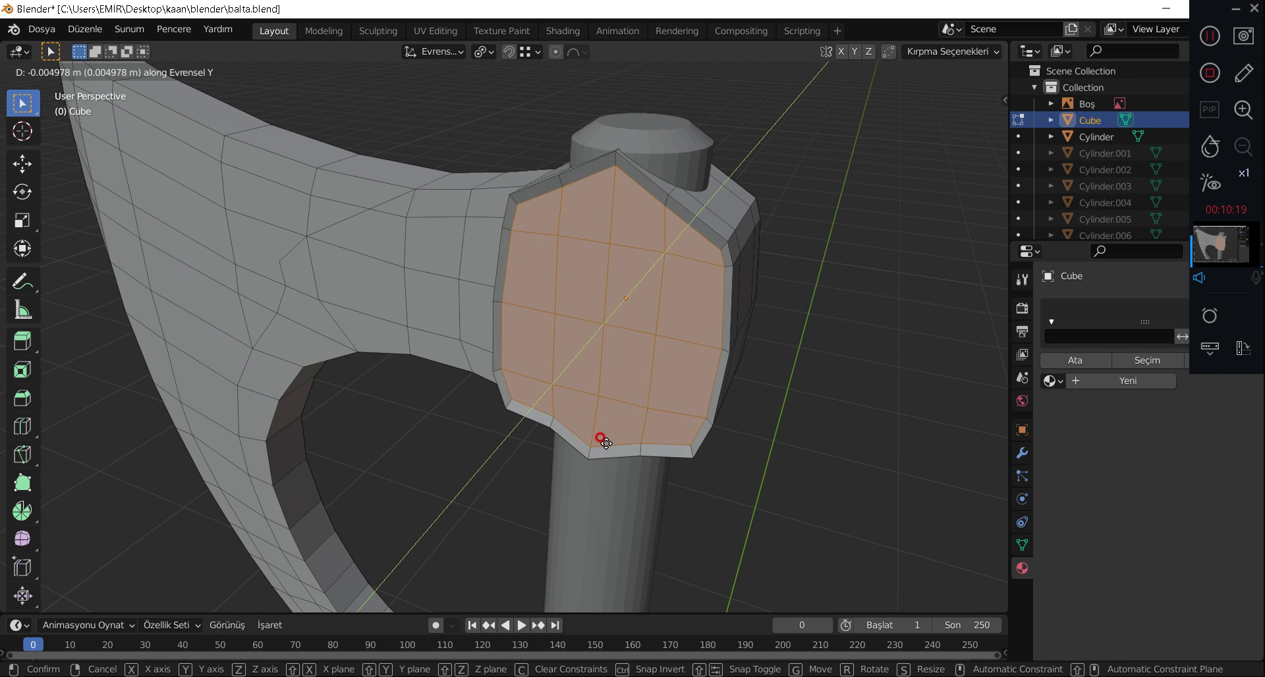
{"action": "key", "text": "y"}
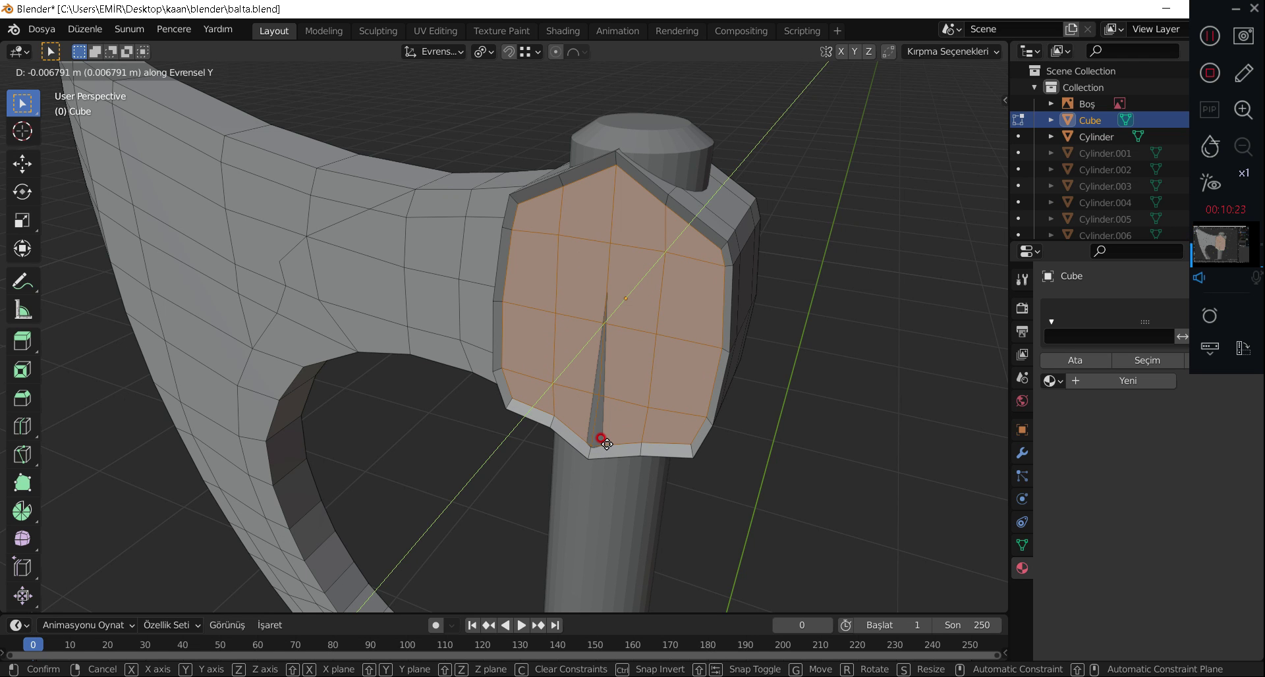
{"action": "left_click", "coordinate": [599, 442]}
{"action": "mouse_move", "coordinate": [599, 444]}
{"action": "middle_mouse_down"}
{"action": "mouse_move", "coordinate": [706, 401]}
{"action": "mouse_move", "coordinate": [508, 403]}
{"action": "mouse_move", "coordinate": [516, 424]}
{"action": "mouse_move", "coordinate": [688, 426]}
{"action": "mouse_move", "coordinate": [610, 419]}
{"action": "middle_mouse_up"}
{"action": "key", "text": "KP_1"}
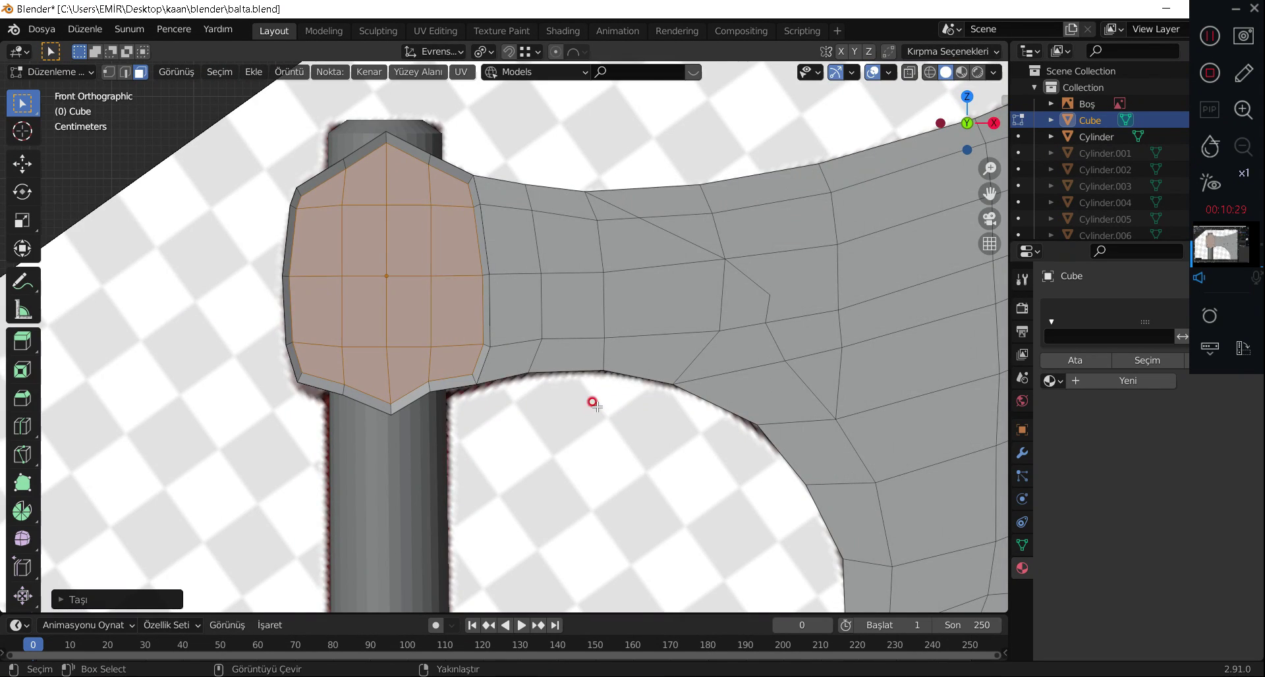
Circle-select the flat blade faces from beside the collar down to the lower blade.
{"action": "scroll", "coordinate": [594, 404], "scroll_direction": "down", "scroll_amount": 3}
{"action": "scroll", "coordinate": [725, 189], "scroll_direction": "down", "scroll_amount": 1, "text": "shift"}
{"action": "scroll", "coordinate": [621, 248], "scroll_direction": "down", "scroll_amount": 2, "text": "ctrl"}
{"action": "key", "text": "c"}
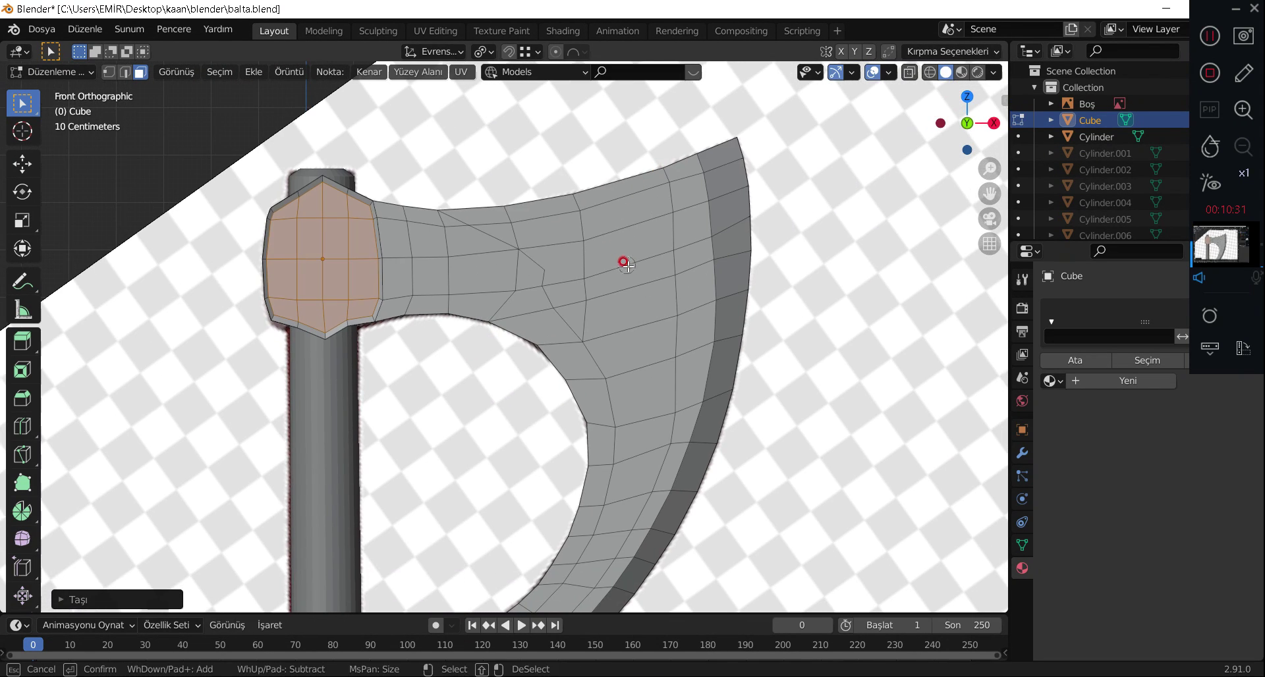
{"action": "left_click_drag", "start_coordinate": [624, 265], "coordinate": [542, 232]}
{"action": "mouse_move", "coordinate": [652, 191]}
{"action": "left_mouse_down"}
{"action": "mouse_move", "coordinate": [676, 187]}
{"action": "mouse_move", "coordinate": [689, 289]}
{"action": "left_mouse_up"}
{"action": "left_click_drag", "start_coordinate": [598, 326], "coordinate": [662, 327]}
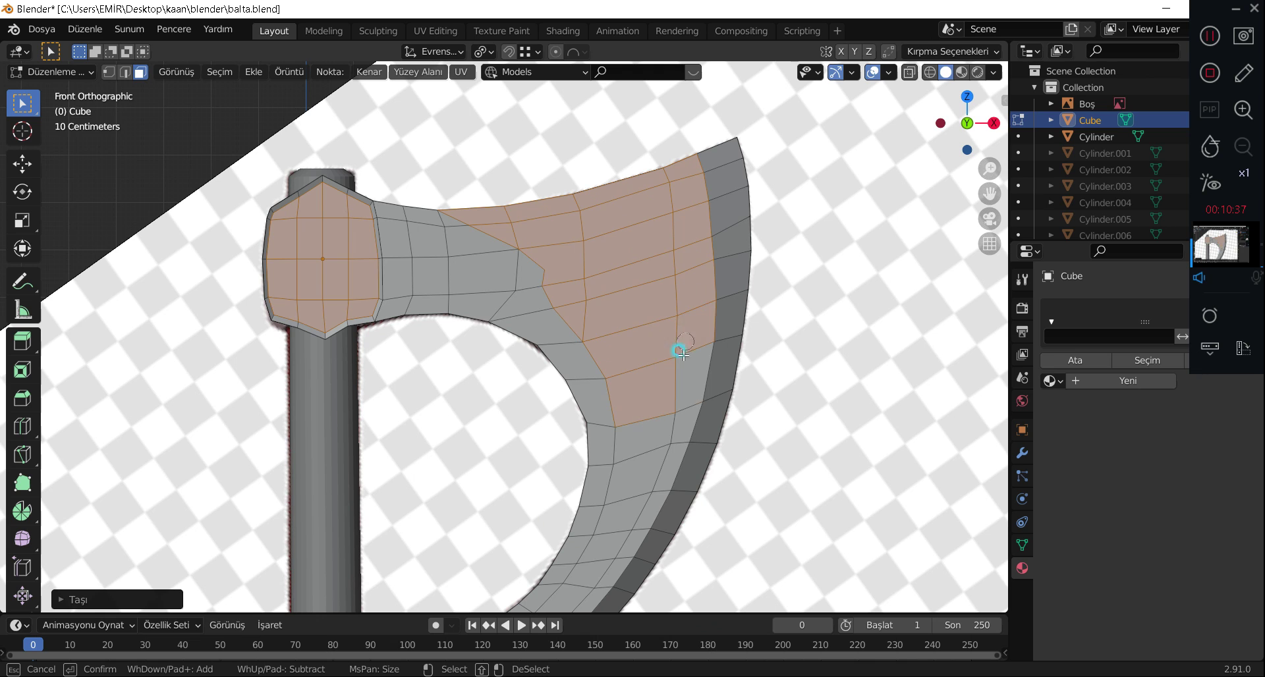
{"action": "left_click_drag", "start_coordinate": [618, 524], "coordinate": [603, 554]}
{"action": "right_click", "coordinate": [602, 550]}
Add the blade-tip faces and, with X-ray on, the top and inner blade strips.
{"action": "middle_click_drag", "start_coordinate": [635, 536], "coordinate": [675, 325], "text": "shift"}
{"action": "key", "text": "c"}
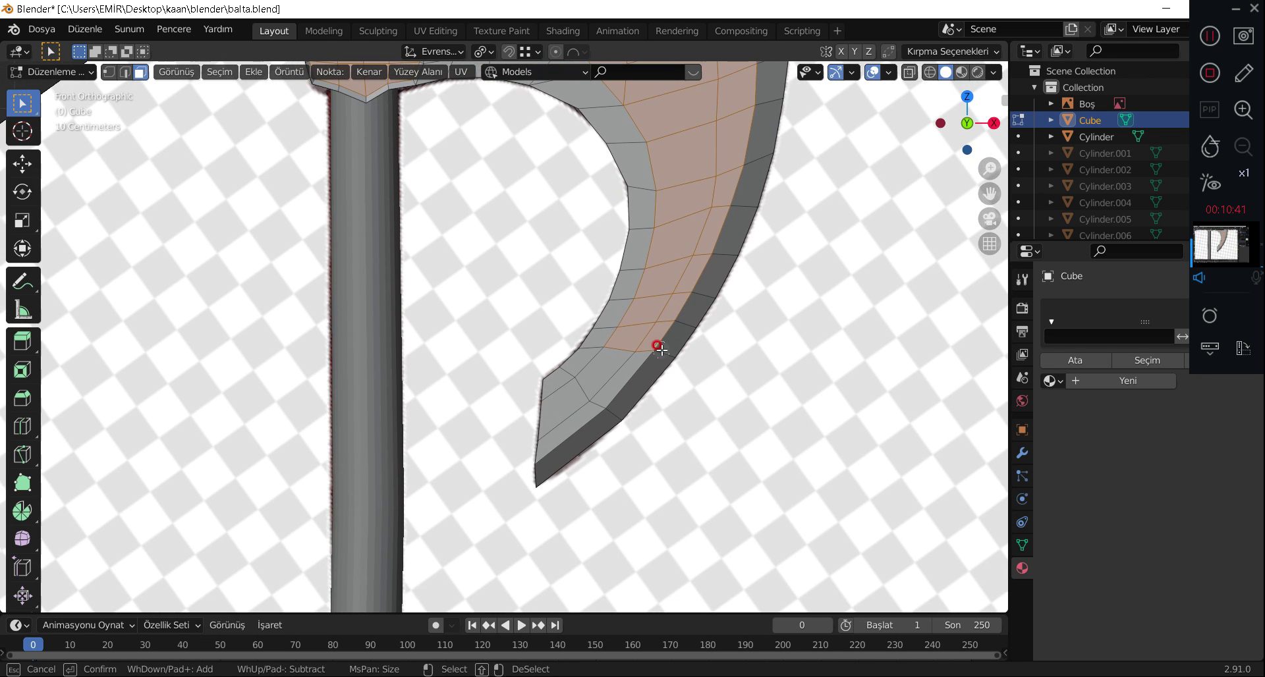
{"action": "left_click_drag", "start_coordinate": [631, 352], "coordinate": [589, 400]}
{"action": "right_click", "coordinate": [583, 406]}
{"action": "scroll", "coordinate": [692, 251], "scroll_direction": "down", "scroll_amount": 2}
{"action": "middle_click_drag", "start_coordinate": [712, 198], "coordinate": [671, 307], "text": "shift"}
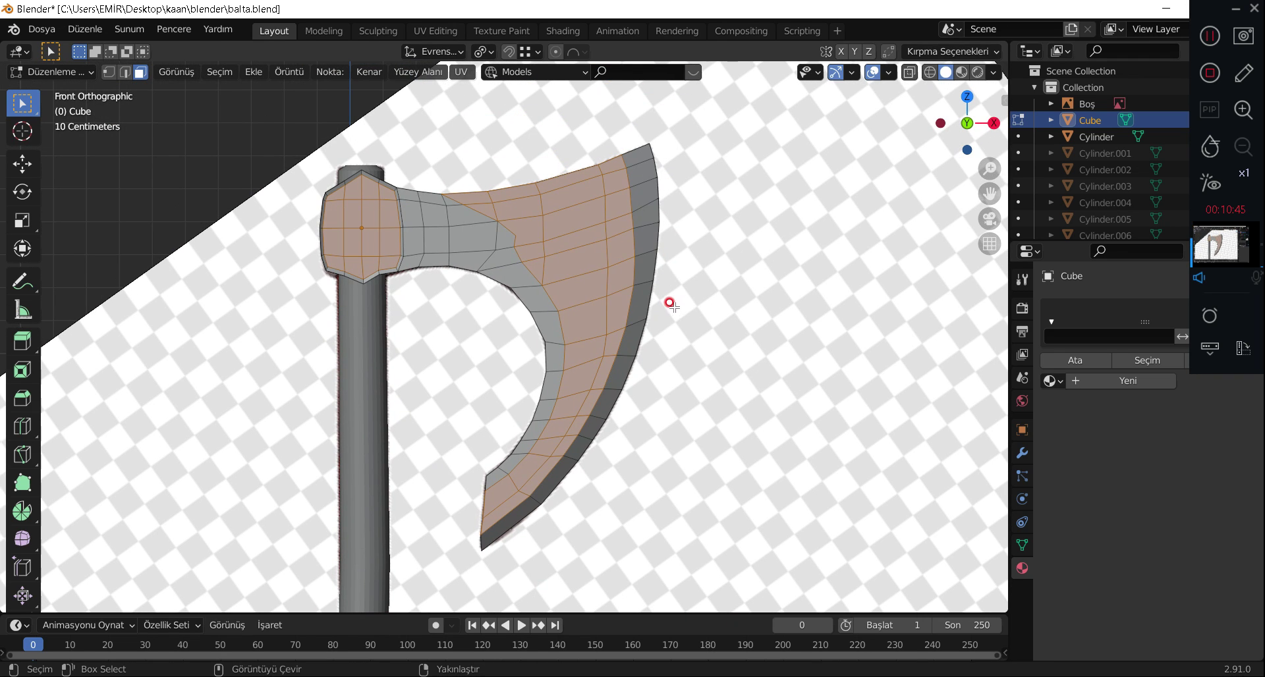
{"action": "left_click", "coordinate": [910, 73]}
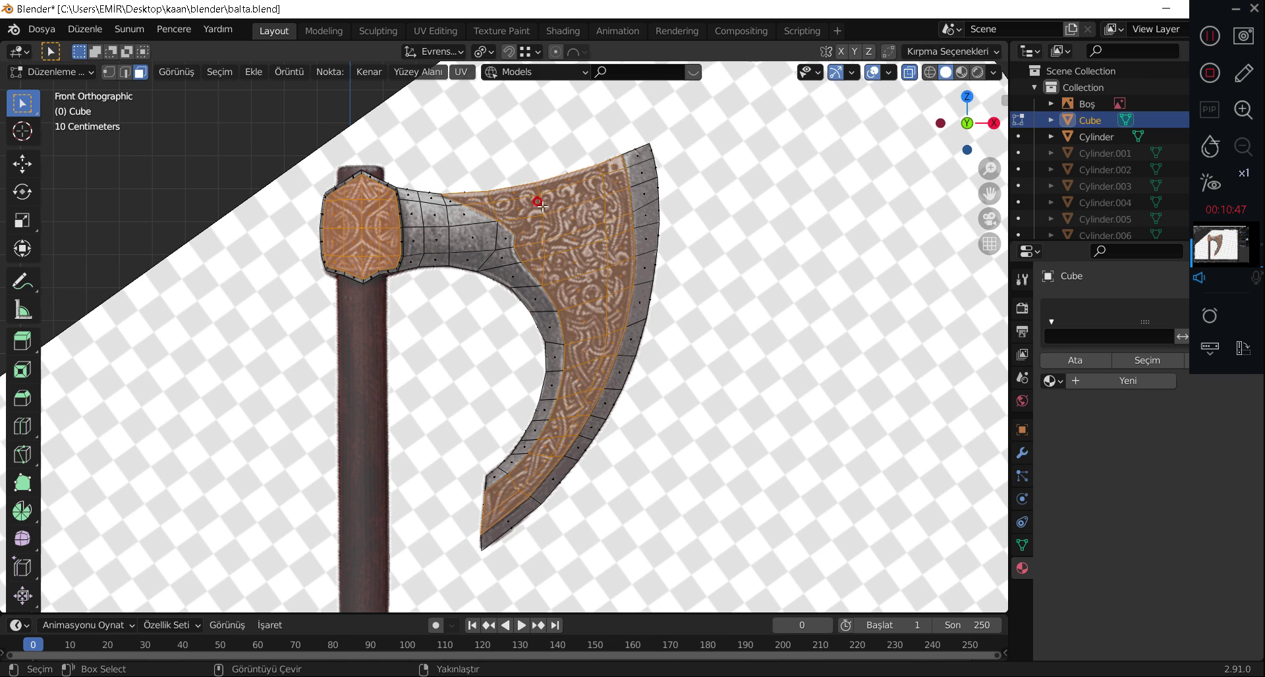
{"action": "key", "text": "c"}
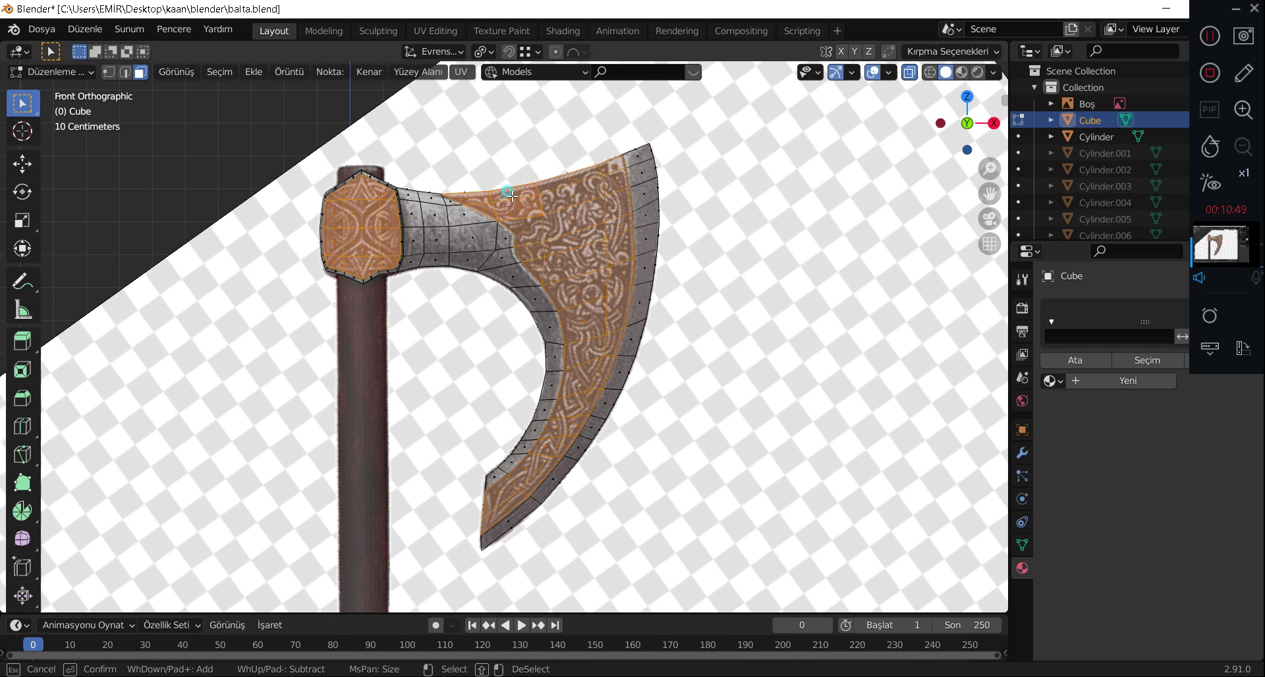
{"action": "mouse_move", "coordinate": [512, 195]}
{"action": "left_mouse_down"}
{"action": "mouse_move", "coordinate": [610, 191]}
{"action": "mouse_move", "coordinate": [577, 220]}
{"action": "mouse_move", "coordinate": [595, 365]}
{"action": "mouse_move", "coordinate": [546, 450]}
{"action": "mouse_move", "coordinate": [548, 424]}
{"action": "mouse_move", "coordinate": [527, 482]}
{"action": "left_mouse_up"}
{"action": "mouse_move", "coordinate": [579, 399]}
{"action": "left_mouse_down"}
{"action": "mouse_move", "coordinate": [587, 310]}
{"action": "mouse_move", "coordinate": [566, 247]}
{"action": "mouse_move", "coordinate": [537, 263]}
{"action": "left_mouse_up"}
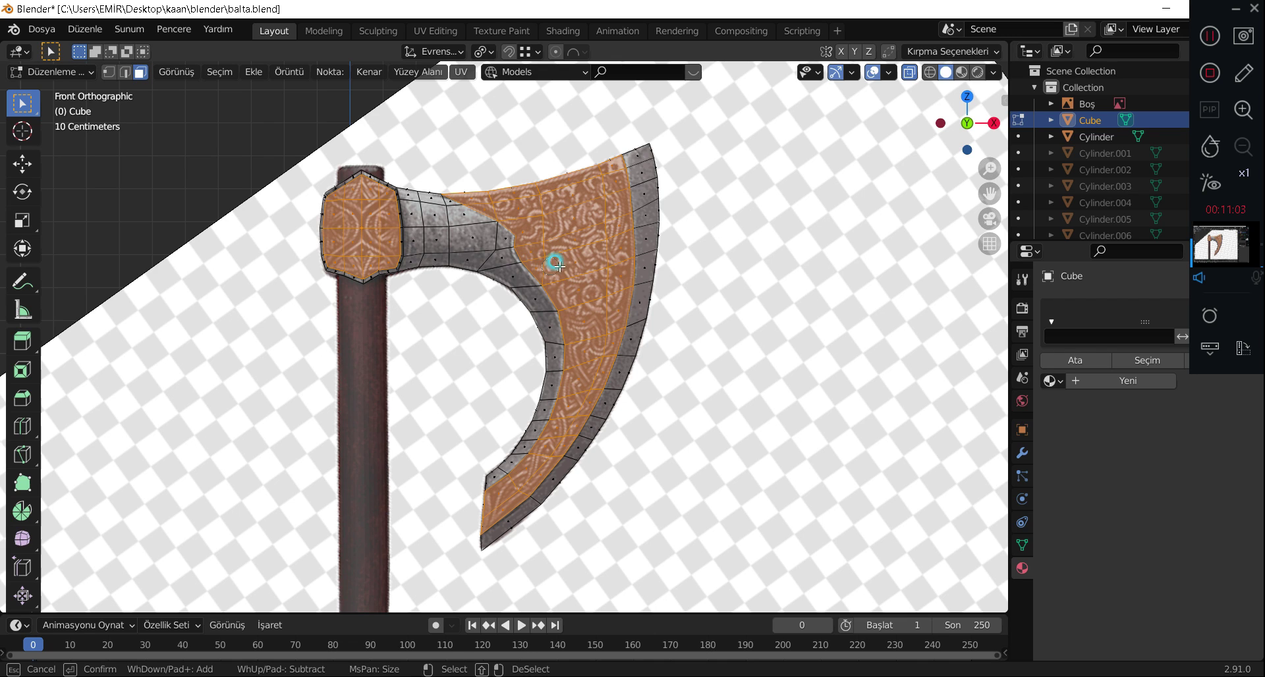
Inset the selected blade faces twice, excluding the hexagon face from the second inset.
{"action": "right_click", "coordinate": [635, 302]}
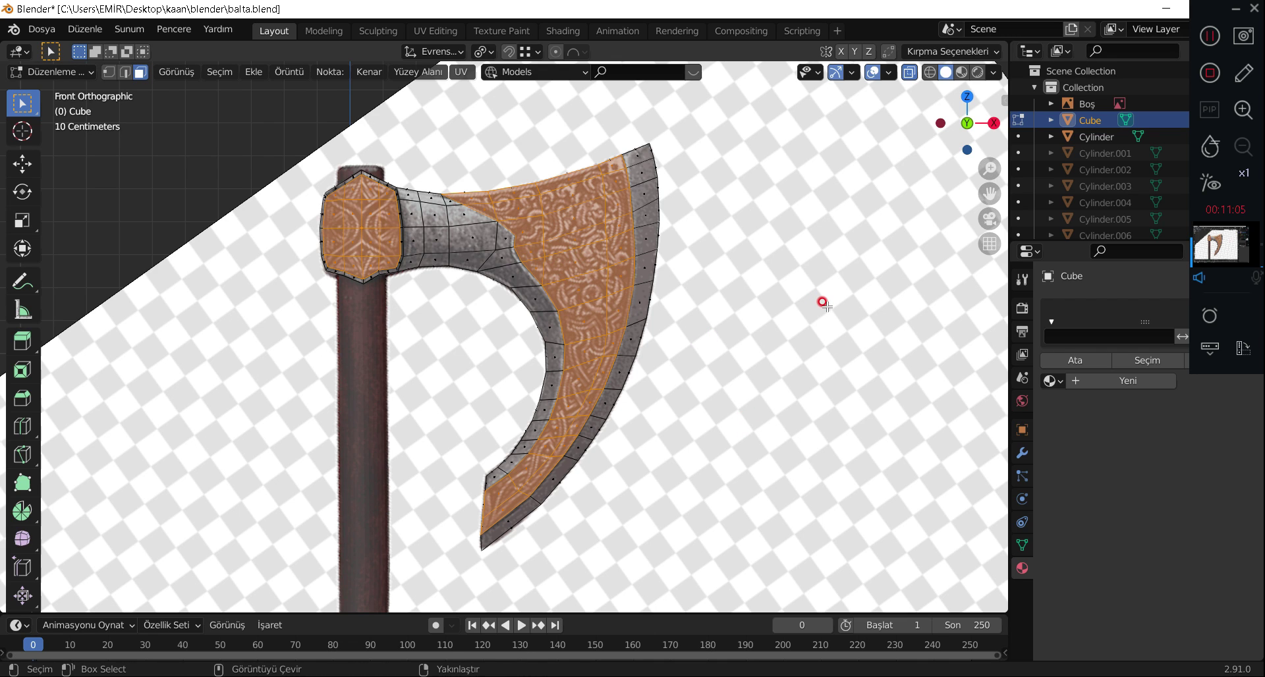
{"action": "key", "text": "i"}
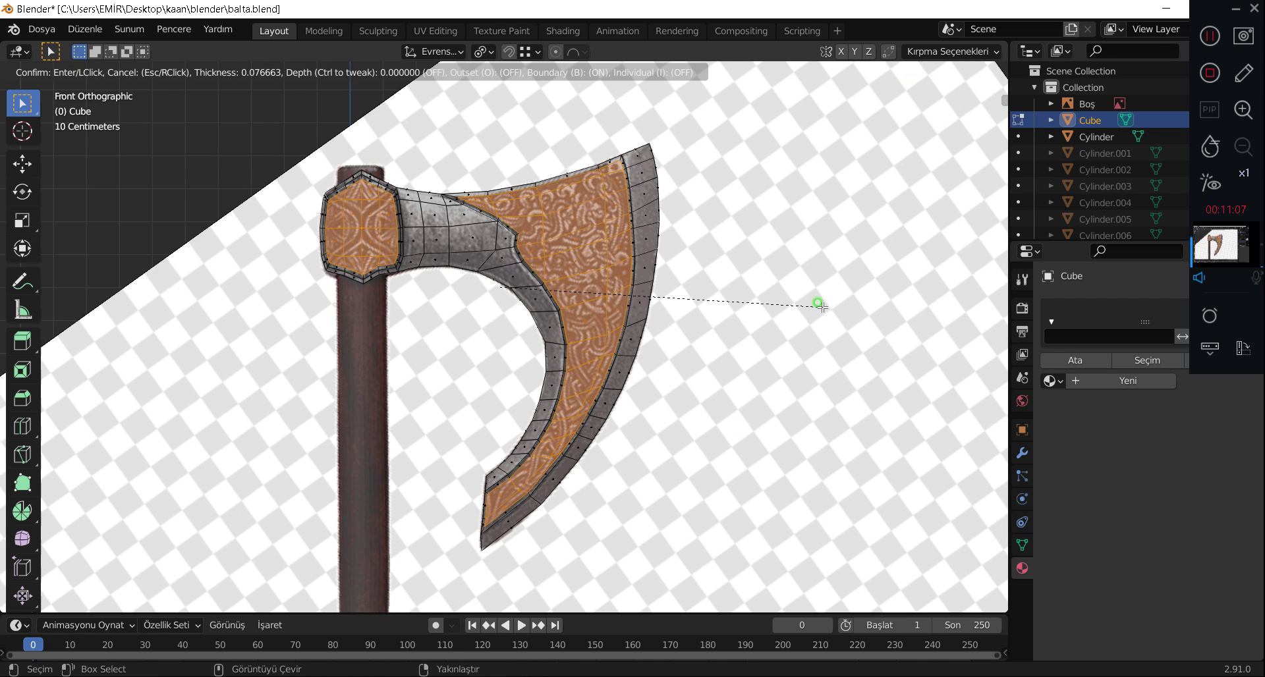
{"action": "left_click", "coordinate": [821, 305]}
{"action": "left_click_drag", "start_coordinate": [245, 114], "coordinate": [404, 328], "text": "ctrl"}
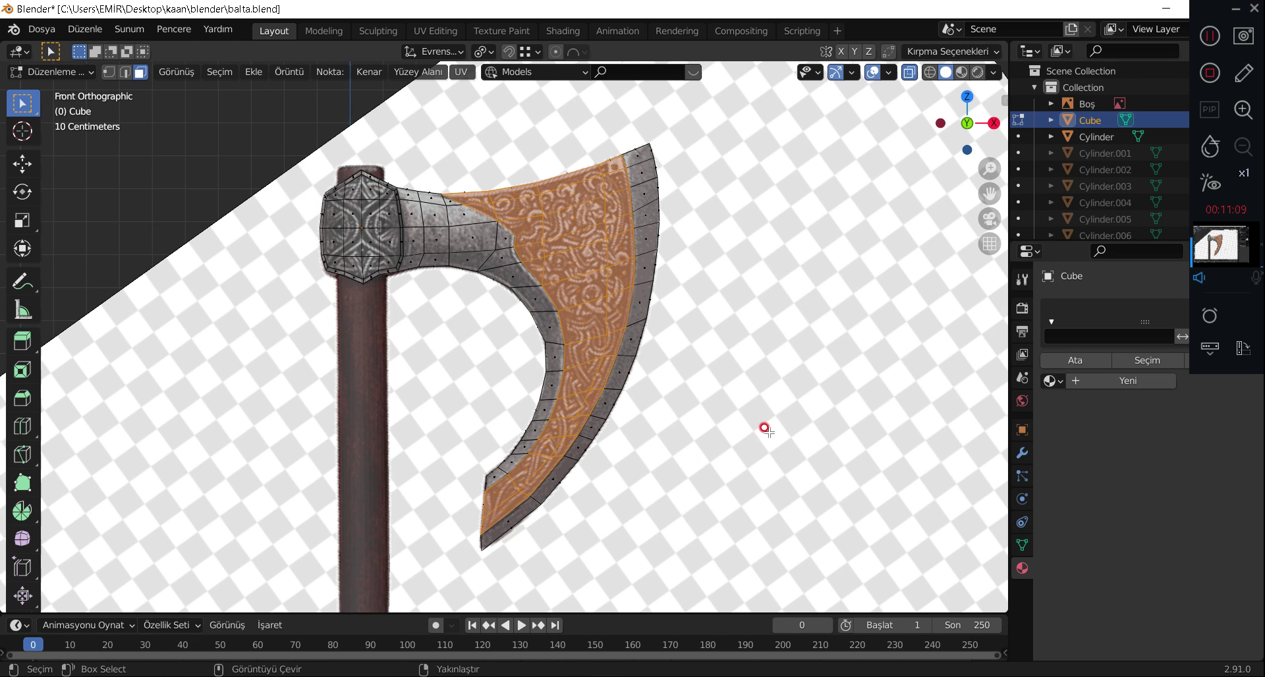
{"action": "key", "text": "i"}
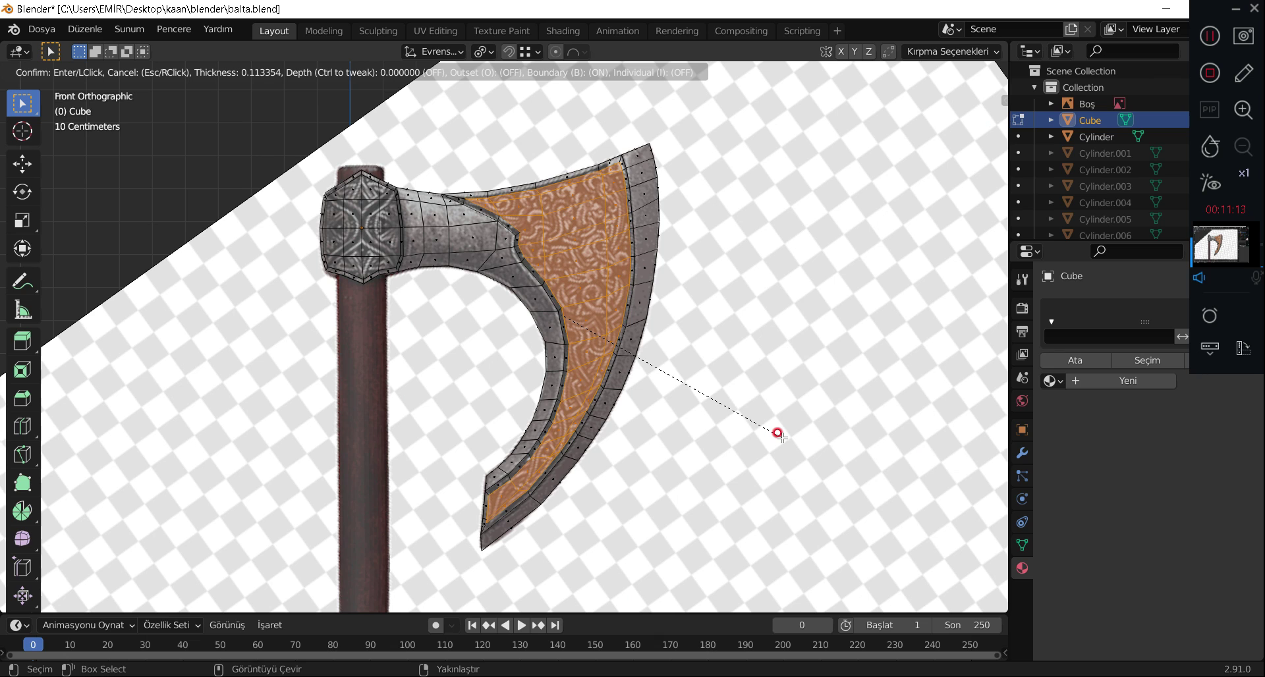
{"action": "left_click", "coordinate": [778, 433]}
Push the near-side blade faces about 0.0065 m along Y, then clear selection and disable X-ray.
{"action": "scroll", "coordinate": [710, 341], "scroll_direction": "down", "scroll_amount": 2}
{"action": "mouse_move", "coordinate": [719, 298]}
{"action": "middle_mouse_down"}
{"action": "mouse_move", "coordinate": [540, 346]}
{"action": "mouse_move", "coordinate": [584, 310]}
{"action": "middle_mouse_up"}
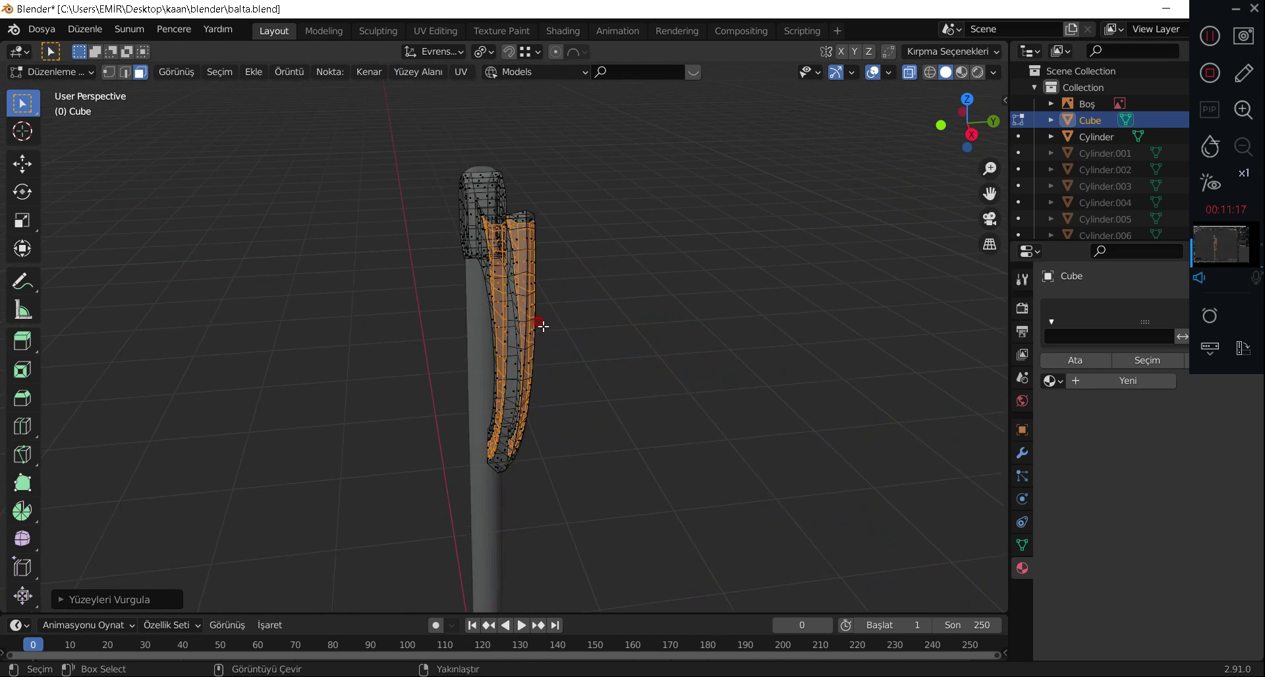
{"action": "left_click_drag", "start_coordinate": [644, 120], "coordinate": [488, 522]}
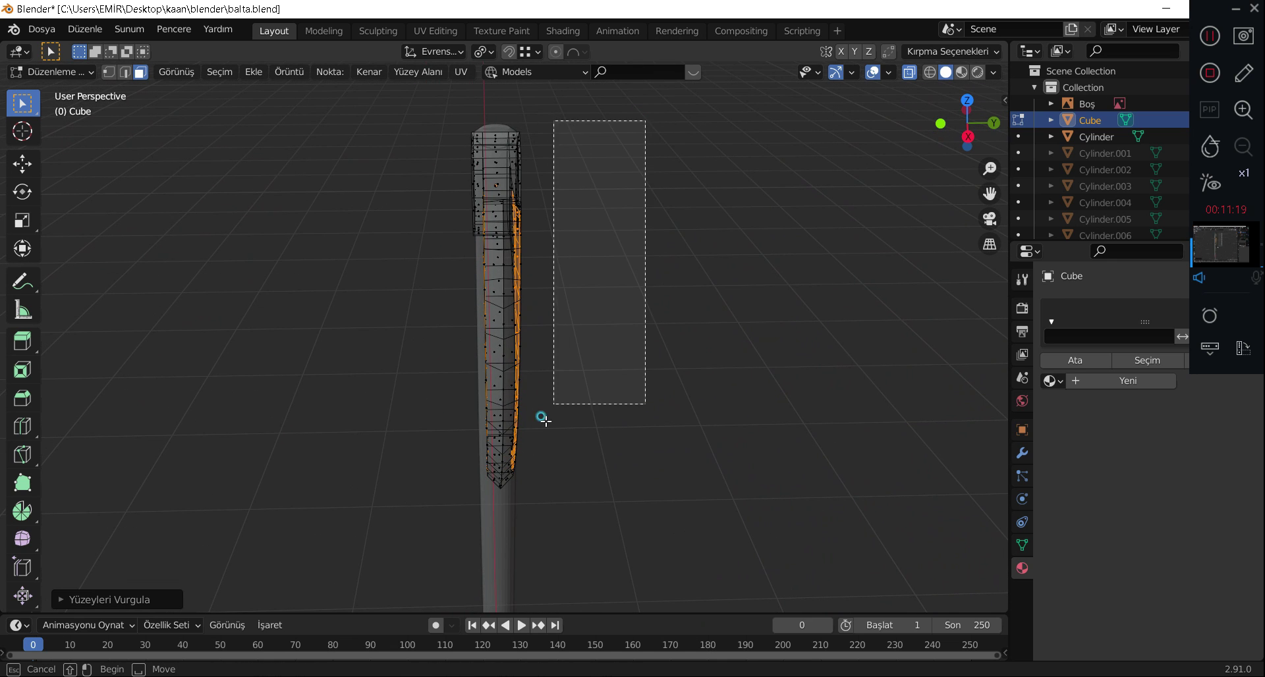
{"action": "middle_click_drag", "start_coordinate": [506, 452], "coordinate": [524, 377]}
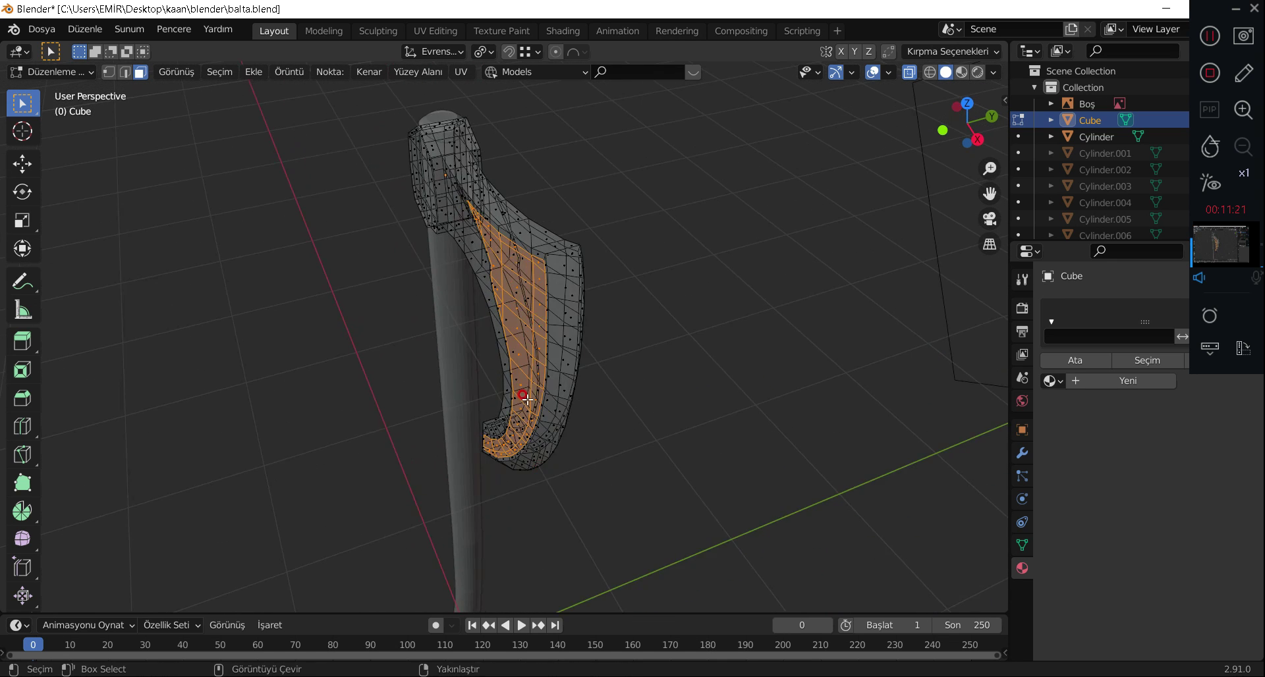
{"action": "key", "text": "g"}
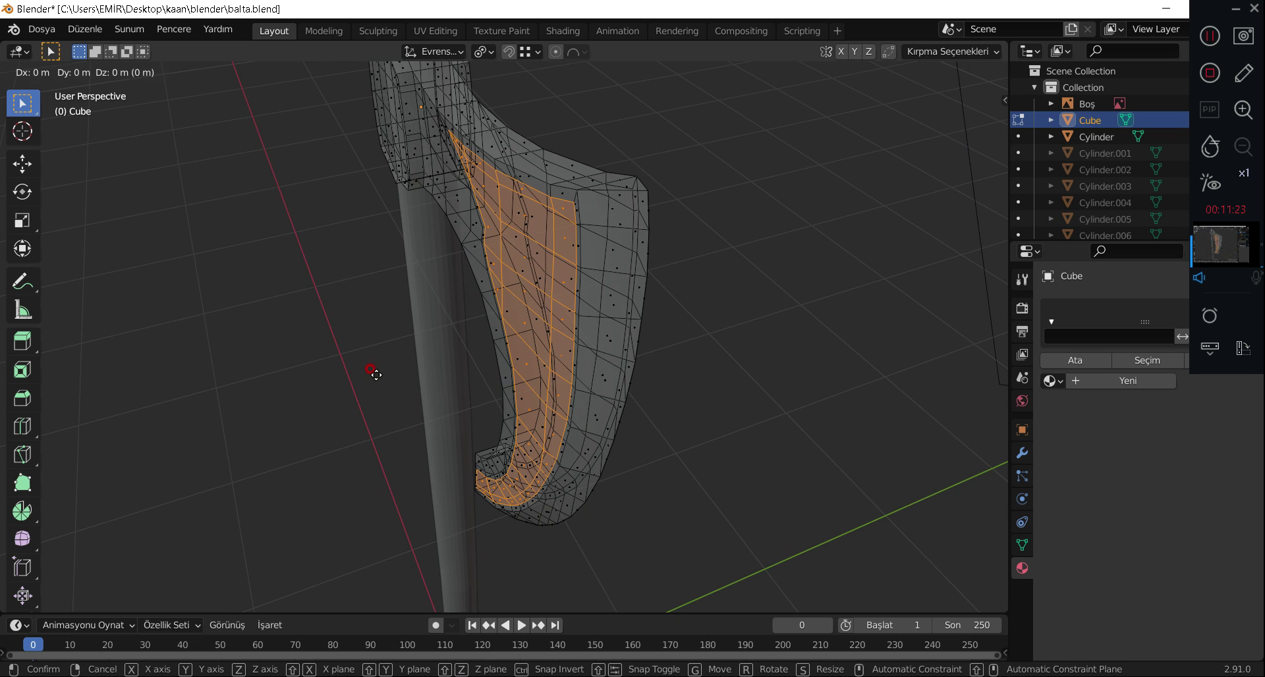
{"action": "key", "text": "y"}
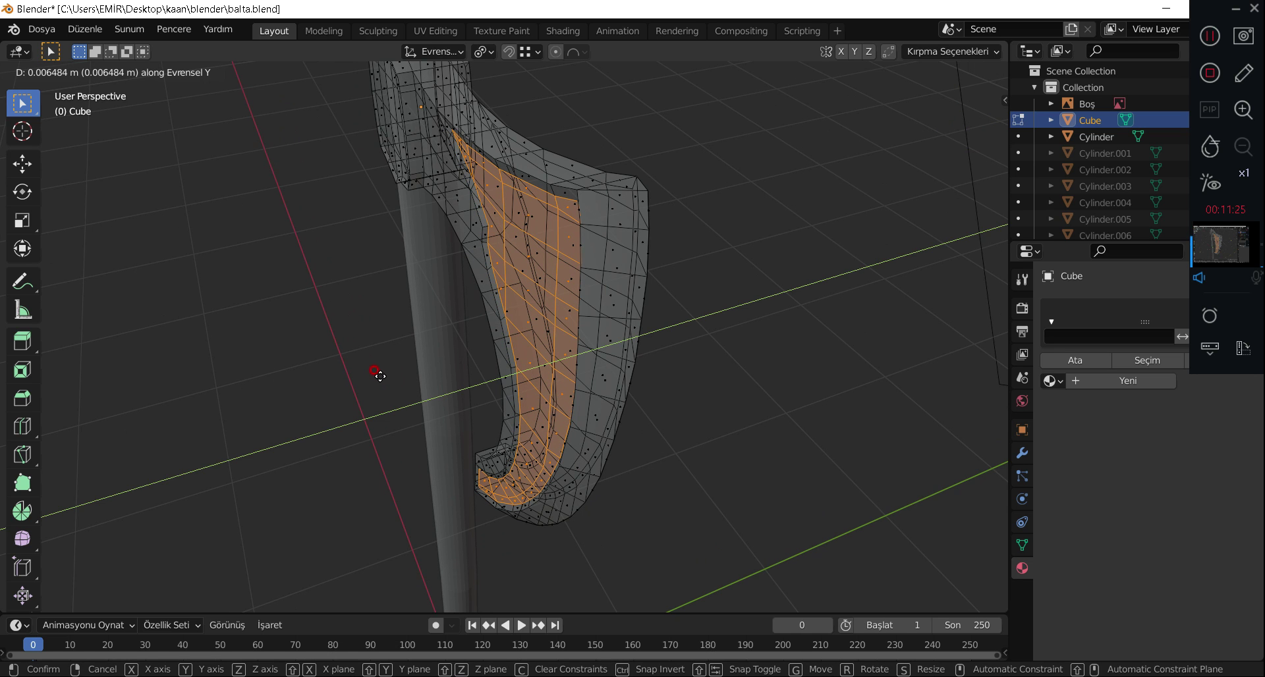
{"action": "left_click", "coordinate": [380, 375]}
{"action": "mouse_move", "coordinate": [690, 388]}
{"action": "middle_mouse_down"}
{"action": "mouse_move", "coordinate": [607, 376]}
{"action": "mouse_move", "coordinate": [702, 420]}
{"action": "middle_mouse_up"}
{"action": "left_click", "coordinate": [863, 101]}
{"action": "left_click", "coordinate": [909, 73]}
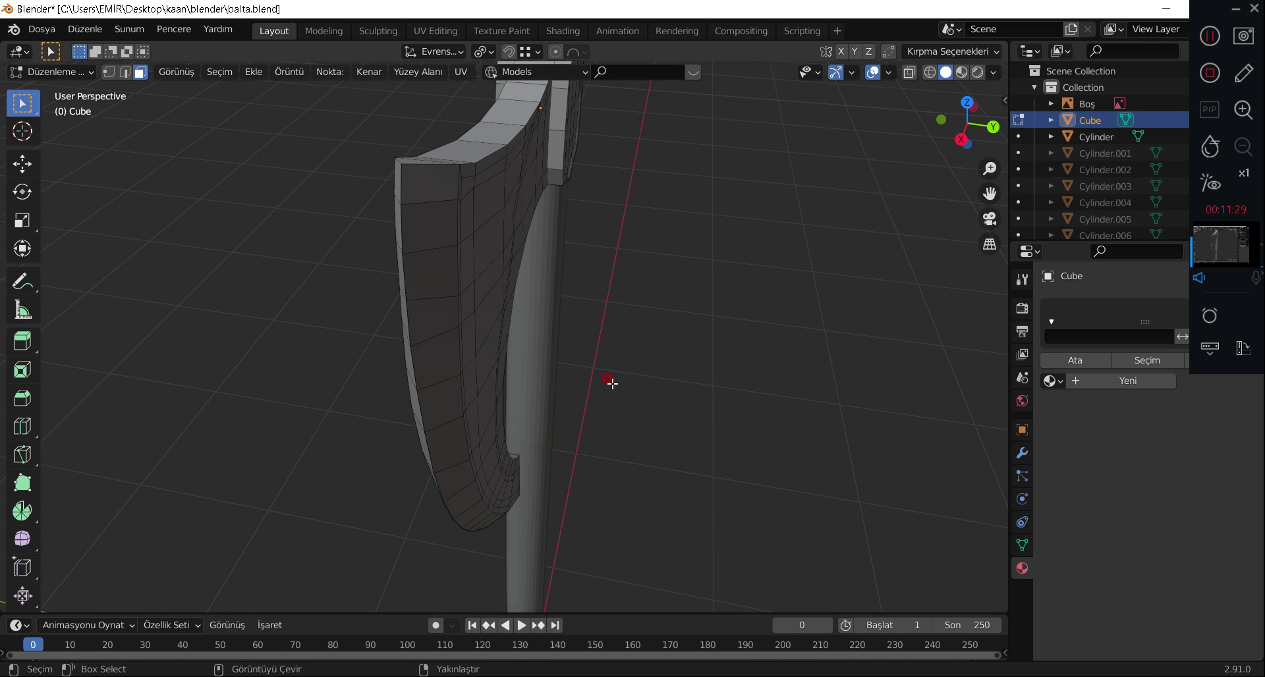
{"action": "mouse_move", "coordinate": [611, 384]}
{"action": "middle_mouse_down"}
{"action": "mouse_move", "coordinate": [536, 358]}
{"action": "mouse_move", "coordinate": [499, 363]}
{"action": "middle_mouse_up"}
Circle-select the flat panel faces on the blade's opposite side.
{"action": "key", "text": "x"}
{"action": "key", "text": "Escape"}
{"action": "key", "text": "c"}
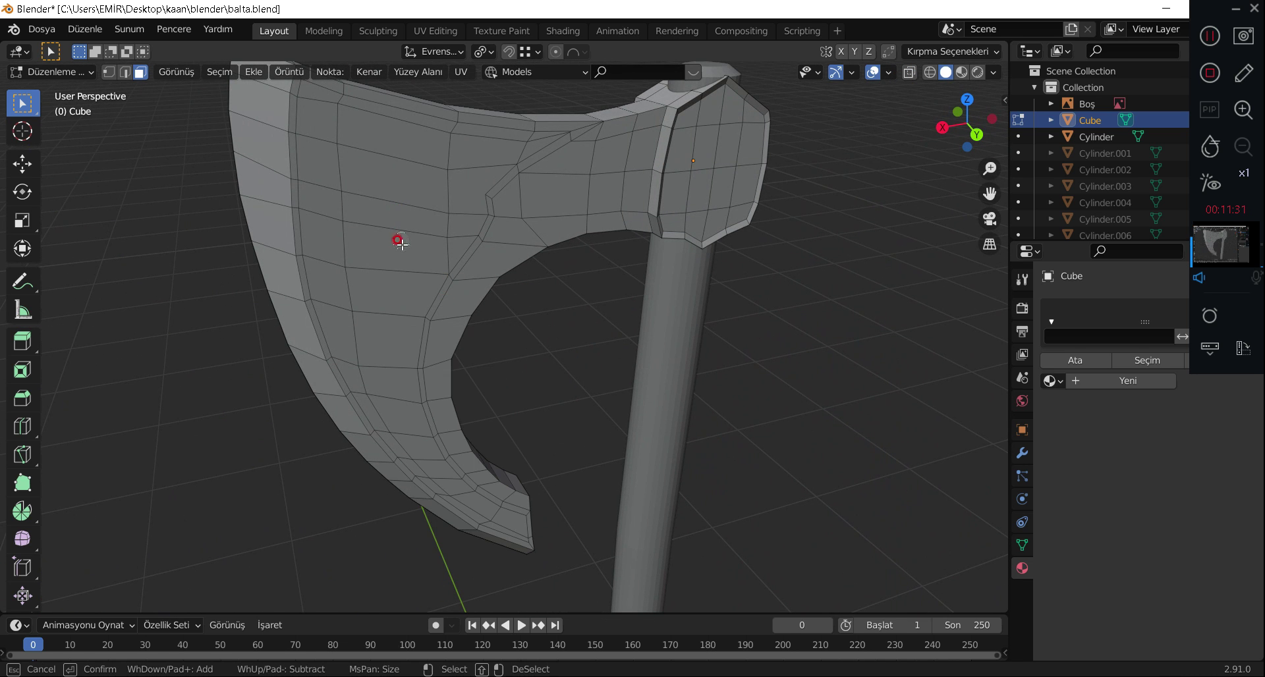
{"action": "mouse_move", "coordinate": [391, 253]}
{"action": "left_mouse_down"}
{"action": "mouse_move", "coordinate": [353, 127]}
{"action": "mouse_move", "coordinate": [444, 140]}
{"action": "left_mouse_up"}
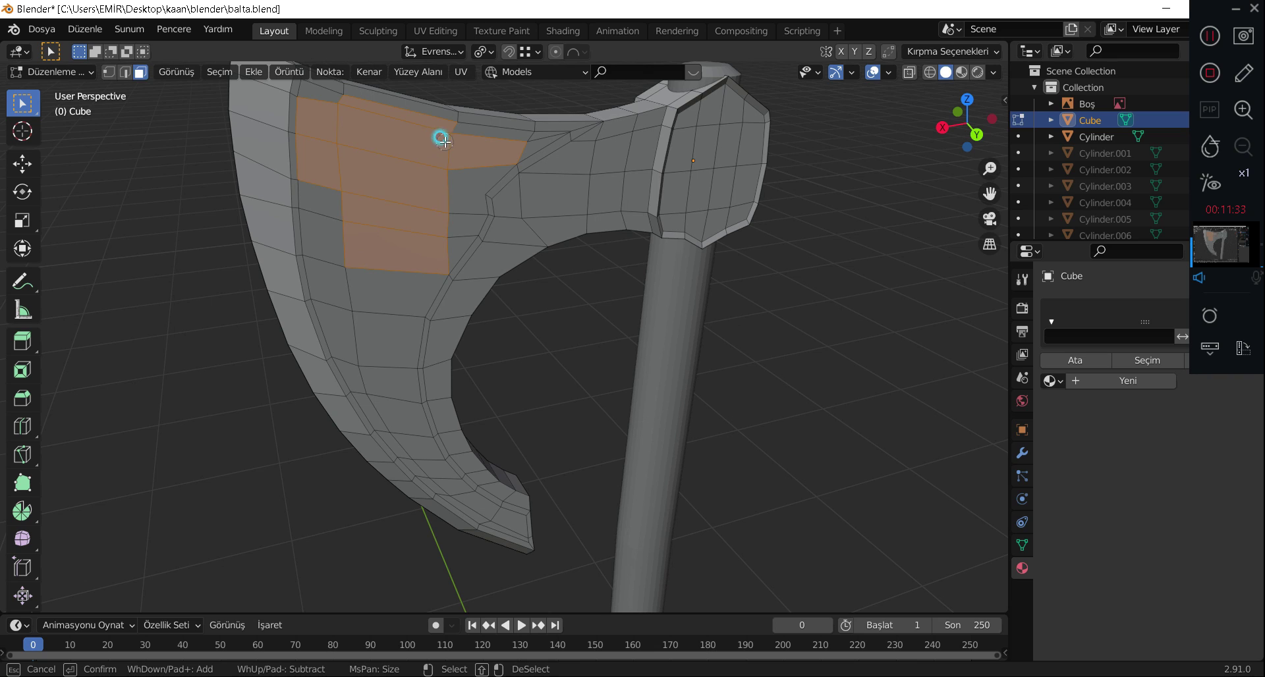
{"action": "right_click", "coordinate": [418, 116]}
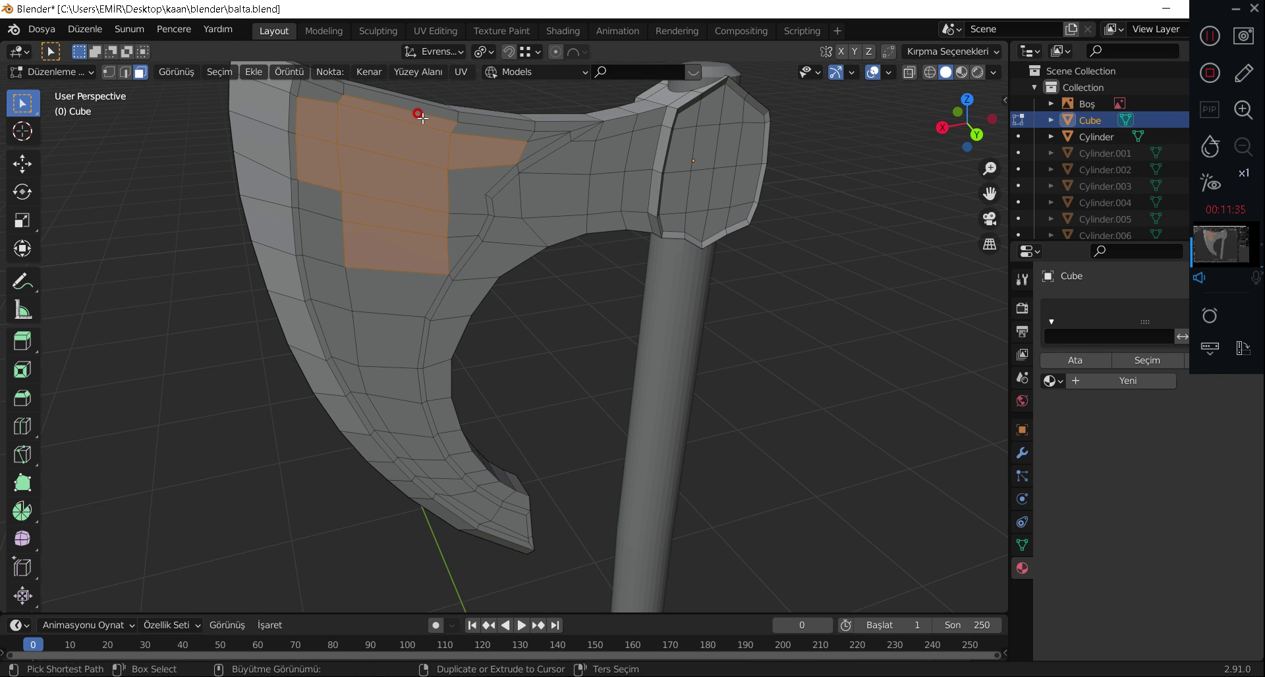
{"action": "key", "text": "c"}
{"action": "left_click_drag", "start_coordinate": [437, 169], "coordinate": [467, 172]}
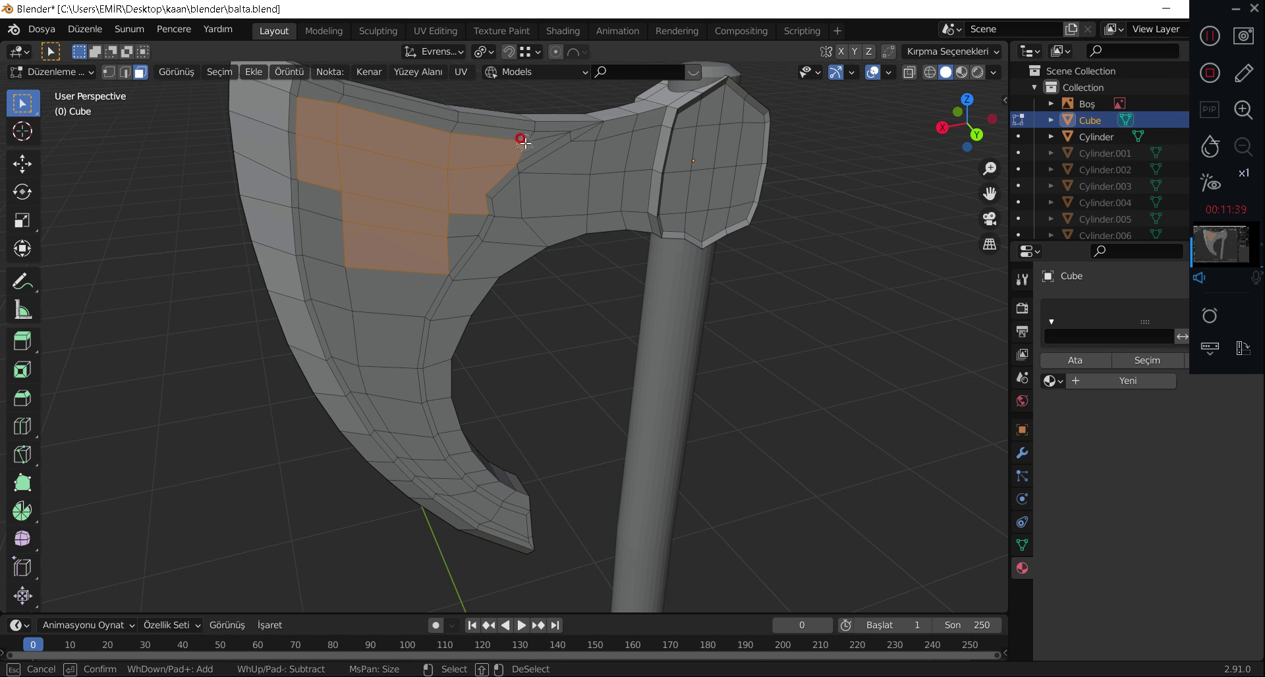
{"action": "mouse_move", "coordinate": [524, 142]}
{"action": "left_mouse_down"}
{"action": "mouse_move", "coordinate": [325, 104]}
{"action": "mouse_move", "coordinate": [334, 309]}
{"action": "mouse_move", "coordinate": [358, 369]}
{"action": "mouse_move", "coordinate": [415, 242]}
{"action": "left_mouse_up"}
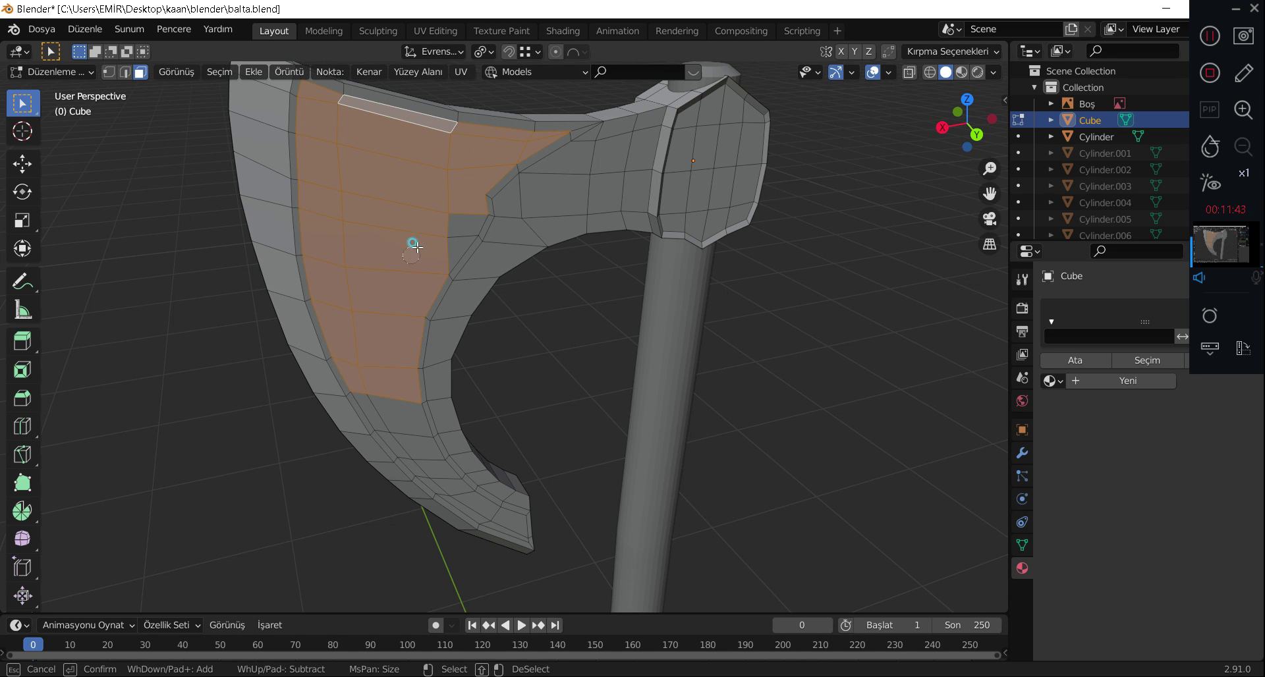
{"action": "mouse_move", "coordinate": [377, 343]}
{"action": "left_mouse_down"}
{"action": "mouse_move", "coordinate": [395, 429]}
{"action": "mouse_move", "coordinate": [489, 515]}
{"action": "left_mouse_up"}
{"action": "right_click", "coordinate": [470, 455]}
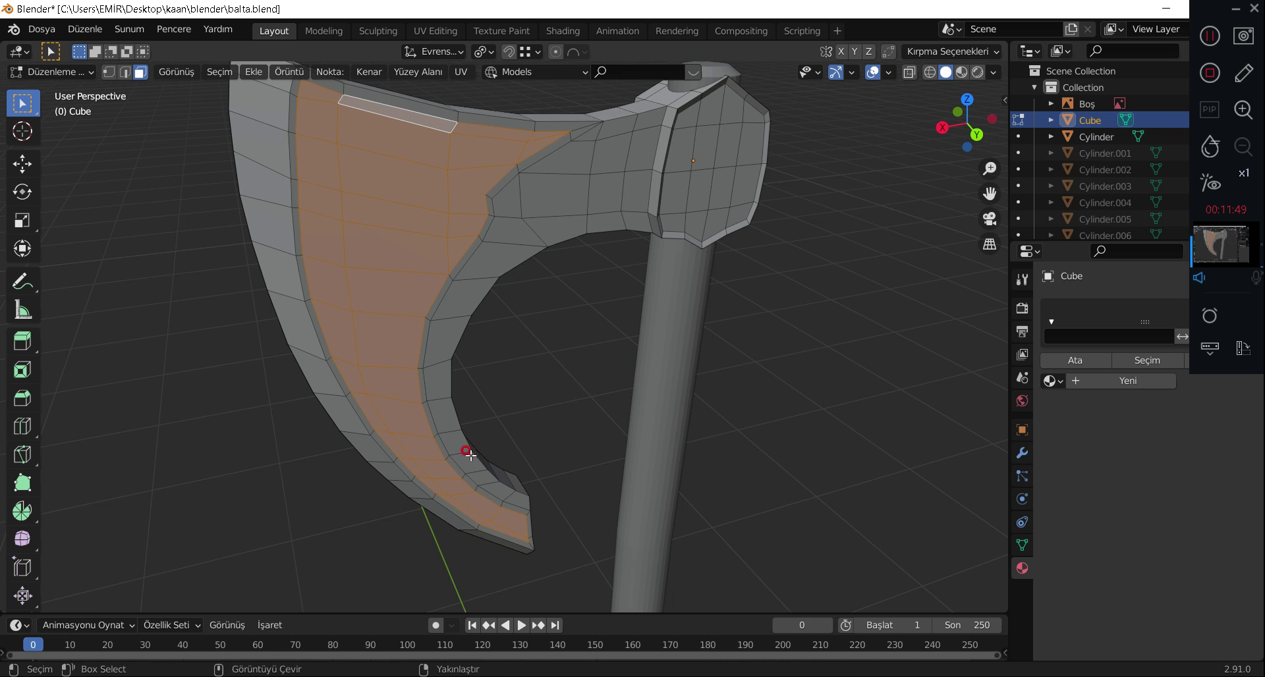
Move the selected faces about 0.007 m along Y to recess the panel.
{"action": "mouse_move", "coordinate": [366, 318]}
{"action": "middle_mouse_down"}
{"action": "mouse_move", "coordinate": [424, 344]}
{"action": "mouse_move", "coordinate": [464, 290]}
{"action": "mouse_move", "coordinate": [481, 333]}
{"action": "mouse_move", "coordinate": [607, 416]}
{"action": "middle_mouse_up"}
{"action": "key", "text": "g"}
{"action": "key", "text": "y"}
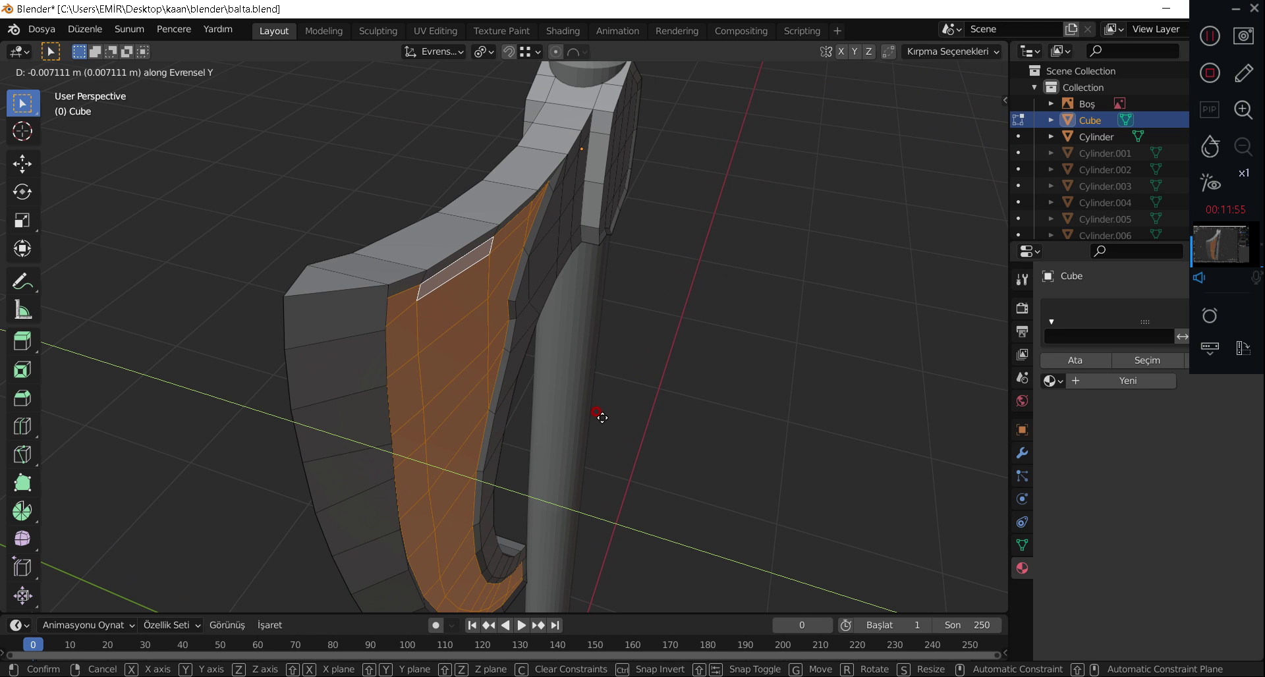
{"action": "left_click", "coordinate": [602, 417]}
{"action": "middle_click_drag", "start_coordinate": [537, 429], "coordinate": [645, 429]}
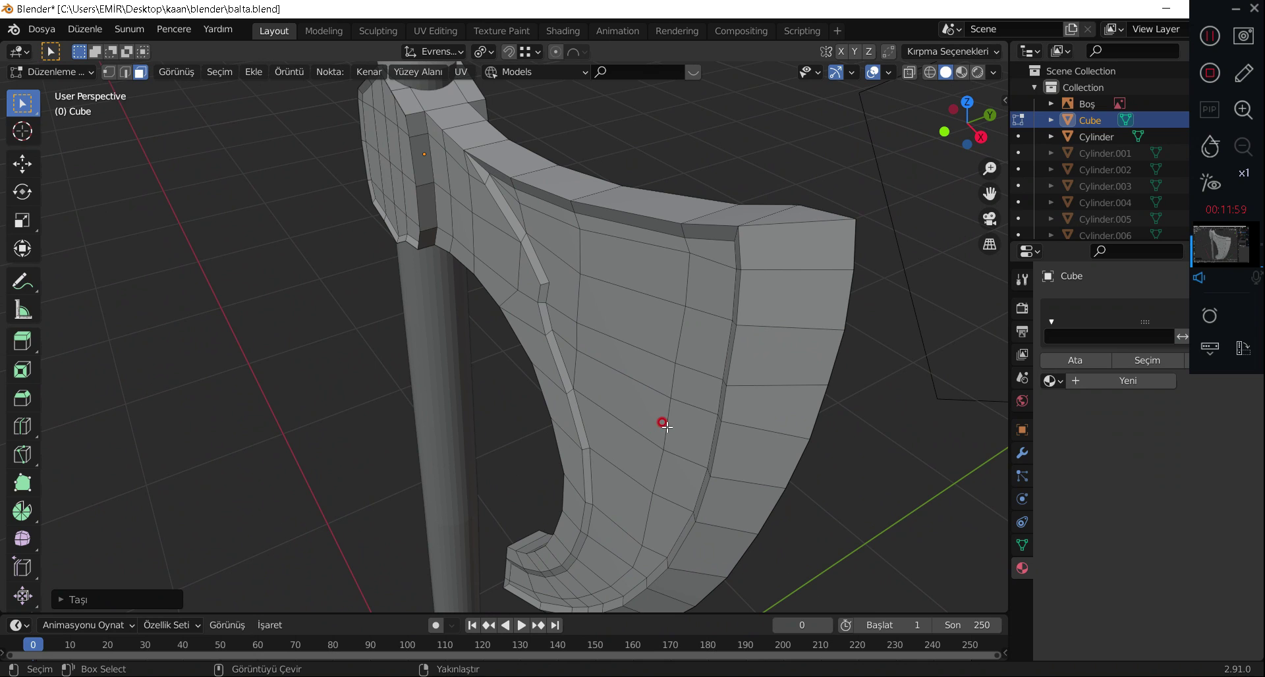
Return to Object Mode and assign the balta material to the axe's first slot.
{"action": "key", "text": "Tab"}
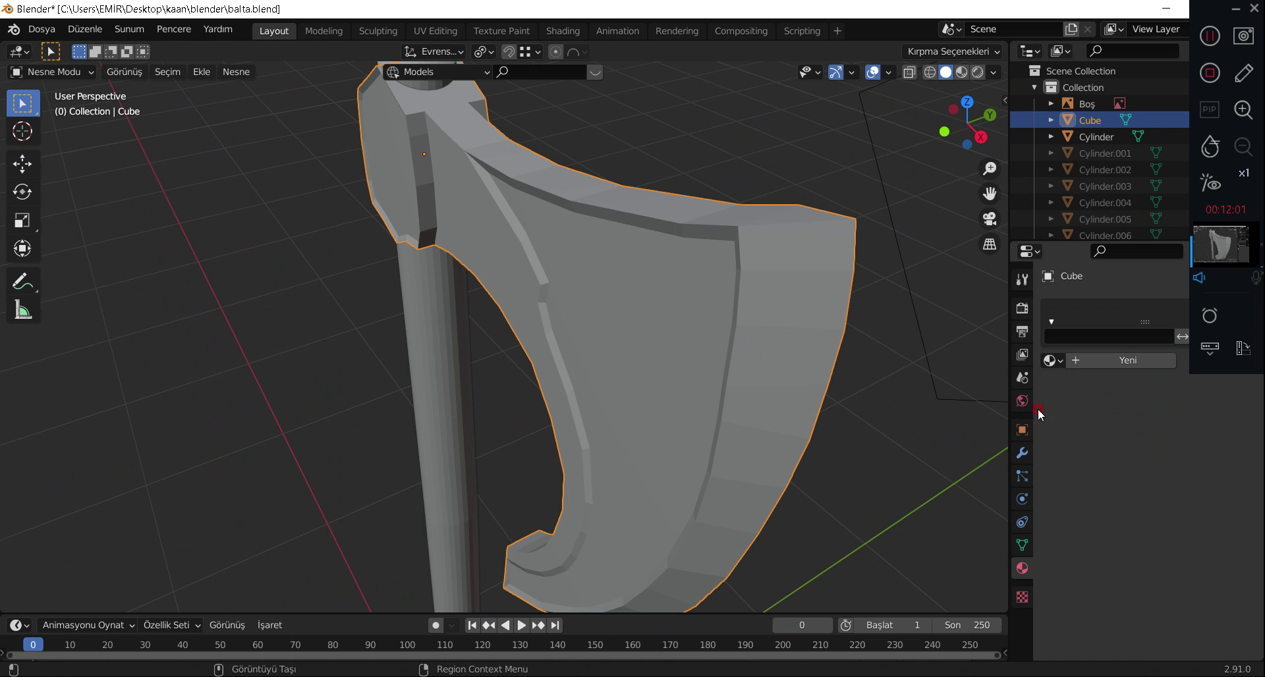
{"action": "left_click", "coordinate": [1049, 360]}
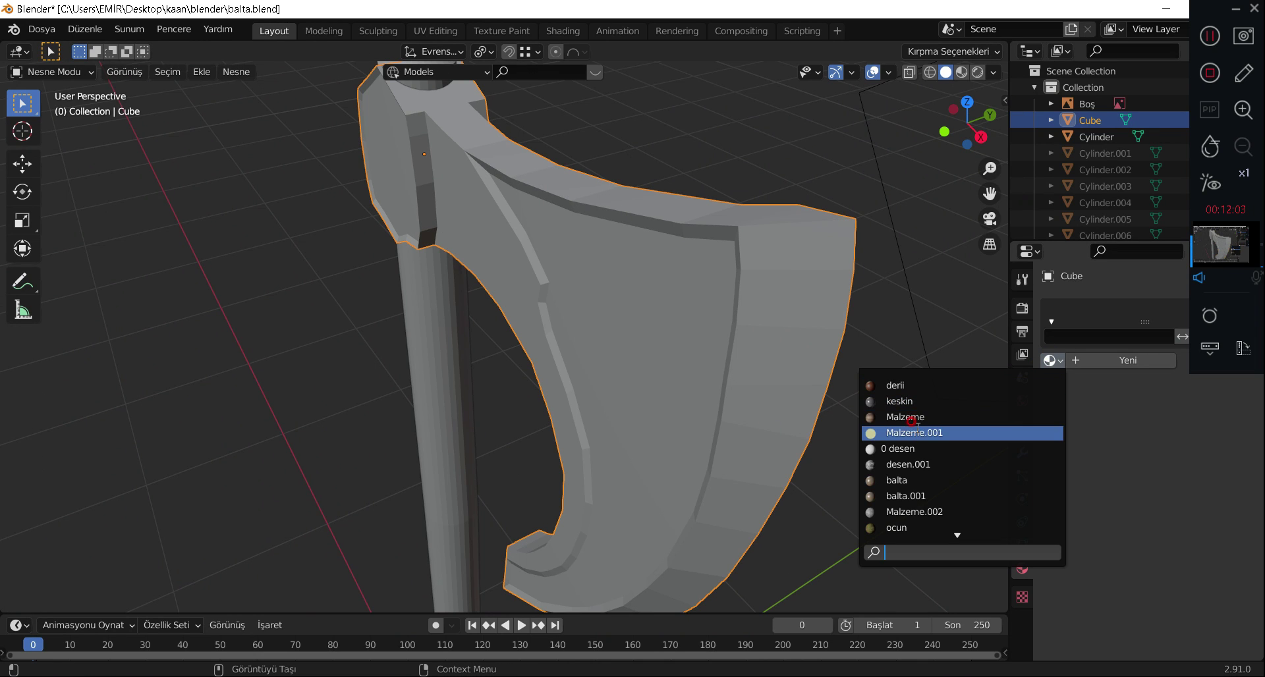
{"action": "left_click", "coordinate": [902, 480]}
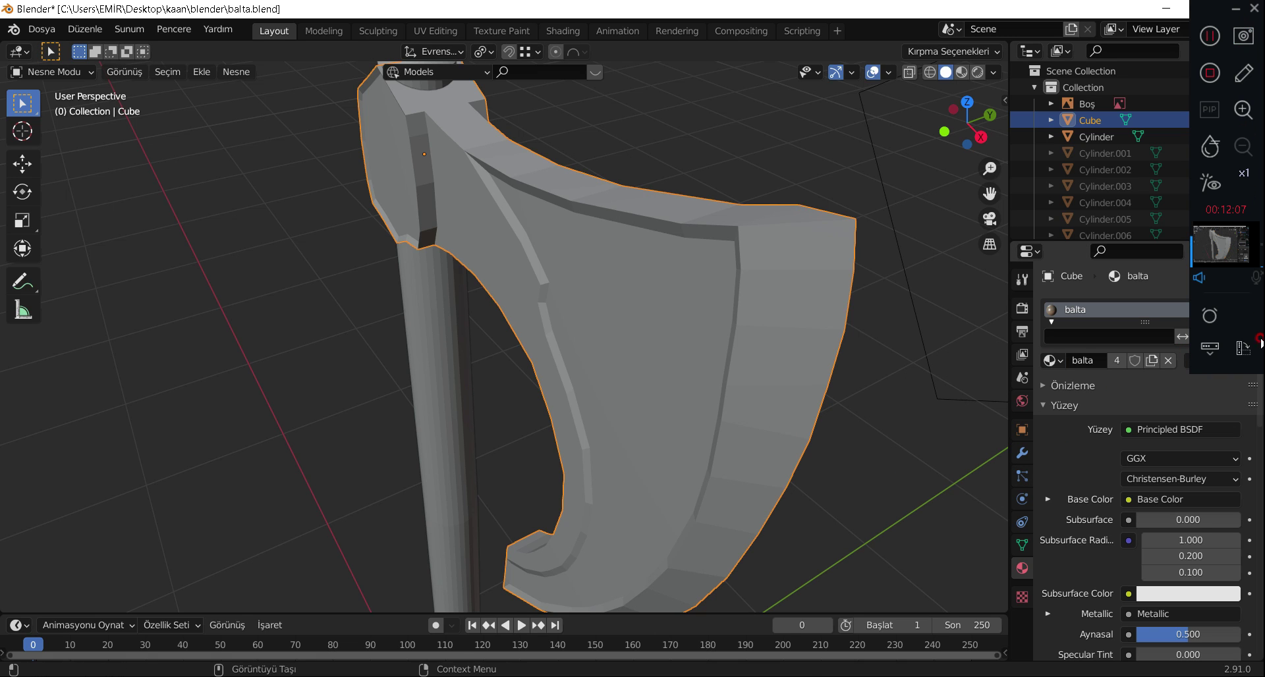
{"action": "left_click", "coordinate": [1246, 355]}
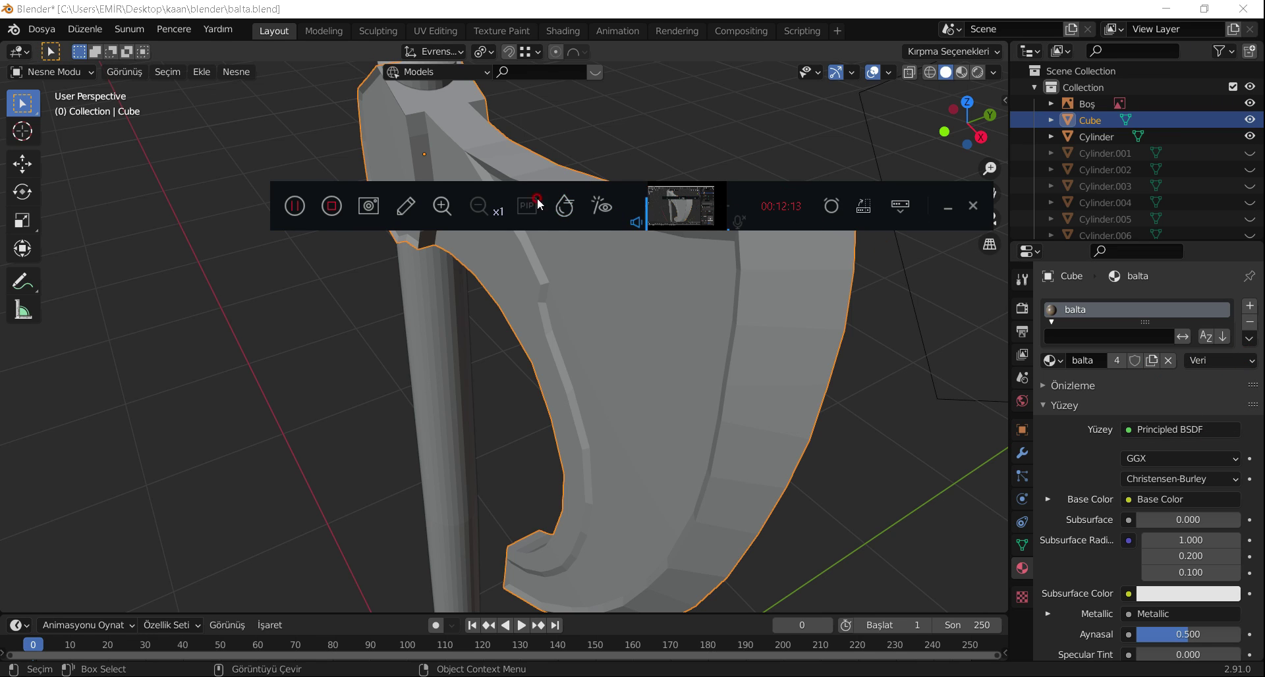
{"action": "left_click", "coordinate": [898, 214]}
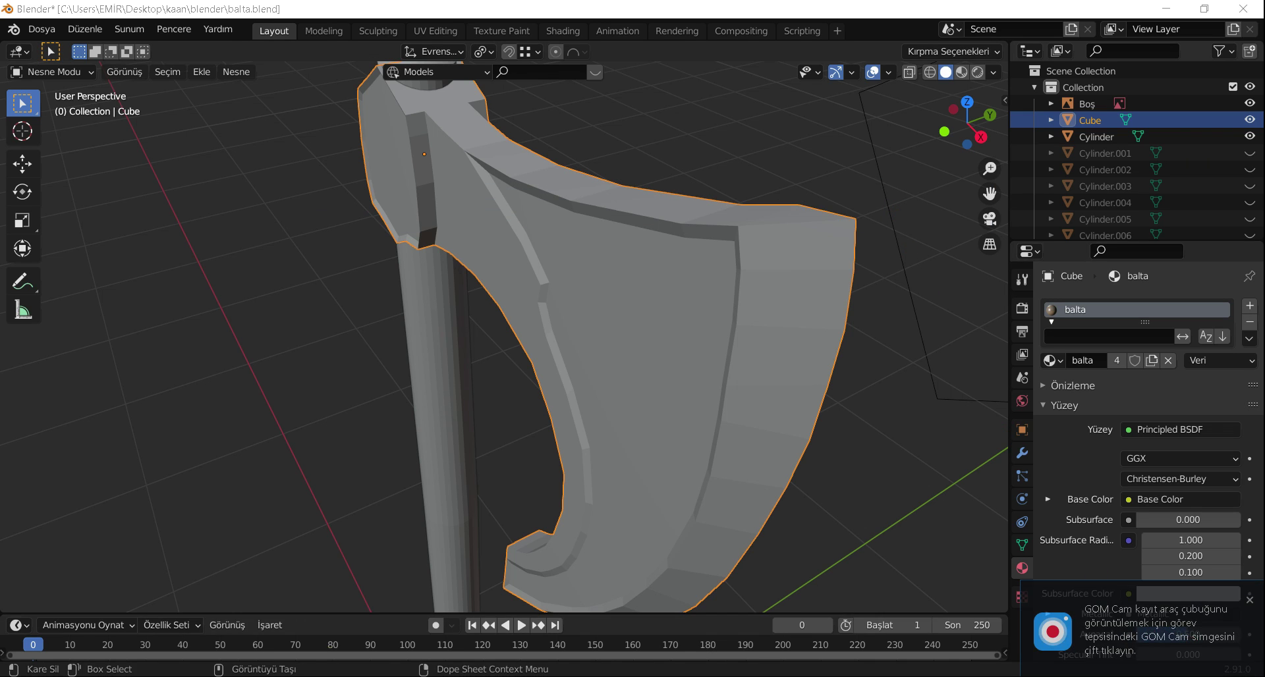
{"action": "left_click", "coordinate": [1147, 658]}
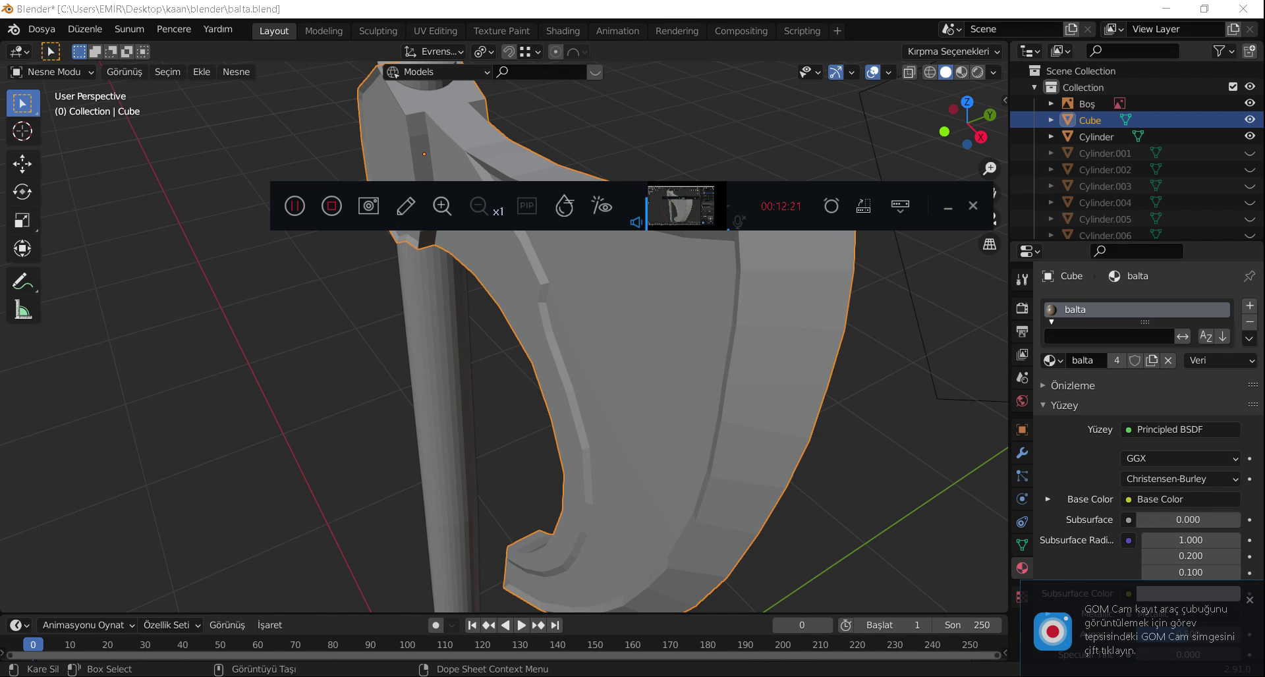
{"action": "left_click", "coordinate": [865, 210]}
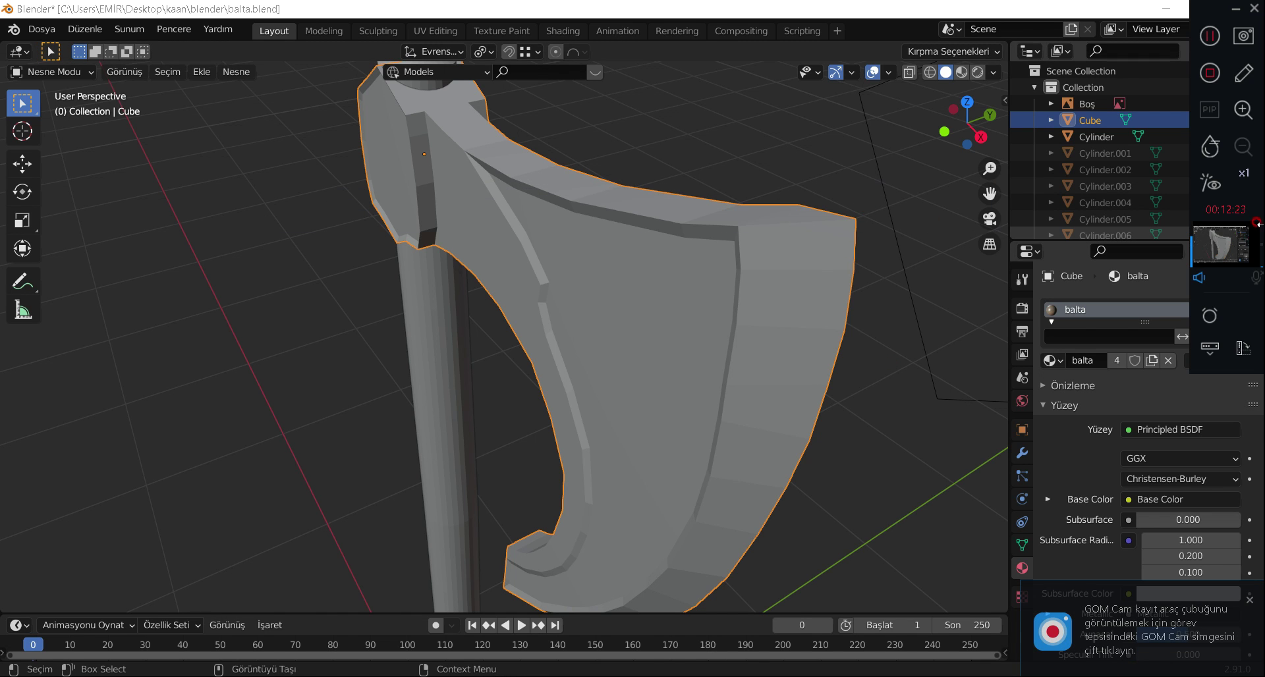
{"action": "left_click", "coordinate": [1243, 351]}
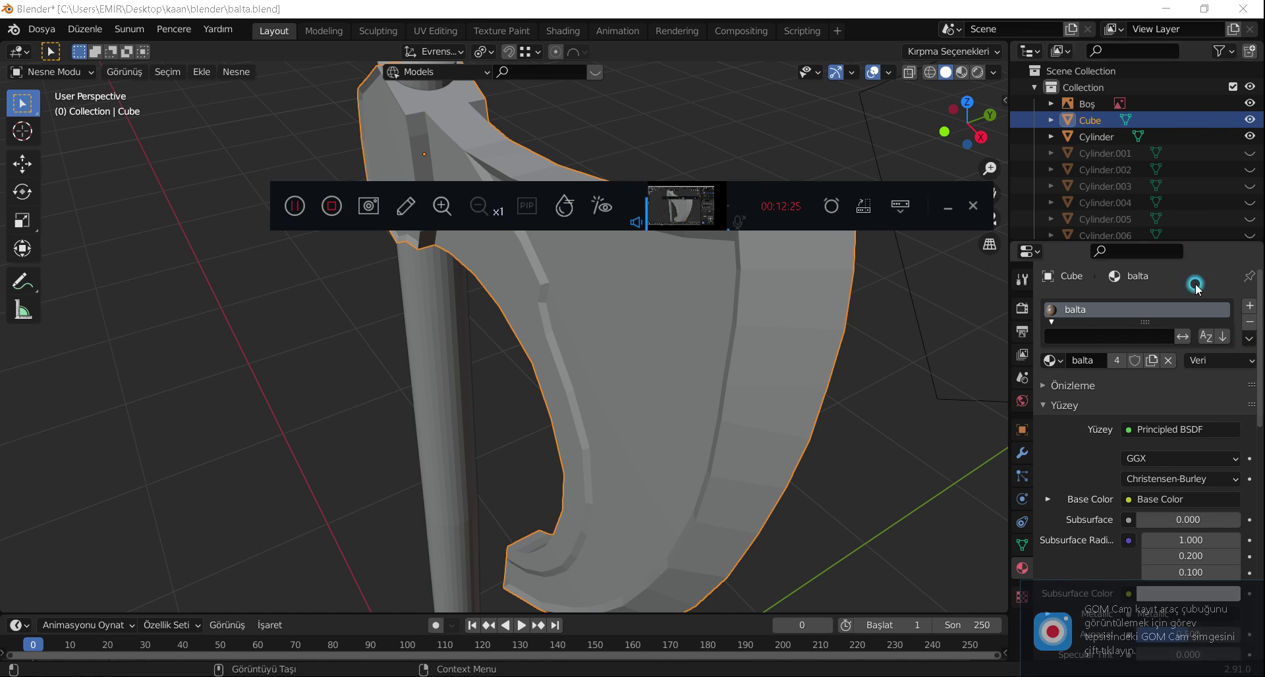
{"action": "left_click_drag", "start_coordinate": [756, 191], "coordinate": [814, 6]}
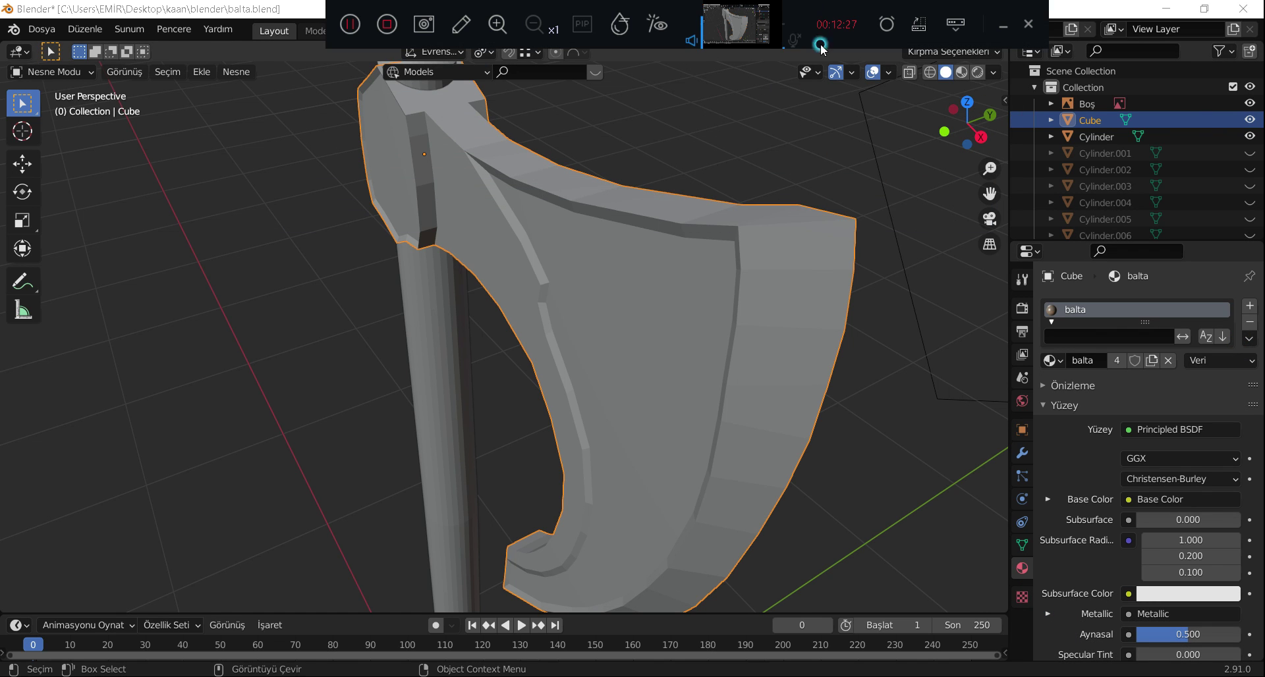
Add three material slots holding keskin, desen.001 and Malzeme.002.
{"action": "left_click", "coordinate": [1250, 306]}
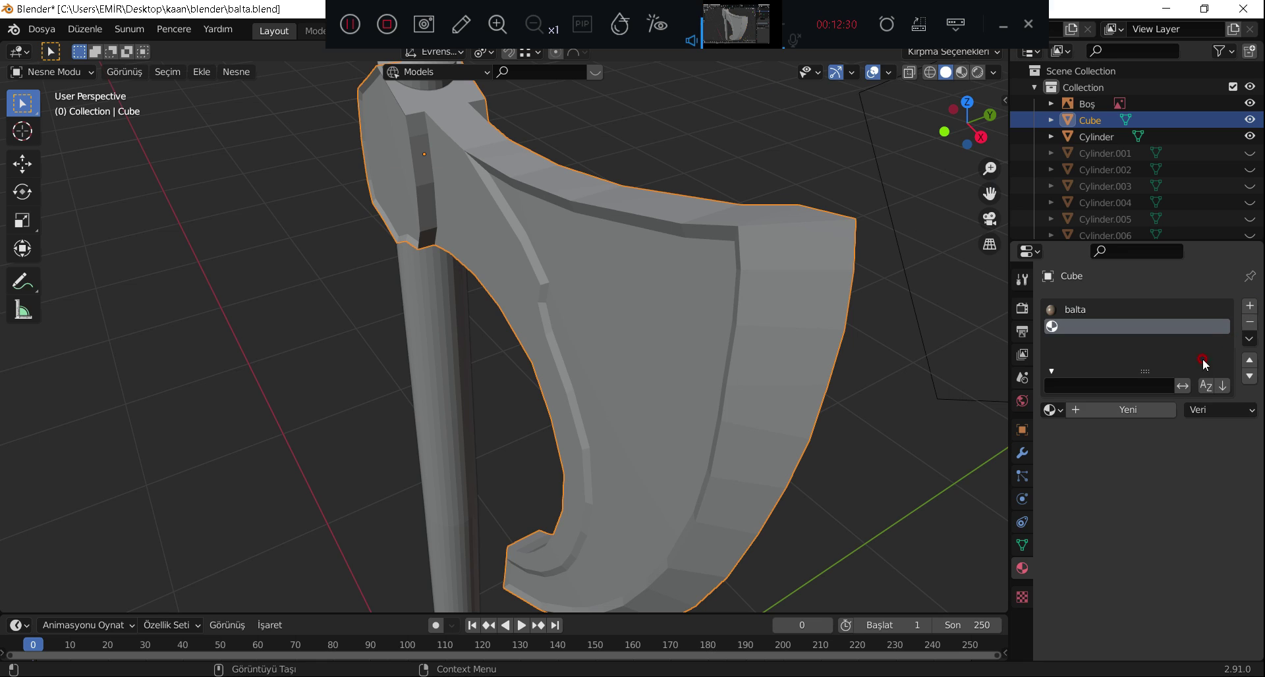
{"action": "left_click", "coordinate": [1052, 410]}
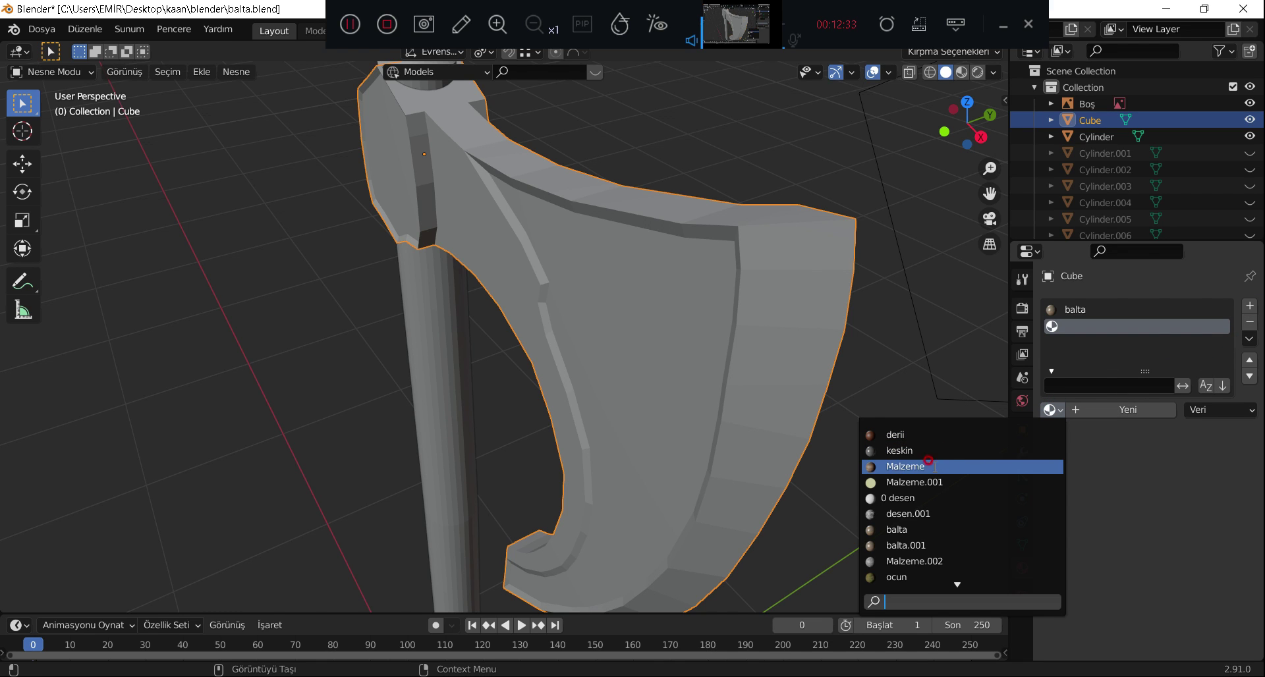
{"action": "left_click", "coordinate": [905, 451]}
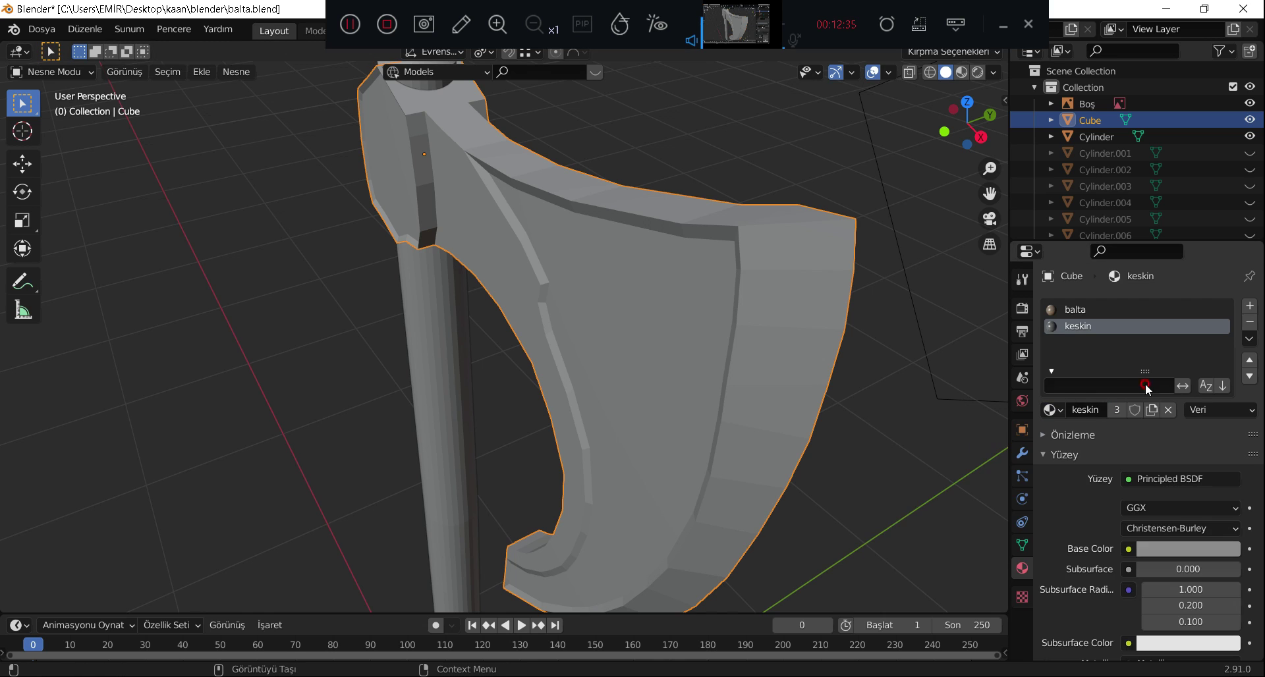
{"action": "left_click", "coordinate": [1250, 305]}
{"action": "left_click", "coordinate": [1052, 410]}
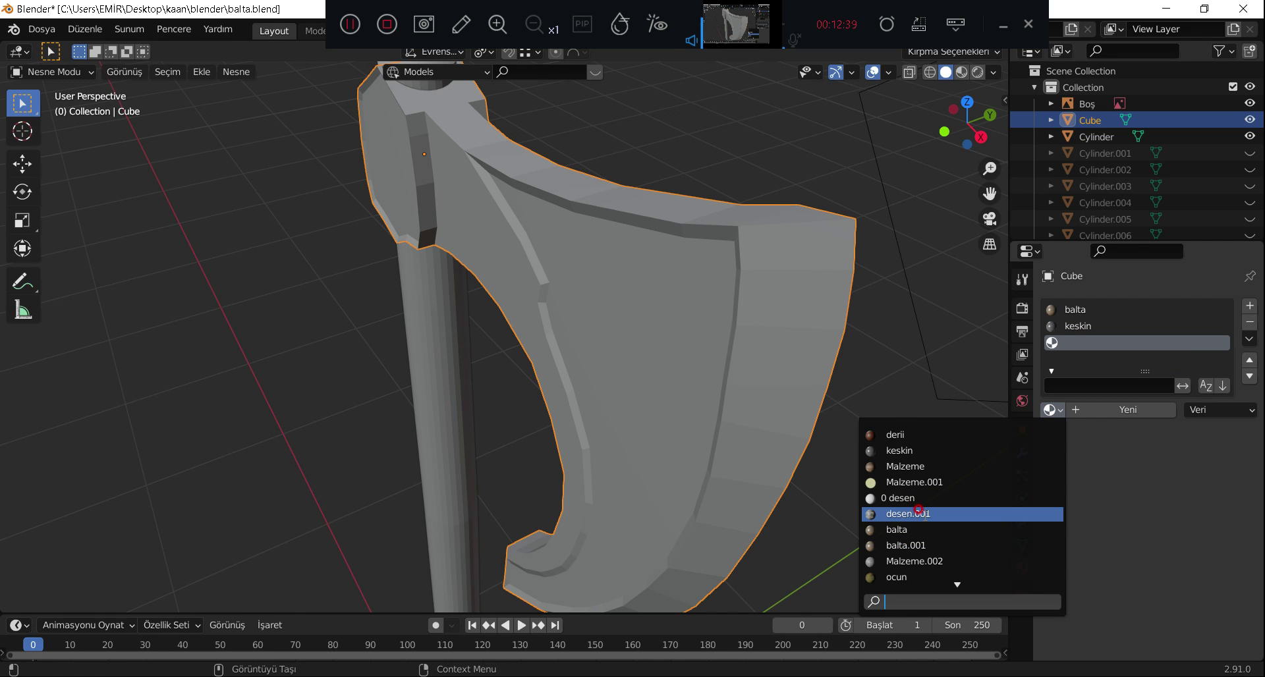
{"action": "left_click", "coordinate": [918, 509]}
{"action": "left_click", "coordinate": [1247, 307]}
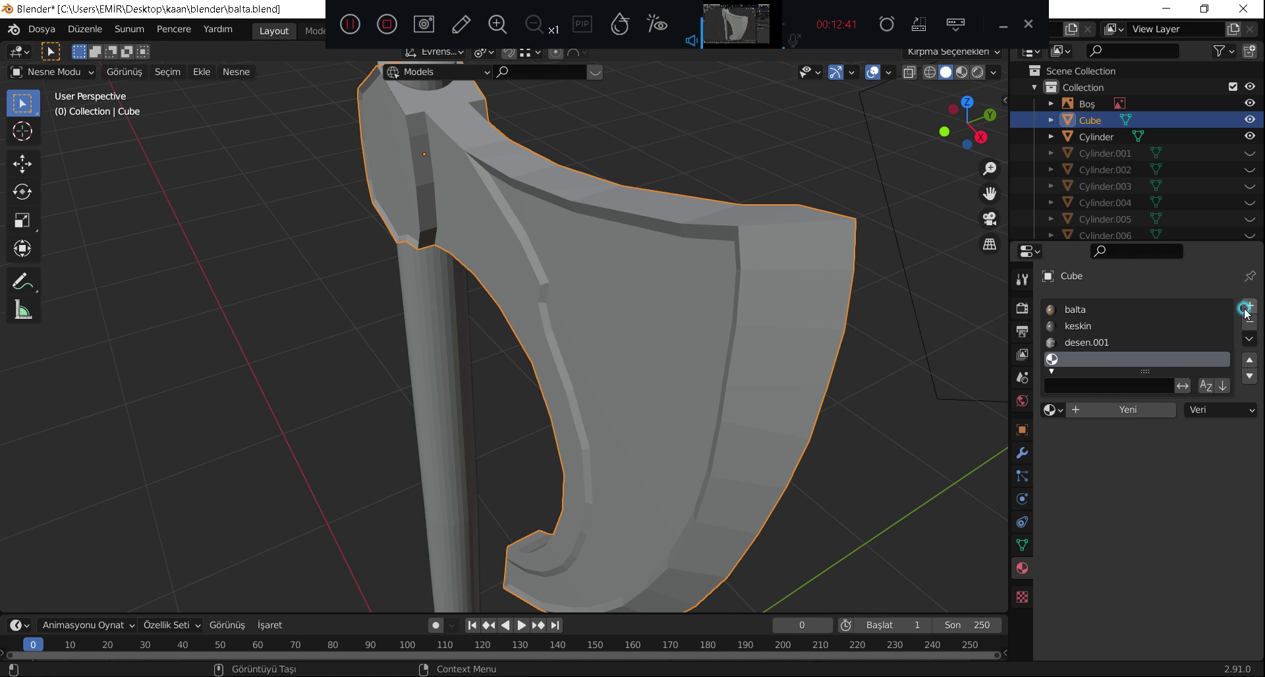
{"action": "left_click", "coordinate": [1053, 411]}
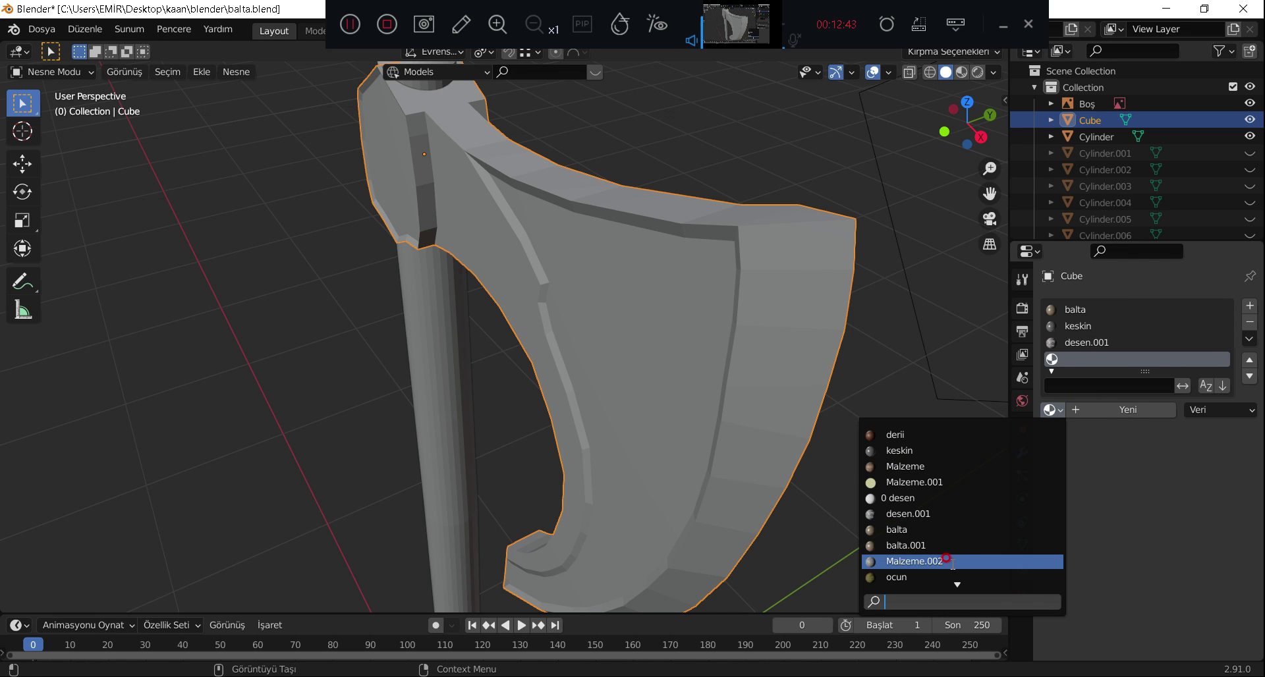
{"action": "left_click", "coordinate": [947, 560]}
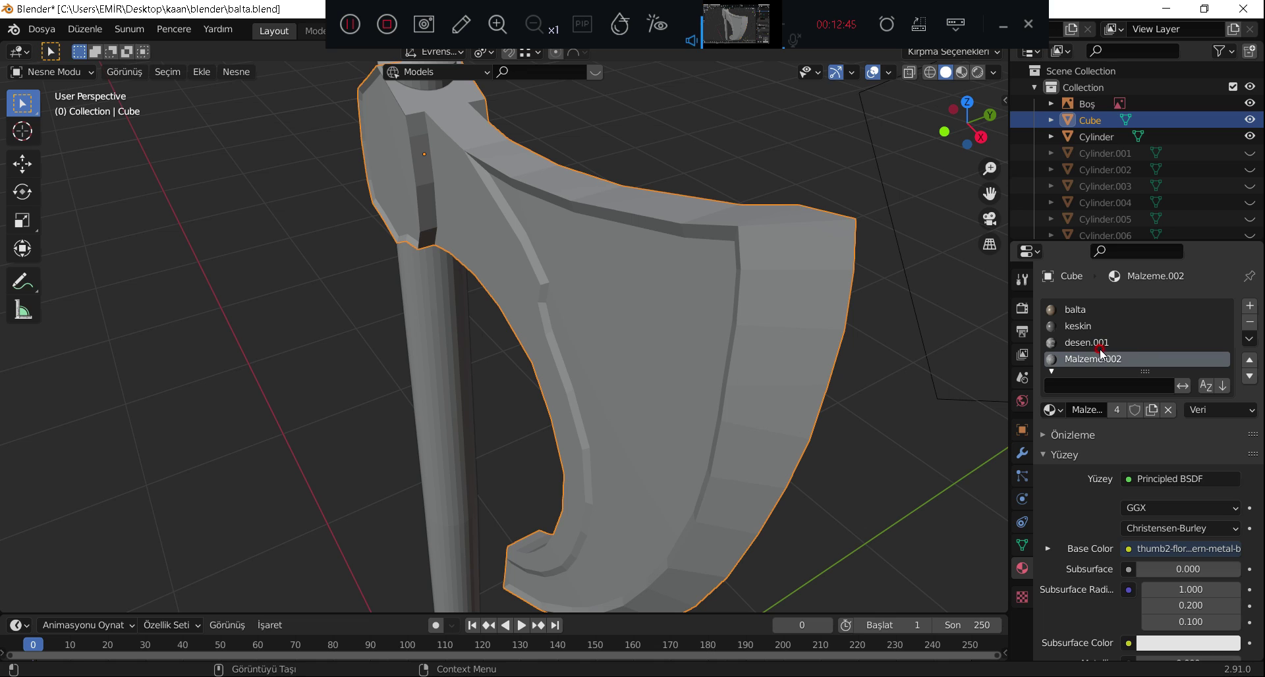
In Edit Mode, circle-select a column of blade-edge faces, then delete and undo it.
{"action": "key", "text": "Tab"}
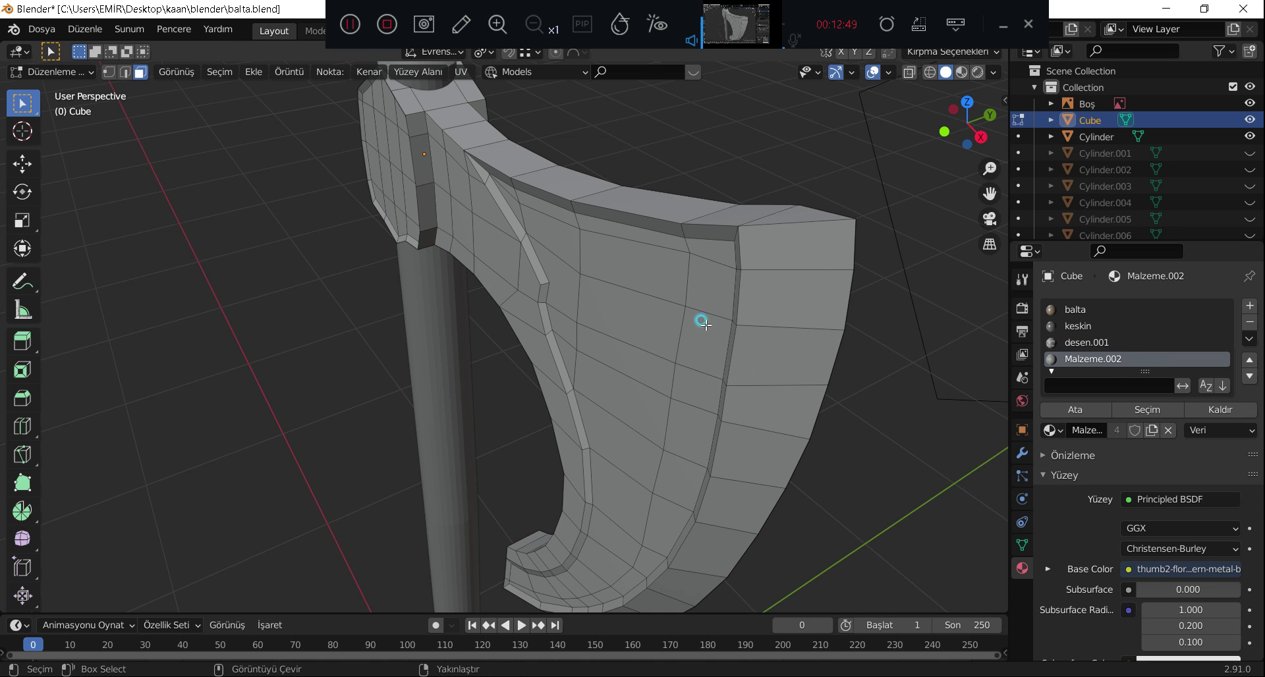
{"action": "left_click", "coordinate": [703, 322]}
{"action": "right_click", "coordinate": [759, 305]}
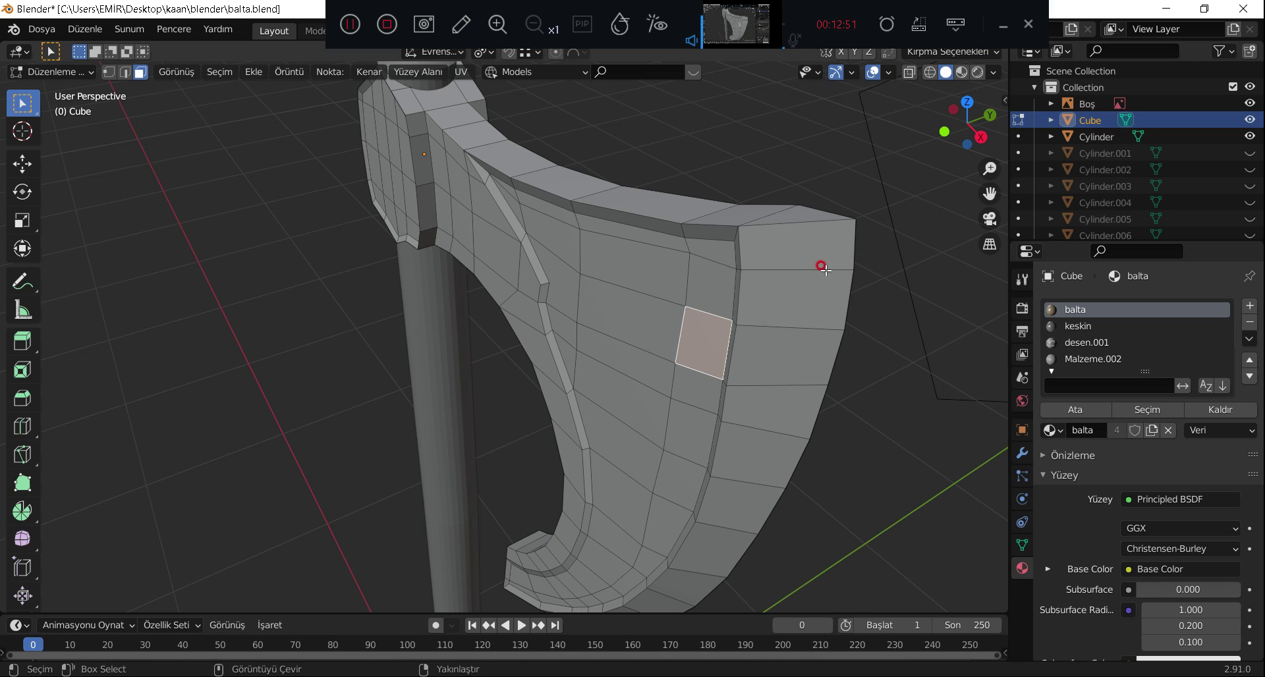
{"action": "key", "text": "c"}
{"action": "mouse_move", "coordinate": [810, 263]}
{"action": "left_mouse_down"}
{"action": "mouse_move", "coordinate": [799, 368]}
{"action": "mouse_move", "coordinate": [721, 550]}
{"action": "left_mouse_up"}
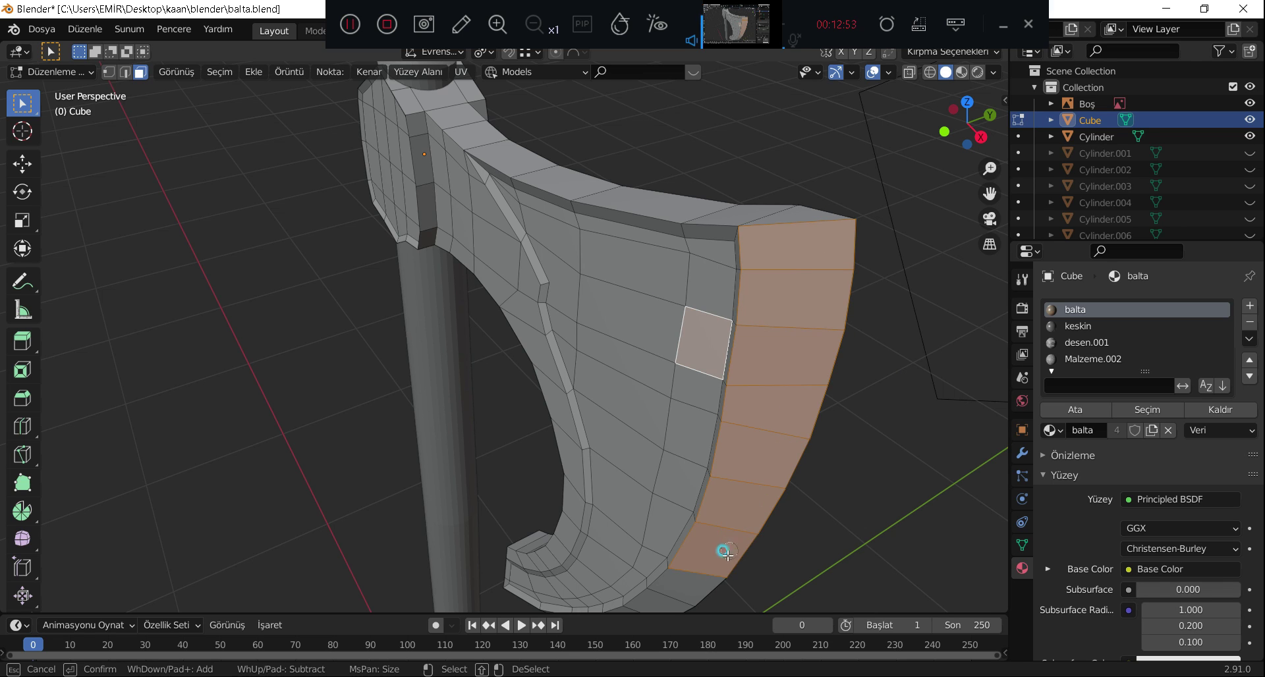
{"action": "left_click", "coordinate": [716, 547], "text": "shift"}
{"action": "key", "text": "Escape"}
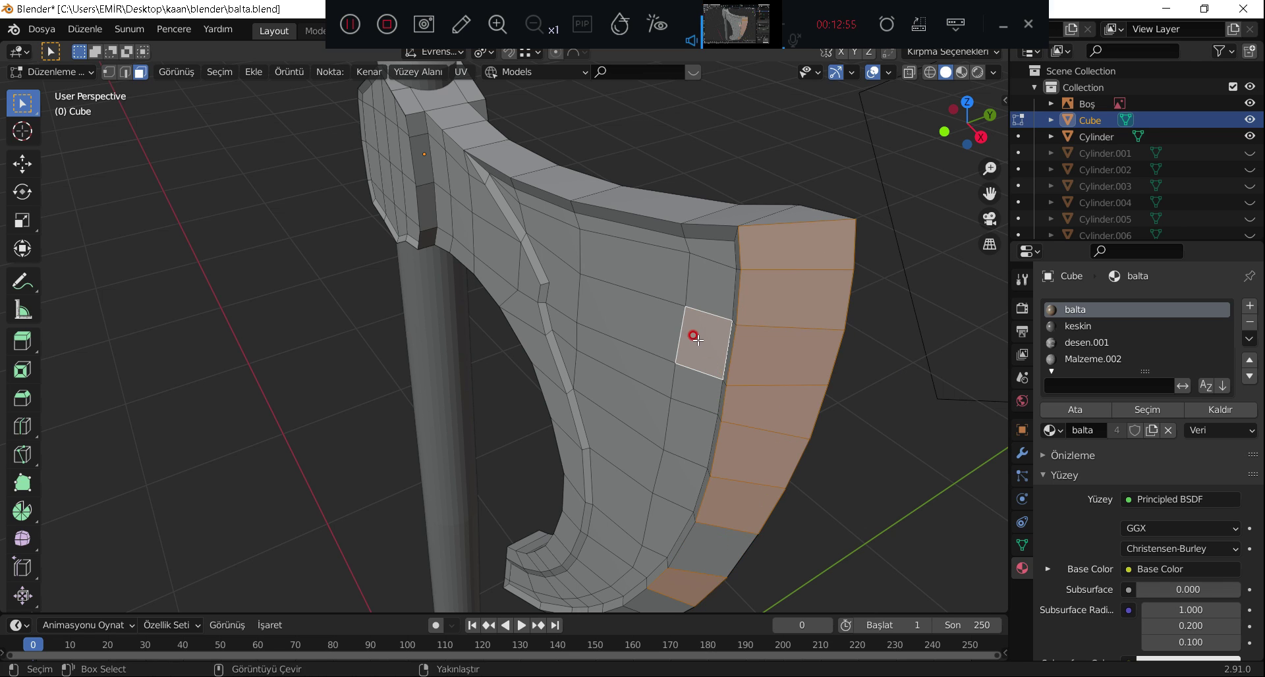
{"action": "left_click", "coordinate": [699, 343], "text": "shift"}
{"action": "middle_click_drag", "start_coordinate": [706, 465], "coordinate": [743, 459]}
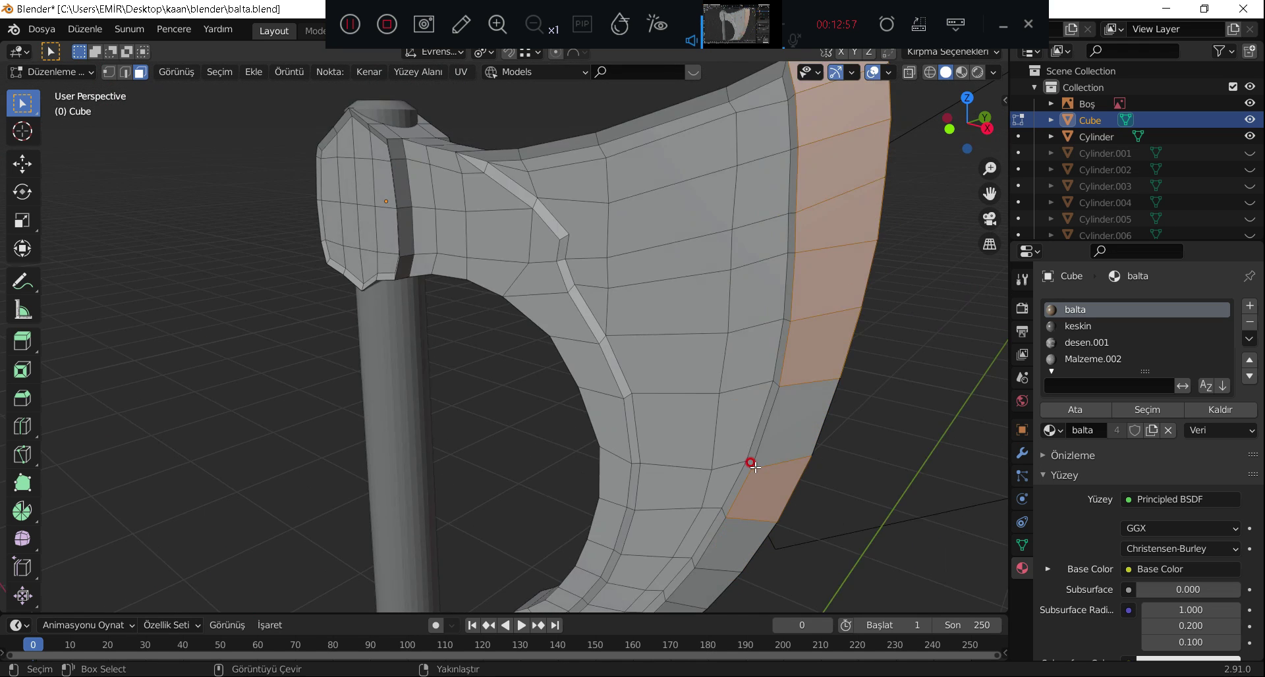
{"action": "key", "text": "x"}
{"action": "key", "text": "Return"}
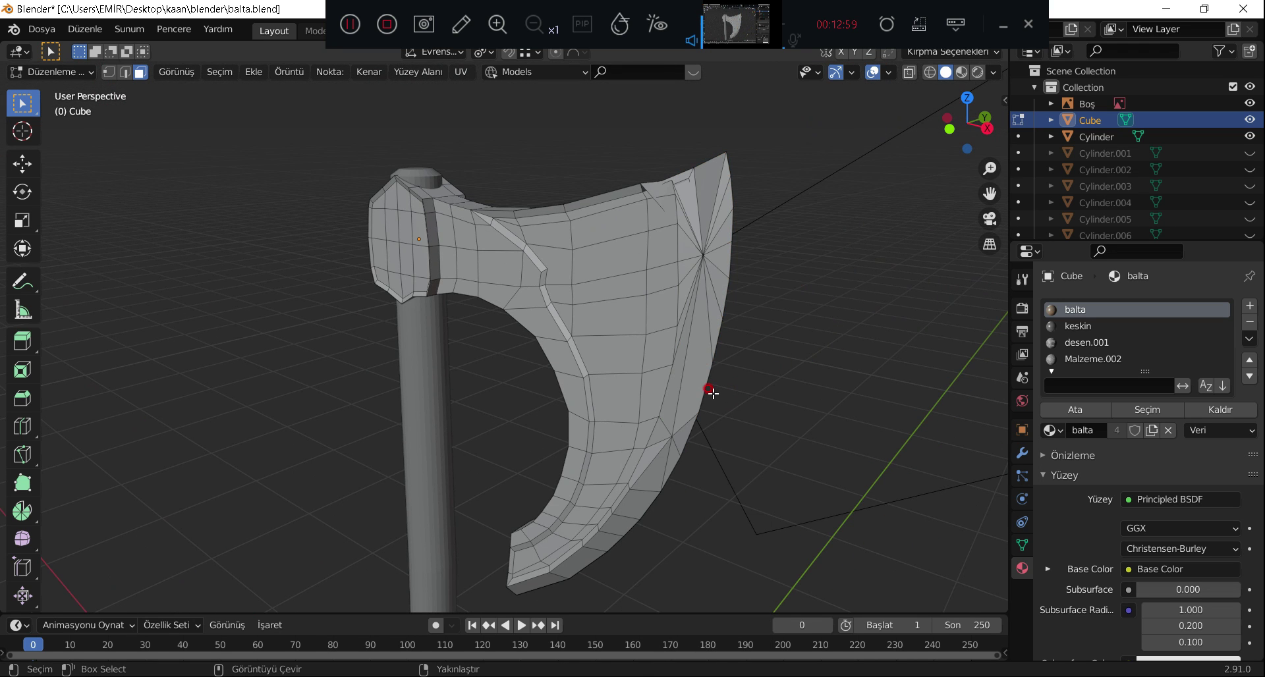
{"action": "key", "text": "ctrl"}
Switch to front view with X-ray and circle-select faces down the blade's cutting edge.
{"action": "left_click", "coordinate": [709, 391], "text": "ctrl"}
{"action": "key", "text": "KP_1"}
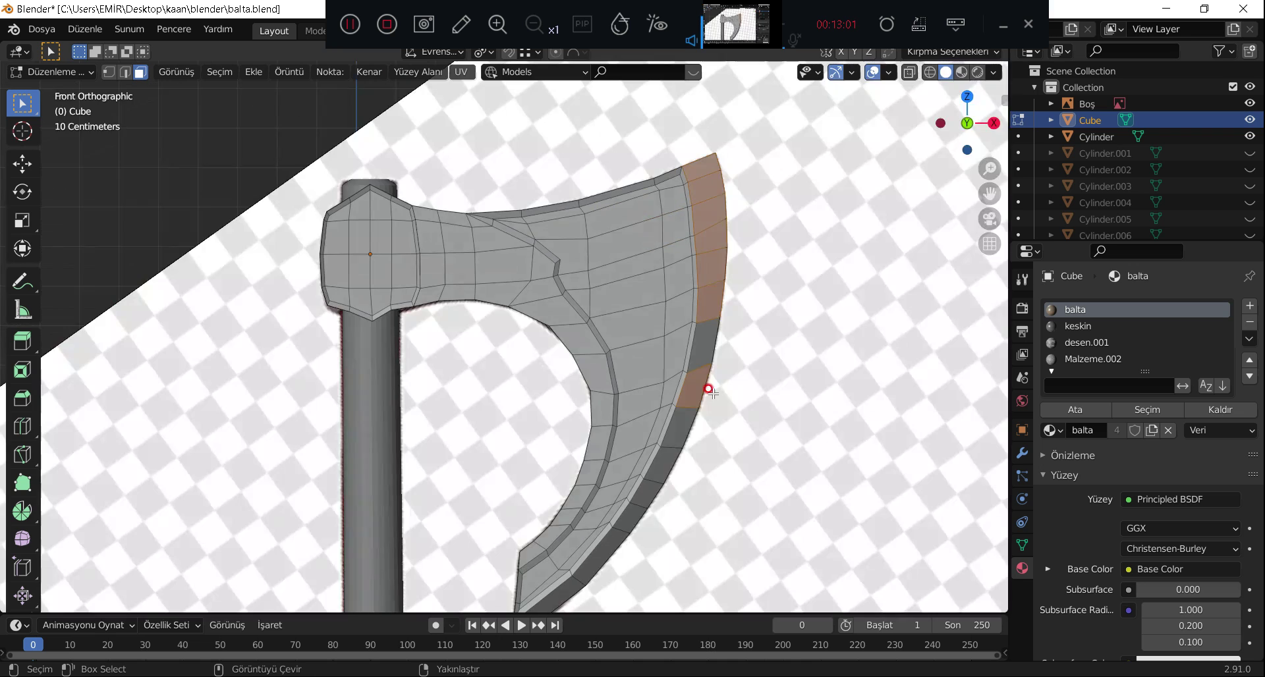
{"action": "scroll", "coordinate": [715, 363], "scroll_direction": "up", "scroll_amount": 1}
{"action": "scroll", "coordinate": [748, 290], "scroll_direction": "up", "scroll_amount": 1}
{"action": "left_click", "coordinate": [910, 72]}
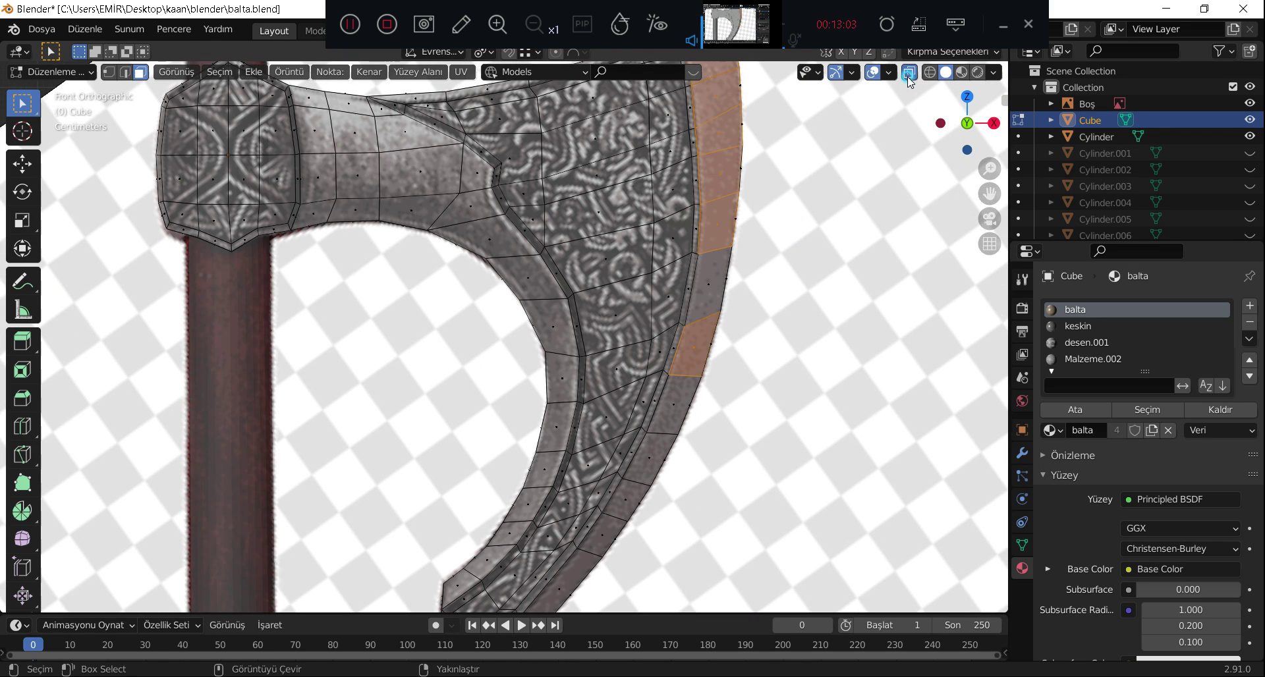
{"action": "right_click", "coordinate": [733, 198]}
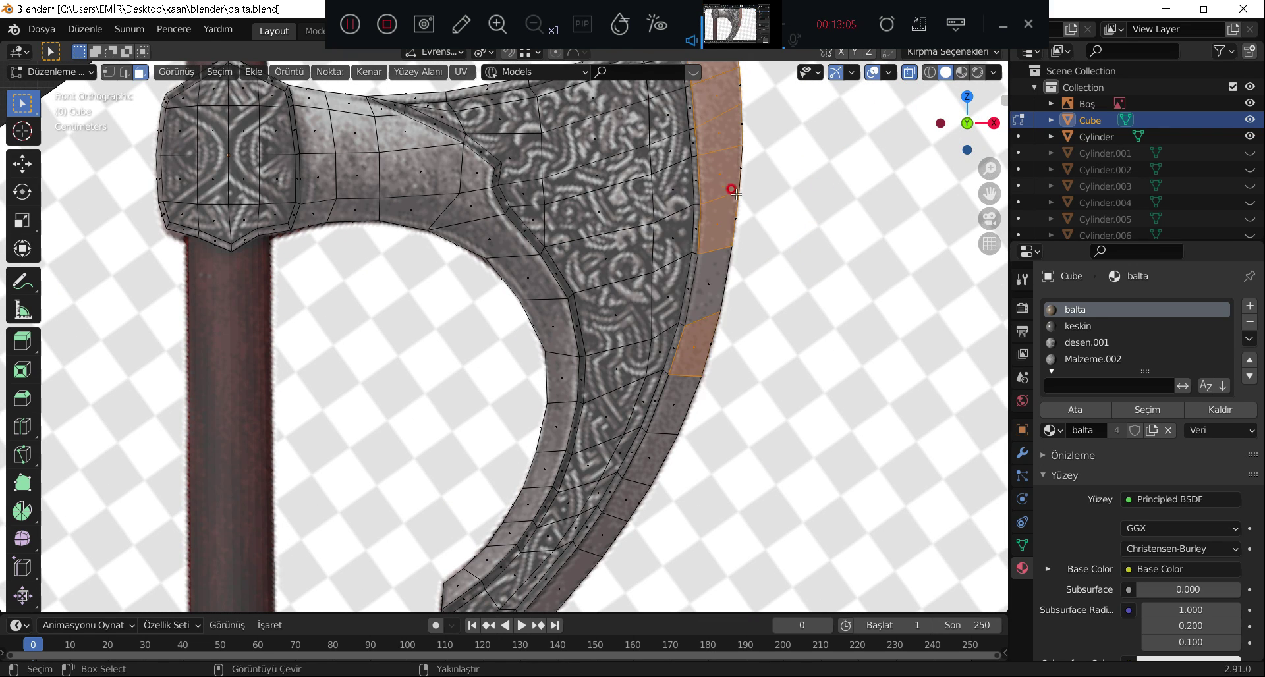
{"action": "key", "text": "c"}
{"action": "mouse_move", "coordinate": [756, 184]}
{"action": "left_mouse_down"}
{"action": "mouse_move", "coordinate": [700, 394]}
{"action": "mouse_move", "coordinate": [613, 539]}
{"action": "left_mouse_up"}
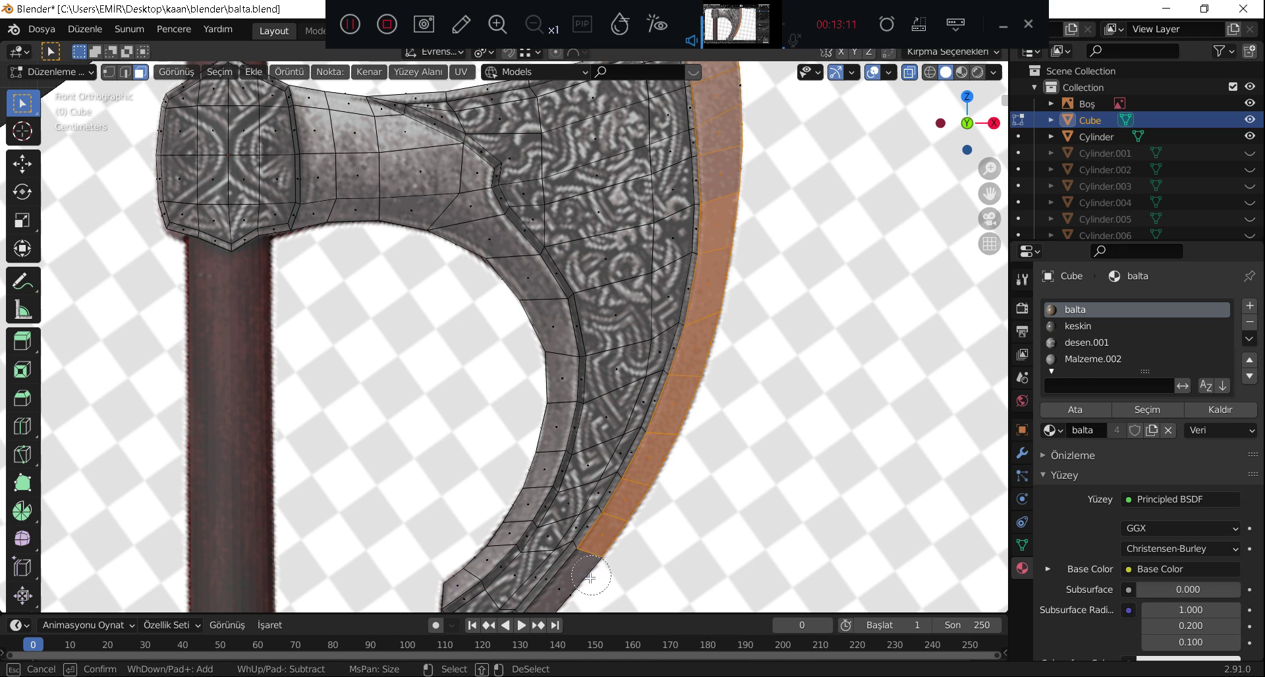
{"action": "left_click_drag", "start_coordinate": [614, 540], "coordinate": [557, 593]}
{"action": "right_click", "coordinate": [689, 539]}
Add the lower blade-tip faces and upper edge-band faces to the selection.
{"action": "mouse_move", "coordinate": [689, 538]}
{"action": "middle_mouse_down", "text": "shift"}
{"action": "mouse_move", "coordinate": [707, 489]}
{"action": "mouse_move", "coordinate": [639, 427]}
{"action": "middle_mouse_up", "text": "shift"}
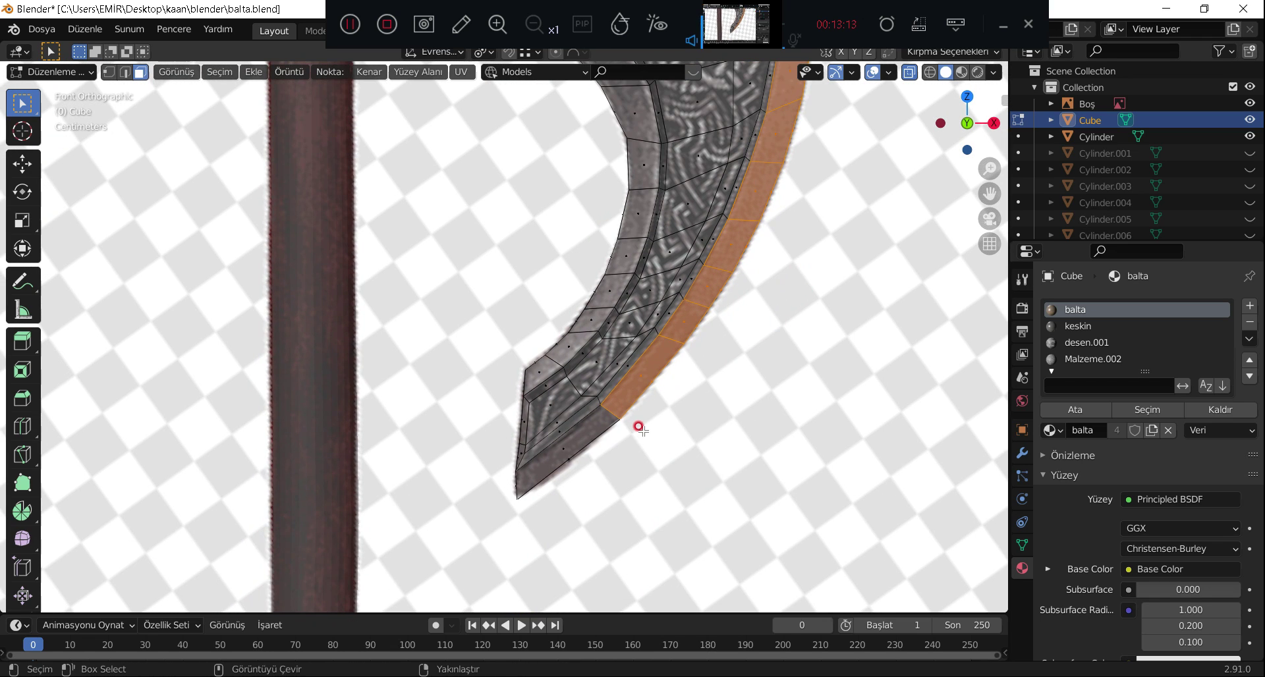
{"action": "key", "text": "c"}
{"action": "left_click", "coordinate": [574, 466]}
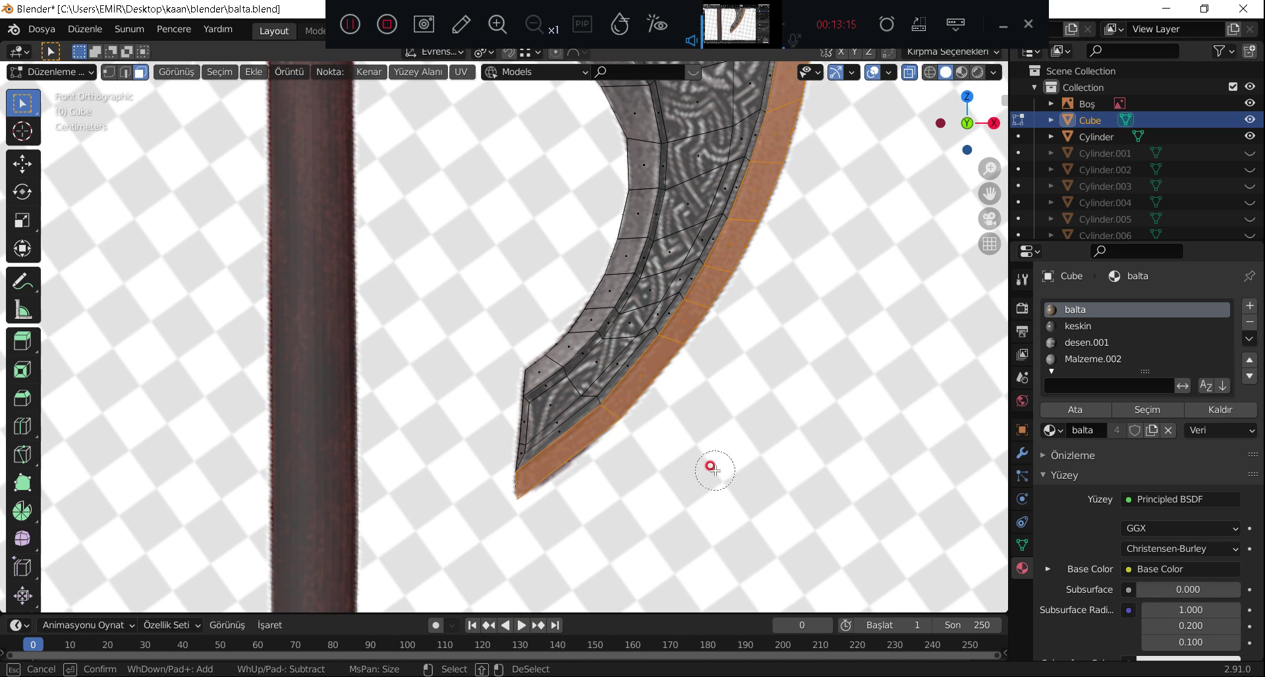
{"action": "right_click", "coordinate": [578, 472]}
{"action": "scroll", "coordinate": [929, 313], "scroll_direction": "down", "scroll_amount": 5}
{"action": "scroll", "coordinate": [759, 440], "scroll_direction": "down", "scroll_amount": 1}
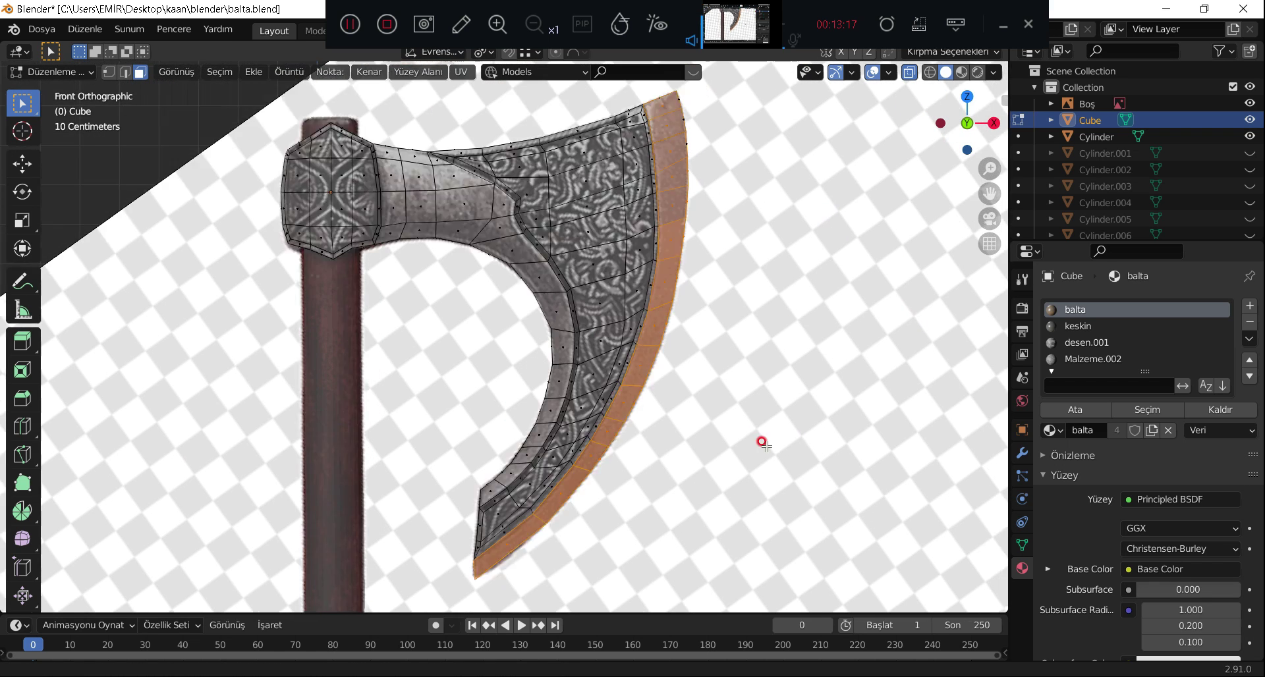
{"action": "scroll", "coordinate": [580, 319], "scroll_direction": "up", "scroll_amount": 3}
{"action": "scroll", "coordinate": [723, 292], "scroll_direction": "up", "scroll_amount": 3}
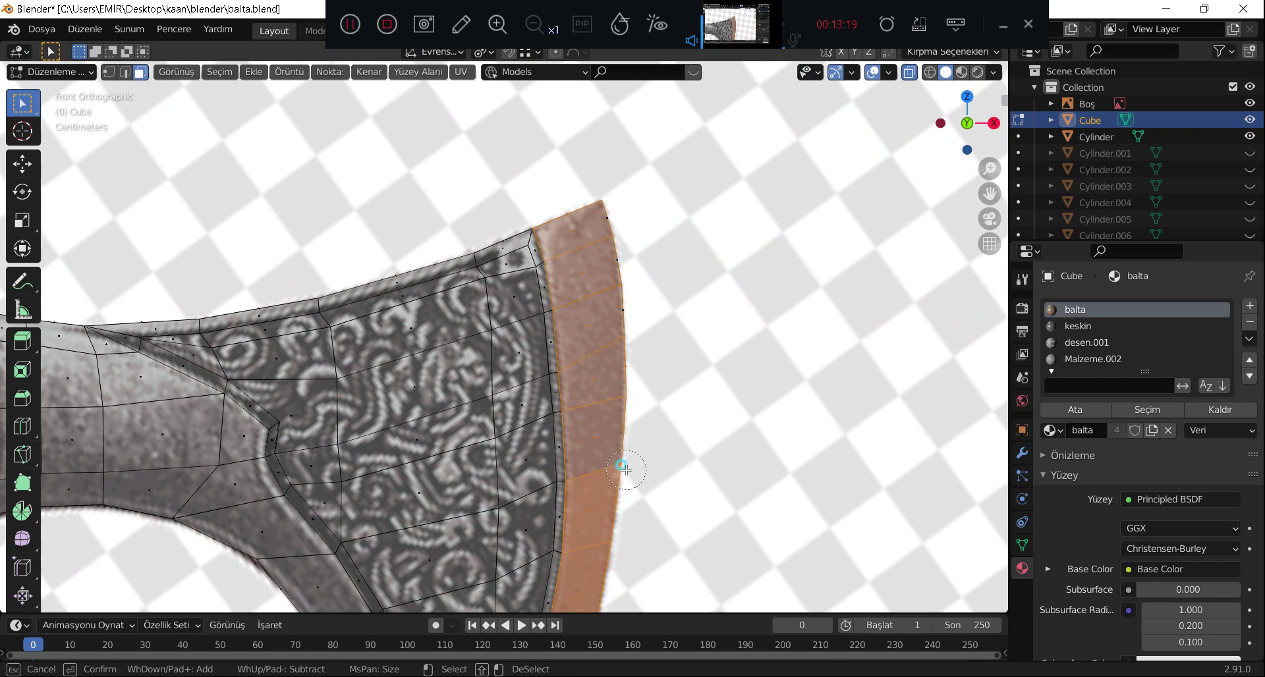
{"action": "left_click_drag", "start_coordinate": [627, 466], "coordinate": [571, 228]}
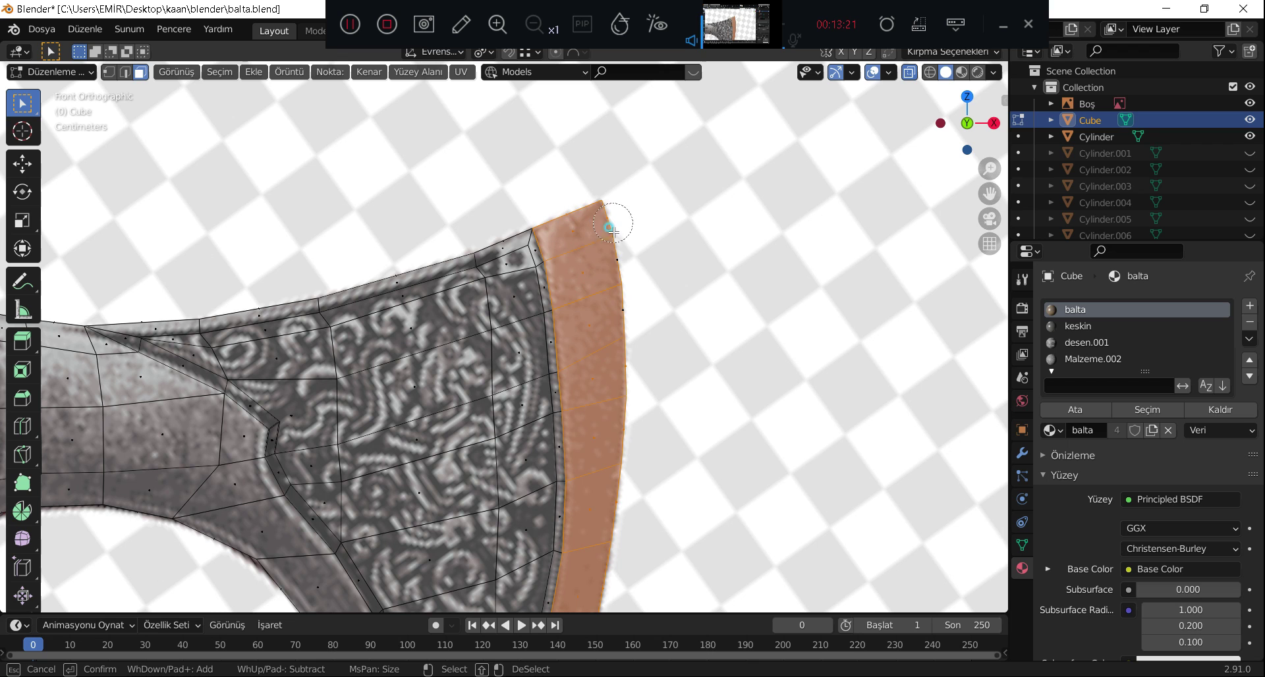
{"action": "key", "text": "Escape"}
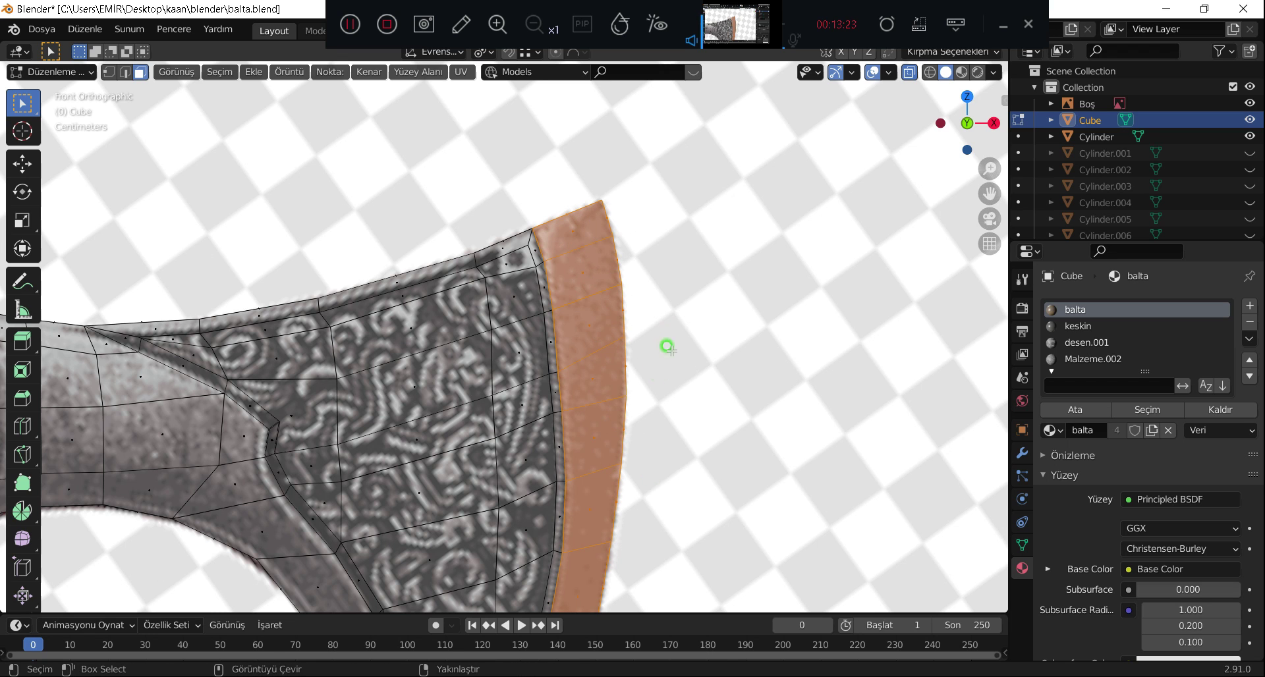
{"action": "scroll", "coordinate": [662, 356], "scroll_direction": "down", "scroll_amount": 3}
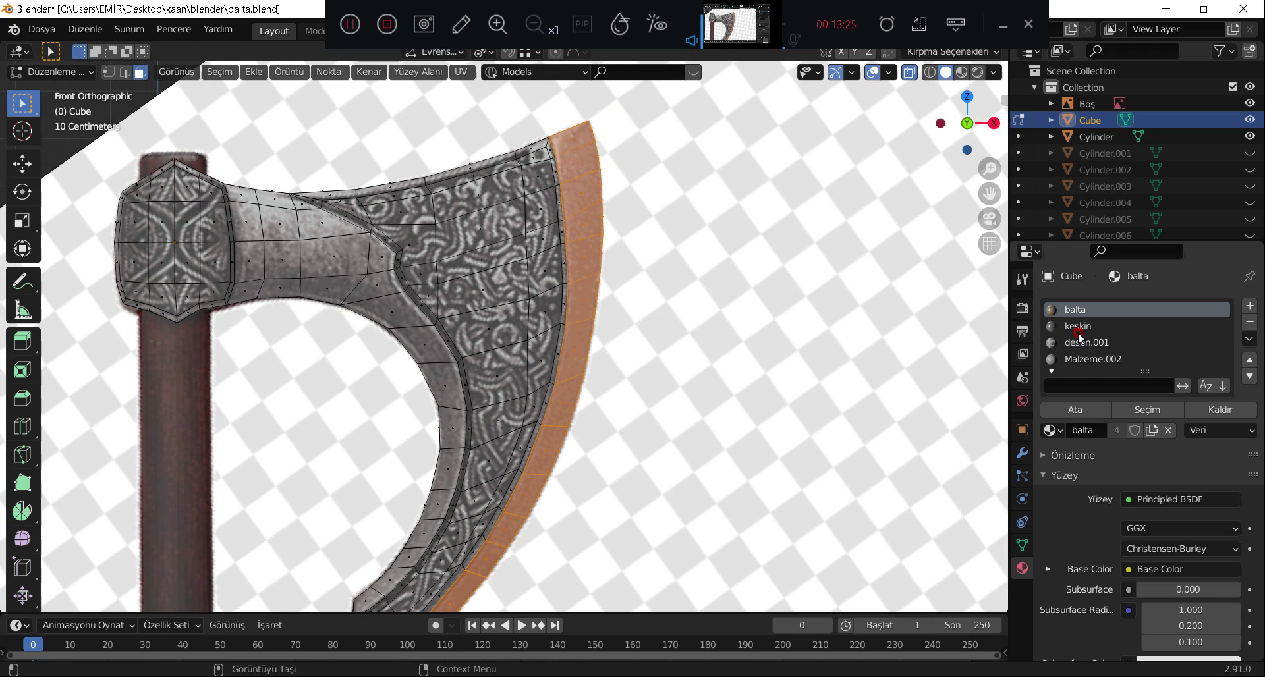
Make the keskin material slot active and clear the edge-band face selection.
{"action": "left_click", "coordinate": [1079, 327]}
{"action": "left_click", "coordinate": [1075, 412]}
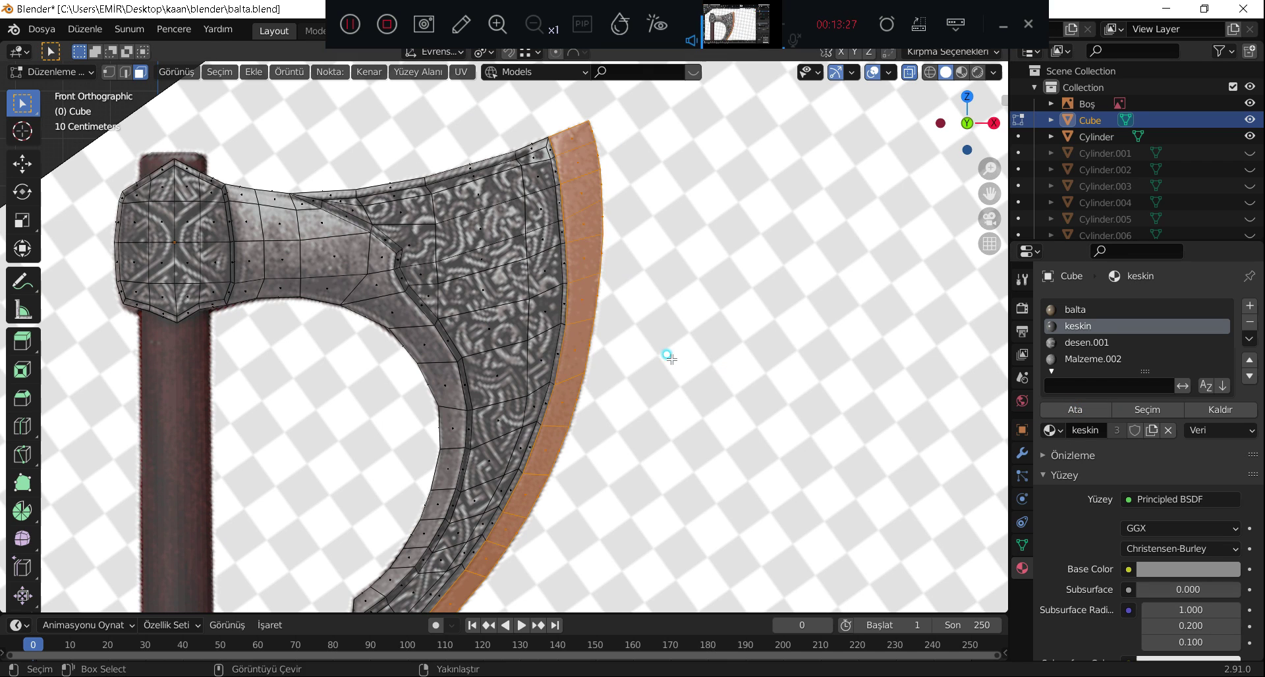
{"action": "key", "text": "alt+a"}
{"action": "scroll", "coordinate": [732, 327], "scroll_direction": "down", "scroll_amount": 3}
Circle-select the patterned blade centre faces, including the lower tip and top edge.
{"action": "key", "text": "c"}
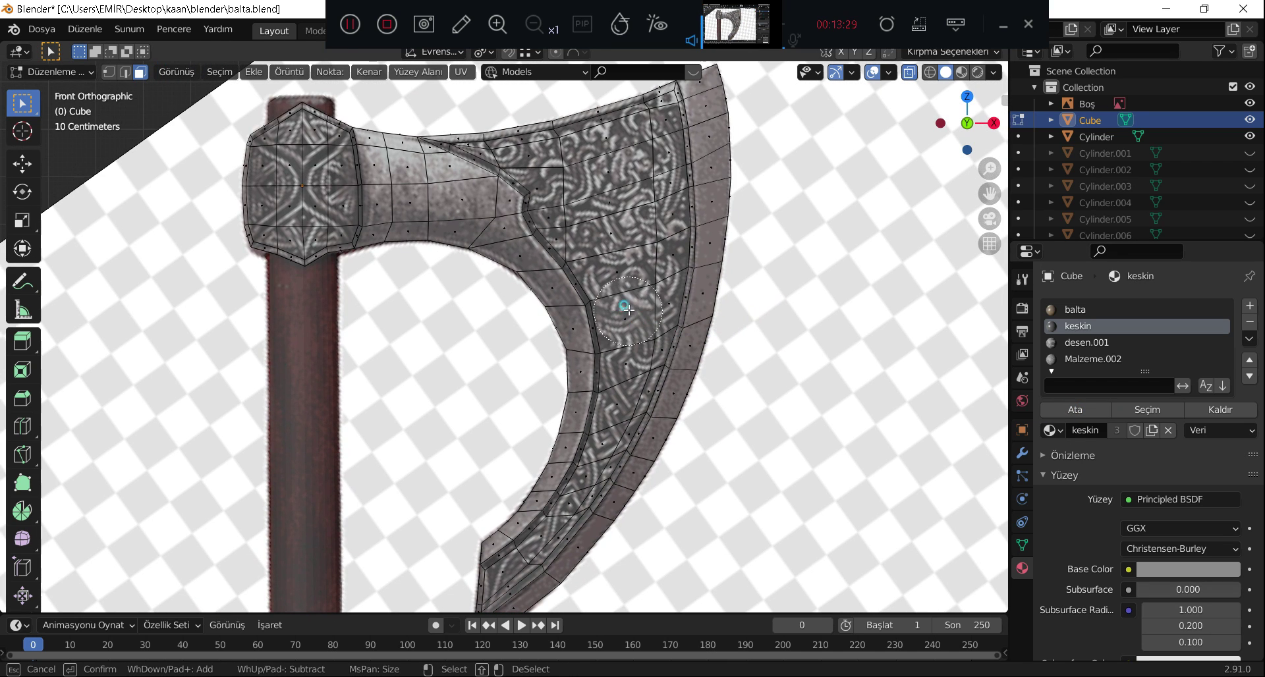
{"action": "mouse_move", "coordinate": [627, 309]}
{"action": "left_mouse_down"}
{"action": "mouse_move", "coordinate": [576, 213]}
{"action": "mouse_move", "coordinate": [613, 148]}
{"action": "mouse_move", "coordinate": [645, 135]}
{"action": "mouse_move", "coordinate": [669, 218]}
{"action": "mouse_move", "coordinate": [664, 270]}
{"action": "mouse_move", "coordinate": [599, 467]}
{"action": "mouse_move", "coordinate": [543, 538]}
{"action": "left_mouse_up"}
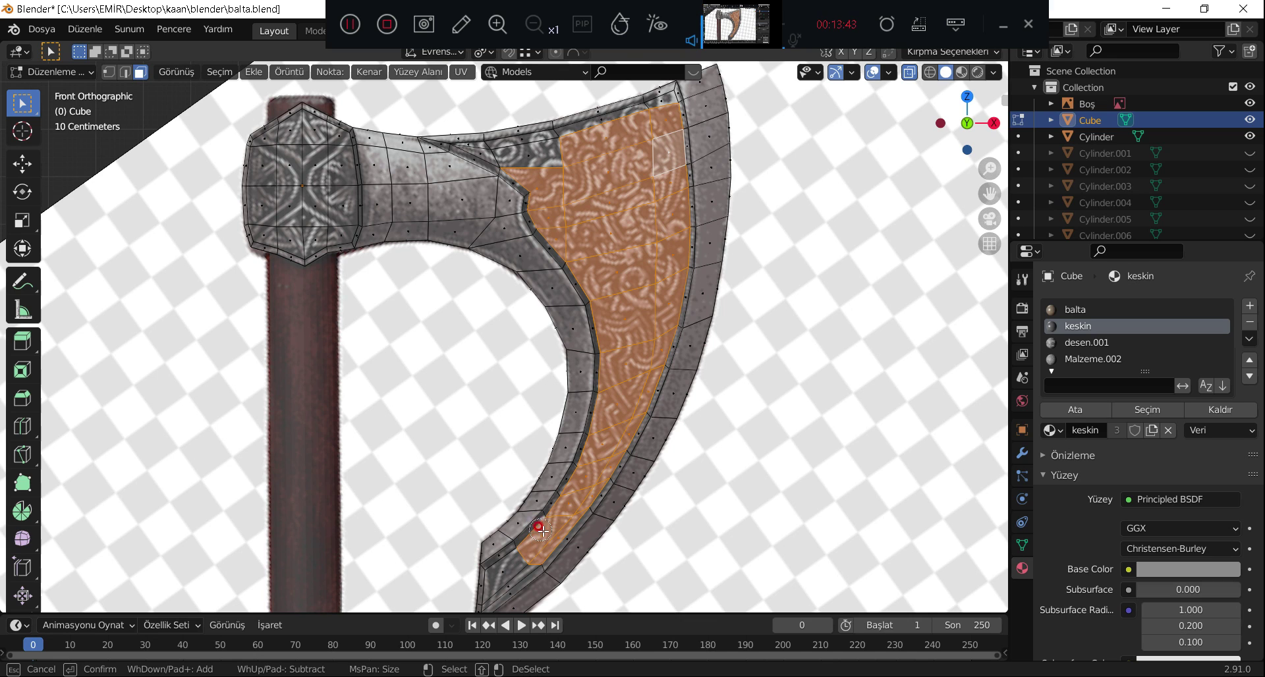
{"action": "left_click_drag", "start_coordinate": [504, 595], "coordinate": [502, 578]}
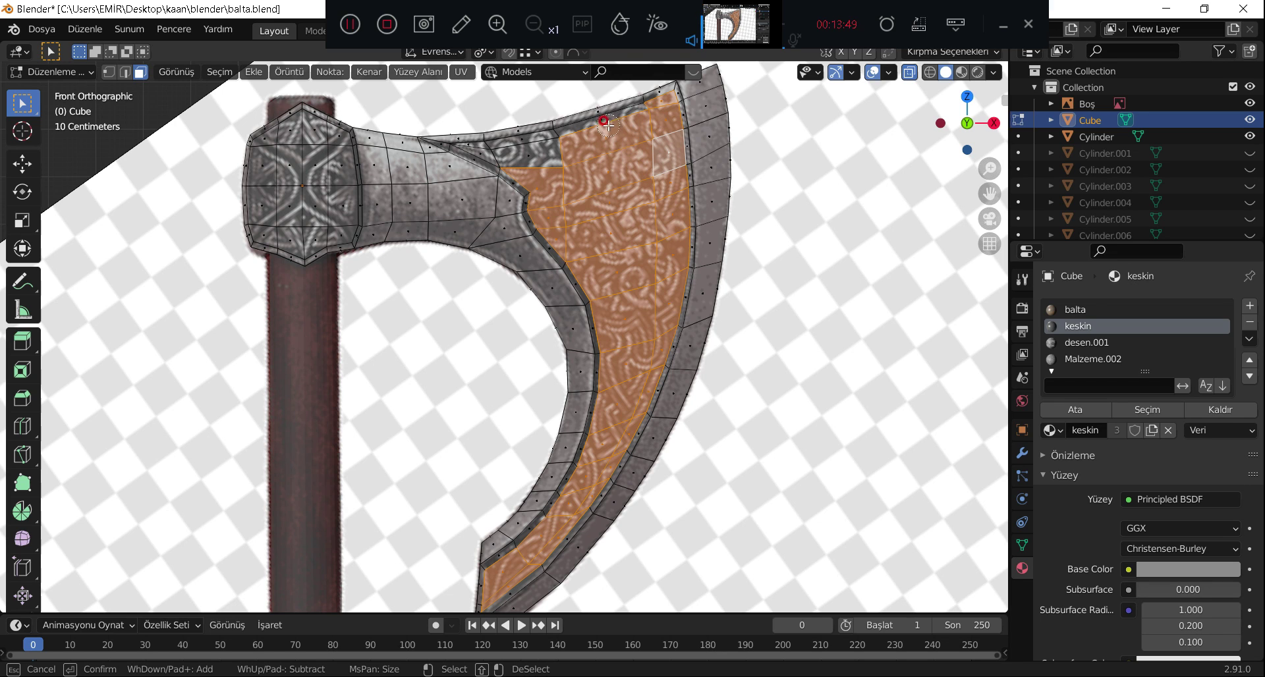
{"action": "left_click_drag", "start_coordinate": [608, 124], "coordinate": [495, 151]}
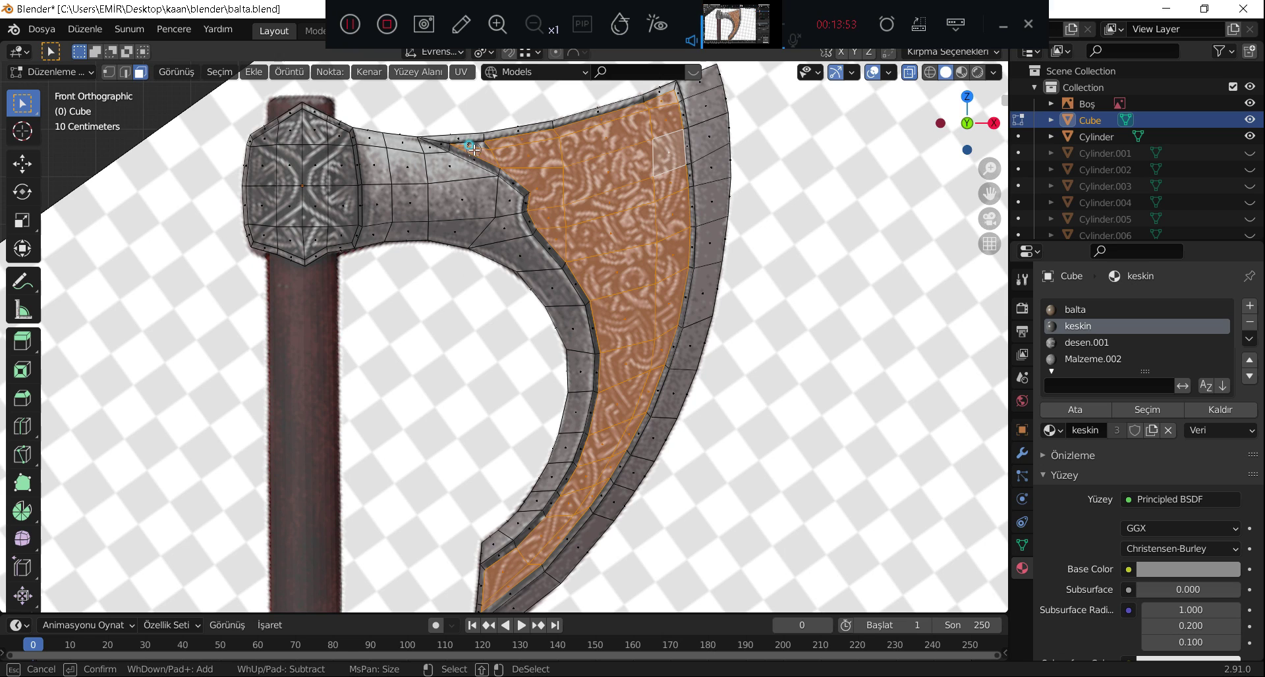
{"action": "right_click", "coordinate": [612, 190]}
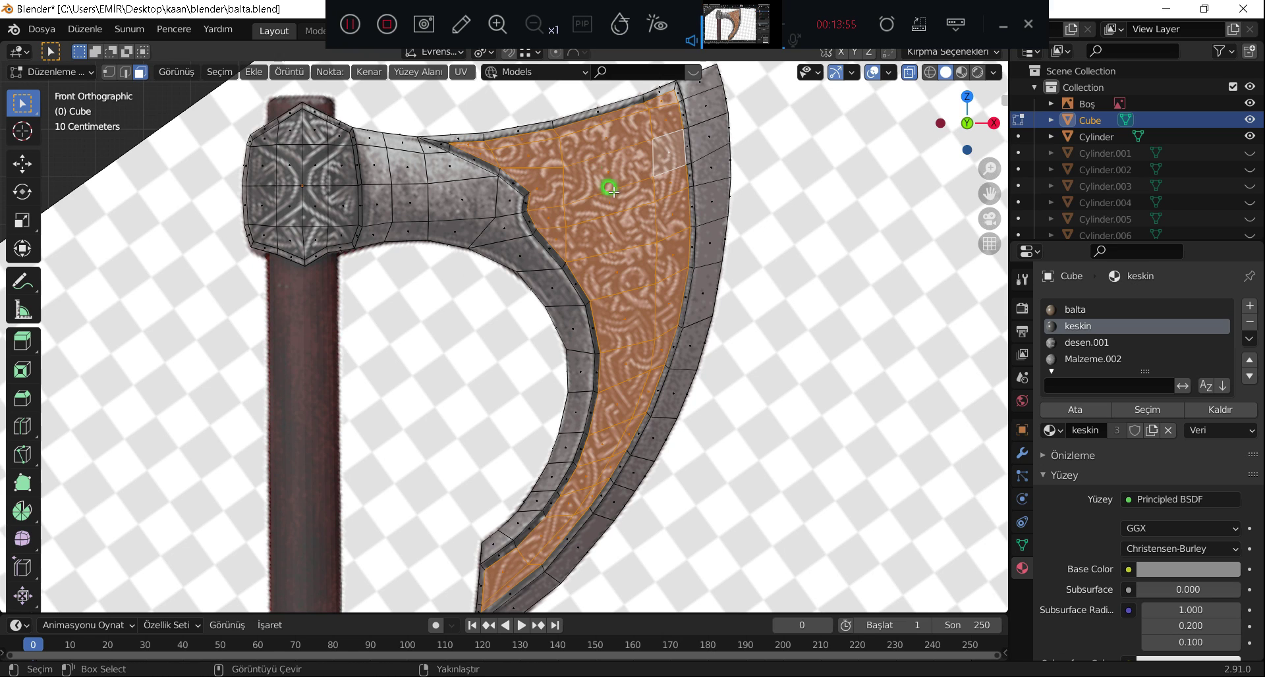
{"action": "left_click", "coordinate": [1113, 344]}
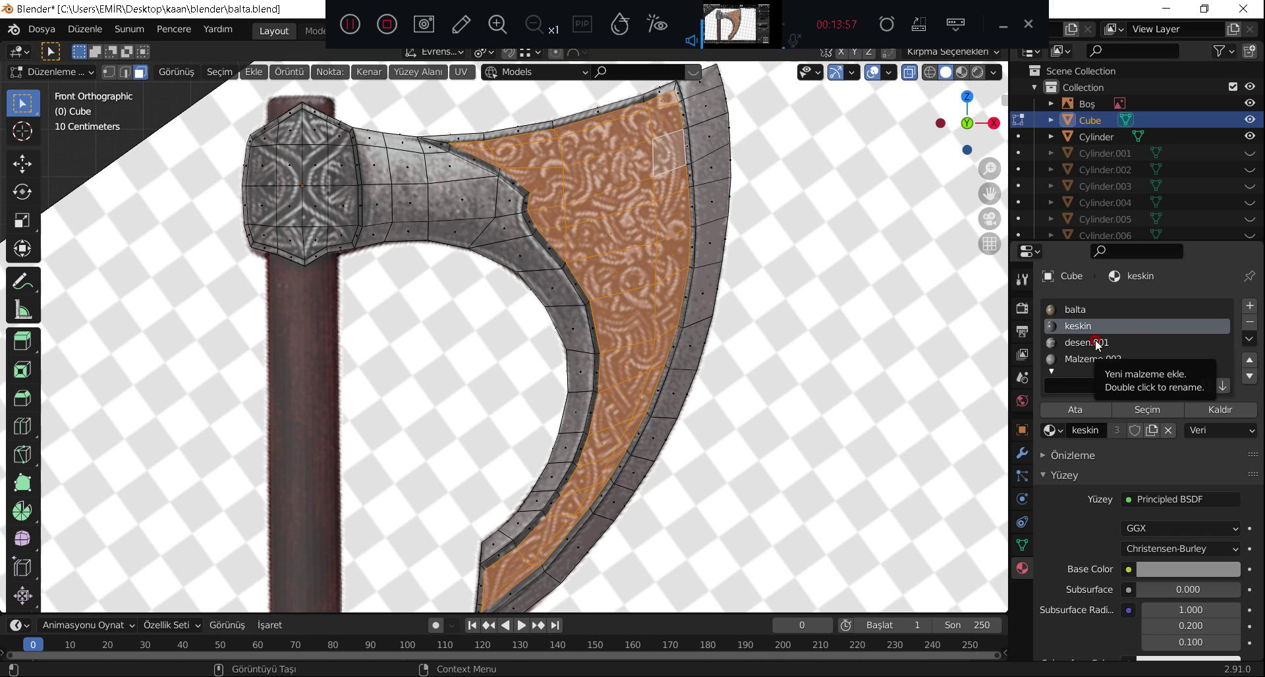
Assign desen.001 to the selected blade centre faces and clear the selection.
{"action": "left_click", "coordinate": [1113, 344]}
{"action": "left_click", "coordinate": [1084, 410]}
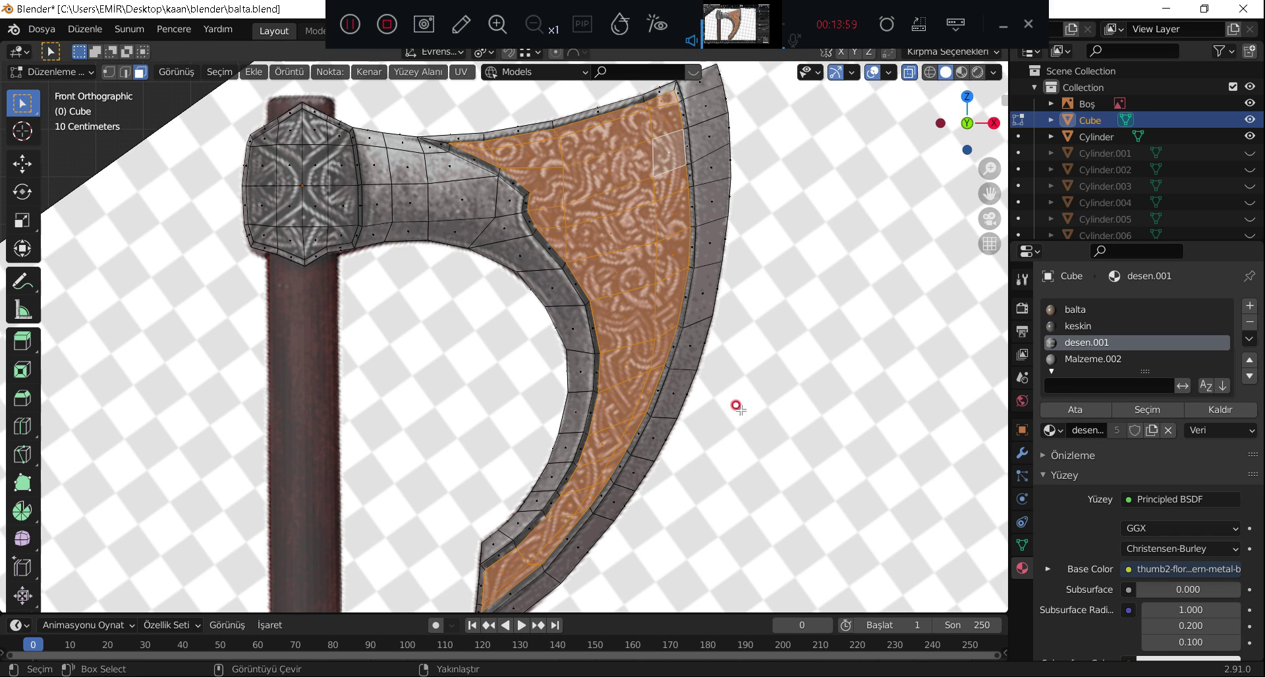
{"action": "key", "text": "alt+a"}
Circle-select the hexagonal head faces, pick the Malzeme.002 slot, and return to Object Mode.
{"action": "key", "text": "c"}
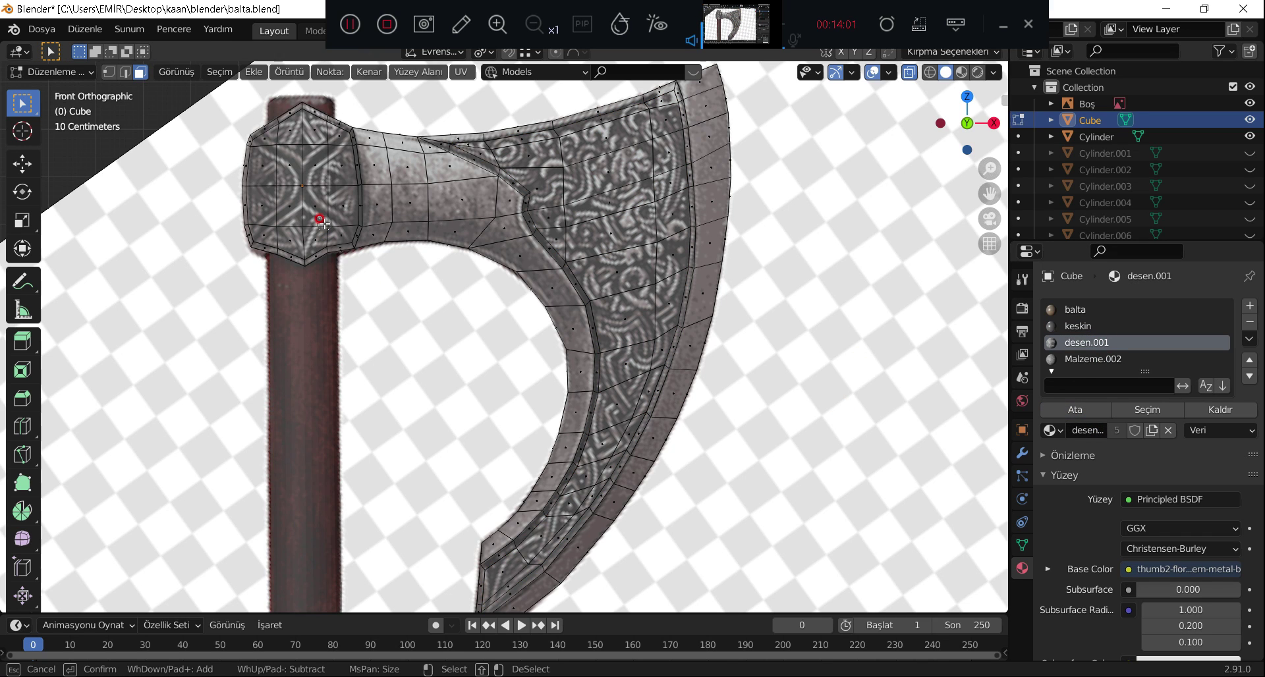
{"action": "mouse_move", "coordinate": [323, 224]}
{"action": "left_mouse_down"}
{"action": "mouse_move", "coordinate": [329, 145]}
{"action": "mouse_move", "coordinate": [275, 140]}
{"action": "mouse_move", "coordinate": [266, 206]}
{"action": "mouse_move", "coordinate": [291, 183]}
{"action": "mouse_move", "coordinate": [289, 141]}
{"action": "mouse_move", "coordinate": [288, 222]}
{"action": "left_mouse_up"}
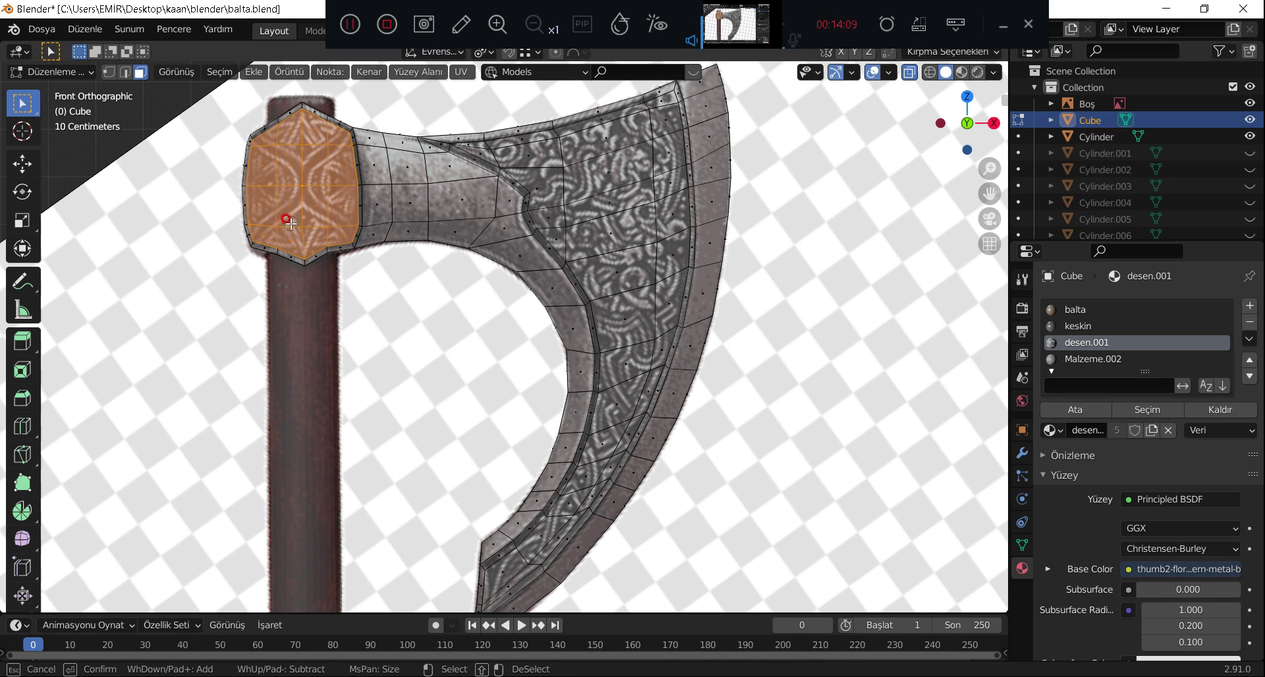
{"action": "key", "text": "Escape"}
{"action": "left_click", "coordinate": [1081, 359]}
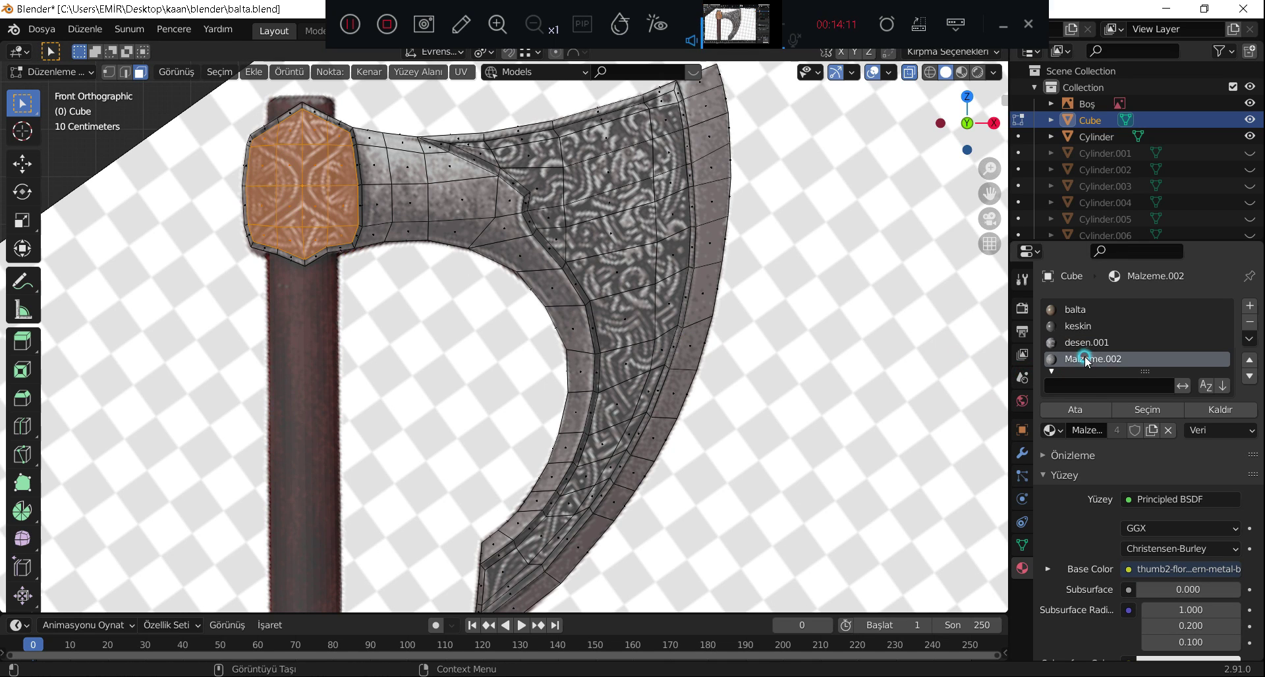
{"action": "scroll", "coordinate": [1134, 354], "scroll_direction": "down", "scroll_amount": 5}
{"action": "scroll", "coordinate": [1134, 354], "scroll_direction": "up", "scroll_amount": 5}
{"action": "key", "text": "Tab"}
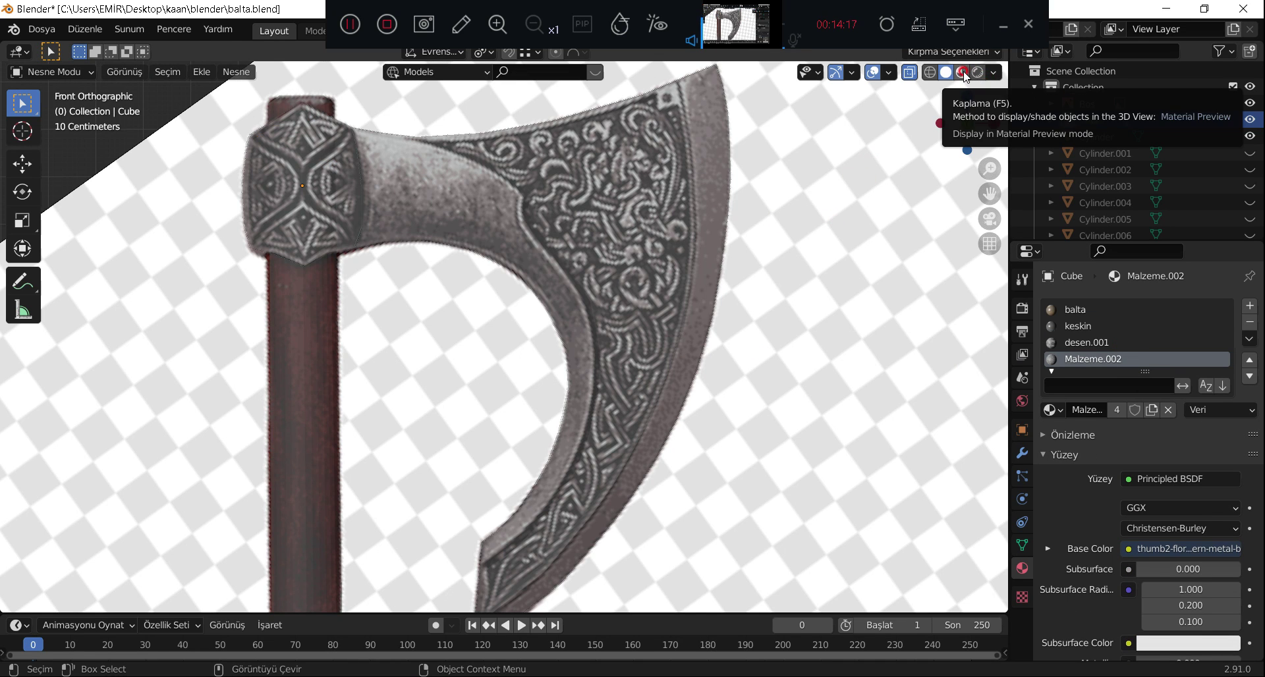
Switch to Material Preview, orbit to a three-quarter view, and save as balta.blend.
{"action": "left_click", "coordinate": [964, 76]}
{"action": "mouse_move", "coordinate": [749, 264]}
{"action": "middle_mouse_down"}
{"action": "mouse_move", "coordinate": [749, 281]}
{"action": "mouse_move", "coordinate": [660, 291]}
{"action": "middle_mouse_up"}
{"action": "middle_click_drag", "start_coordinate": [588, 323], "coordinate": [559, 330]}
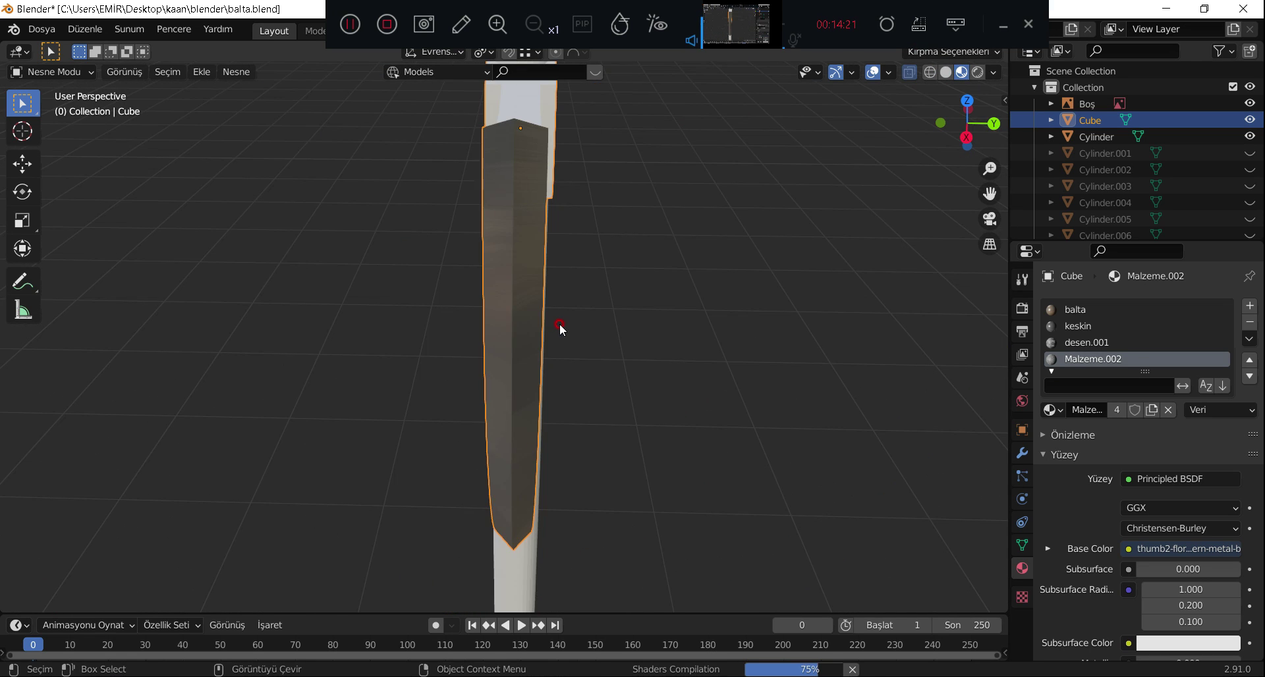
{"action": "middle_click_drag", "start_coordinate": [474, 256], "coordinate": [671, 260]}
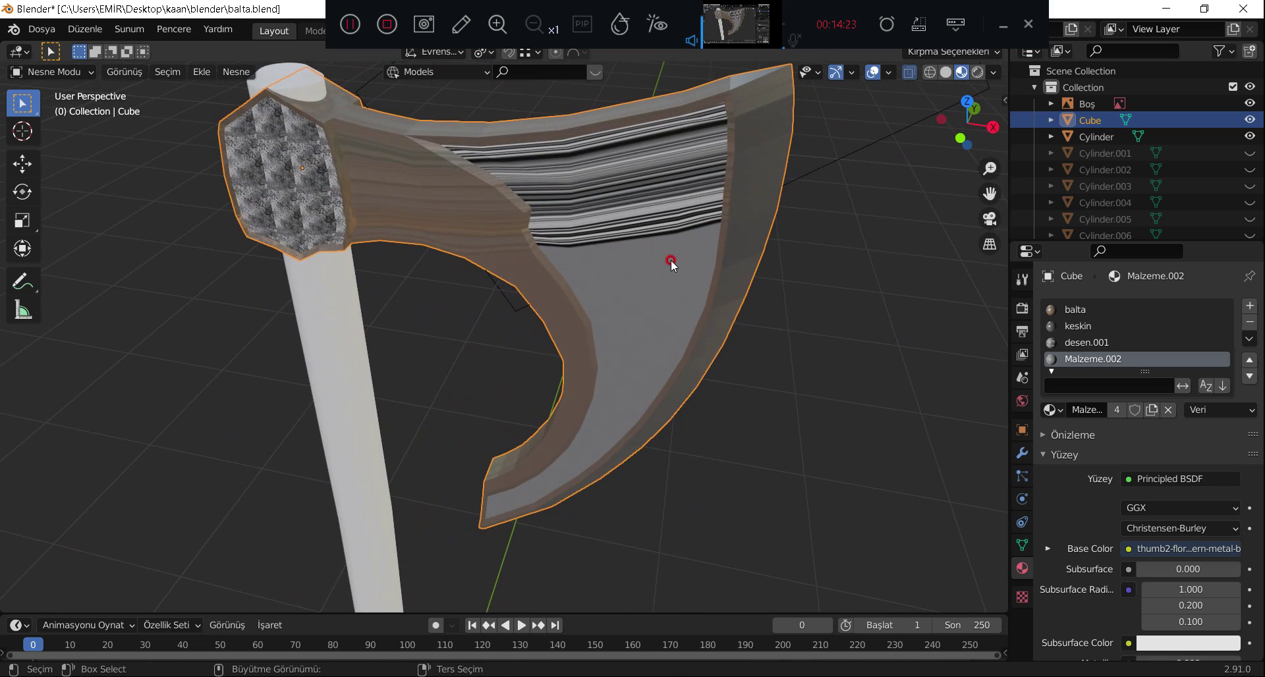
{"action": "key", "text": "ctrl+s"}
{"action": "mouse_move", "coordinate": [506, 262]}
{"action": "middle_mouse_down"}
{"action": "mouse_move", "coordinate": [564, 248]}
{"action": "mouse_move", "coordinate": [611, 270]}
{"action": "mouse_move", "coordinate": [540, 203]}
{"action": "mouse_move", "coordinate": [378, 299]}
{"action": "middle_mouse_up"}
Select the handle cylinder and assign it the existing sap material.
{"action": "left_click", "coordinate": [379, 299]}
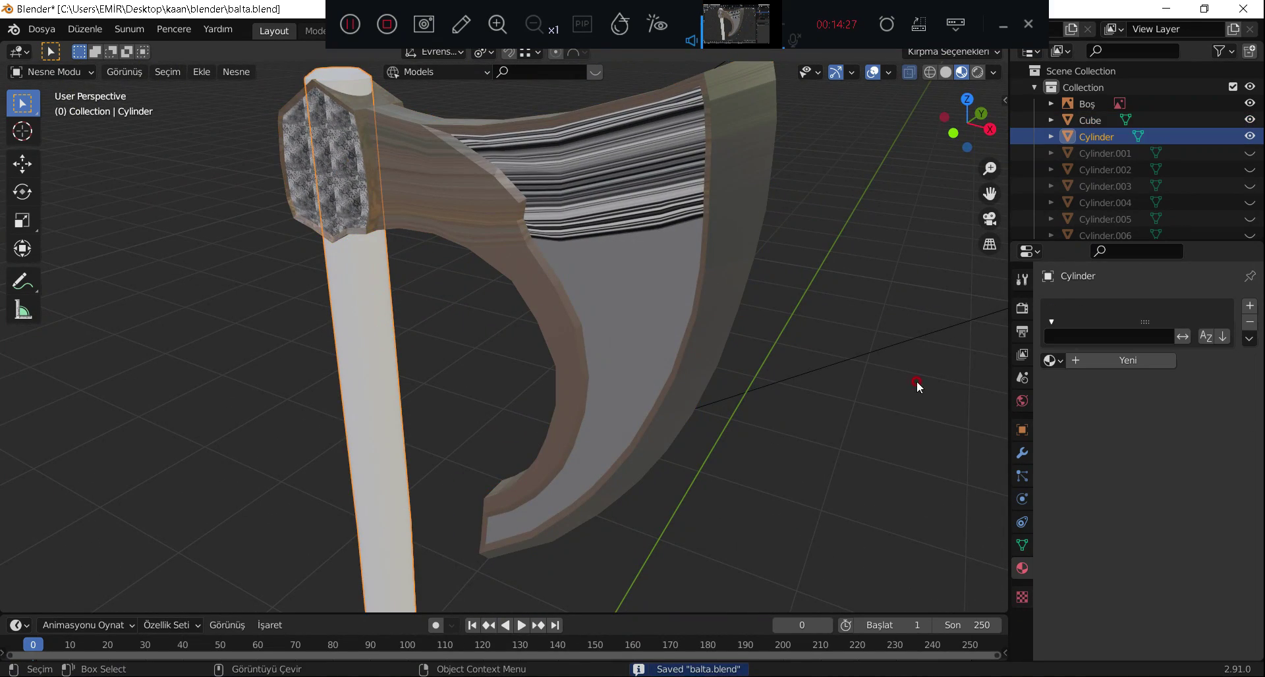
{"action": "left_click", "coordinate": [1055, 362]}
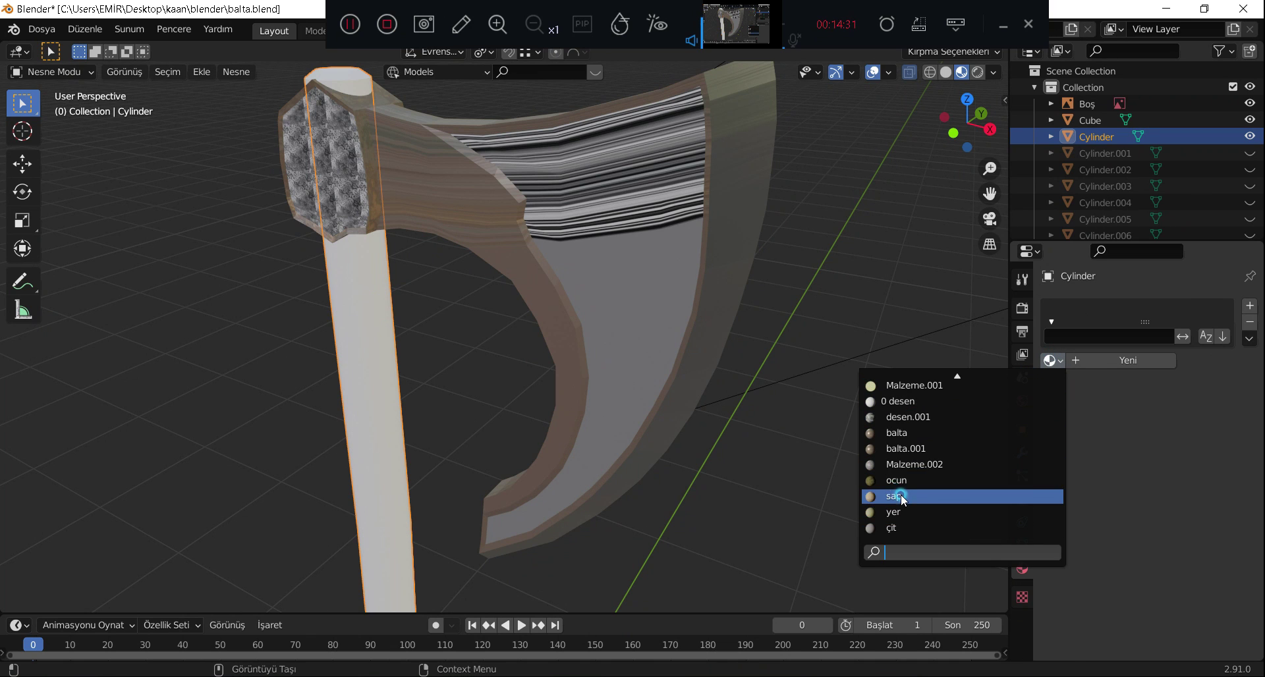
{"action": "left_click", "coordinate": [903, 498]}
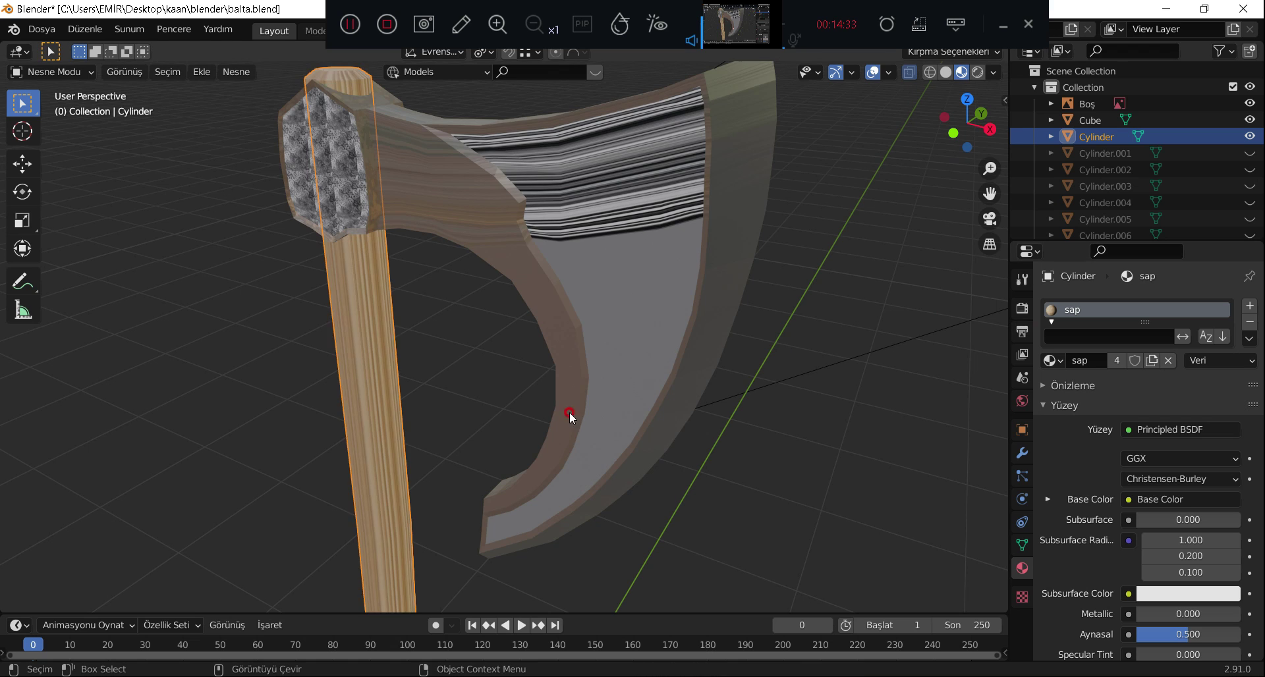
In Edit Mode with edge select, mark a loop around the handle as a UV seam.
{"action": "key", "text": "Tab"}
{"action": "scroll", "coordinate": [397, 414], "scroll_direction": "up", "scroll_amount": 2}
{"action": "key", "text": "2"}
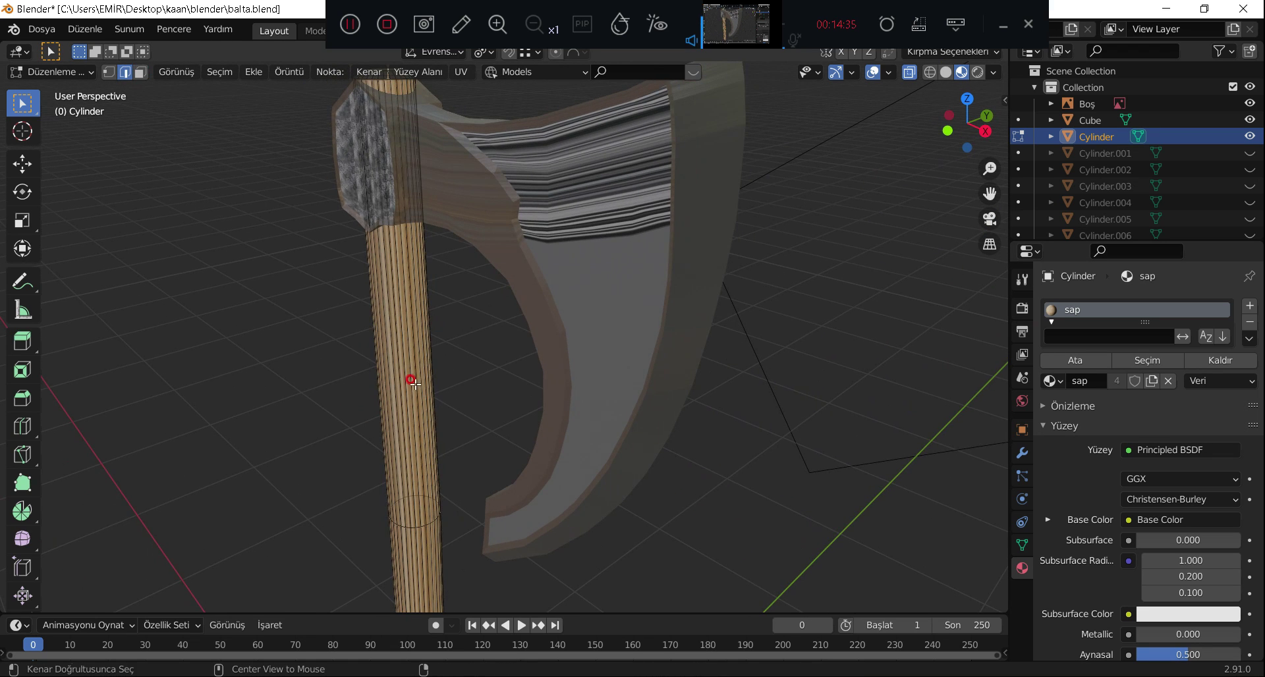
{"action": "left_click", "coordinate": [415, 364], "text": "alt"}
{"action": "right_click", "coordinate": [418, 368]}
{"action": "left_click", "coordinate": [419, 369]}
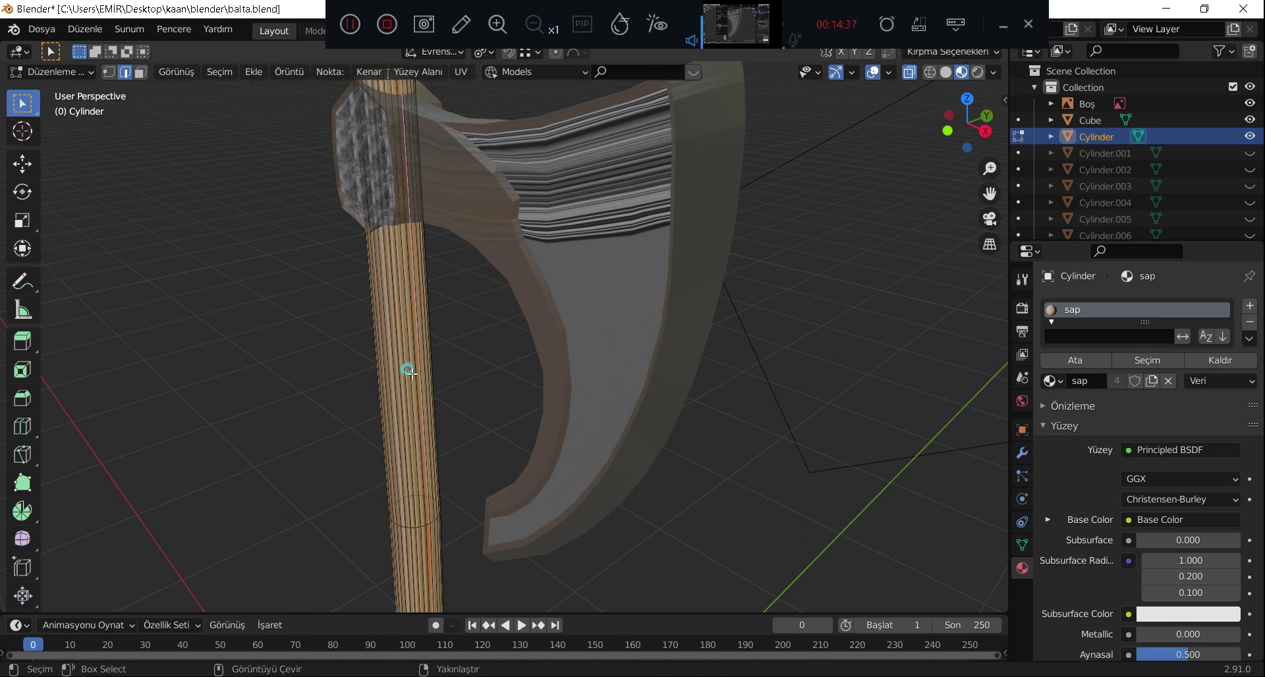
{"action": "right_click", "coordinate": [419, 410]}
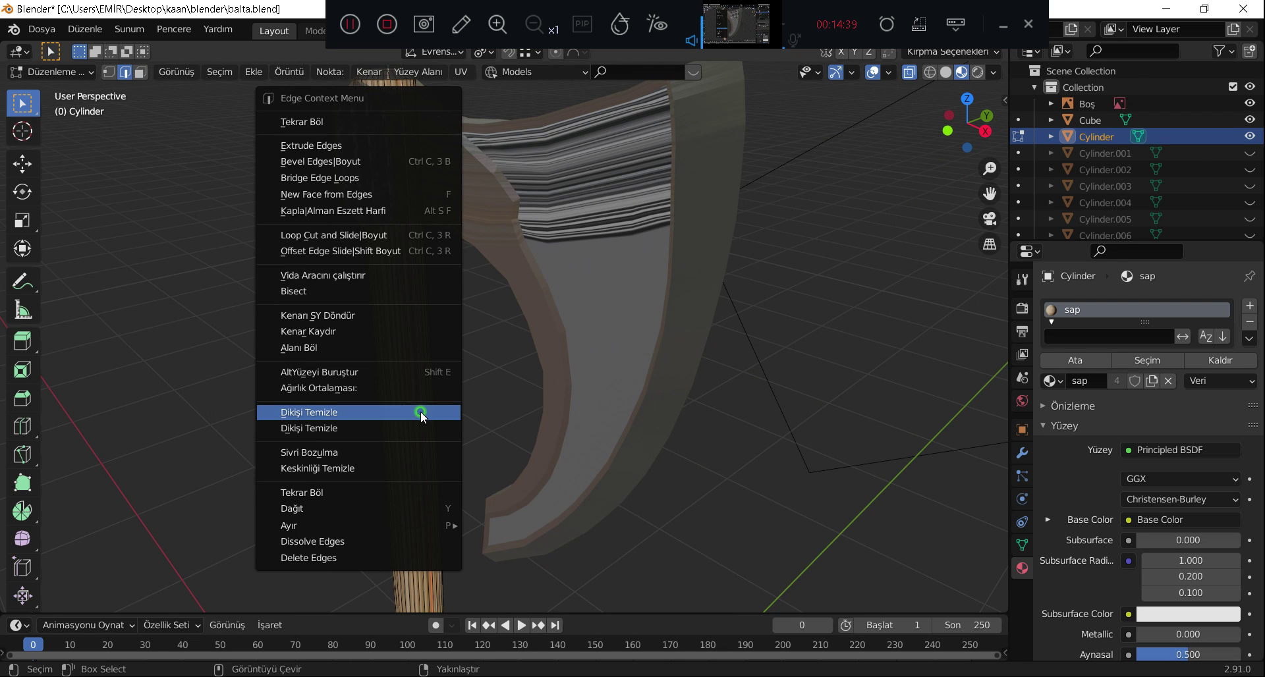
{"action": "left_click", "coordinate": [419, 428]}
{"action": "right_click", "coordinate": [415, 413]}
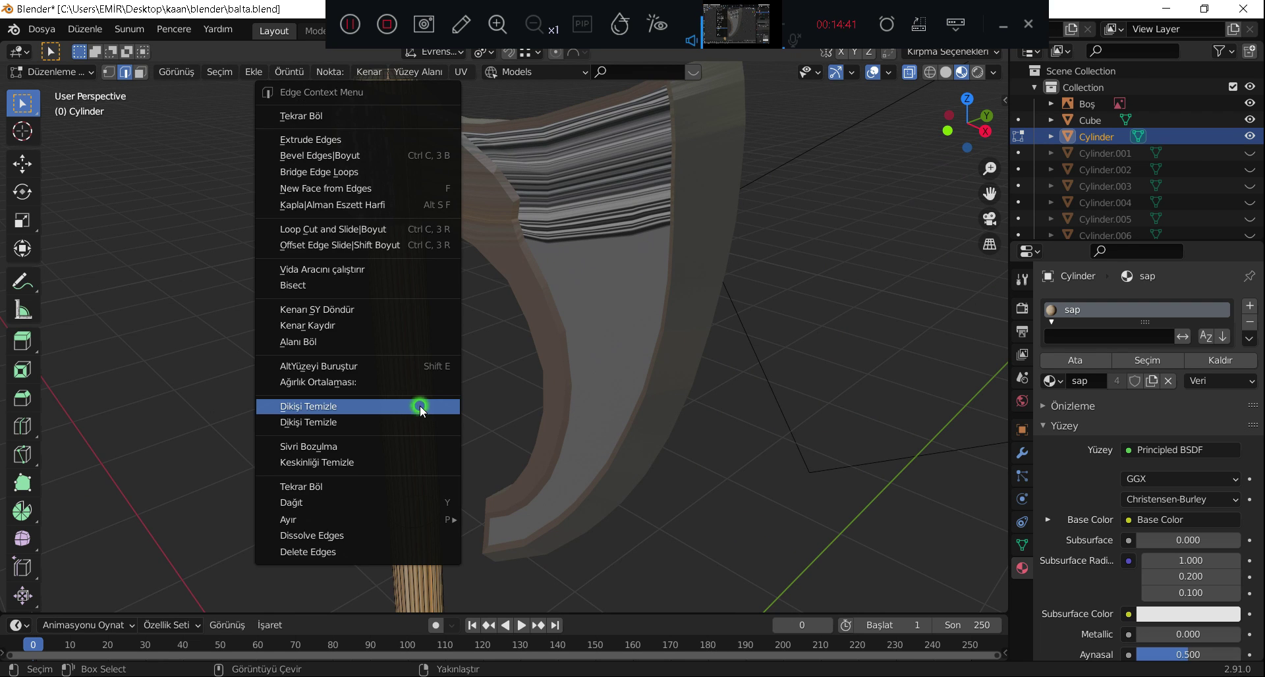
{"action": "left_click", "coordinate": [416, 399]}
Turn off X-ray and mark a vertical edge loop along the handle as a seam.
{"action": "scroll", "coordinate": [423, 438], "scroll_direction": "up", "scroll_amount": 3}
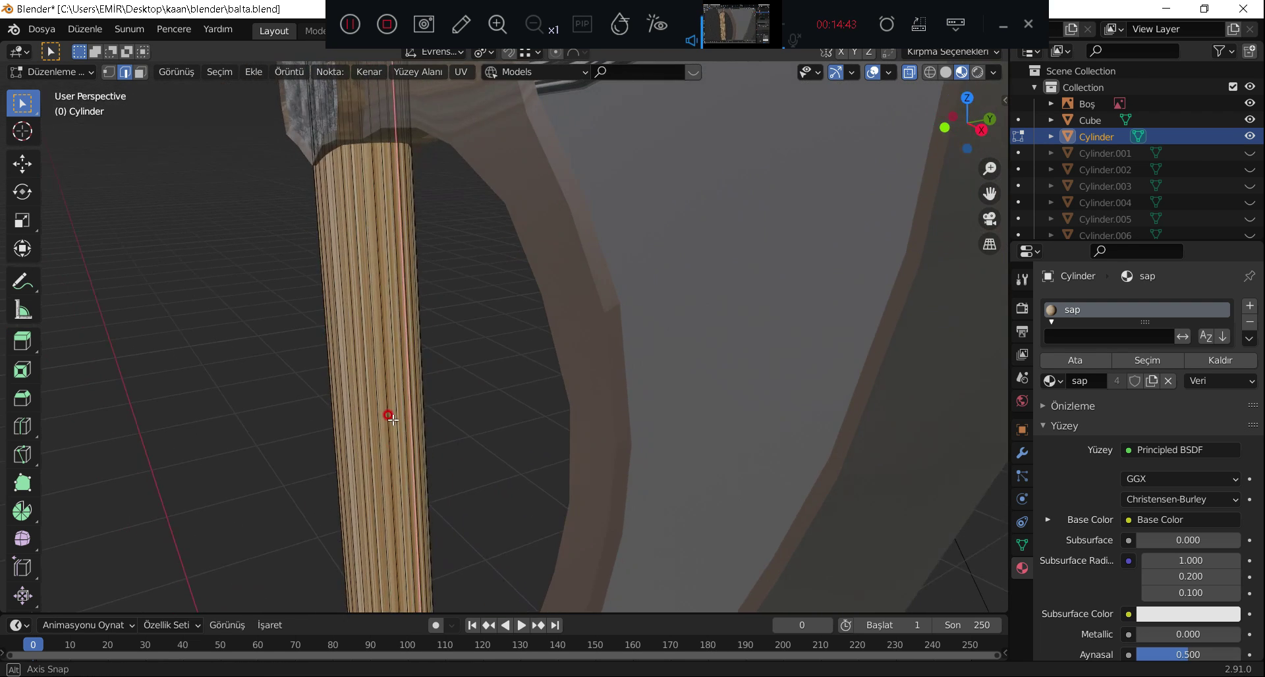
{"action": "mouse_move", "coordinate": [400, 427]}
{"action": "middle_mouse_down"}
{"action": "mouse_move", "coordinate": [384, 368]}
{"action": "mouse_move", "coordinate": [238, 369]}
{"action": "middle_mouse_up"}
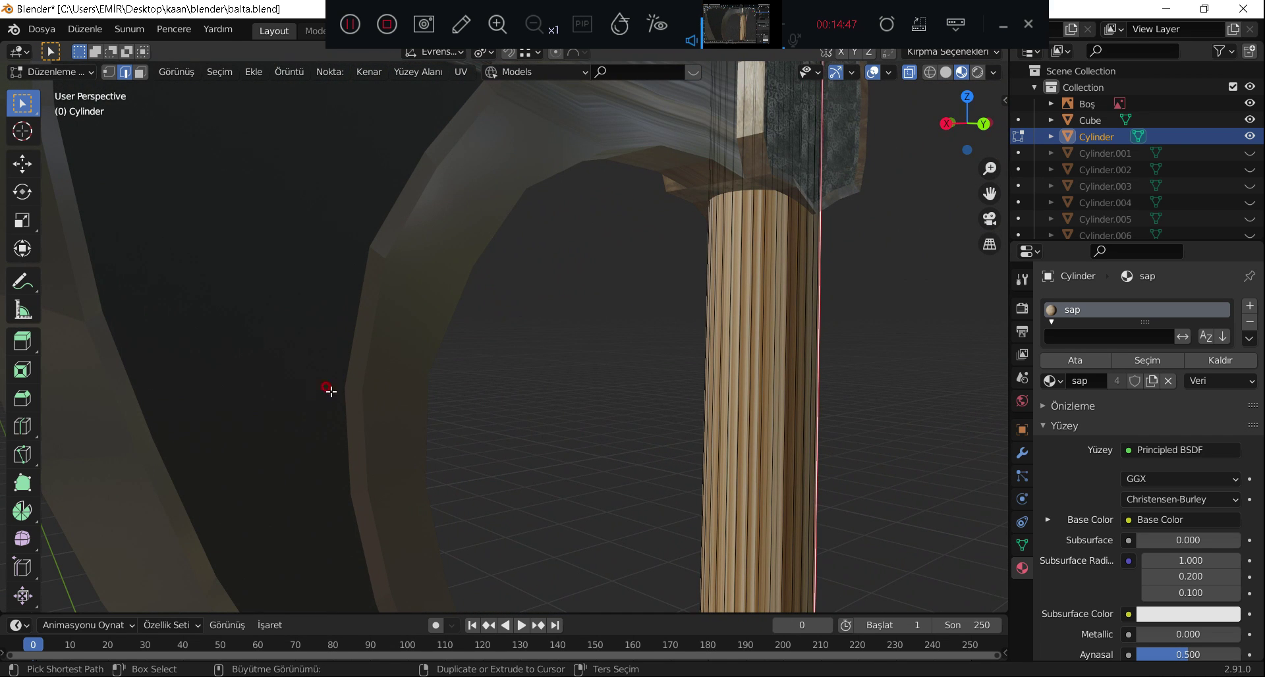
{"action": "left_click", "coordinate": [902, 79]}
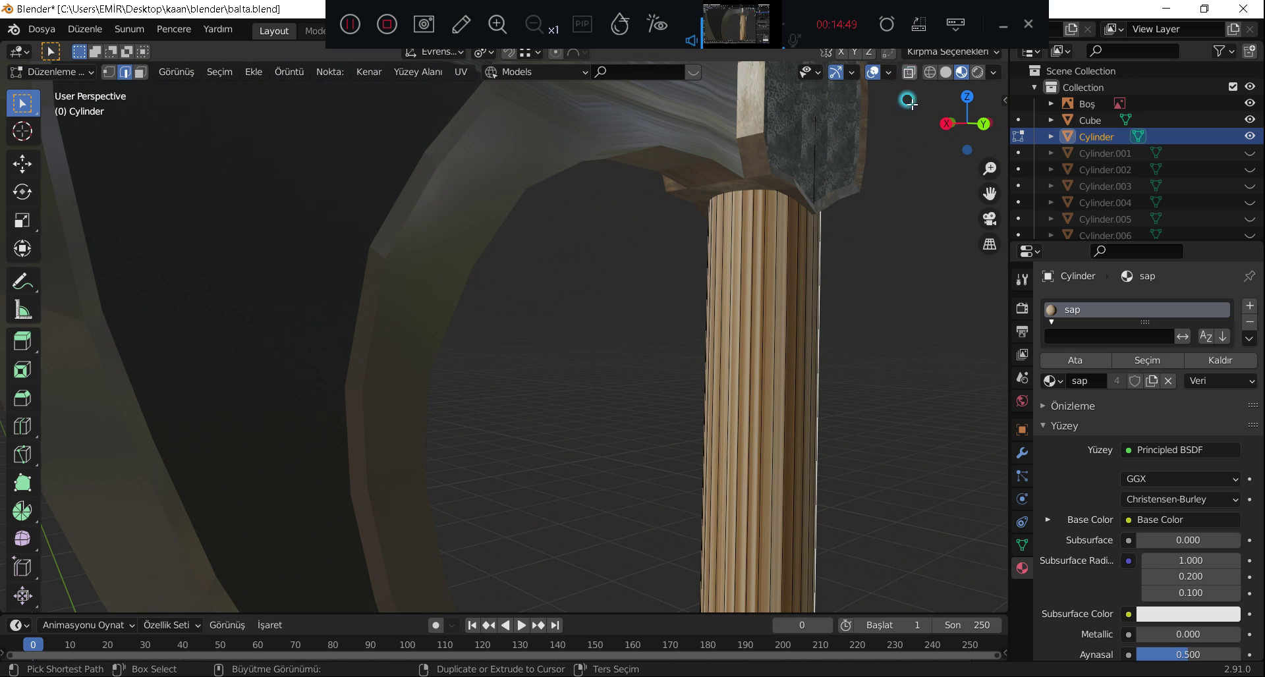
{"action": "left_click", "coordinate": [873, 271]}
{"action": "mouse_move", "coordinate": [848, 350]}
{"action": "middle_mouse_down"}
{"action": "mouse_move", "coordinate": [635, 294]}
{"action": "mouse_move", "coordinate": [441, 286]}
{"action": "mouse_move", "coordinate": [723, 330]}
{"action": "mouse_move", "coordinate": [587, 325]}
{"action": "middle_mouse_up"}
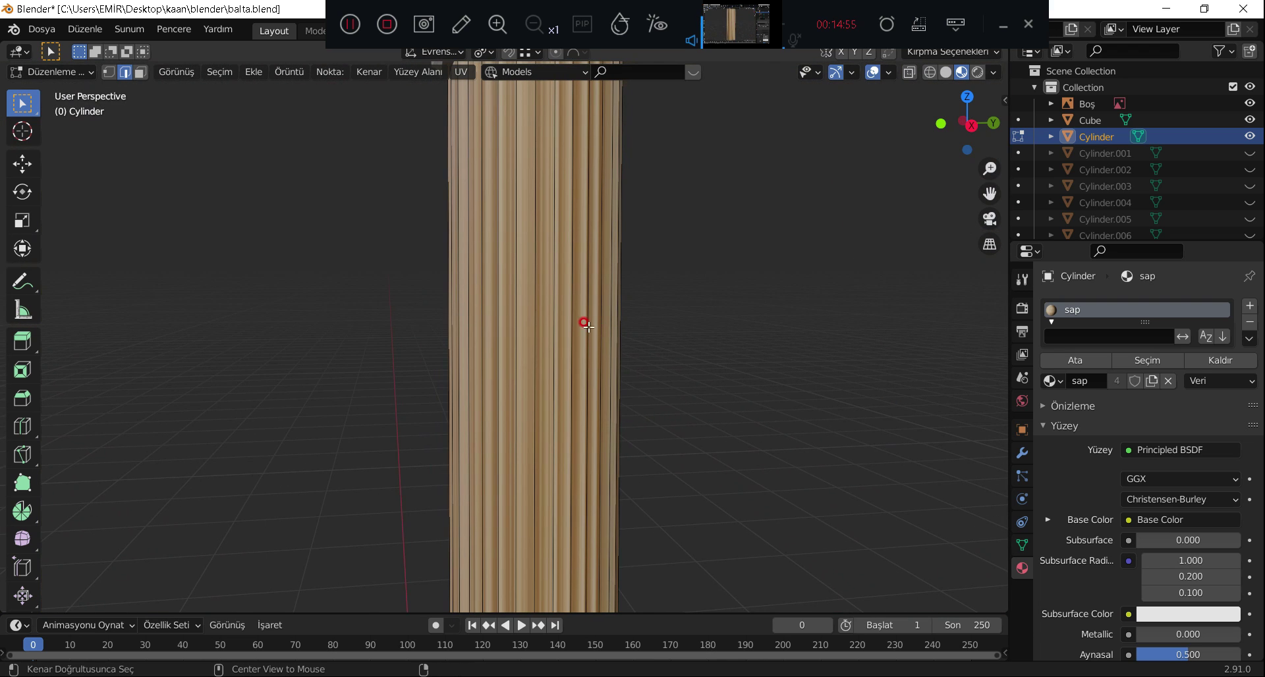
{"action": "left_click", "coordinate": [551, 311], "text": "alt"}
{"action": "scroll", "coordinate": [549, 311], "scroll_direction": "down", "scroll_amount": 3}
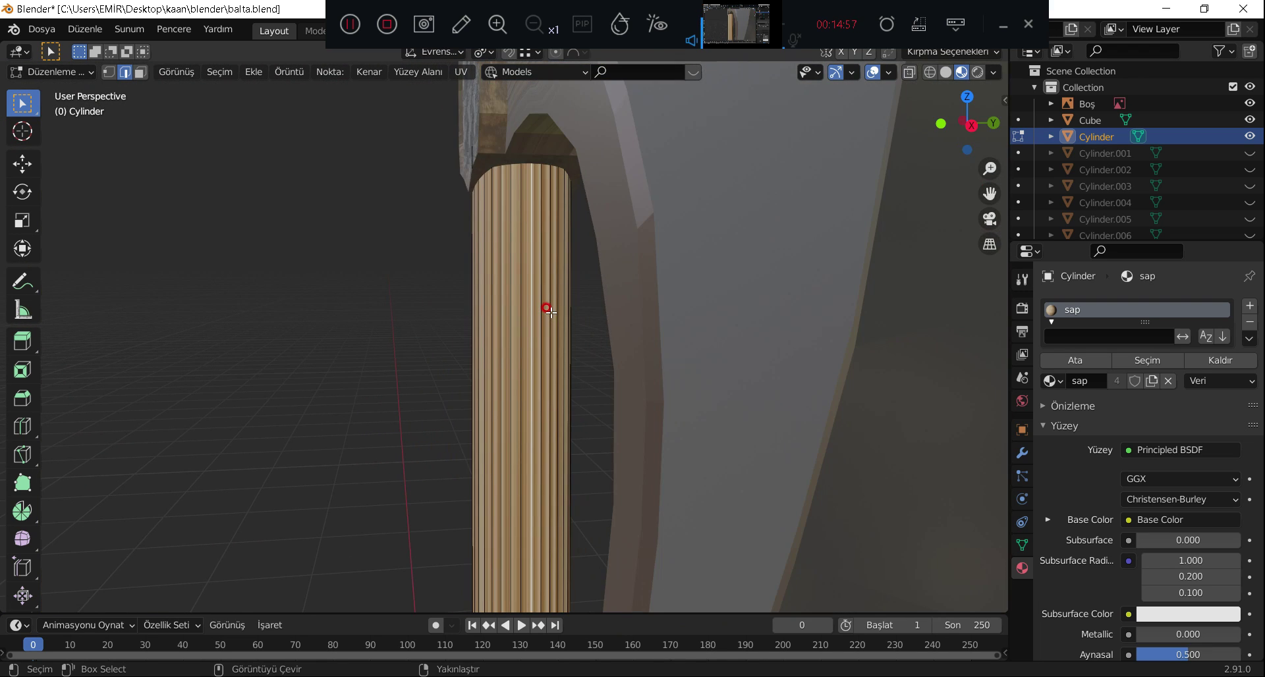
{"action": "scroll", "coordinate": [535, 338], "scroll_direction": "down", "scroll_amount": 4}
{"action": "right_click", "coordinate": [528, 369]}
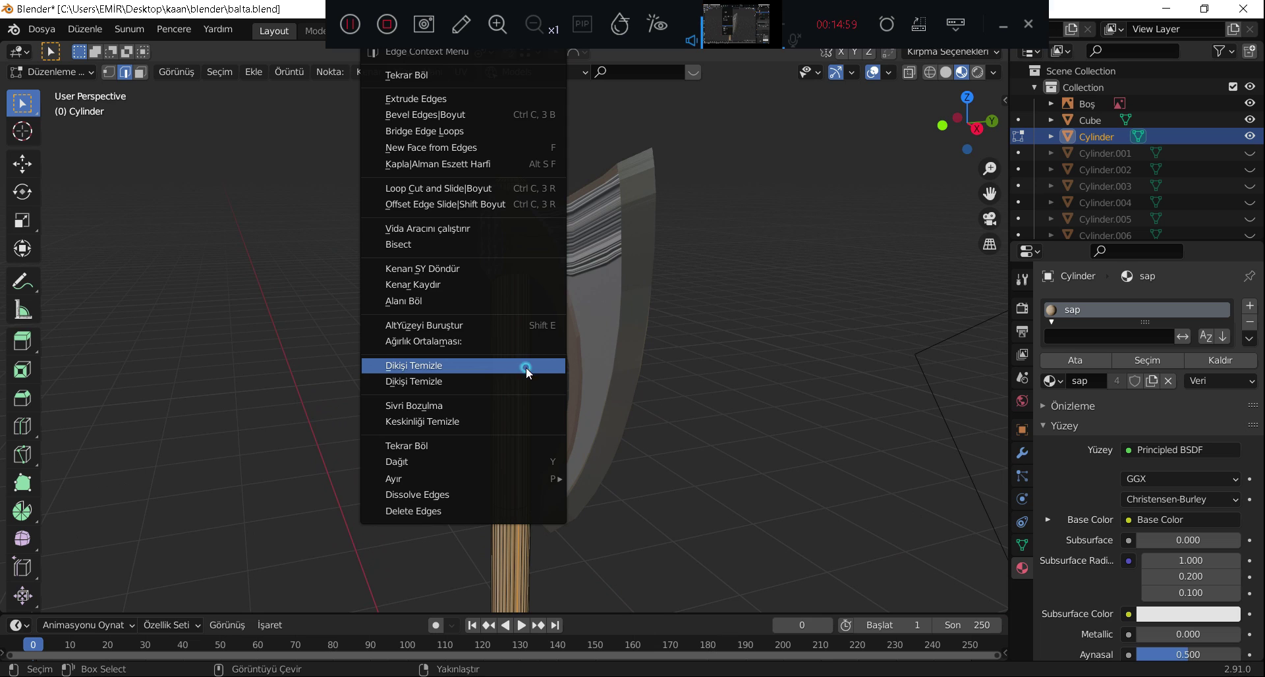
{"action": "left_click", "coordinate": [528, 371]}
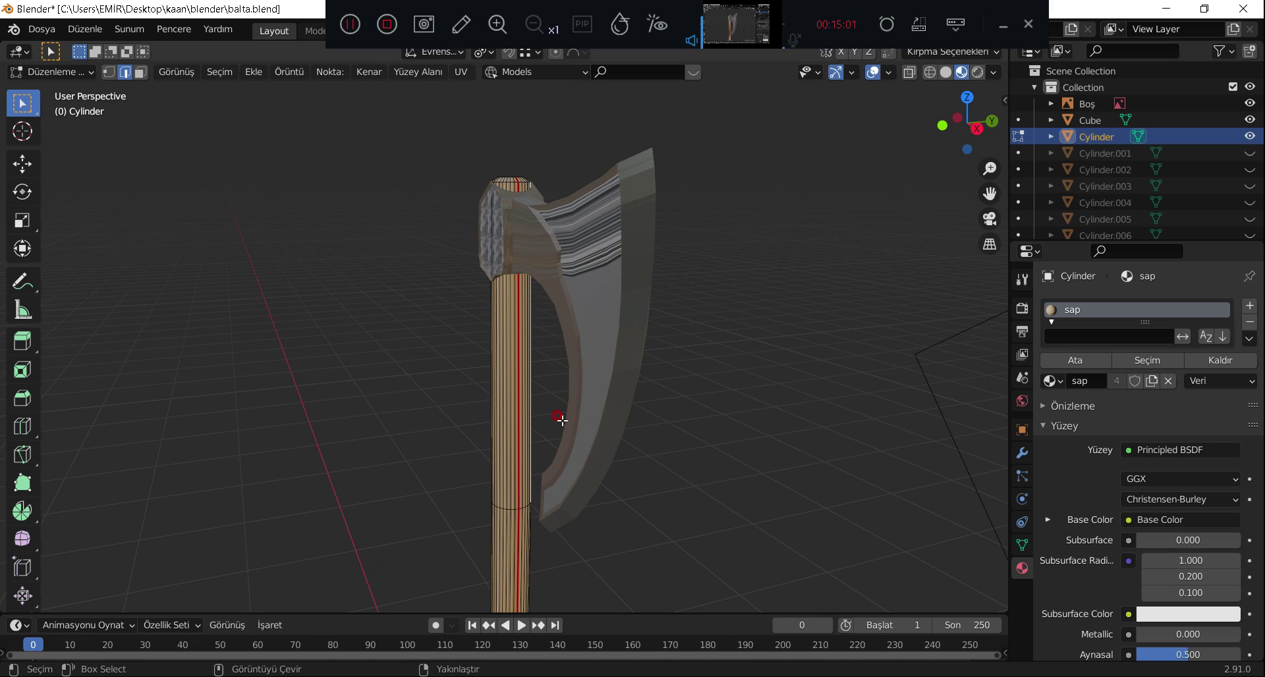
Select the whole handle mesh and UV-unwrap it.
{"action": "key", "text": "a"}
{"action": "key", "text": "u"}
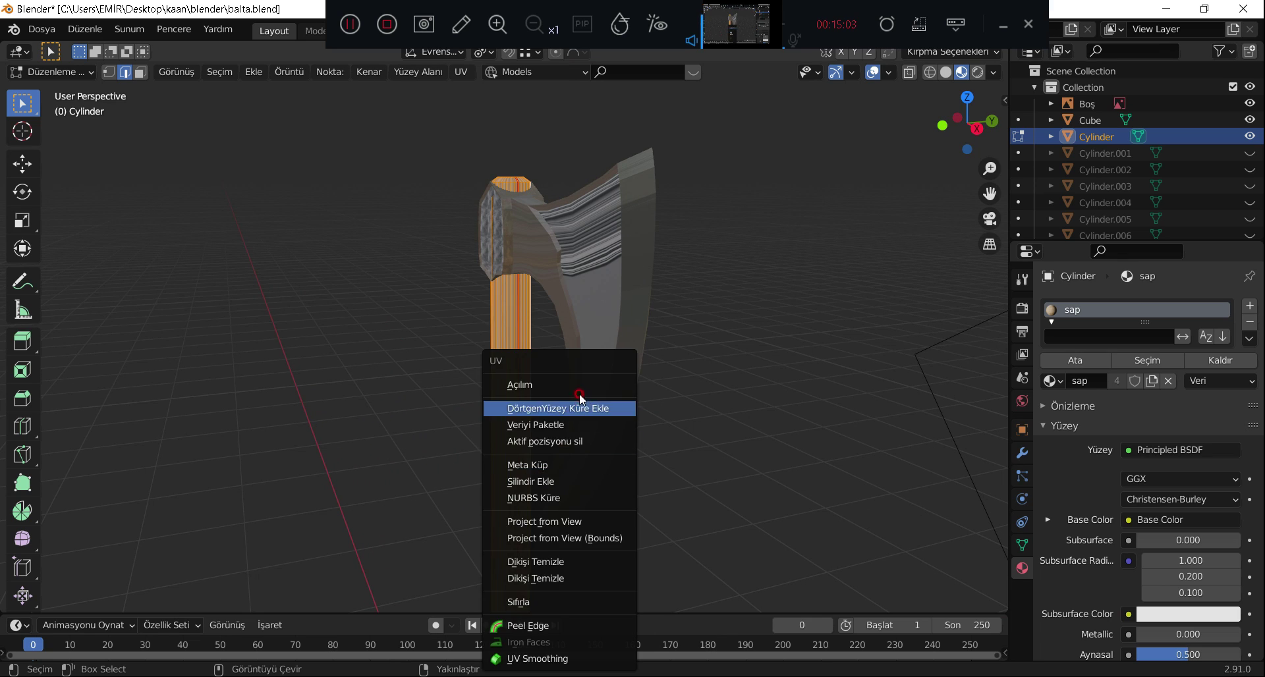
{"action": "left_click", "coordinate": [577, 387]}
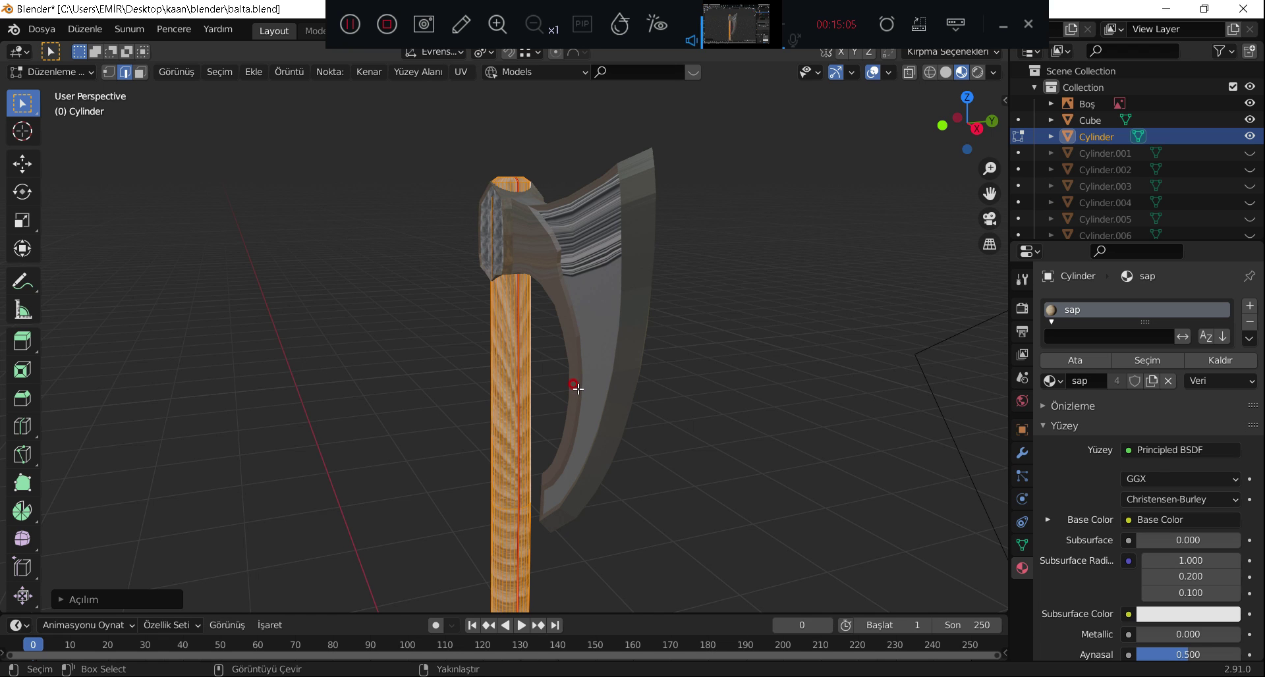
{"action": "left_click", "coordinate": [740, 507]}
Select the axe head in Edit Mode and add a vertical loop cut.
{"action": "key", "text": "Tab"}
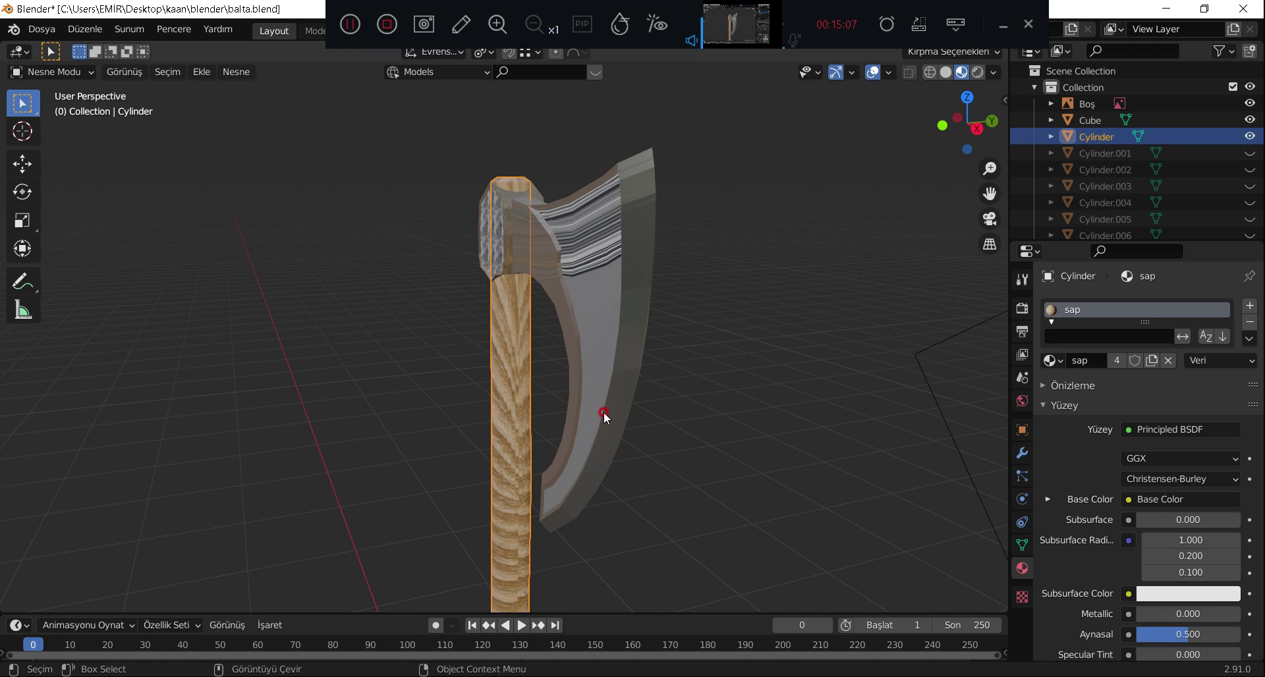
{"action": "left_click", "coordinate": [621, 322]}
{"action": "key", "text": "Tab"}
{"action": "mouse_move", "coordinate": [661, 276]}
{"action": "middle_mouse_down"}
{"action": "mouse_move", "coordinate": [684, 288]}
{"action": "mouse_move", "coordinate": [638, 336]}
{"action": "middle_mouse_up"}
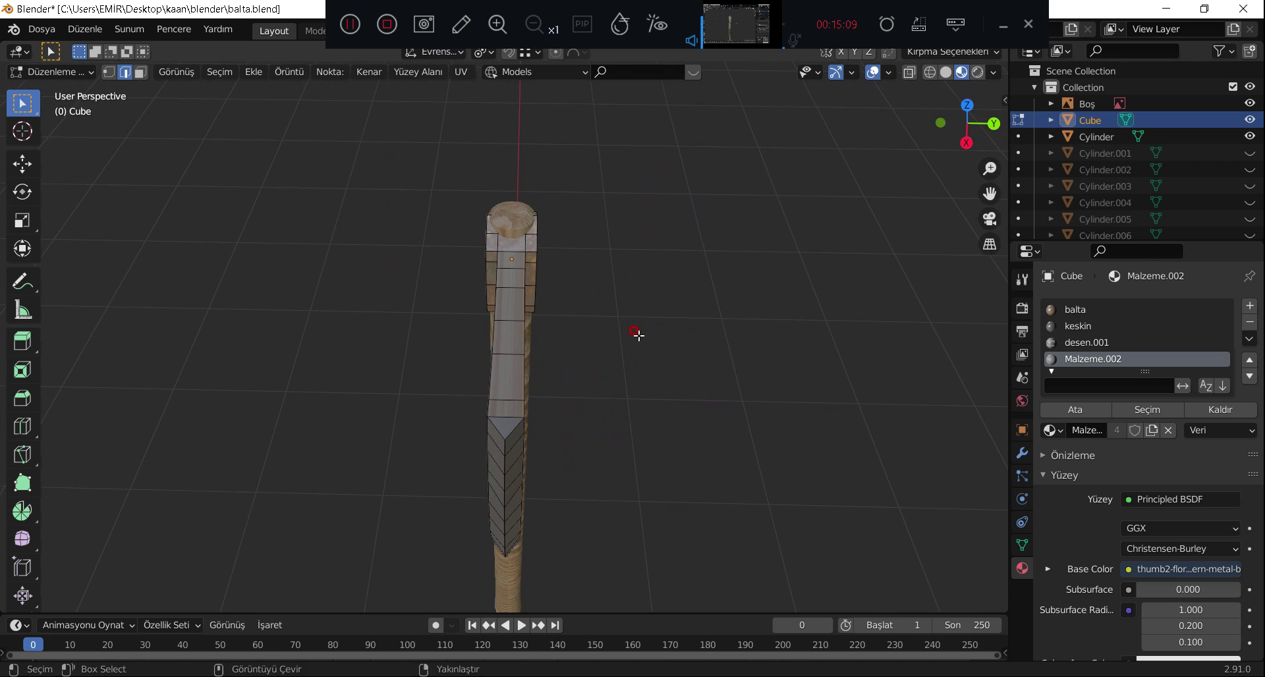
{"action": "key", "text": "ctrl+r"}
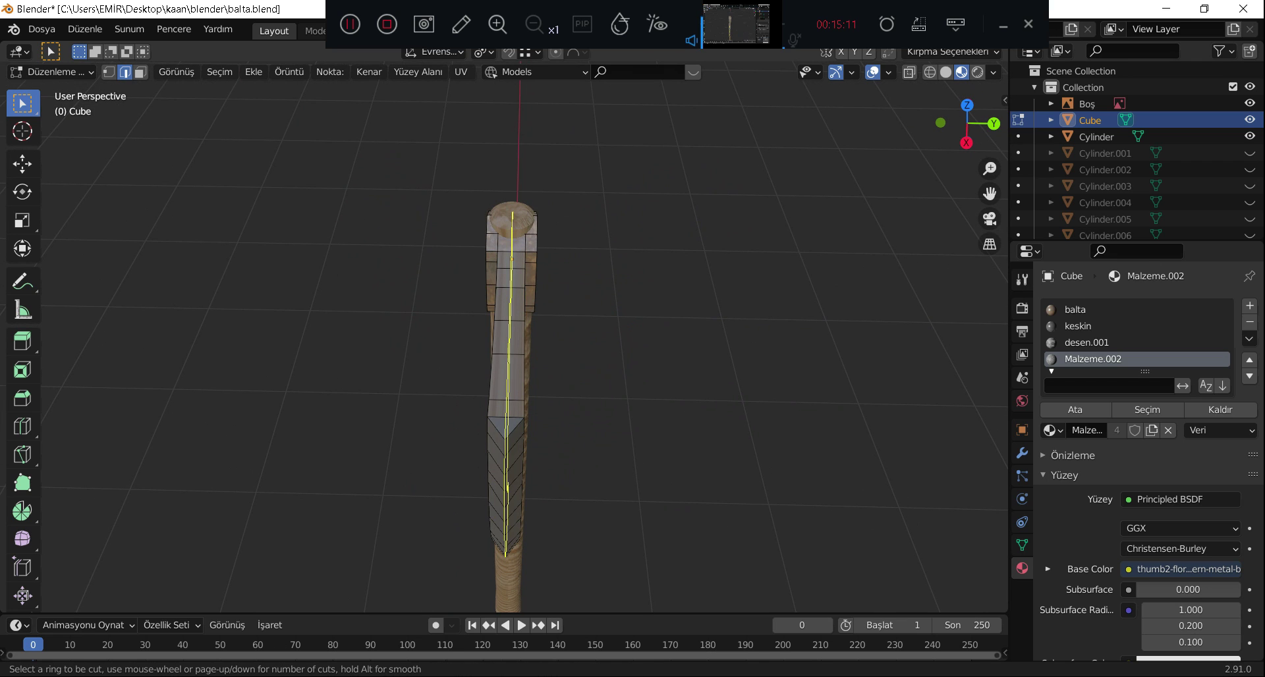
{"action": "left_click", "coordinate": [503, 356]}
Mark the new head loop as a seam and unwrap the whole axe head.
{"action": "right_click", "coordinate": [503, 361]}
{"action": "left_click", "coordinate": [501, 377]}
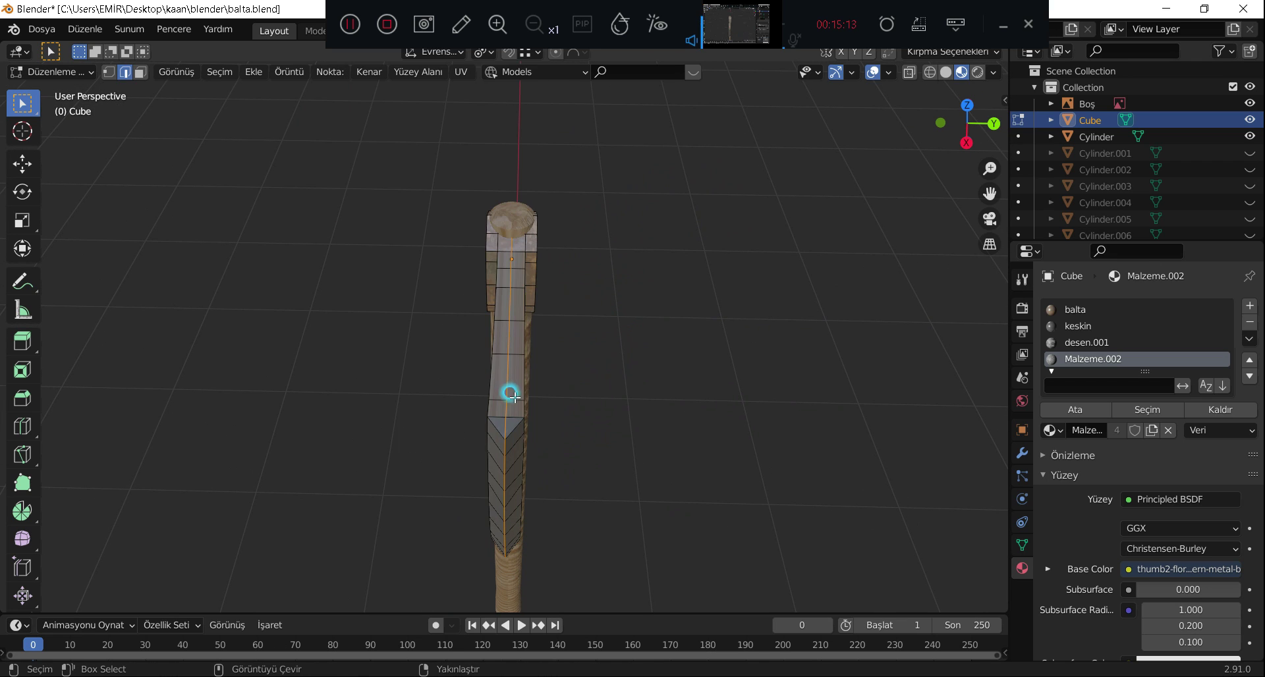
{"action": "right_click", "coordinate": [511, 393]}
{"action": "left_click", "coordinate": [509, 387]}
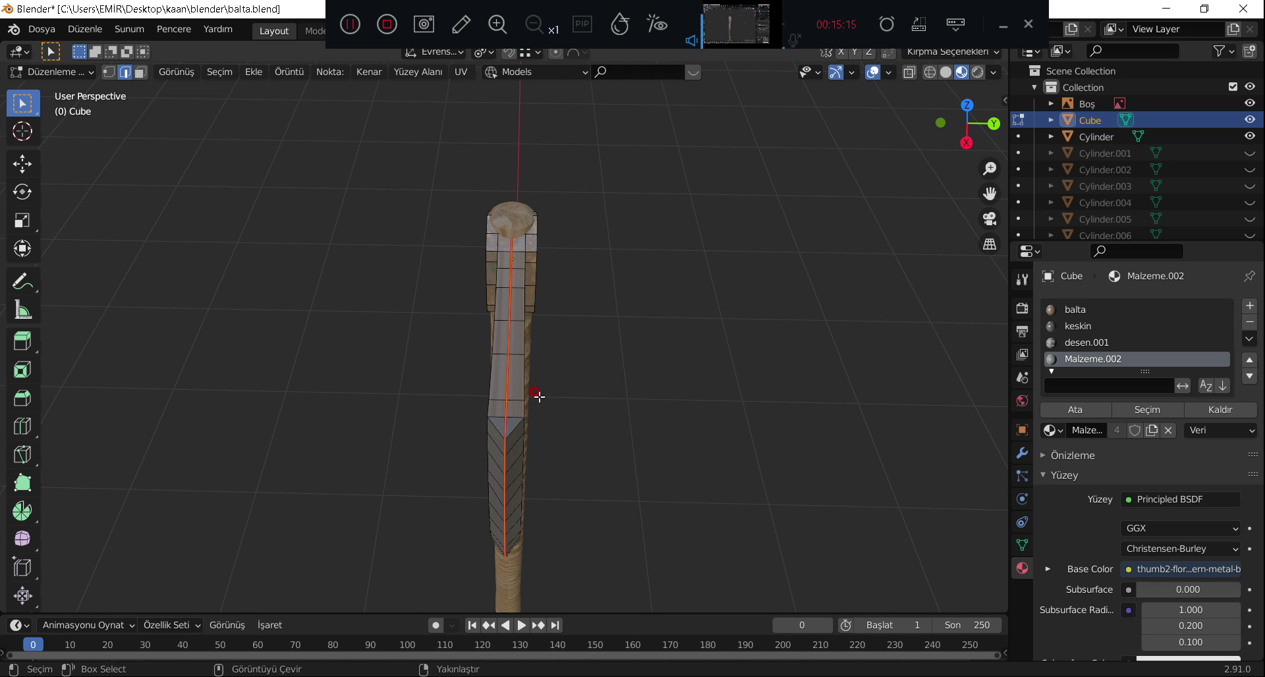
{"action": "key", "text": "a"}
{"action": "key", "text": "u"}
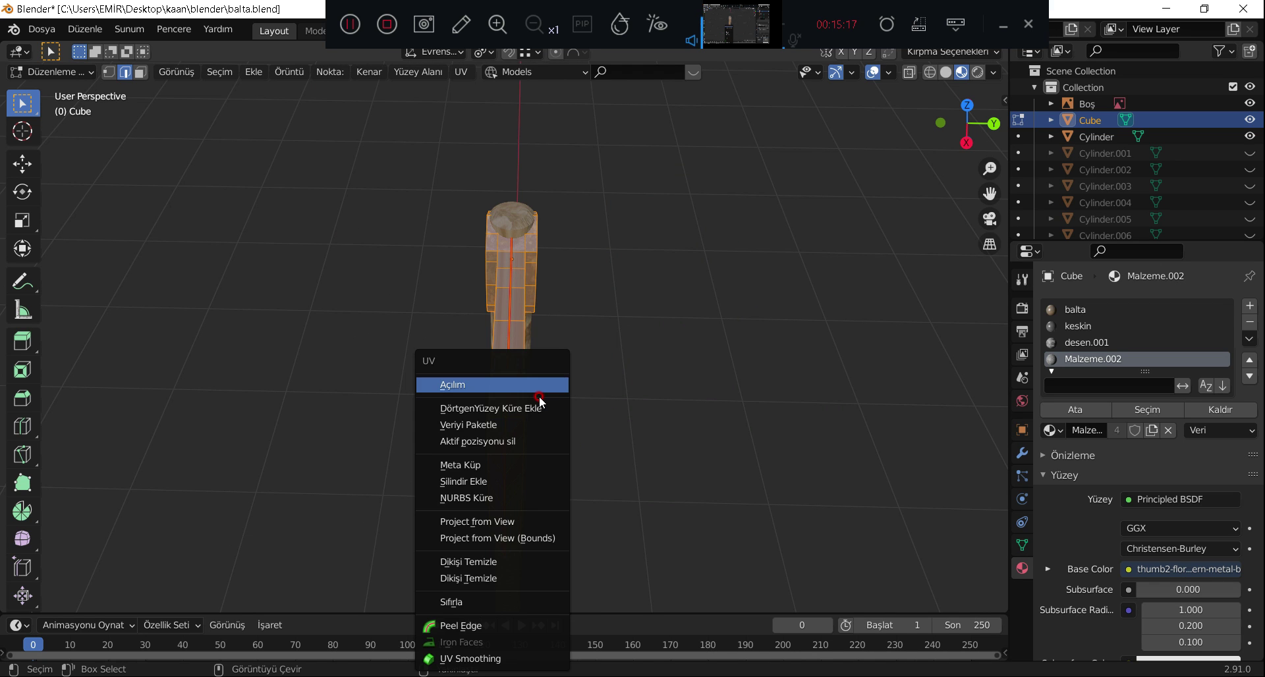
{"action": "left_click", "coordinate": [538, 394]}
{"action": "mouse_move", "coordinate": [531, 444]}
{"action": "middle_mouse_down"}
{"action": "mouse_move", "coordinate": [598, 428]}
{"action": "mouse_move", "coordinate": [787, 530]}
{"action": "mouse_move", "coordinate": [782, 482]}
{"action": "mouse_move", "coordinate": [878, 483]}
{"action": "mouse_move", "coordinate": [852, 441]}
{"action": "mouse_move", "coordinate": [678, 283]}
{"action": "middle_mouse_up"}
{"action": "key", "text": "Tab"}
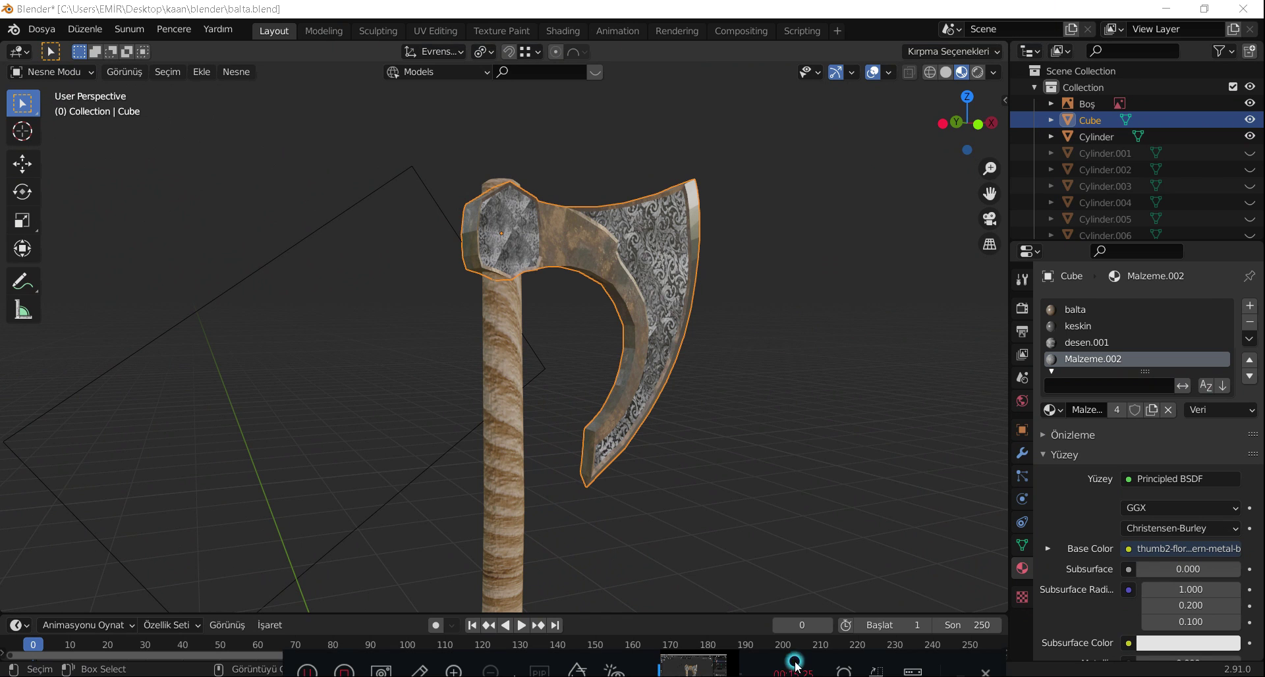
Go through the Shading workspace, zoom in on the axe, then open UV Editing.
{"action": "left_click", "coordinate": [561, 30]}
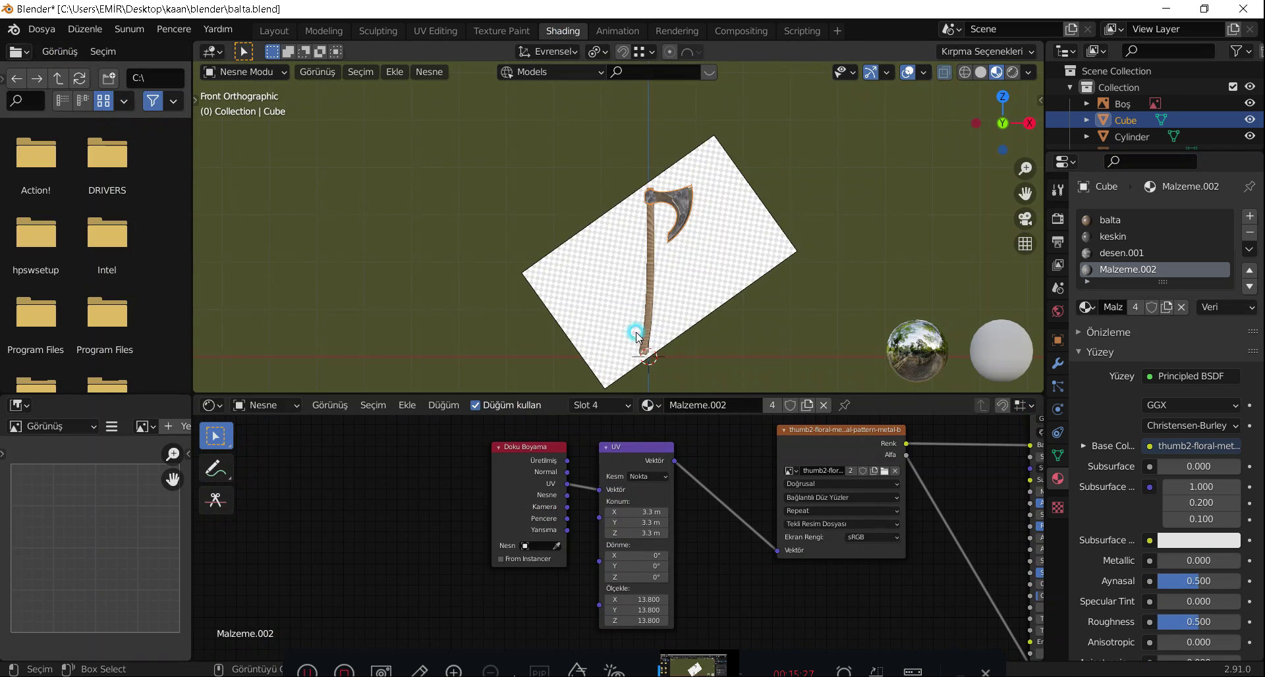
{"action": "mouse_move", "coordinate": [640, 299]}
{"action": "middle_mouse_down"}
{"action": "mouse_move", "coordinate": [820, 239]}
{"action": "mouse_move", "coordinate": [728, 234]}
{"action": "middle_mouse_up"}
{"action": "scroll", "coordinate": [868, 237], "scroll_direction": "up", "scroll_amount": 3}
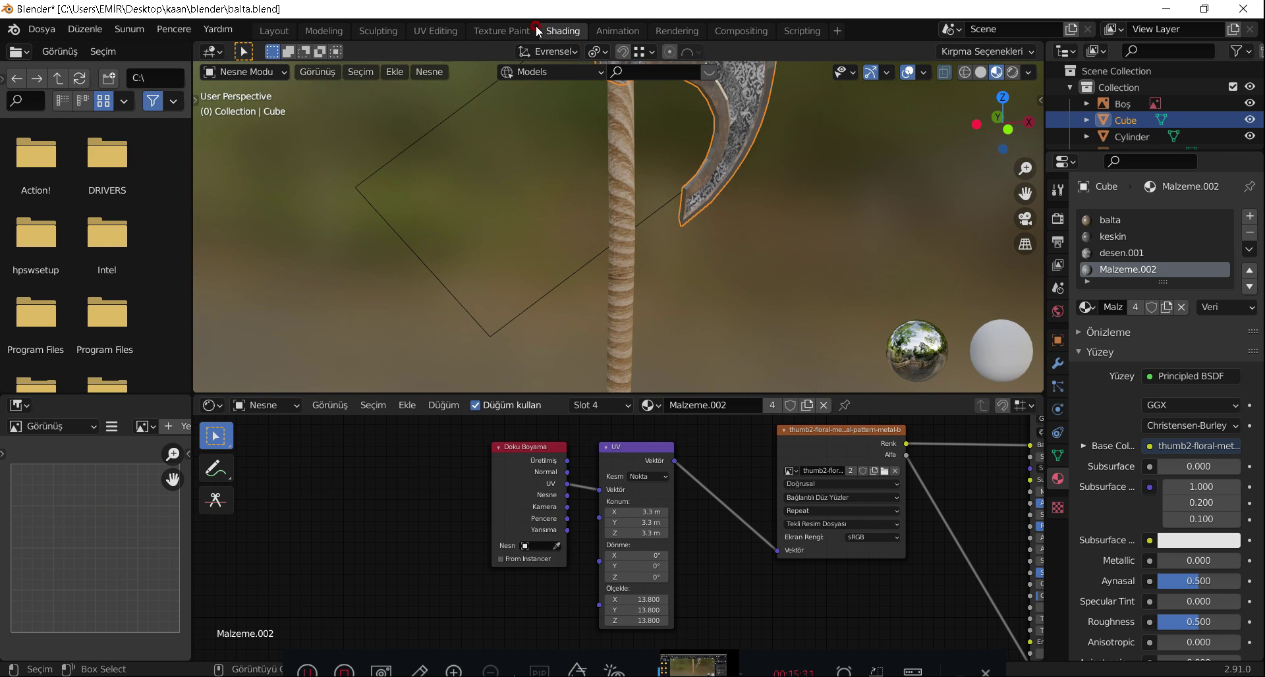
{"action": "left_click", "coordinate": [462, 31]}
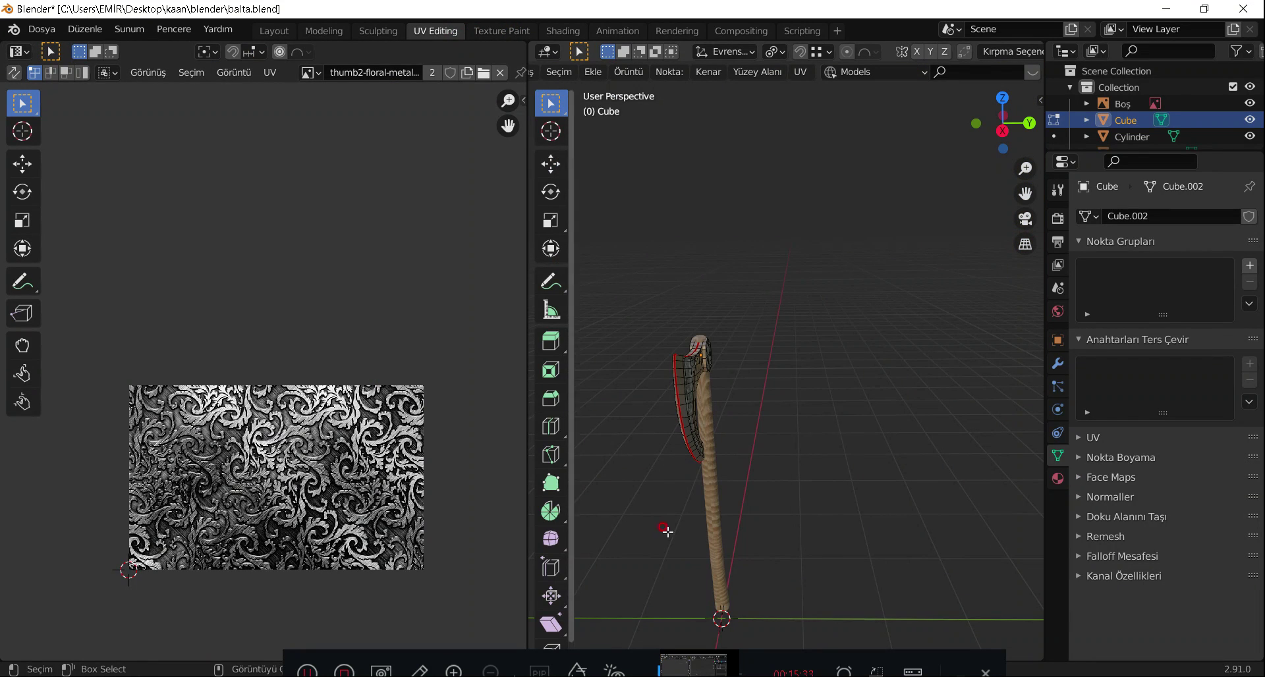
Select the handle in Edit Mode with all faces selected and bring its UV island into view.
{"action": "key", "text": "Tab"}
{"action": "left_click", "coordinate": [719, 524]}
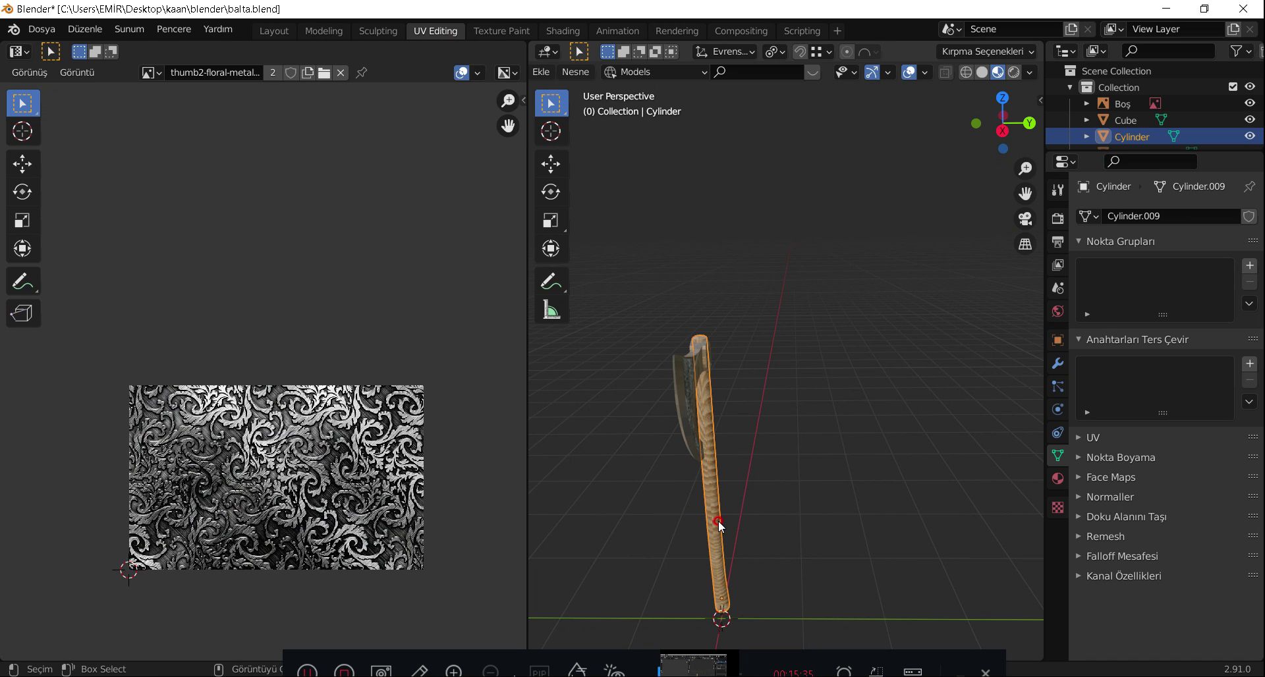
{"action": "key", "text": "Tab"}
{"action": "key", "text": "a"}
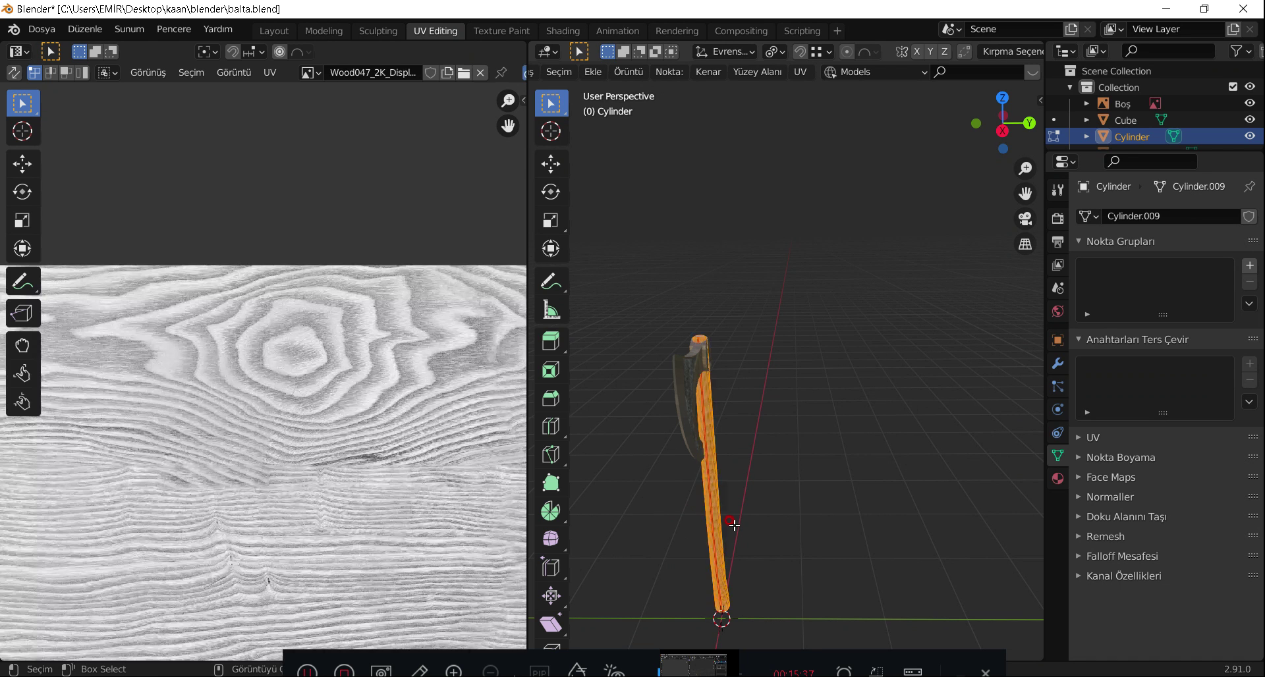
{"action": "scroll", "coordinate": [367, 502], "scroll_direction": "down", "scroll_amount": 5}
{"action": "middle_click_drag", "start_coordinate": [367, 502], "coordinate": [465, 471]}
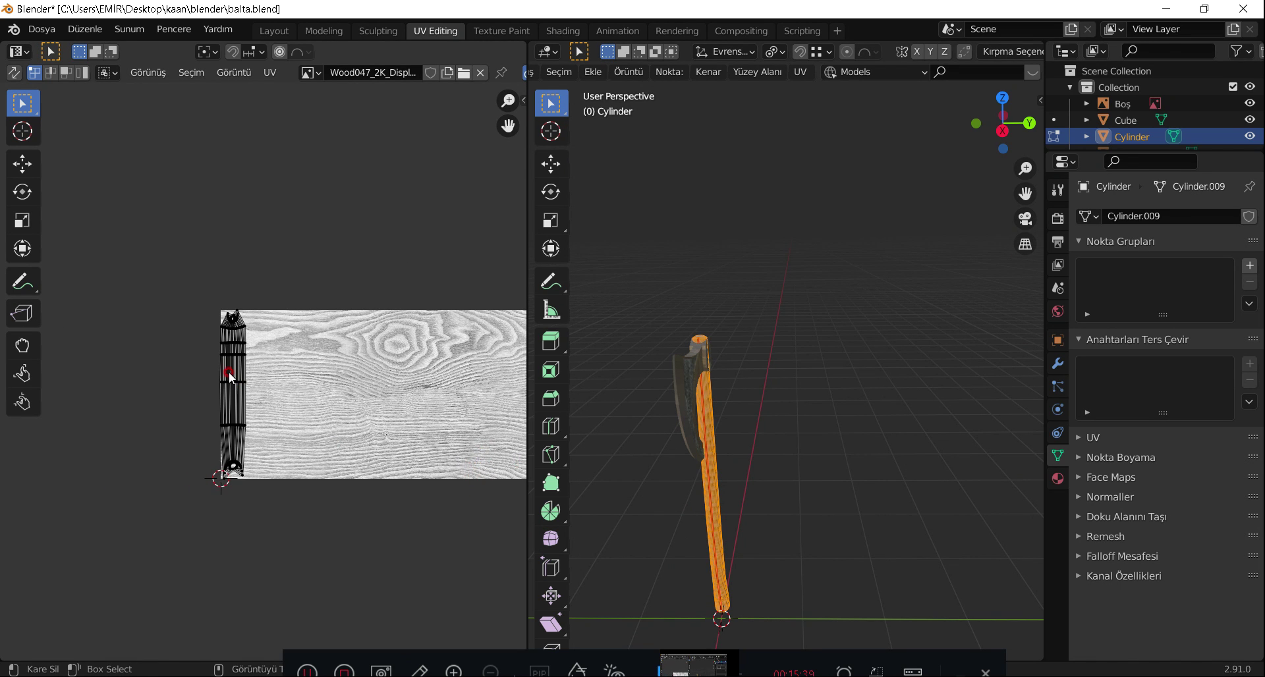
{"action": "scroll", "coordinate": [228, 373], "scroll_direction": "up", "scroll_amount": 3}
Rotate the handle's UV island 90° and move it to the texture centre.
{"action": "key", "text": "a"}
{"action": "scroll", "coordinate": [221, 373], "scroll_direction": "down", "scroll_amount": 4}
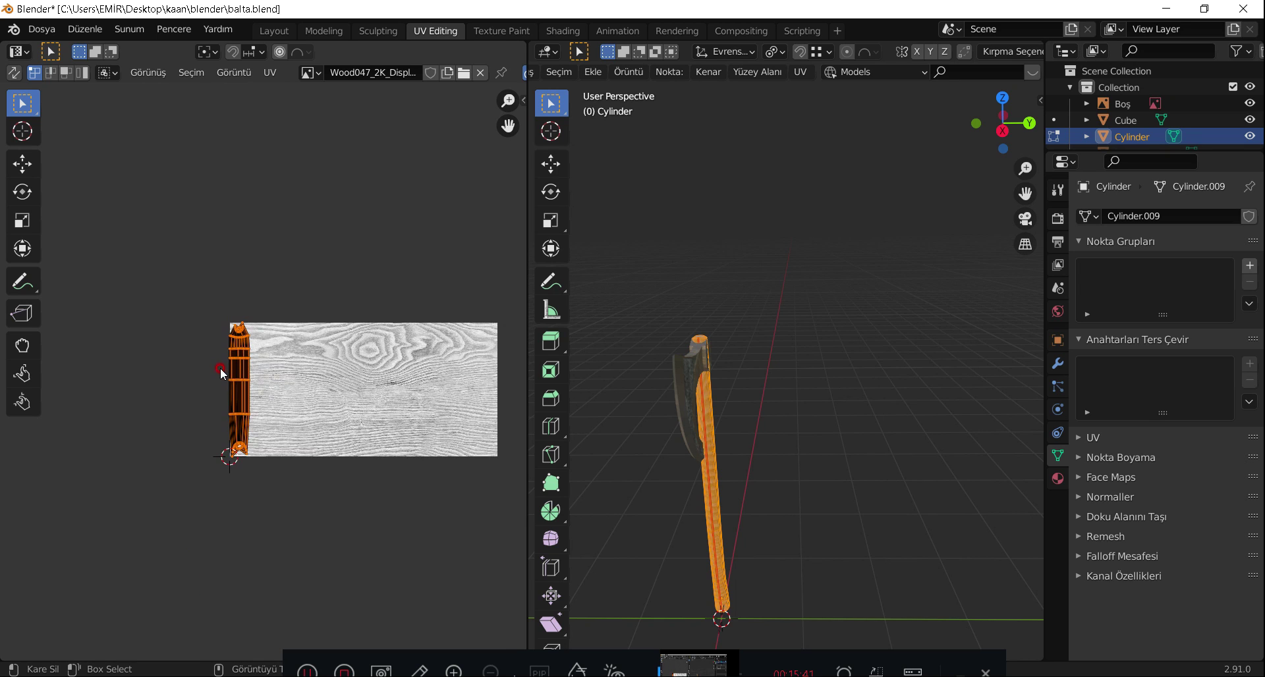
{"action": "type", "text": "r9"}
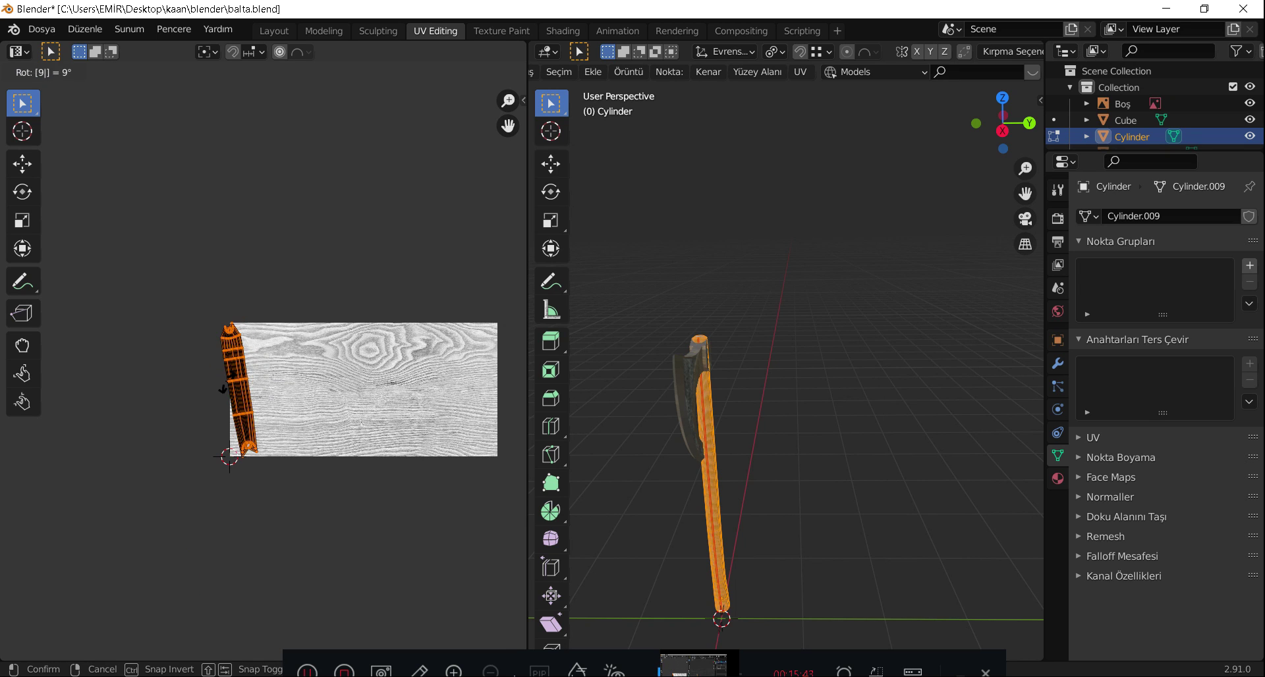
{"action": "type", "text": "0"}
{"action": "key", "text": "Return"}
{"action": "key", "text": "g"}
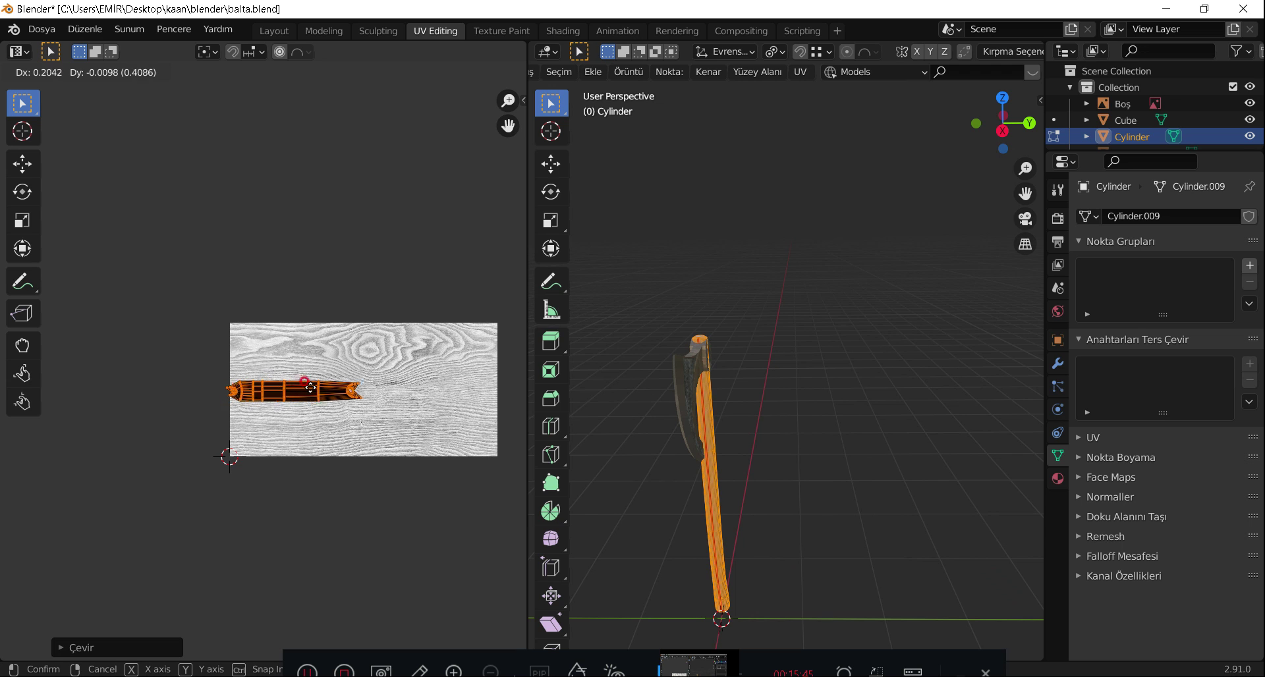
{"action": "left_click", "coordinate": [356, 391]}
Back in Object Mode, frame the handle and axe head, then return to Layout.
{"action": "key", "text": "Tab"}
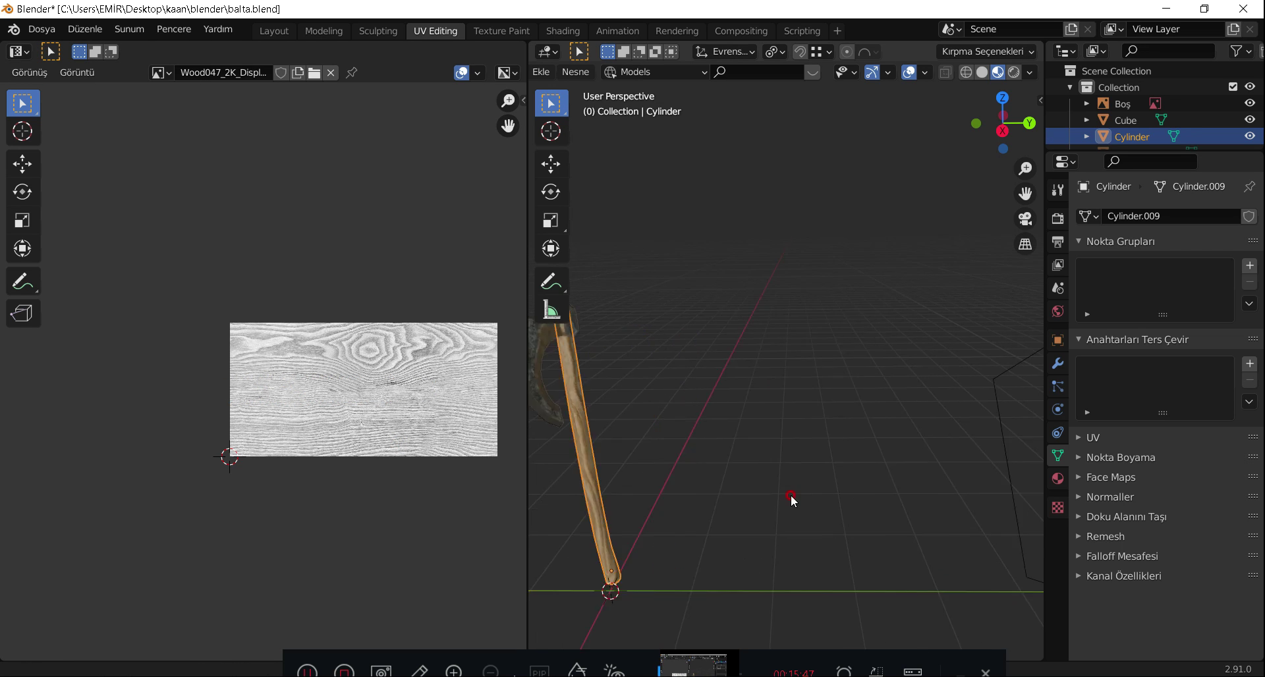
{"action": "mouse_move", "coordinate": [827, 510]}
{"action": "middle_mouse_down"}
{"action": "mouse_move", "coordinate": [828, 474]}
{"action": "mouse_move", "coordinate": [898, 460]}
{"action": "mouse_move", "coordinate": [706, 485]}
{"action": "mouse_move", "coordinate": [887, 440]}
{"action": "mouse_move", "coordinate": [740, 464]}
{"action": "middle_mouse_up"}
{"action": "key", "text": "KP_Decimal"}
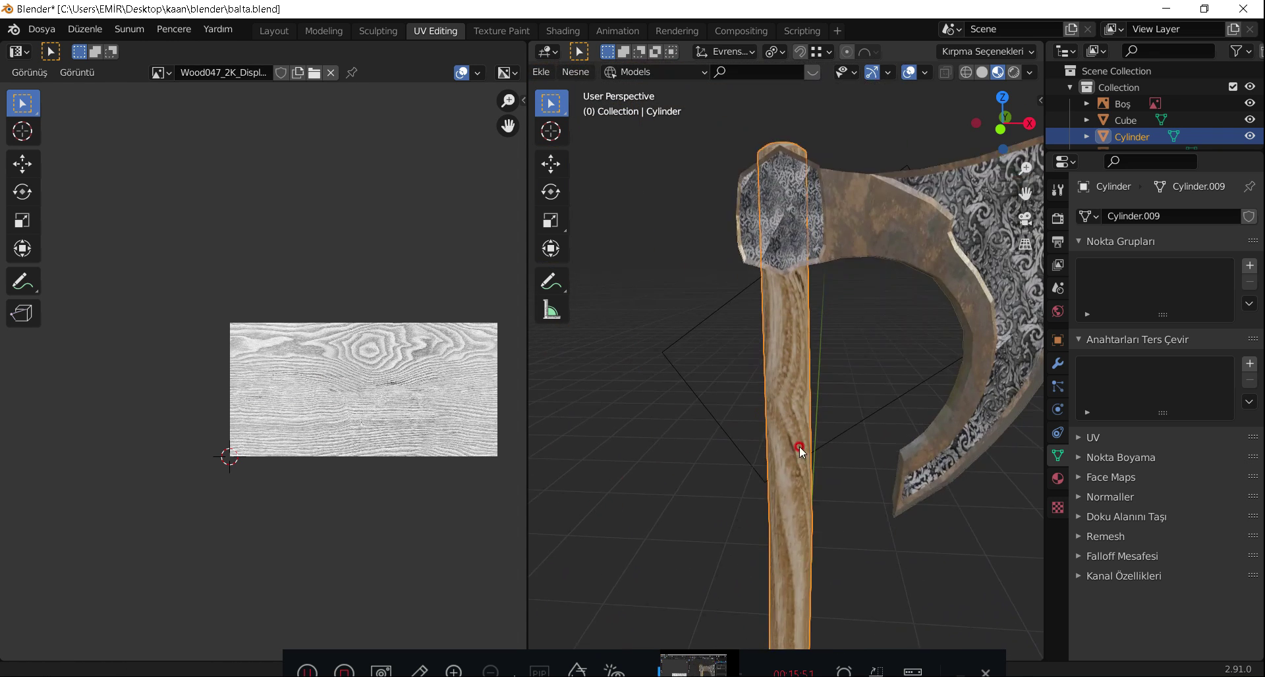
{"action": "scroll", "coordinate": [800, 446], "scroll_direction": "up", "scroll_amount": 3}
{"action": "mouse_move", "coordinate": [797, 403]}
{"action": "middle_mouse_down"}
{"action": "mouse_move", "coordinate": [795, 384]}
{"action": "mouse_move", "coordinate": [794, 456]}
{"action": "mouse_move", "coordinate": [644, 512]}
{"action": "mouse_move", "coordinate": [792, 441]}
{"action": "mouse_move", "coordinate": [646, 227]}
{"action": "middle_mouse_up"}
{"action": "scroll", "coordinate": [793, 455], "scroll_direction": "down", "scroll_amount": 4}
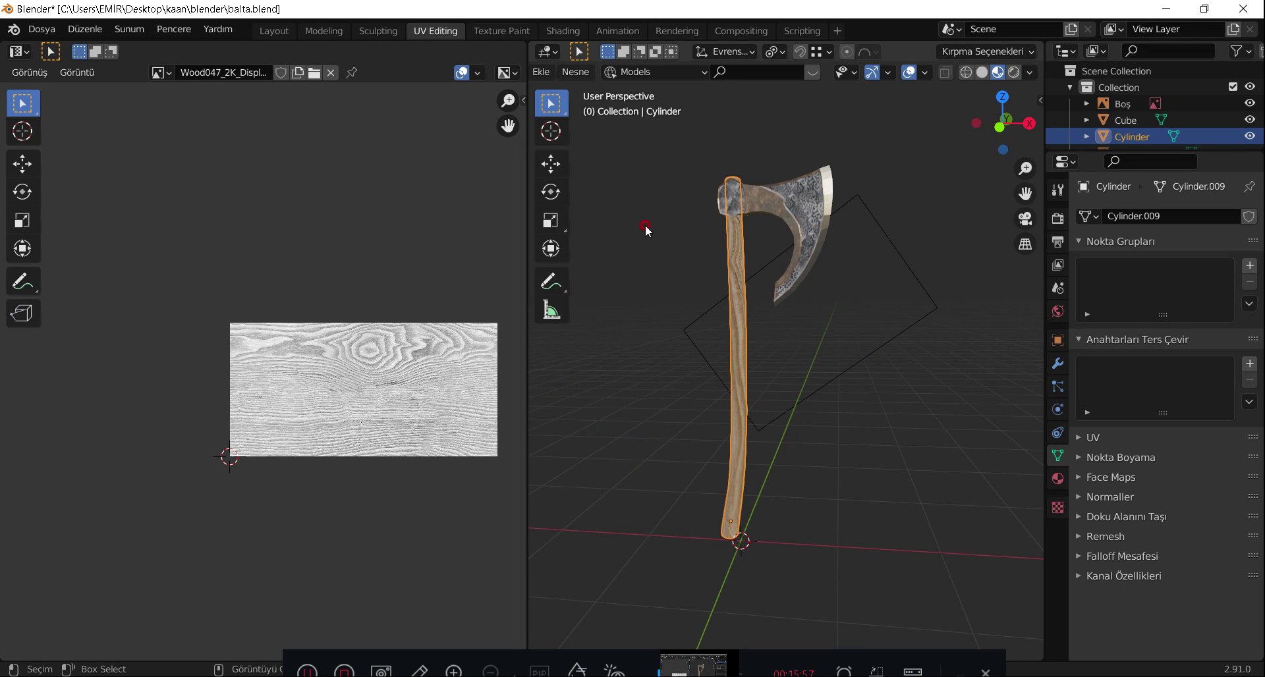
{"action": "left_click", "coordinate": [285, 38]}
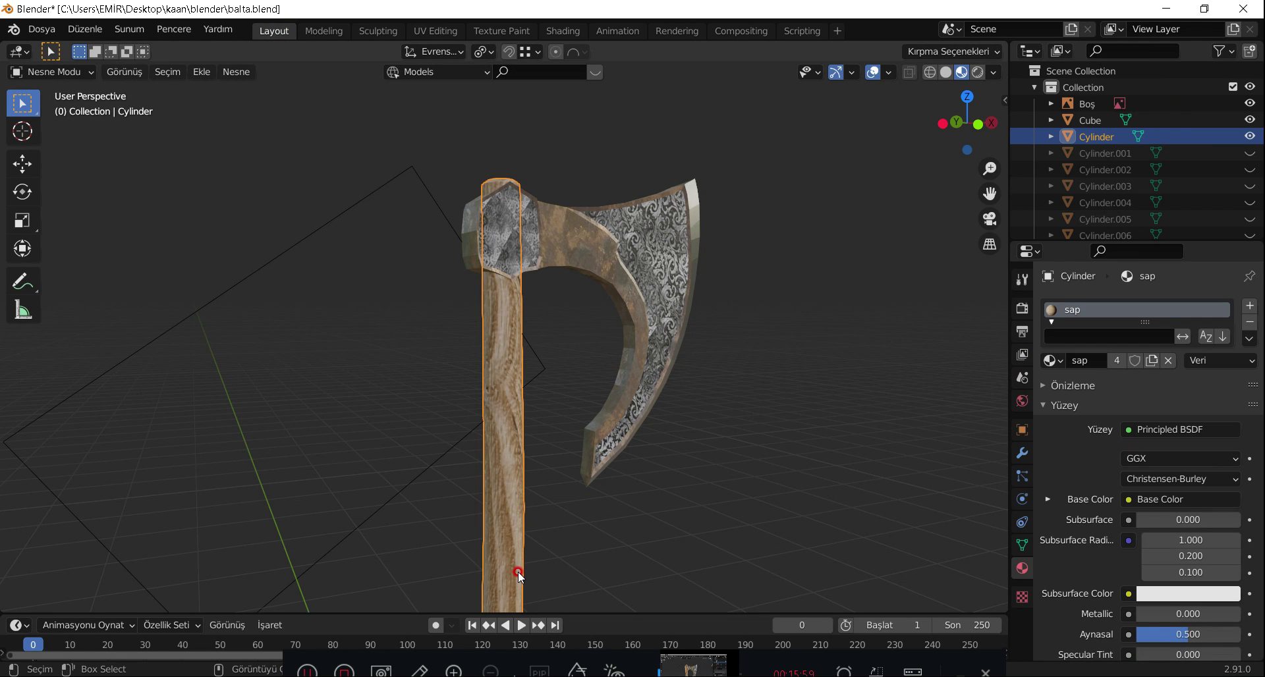
In Edit Mode, add a loop cut to the lower part of the handle.
{"action": "middle_click_drag", "start_coordinate": [546, 545], "coordinate": [545, 197]}
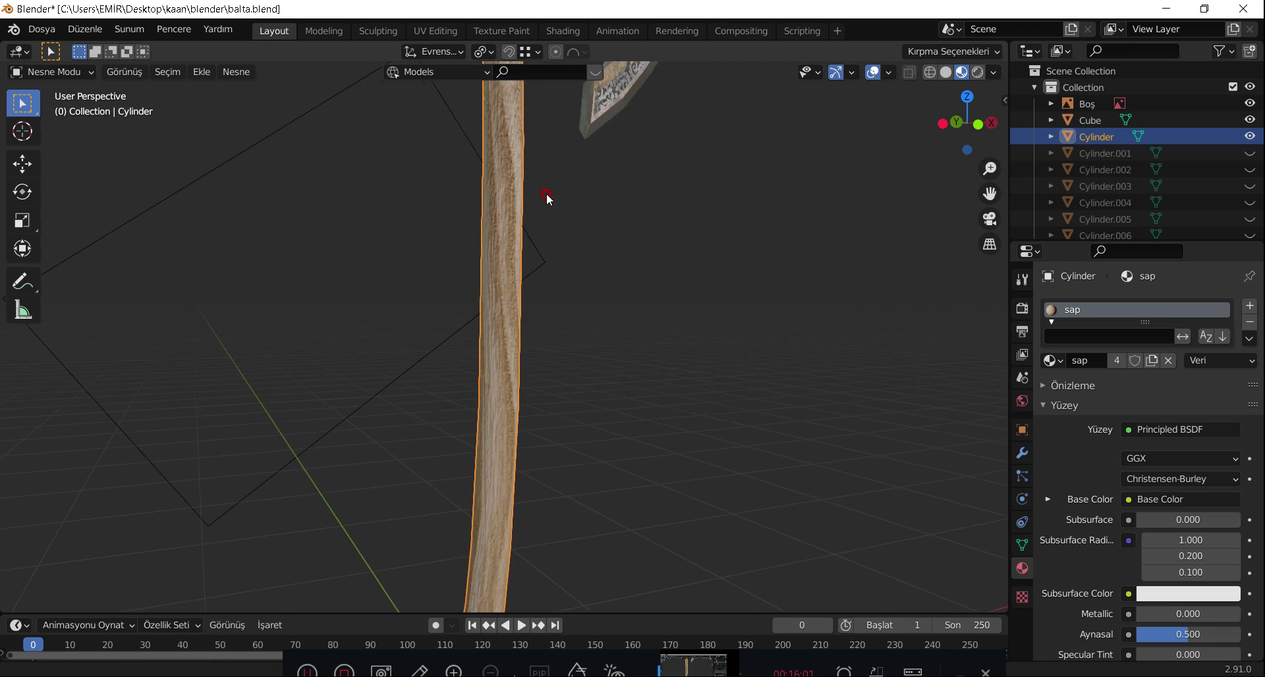
{"action": "key", "text": "Tab"}
{"action": "mouse_move", "coordinate": [529, 465]}
{"action": "middle_mouse_down"}
{"action": "mouse_move", "coordinate": [524, 439]}
{"action": "mouse_move", "coordinate": [551, 424]}
{"action": "mouse_move", "coordinate": [531, 517]}
{"action": "middle_mouse_up"}
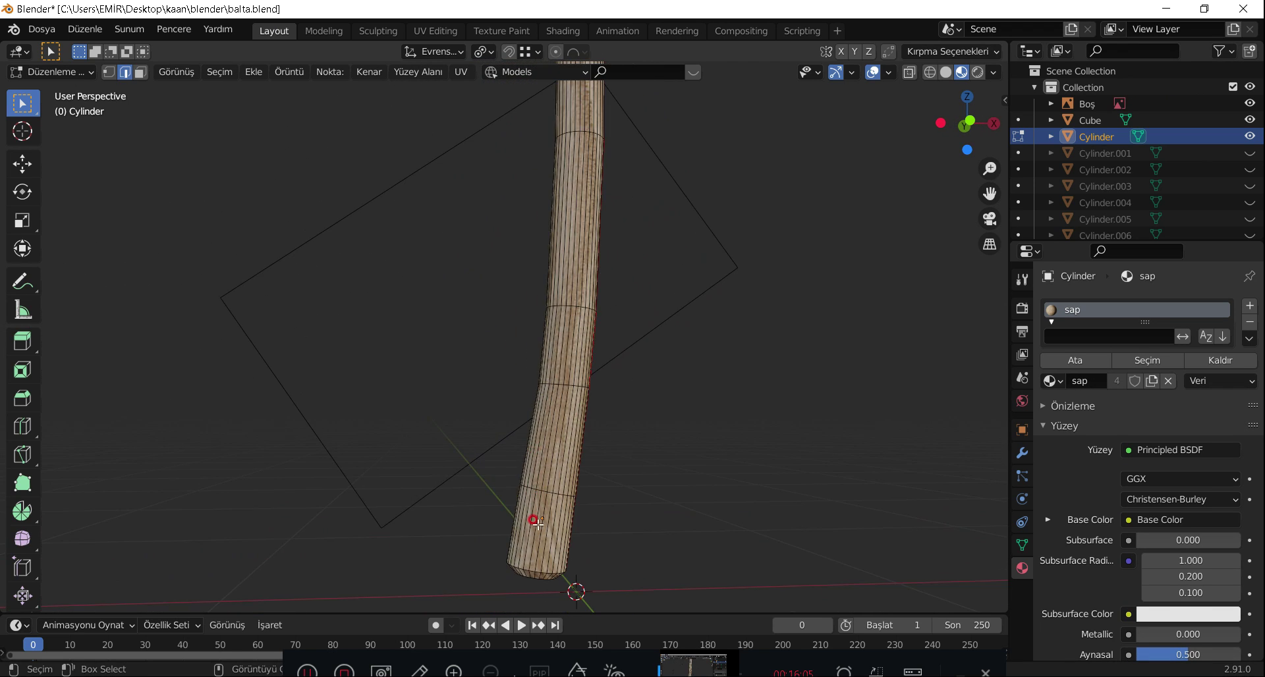
{"action": "key", "text": "ctrl+r"}
{"action": "left_click", "coordinate": [542, 527]}
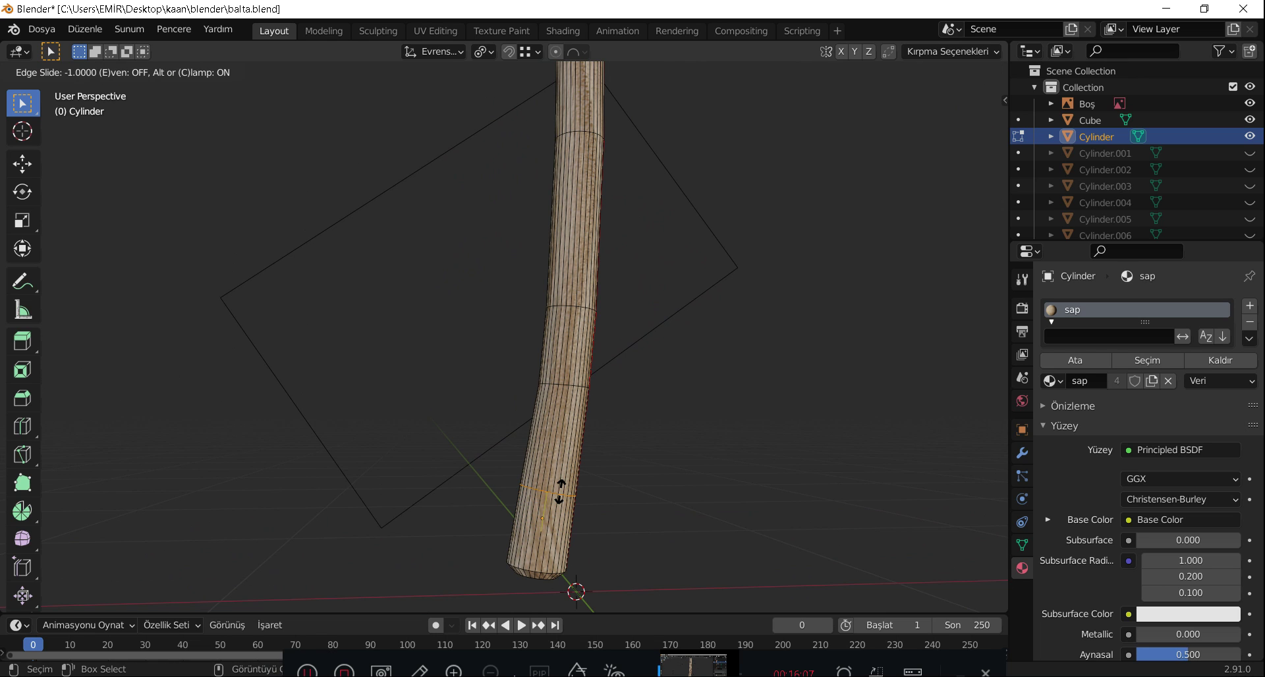
{"action": "left_click", "coordinate": [560, 491]}
{"action": "scroll", "coordinate": [623, 302], "scroll_direction": "down", "scroll_amount": 1}
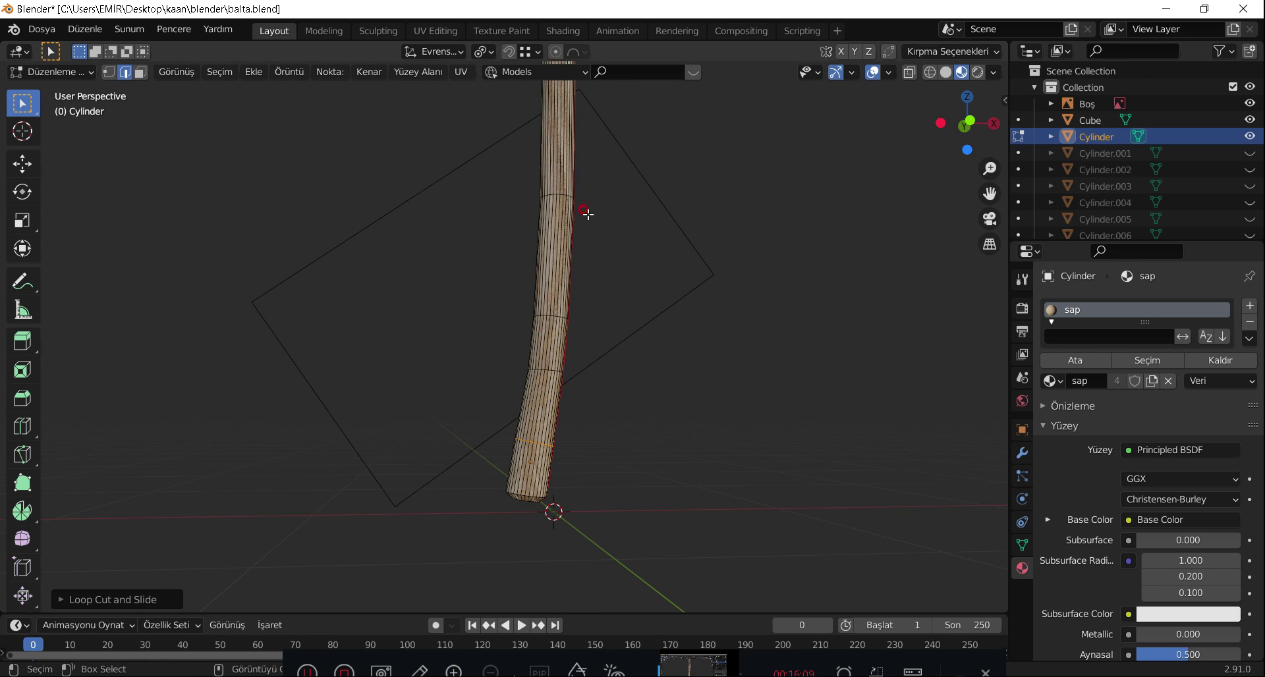
Add two more loop cuts higher up the handle.
{"action": "key", "text": "ctrl+r"}
{"action": "middle_click_drag", "start_coordinate": [590, 130], "coordinate": [552, 314], "text": "shift"}
{"action": "left_click", "coordinate": [552, 314]}
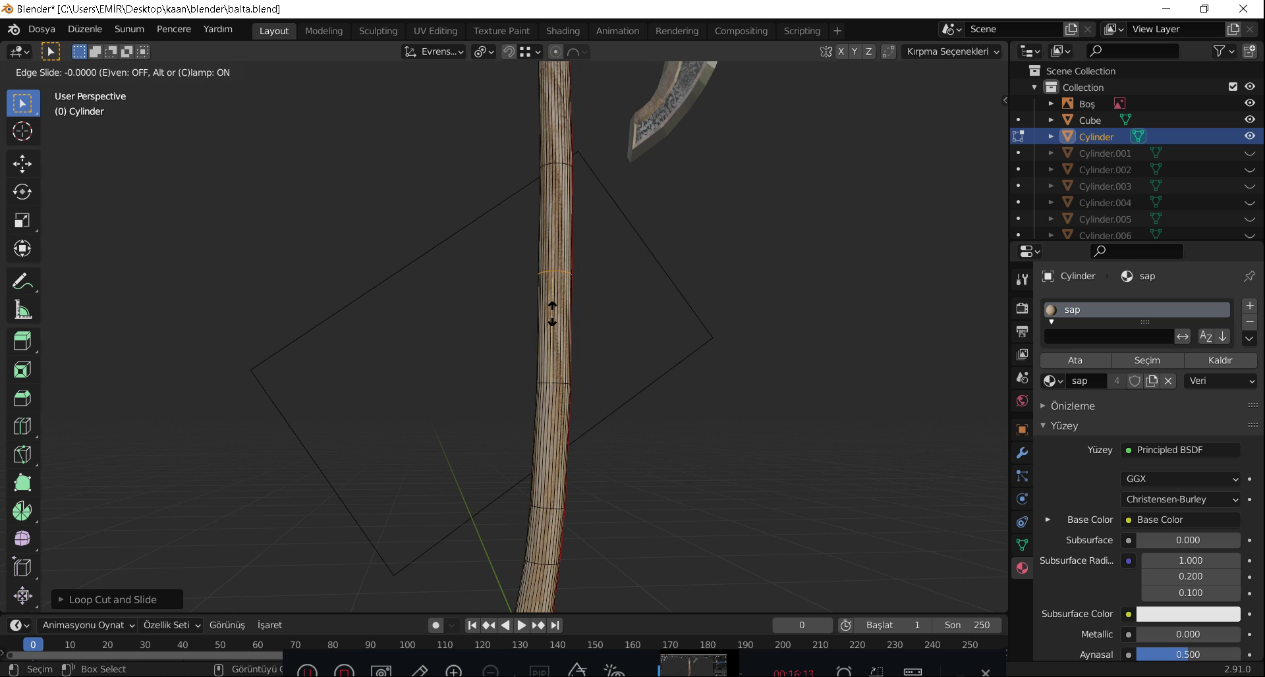
{"action": "right_click", "coordinate": [554, 255]}
{"action": "key", "text": "ctrl+r"}
{"action": "left_click", "coordinate": [554, 245]}
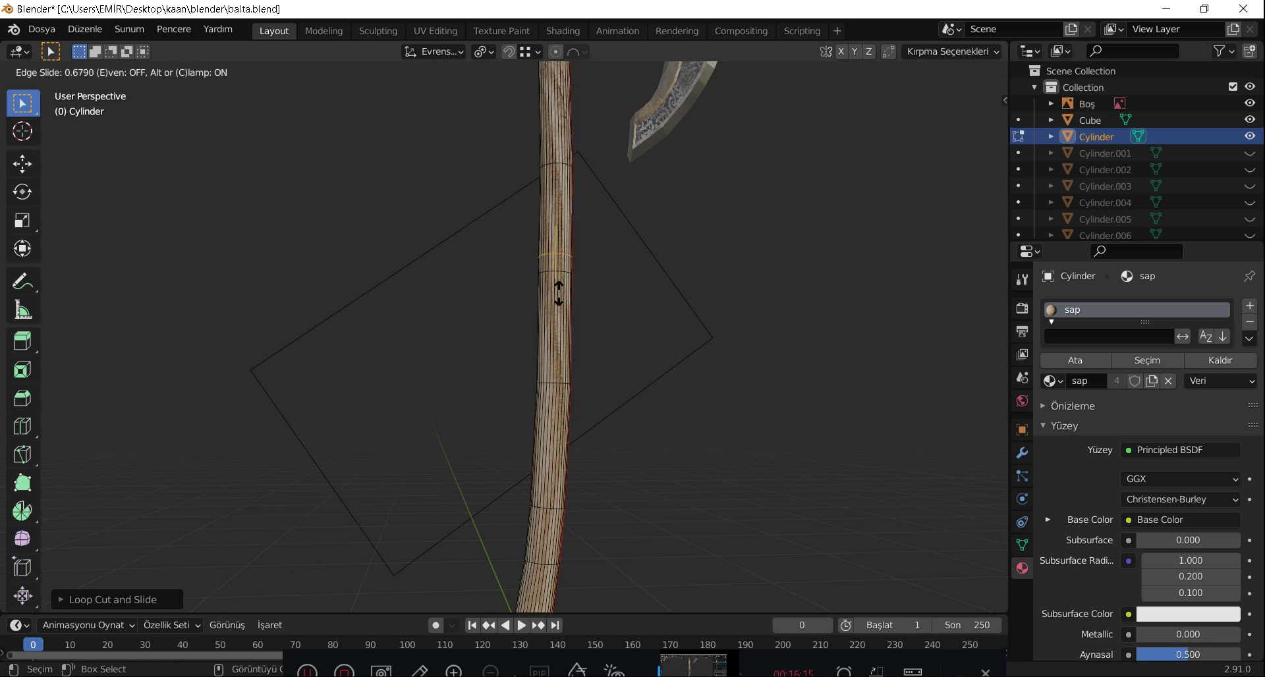
{"action": "left_click", "coordinate": [557, 313]}
Scale the lower handle face rings about 1.087 outward without changing their length.
{"action": "key", "text": "3"}
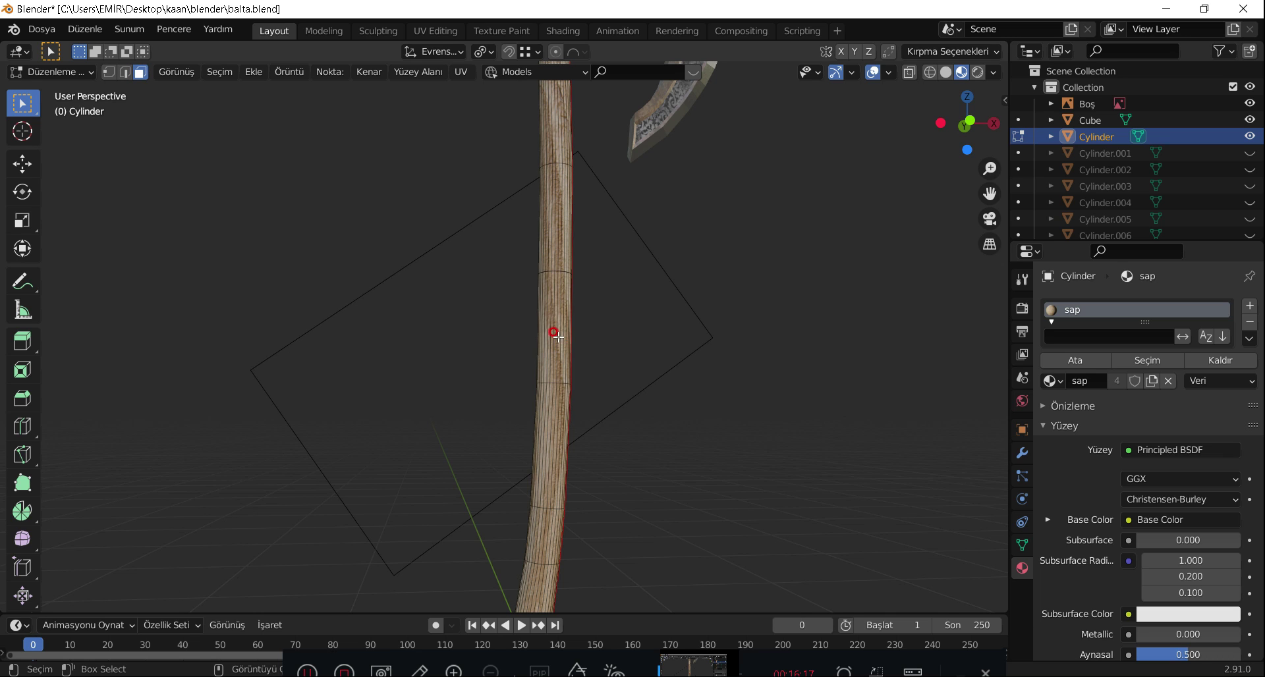
{"action": "left_click", "coordinate": [558, 337], "text": "alt"}
{"action": "left_click", "coordinate": [547, 448], "text": "alt+shift"}
{"action": "left_click", "coordinate": [551, 529], "text": "alt+shift"}
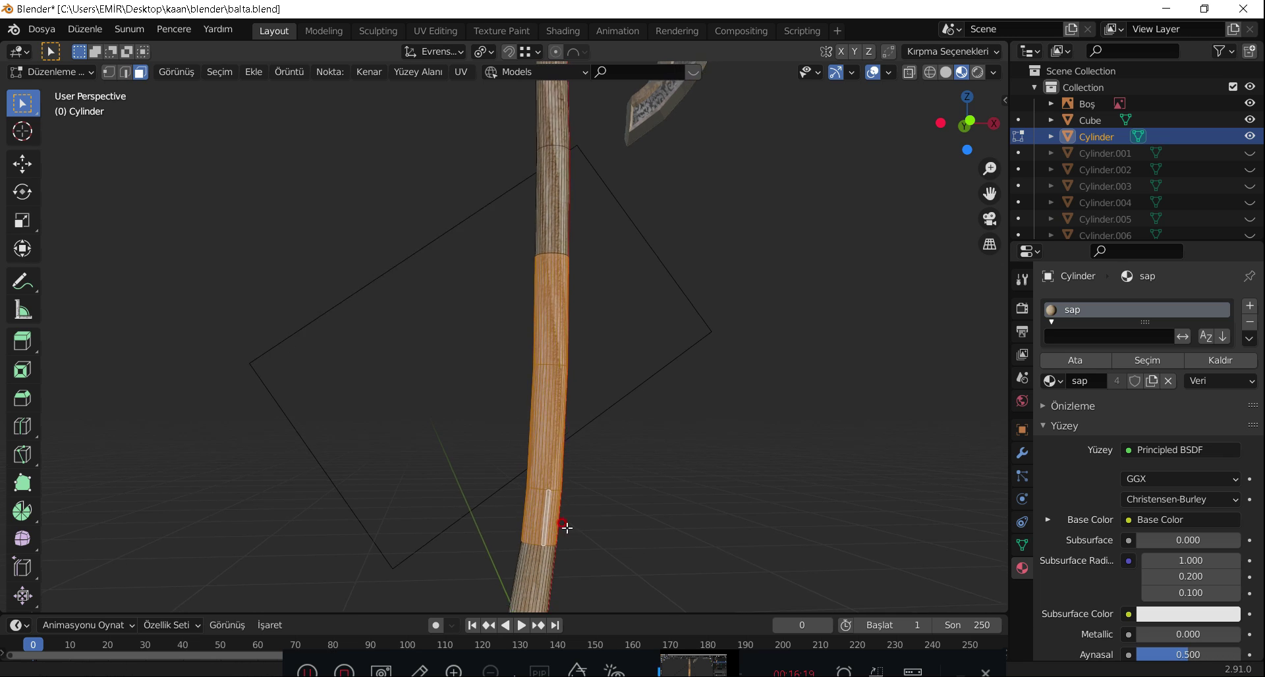
{"action": "mouse_move", "coordinate": [567, 528]}
{"action": "middle_mouse_down"}
{"action": "mouse_move", "coordinate": [545, 451]}
{"action": "mouse_move", "coordinate": [602, 358]}
{"action": "mouse_move", "coordinate": [650, 189]}
{"action": "middle_mouse_up"}
{"action": "scroll", "coordinate": [593, 333], "scroll_direction": "up", "scroll_amount": 2}
{"action": "scroll", "coordinate": [630, 274], "scroll_direction": "up", "scroll_amount": 2}
{"action": "scroll", "coordinate": [578, 399], "scroll_direction": "up", "scroll_amount": 2}
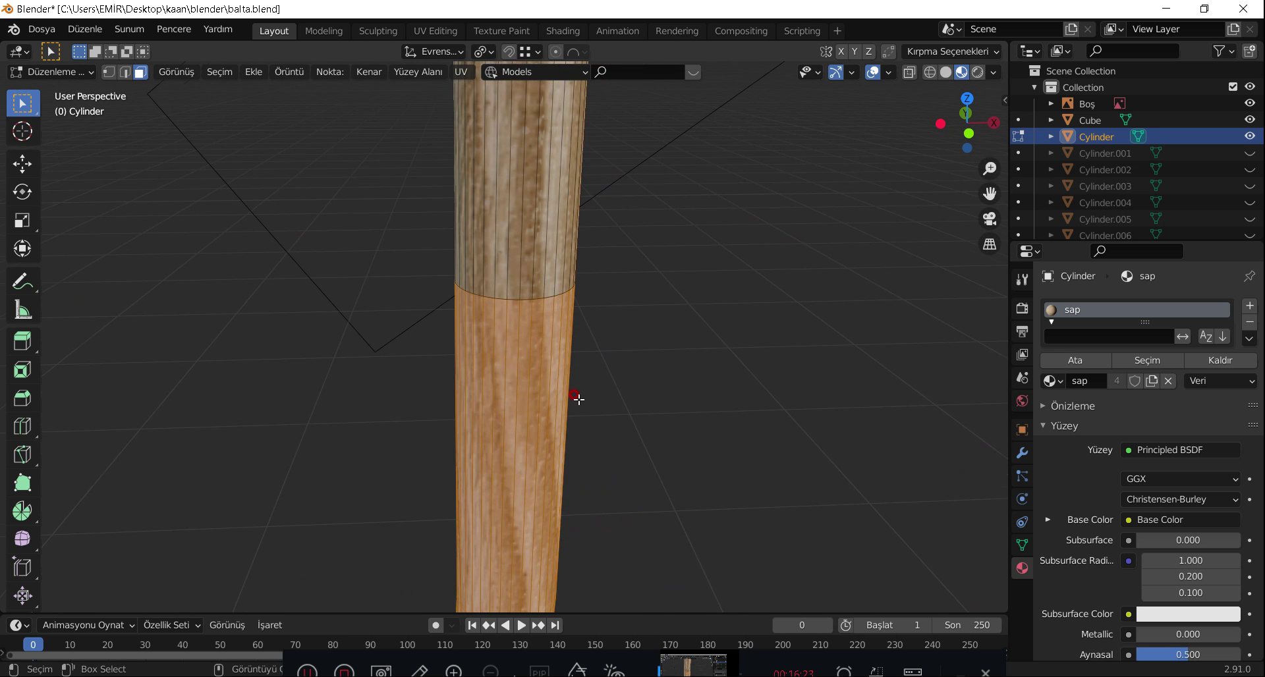
{"action": "key", "text": "s"}
{"action": "key", "text": "z"}
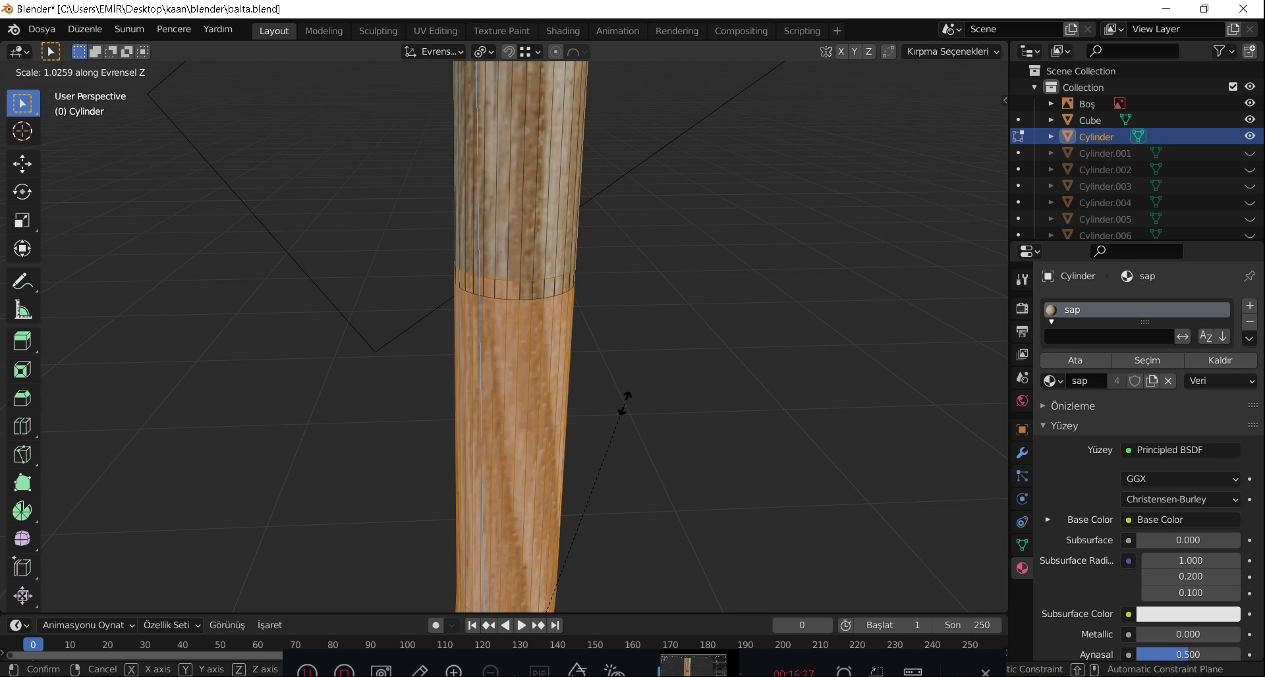
{"action": "key", "text": "shift+z"}
{"action": "key", "text": "shift+z"}
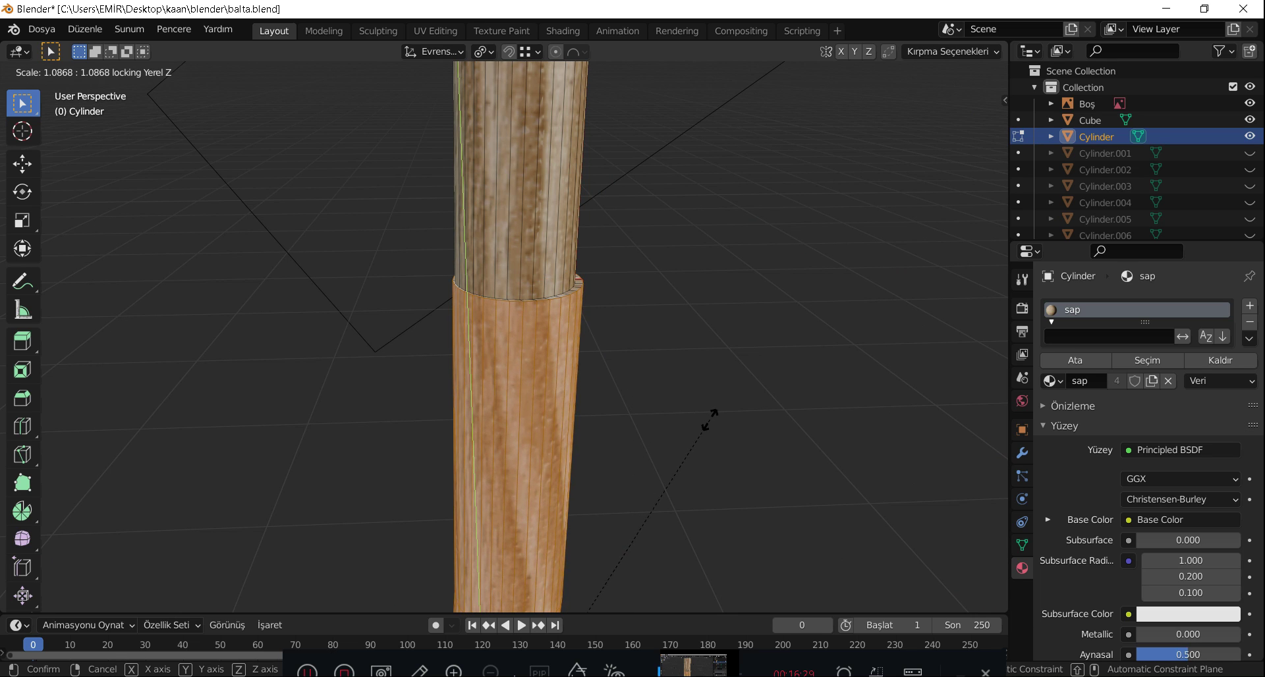
{"action": "left_click", "coordinate": [732, 420]}
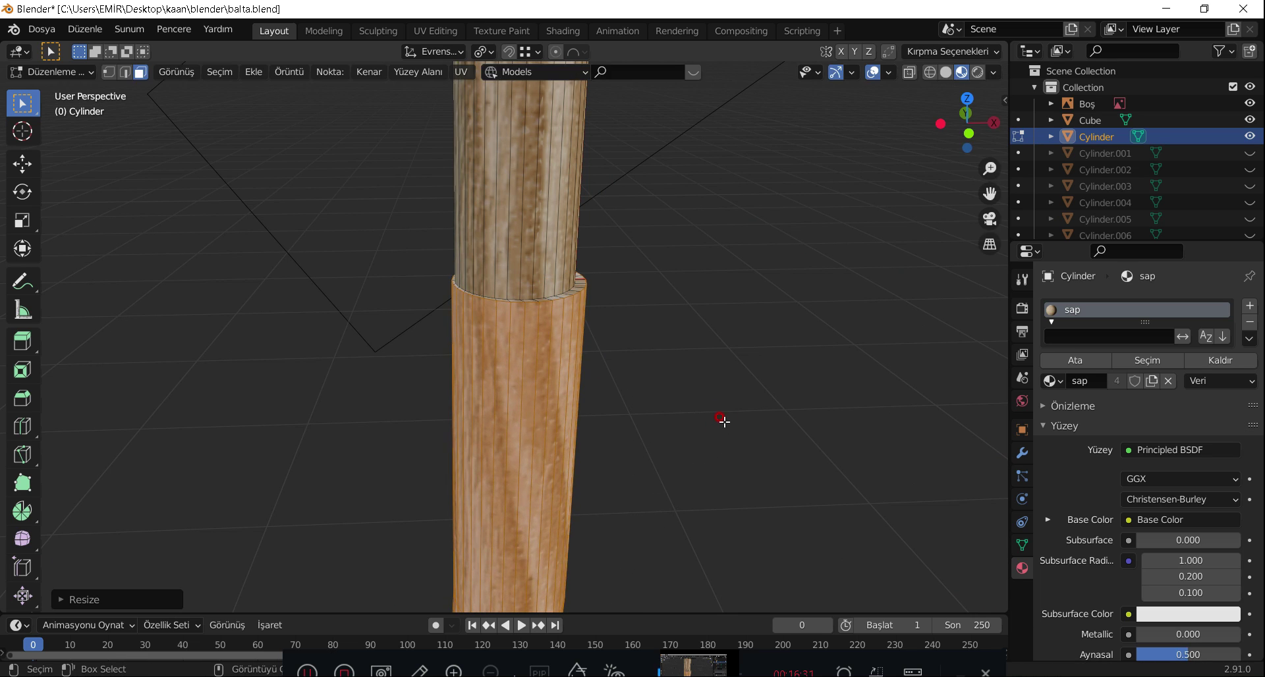
Nudge the widened grip faces slightly along the X axis.
{"action": "key", "text": "g"}
{"action": "key", "text": "y"}
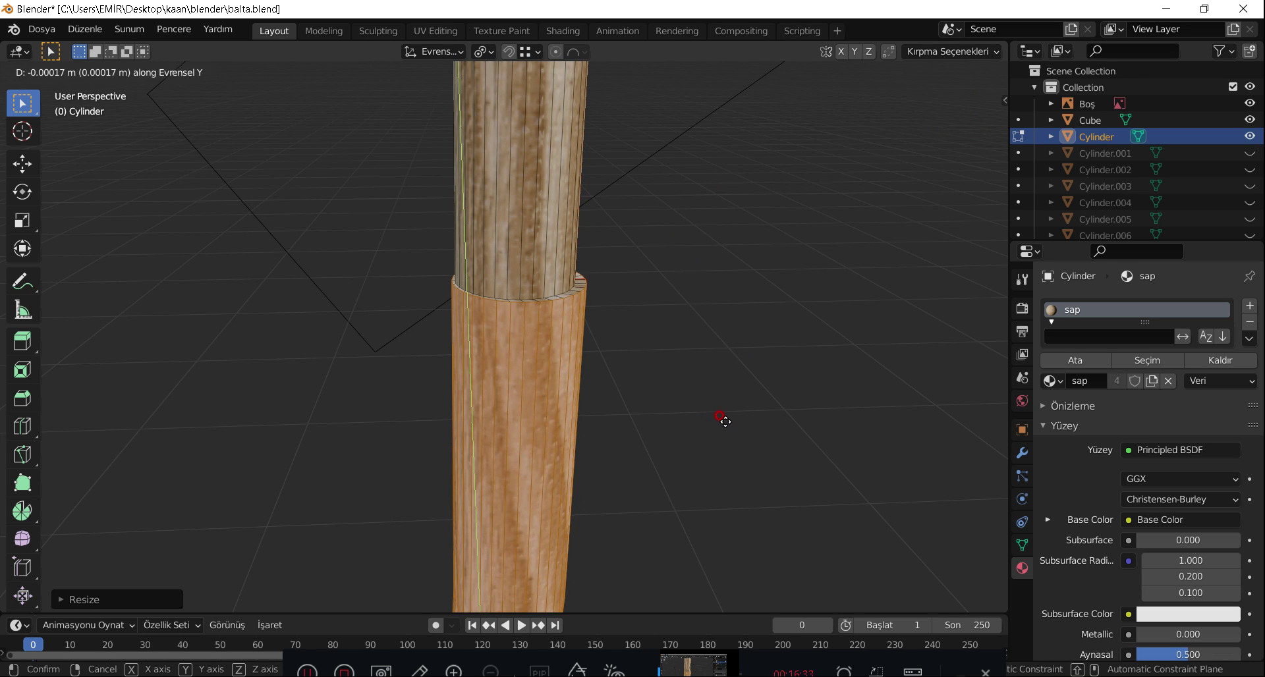
{"action": "key", "text": "x"}
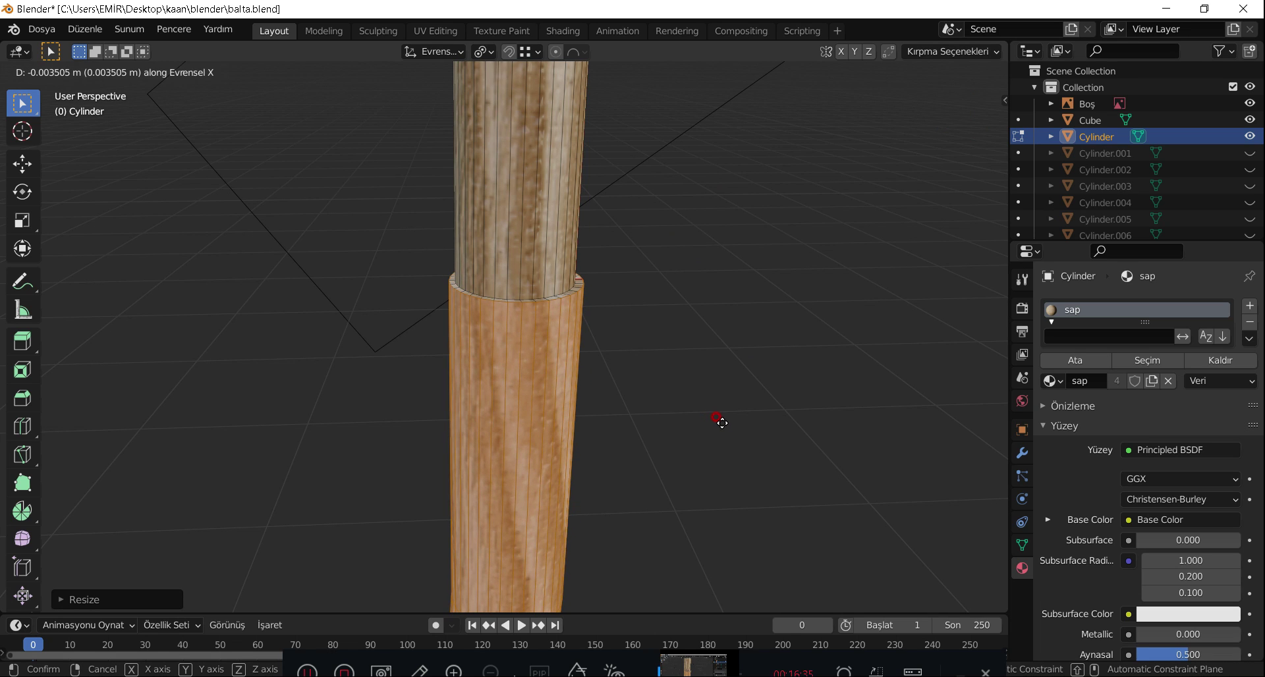
{"action": "left_click", "coordinate": [721, 423]}
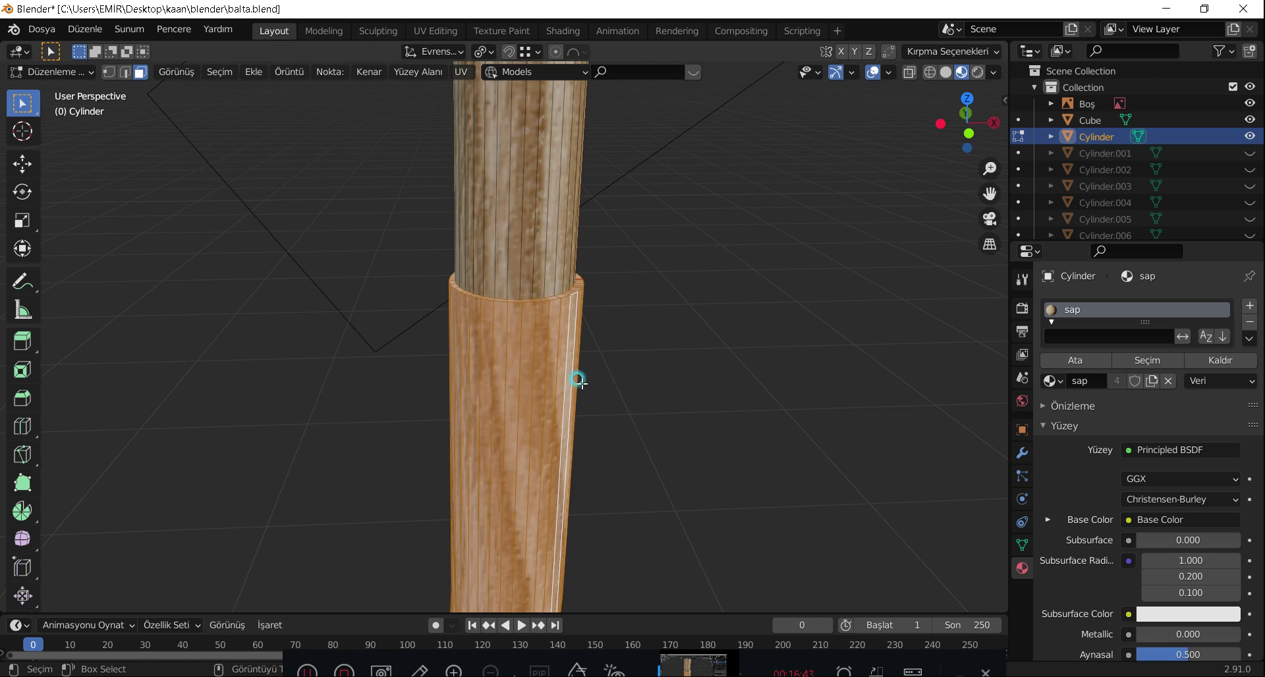
Add a second material slot to the handle using the derii leather material.
{"action": "mouse_move", "coordinate": [577, 381]}
{"action": "middle_mouse_down"}
{"action": "mouse_move", "coordinate": [579, 495]}
{"action": "mouse_move", "coordinate": [576, 468]}
{"action": "mouse_move", "coordinate": [504, 419]}
{"action": "middle_mouse_up"}
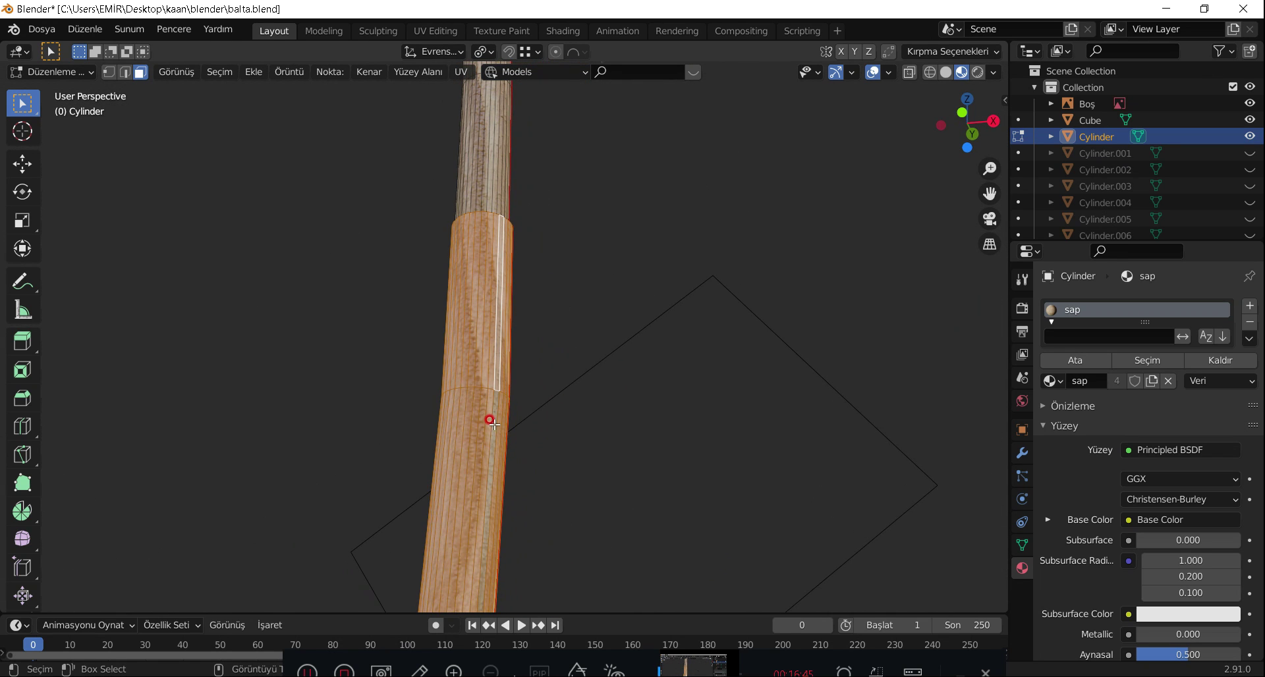
{"action": "mouse_move", "coordinate": [502, 487]}
{"action": "middle_mouse_down", "text": "shift"}
{"action": "mouse_move", "coordinate": [536, 460]}
{"action": "mouse_move", "coordinate": [547, 282]}
{"action": "middle_mouse_up", "text": "shift"}
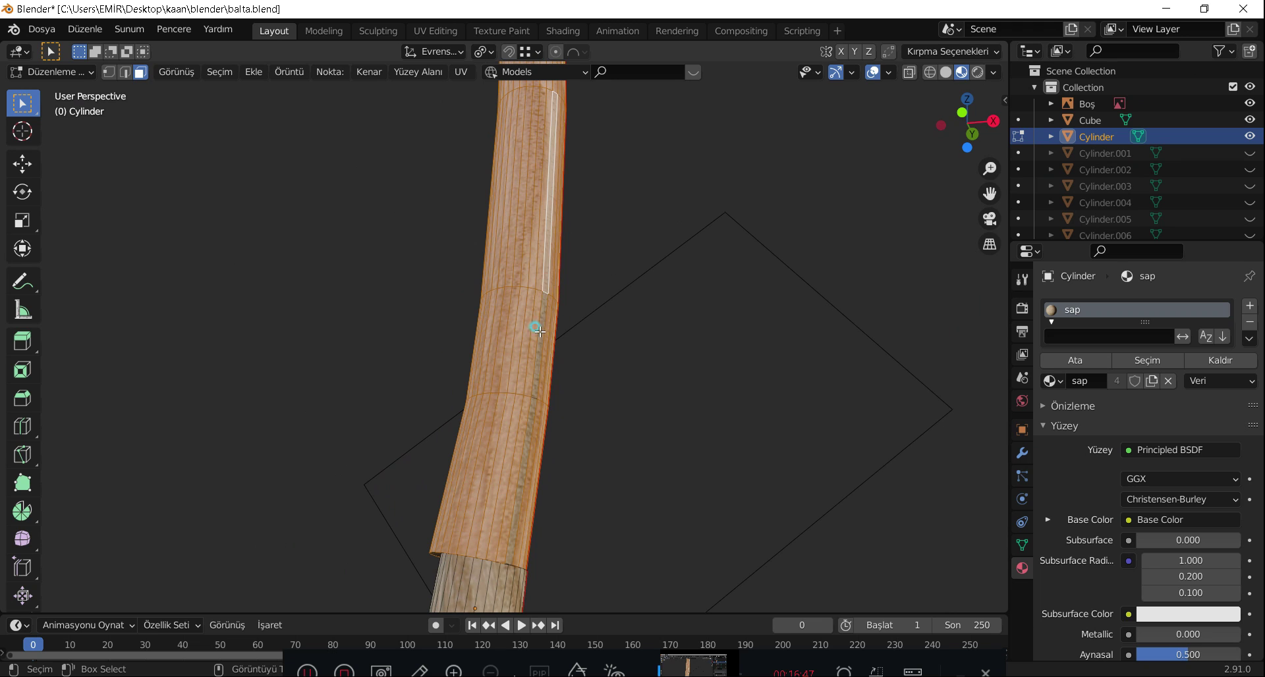
{"action": "middle_click_drag", "start_coordinate": [541, 527], "coordinate": [562, 474]}
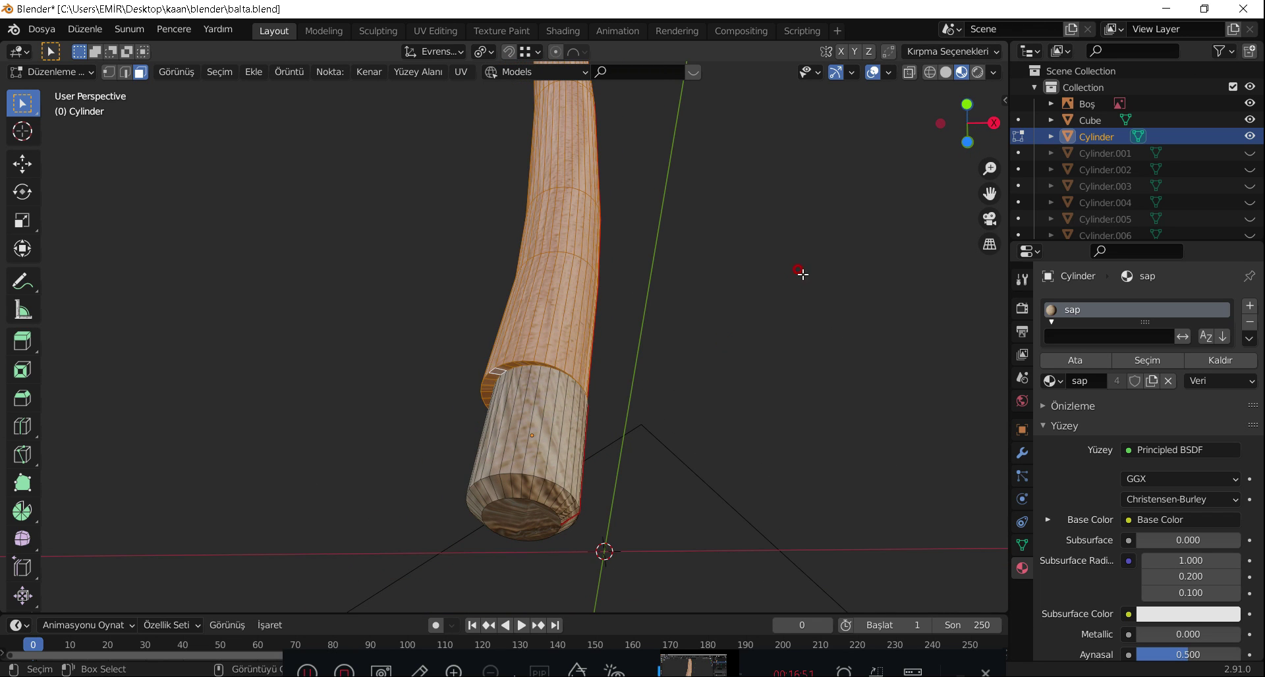
{"action": "mouse_move", "coordinate": [802, 274]}
{"action": "middle_mouse_down"}
{"action": "mouse_move", "coordinate": [779, 364]}
{"action": "mouse_move", "coordinate": [709, 412]}
{"action": "middle_mouse_up"}
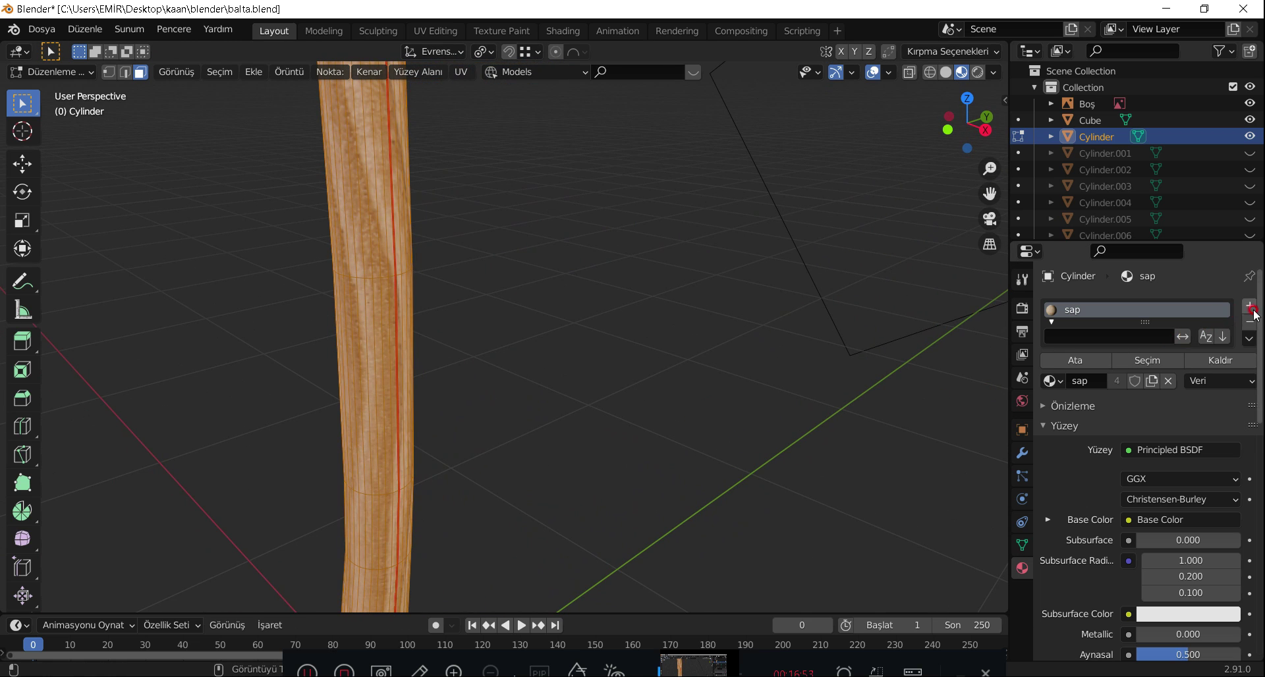
{"action": "left_click", "coordinate": [1250, 309]}
{"action": "left_click", "coordinate": [1102, 350]}
{"action": "left_click", "coordinate": [1052, 430]}
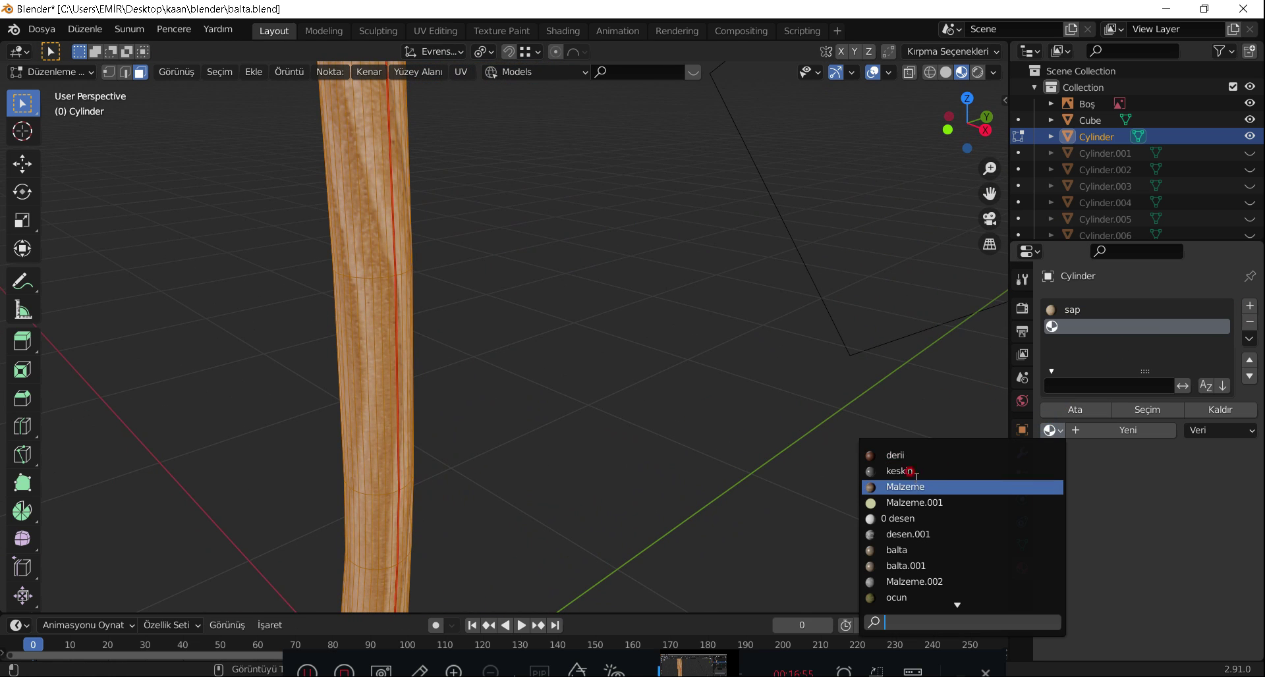
{"action": "left_click", "coordinate": [897, 455]}
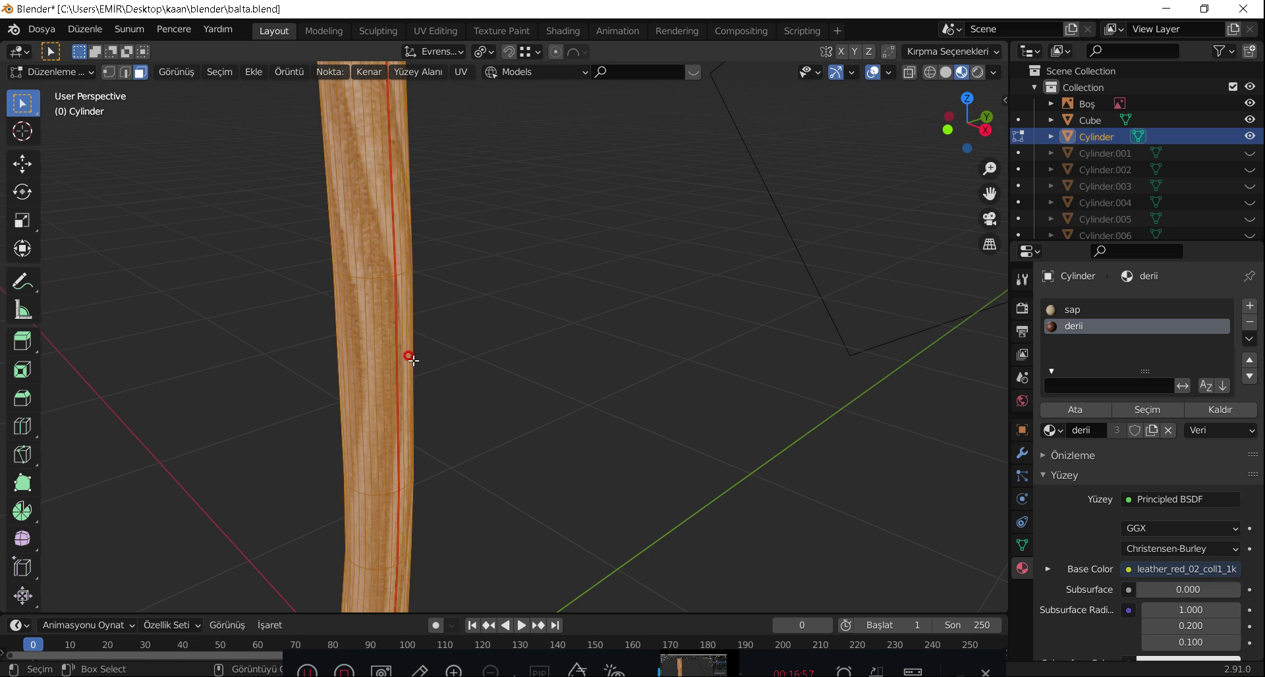
Select the handle faces for the leather, deselect them, and leave Edit Mode.
{"action": "middle_click_drag", "start_coordinate": [417, 361], "coordinate": [906, 378]}
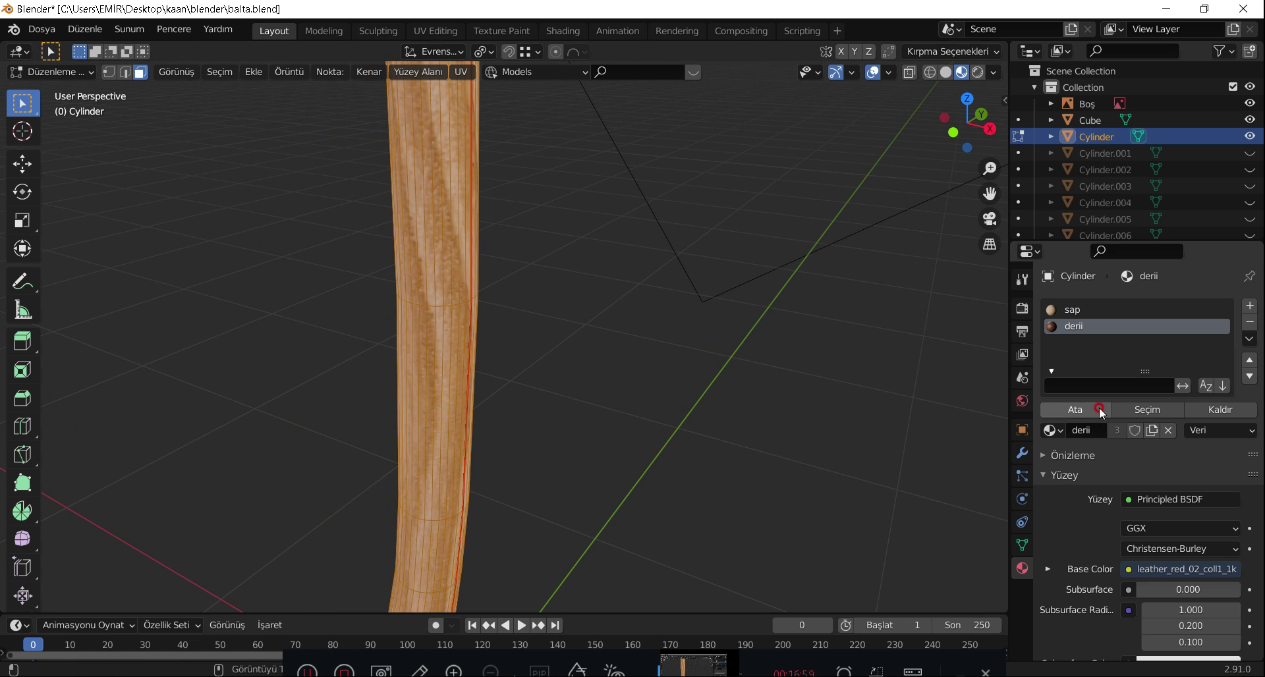
{"action": "key", "text": "a"}
{"action": "key", "text": "alt+a"}
{"action": "key", "text": "Tab"}
From the front view, move the leather-to-wood seam loop slightly along X.
{"action": "mouse_move", "coordinate": [585, 394]}
{"action": "middle_mouse_down"}
{"action": "mouse_move", "coordinate": [649, 367]}
{"action": "mouse_move", "coordinate": [659, 295]}
{"action": "mouse_move", "coordinate": [646, 354]}
{"action": "mouse_move", "coordinate": [658, 297]}
{"action": "mouse_move", "coordinate": [644, 285]}
{"action": "mouse_move", "coordinate": [629, 364]}
{"action": "middle_mouse_up"}
{"action": "key", "text": "Tab"}
{"action": "scroll", "coordinate": [536, 431], "scroll_direction": "up", "scroll_amount": 2}
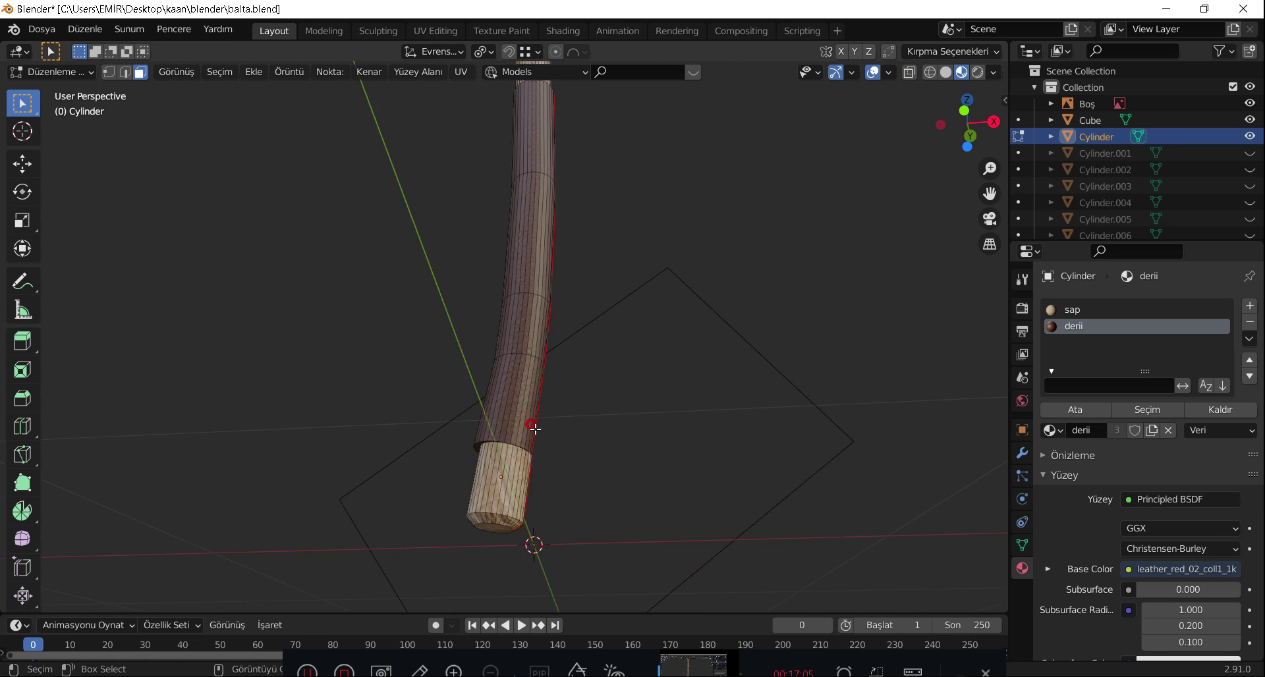
{"action": "scroll", "coordinate": [533, 429], "scroll_direction": "up", "scroll_amount": 2}
{"action": "key", "text": "KP_1"}
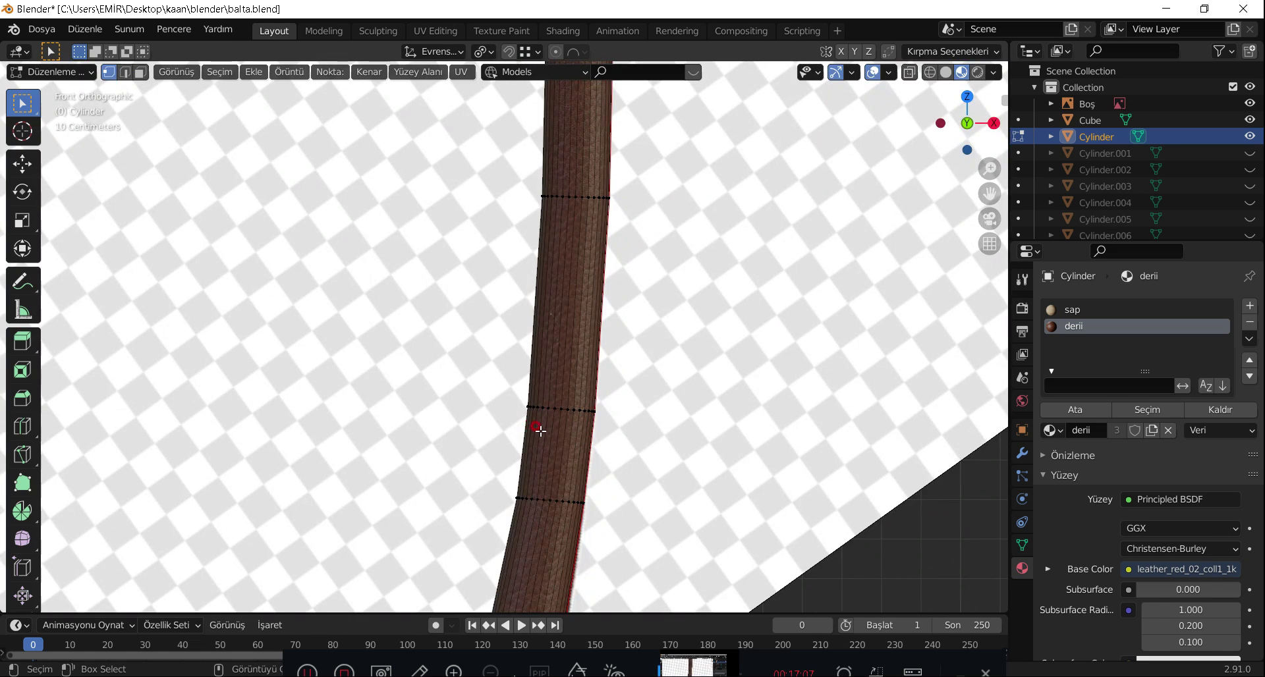
{"action": "scroll", "coordinate": [627, 447], "scroll_direction": "up", "scroll_amount": 3}
{"action": "middle_click_drag", "start_coordinate": [627, 446], "coordinate": [611, 333], "text": "shift"}
{"action": "scroll", "coordinate": [611, 332], "scroll_direction": "up", "scroll_amount": 2}
{"action": "scroll", "coordinate": [712, 354], "scroll_direction": "up", "scroll_amount": 2}
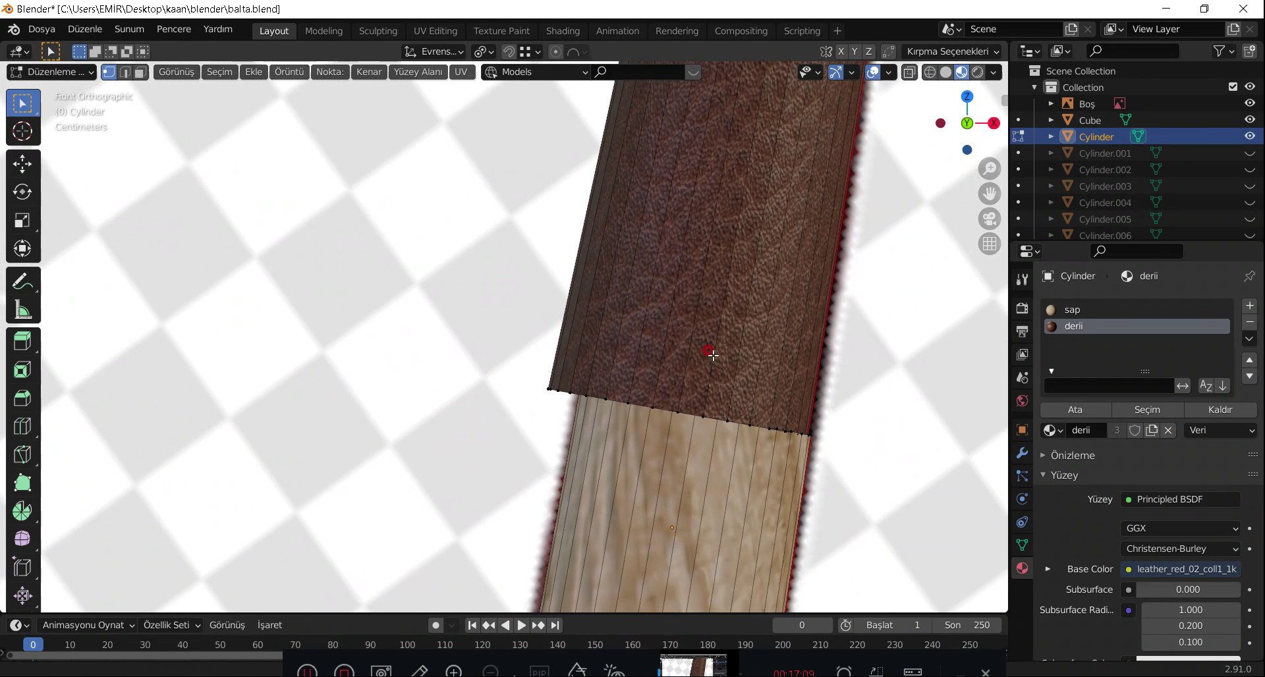
{"action": "middle_click_drag", "start_coordinate": [712, 354], "coordinate": [614, 313], "text": "shift"}
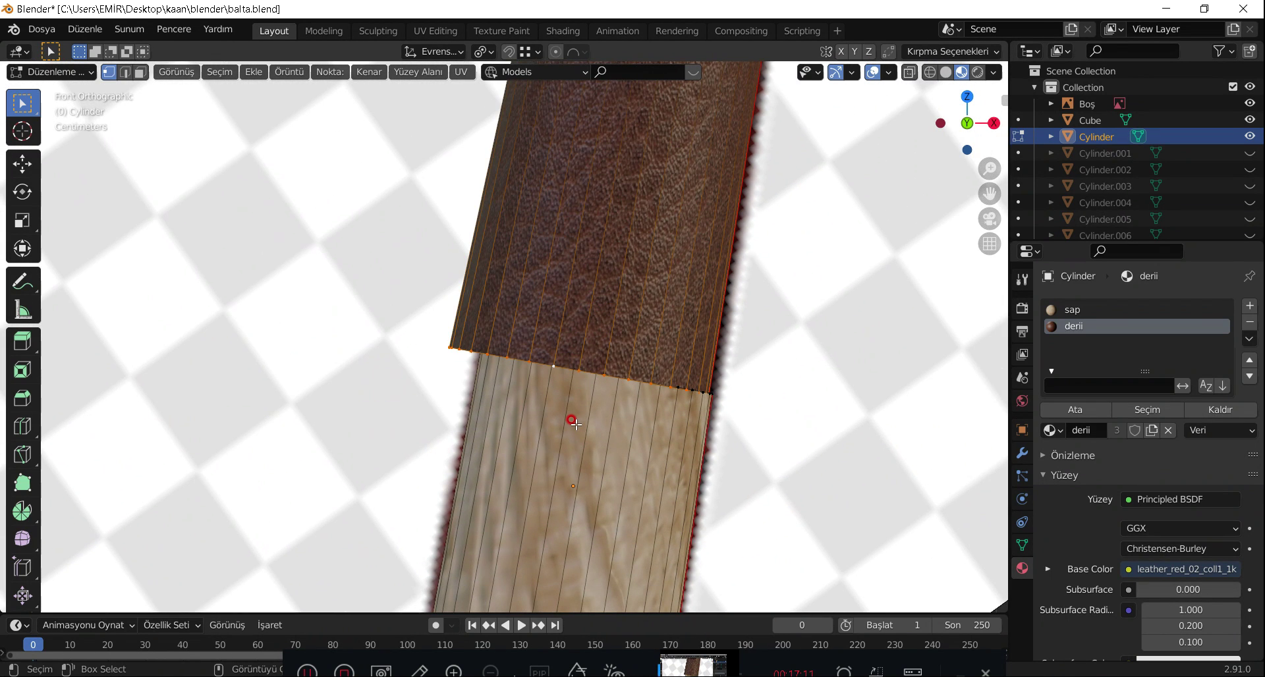
{"action": "key", "text": "g"}
{"action": "key", "text": "x"}
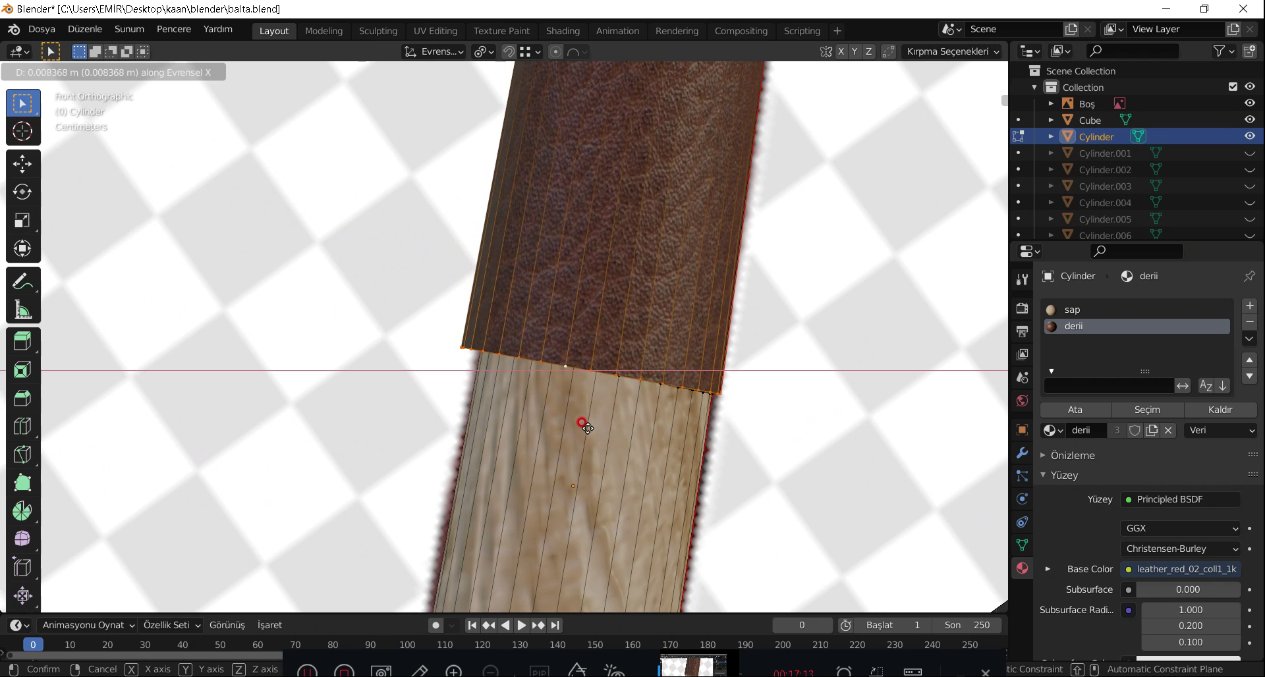
{"action": "left_click", "coordinate": [591, 429]}
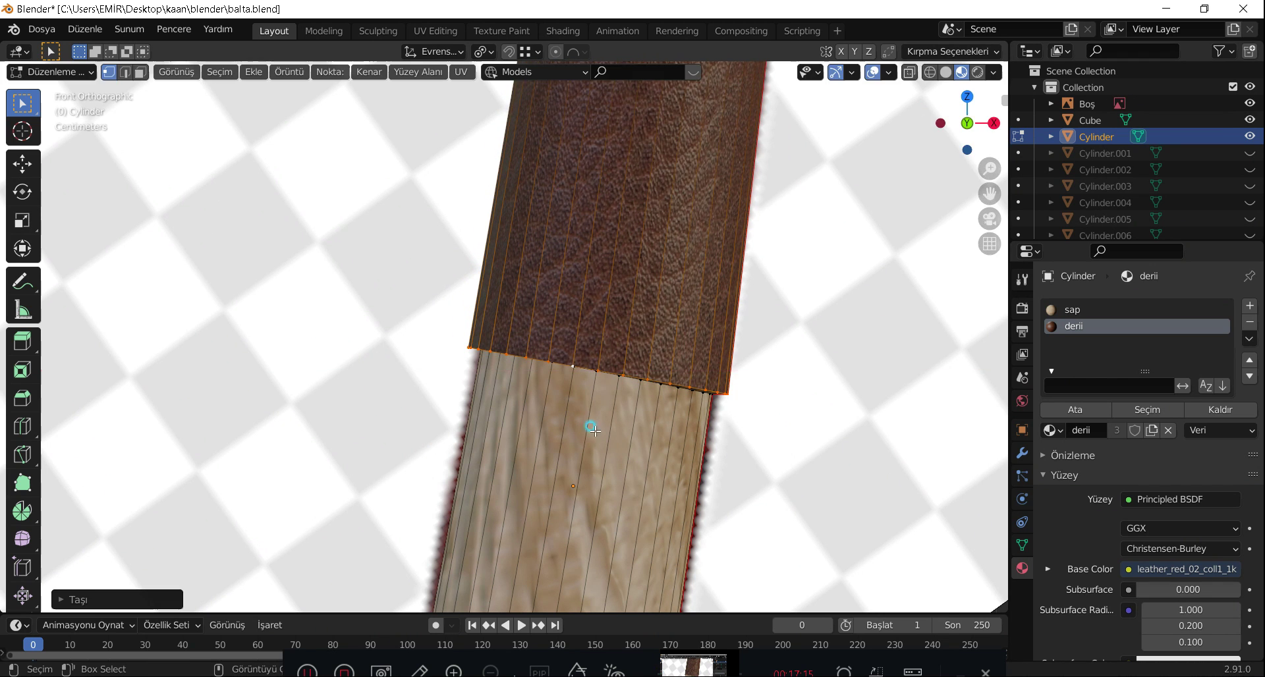
Return to Object Mode and orbit around the whole axe with its leather grip.
{"action": "scroll", "coordinate": [594, 429], "scroll_direction": "down", "scroll_amount": 4}
{"action": "scroll", "coordinate": [613, 383], "scroll_direction": "down", "scroll_amount": 2}
{"action": "key", "text": "Tab"}
{"action": "mouse_move", "coordinate": [769, 466]}
{"action": "middle_mouse_down"}
{"action": "mouse_move", "coordinate": [709, 295]}
{"action": "mouse_move", "coordinate": [502, 356]}
{"action": "mouse_move", "coordinate": [531, 386]}
{"action": "mouse_move", "coordinate": [364, 384]}
{"action": "middle_mouse_up"}
{"action": "scroll", "coordinate": [274, 217], "scroll_direction": "up", "scroll_amount": 4}
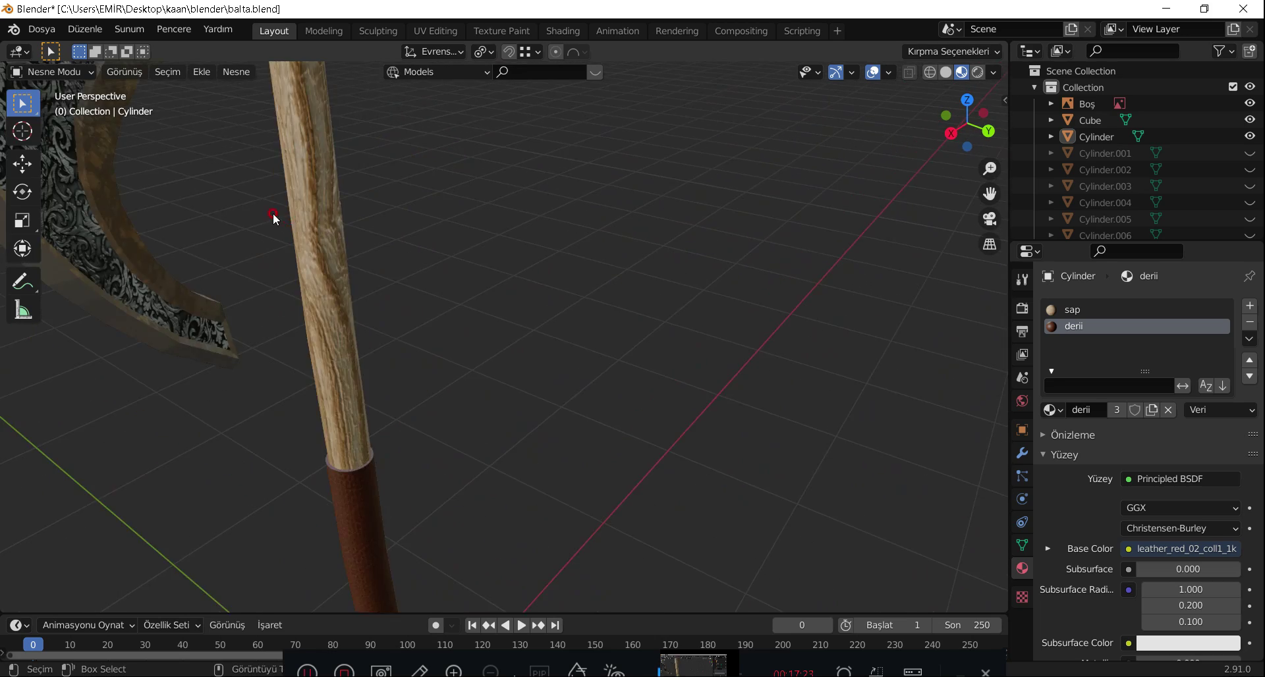
{"action": "scroll", "coordinate": [486, 365], "scroll_direction": "down", "scroll_amount": 3}
{"action": "scroll", "coordinate": [318, 297], "scroll_direction": "up", "scroll_amount": 5}
{"action": "scroll", "coordinate": [309, 309], "scroll_direction": "down", "scroll_amount": 2}
{"action": "mouse_move", "coordinate": [301, 324]}
{"action": "middle_mouse_down"}
{"action": "mouse_move", "coordinate": [286, 330]}
{"action": "mouse_move", "coordinate": [471, 310]}
{"action": "mouse_move", "coordinate": [515, 279]}
{"action": "mouse_move", "coordinate": [539, 288]}
{"action": "middle_mouse_up"}
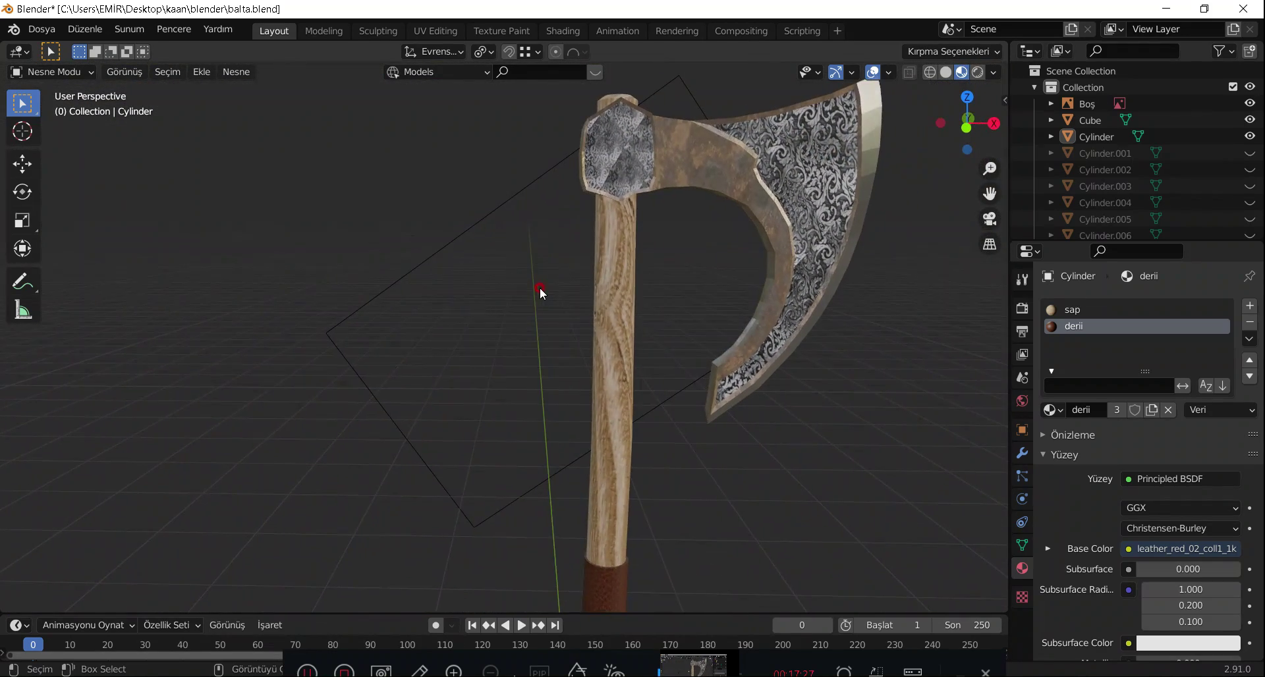
{"action": "left_click", "coordinate": [563, 31]}
In the axe head's Mapping node, set Scale X/Y/Z to 6.6 and Rotation X/Y/Z to 8.8°.
{"action": "mouse_move", "coordinate": [659, 162]}
{"action": "middle_mouse_down"}
{"action": "mouse_move", "coordinate": [647, 328]}
{"action": "mouse_move", "coordinate": [615, 207]}
{"action": "middle_mouse_up"}
{"action": "left_click", "coordinate": [615, 206]}
{"action": "scroll", "coordinate": [563, 201], "scroll_direction": "up", "scroll_amount": 3}
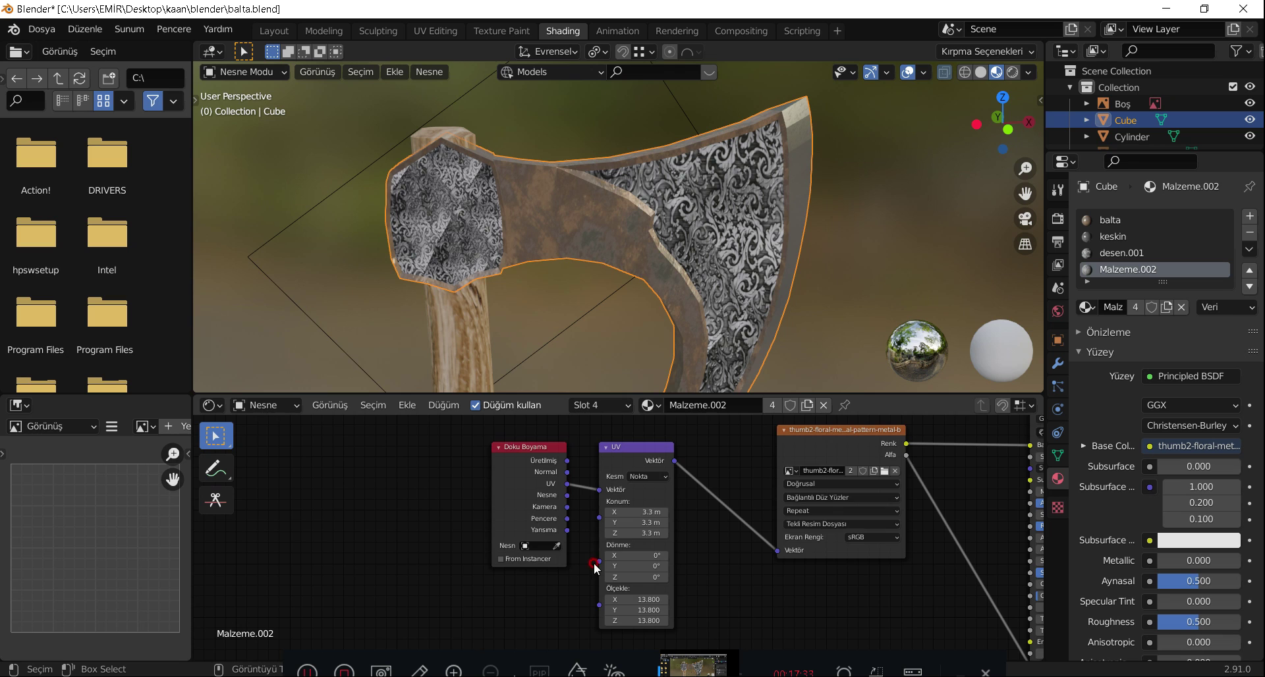
{"action": "scroll", "coordinate": [672, 560], "scroll_direction": "up", "scroll_amount": 1}
{"action": "scroll", "coordinate": [686, 508], "scroll_direction": "up", "scroll_amount": 1}
{"action": "scroll", "coordinate": [617, 520], "scroll_direction": "up", "scroll_amount": 1}
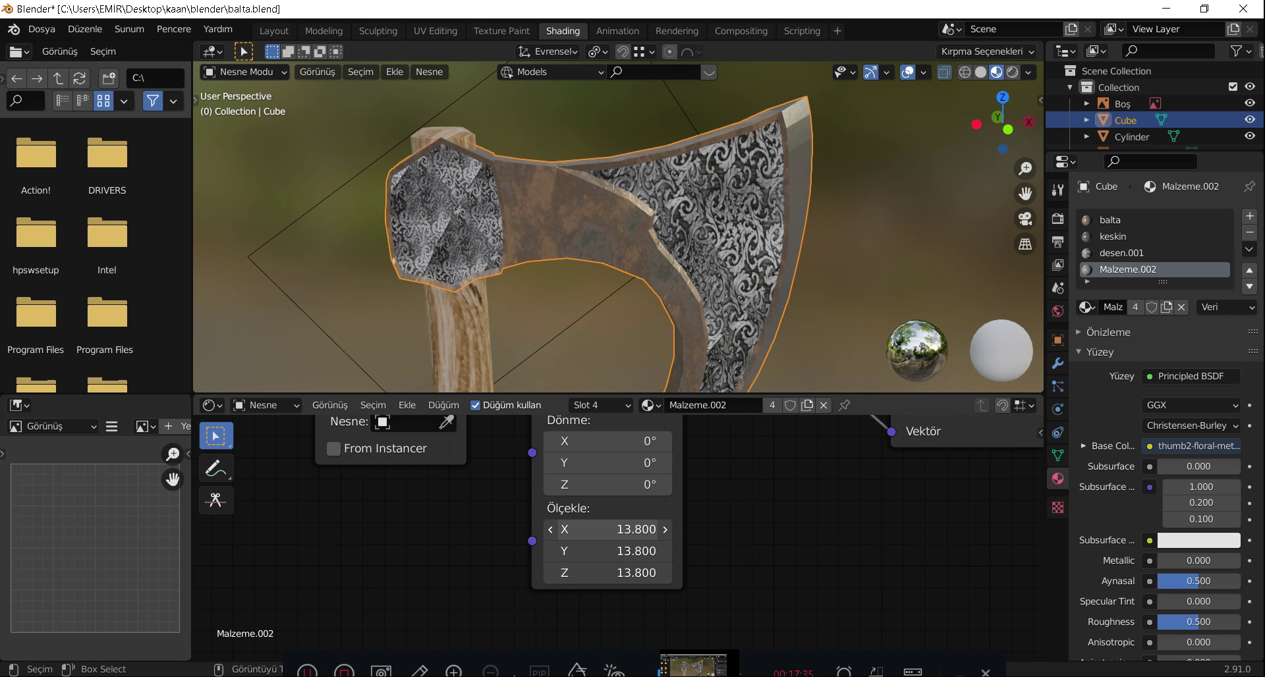
{"action": "mouse_move", "coordinate": [613, 529]}
{"action": "left_mouse_down"}
{"action": "mouse_move", "coordinate": [632, 529]}
{"action": "mouse_move", "coordinate": [528, 529]}
{"action": "mouse_move", "coordinate": [568, 529]}
{"action": "left_mouse_up"}
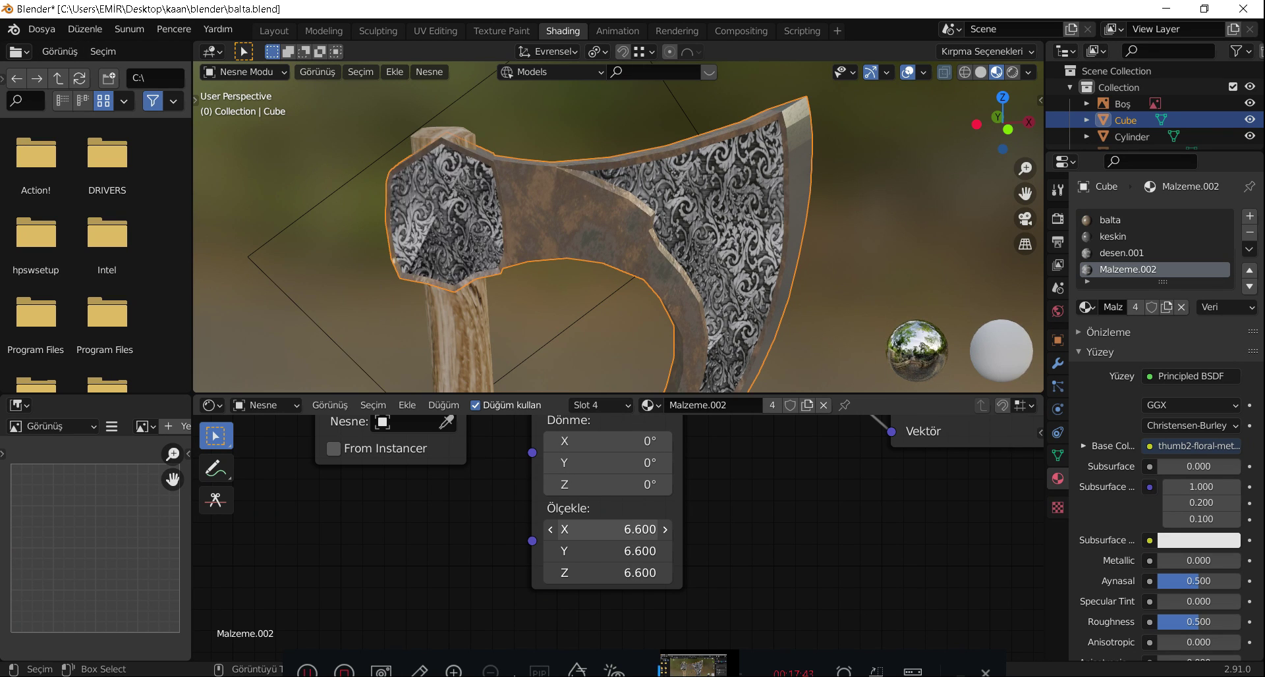
{"action": "left_click_drag", "start_coordinate": [593, 441], "coordinate": [605, 441]}
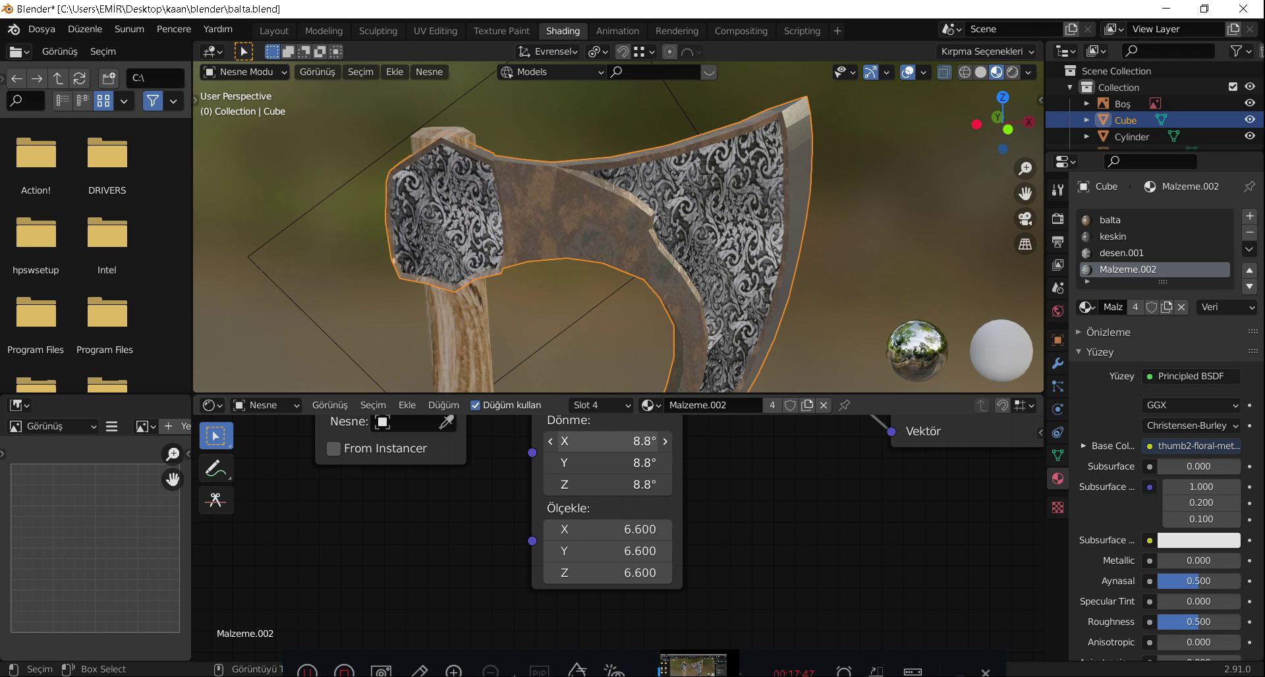
{"action": "scroll", "coordinate": [719, 446], "scroll_direction": "down", "scroll_amount": 3}
{"action": "scroll", "coordinate": [718, 446], "scroll_direction": "down", "scroll_amount": 1}
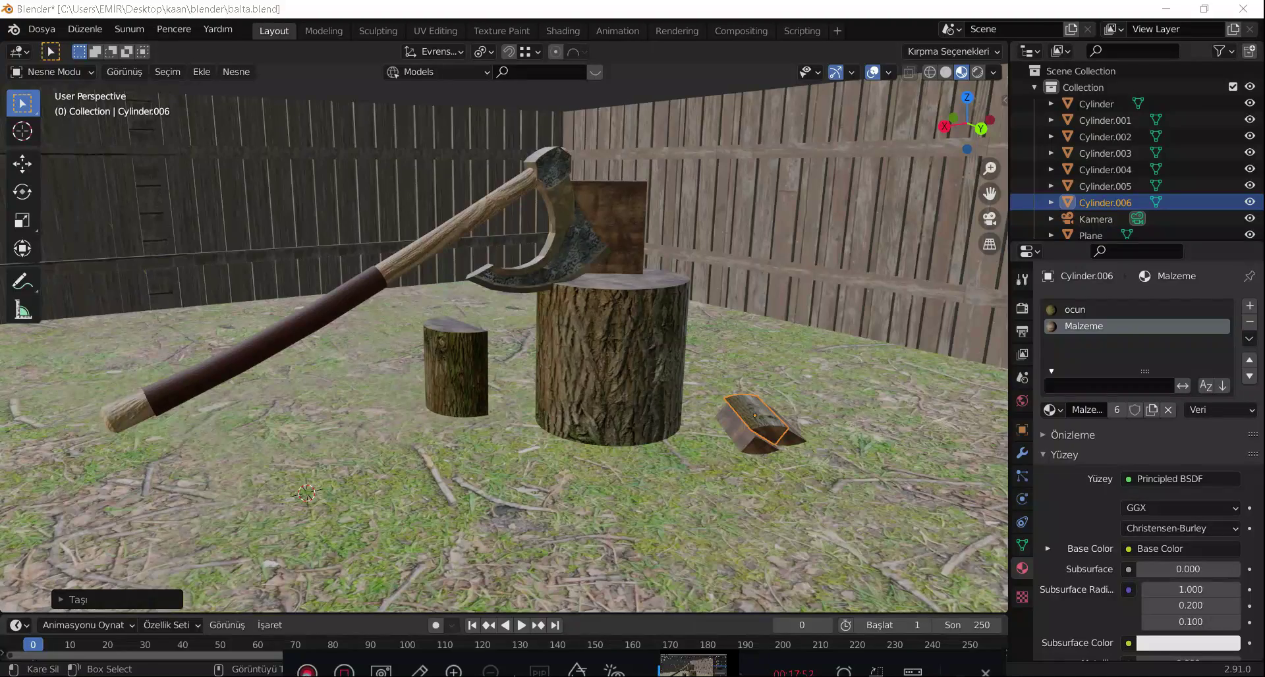
Orbit and zoom to a front view of the axe lodged in the stump.
{"action": "mouse_move", "coordinate": [663, 508]}
{"action": "middle_mouse_down"}
{"action": "mouse_move", "coordinate": [638, 486]}
{"action": "mouse_move", "coordinate": [574, 497]}
{"action": "mouse_move", "coordinate": [556, 375]}
{"action": "middle_mouse_up"}
{"action": "scroll", "coordinate": [556, 375], "scroll_direction": "up", "scroll_amount": 4}
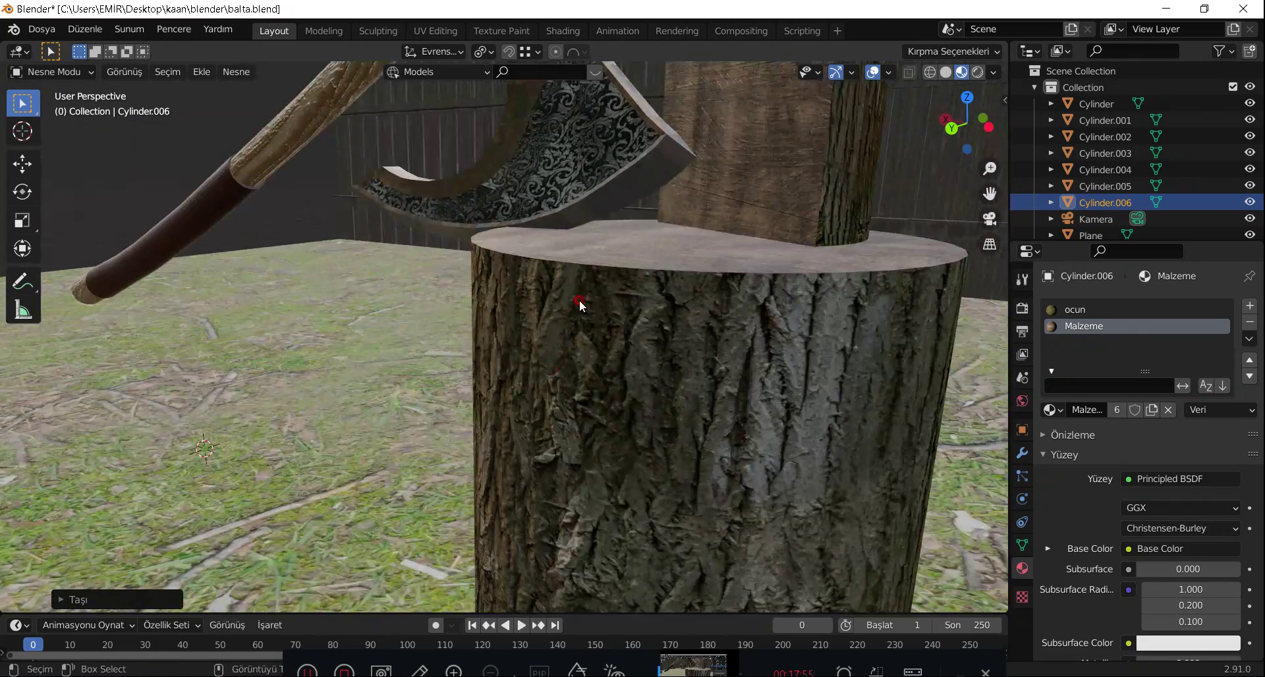
{"action": "scroll", "coordinate": [571, 452], "scroll_direction": "down", "scroll_amount": 4}
{"action": "mouse_move", "coordinate": [571, 452]}
{"action": "middle_mouse_down"}
{"action": "mouse_move", "coordinate": [738, 413]}
{"action": "mouse_move", "coordinate": [772, 446]}
{"action": "mouse_move", "coordinate": [627, 429]}
{"action": "middle_mouse_up"}
{"action": "scroll", "coordinate": [255, 403], "scroll_direction": "up", "scroll_amount": 3}
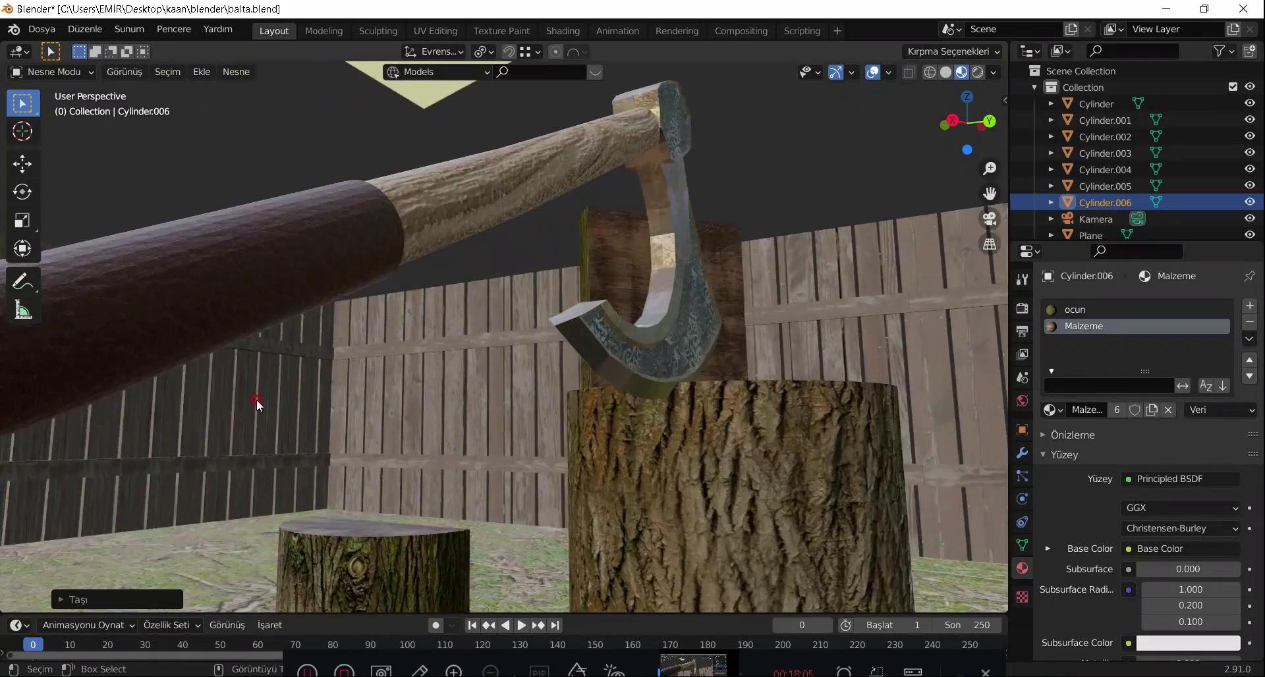
{"action": "scroll", "coordinate": [452, 398], "scroll_direction": "up", "scroll_amount": 3}
{"action": "scroll", "coordinate": [446, 394], "scroll_direction": "up", "scroll_amount": 2}
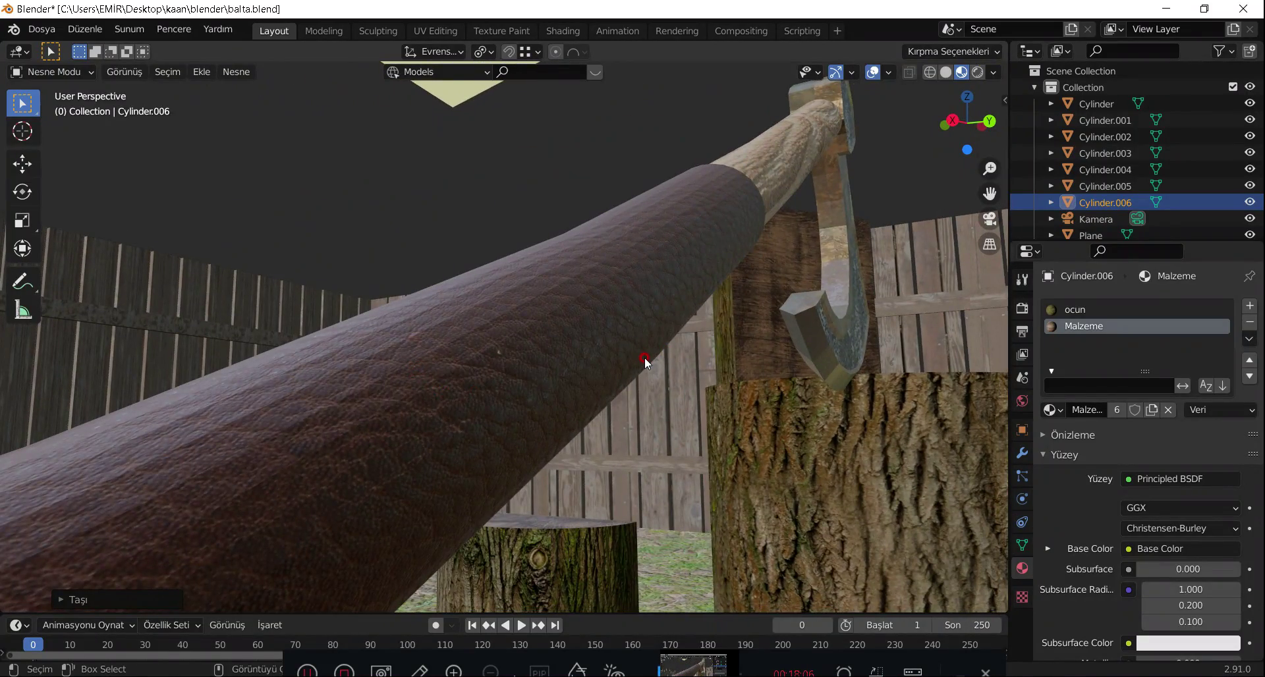
Orbit from the leather grip toward the axe head and reframe the axe, stumps and fence.
{"action": "mouse_move", "coordinate": [645, 361]}
{"action": "middle_mouse_down"}
{"action": "mouse_move", "coordinate": [763, 384]}
{"action": "mouse_move", "coordinate": [647, 417]}
{"action": "mouse_move", "coordinate": [763, 441]}
{"action": "middle_mouse_up"}
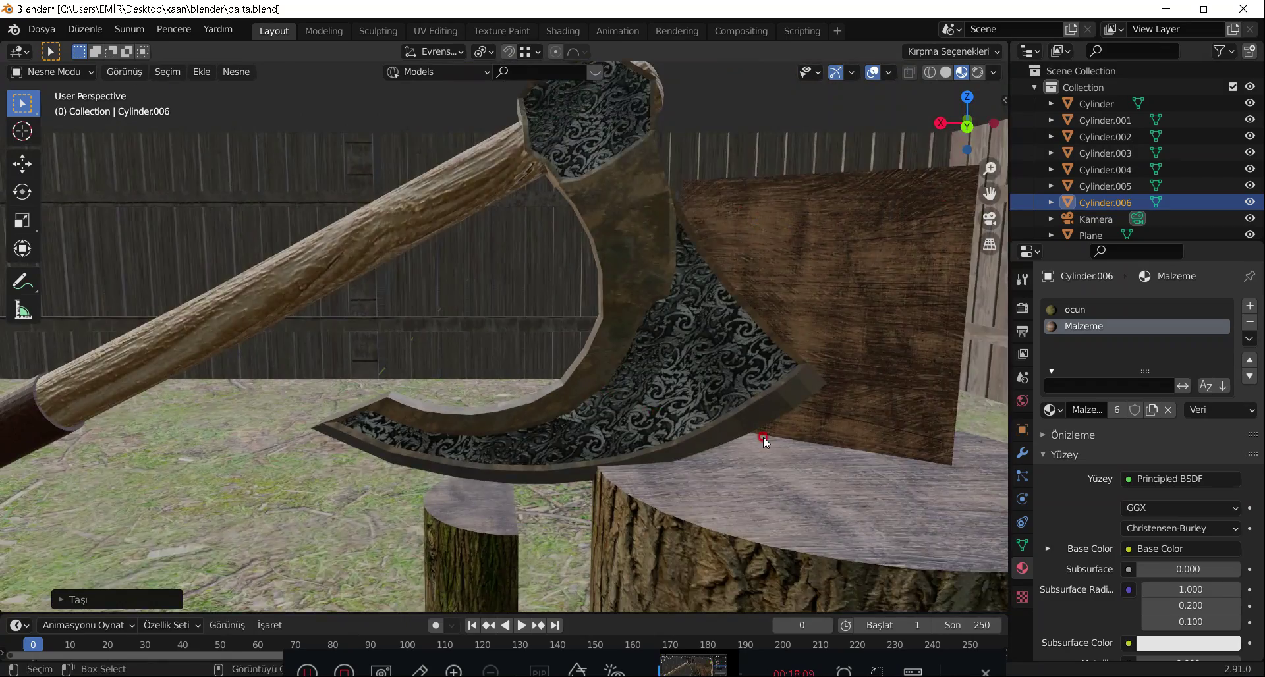
{"action": "scroll", "coordinate": [763, 440], "scroll_direction": "down", "scroll_amount": 2}
{"action": "scroll", "coordinate": [760, 458], "scroll_direction": "down", "scroll_amount": 2}
{"action": "scroll", "coordinate": [745, 398], "scroll_direction": "down", "scroll_amount": 3}
{"action": "scroll", "coordinate": [683, 339], "scroll_direction": "down", "scroll_amount": 2}
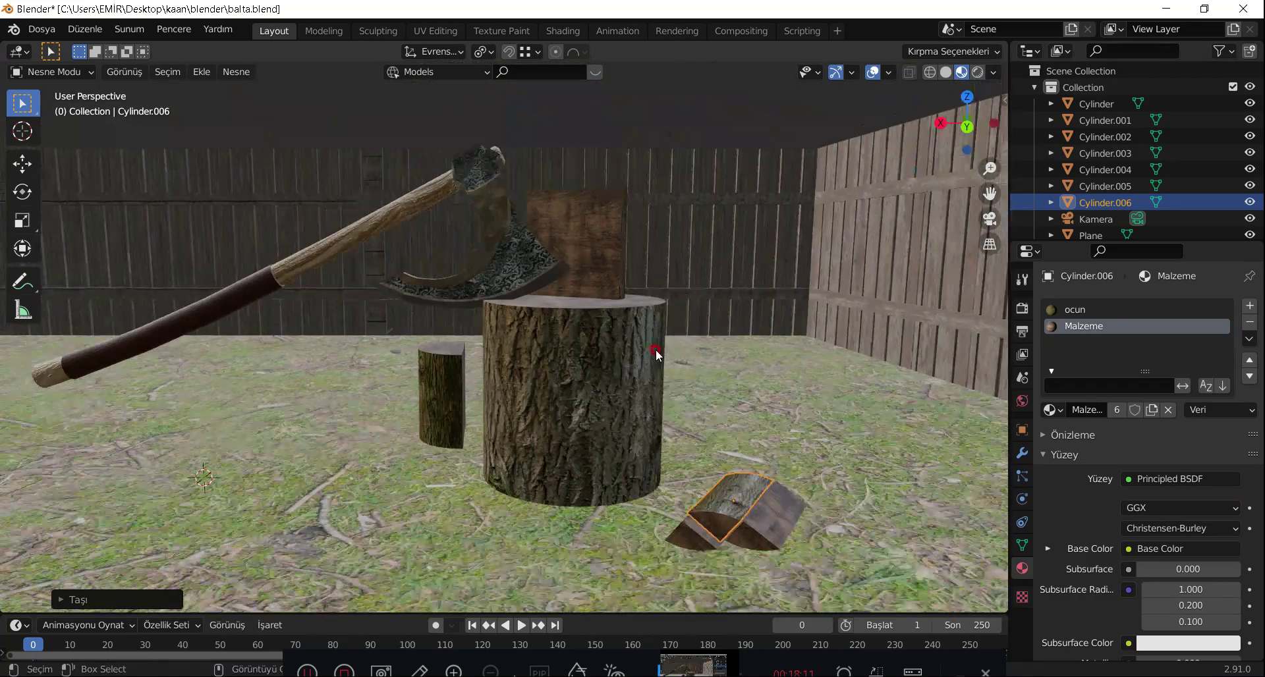
{"action": "middle_click_drag", "start_coordinate": [656, 354], "coordinate": [799, 137]}
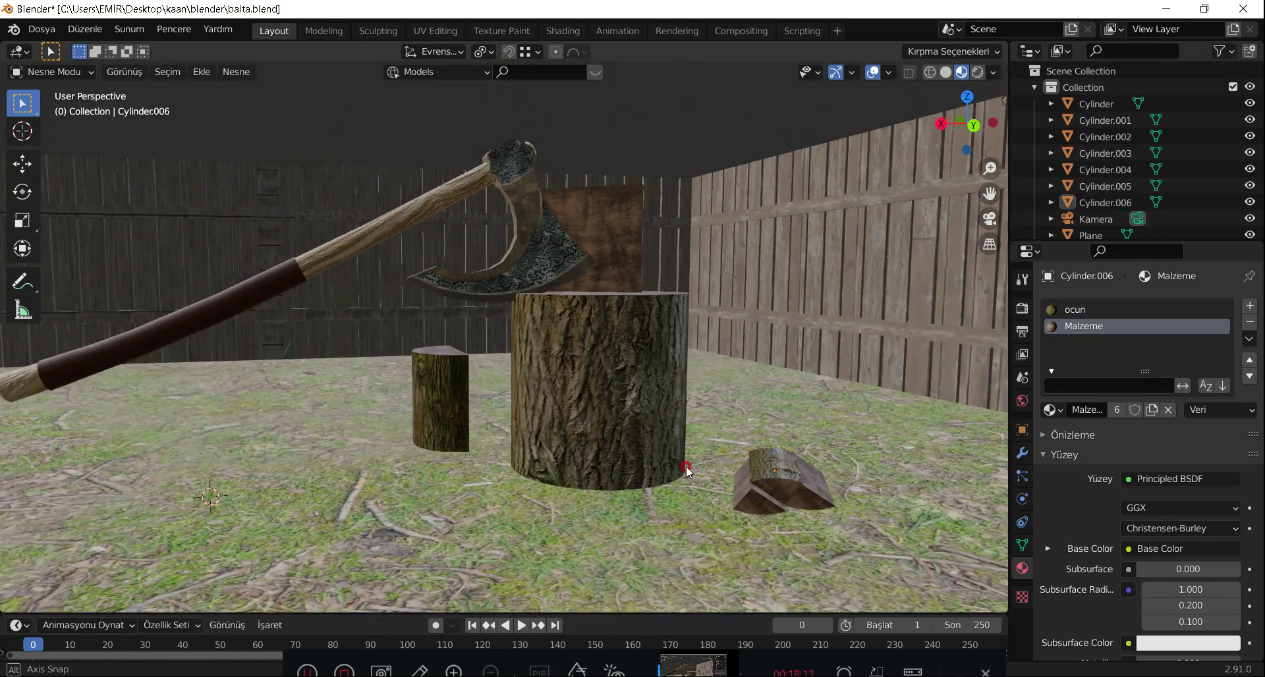